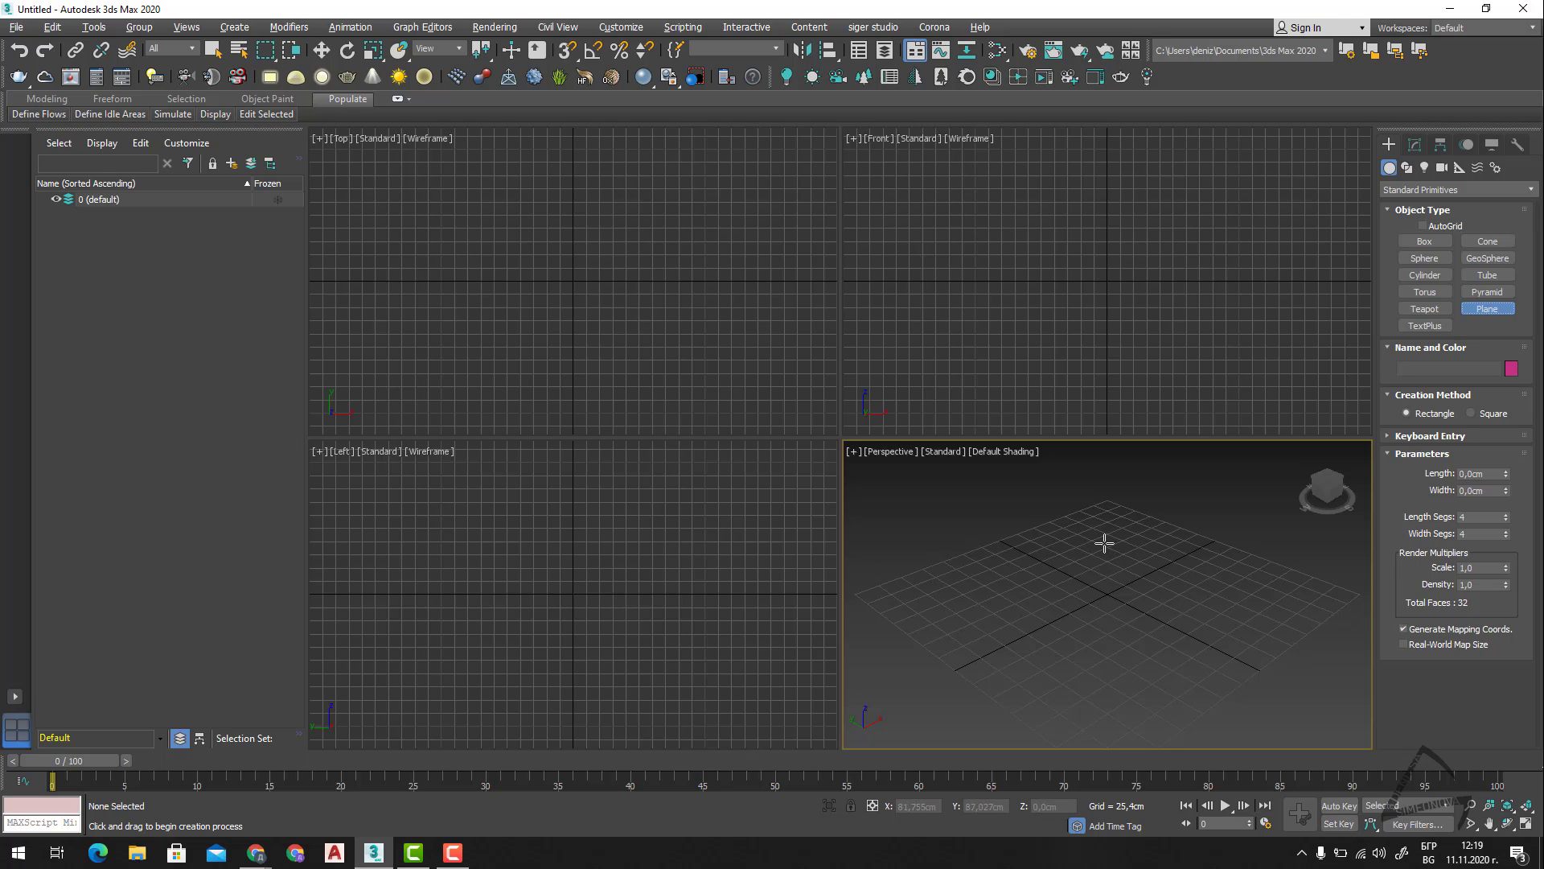
# Draw a plane about 240 cm long and 267 cm wide in the Perspective view, hide the grid and maximize that view.
pyautogui.moveTo(1172, 523); pyautogui.dragTo(1186, 732)
pyautogui.rightClick(1069, 633)
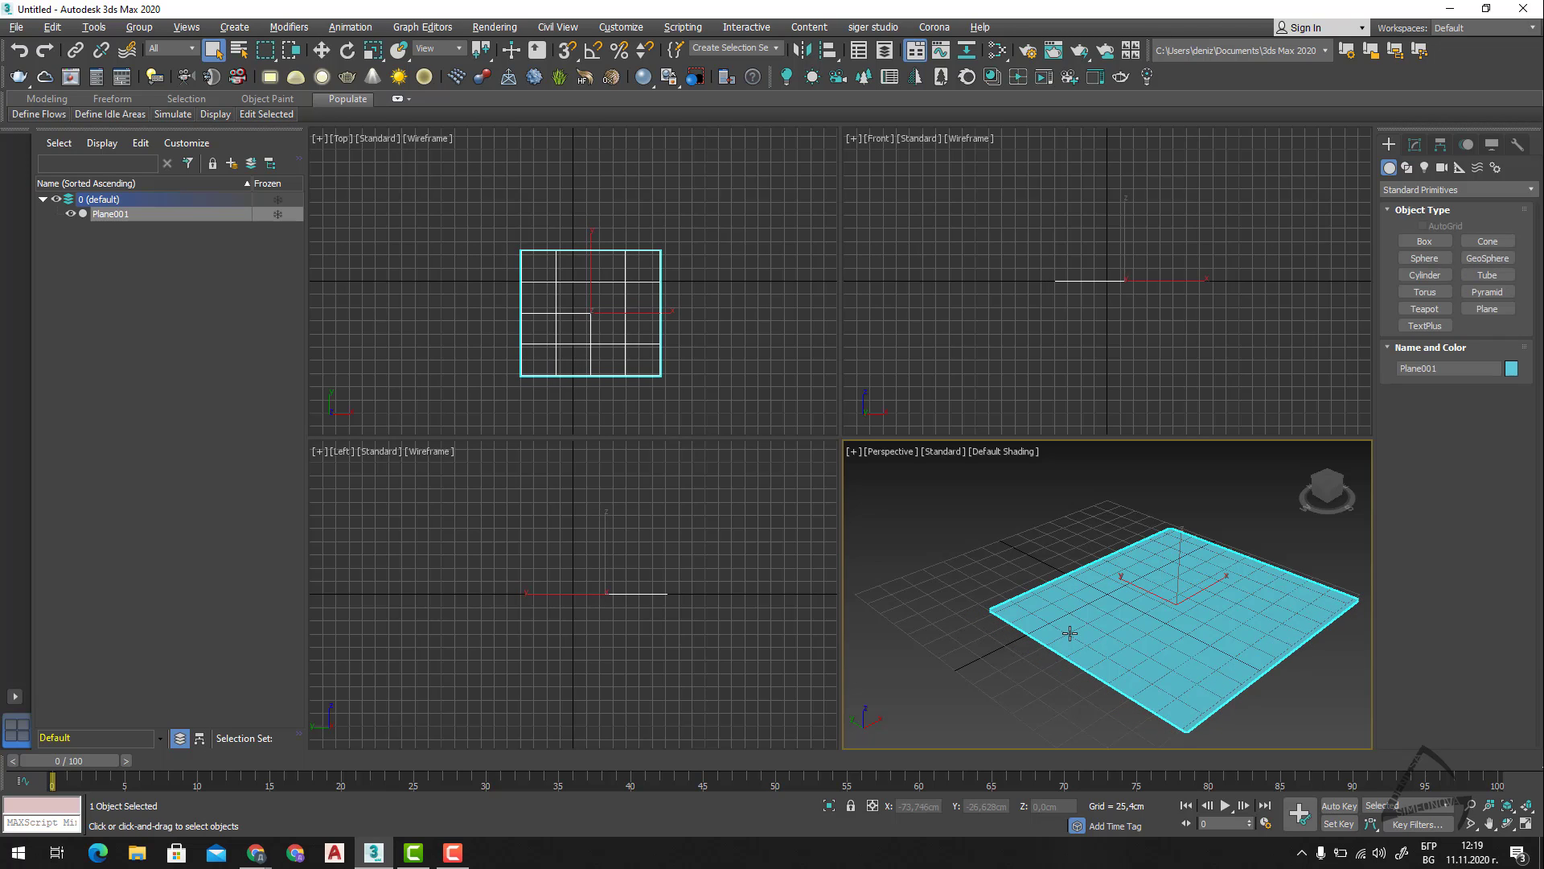
pyautogui.press('g')
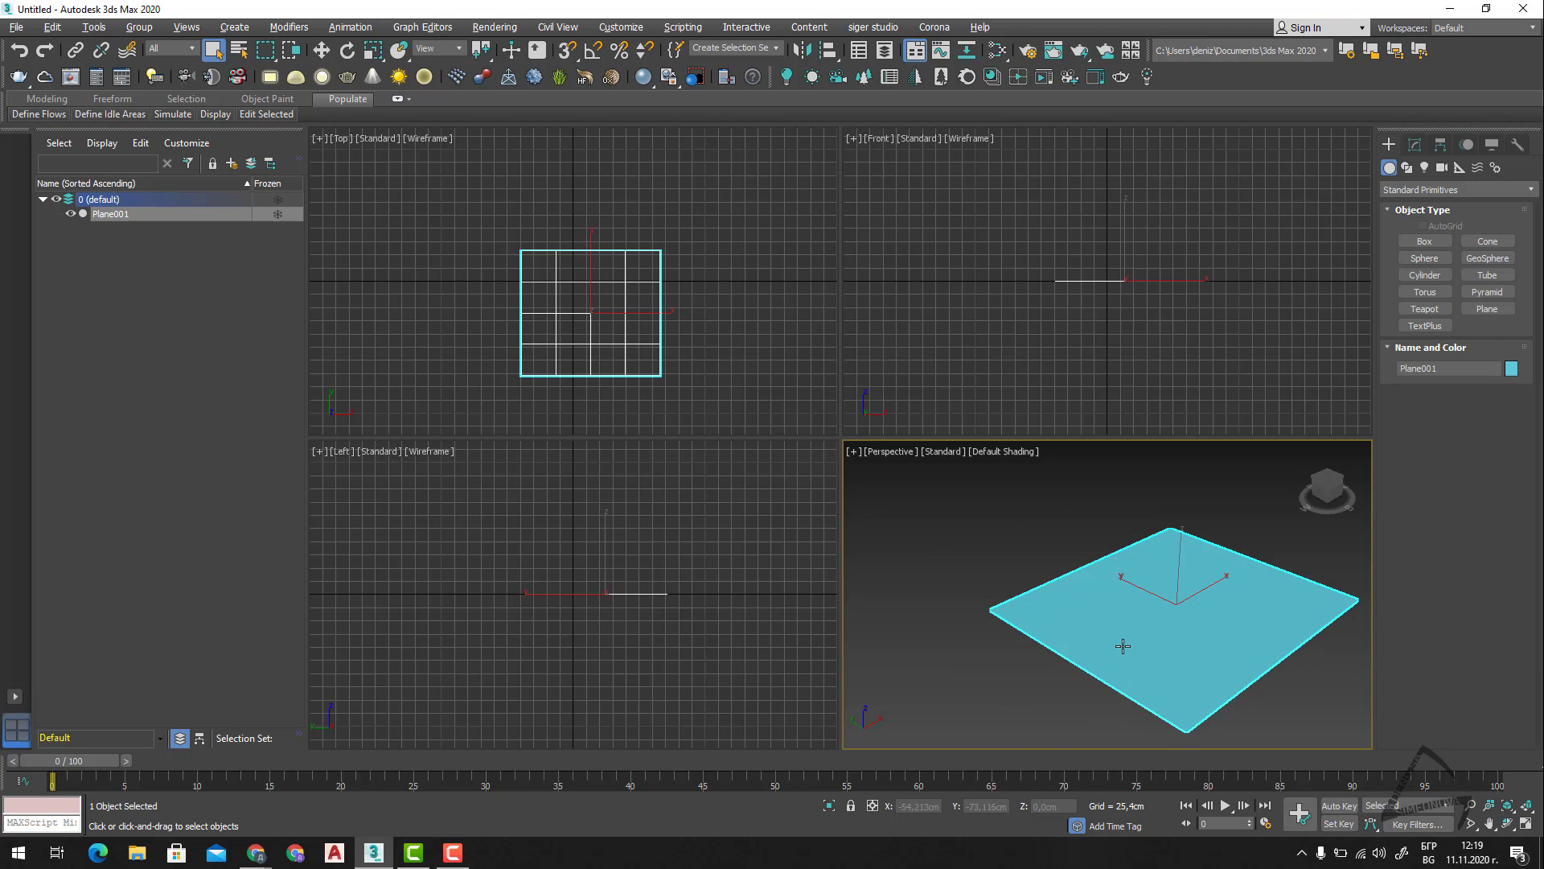
pyautogui.hotkey('alt', 'w')
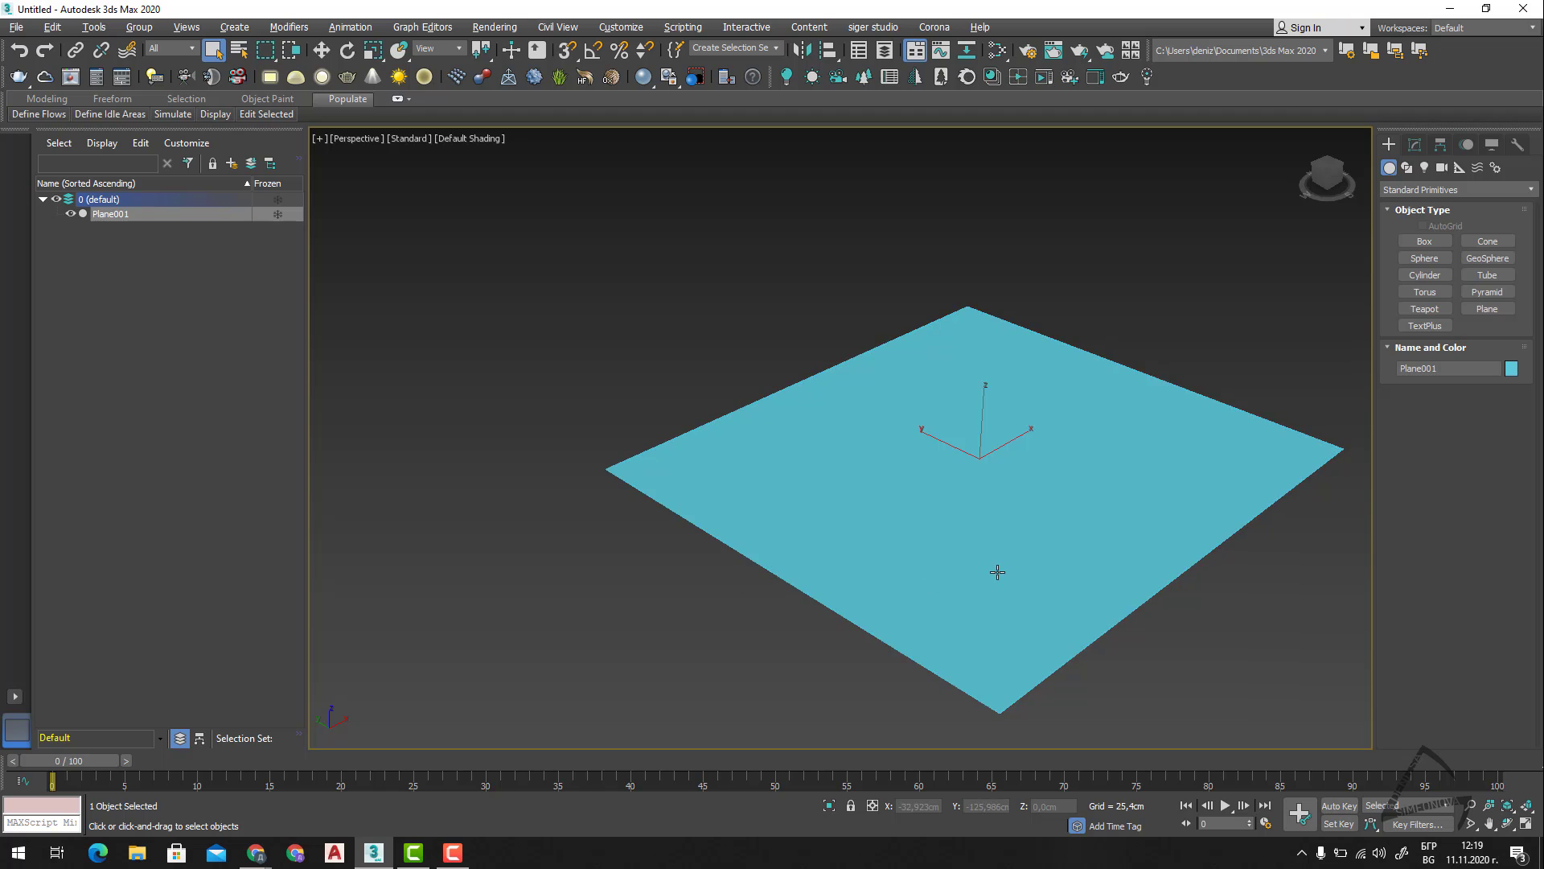
# Draw a box about 187 cm long, 107 cm wide and 121 cm high beside the plane.
pyautogui.moveTo(1022, 554)
pyautogui.keyDown('alt'); pyautogui.mouseDown(button='middle')
pyautogui.moveTo(903, 586)
pyautogui.moveTo(1001, 543)
pyautogui.mouseUp(button='middle'); pyautogui.keyUp('alt')
pyautogui.click(1424, 241)
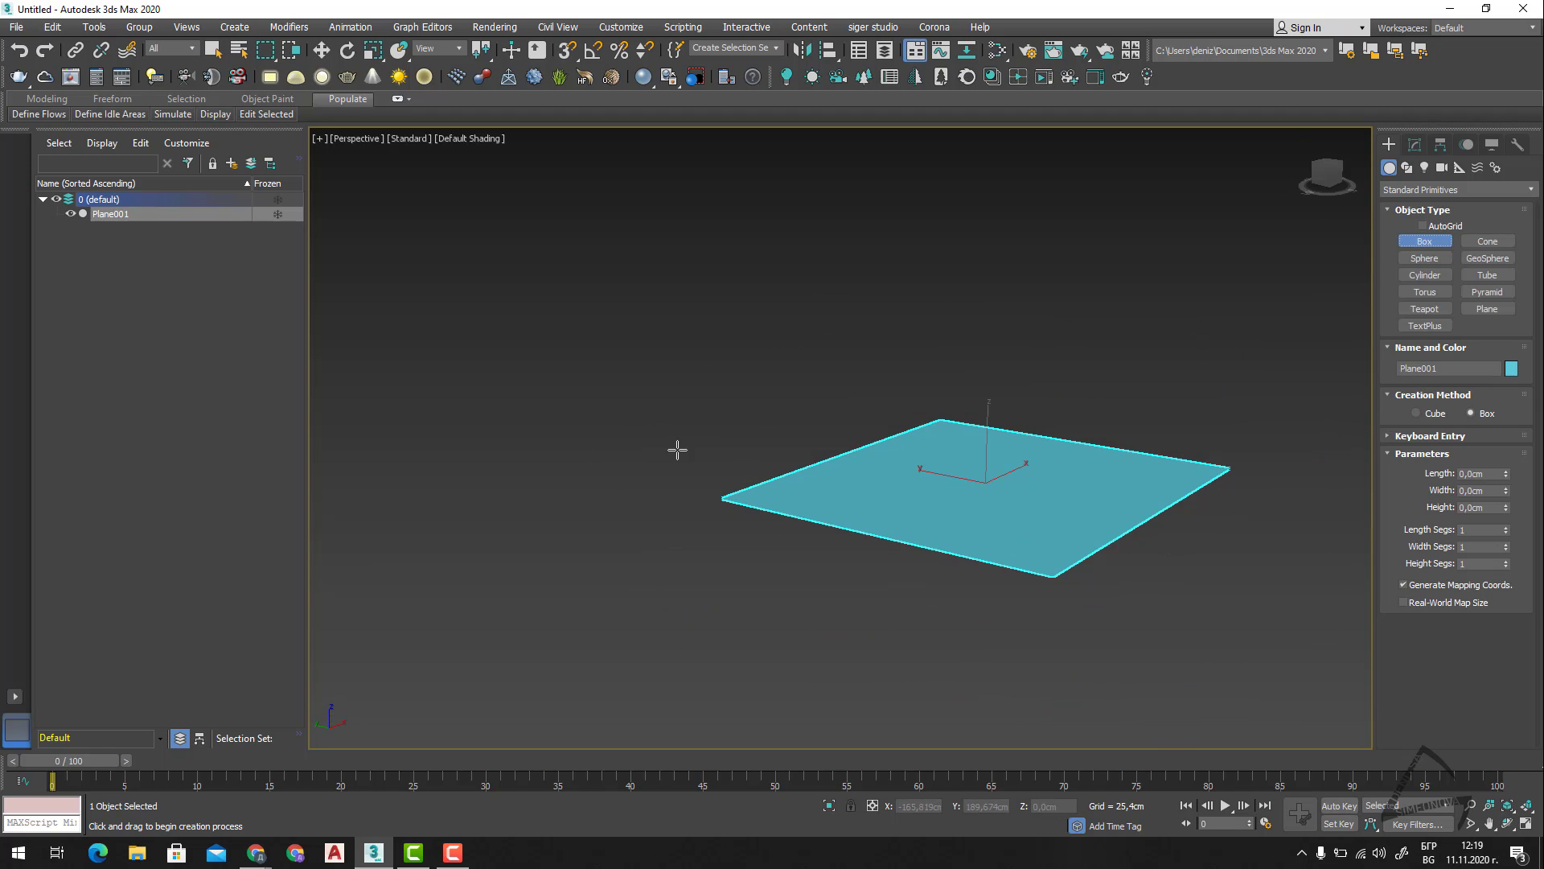
pyautogui.moveTo(511, 521); pyautogui.dragTo(578, 617)
pyautogui.click(541, 427)
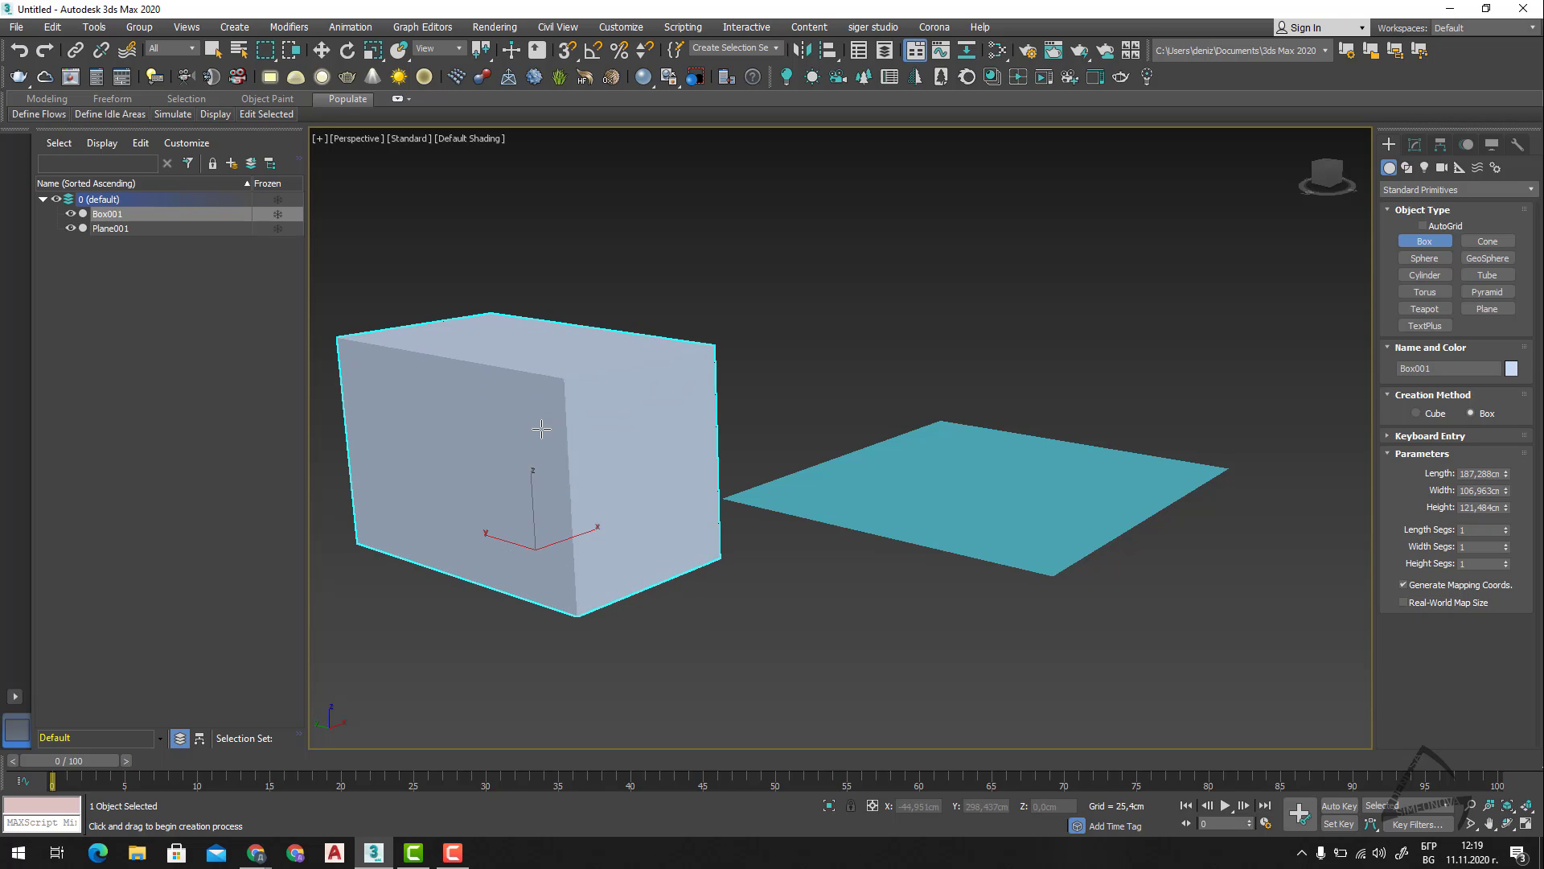
pyautogui.rightClick(472, 212)
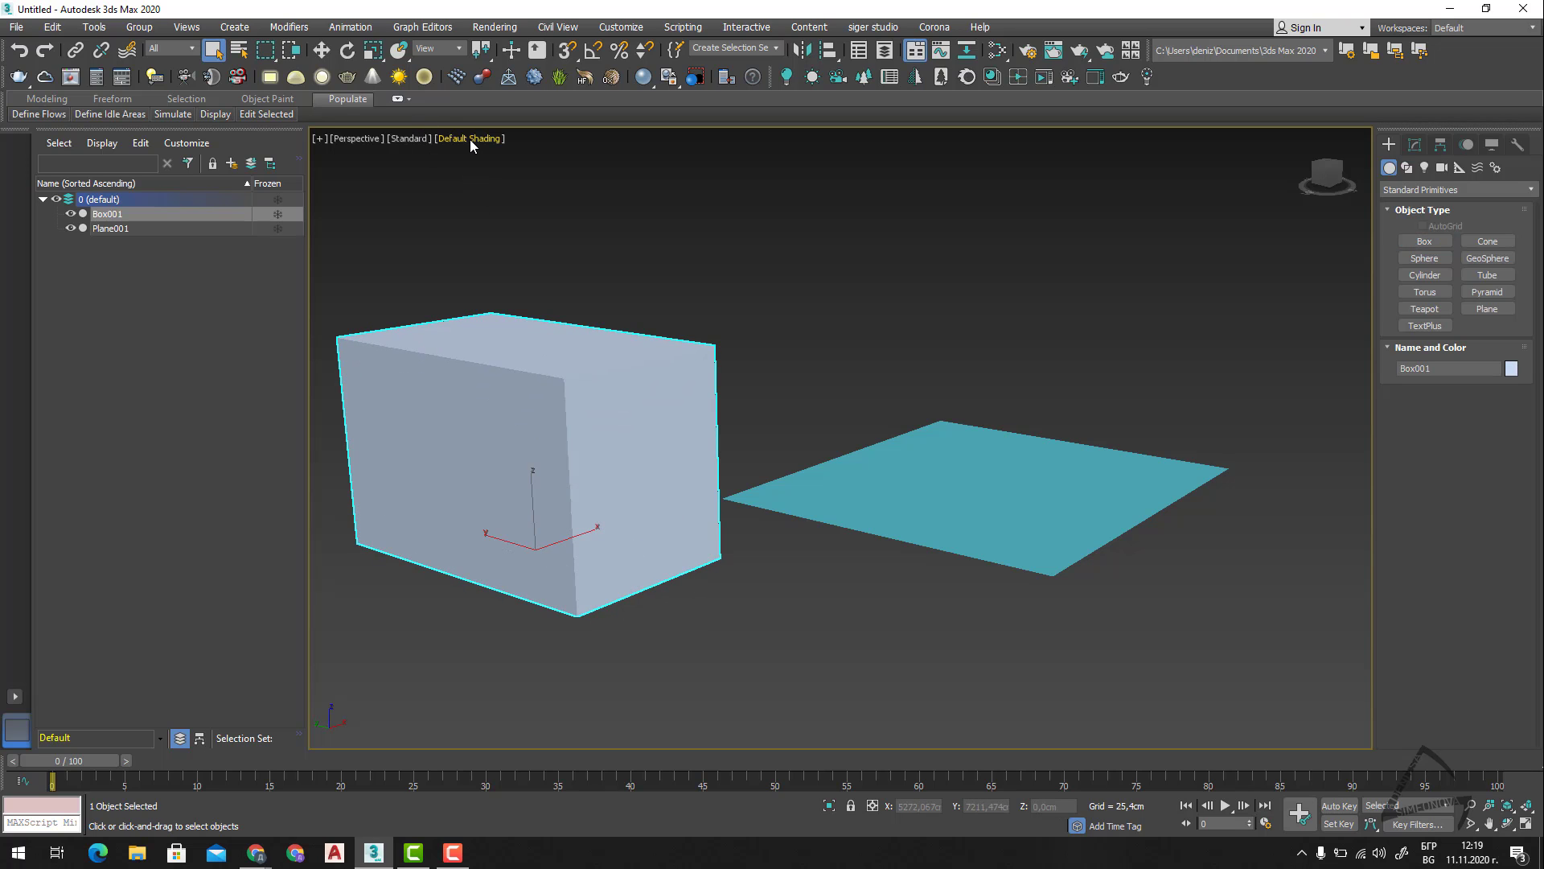
# Display the objects in the Perspective view shaded with edged faces.
pyautogui.press('F3')
pyautogui.press('F3')
pyautogui.press('F4')
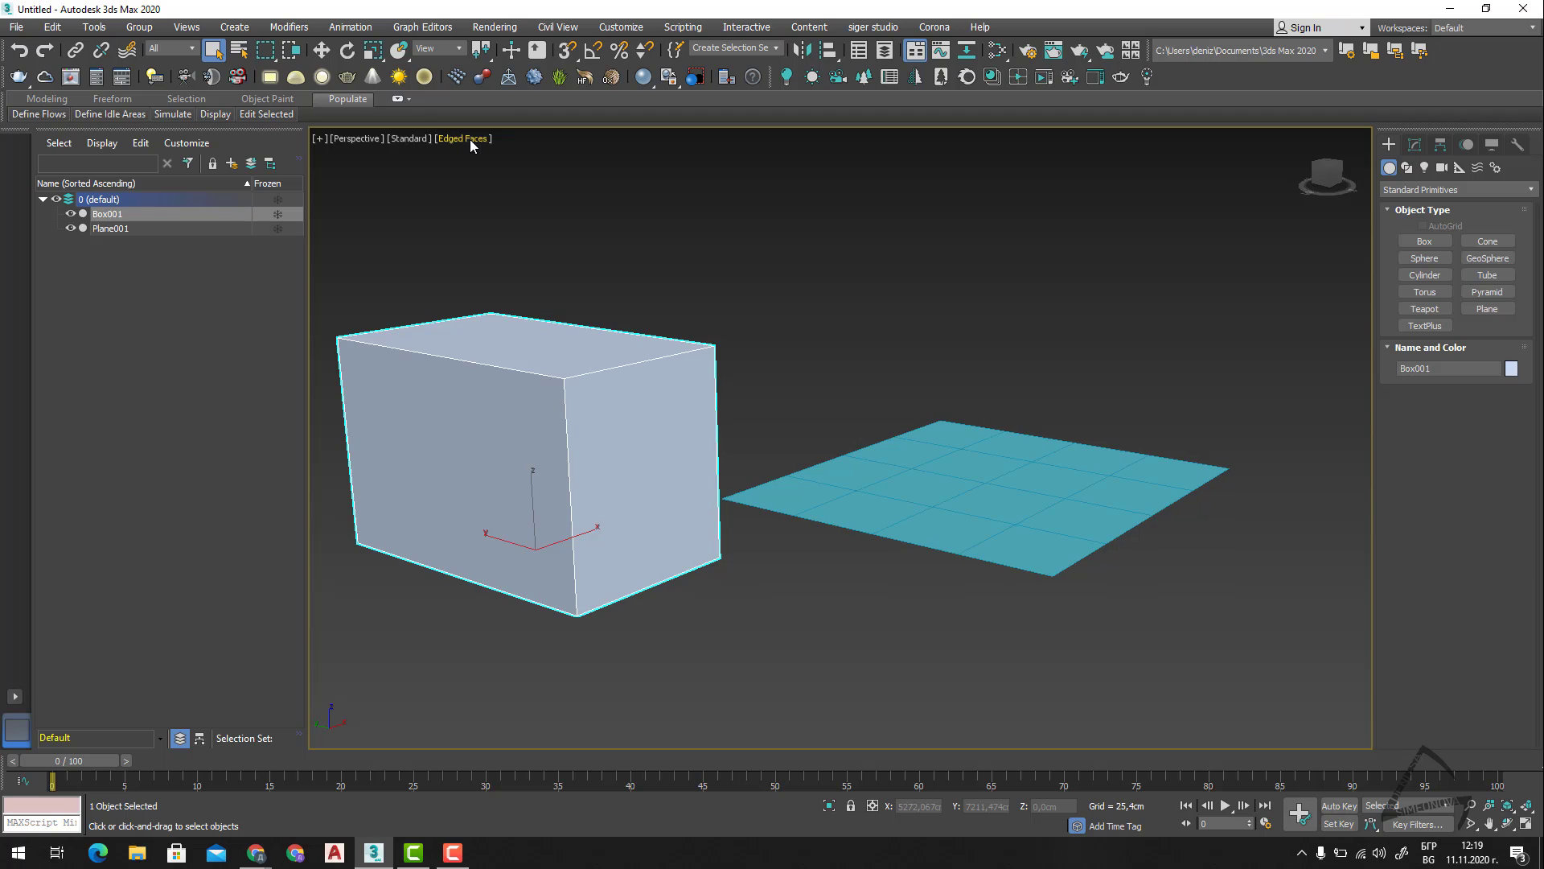
# Select the plane and reduce both its length and width segments to 1.
pyautogui.keyDown('alt'); pyautogui.moveTo(716, 596); pyautogui.dragTo(875, 596, button='middle'); pyautogui.keyUp('alt')
pyautogui.click(877, 595)
pyautogui.click(1415, 144)
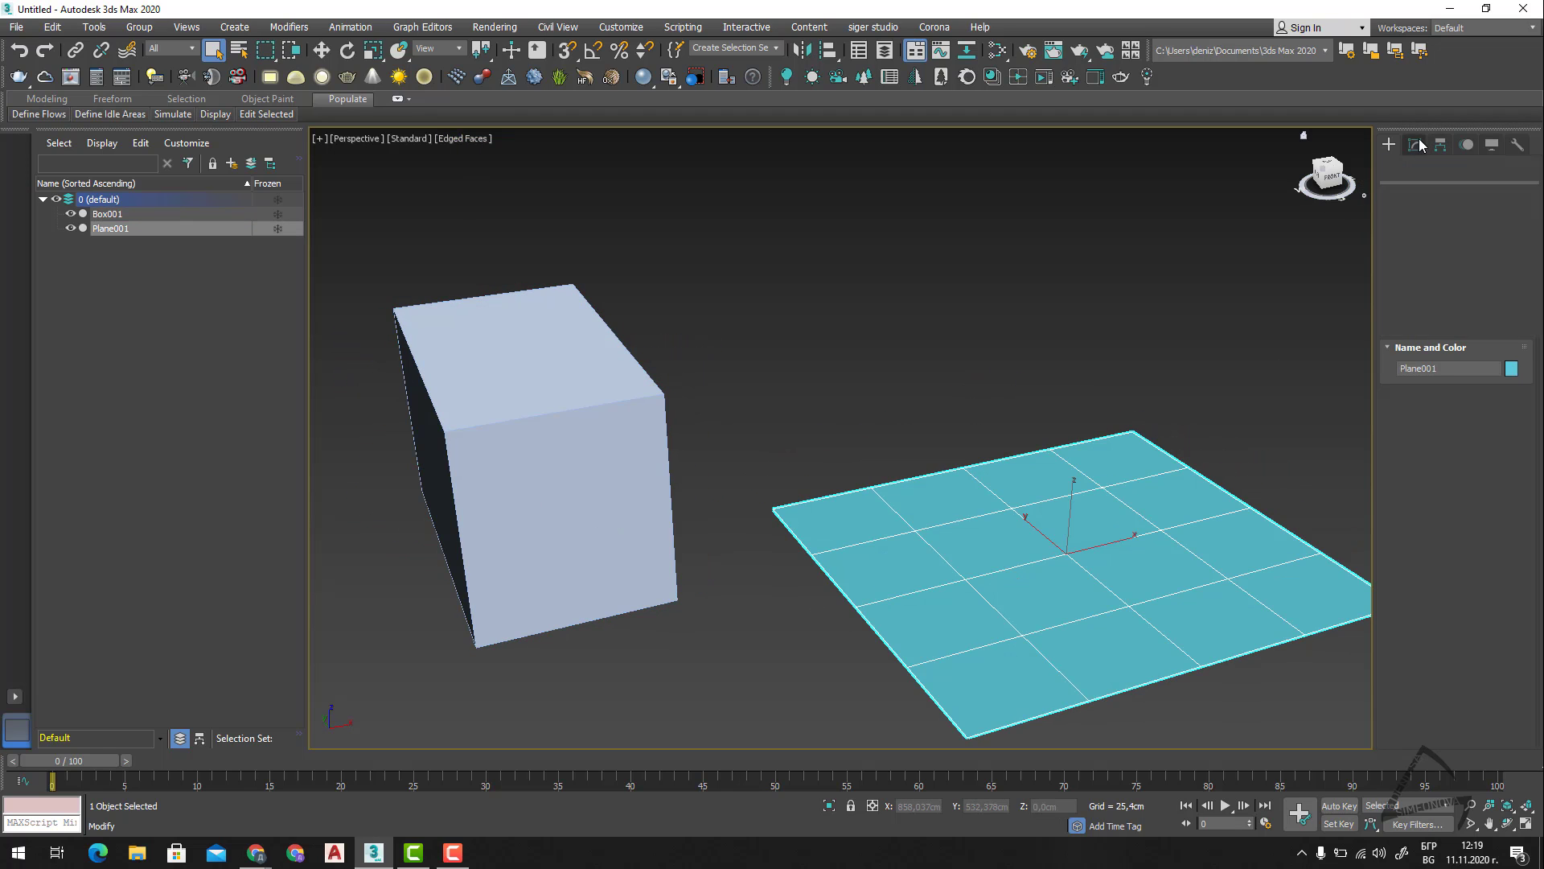
pyautogui.rightClick(1508, 444)
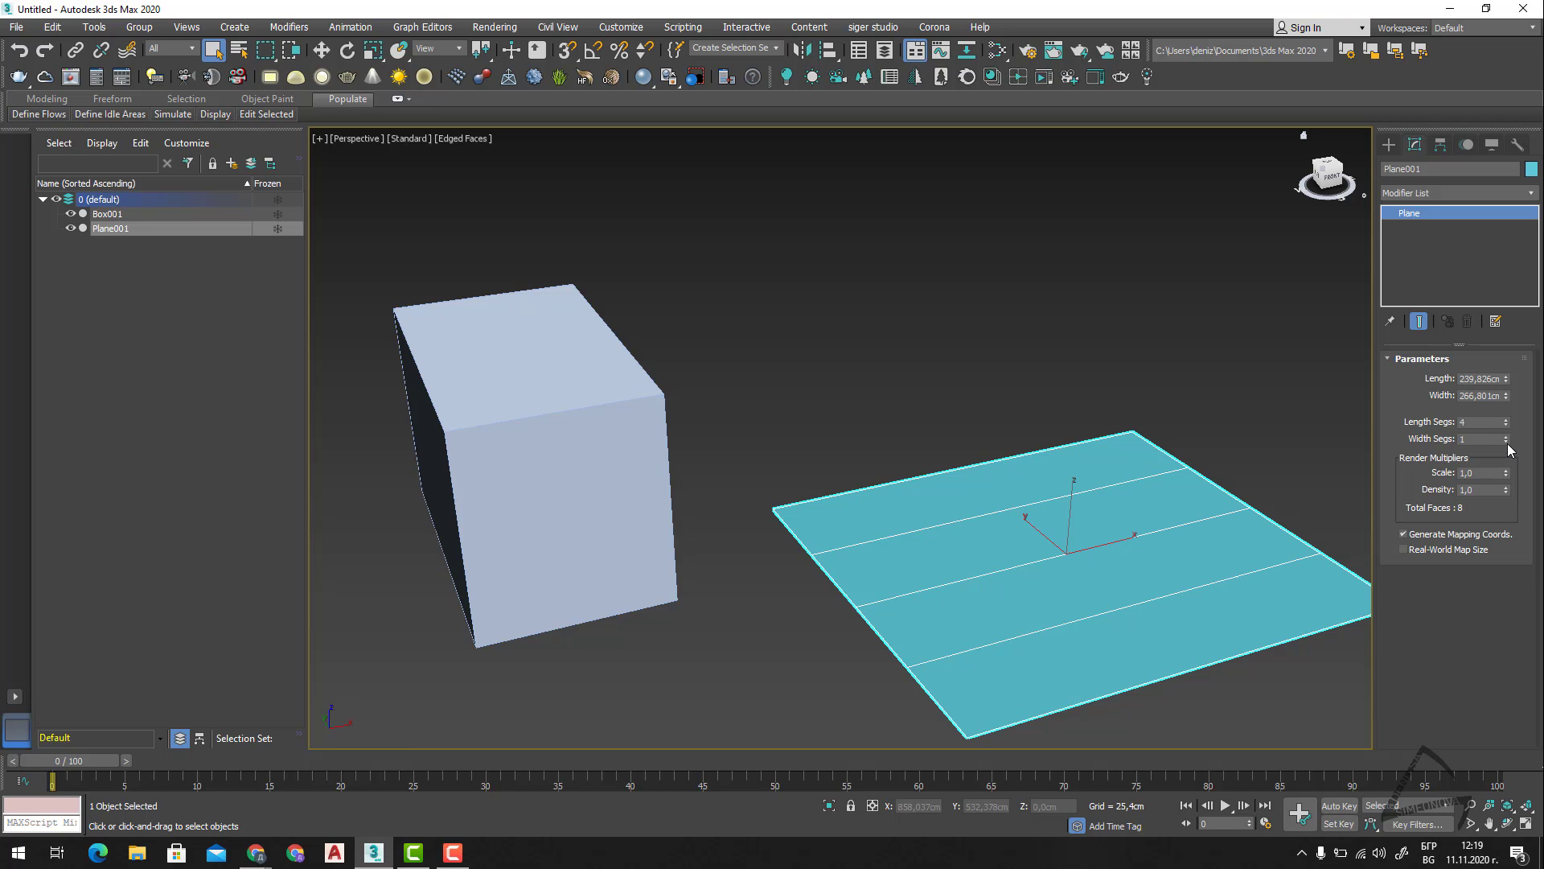
pyautogui.rightClick(1507, 423)
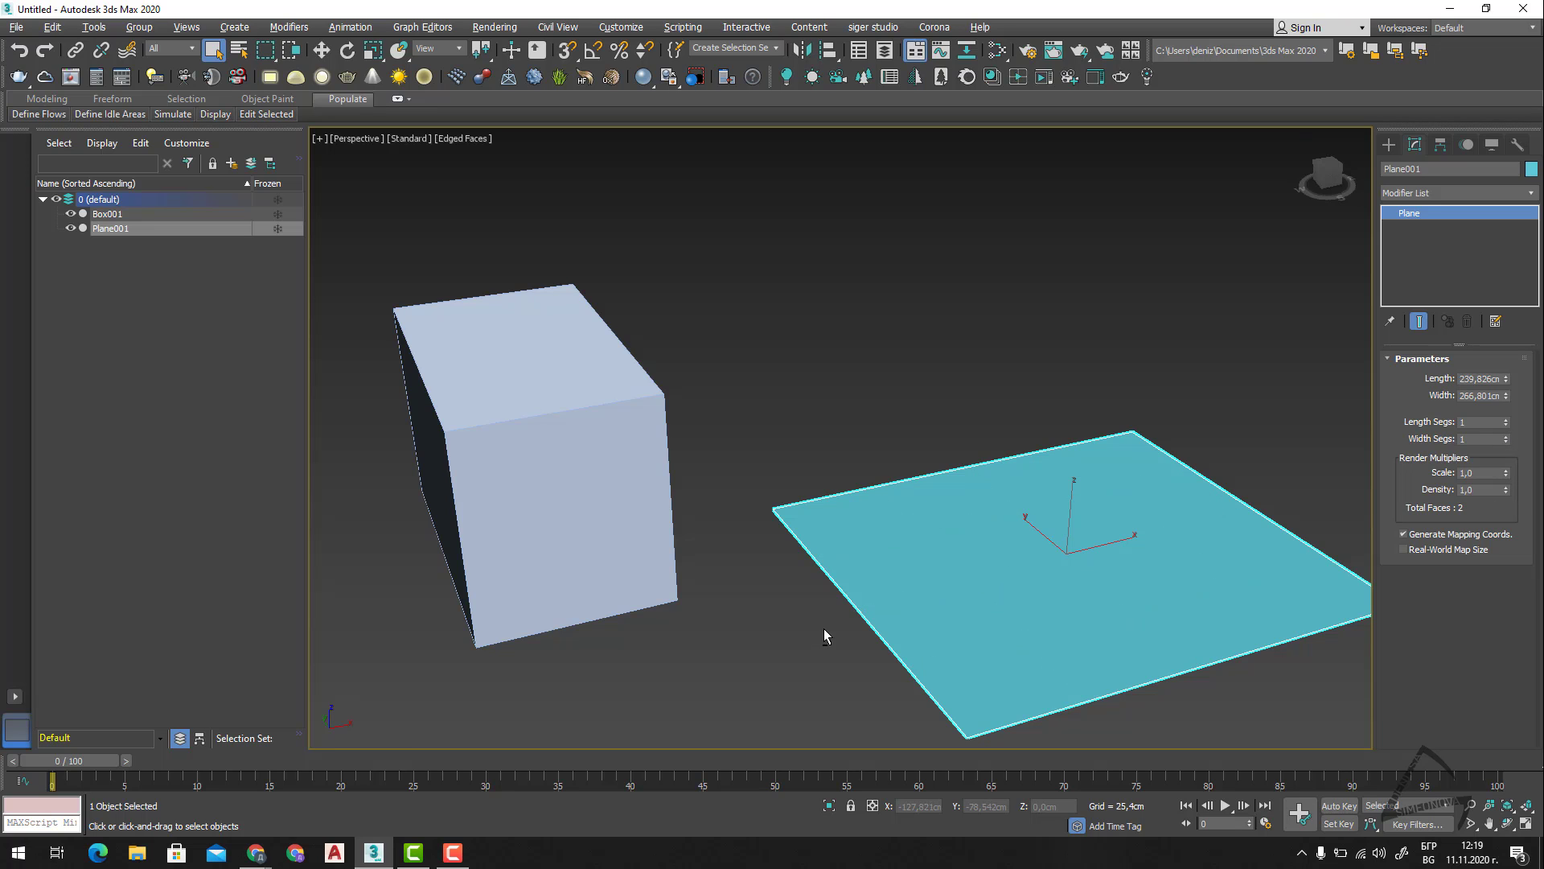
# Clear the selection and examine the box and the plane from several angles.
pyautogui.keyDown('alt'); pyautogui.moveTo(824, 630); pyautogui.dragTo(869, 563, button='middle'); pyautogui.keyUp('alt')
pyautogui.scroll(-3, 858, 572)
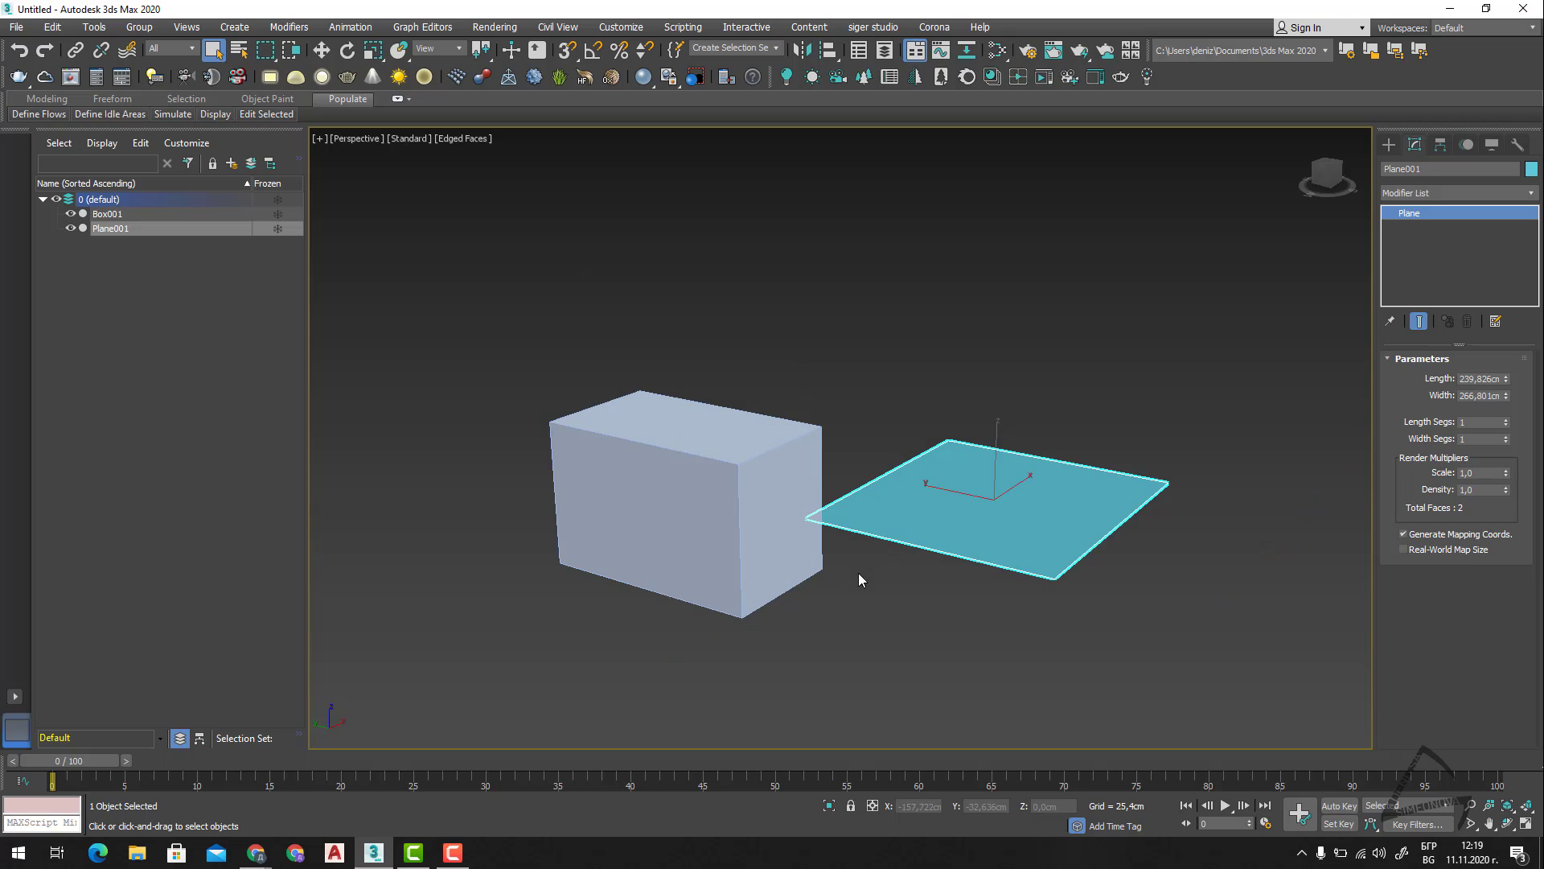
pyautogui.click(883, 606)
pyautogui.keyDown('alt'); pyautogui.moveTo(1005, 616); pyautogui.dragTo(941, 639, button='middle'); pyautogui.keyUp('alt')
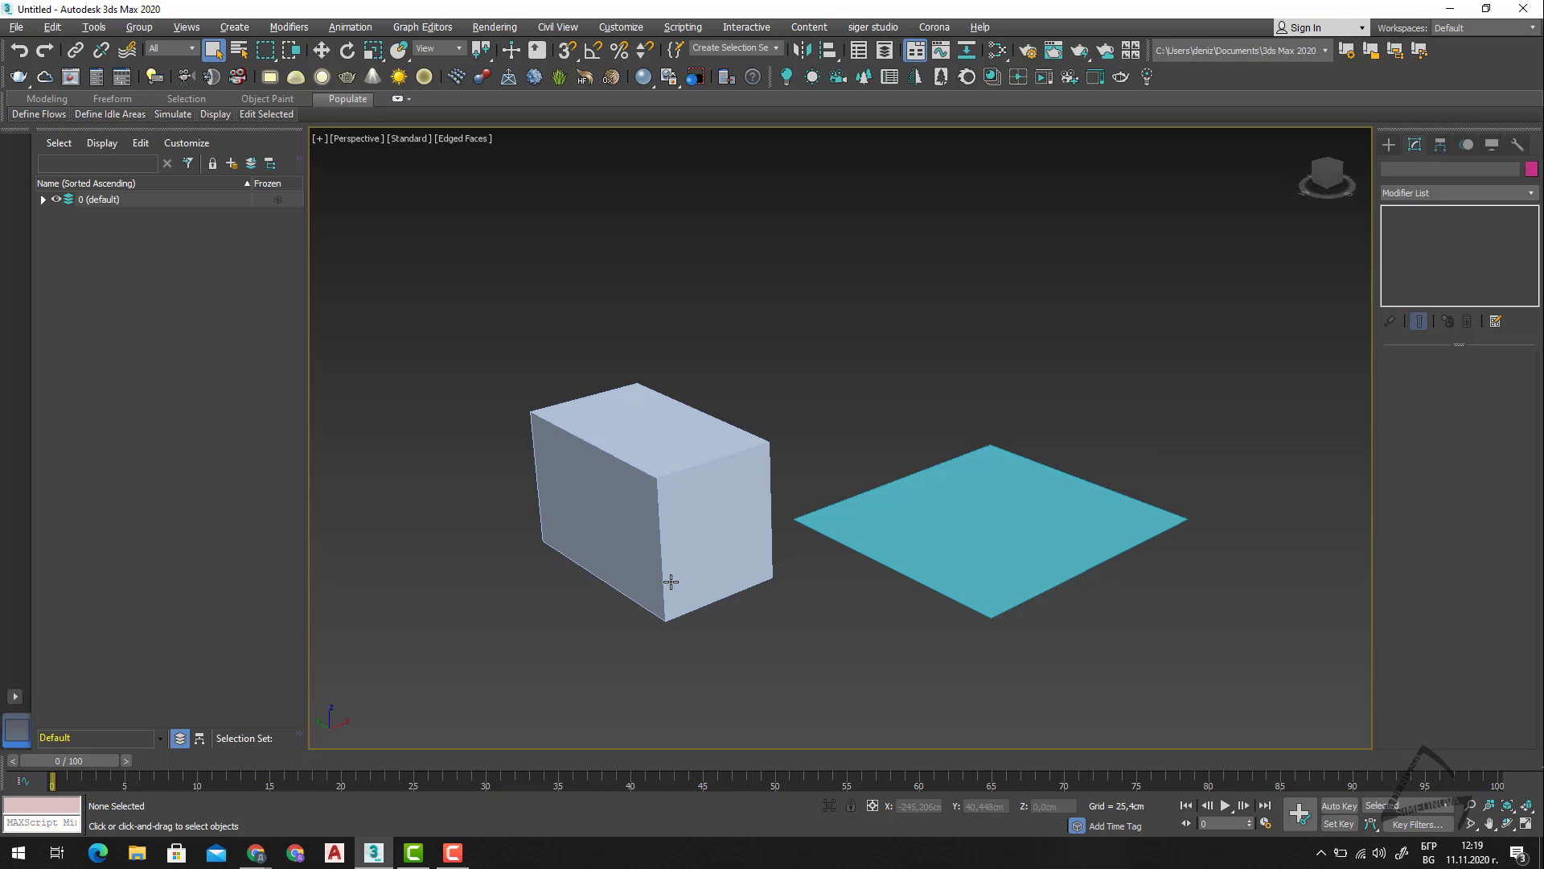
pyautogui.keyDown('alt'); pyautogui.moveTo(665, 579); pyautogui.dragTo(663, 585, button='middle'); pyautogui.keyUp('alt')
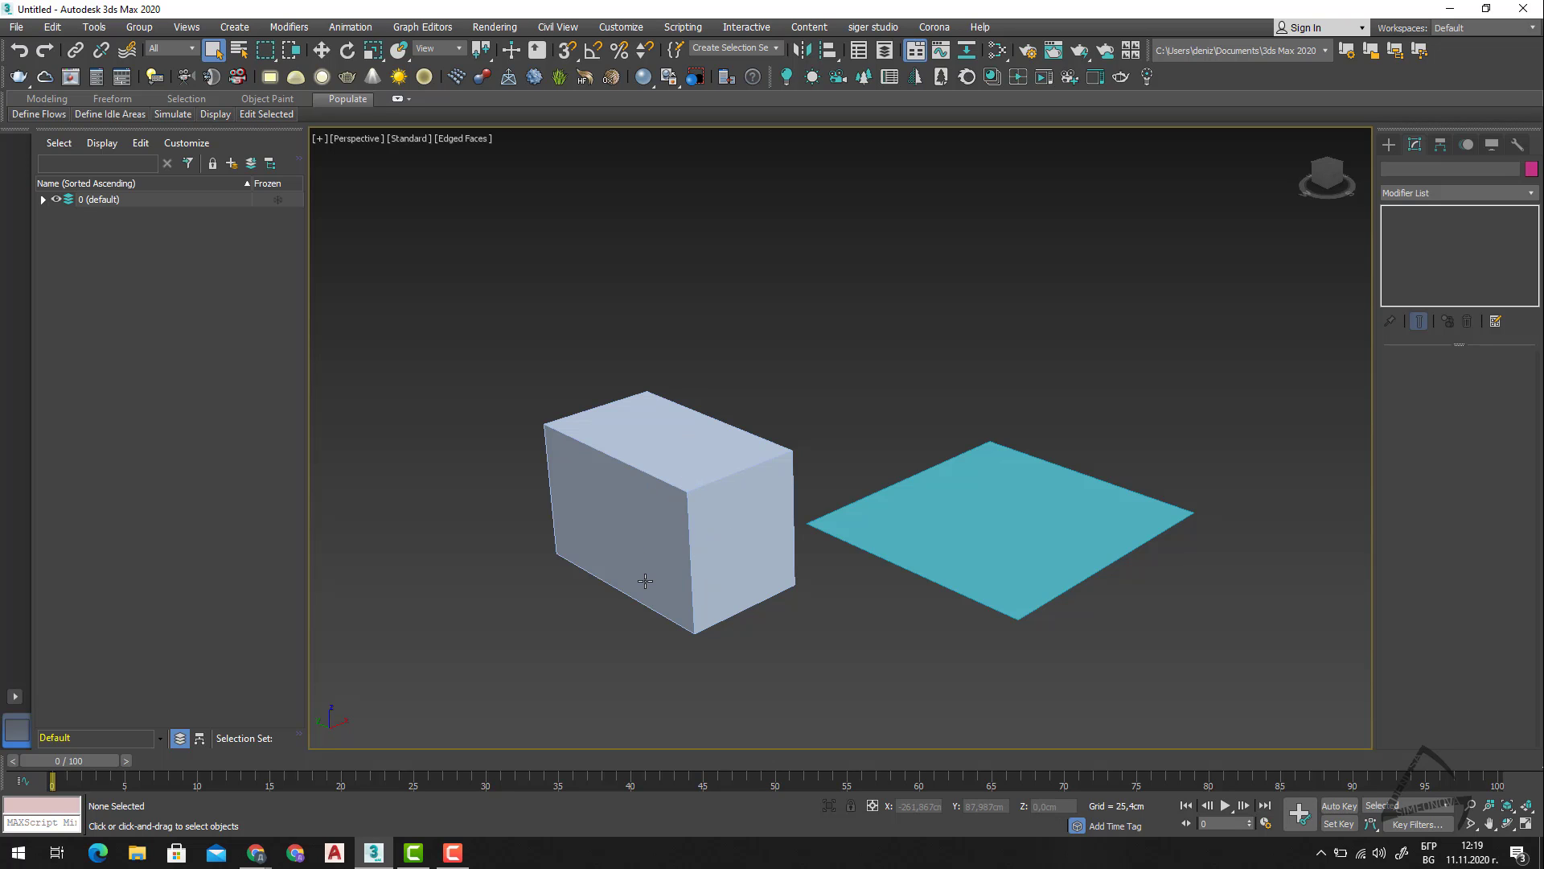
pyautogui.moveTo(655, 579)
pyautogui.keyDown('alt'); pyautogui.mouseDown(button='middle')
pyautogui.moveTo(666, 562)
pyautogui.moveTo(636, 568)
pyautogui.mouseUp(button='middle'); pyautogui.keyUp('alt')
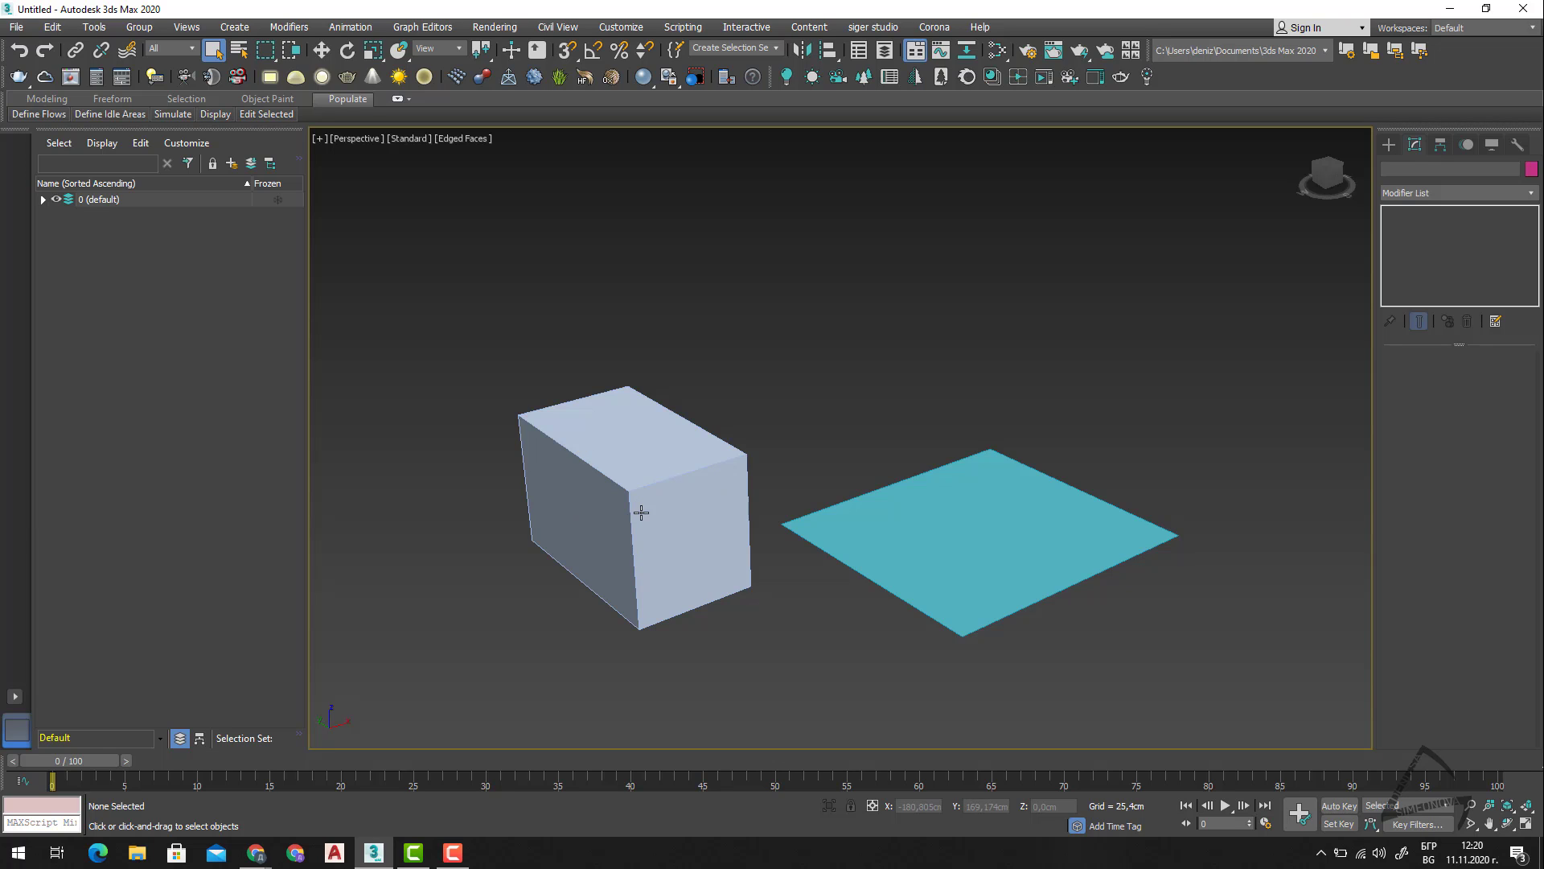
pyautogui.keyDown('alt'); pyautogui.moveTo(935, 572); pyautogui.dragTo(862, 572, button='middle'); pyautogui.keyUp('alt')
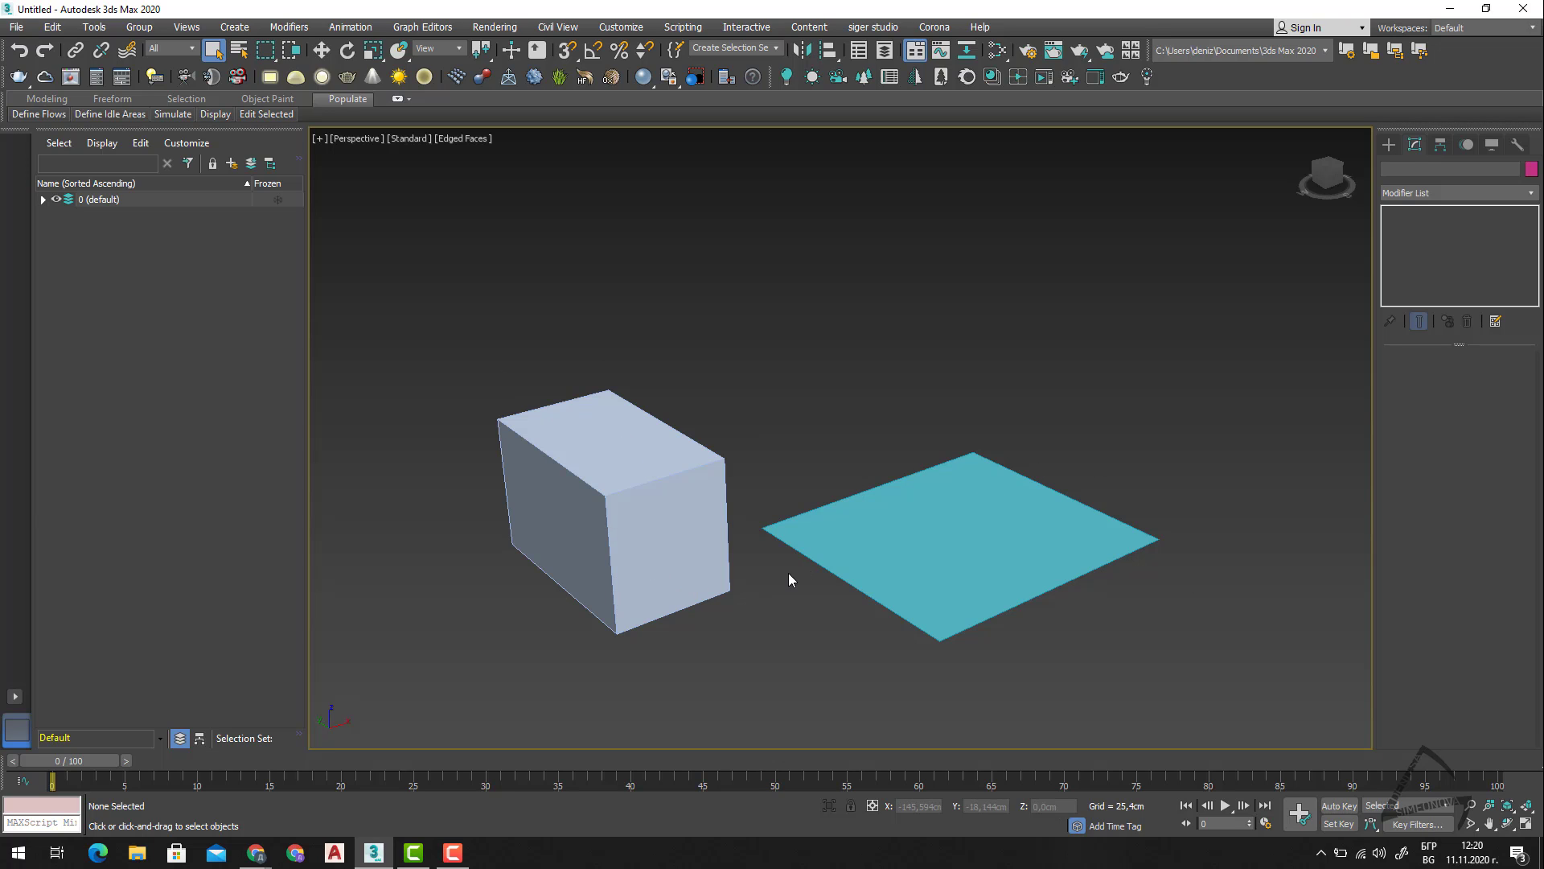
# Select the plane and set both its length and width segments to 2.
pyautogui.click(993, 543)
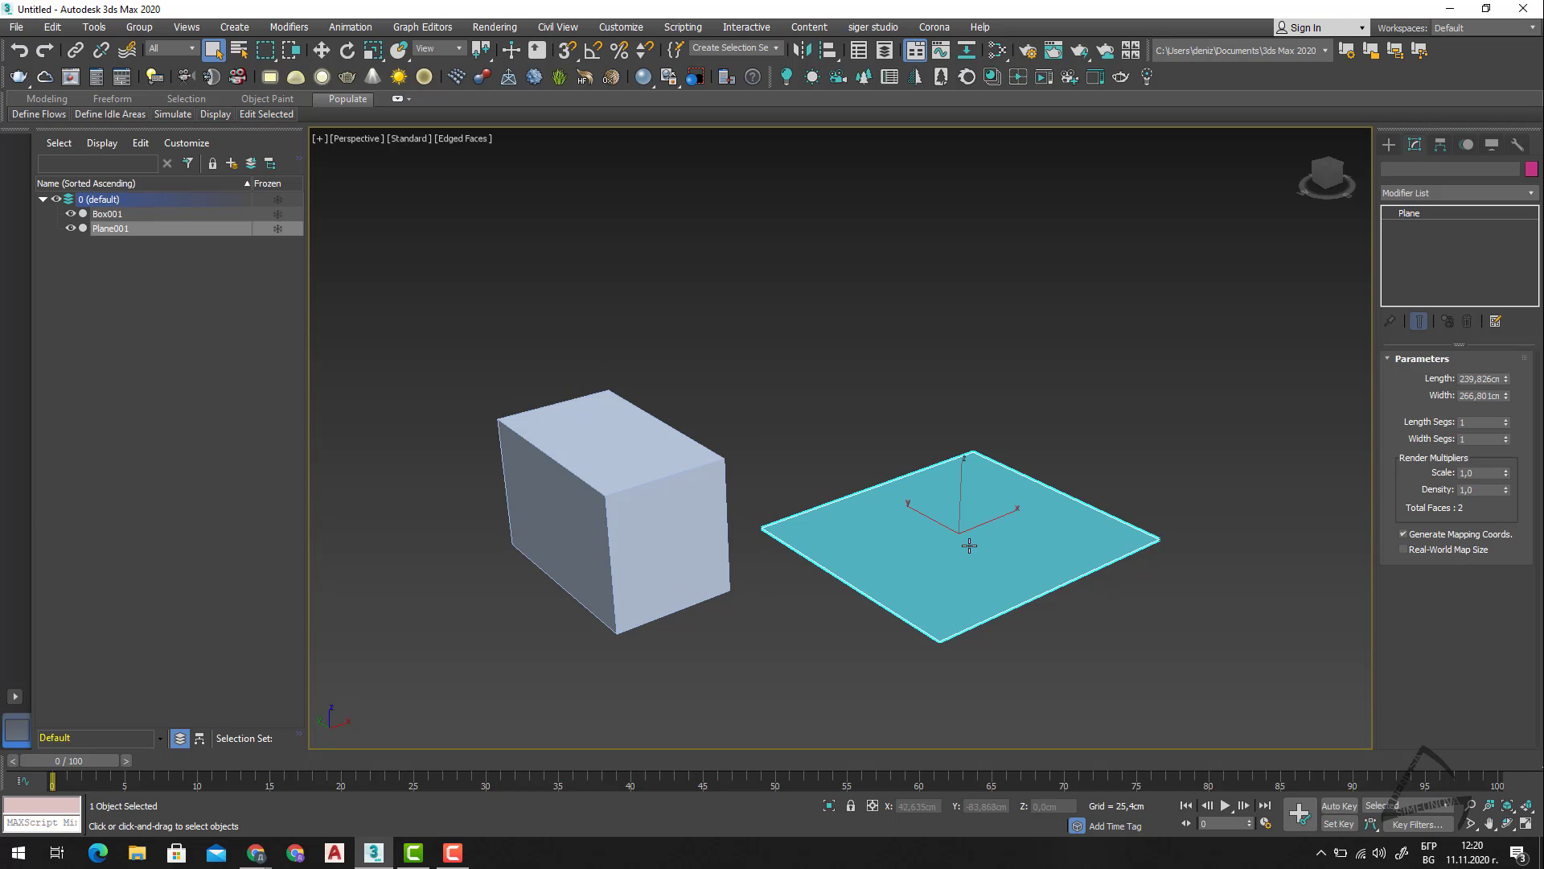
pyautogui.keyDown('alt'); pyautogui.moveTo(1173, 616); pyautogui.dragTo(1126, 646, button='middle'); pyautogui.keyUp('alt')
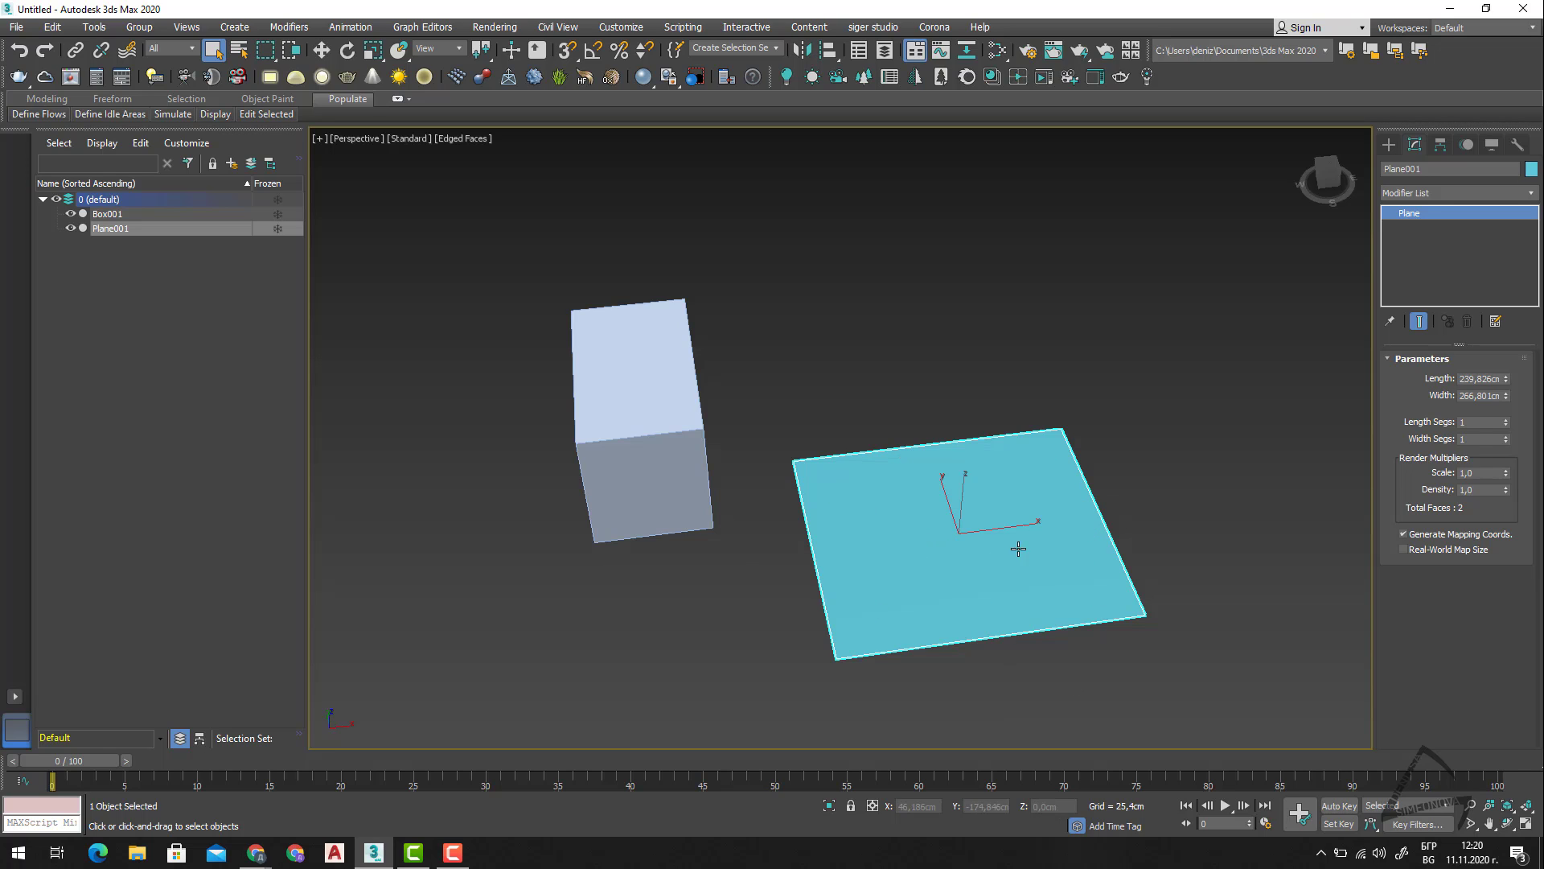
pyautogui.click(1506, 420)
pyautogui.click(1506, 436)
pyautogui.click(1507, 438)
# Select the box and examine its faces and edges from different sides.
pyautogui.keyDown('alt'); pyautogui.moveTo(645, 496); pyautogui.dragTo(685, 497, button='middle'); pyautogui.keyUp('alt')
pyautogui.click(662, 512)
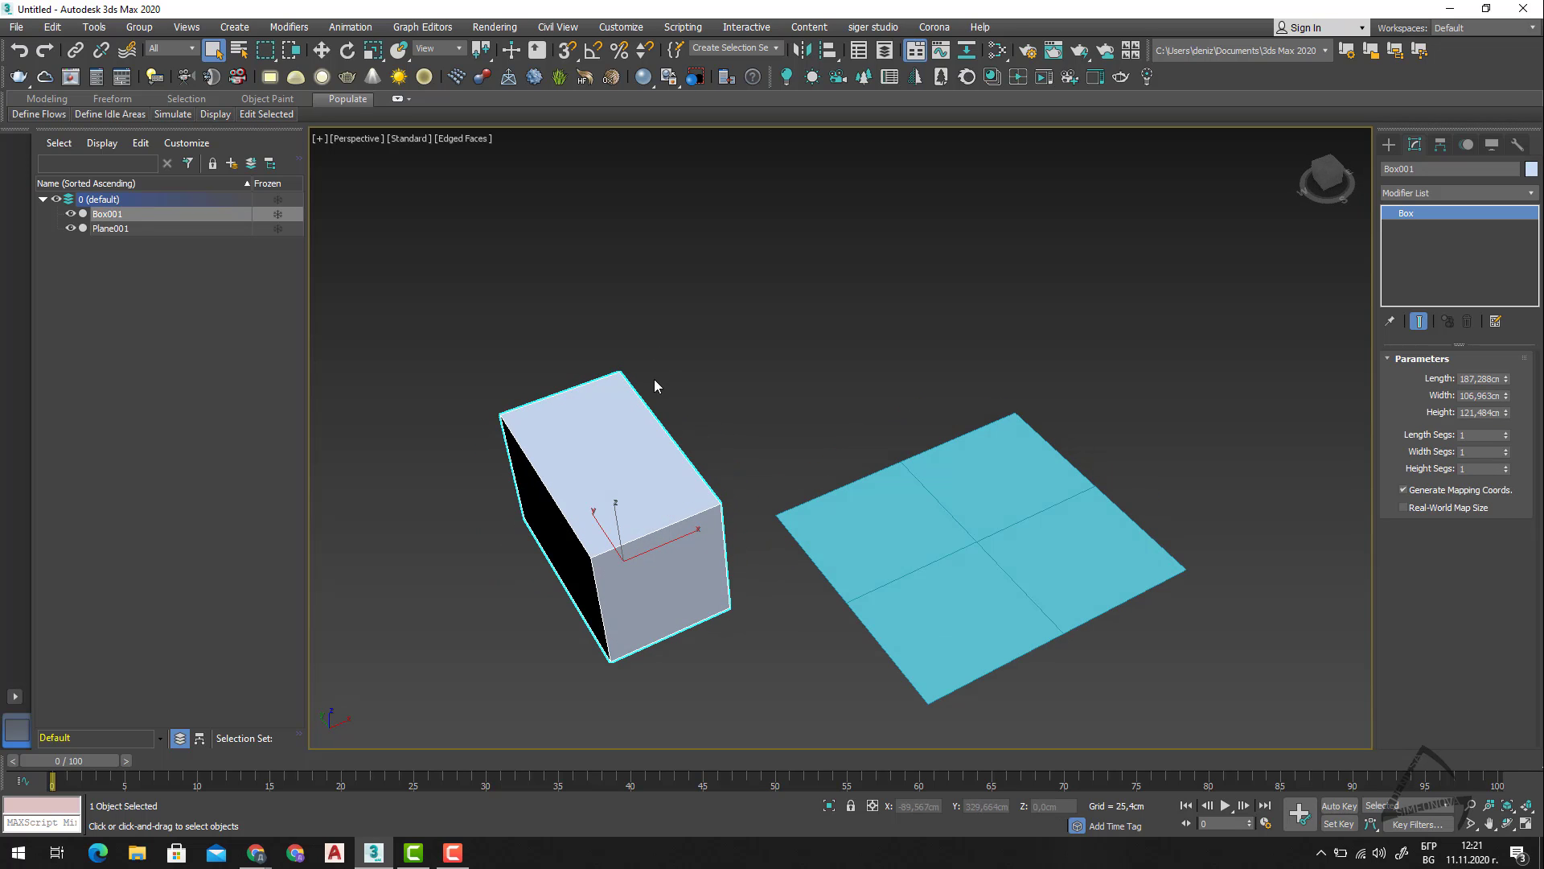
pyautogui.keyDown('alt'); pyautogui.moveTo(672, 622); pyautogui.dragTo(629, 597, button='middle'); pyautogui.keyUp('alt')
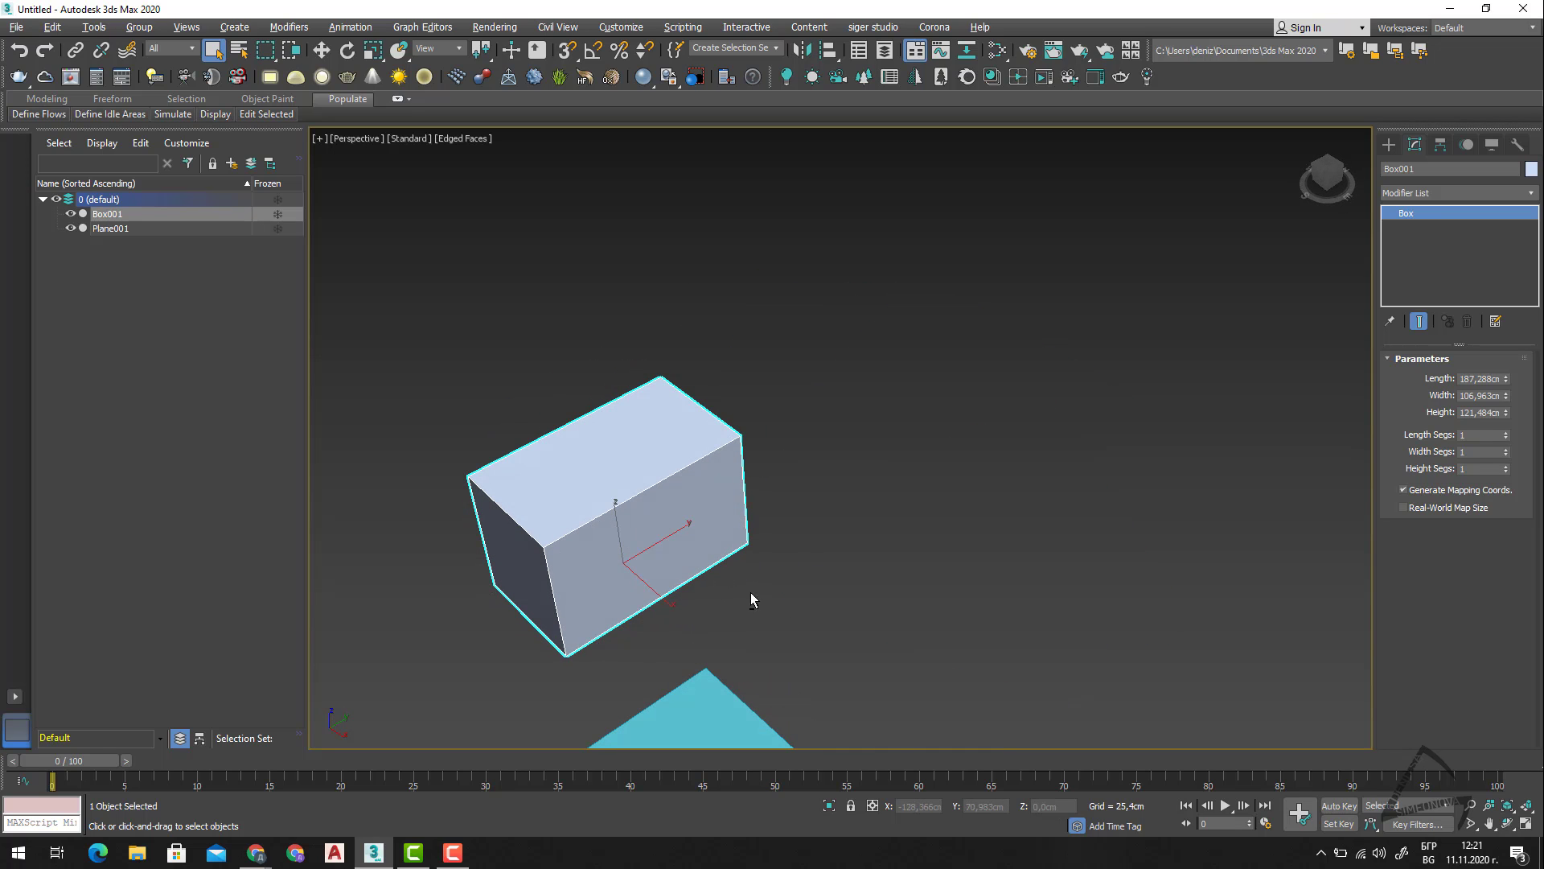
pyautogui.keyDown('alt'); pyautogui.moveTo(752, 592); pyautogui.dragTo(858, 607, button='middle'); pyautogui.keyUp('alt')
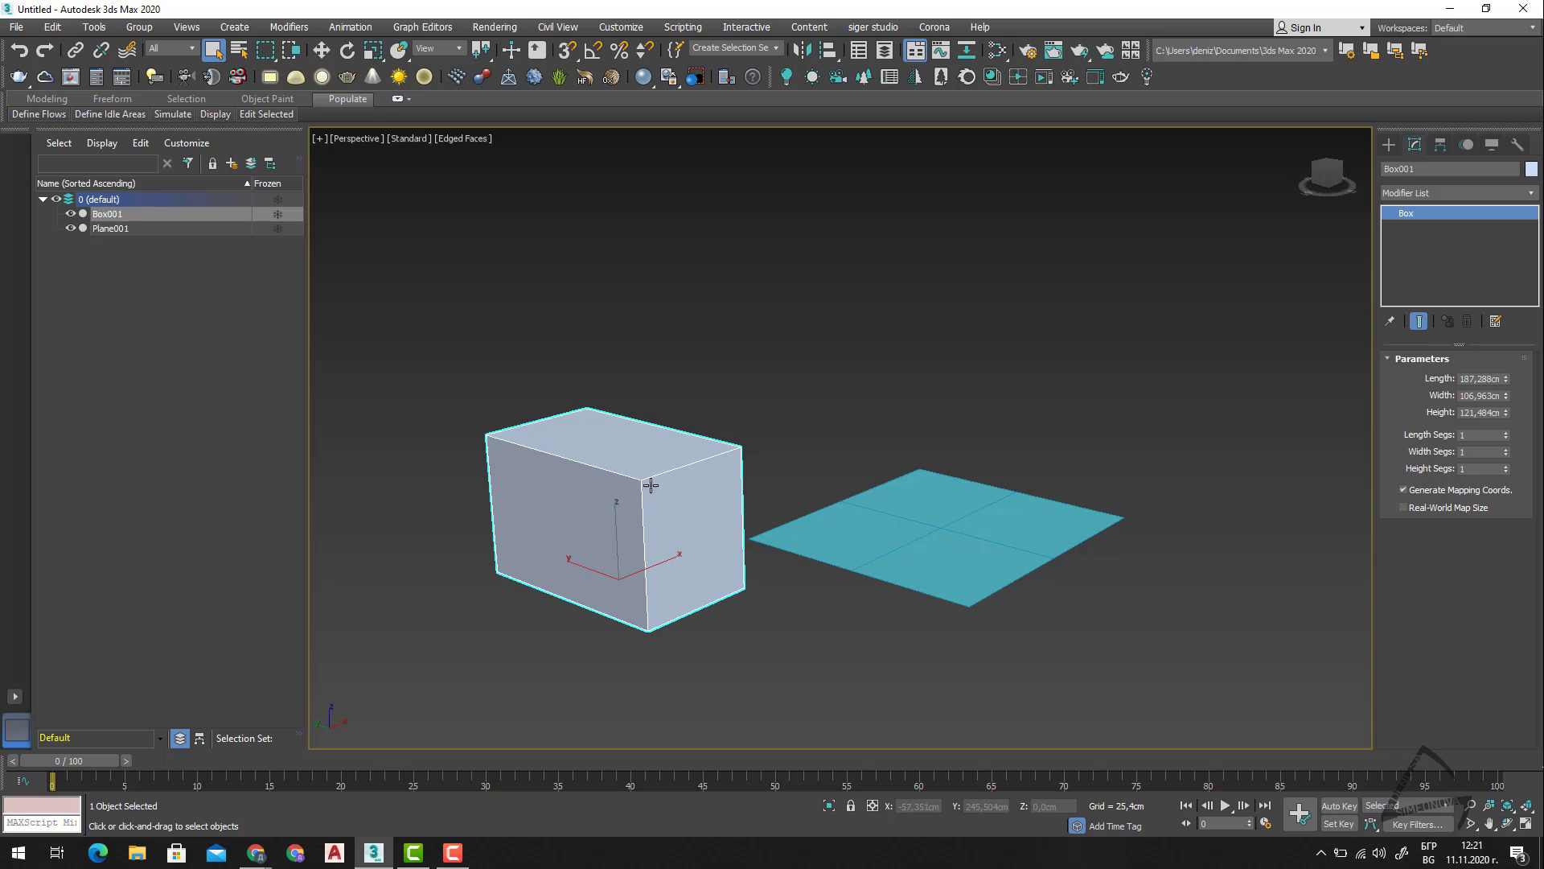
pyautogui.keyDown('alt'); pyautogui.moveTo(1021, 624); pyautogui.dragTo(958, 610, button='middle'); pyautogui.keyUp('alt')
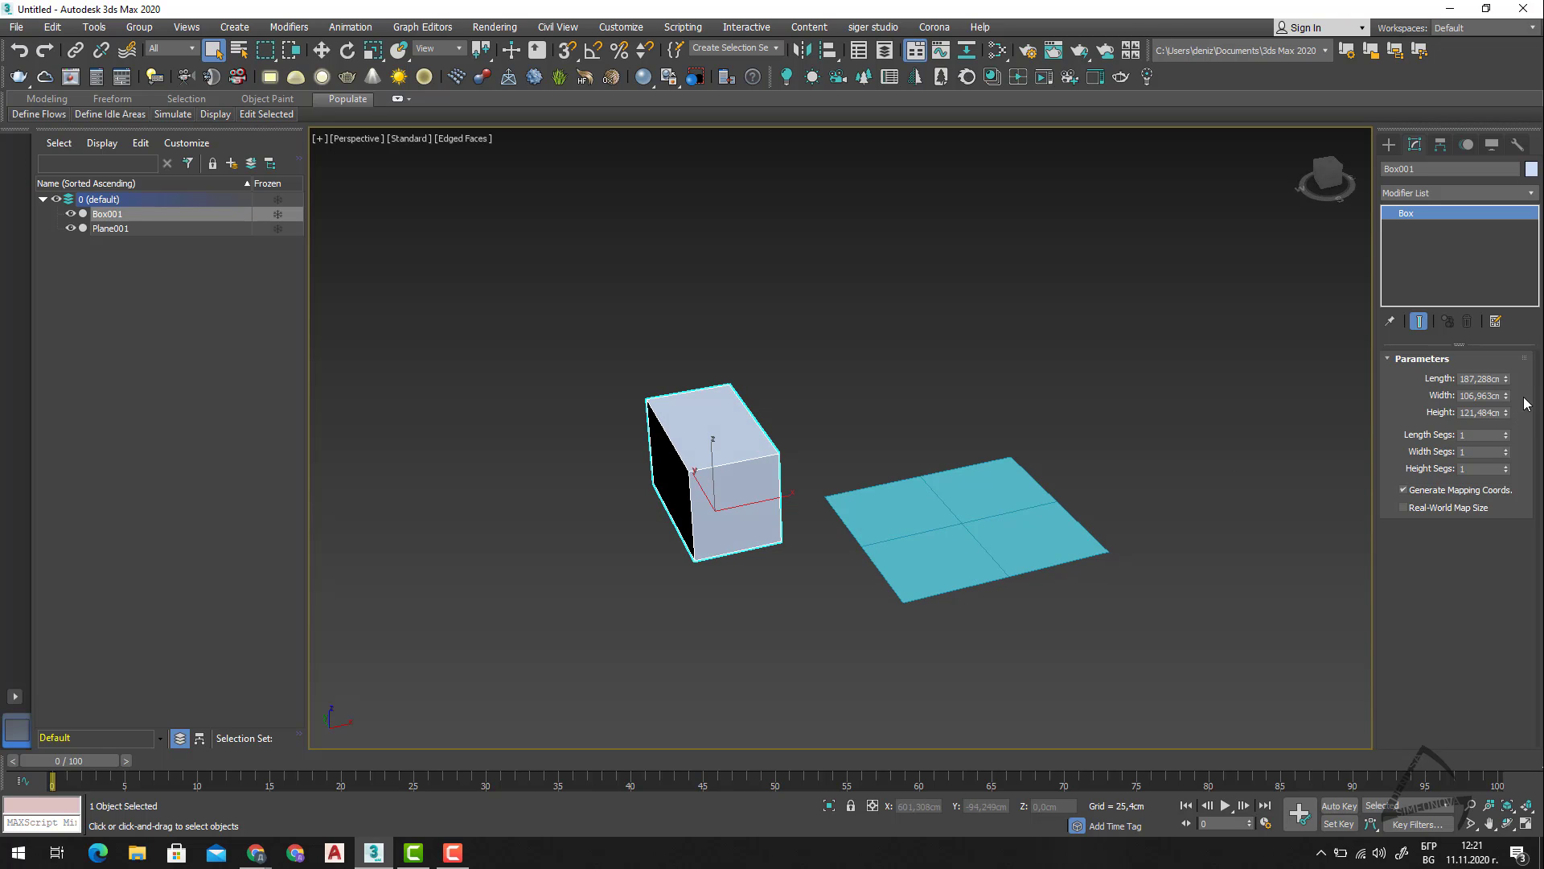
# Return the plane's length and width segments to 1 and deselect it.
pyautogui.click(1032, 507)
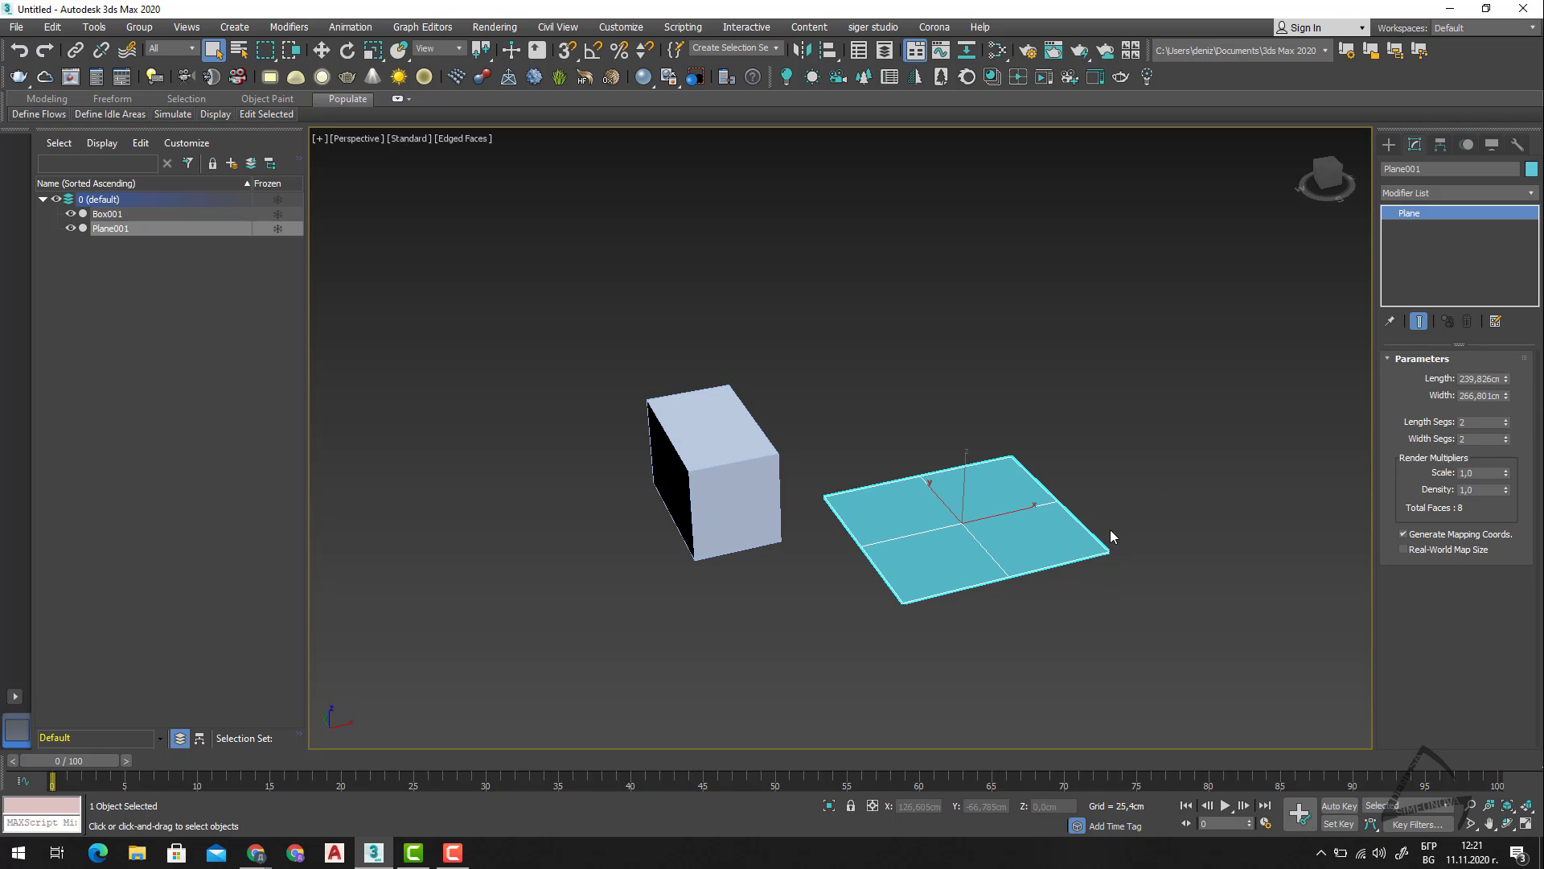
pyautogui.click(1507, 442)
pyautogui.click(1507, 425)
pyautogui.click(895, 604)
pyautogui.scroll(2, 918, 528)
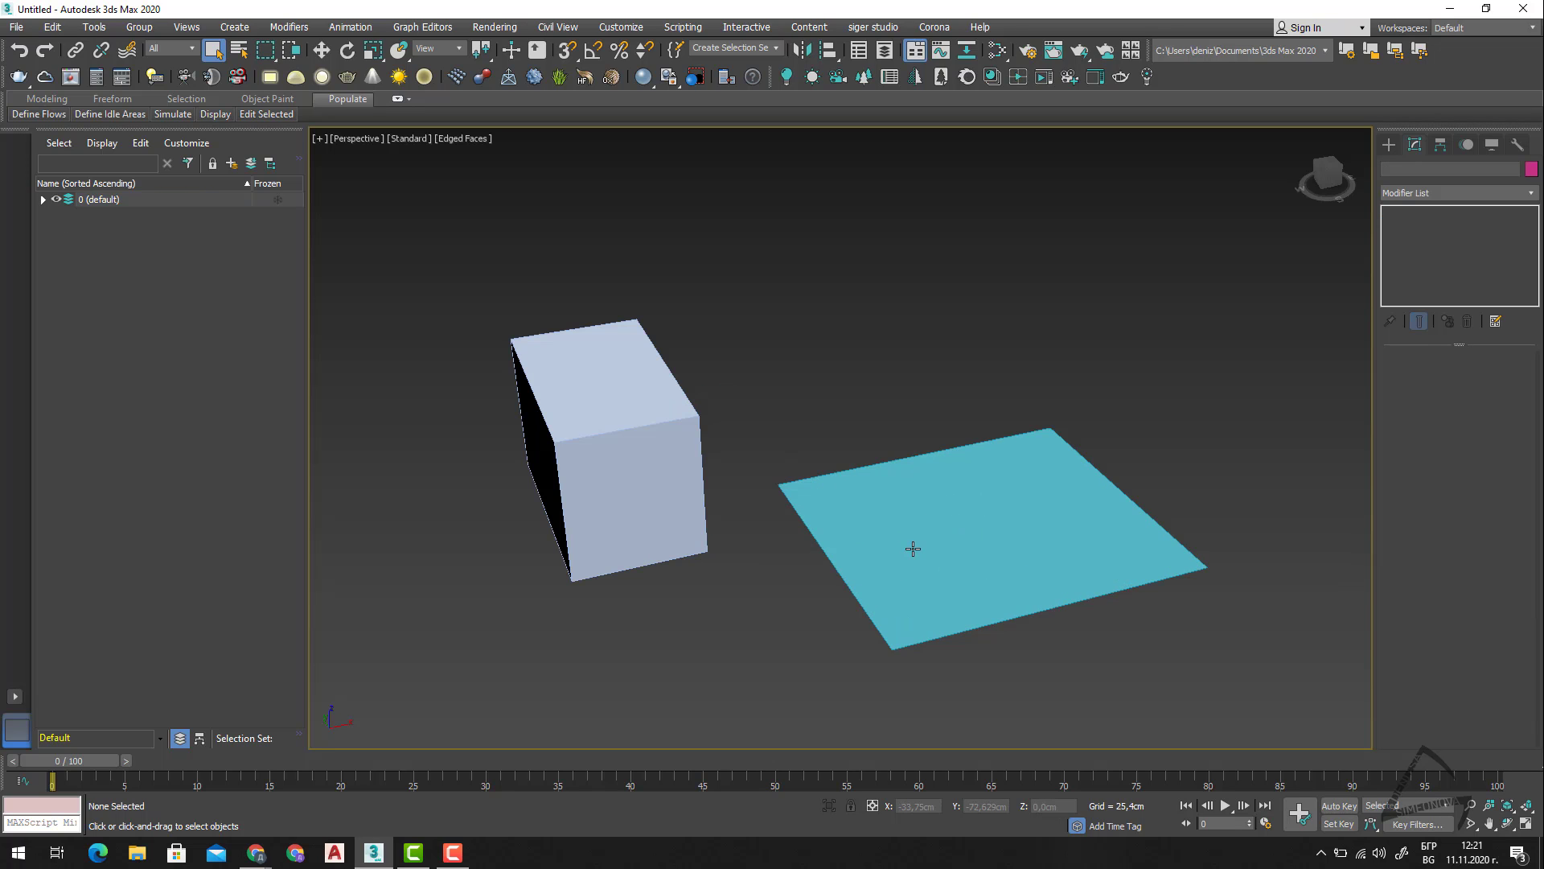
# Select the plane and convert it to an Editable Poly.
pyautogui.moveTo(872, 579)
pyautogui.keyDown('alt'); pyautogui.mouseDown(button='middle')
pyautogui.moveTo(924, 558)
pyautogui.moveTo(903, 586)
pyautogui.moveTo(896, 568)
pyautogui.mouseUp(button='middle'); pyautogui.keyUp('alt')
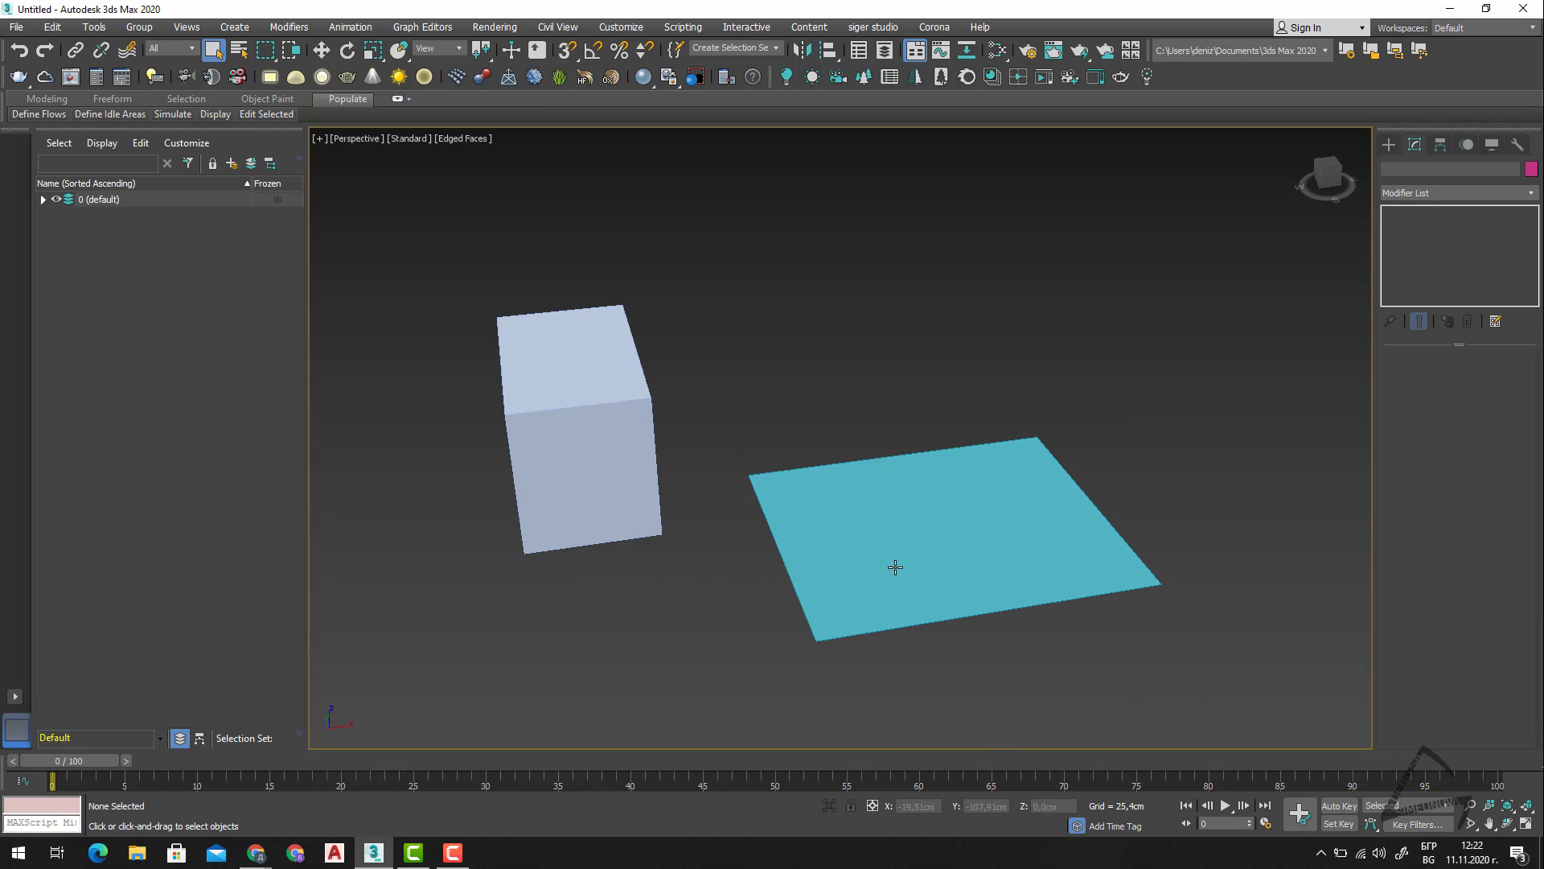
pyautogui.click(899, 551)
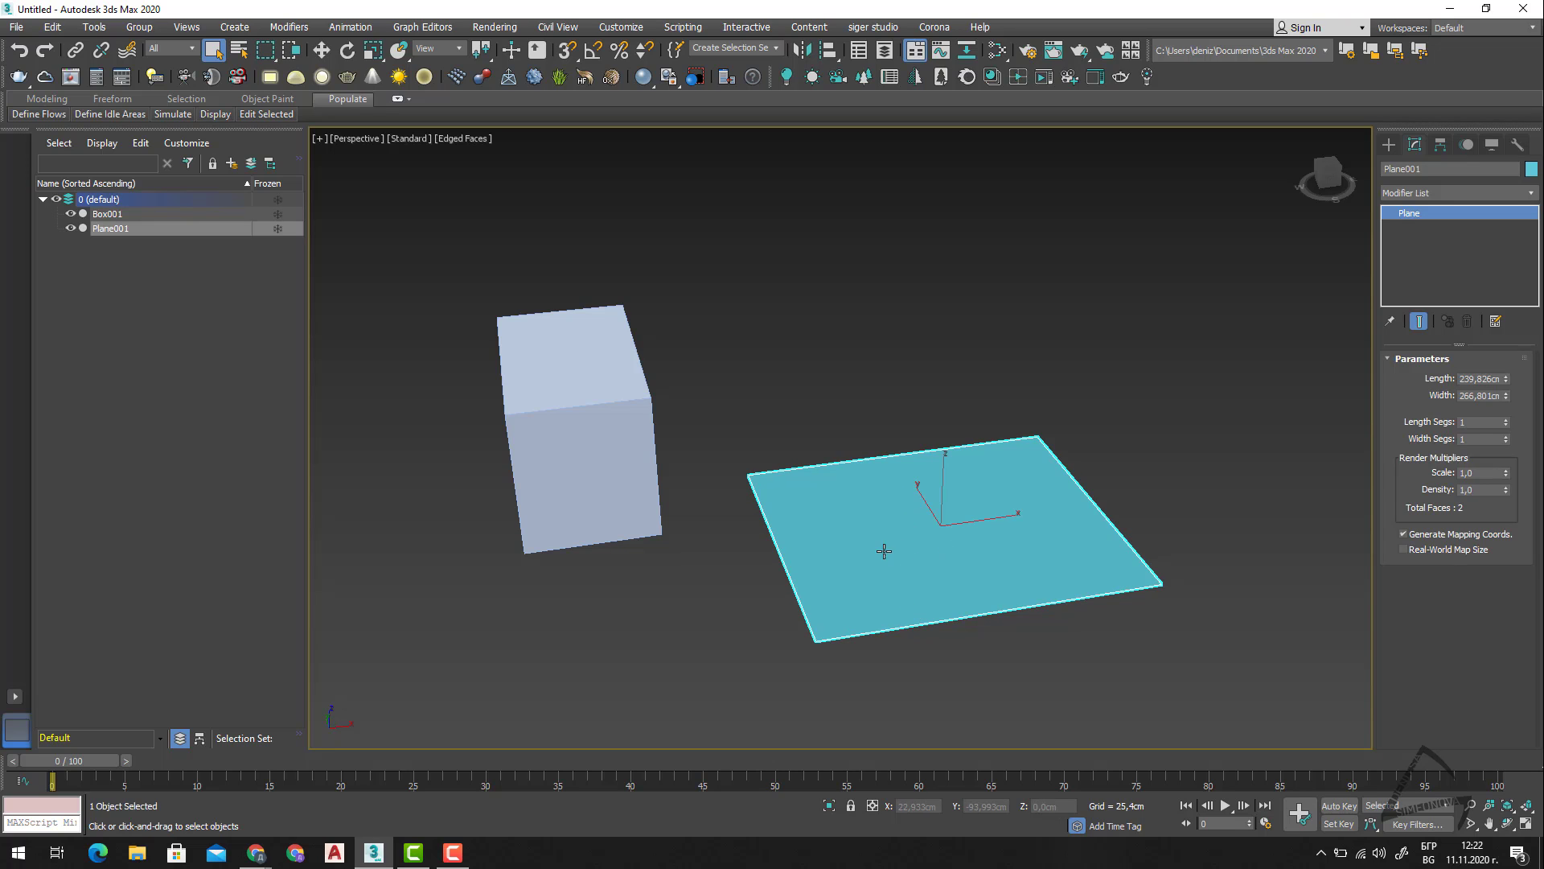
pyautogui.rightClick(847, 528)
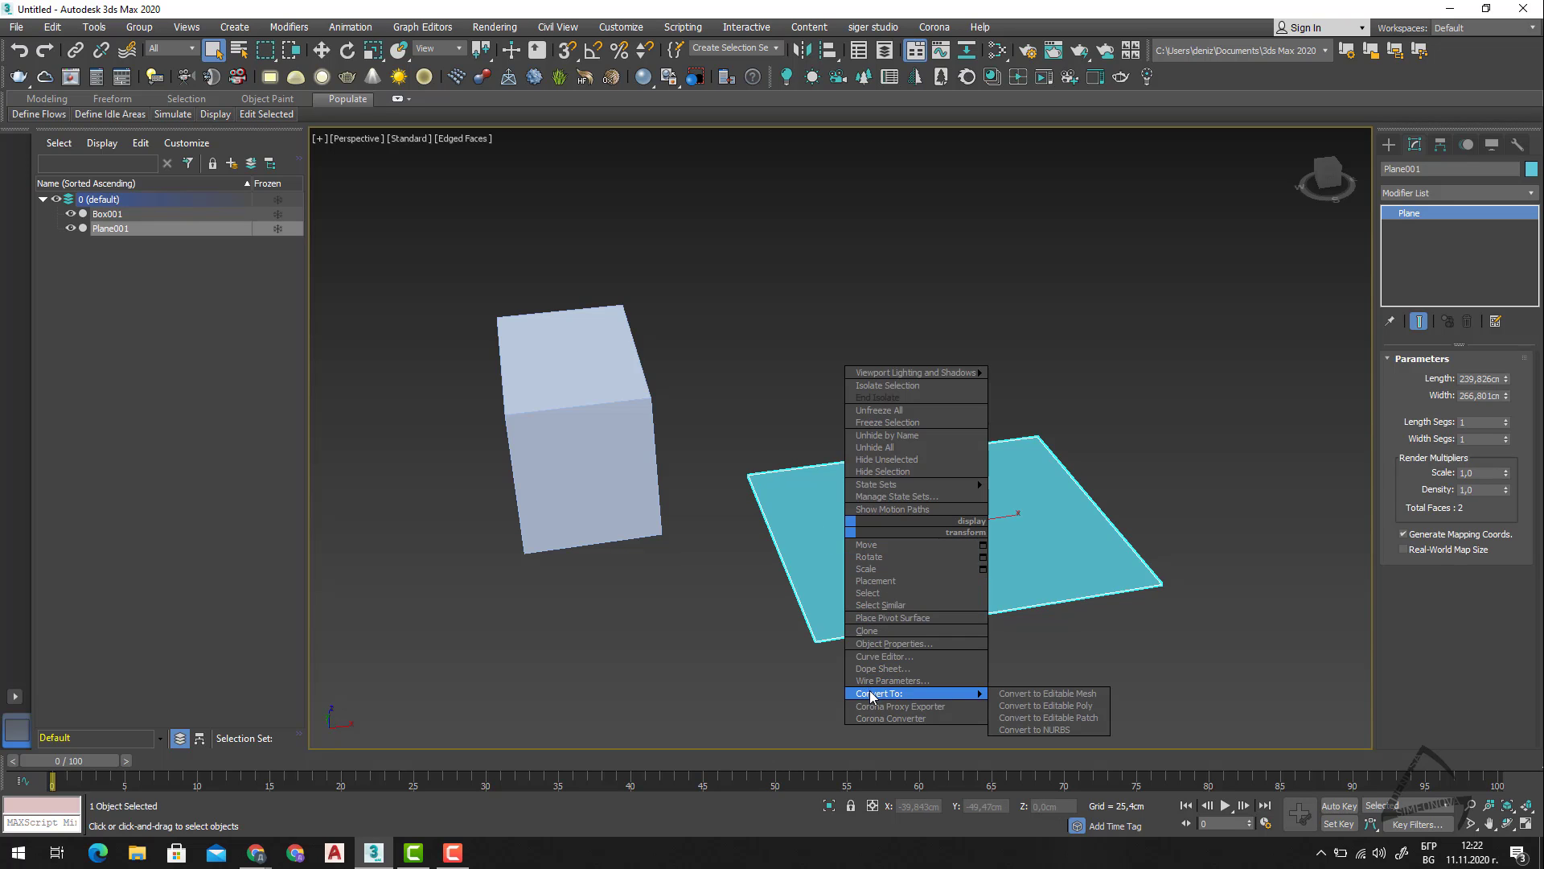
pyautogui.moveTo(970, 693)
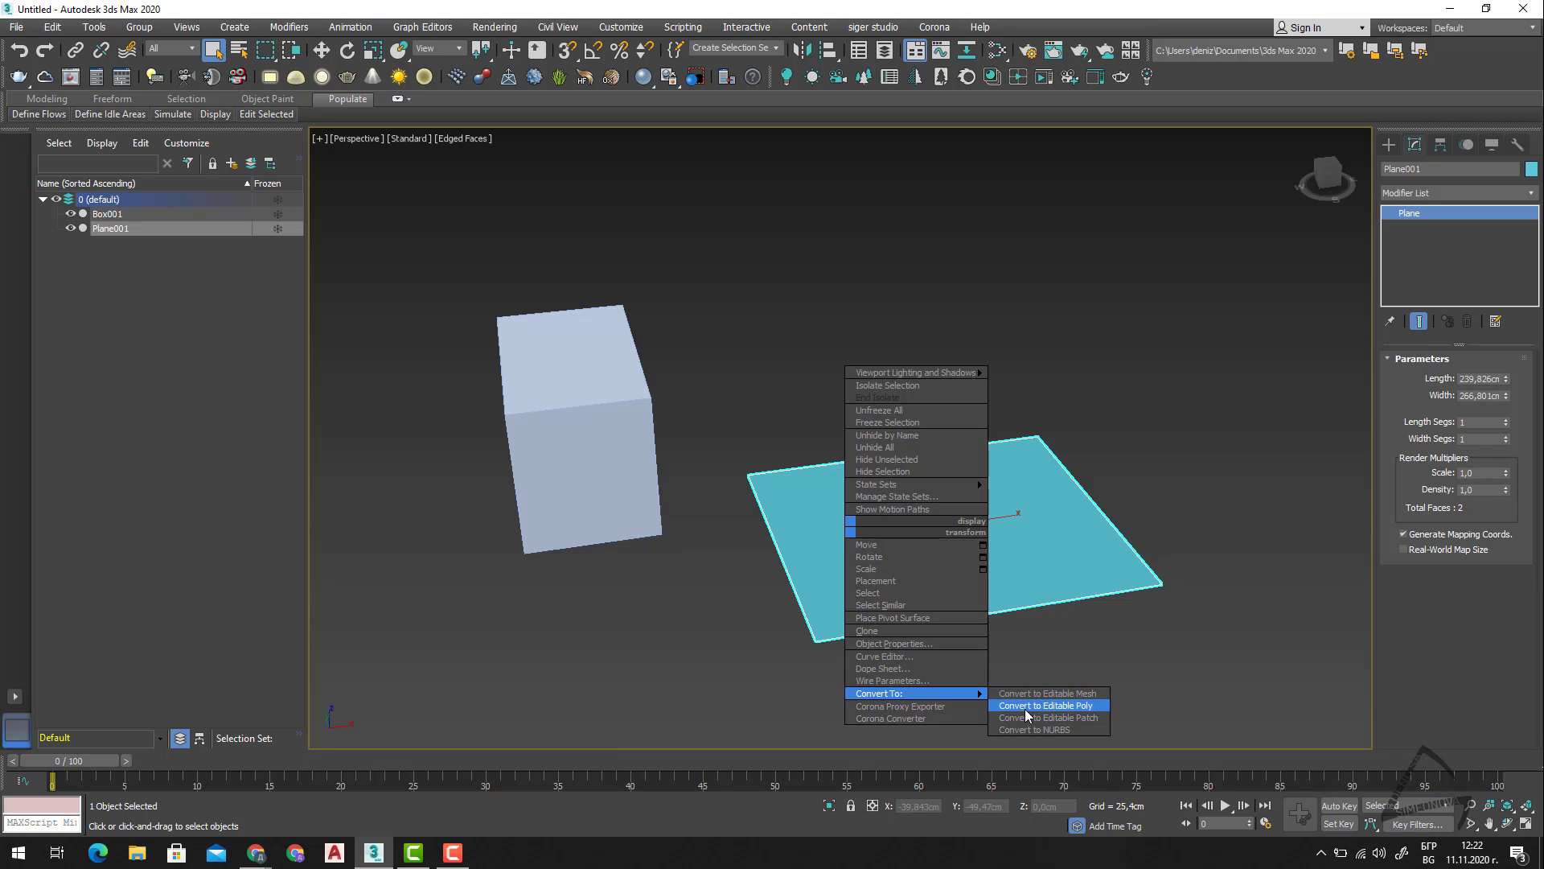
pyautogui.click(1046, 705)
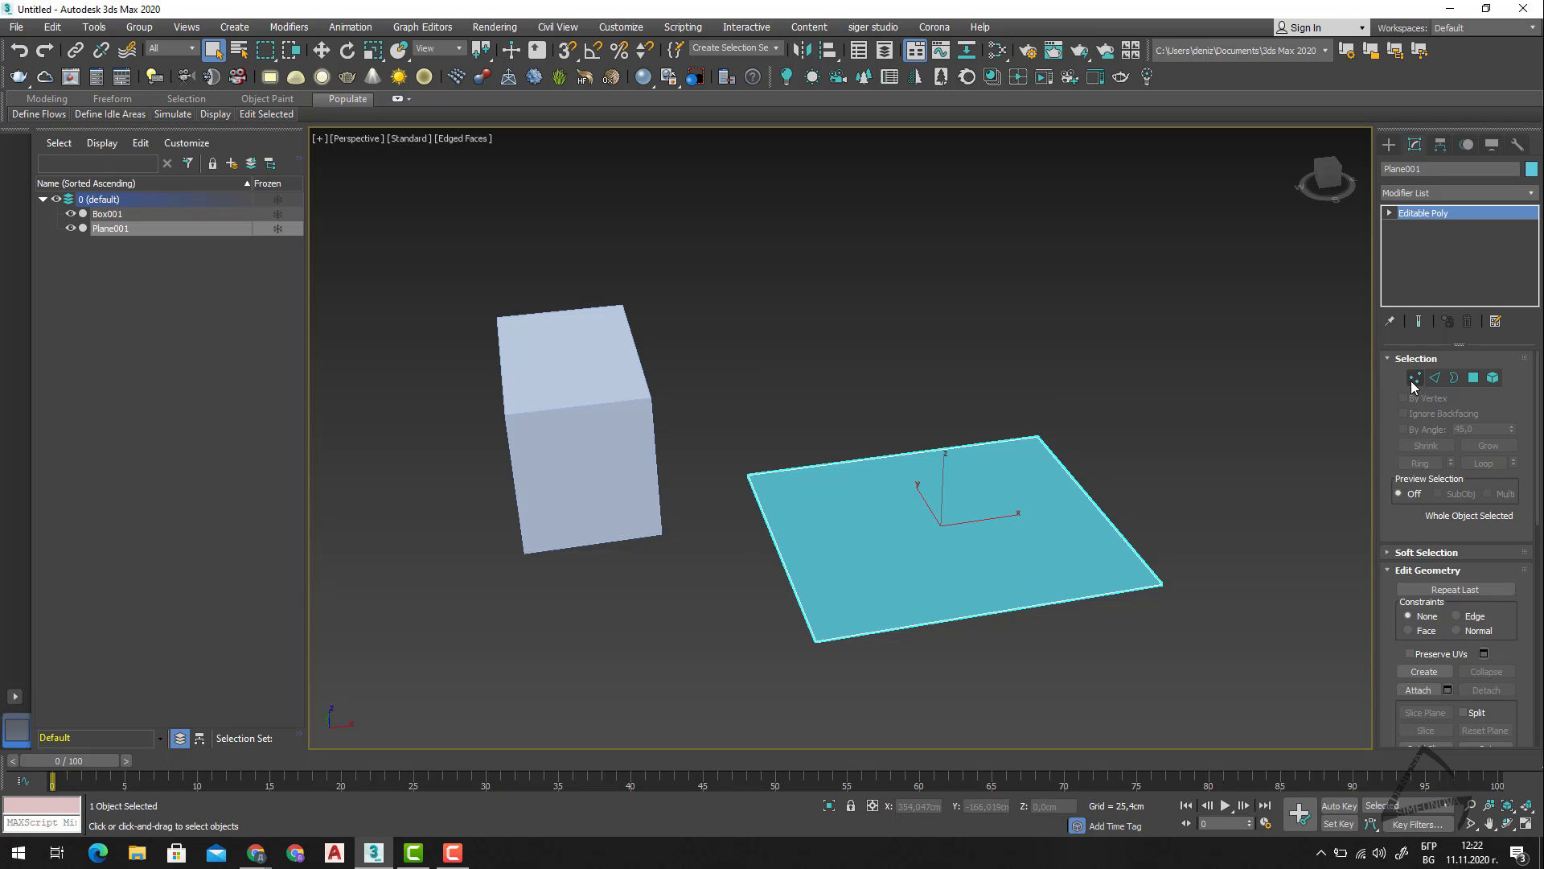
# Enter the plane's Vertex sub-object level and select the corner vertex nearest the front on the side away from the box.
pyautogui.press('1')
pyautogui.scroll(10, 1133, 630)
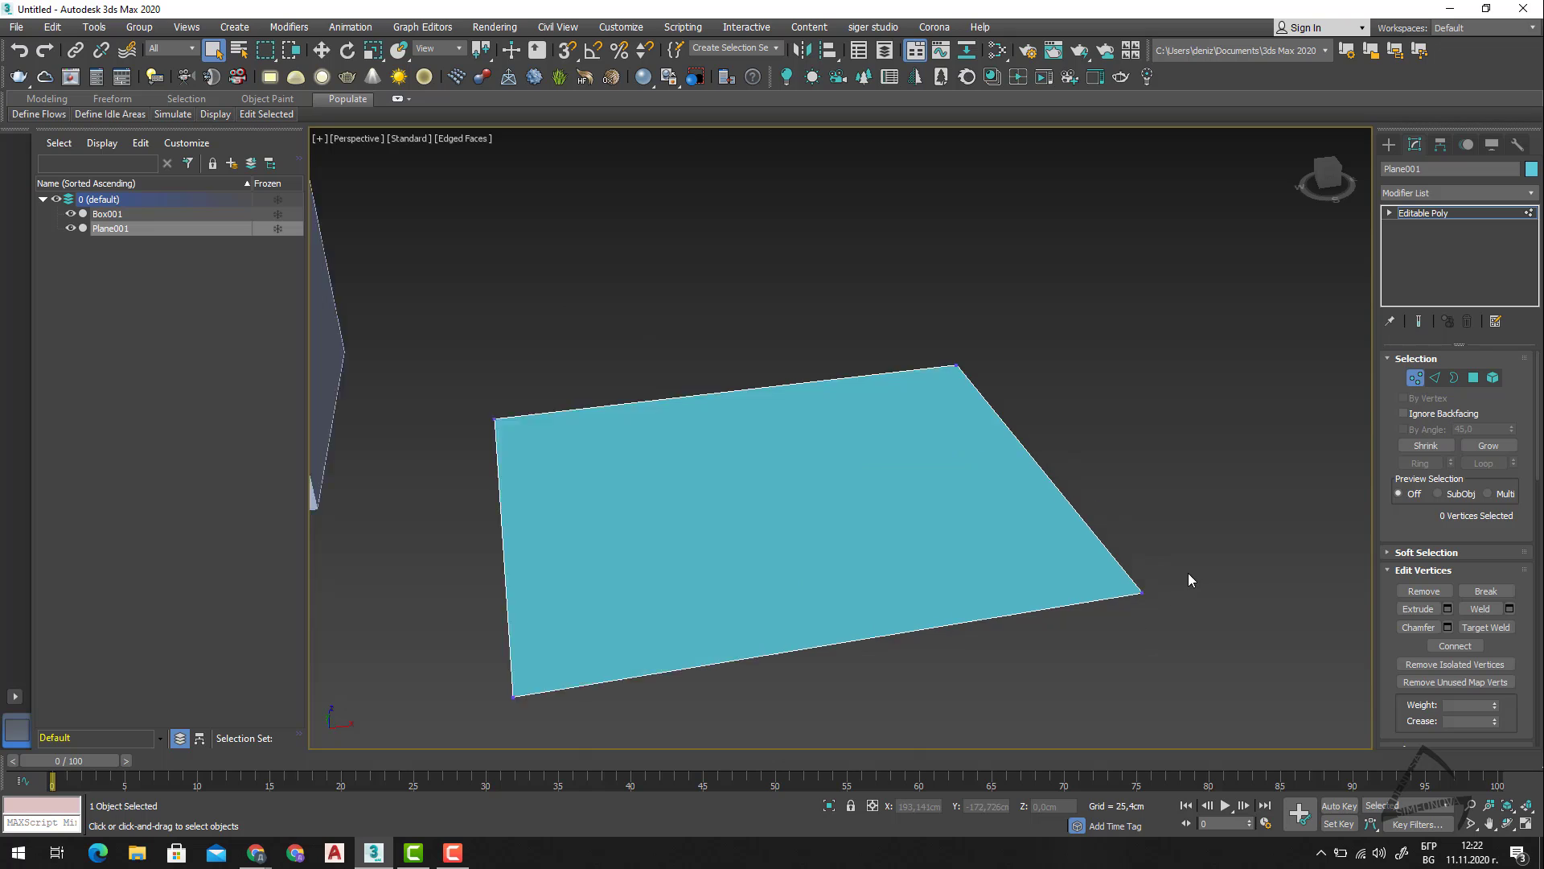
pyautogui.scroll(-4, 1027, 643)
pyautogui.moveTo(1034, 628); pyautogui.dragTo(1044, 571, button='middle')
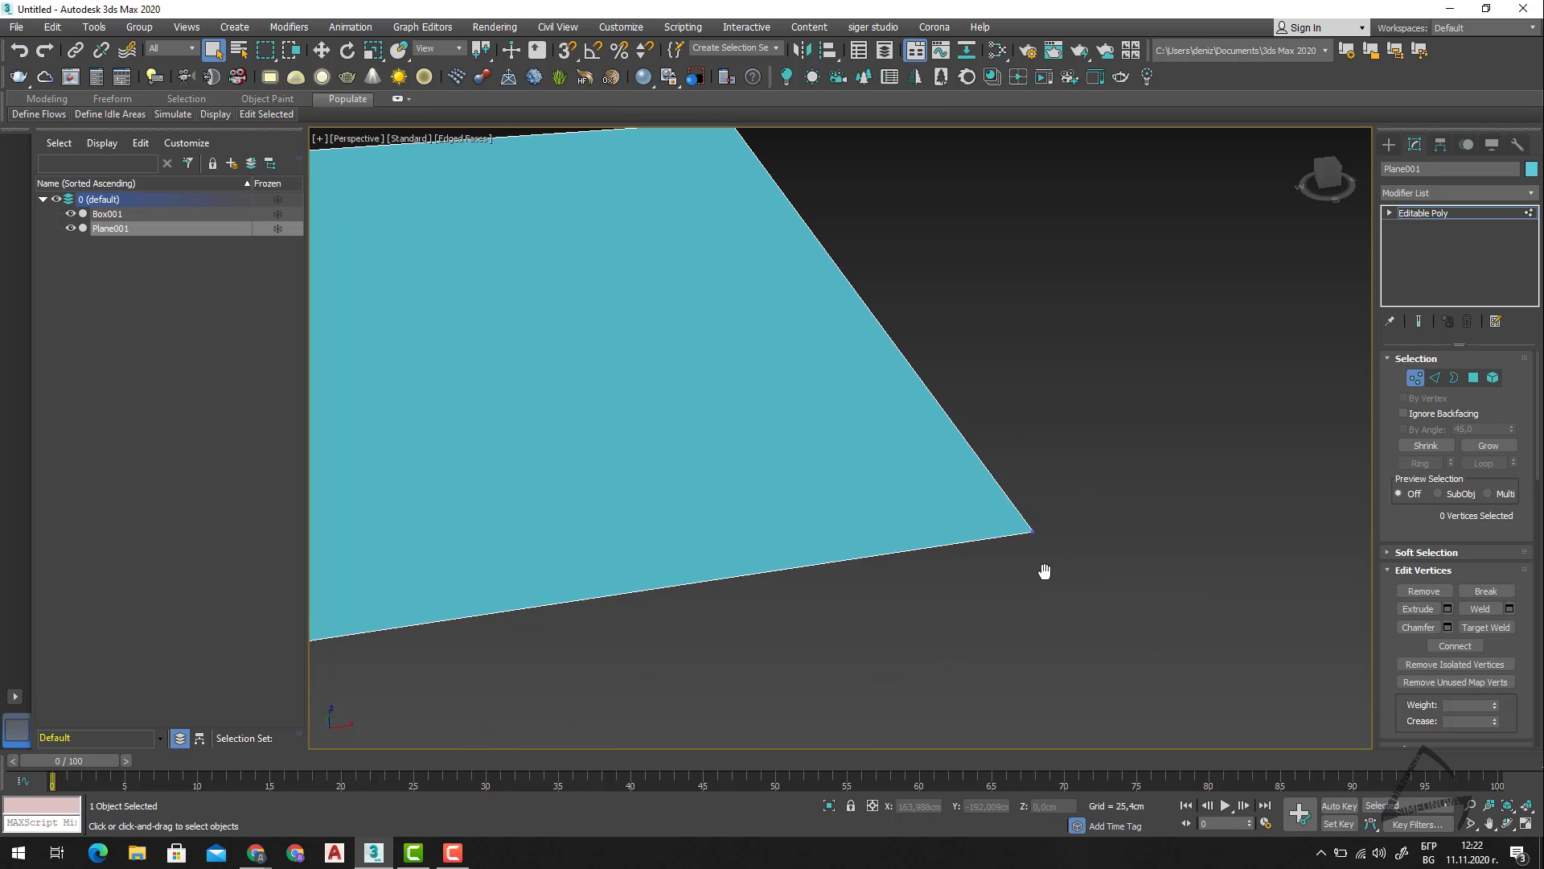
pyautogui.moveTo(897, 619); pyautogui.dragTo(899, 619)
pyautogui.scroll(-5, 1060, 585)
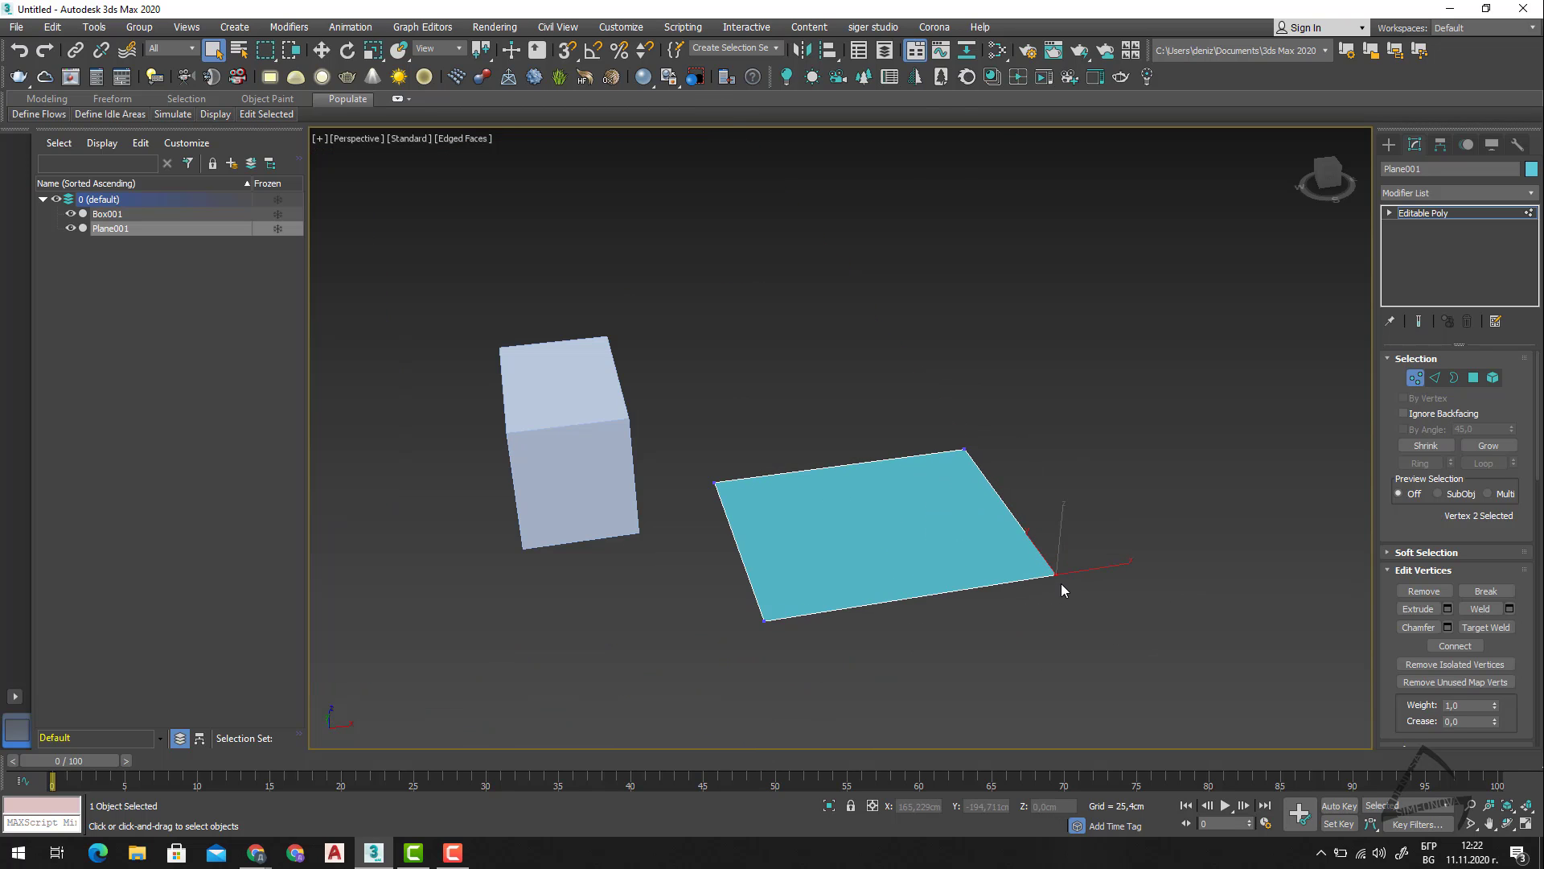
# Practise window-selecting the plane's corner vertices, all together and individually, and leave the Vertex level.
pyautogui.moveTo(1196, 362); pyautogui.dragTo(676, 698)
pyautogui.click(1157, 527)
pyautogui.moveTo(1040, 624); pyautogui.dragTo(1041, 619)
pyautogui.moveTo(888, 485); pyautogui.dragTo(885, 482)
pyautogui.moveTo(656, 529); pyautogui.dragTo(870, 662)
pyautogui.click(1415, 377)
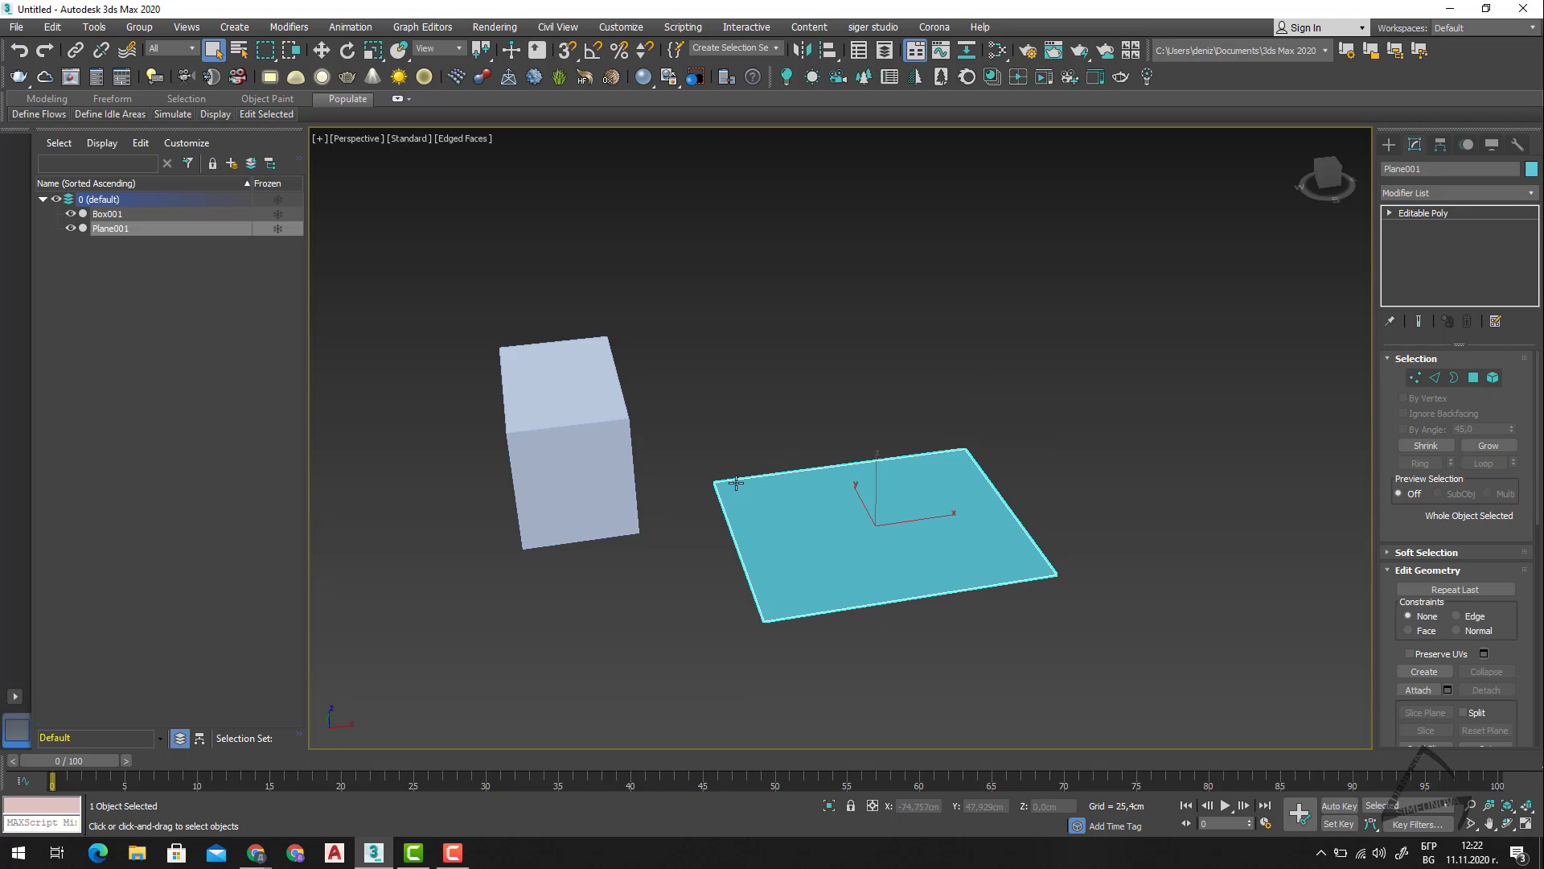
# Select the box and convert it to an Editable Poly.
pyautogui.click(579, 462)
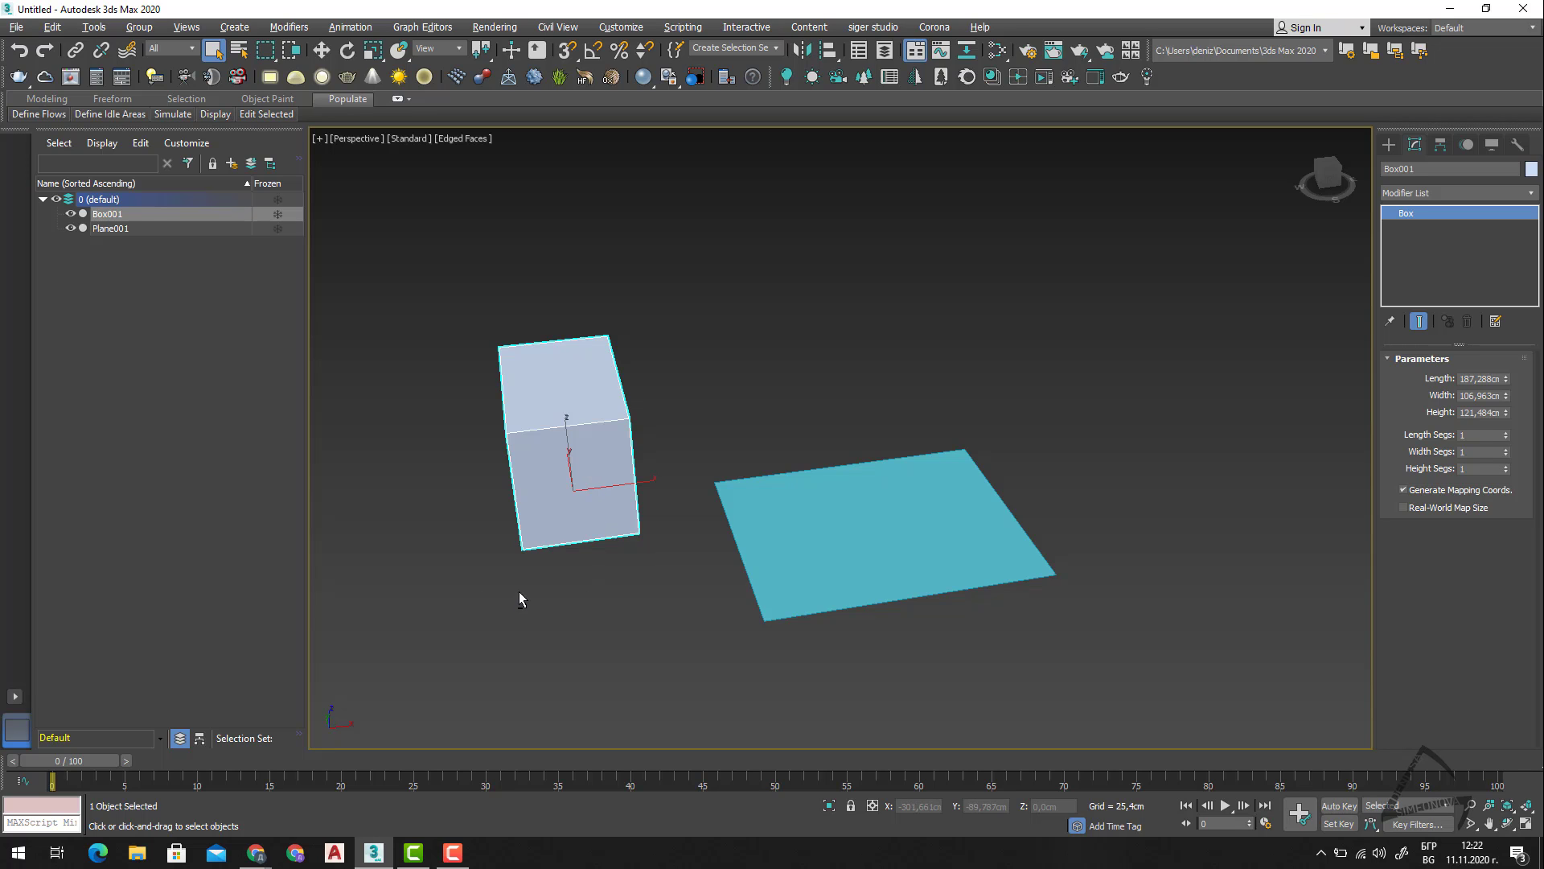
pyautogui.moveTo(518, 592)
pyautogui.keyDown('alt'); pyautogui.mouseDown(button='middle')
pyautogui.moveTo(579, 600)
pyautogui.moveTo(534, 608)
pyautogui.mouseUp(button='middle'); pyautogui.keyUp('alt')
pyautogui.rightClick(585, 505)
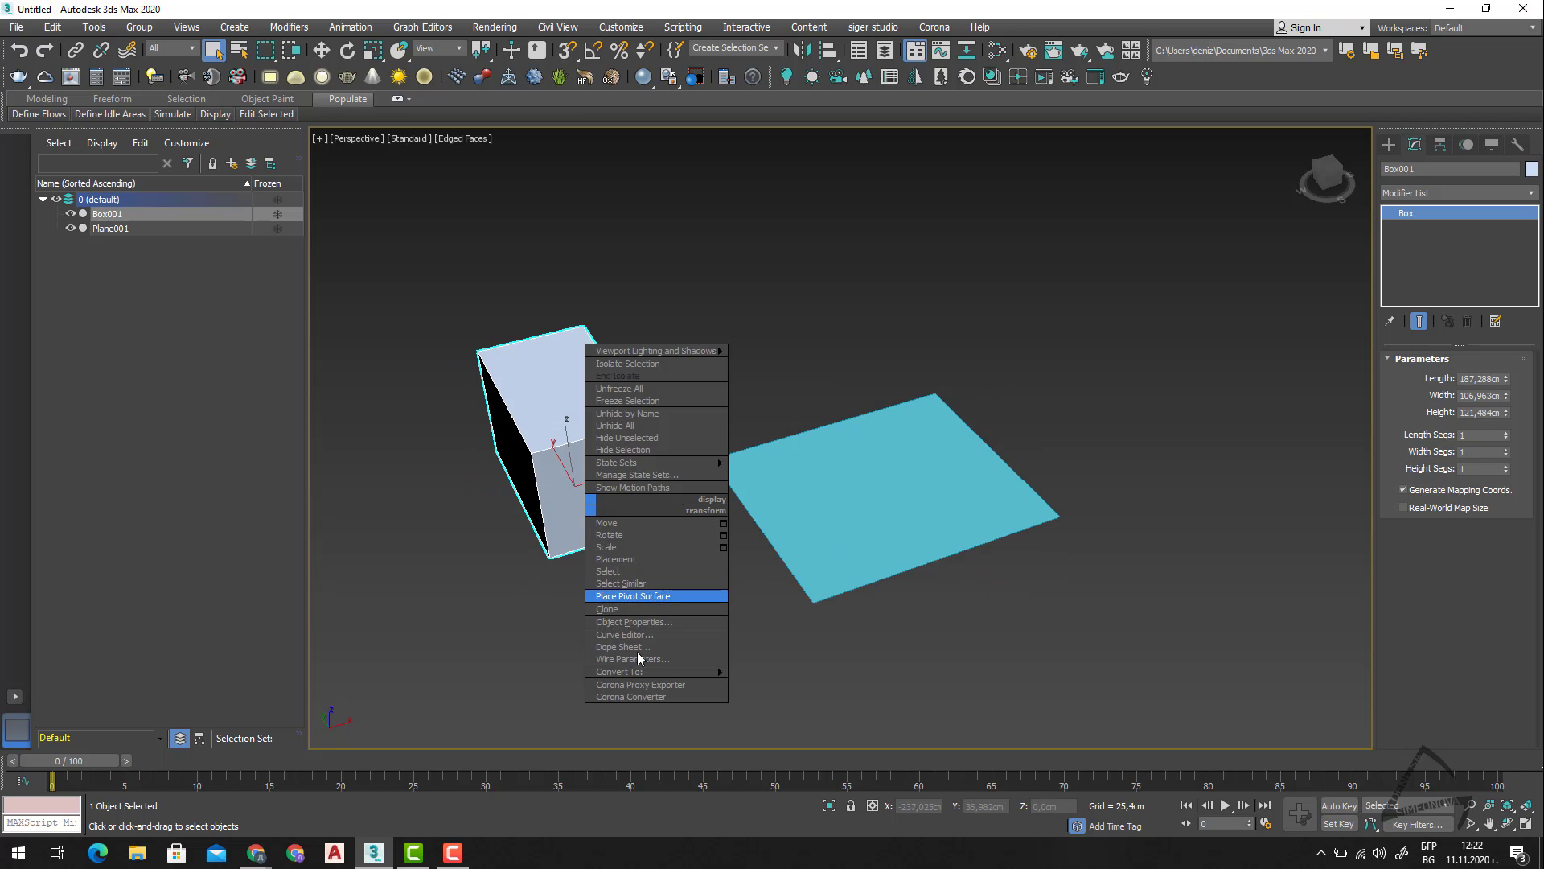
pyautogui.moveTo(631, 673)
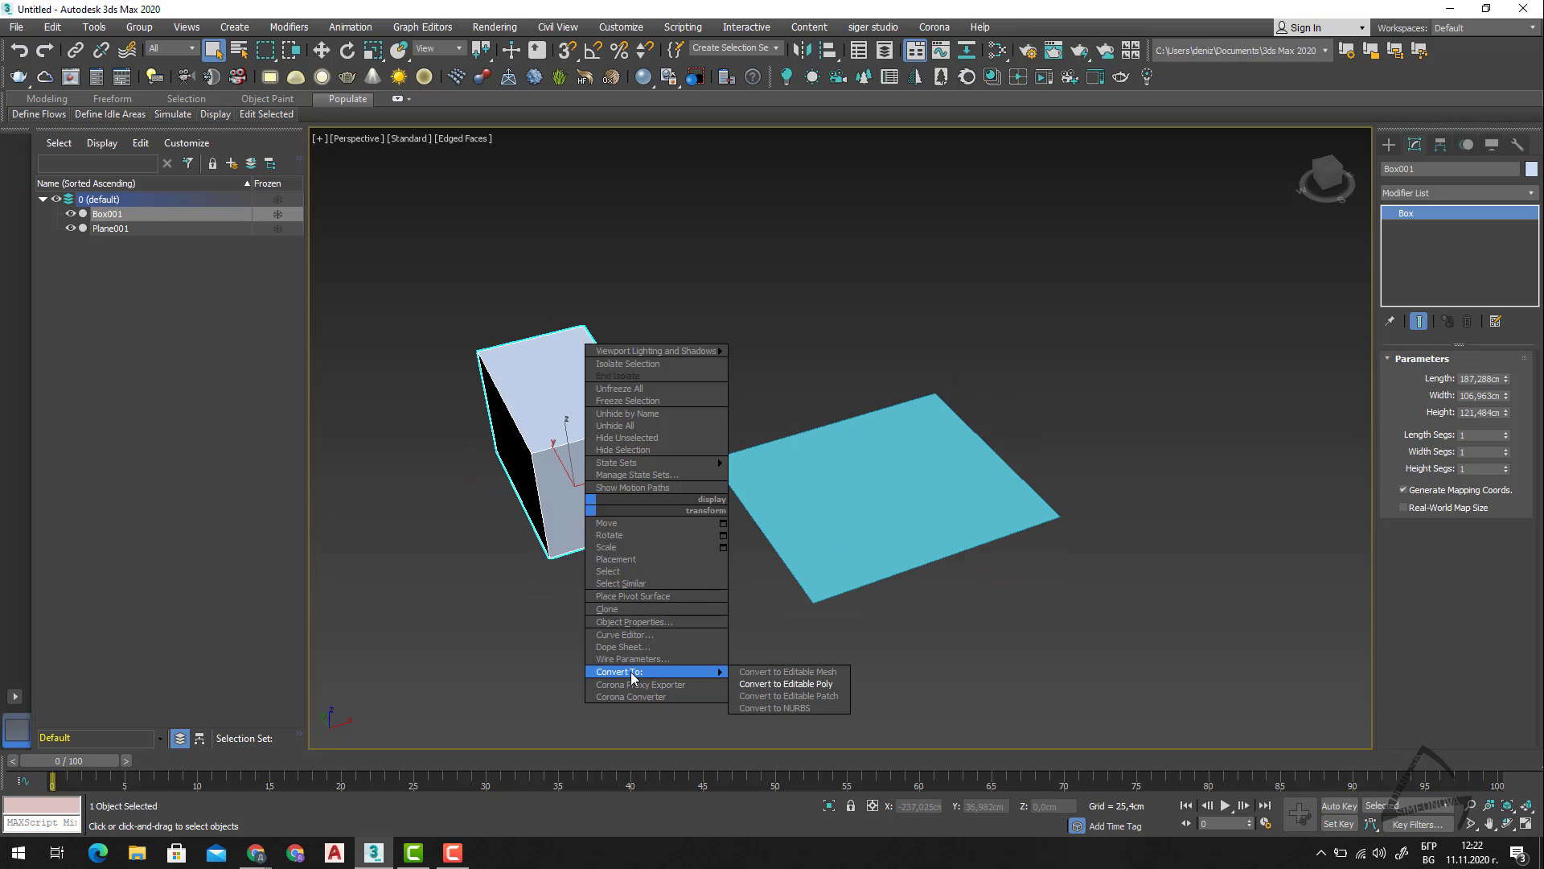
pyautogui.click(786, 683)
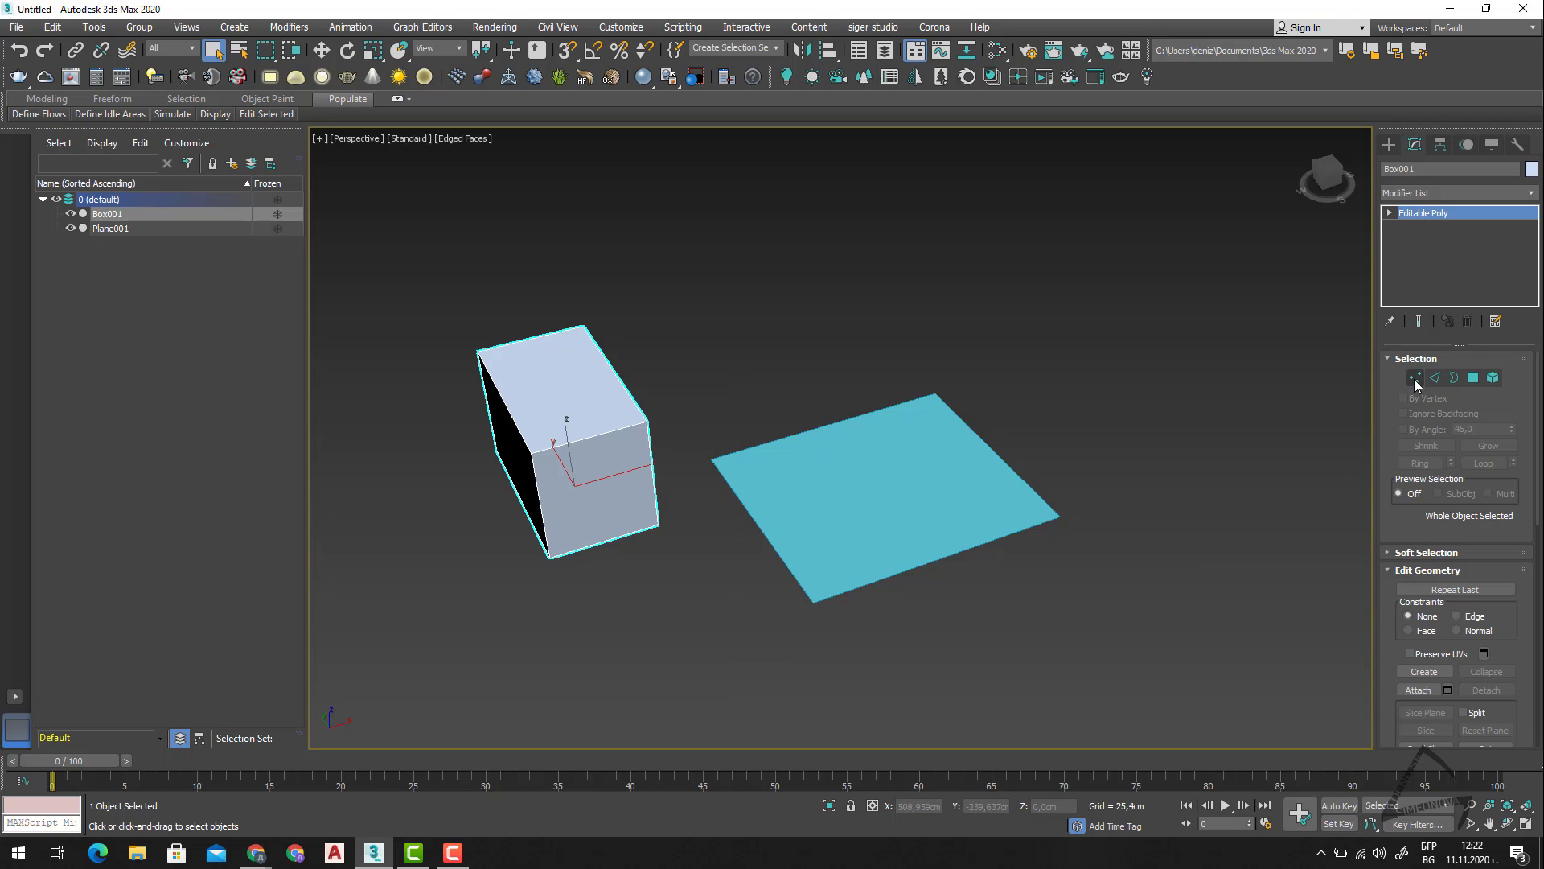
# Enter the box's Vertex sub-object level and window-select all of its vertices.
pyautogui.click(1415, 377)
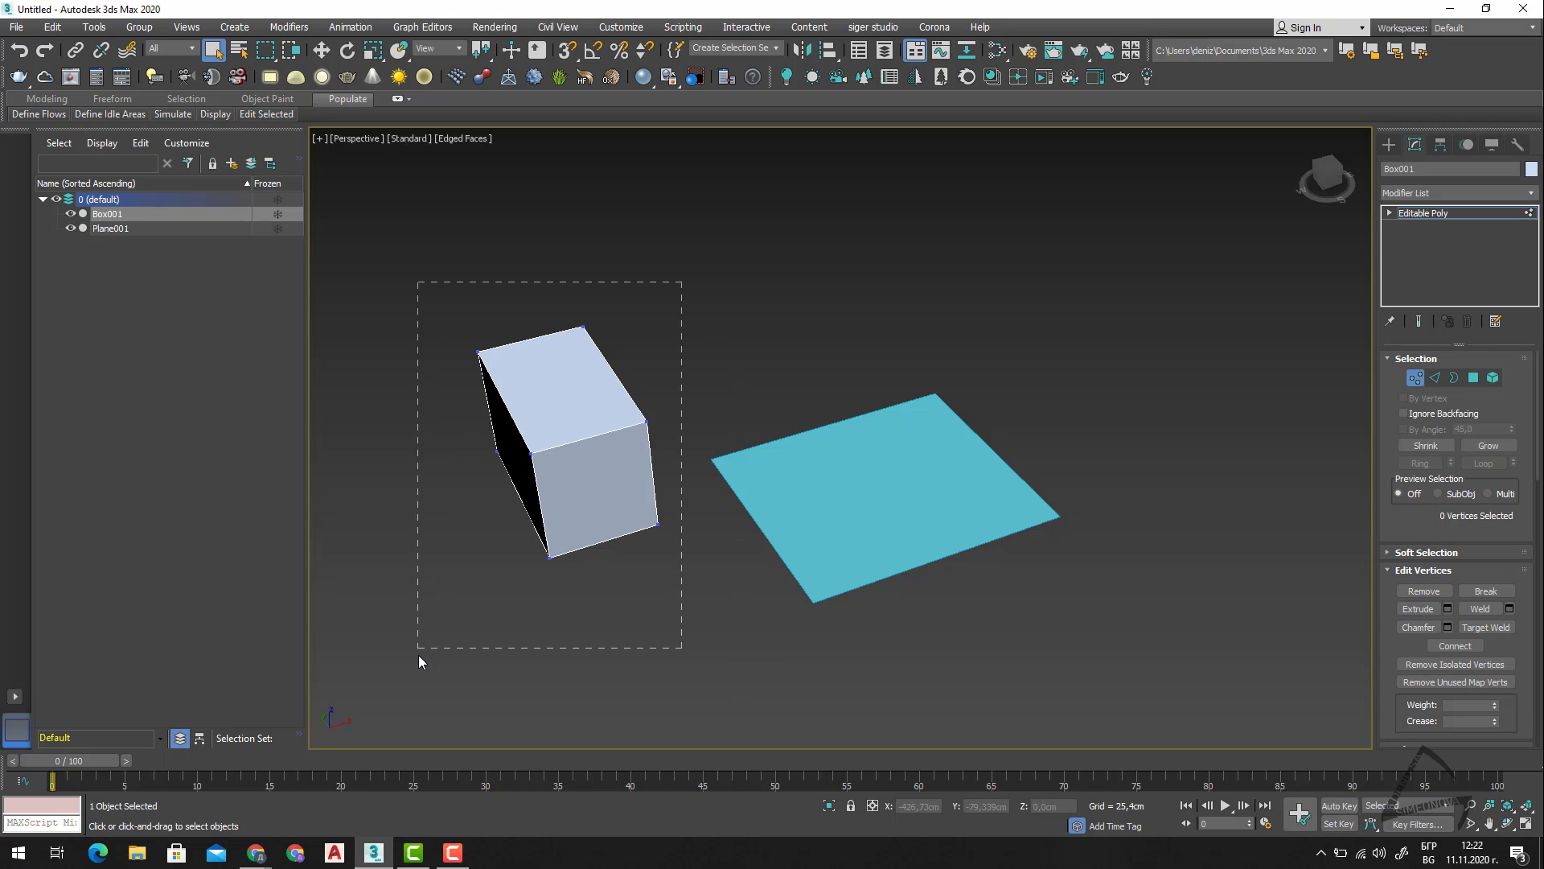
pyautogui.moveTo(682, 283); pyautogui.dragTo(418, 655)
pyautogui.keyDown('alt'); pyautogui.moveTo(747, 622); pyautogui.dragTo(668, 615, button='middle'); pyautogui.keyUp('alt')
# Delete the box's front polygon at the Polygon sub-object level.
pyautogui.click(1473, 379)
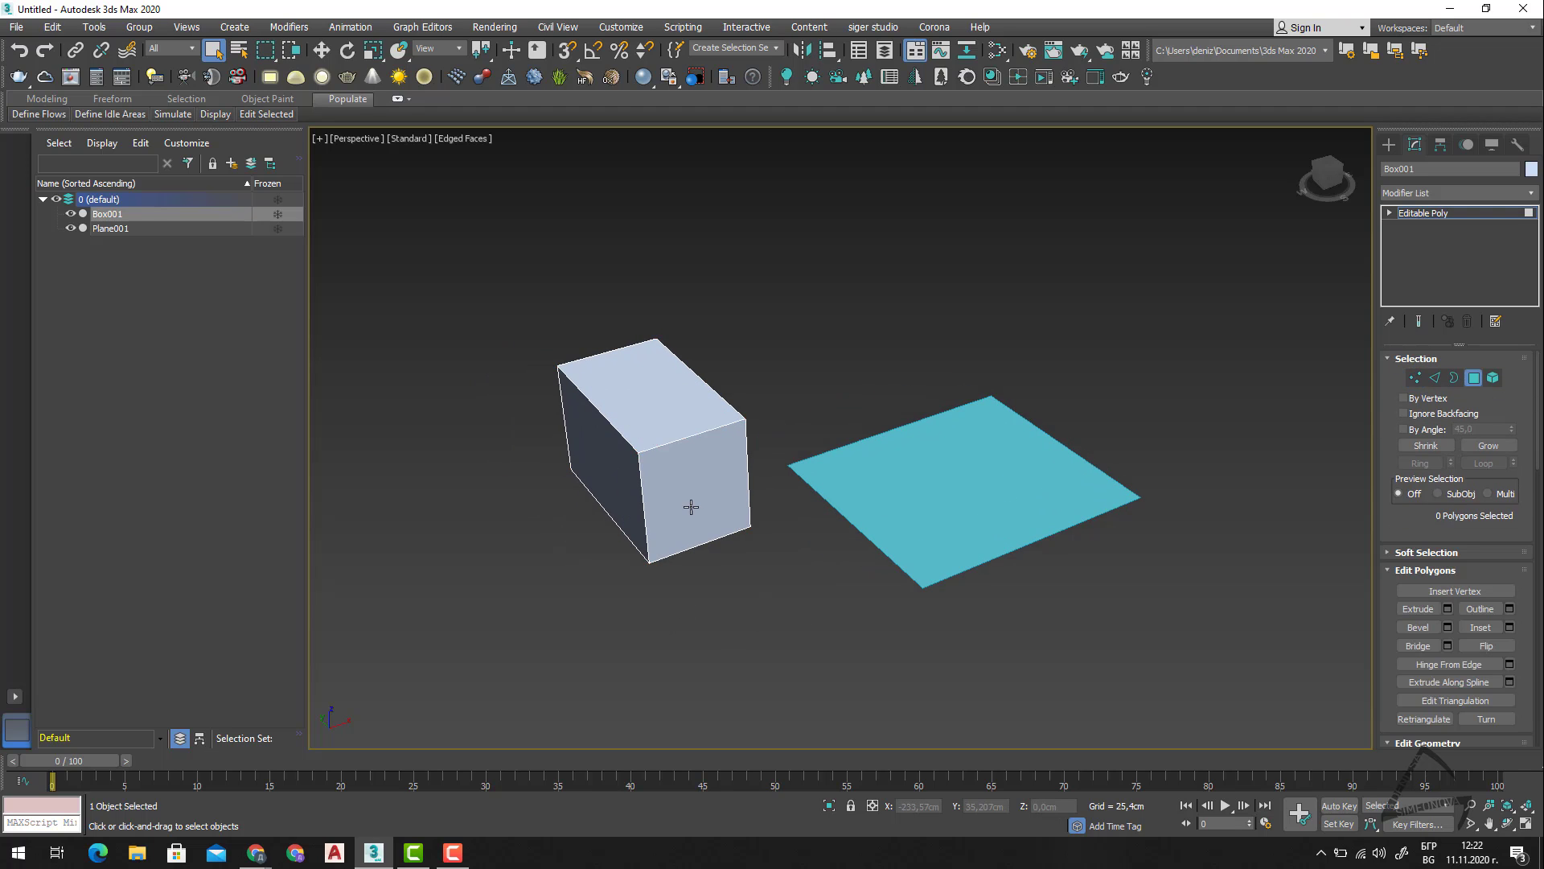
pyautogui.click(696, 499)
pyautogui.press('Delete')
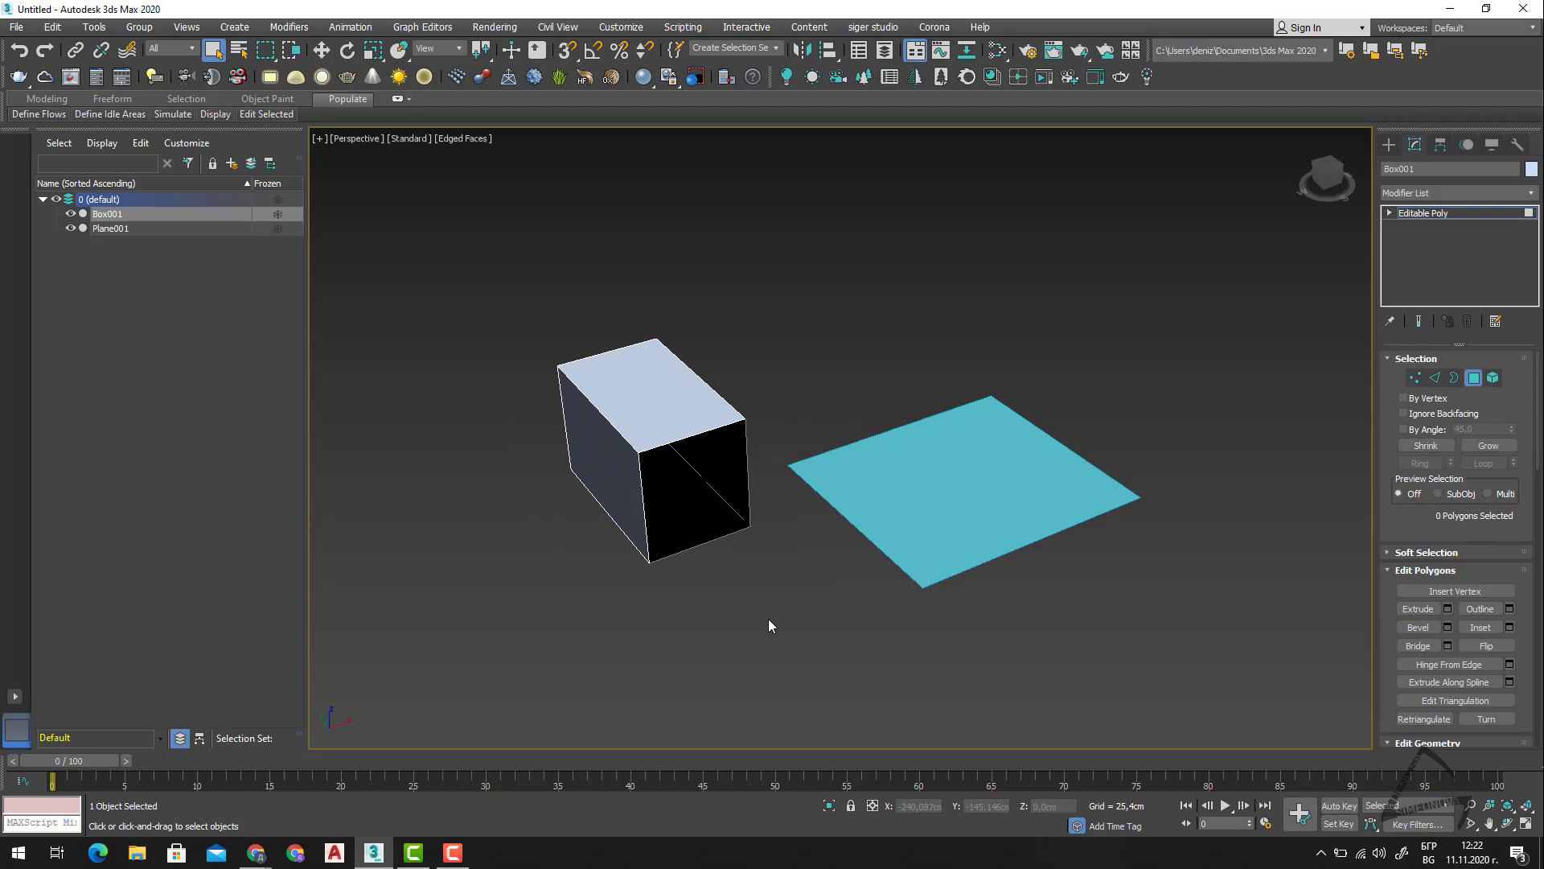
# Set the perspective viewport's shading to Facets and examine the inside of the open box.
pyautogui.keyDown('alt'); pyautogui.moveTo(769, 625); pyautogui.dragTo(571, 179, button='middle'); pyautogui.keyUp('alt')
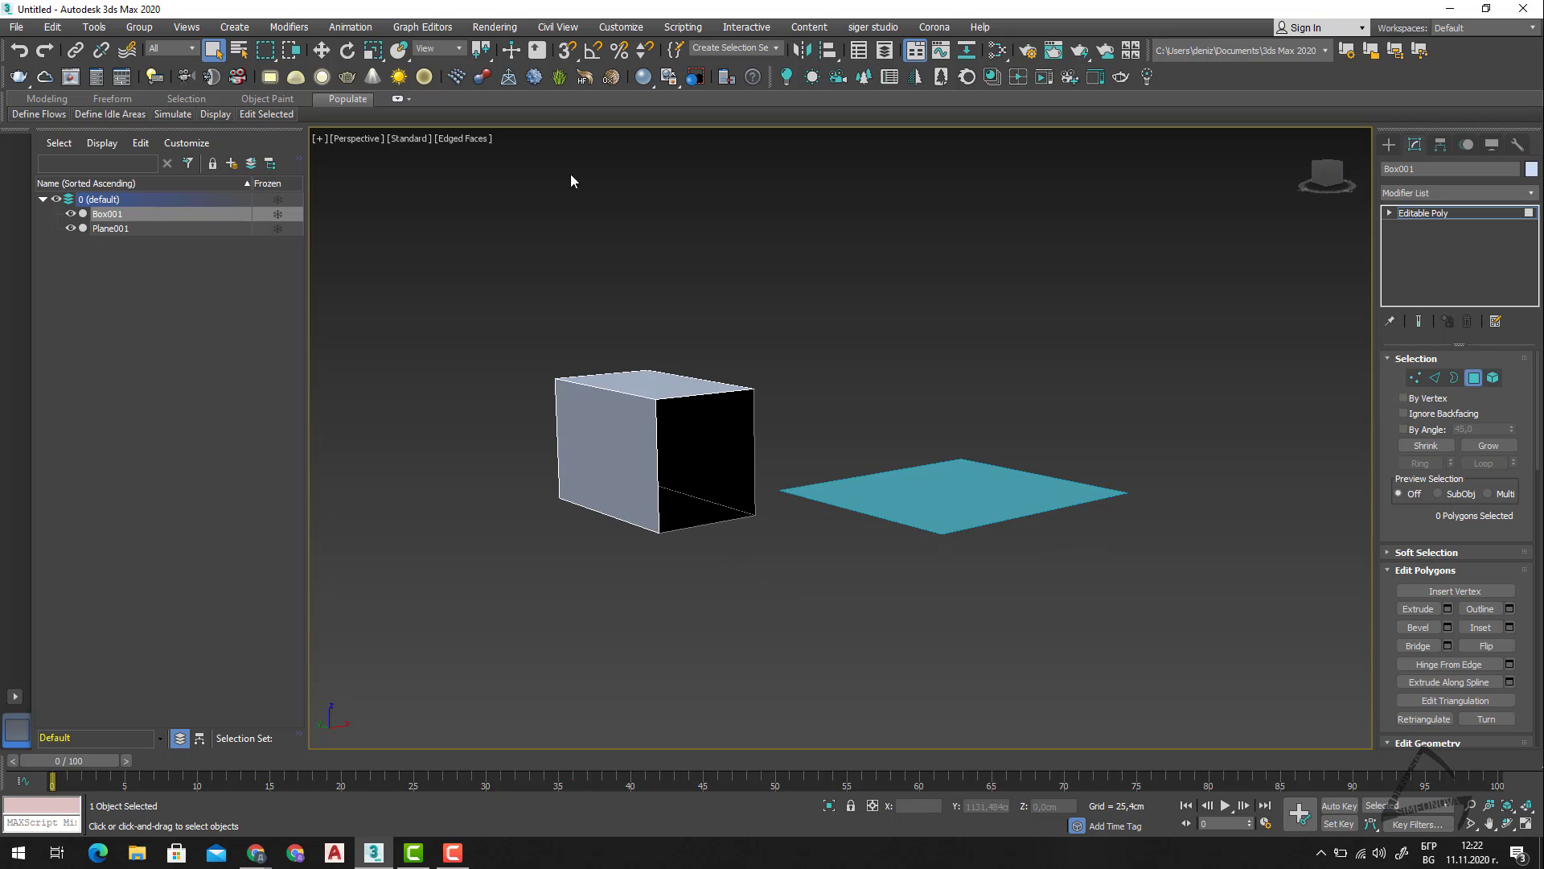
pyautogui.click(484, 142)
pyautogui.click(492, 172)
pyautogui.moveTo(766, 600)
pyautogui.keyDown('alt'); pyautogui.mouseDown(button='middle')
pyautogui.moveTo(746, 586)
pyautogui.moveTo(745, 534)
pyautogui.moveTo(709, 595)
pyautogui.moveTo(754, 599)
pyautogui.moveTo(717, 541)
pyautogui.mouseUp(button='middle'); pyautogui.keyUp('alt')
pyautogui.scroll(3, 674, 459)
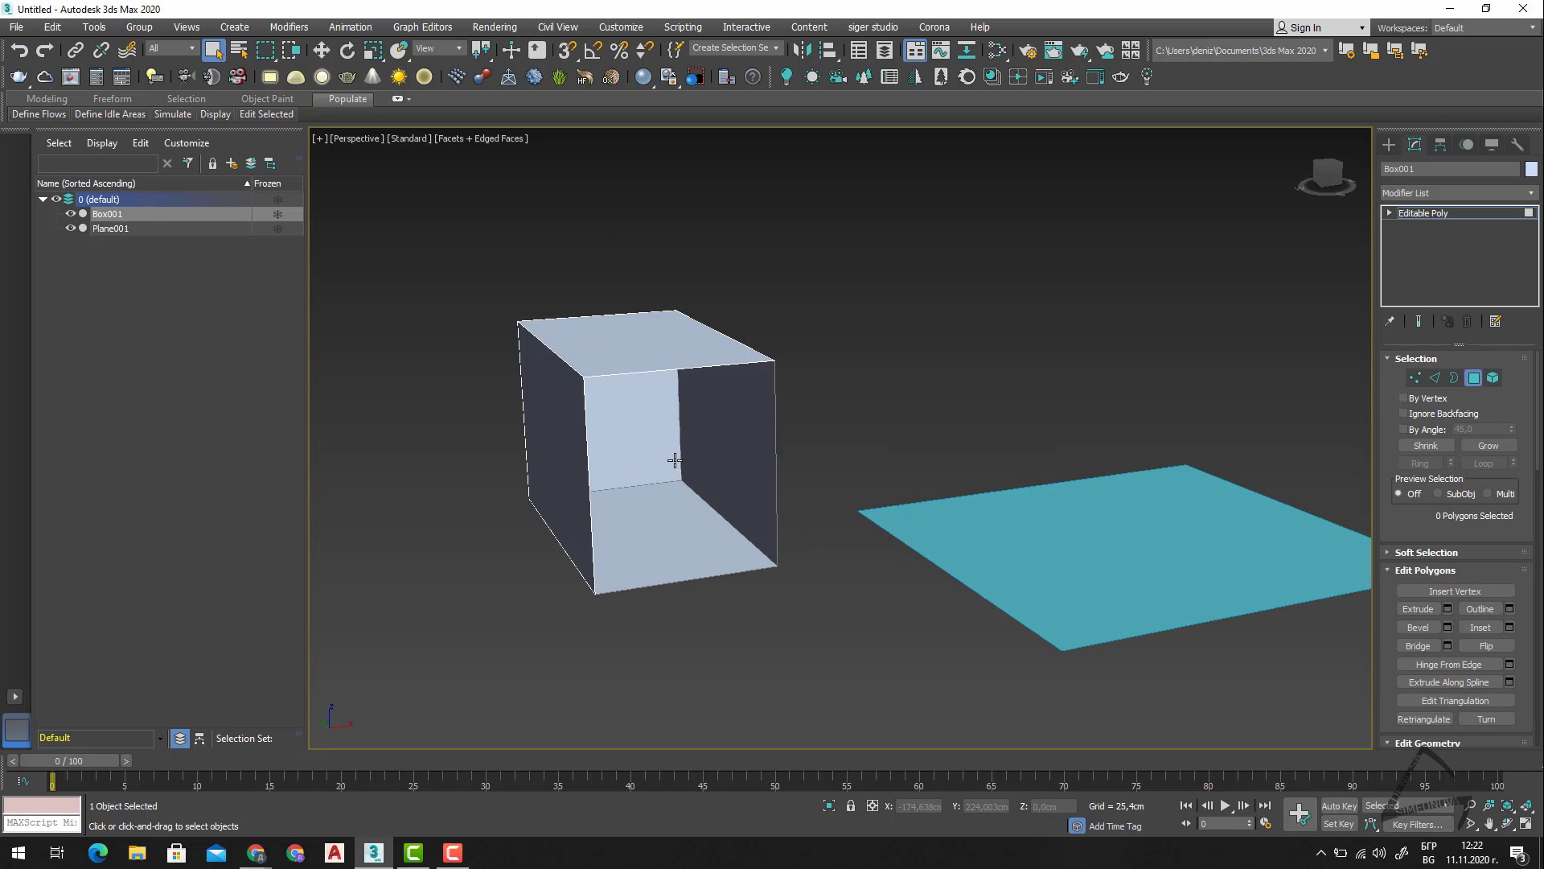
pyautogui.scroll(2, 674, 459)
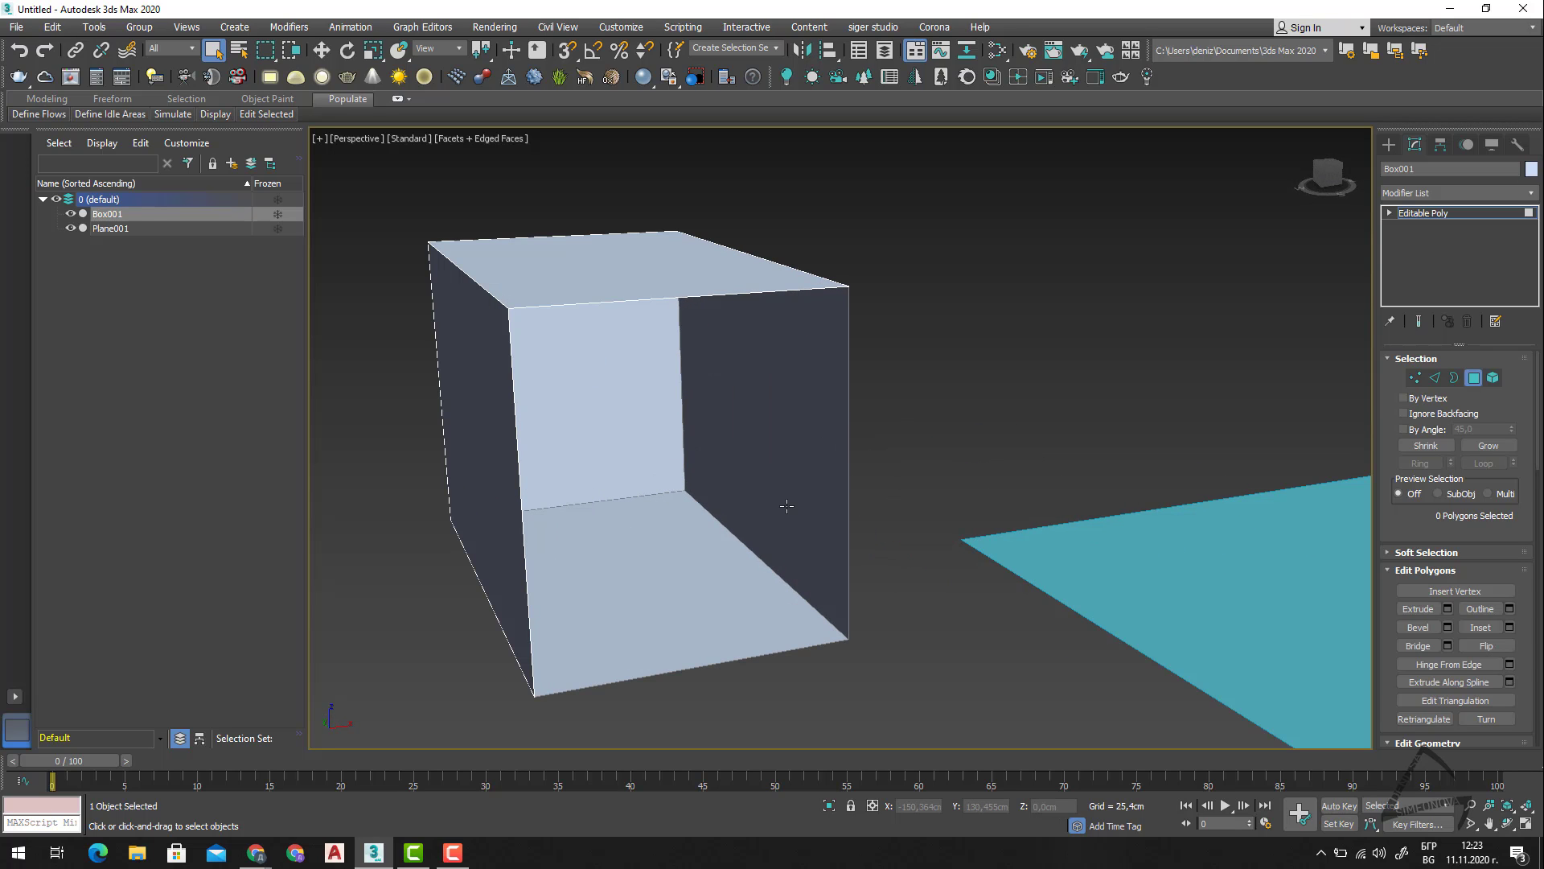
pyautogui.scroll(-3, 787, 505)
pyautogui.keyDown('alt'); pyautogui.moveTo(765, 554); pyautogui.dragTo(807, 576, button='middle'); pyautogui.keyUp('alt')
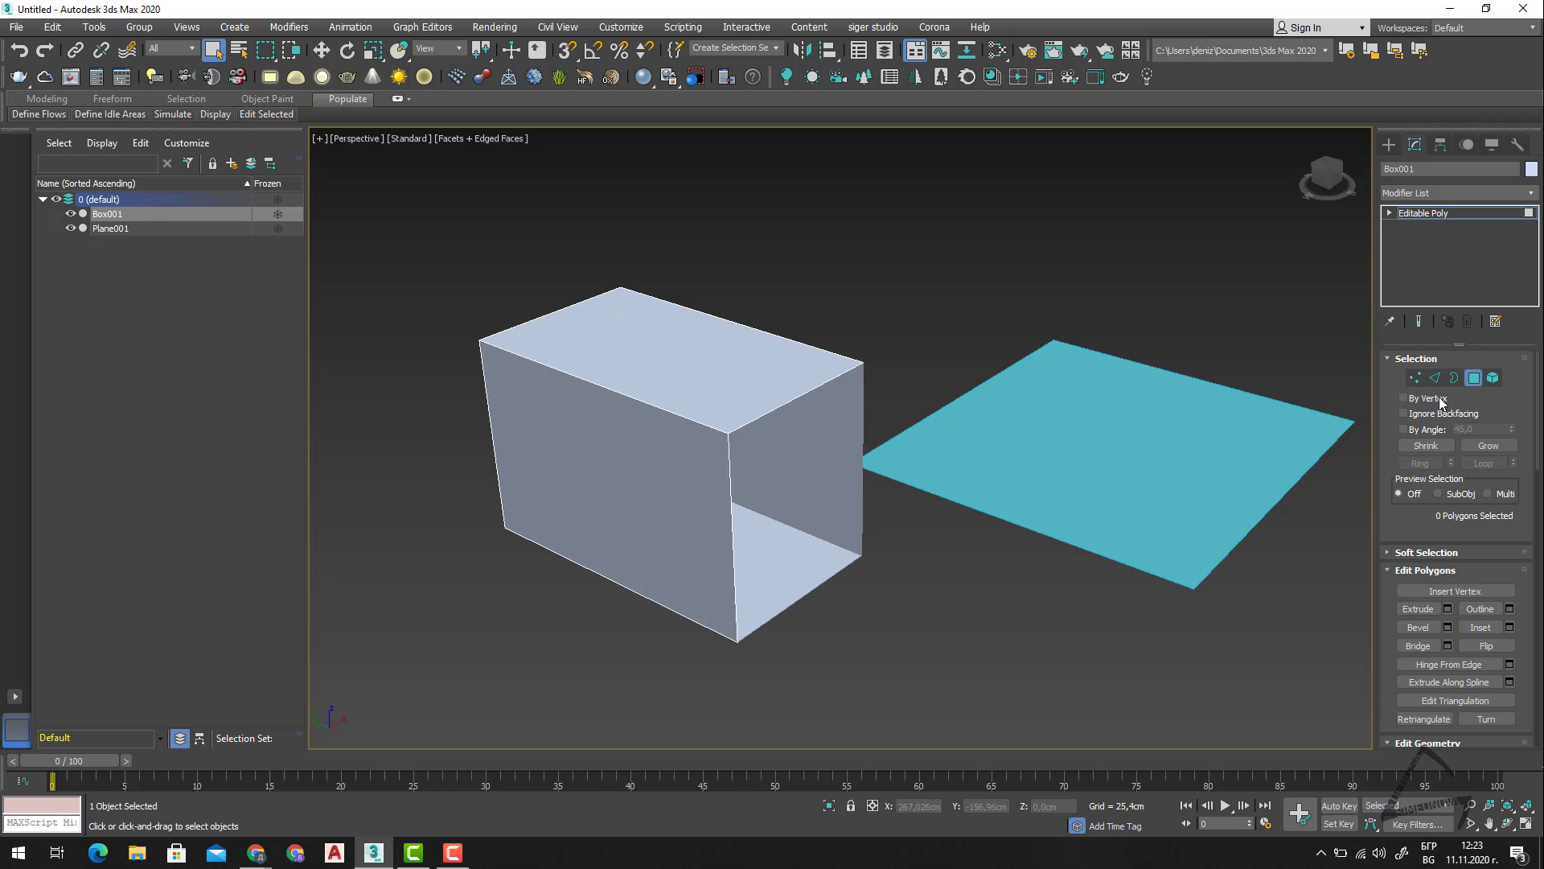
# Leave the box's Polygon level and select the plane.
pyautogui.click(1480, 379)
pyautogui.scroll(-4, 698, 565)
pyautogui.keyDown('alt'); pyautogui.moveTo(710, 573); pyautogui.dragTo(882, 587, button='middle'); pyautogui.keyUp('alt')
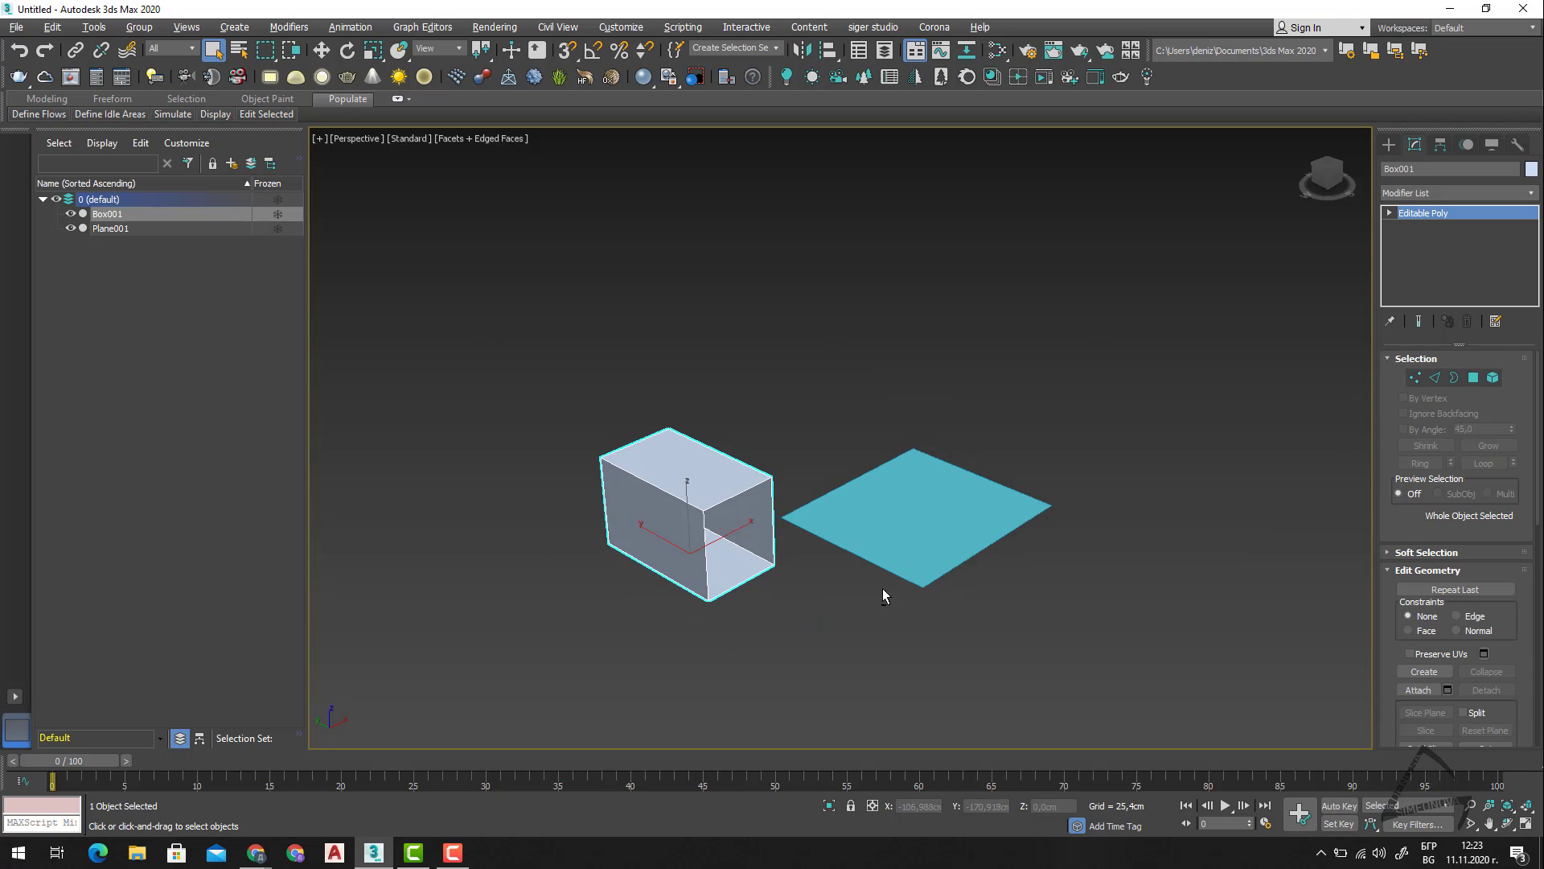
pyautogui.click(952, 540)
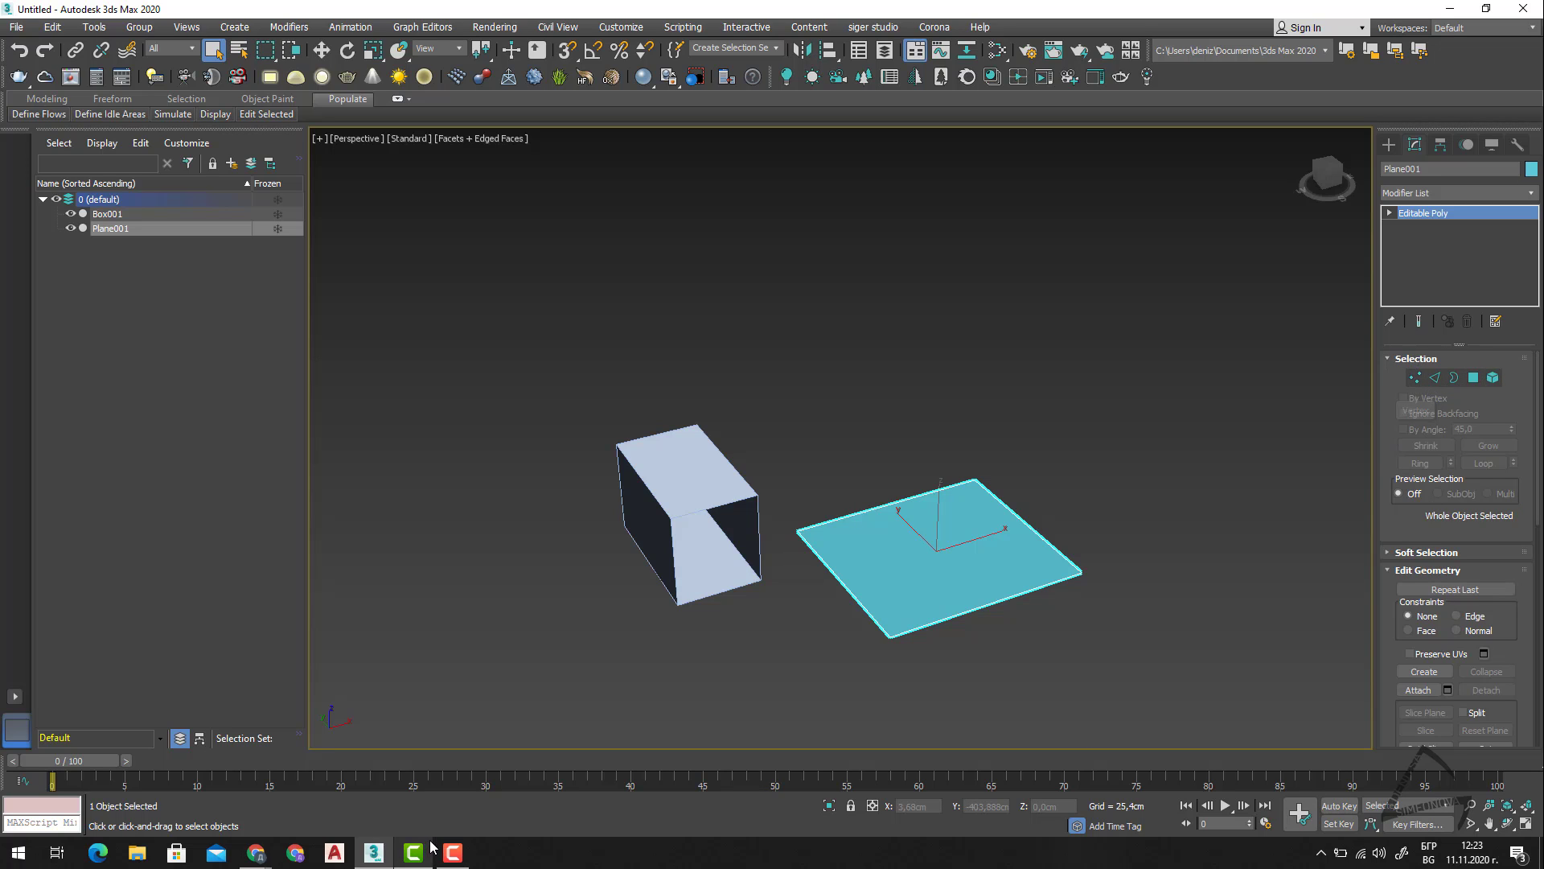
# Launch QiPress from the desktop, return to 3ds Max and place the QiPress window over the viewport's empty area above the plane.
pyautogui.click(1432, 13)
pyautogui.doubleClick(90, 28)
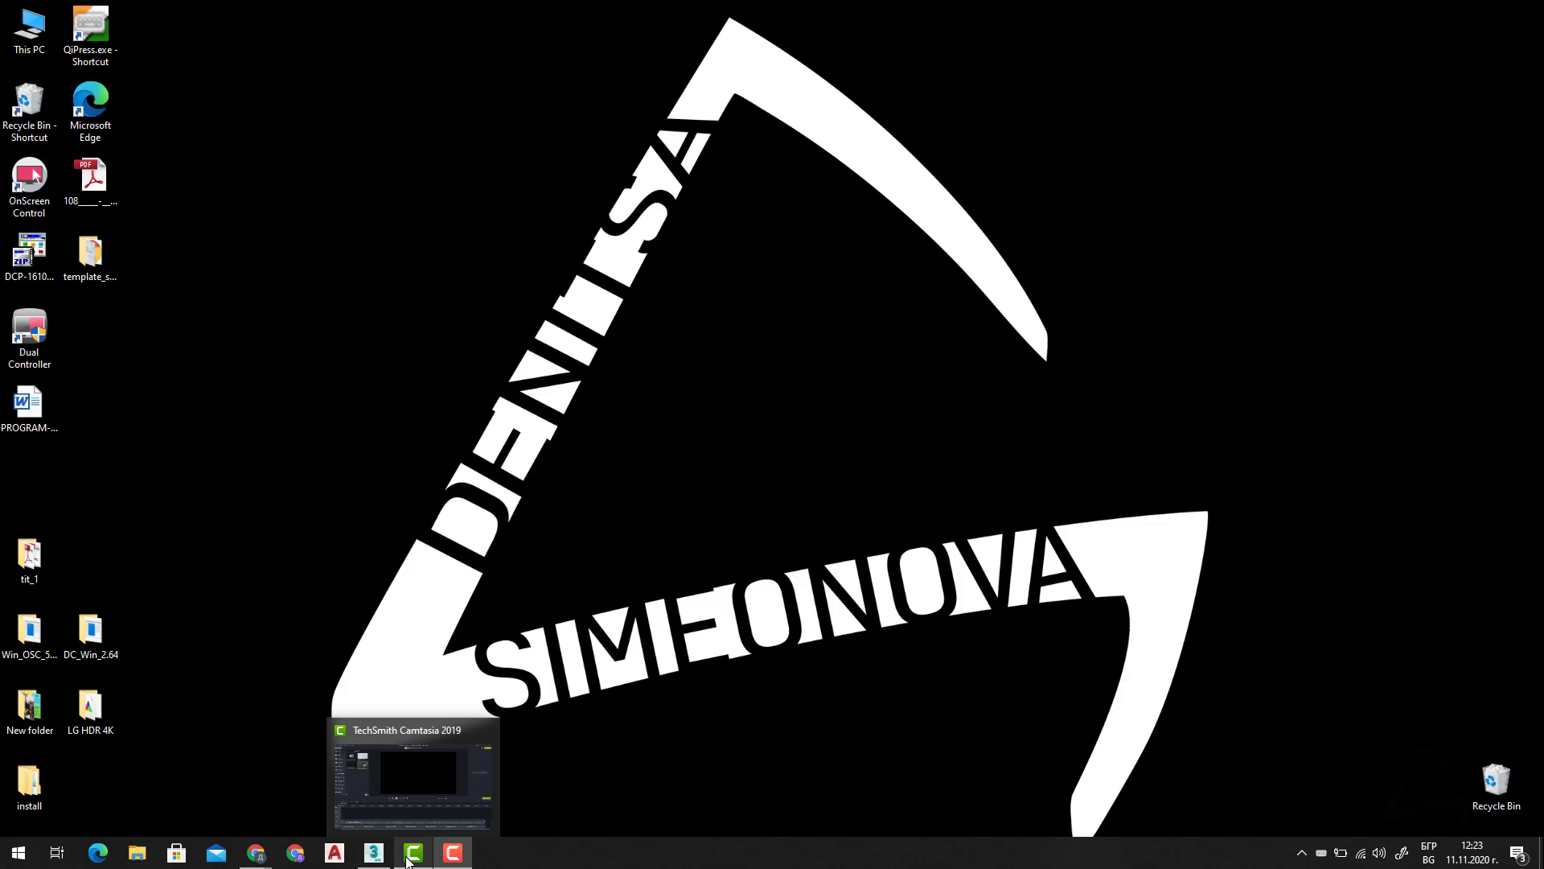
pyautogui.click(408, 861)
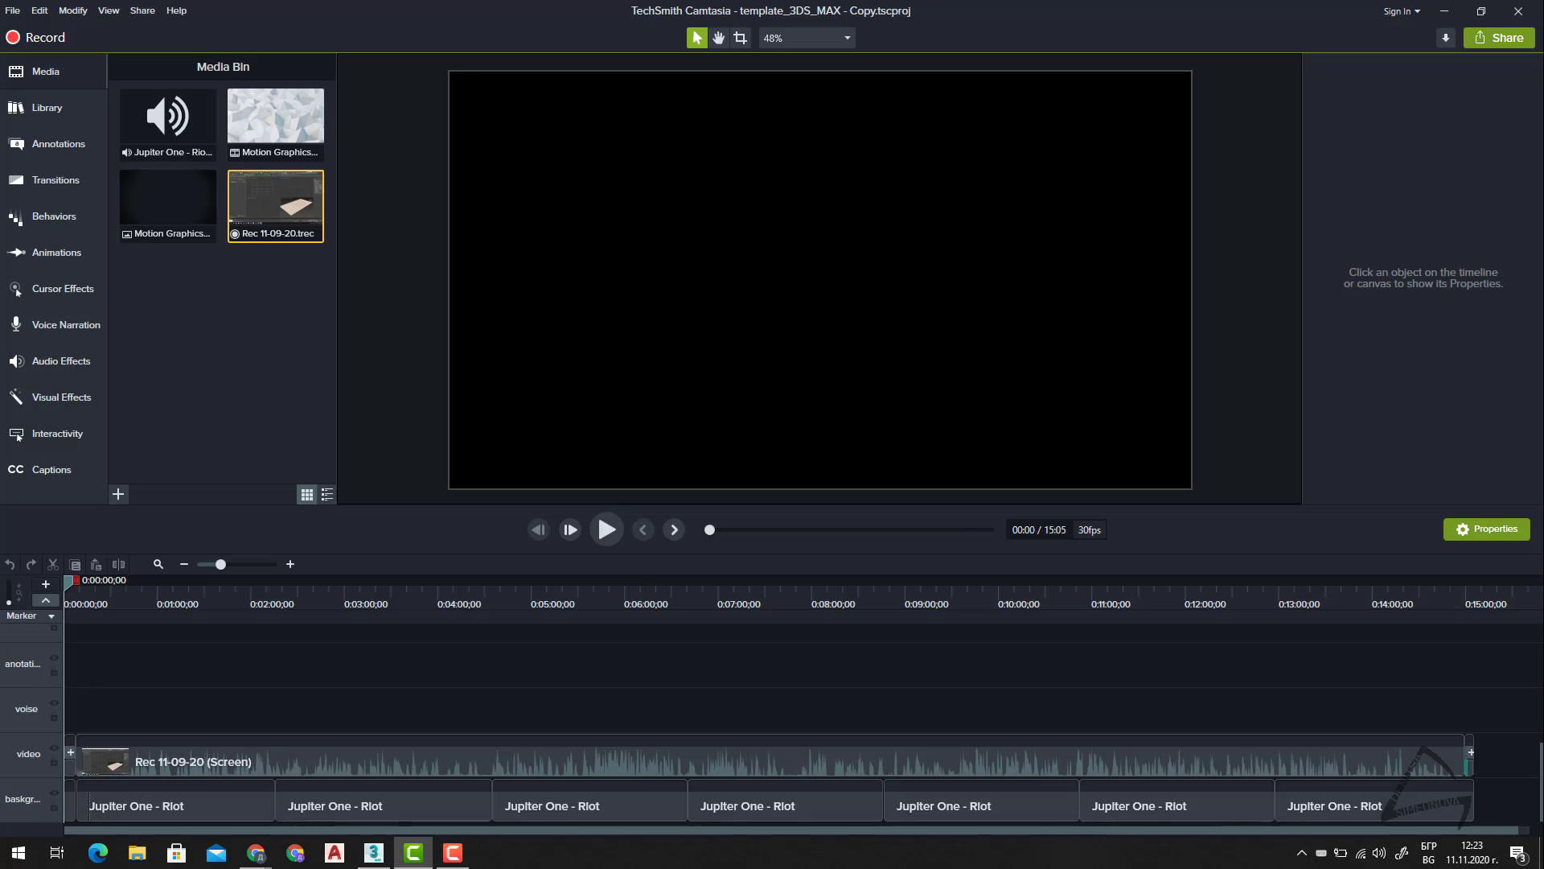
pyautogui.moveTo(406, 429); pyautogui.dragTo(263, 380)
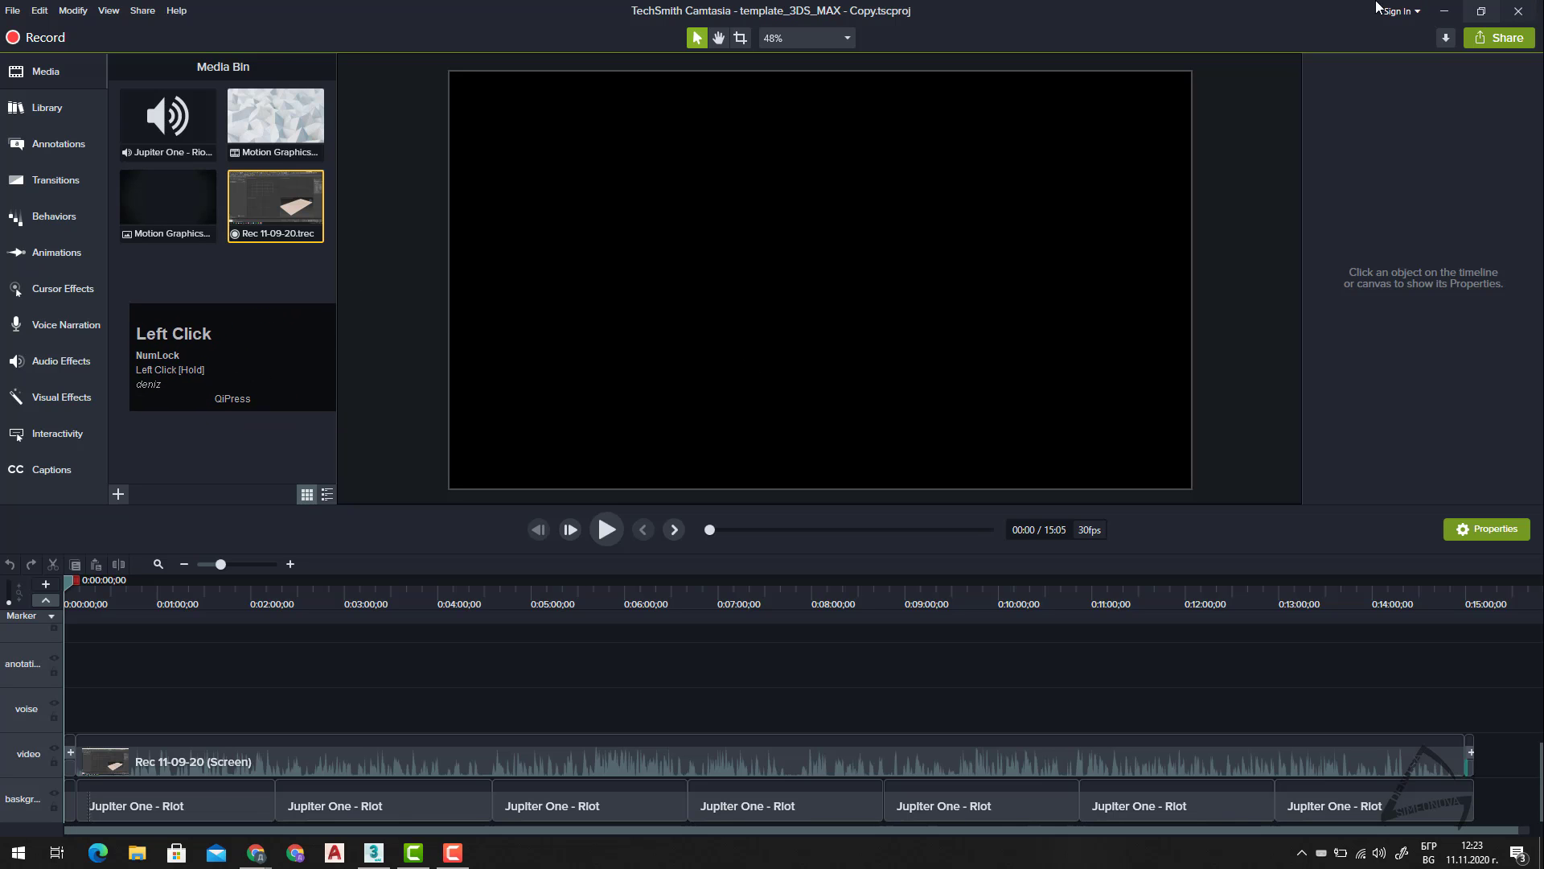
pyautogui.click(1444, 9)
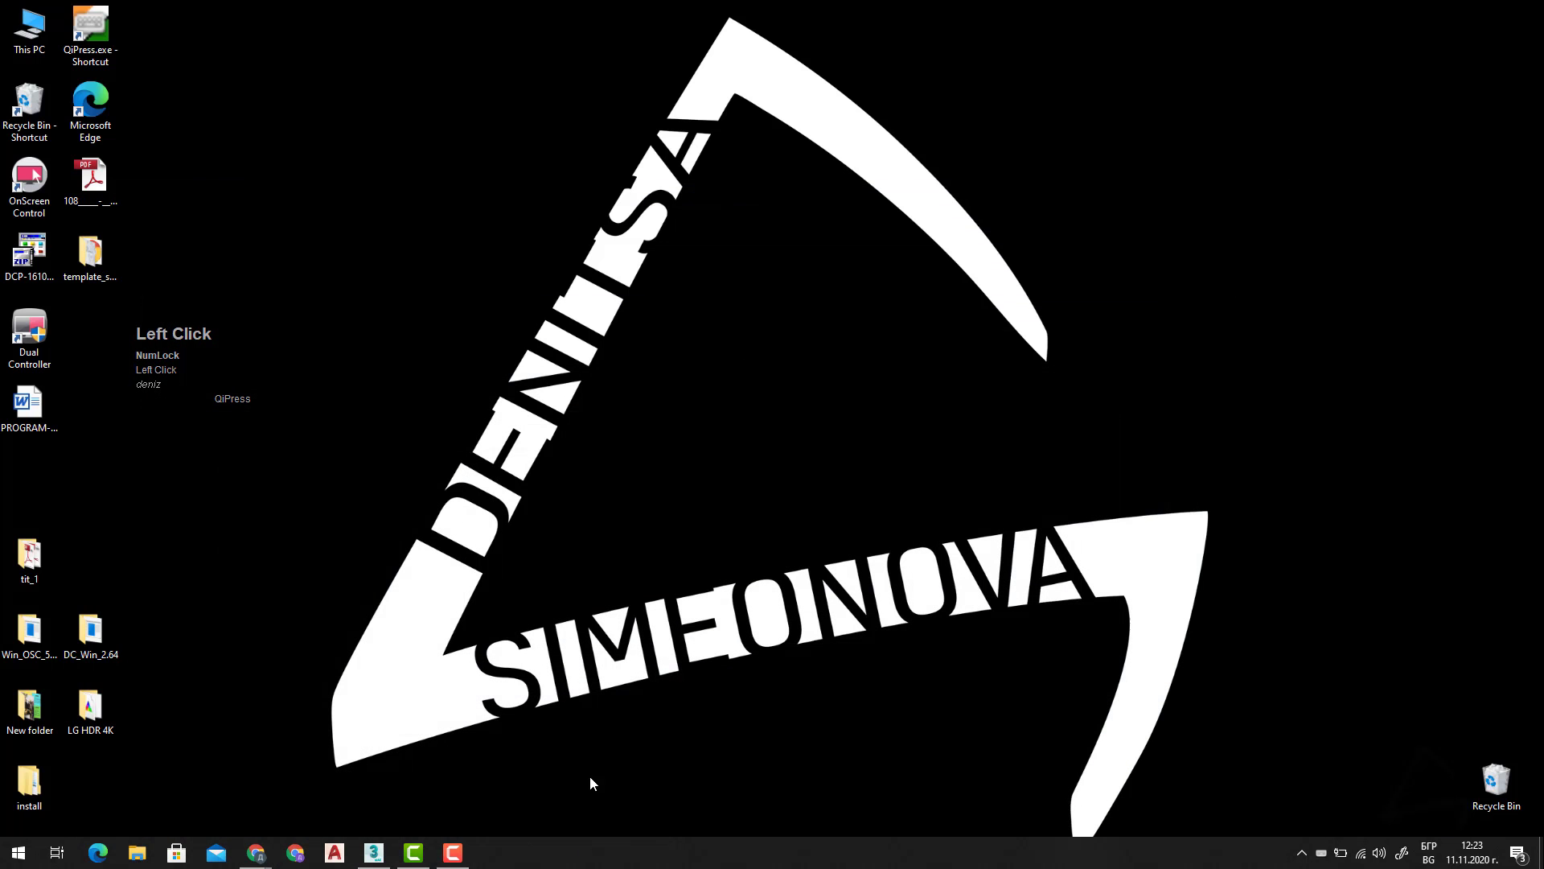
pyautogui.click(374, 852)
pyautogui.moveTo(296, 354); pyautogui.dragTo(1149, 206)
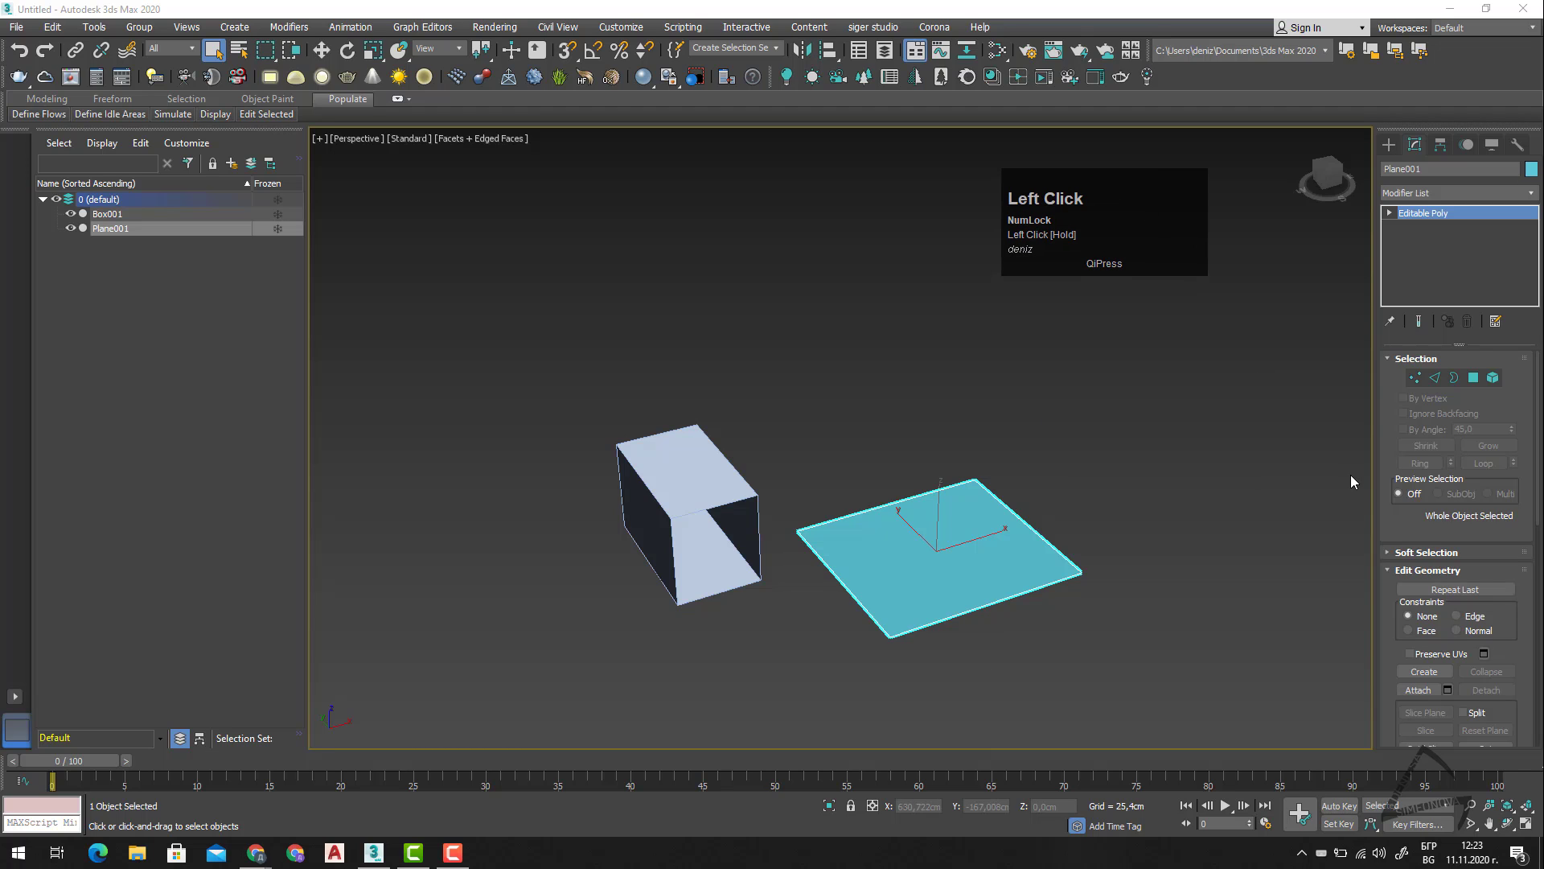
# Toggle the plane's Vertex level on and off, and switch through its Edge and Border levels.
pyautogui.click(1416, 380)
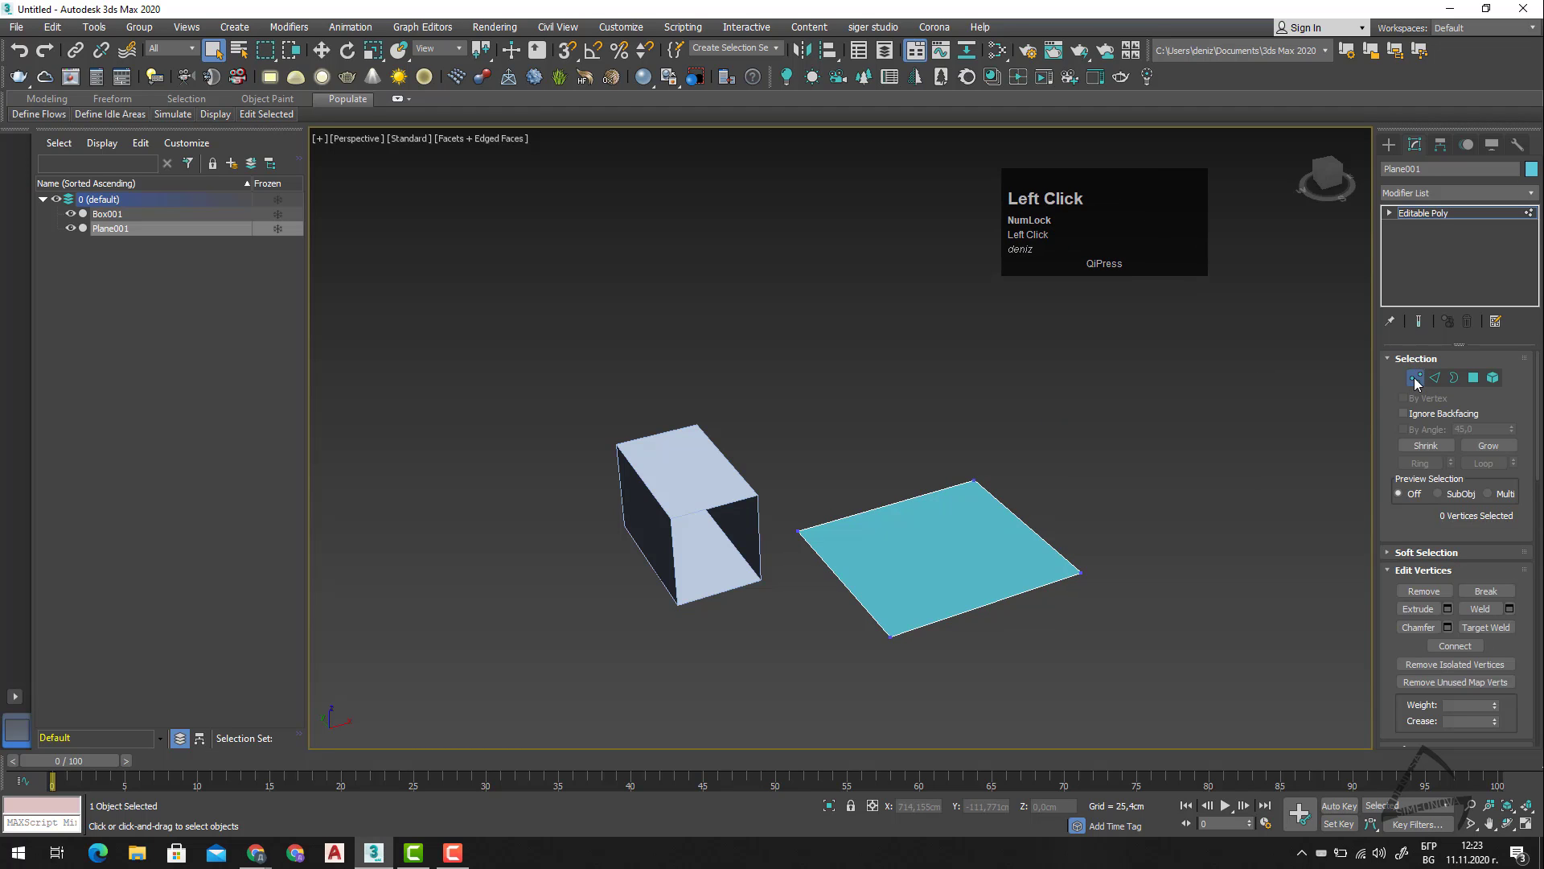
pyautogui.press('1')
pyautogui.press('1')
pyautogui.press('1')
pyautogui.press('1')
pyautogui.press('2')
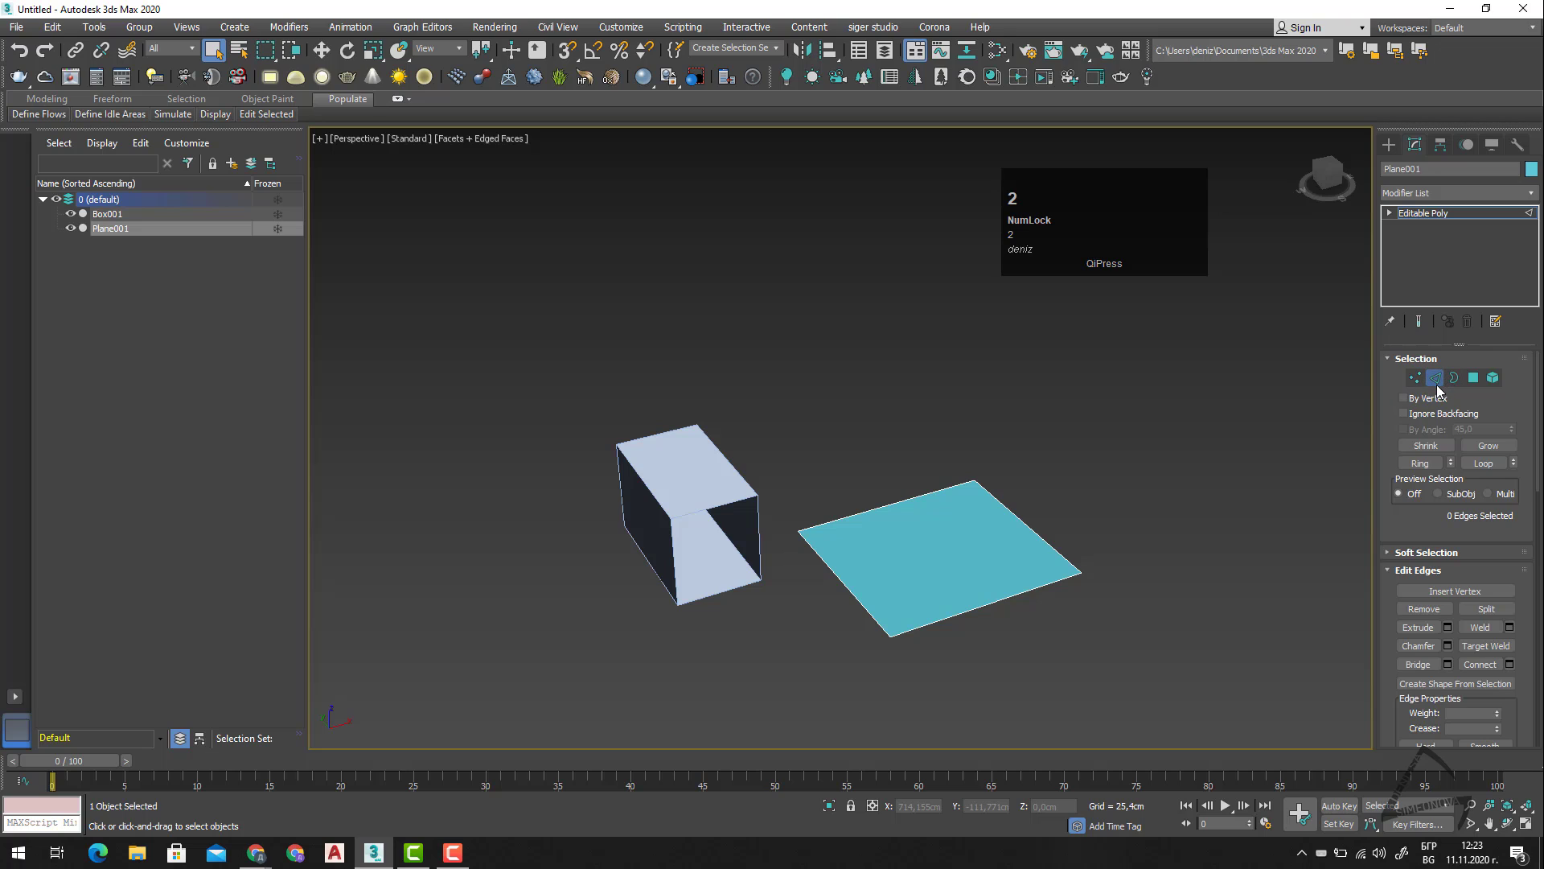
pyautogui.press('3')
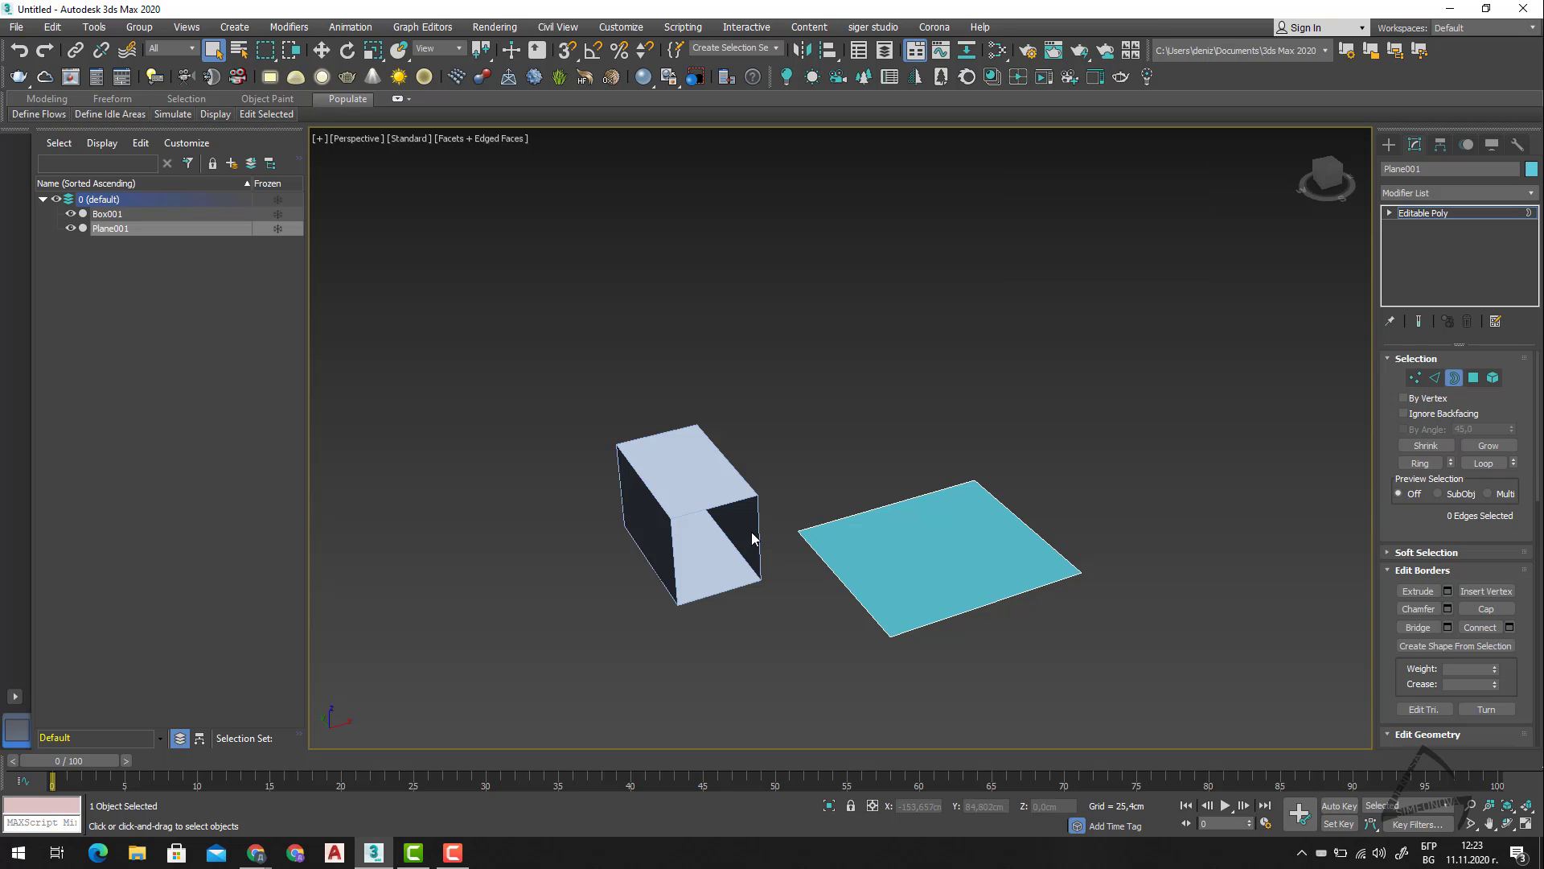
# Select the plane's polygon at the Polygon level, and clear the selection at the Element level.
pyautogui.press('4')
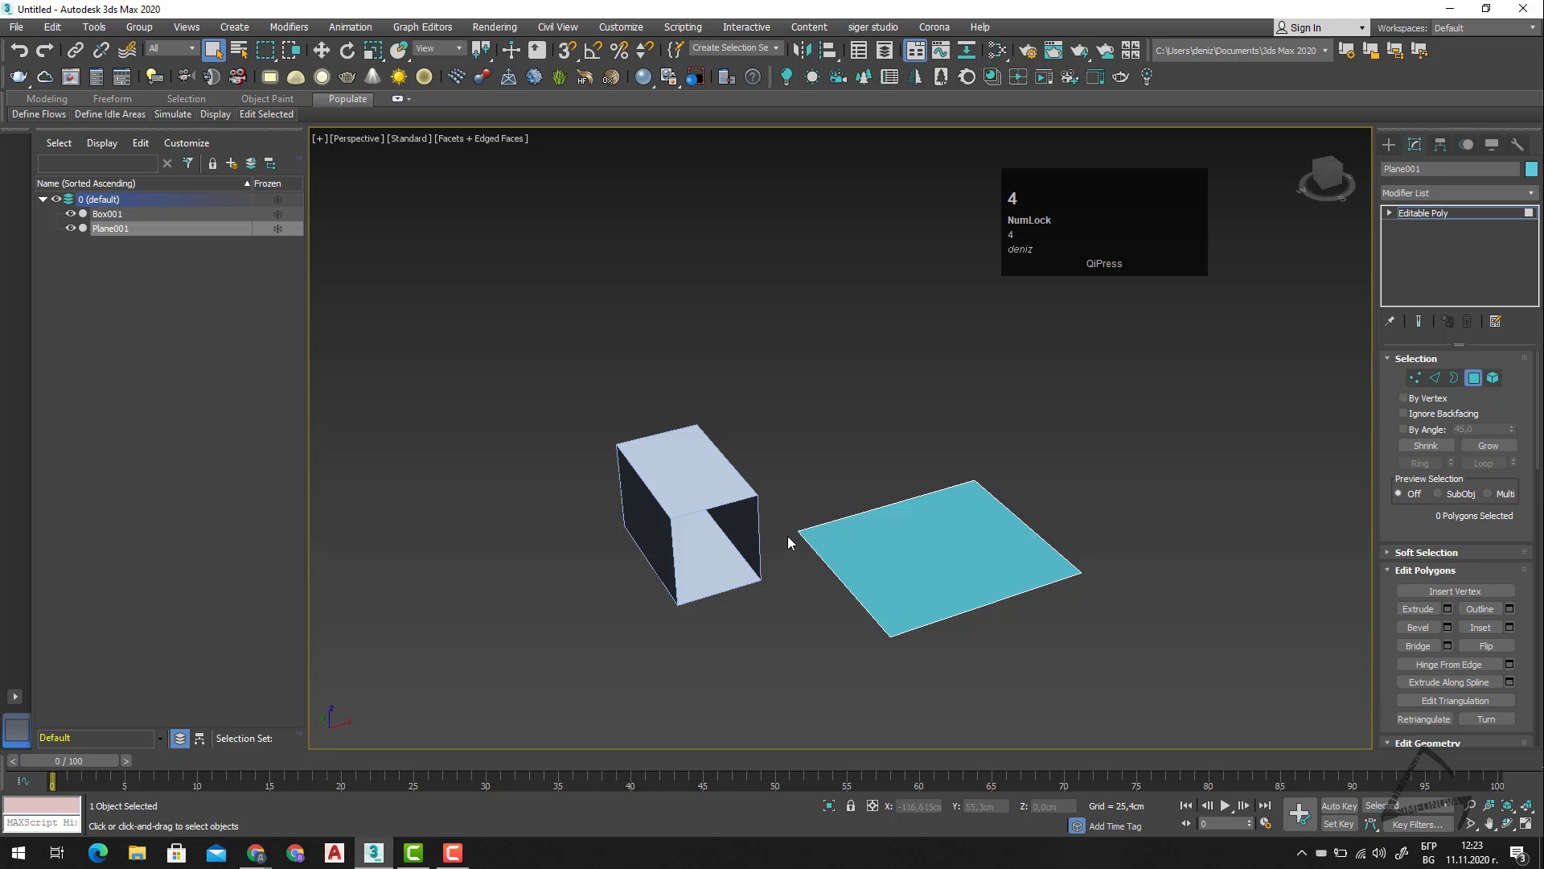
pyautogui.click(920, 547)
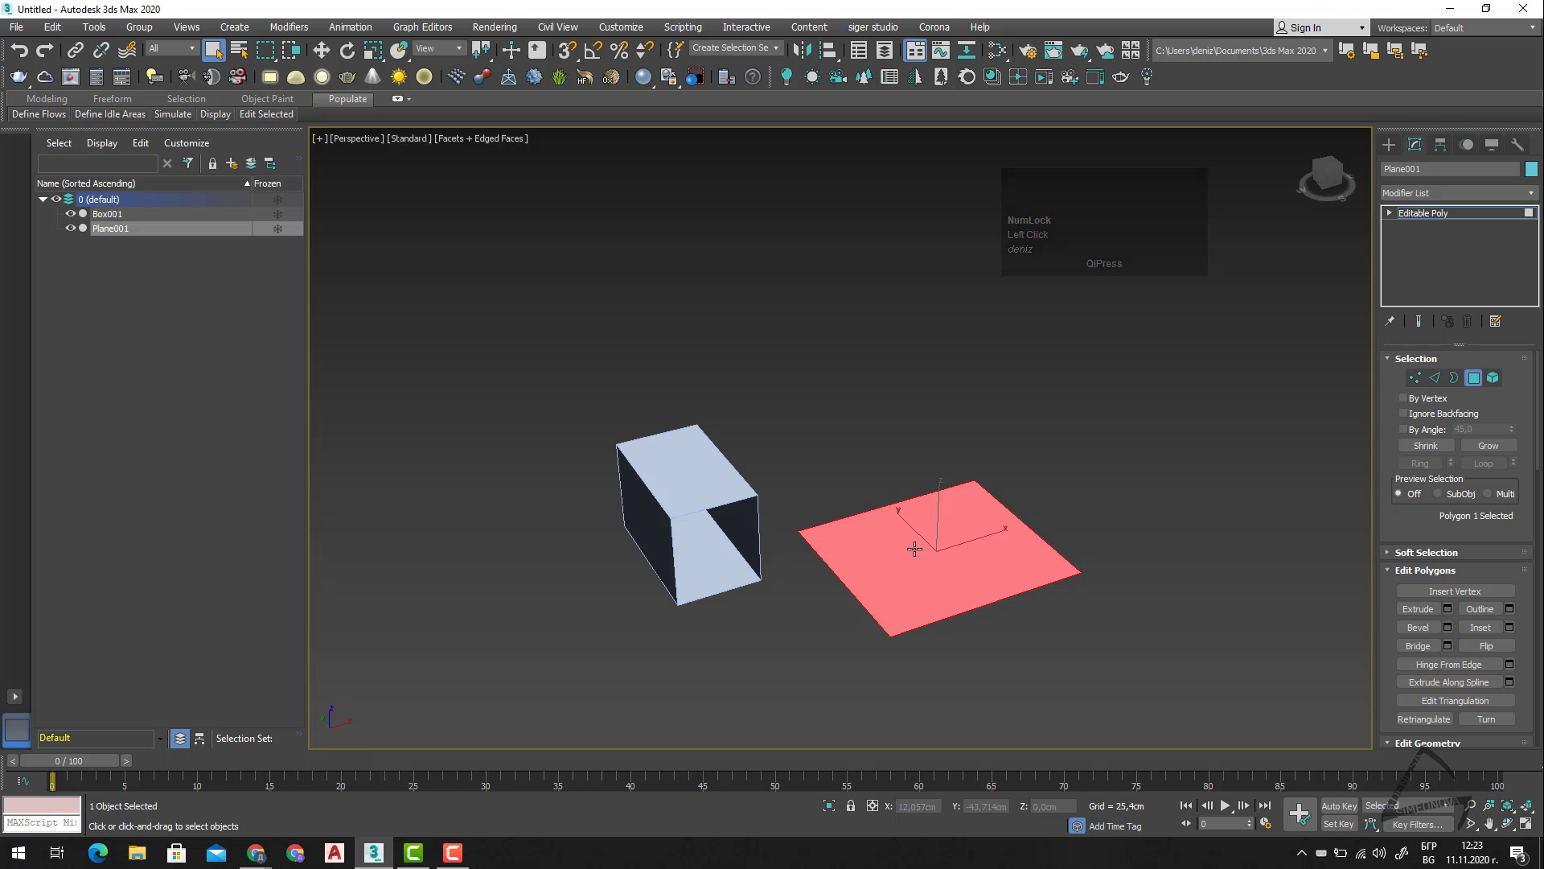
pyautogui.press('5')
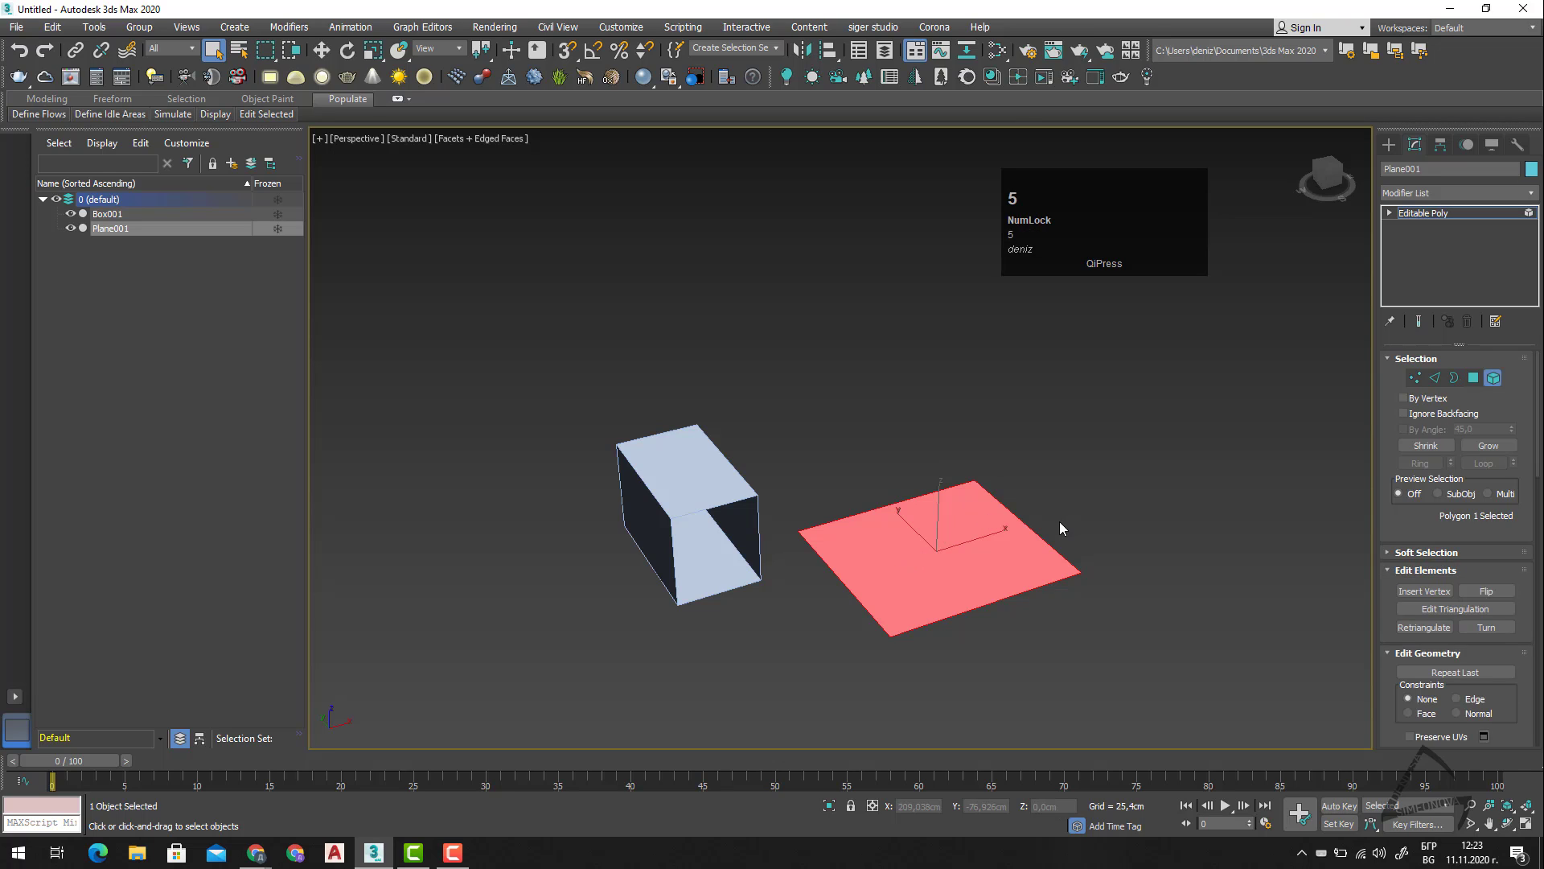
pyautogui.click(1092, 488)
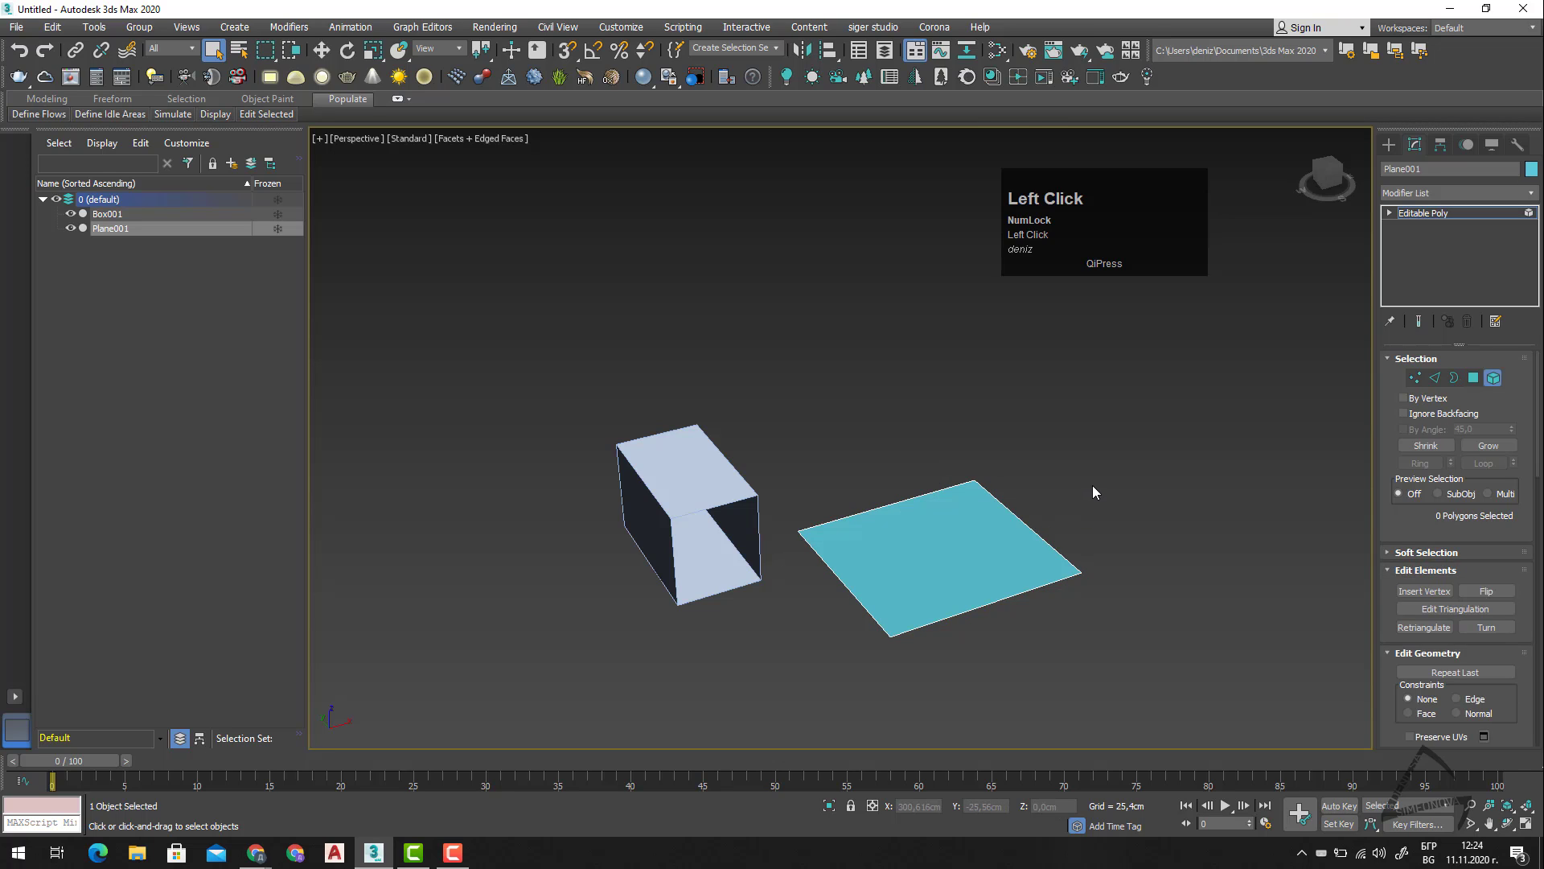
# Select each of the plane's four edges in turn at the Edge level, and return to whole-object selection.
pyautogui.press('2')
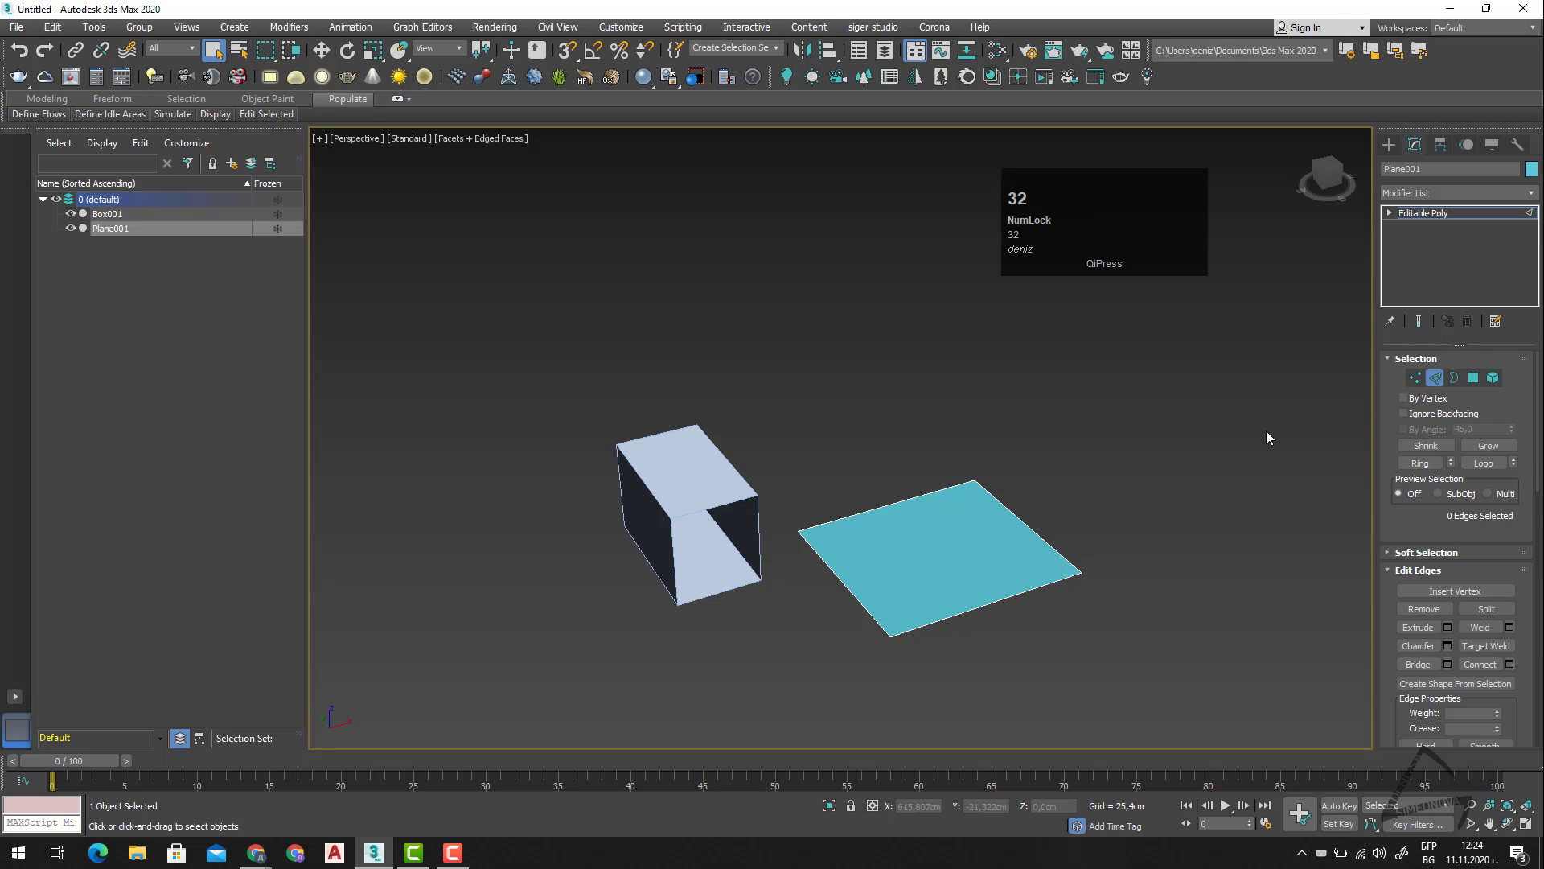
pyautogui.moveTo(1081, 502); pyautogui.dragTo(962, 564)
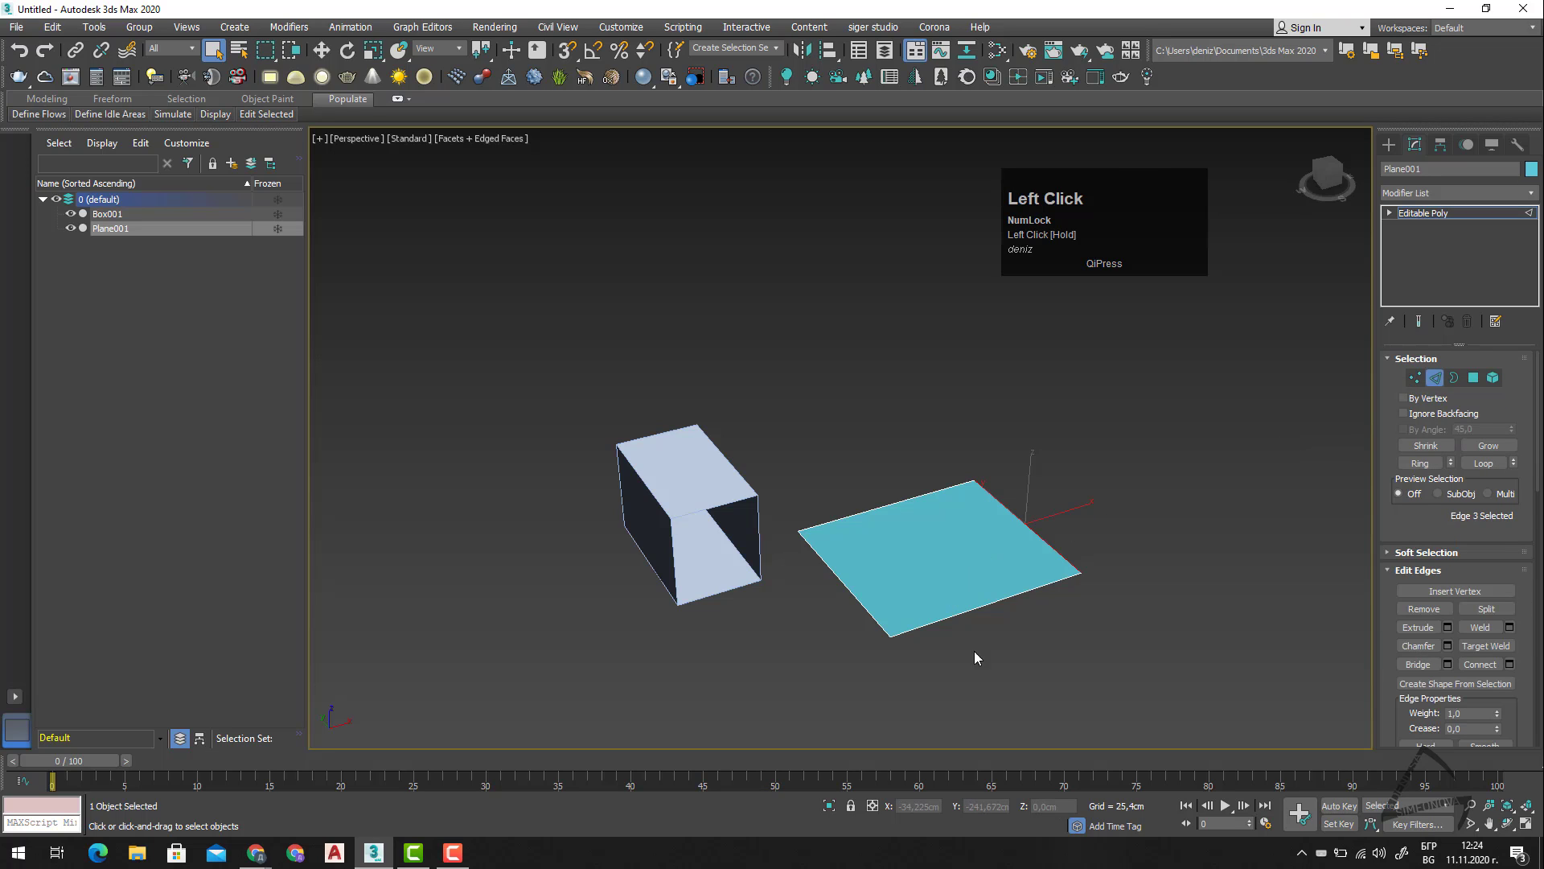
pyautogui.moveTo(1020, 645); pyautogui.dragTo(962, 581)
pyautogui.moveTo(808, 618); pyautogui.dragTo(846, 568)
pyautogui.moveTo(929, 454); pyautogui.dragTo(899, 521)
pyautogui.press('4')
pyautogui.press('4')
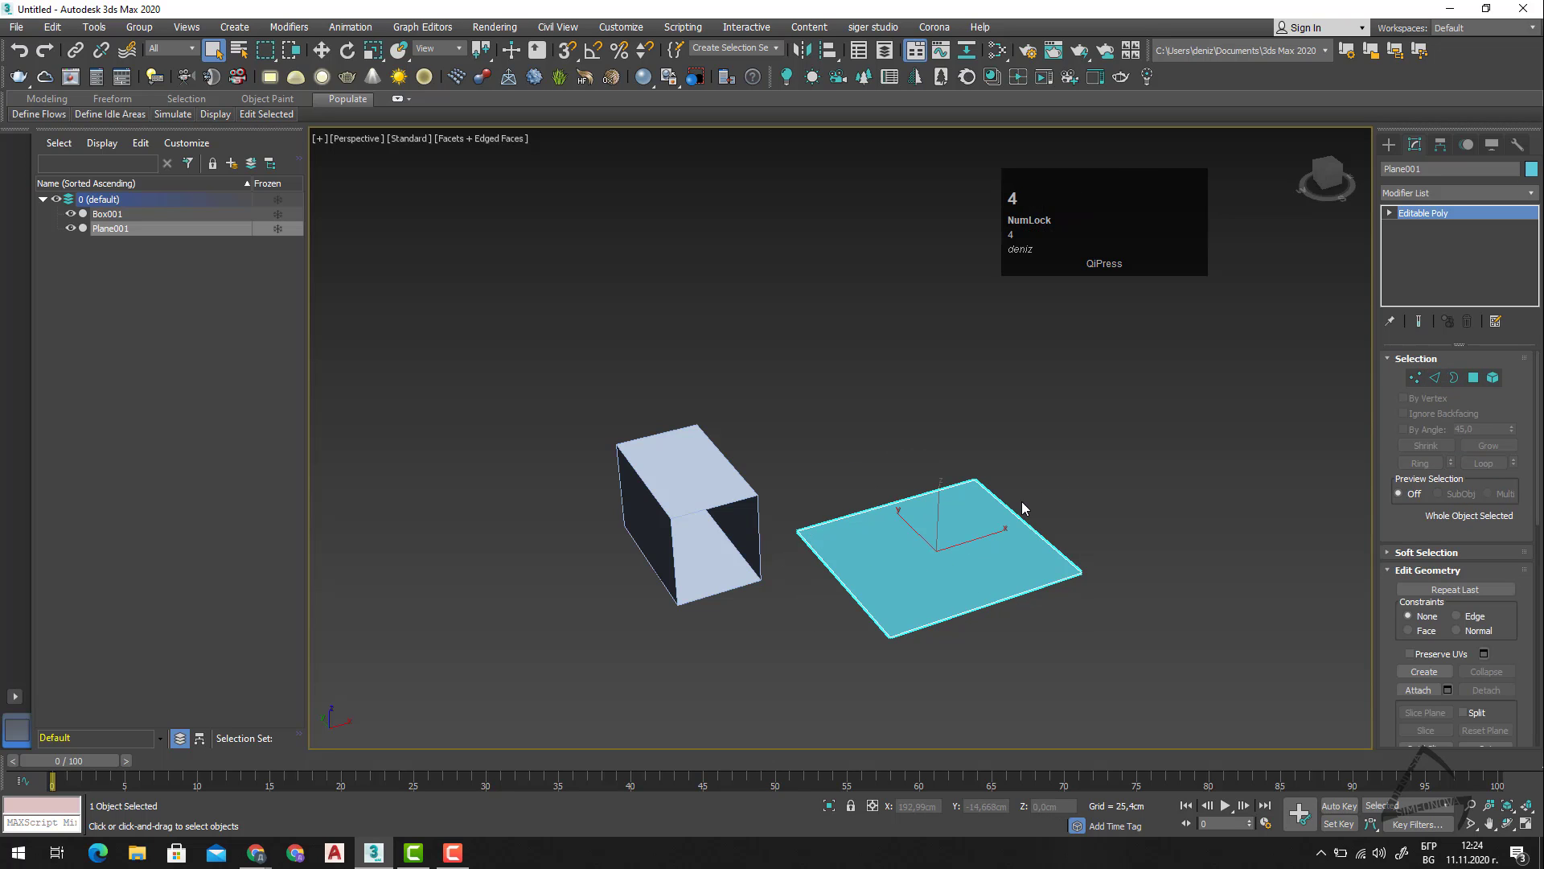
# Select the box and, at the Border level, select the border around its open front.
pyautogui.click(704, 489)
pyautogui.rightClick(893, 407)
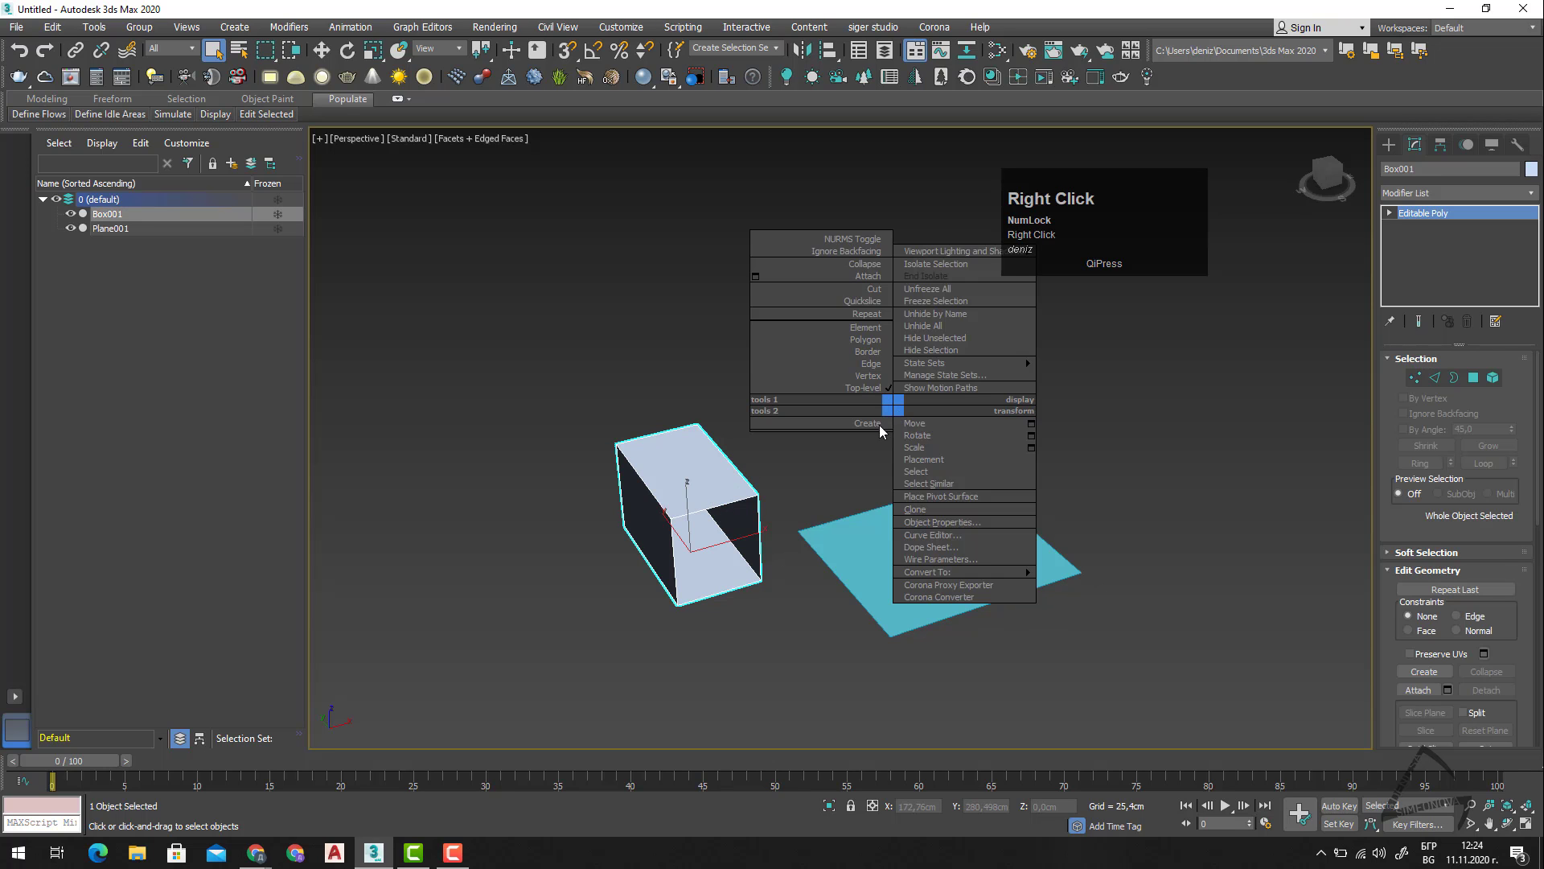
pyautogui.click(707, 490)
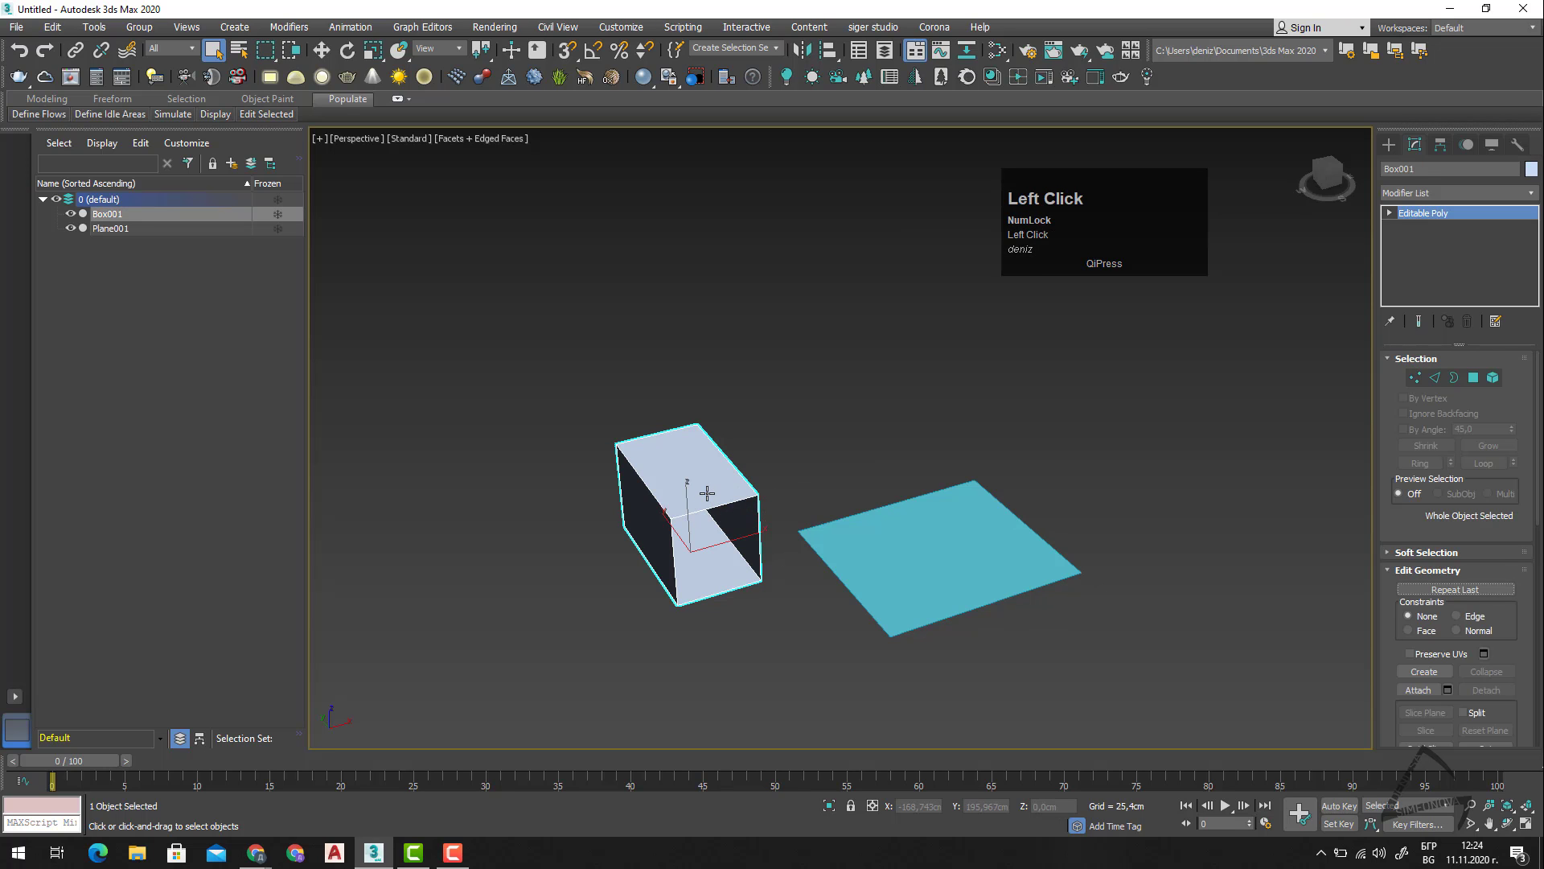
pyautogui.press('3')
pyautogui.click(703, 511)
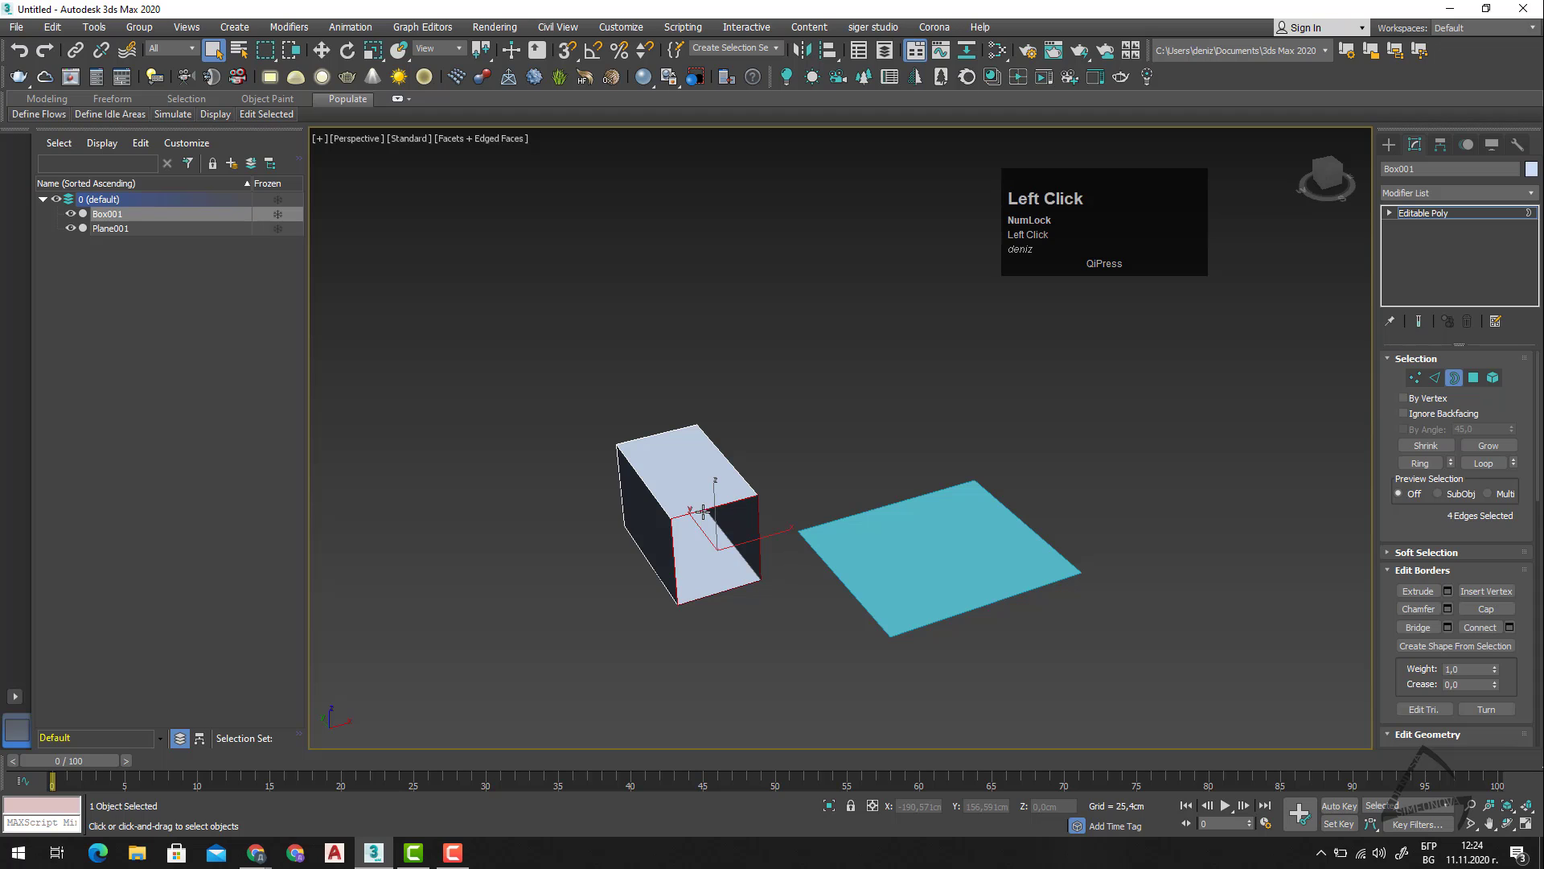
pyautogui.keyDown('alt'); pyautogui.moveTo(717, 616); pyautogui.dragTo(816, 509, button='middle'); pyautogui.keyUp('alt')
pyautogui.scroll(3, 677, 523)
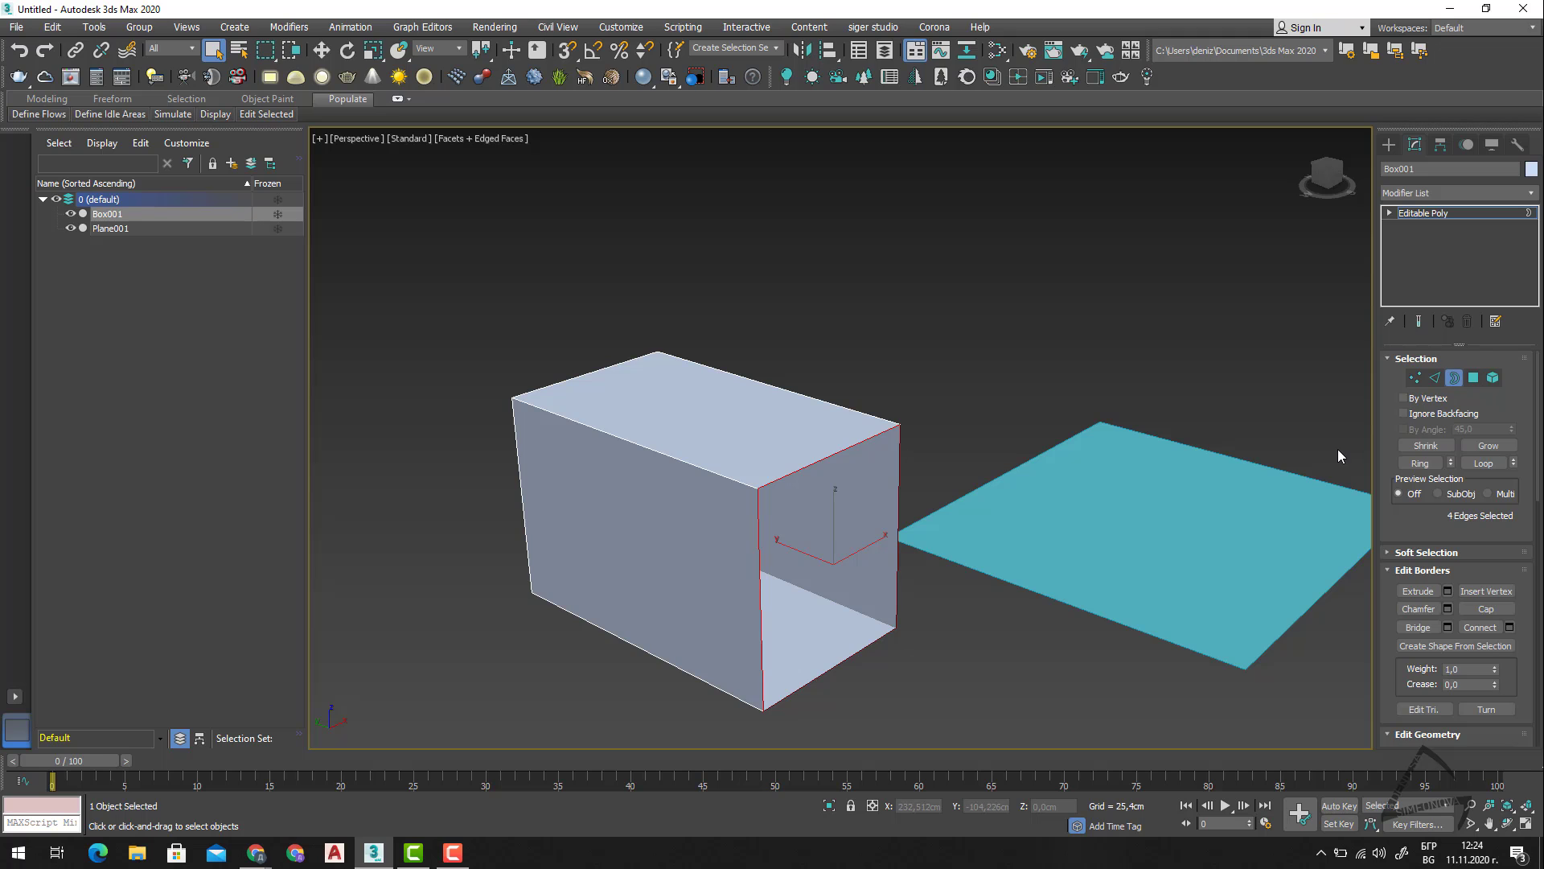
# Leave the box's Border level, select the plane and enter its Vertex sub-object level.
pyautogui.press('3')
pyautogui.scroll(-3, 820, 541)
pyautogui.moveTo(1167, 539); pyautogui.dragTo(999, 595, button='middle')
pyautogui.click(999, 595)
pyautogui.moveTo(1030, 648); pyautogui.dragTo(1043, 556, button='middle')
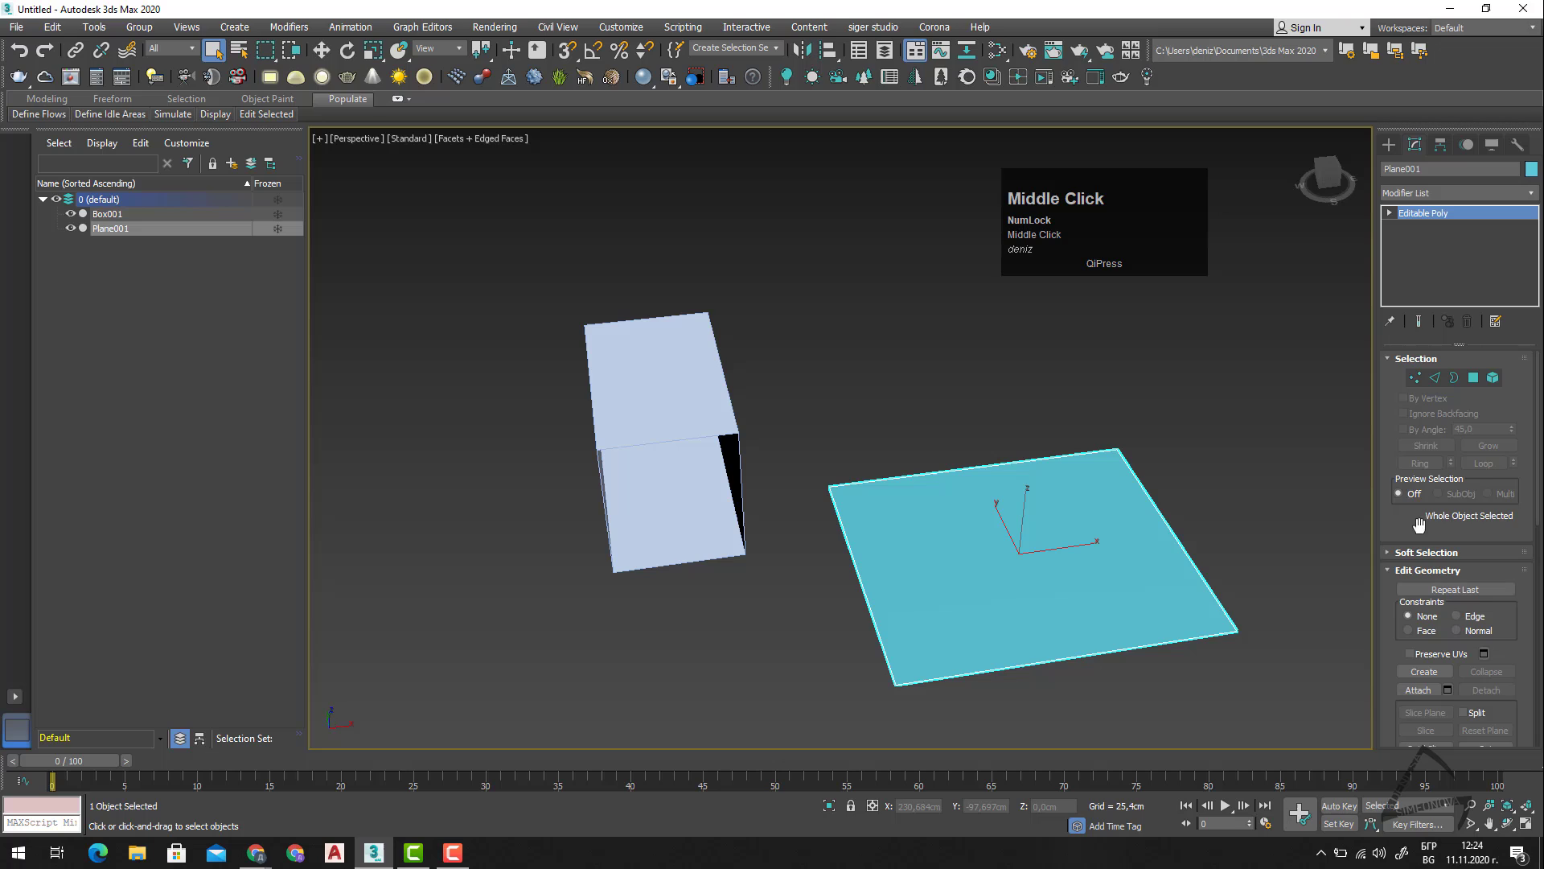
pyautogui.click(1435, 378)
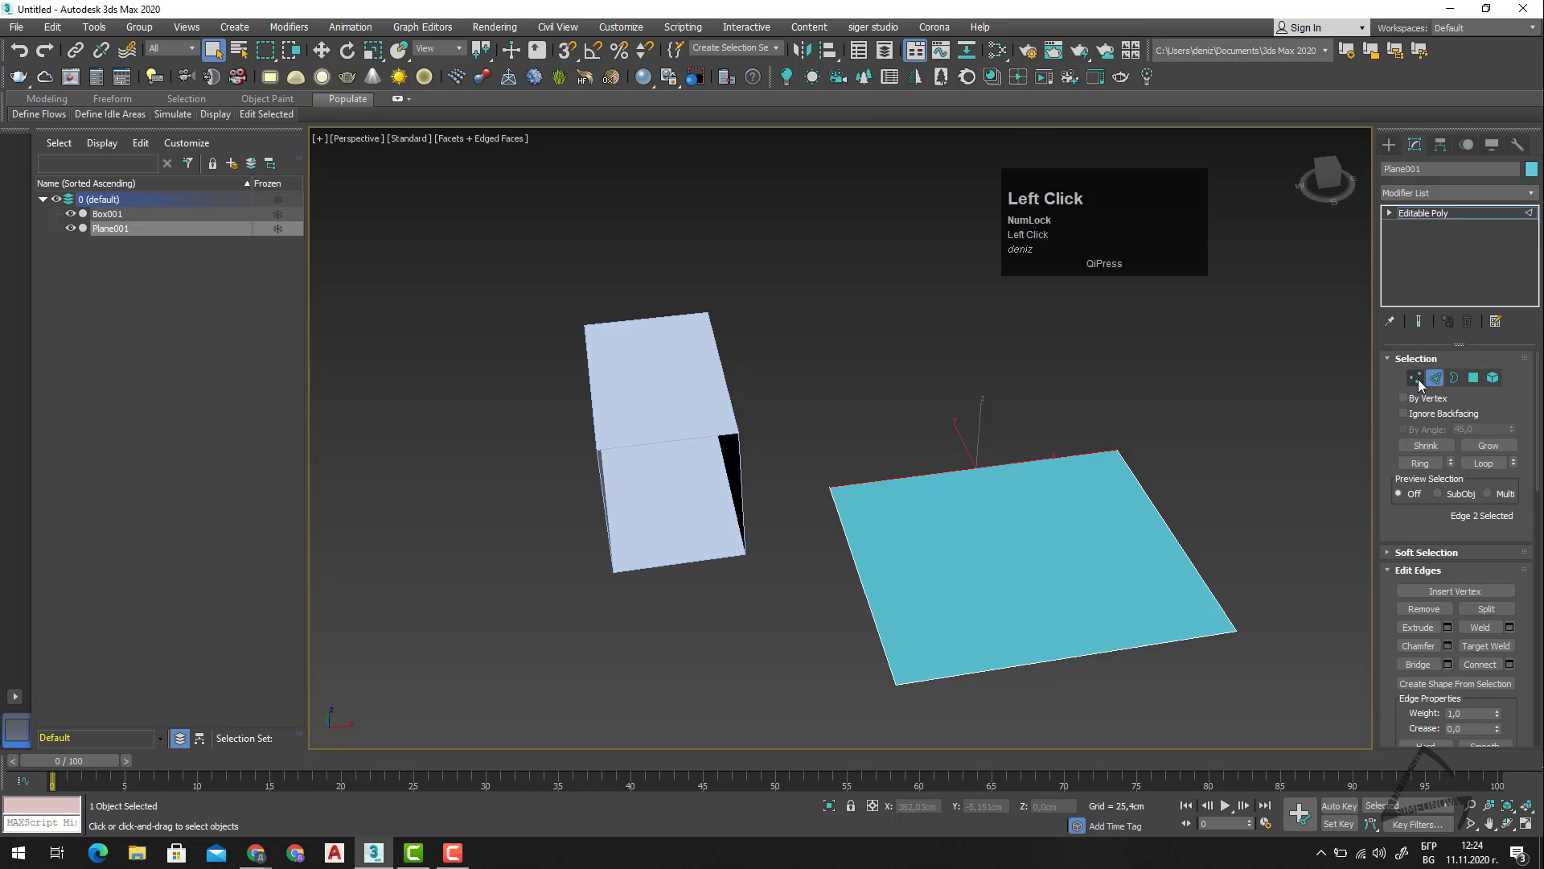
pyautogui.click(1415, 378)
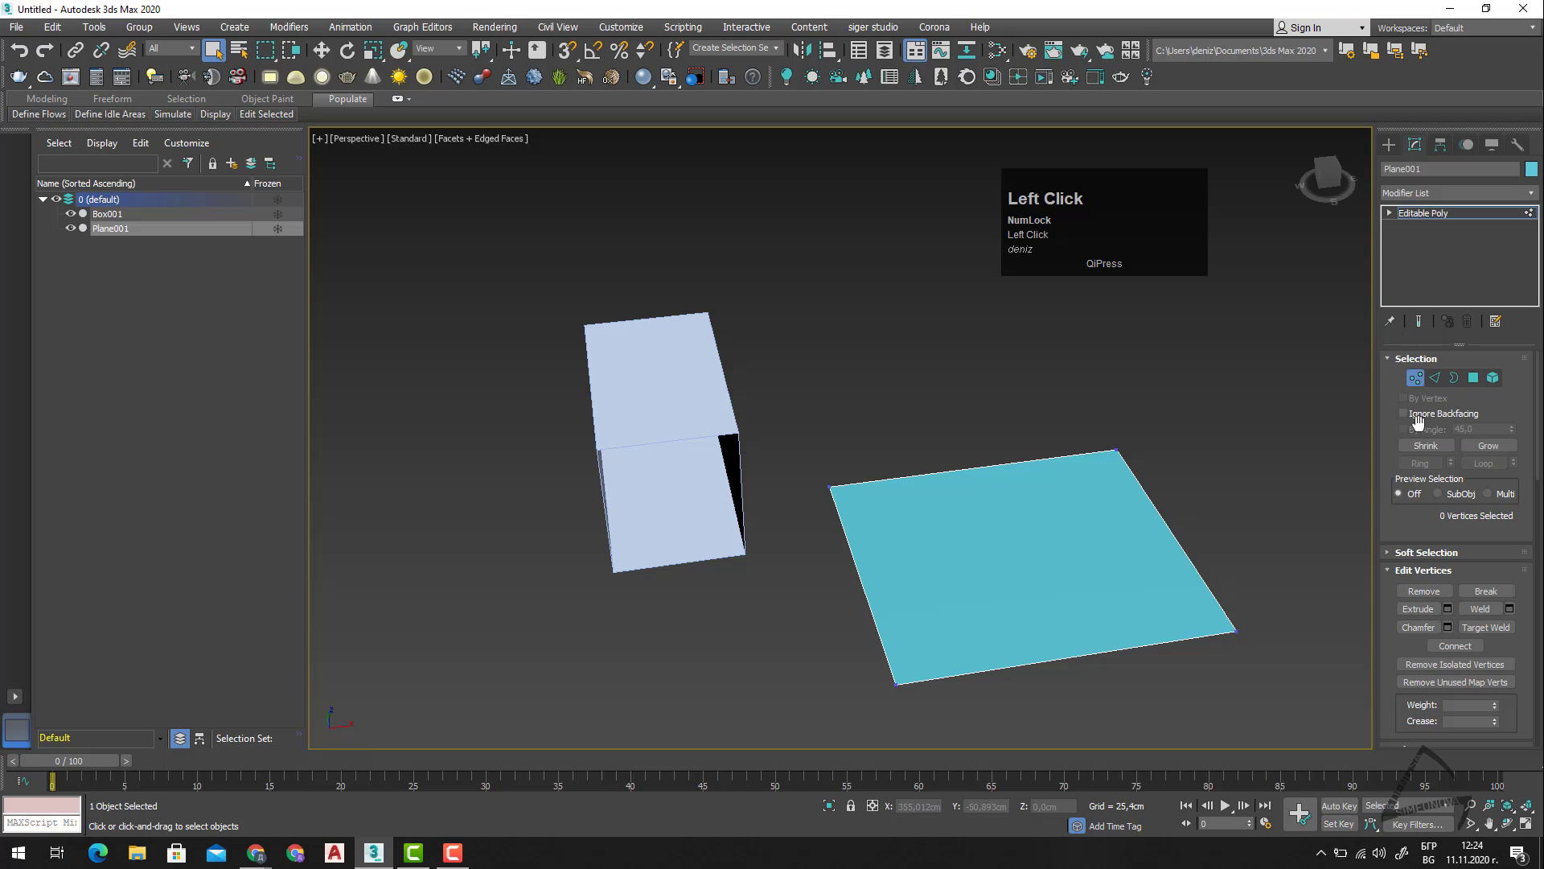
# At the Edge level, select the plane's near edge, grow the selection and shrink it back.
pyautogui.press('2')
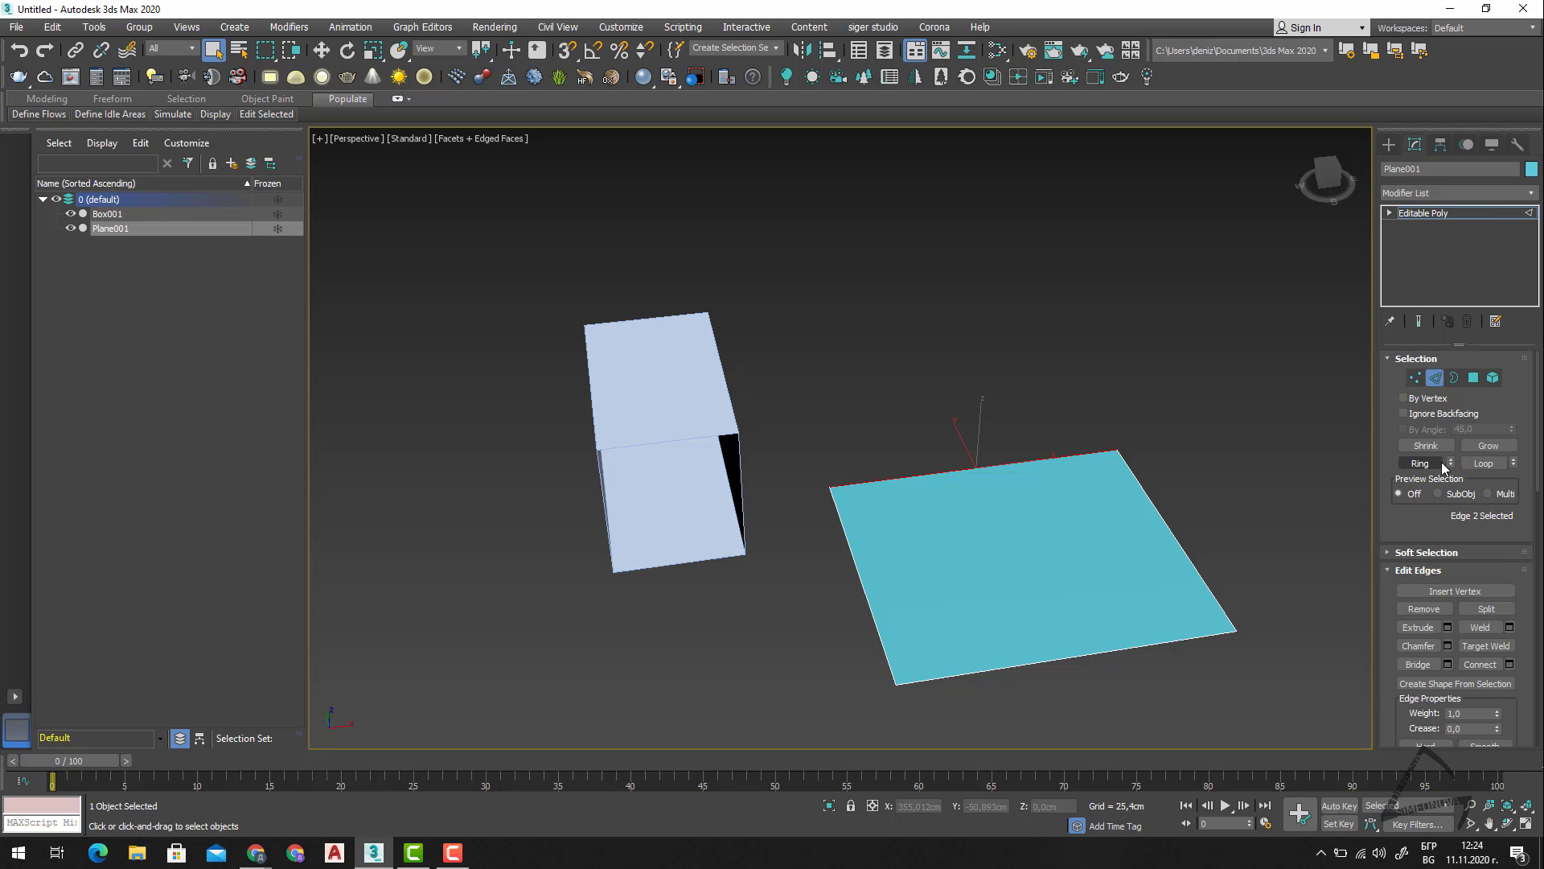
pyautogui.click(1426, 447)
pyautogui.click(1051, 661)
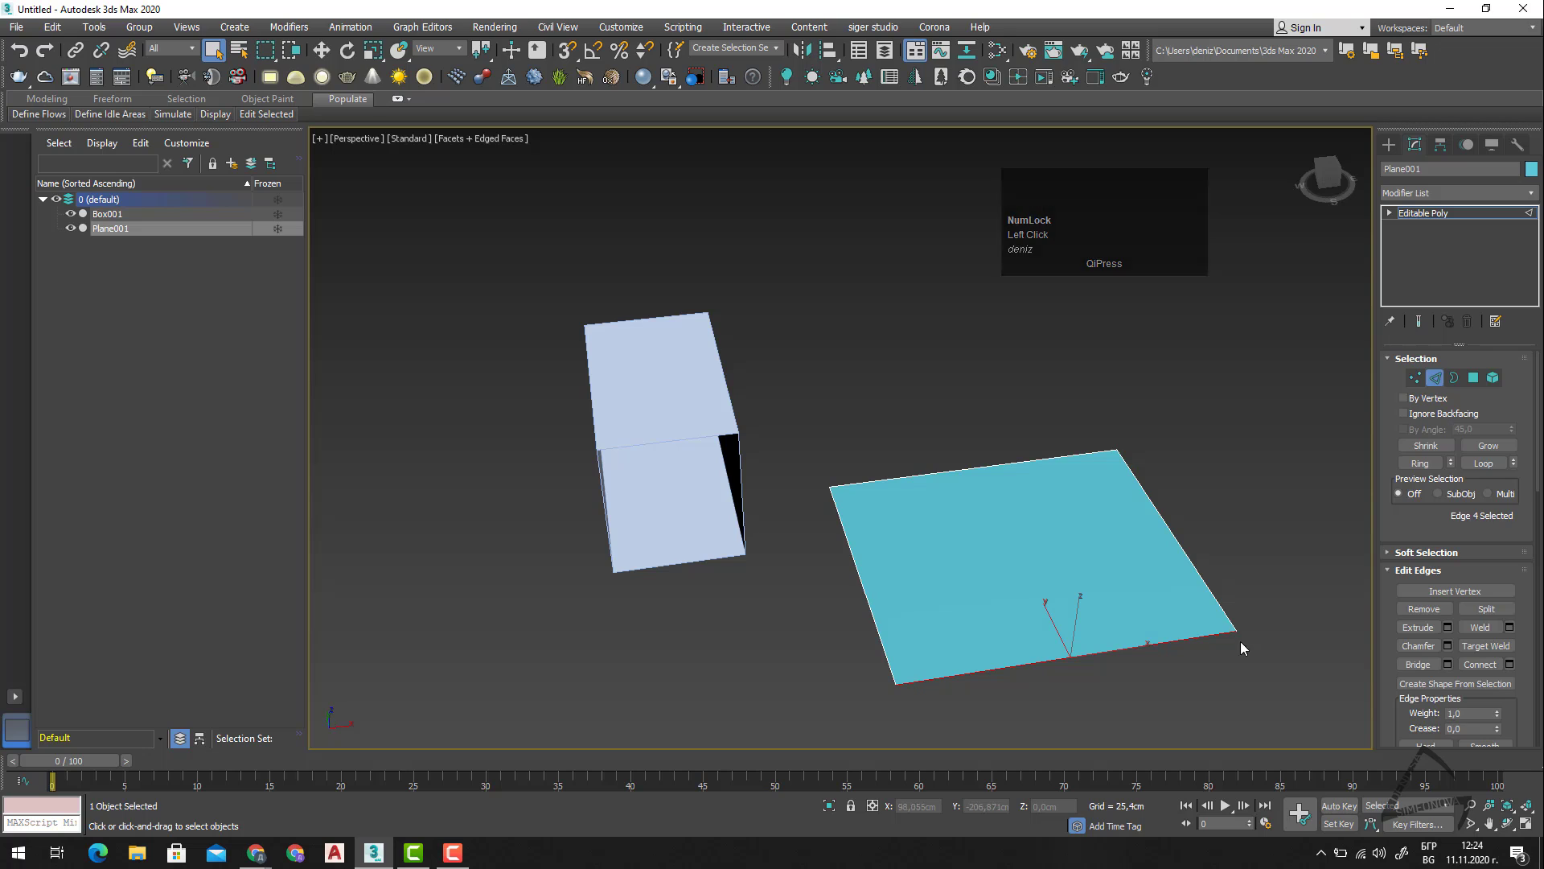
pyautogui.click(1489, 446)
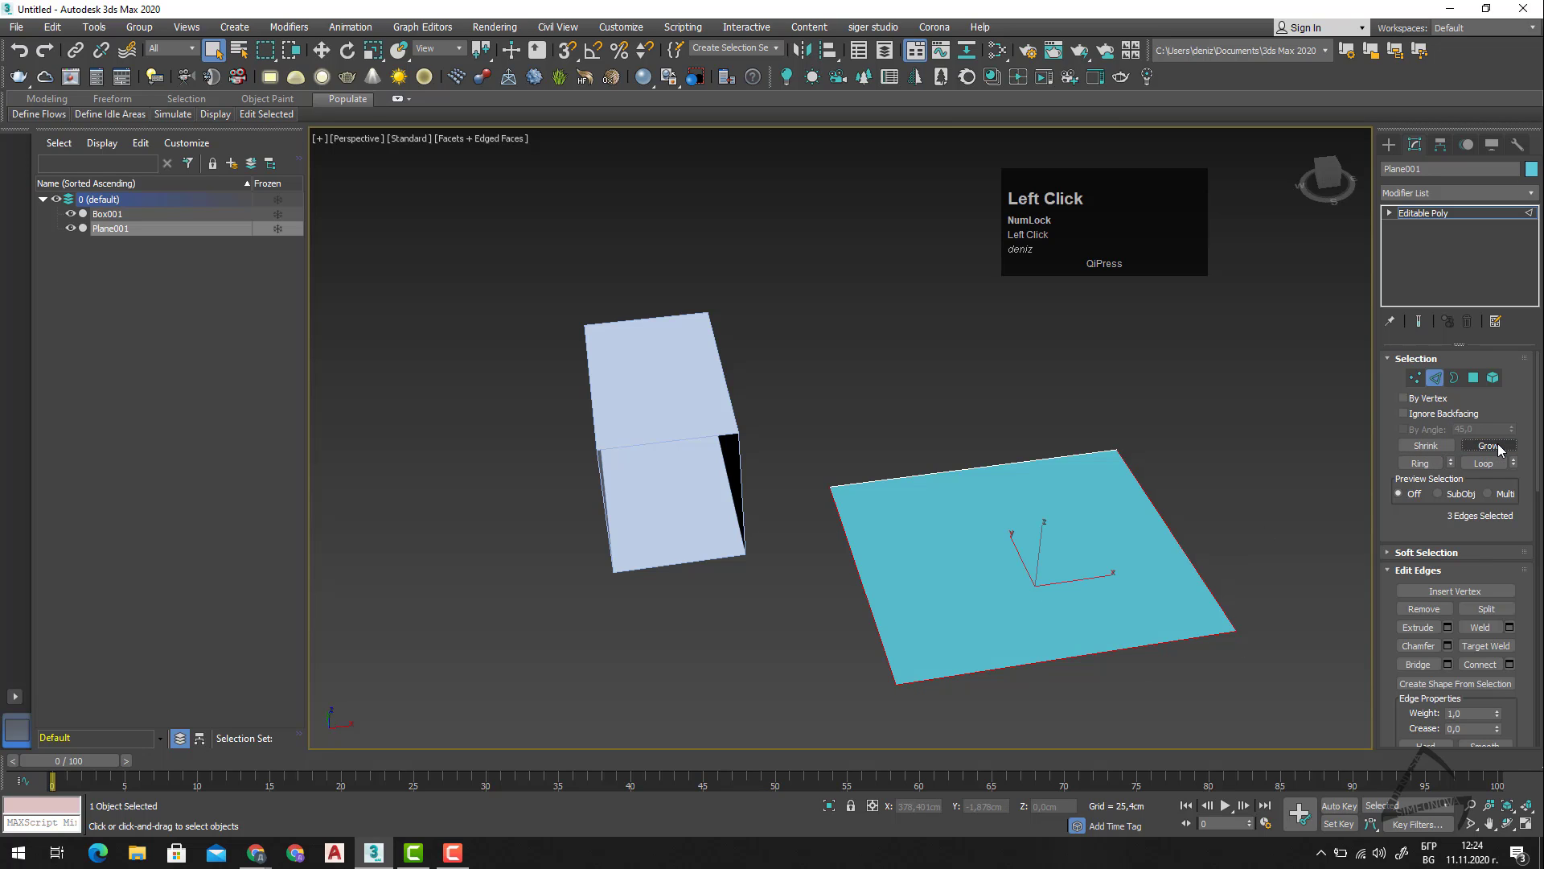
pyautogui.click(1449, 451)
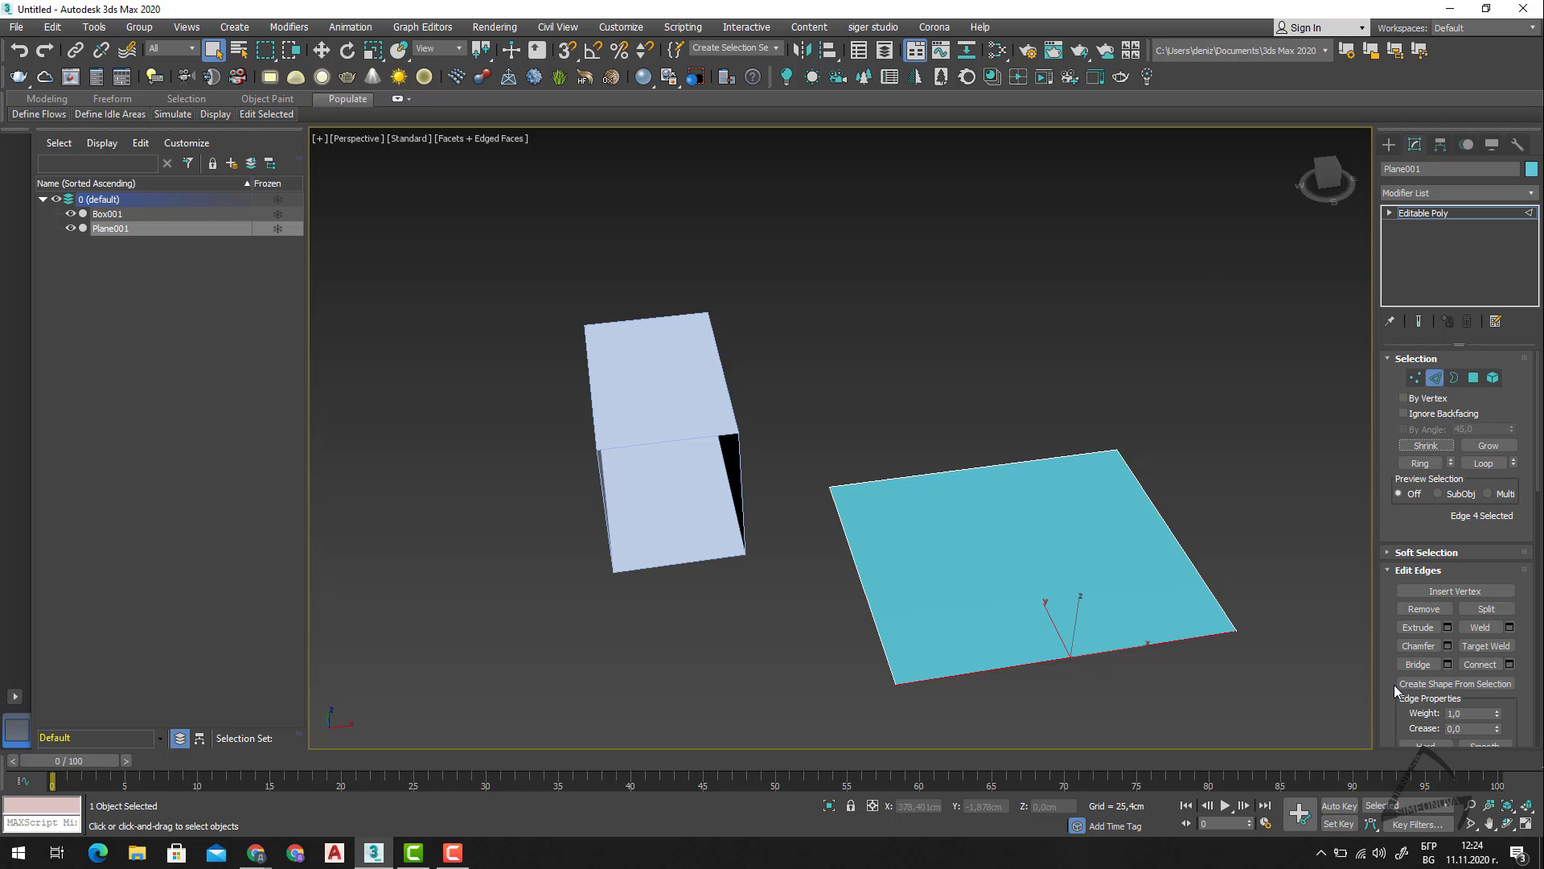
# Select the plane's two opposite side edges and connect them with 1 segment, pinch 0 and slide 0.
pyautogui.moveTo(1185, 528); pyautogui.dragTo(809, 570)
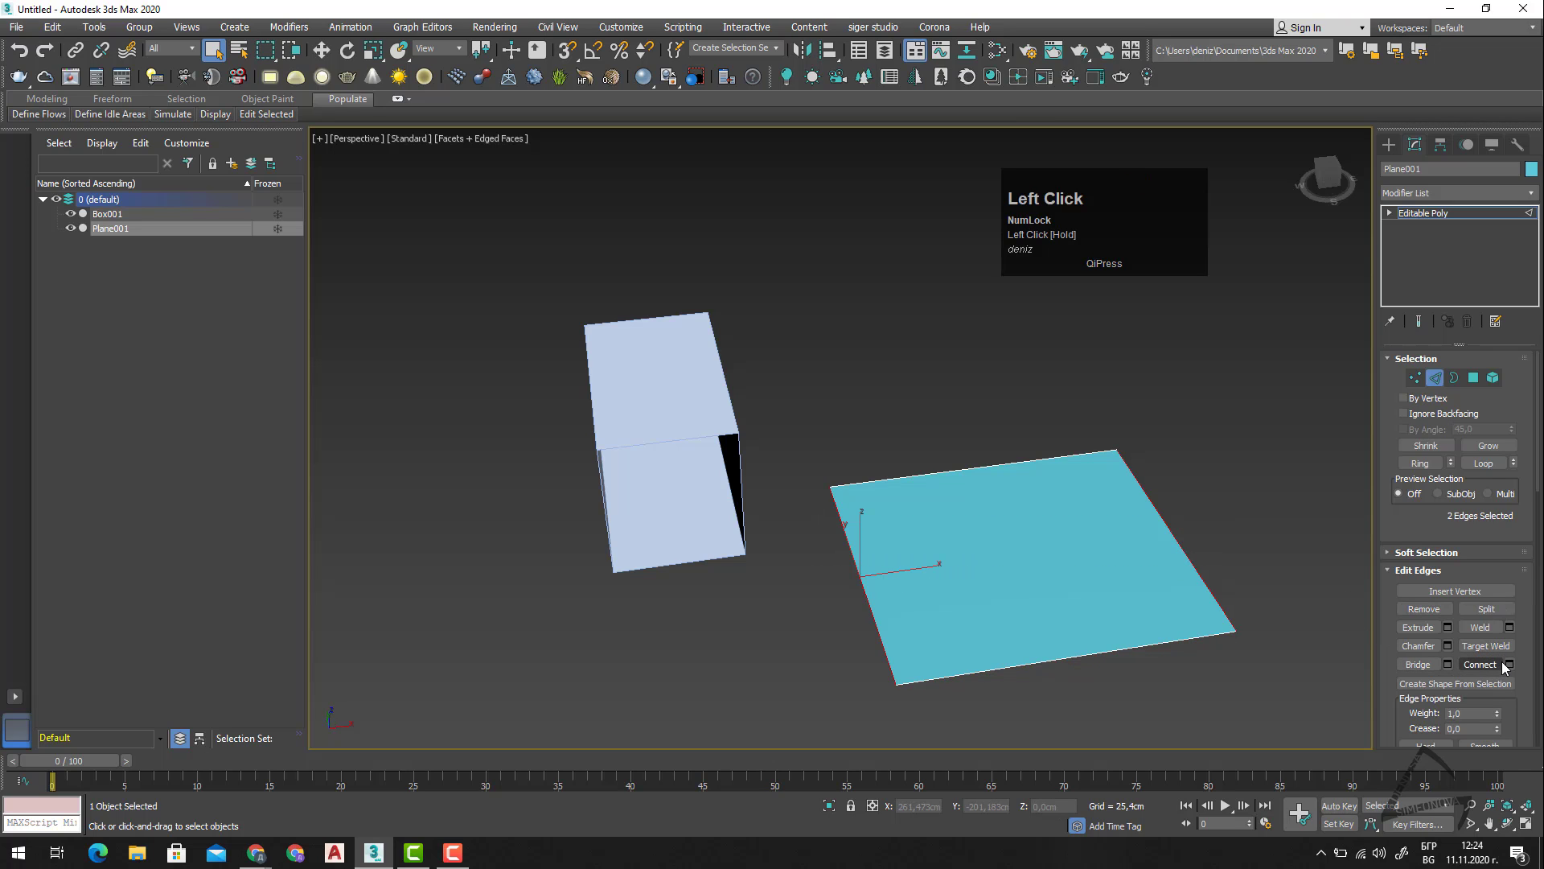
pyautogui.click(1508, 664)
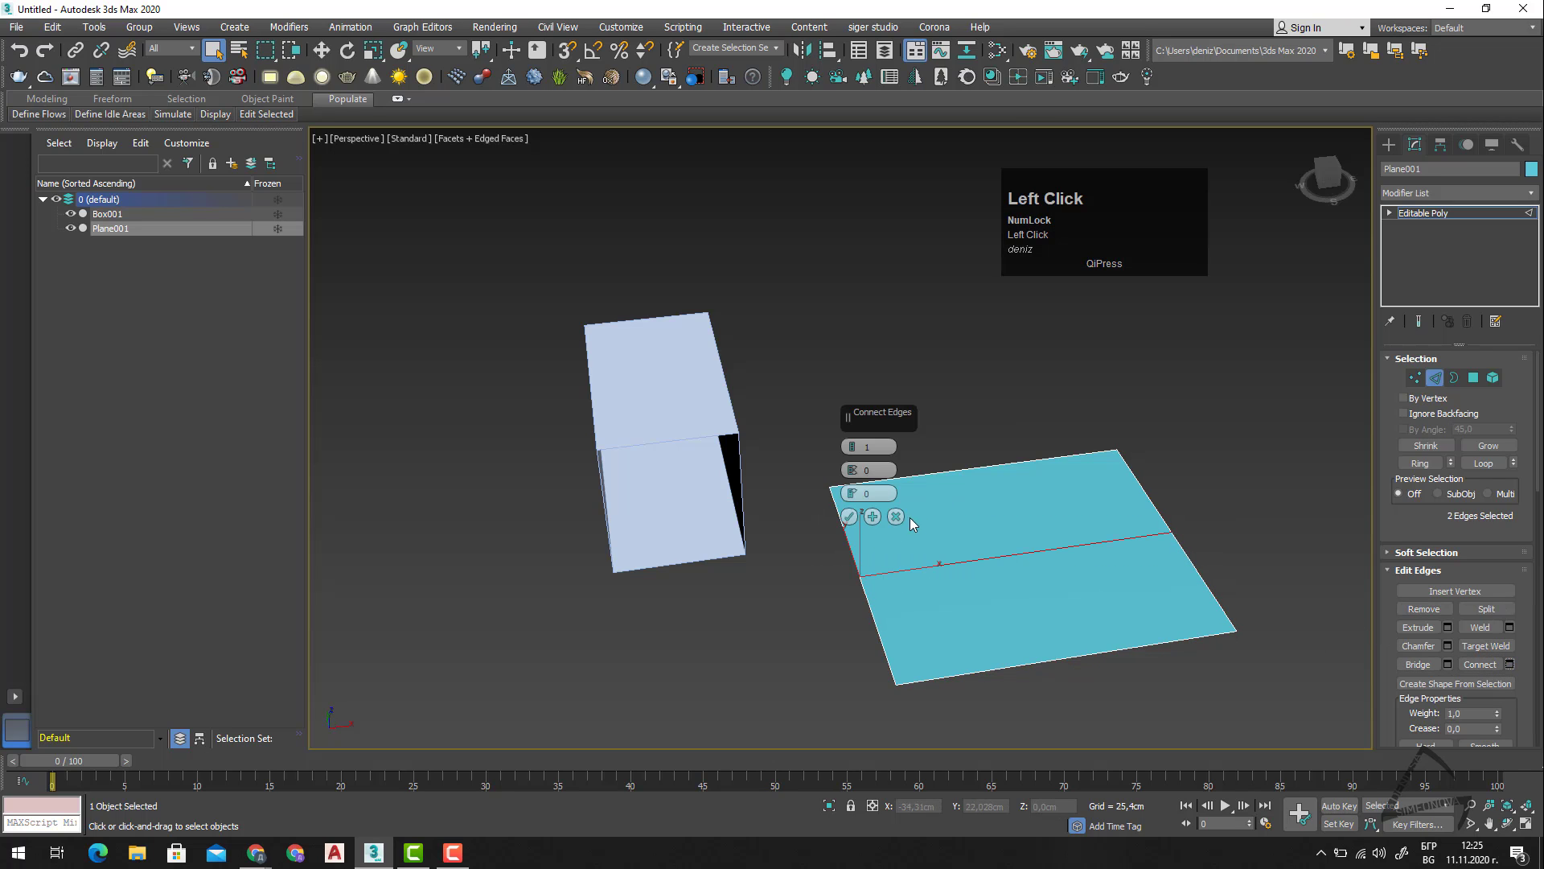
pyautogui.click(849, 516)
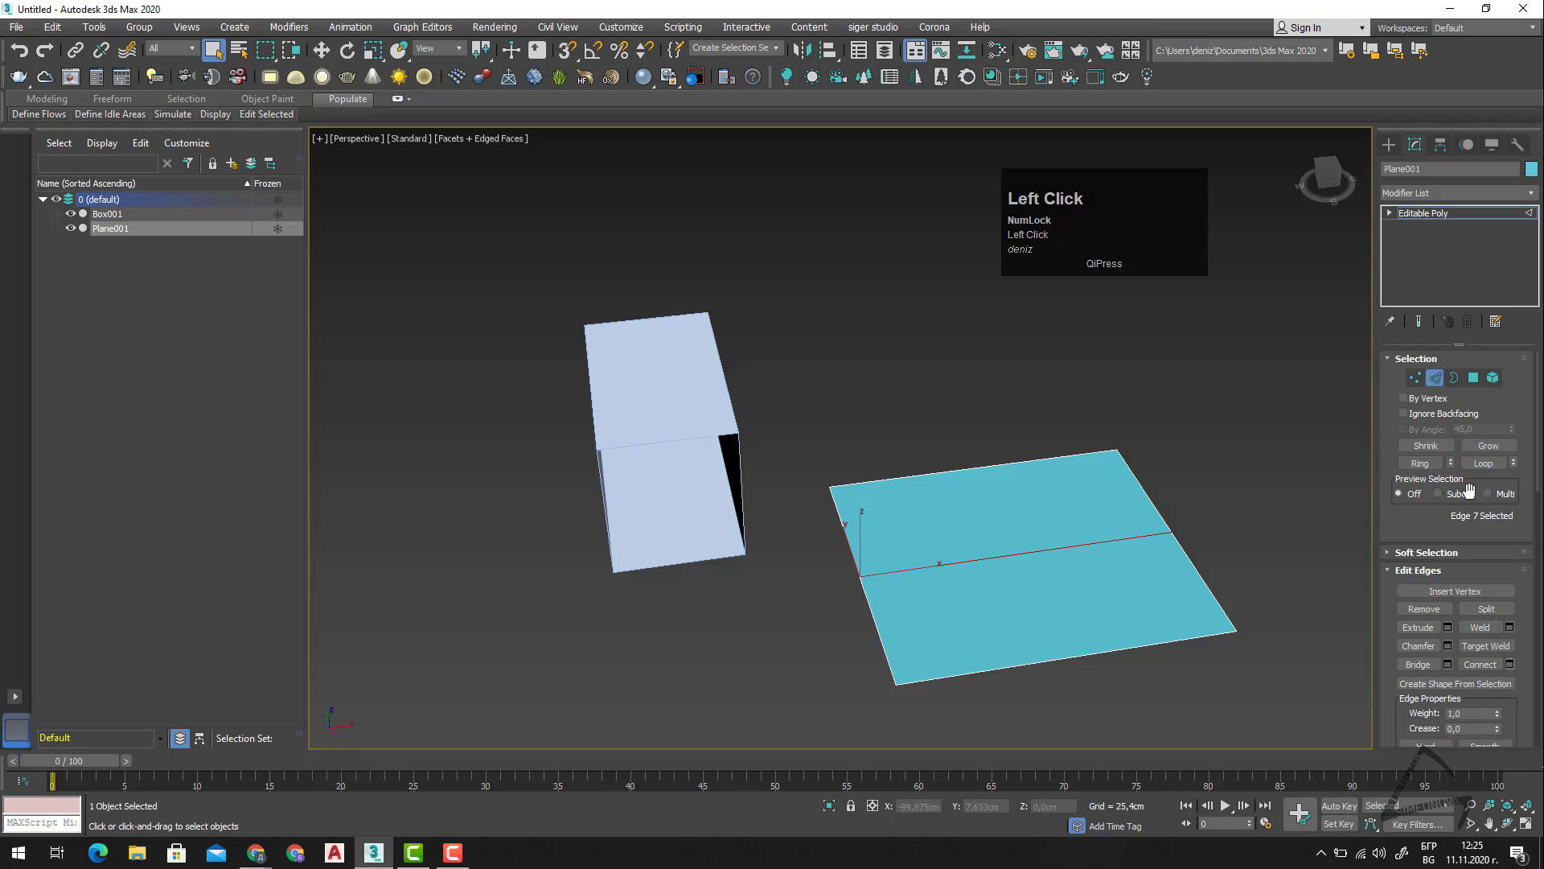
# Ring-select the edges parallel to the plane's near edge, and loop-select the edges along one divided side.
pyautogui.click(1132, 645)
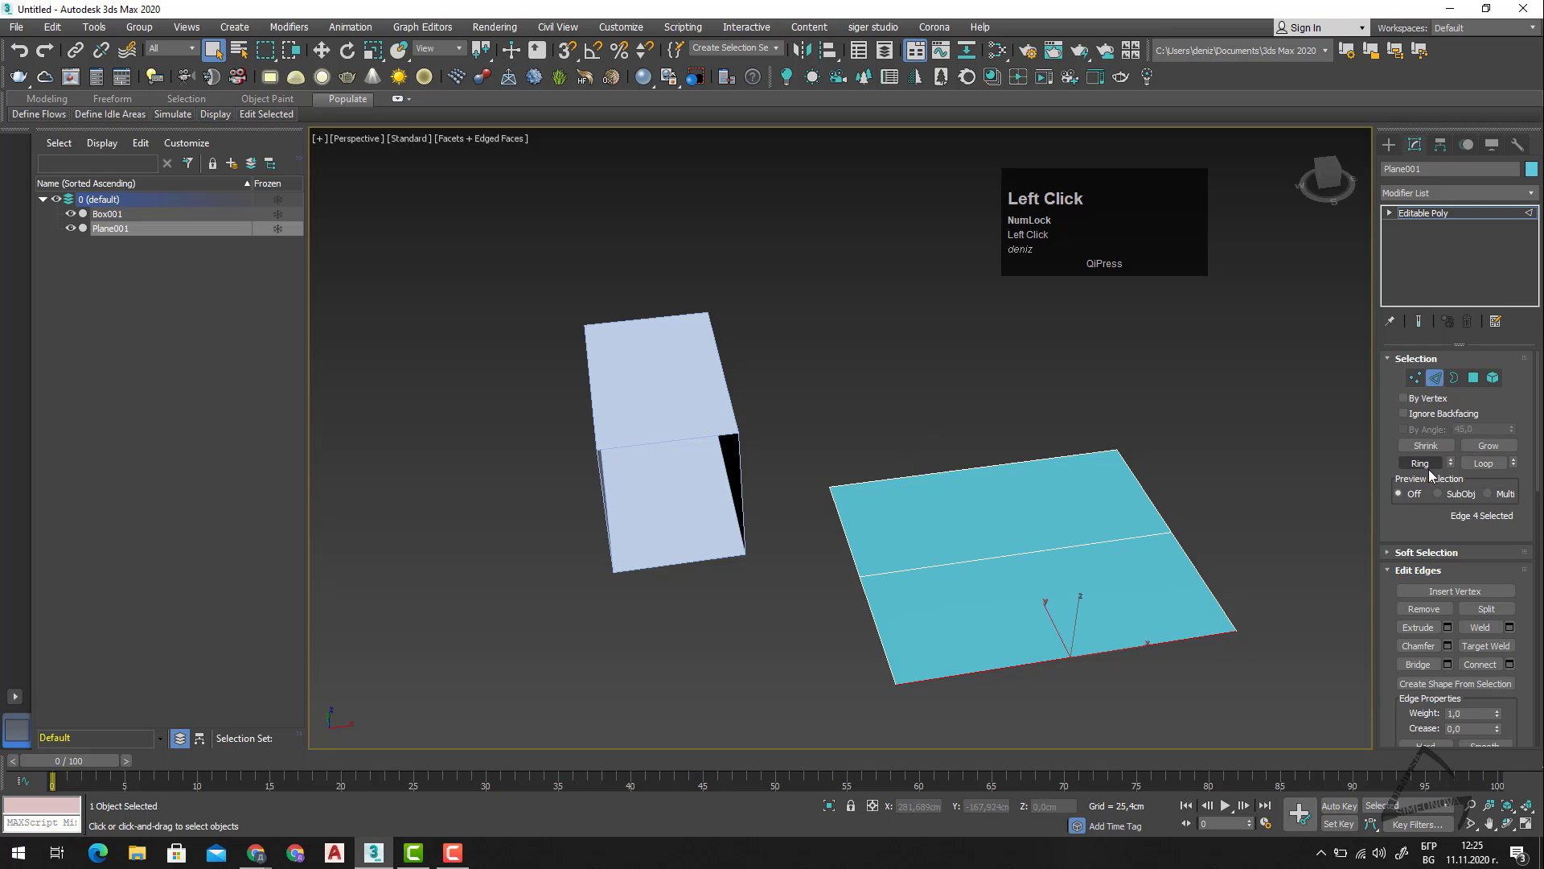
pyautogui.click(1420, 463)
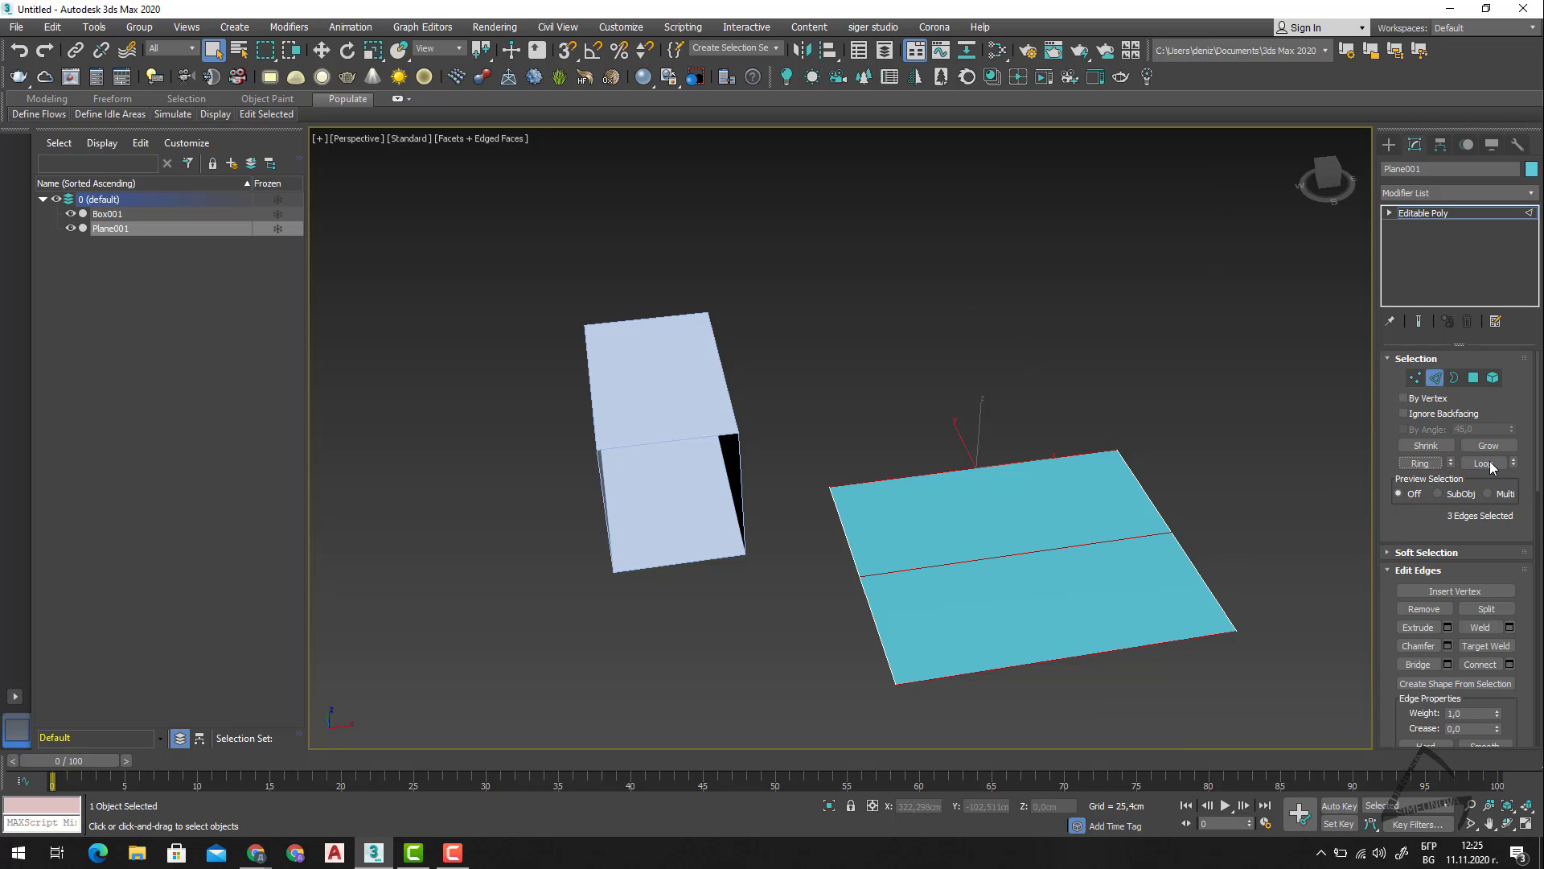
pyautogui.click(1194, 534)
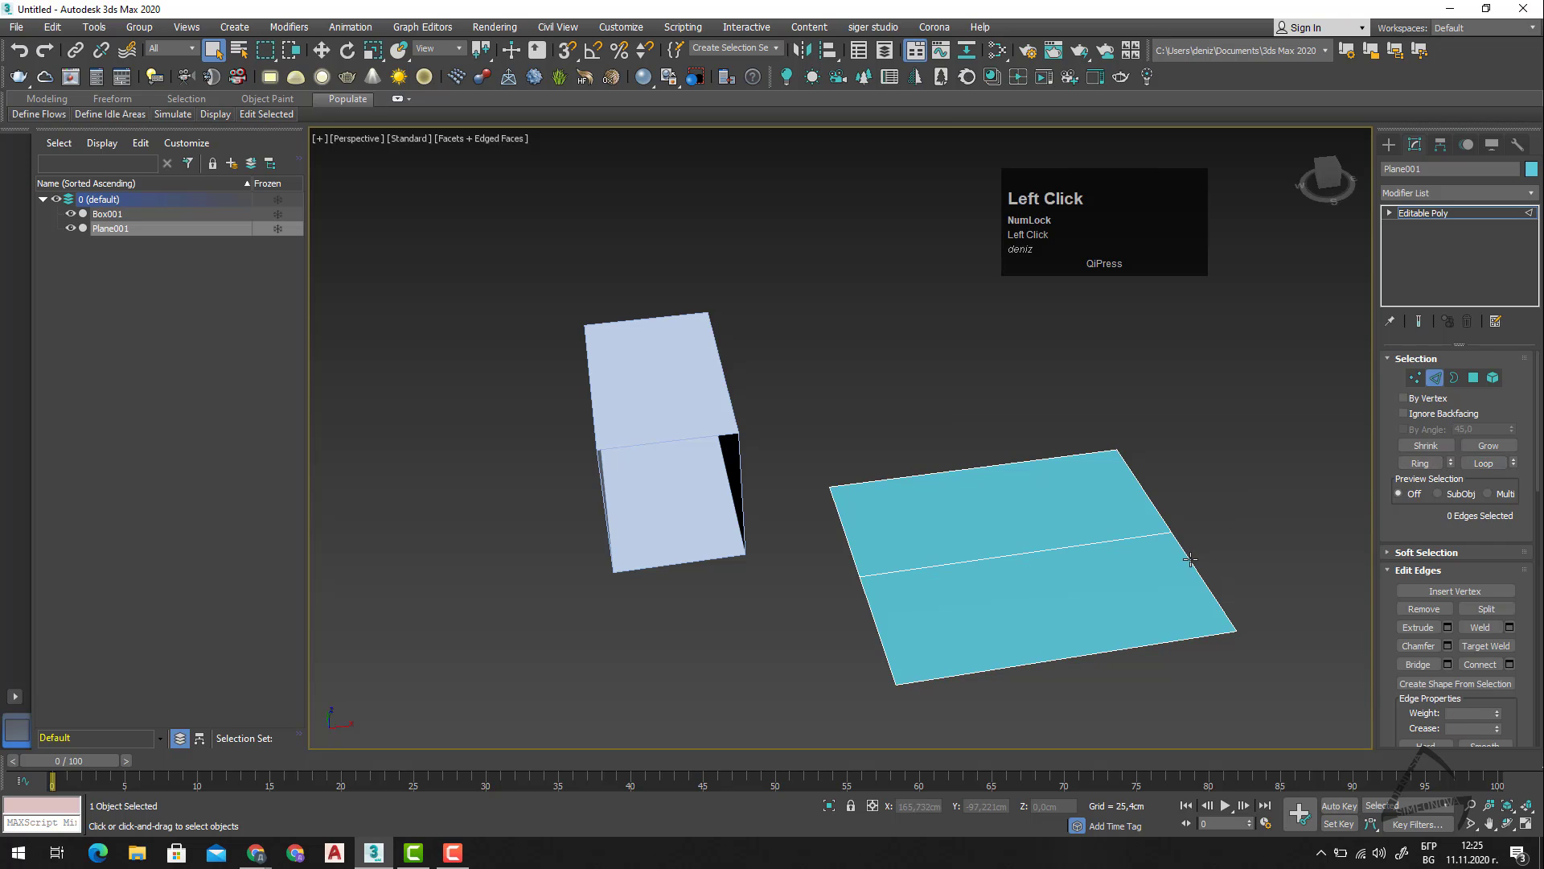
pyautogui.click(1190, 560)
pyautogui.click(1497, 466)
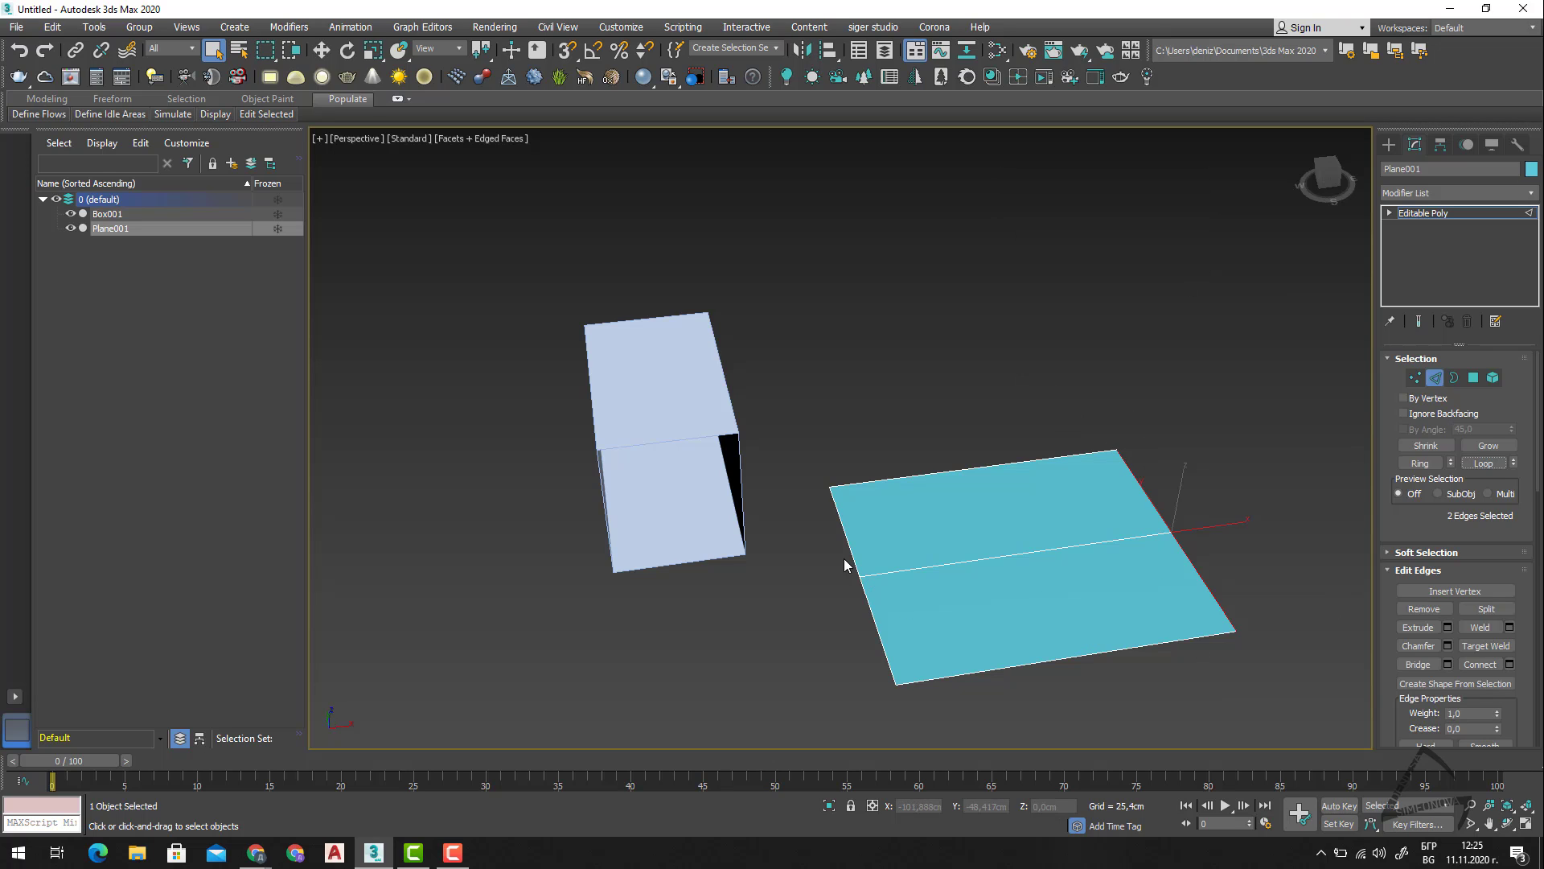
# Select the box, loop-select the edges around its open front, and leave its Edge level.
pyautogui.press('2')
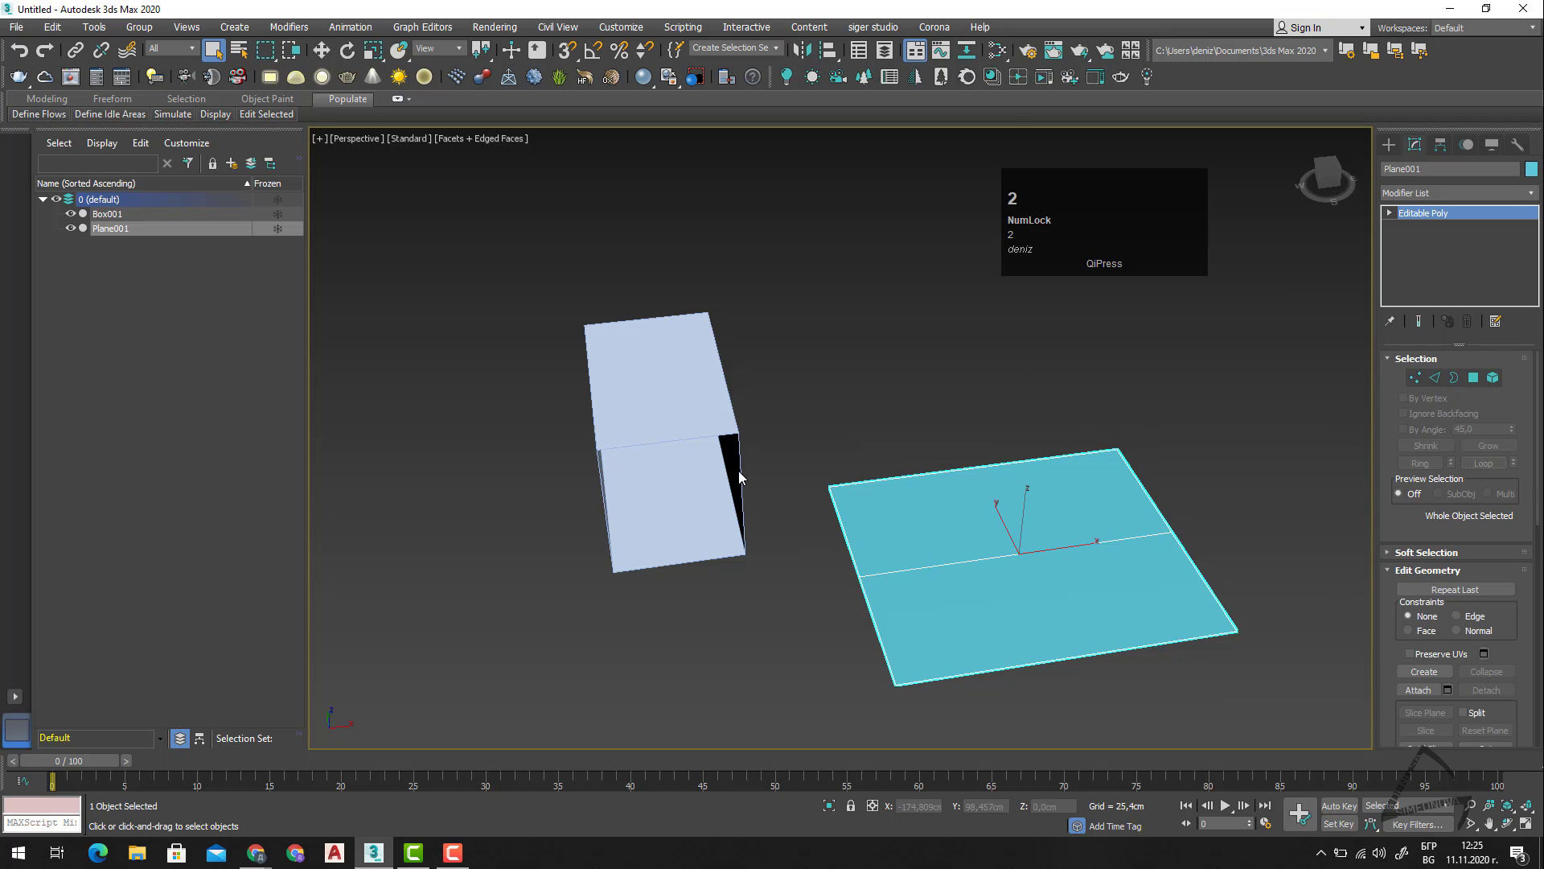
pyautogui.click(733, 466)
pyautogui.click(688, 473)
pyautogui.press('2')
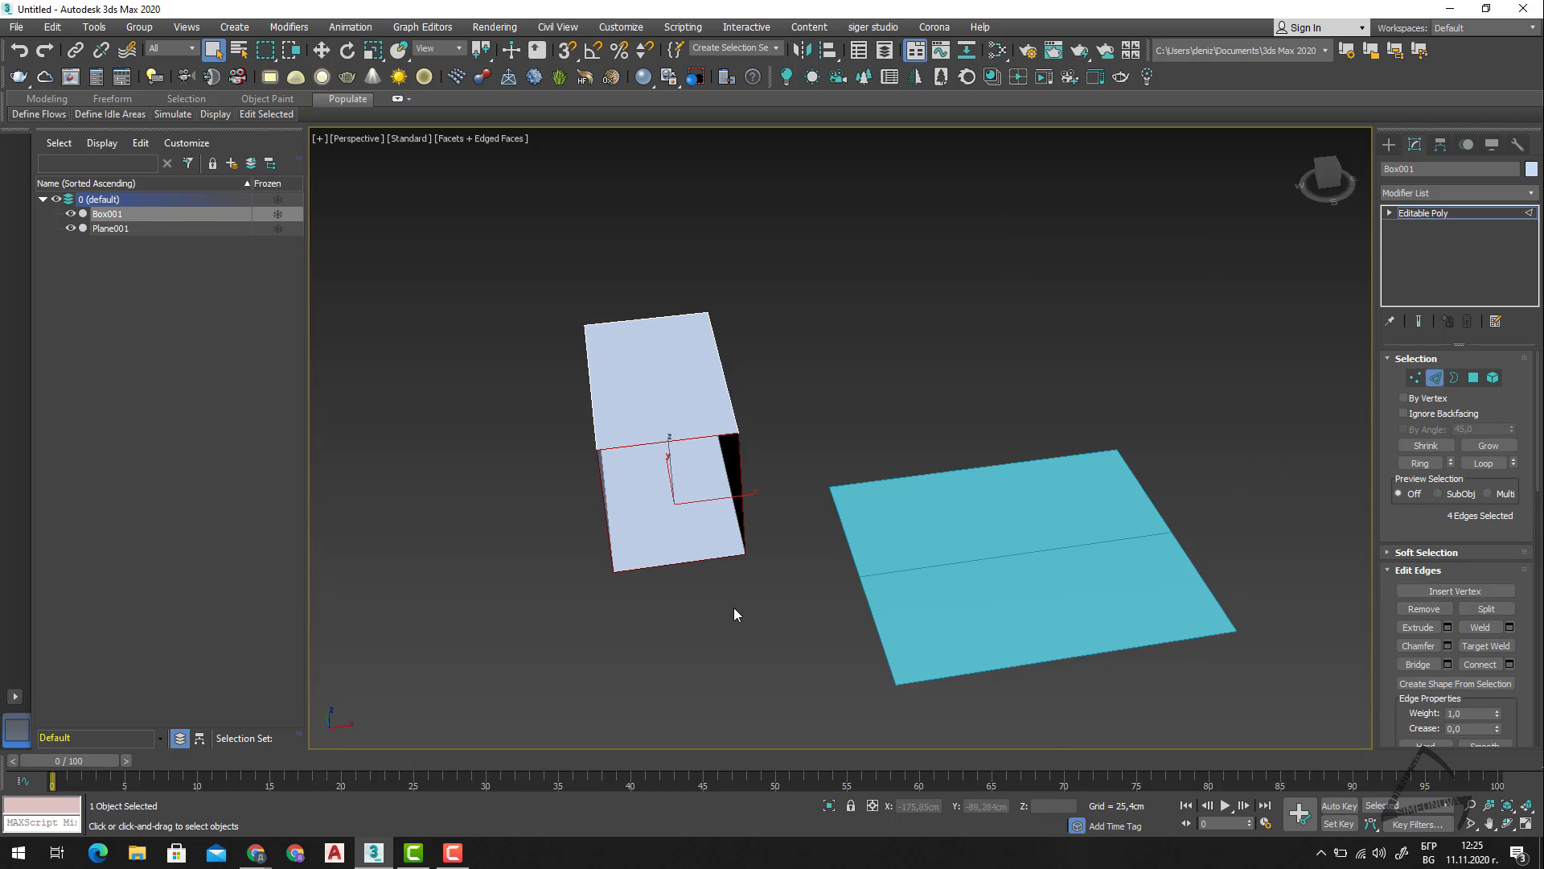
pyautogui.click(701, 559)
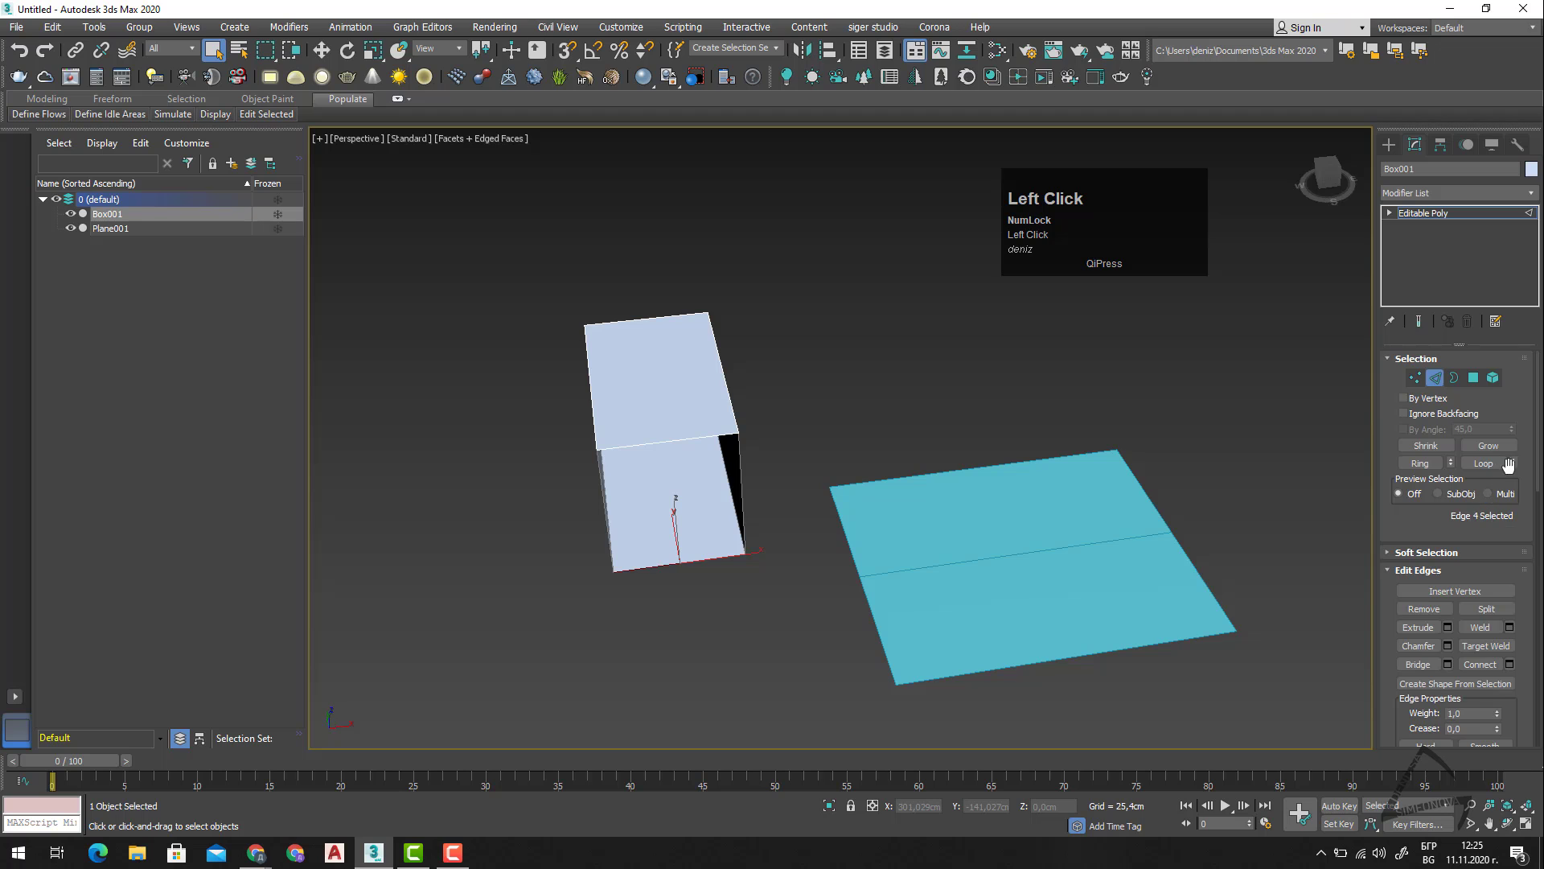
pyautogui.click(1484, 465)
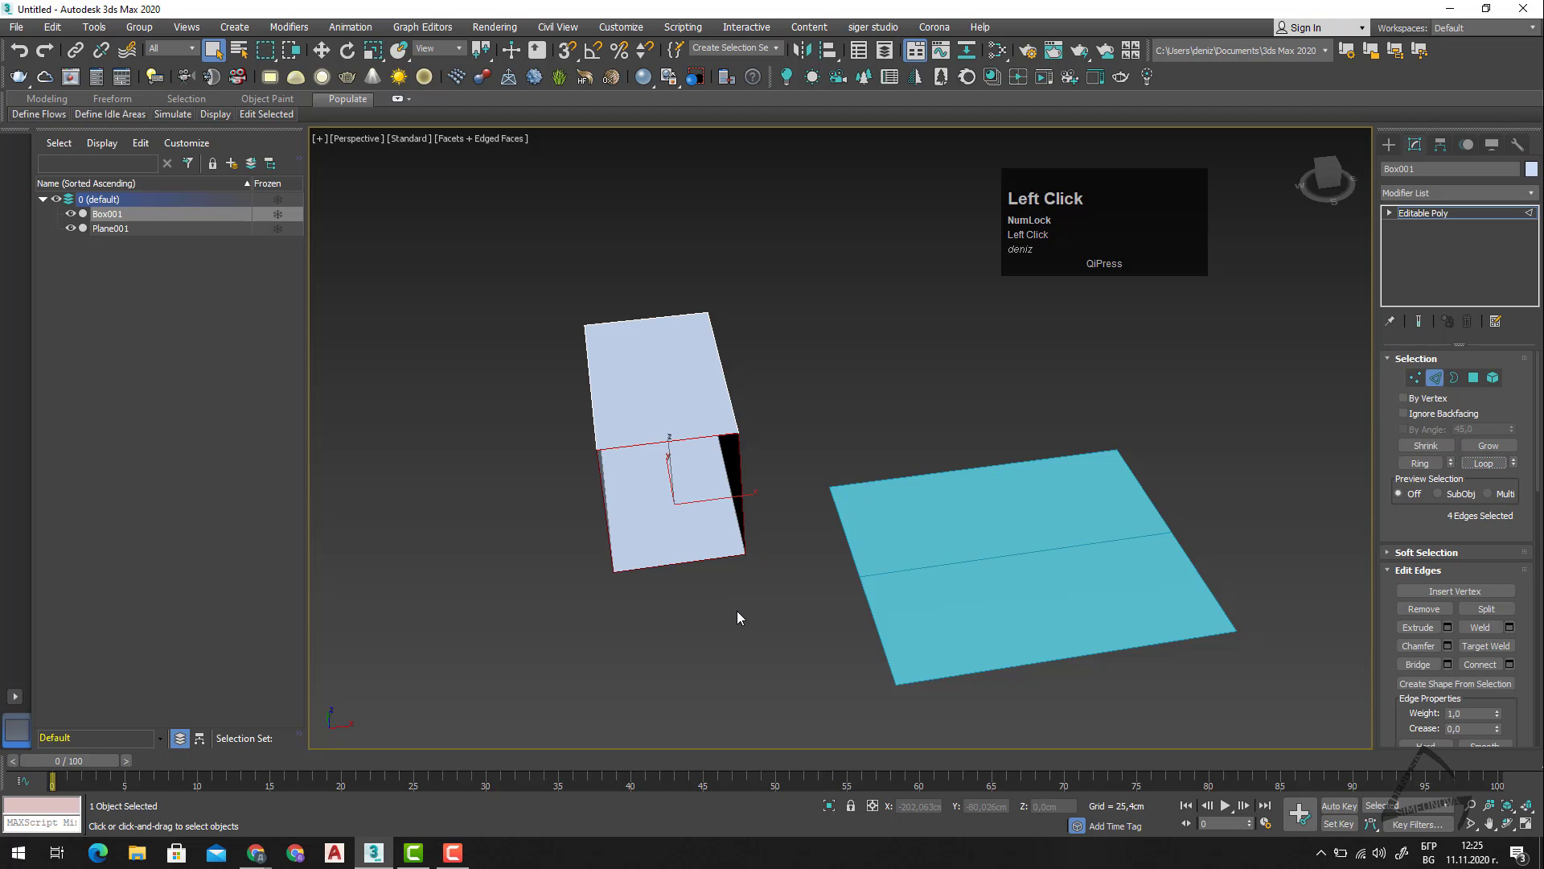
pyautogui.keyDown('alt'); pyautogui.moveTo(736, 611); pyautogui.dragTo(933, 596, button='middle'); pyautogui.keyUp('alt')
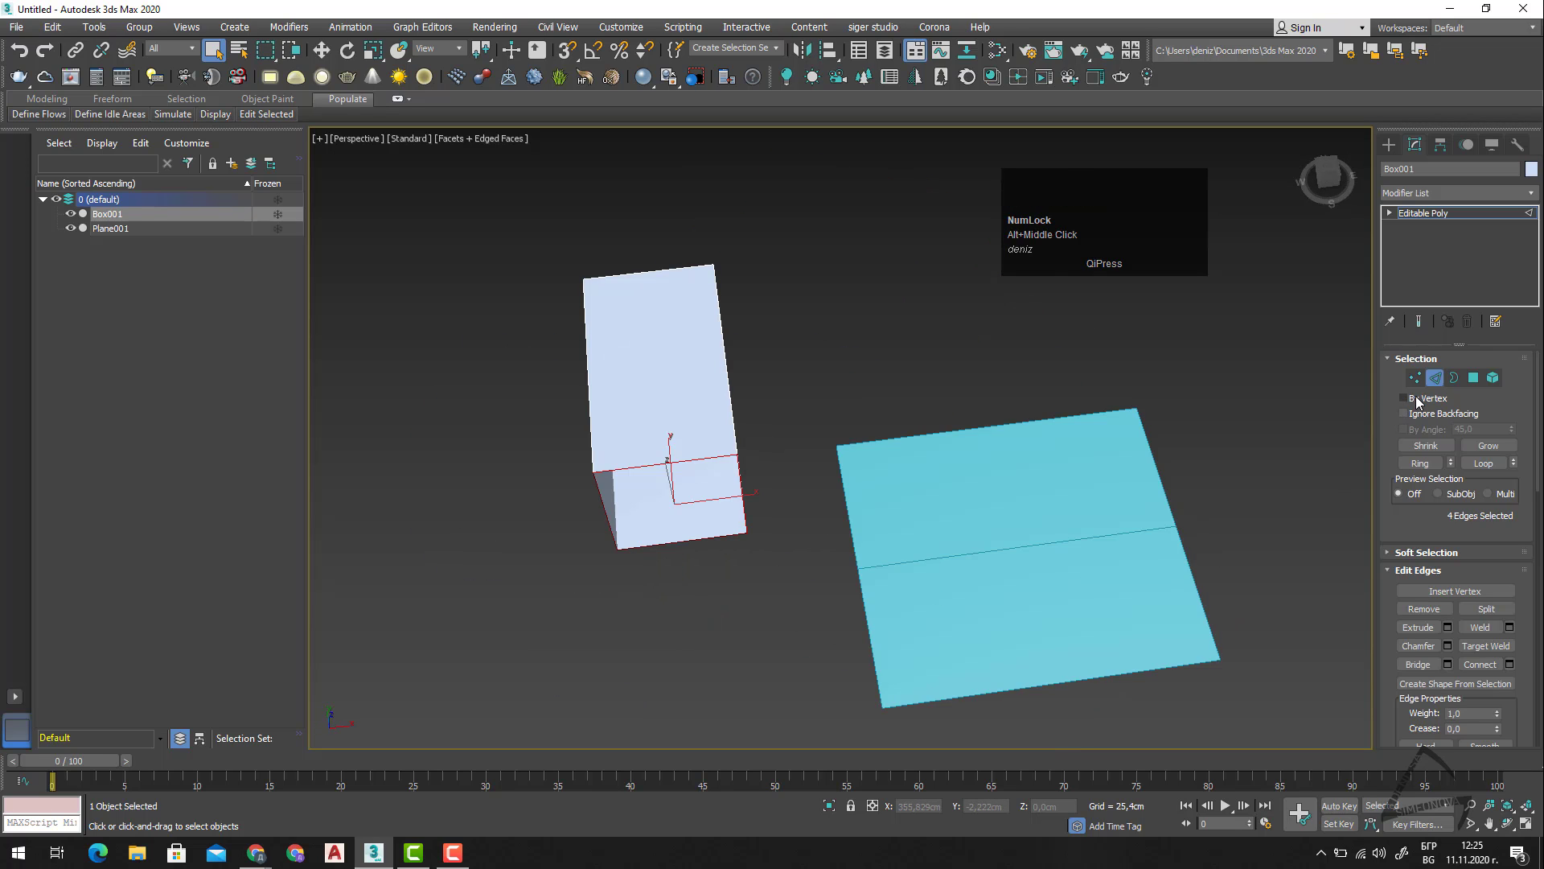
pyautogui.click(1434, 379)
# Select the plane and, at the Edge level, remove its middle edge together with the edge's vertices.
pyautogui.moveTo(1059, 562)
pyautogui.mouseDown(button='middle')
pyautogui.moveTo(1058, 576)
pyautogui.moveTo(1037, 541)
pyautogui.mouseUp(button='middle')
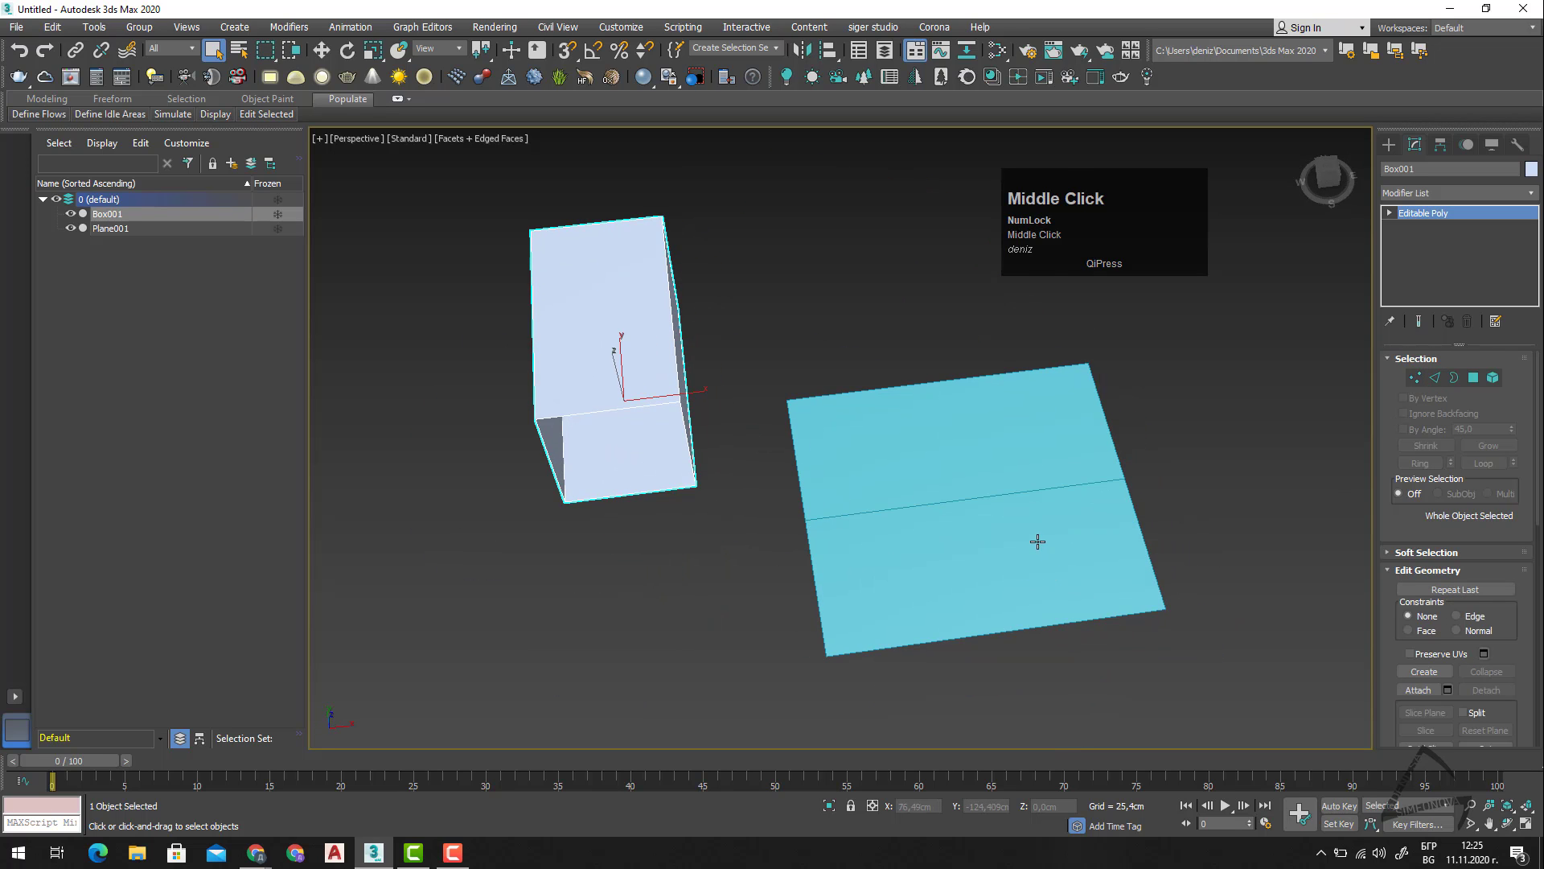
pyautogui.click(1038, 541)
pyautogui.press('2')
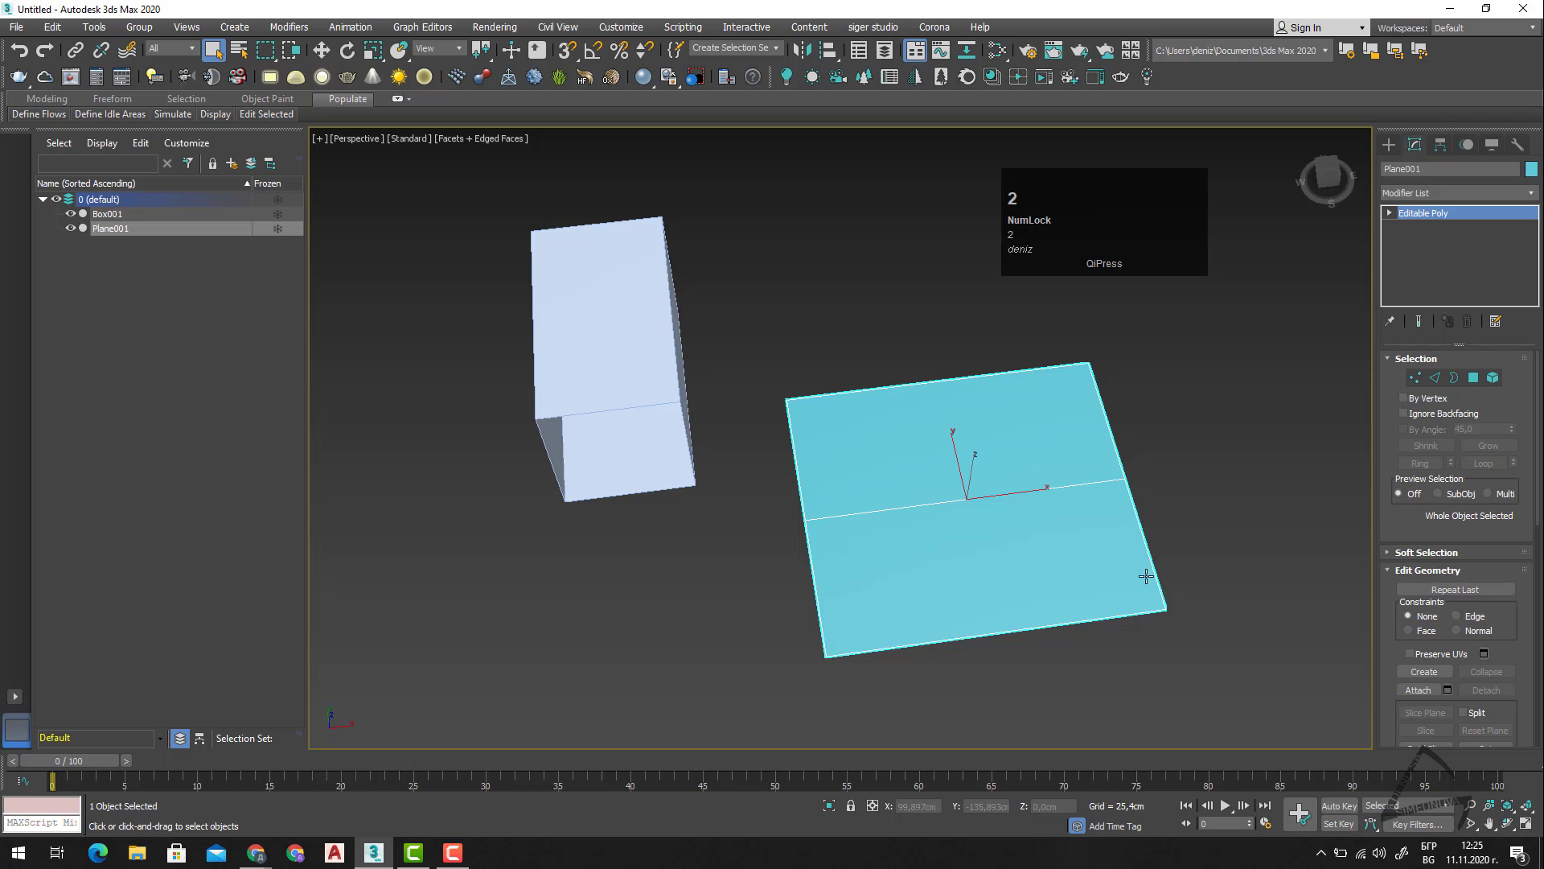
pyautogui.click(1153, 563)
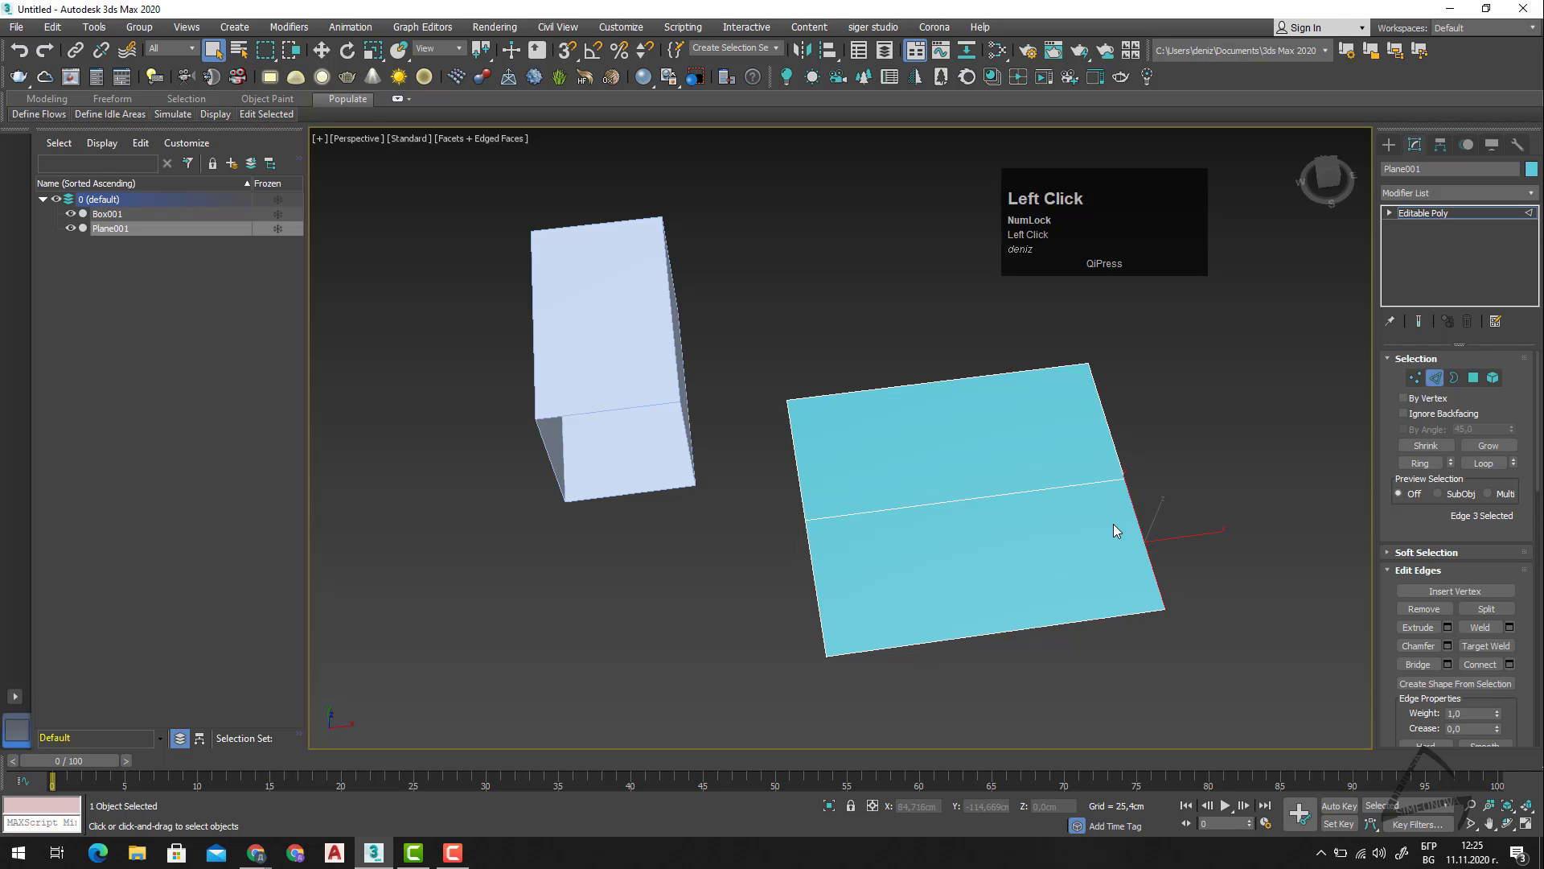
pyautogui.click(1194, 497)
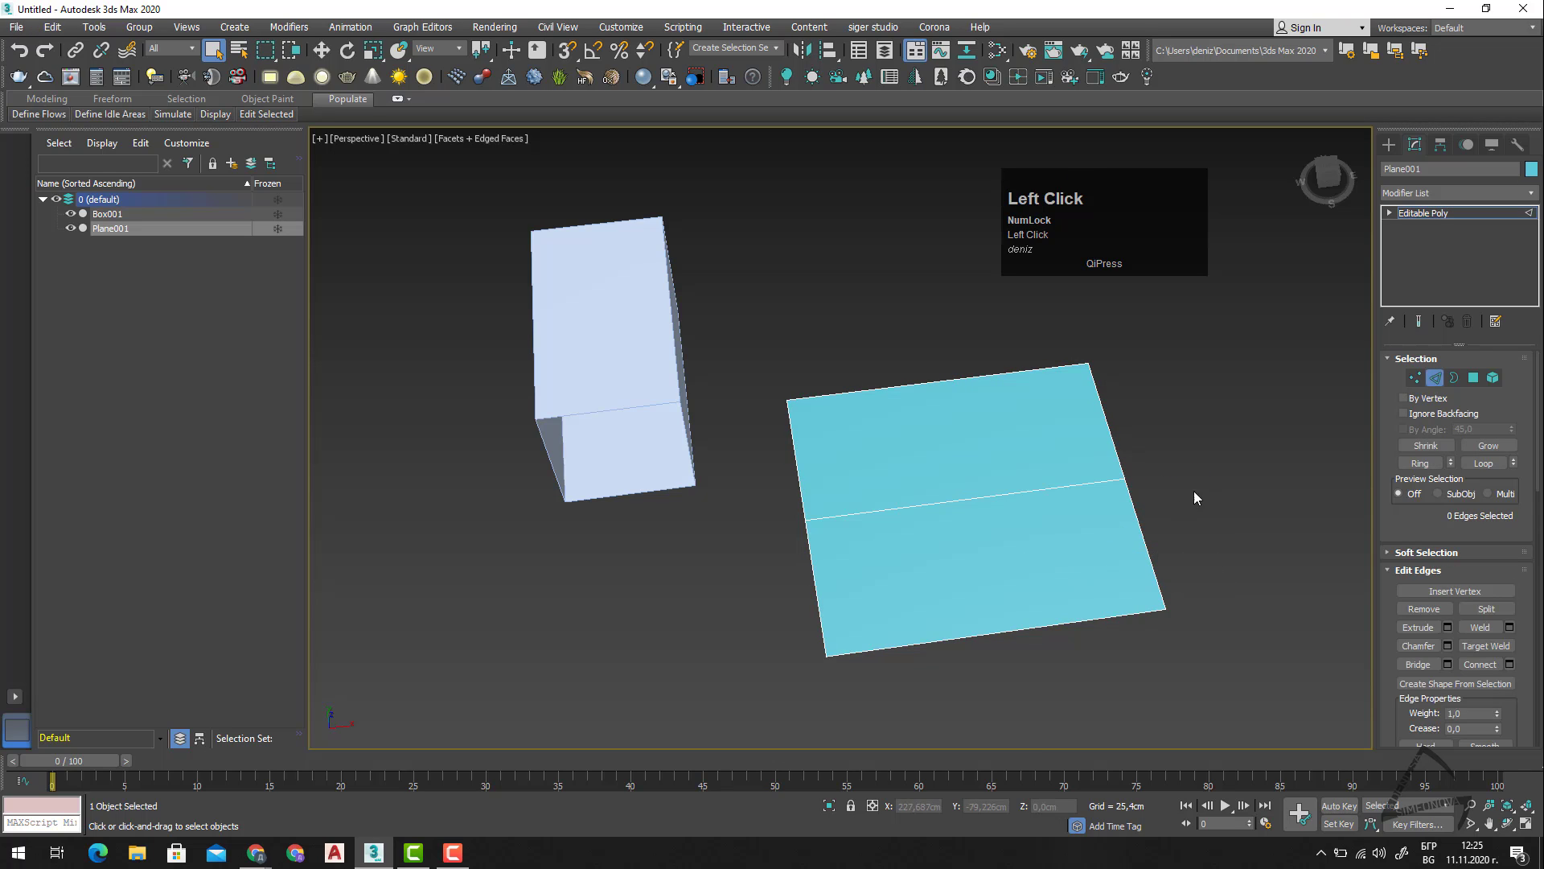
pyautogui.click(965, 502)
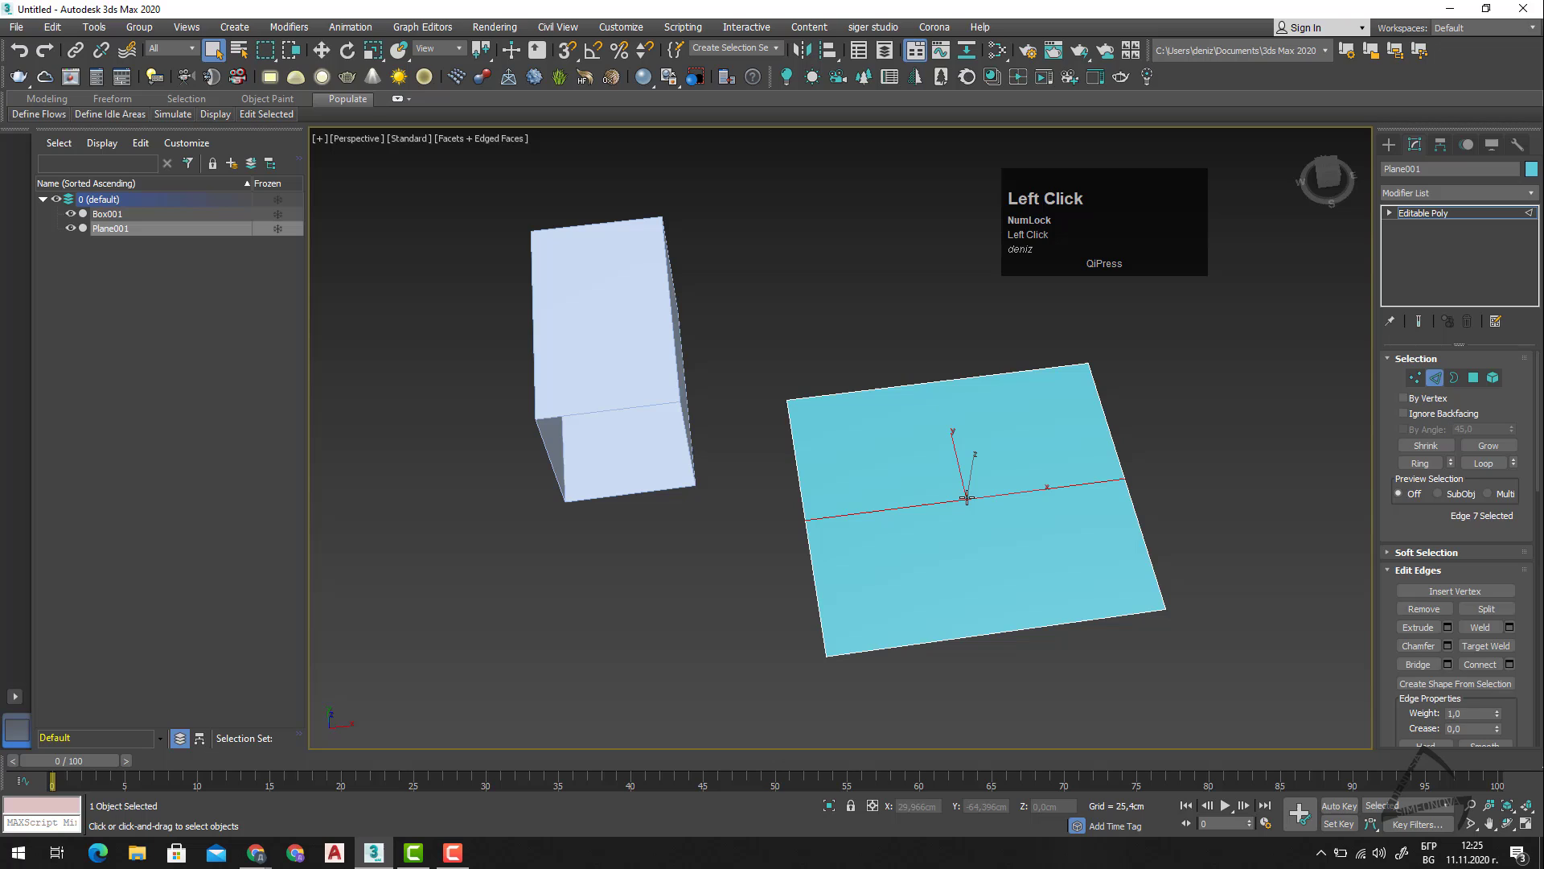
pyautogui.keyDown('ctrl'); pyautogui.click(1423, 609); pyautogui.keyUp('ctrl')
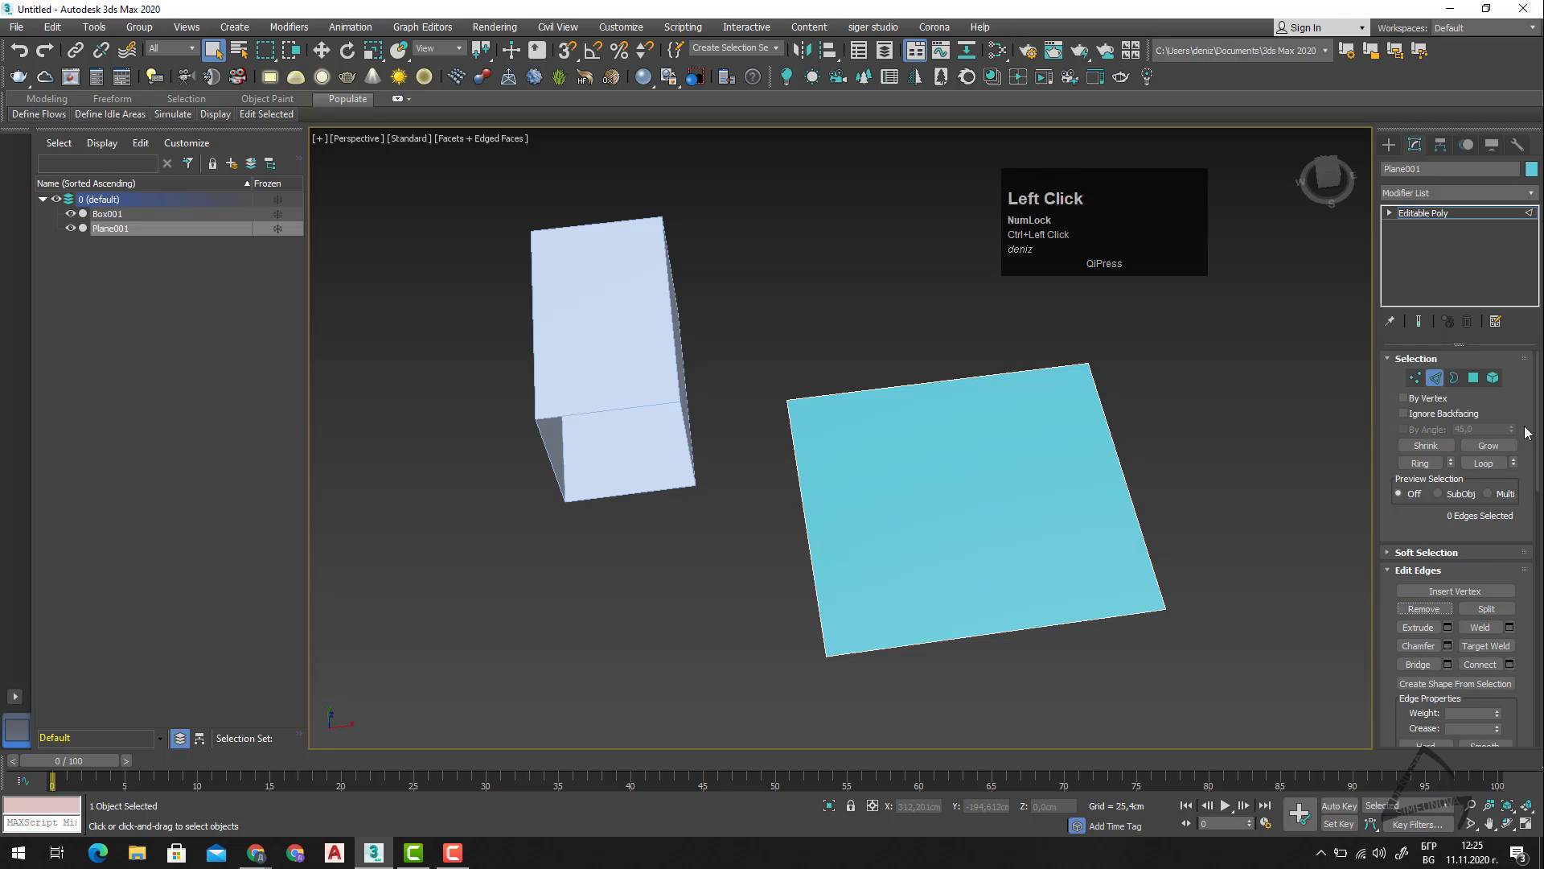
# Select the plane's two opposite side edges and set the Connect Edges segments to 3.
pyautogui.moveTo(1045, 531); pyautogui.dragTo(1073, 547, button='middle')
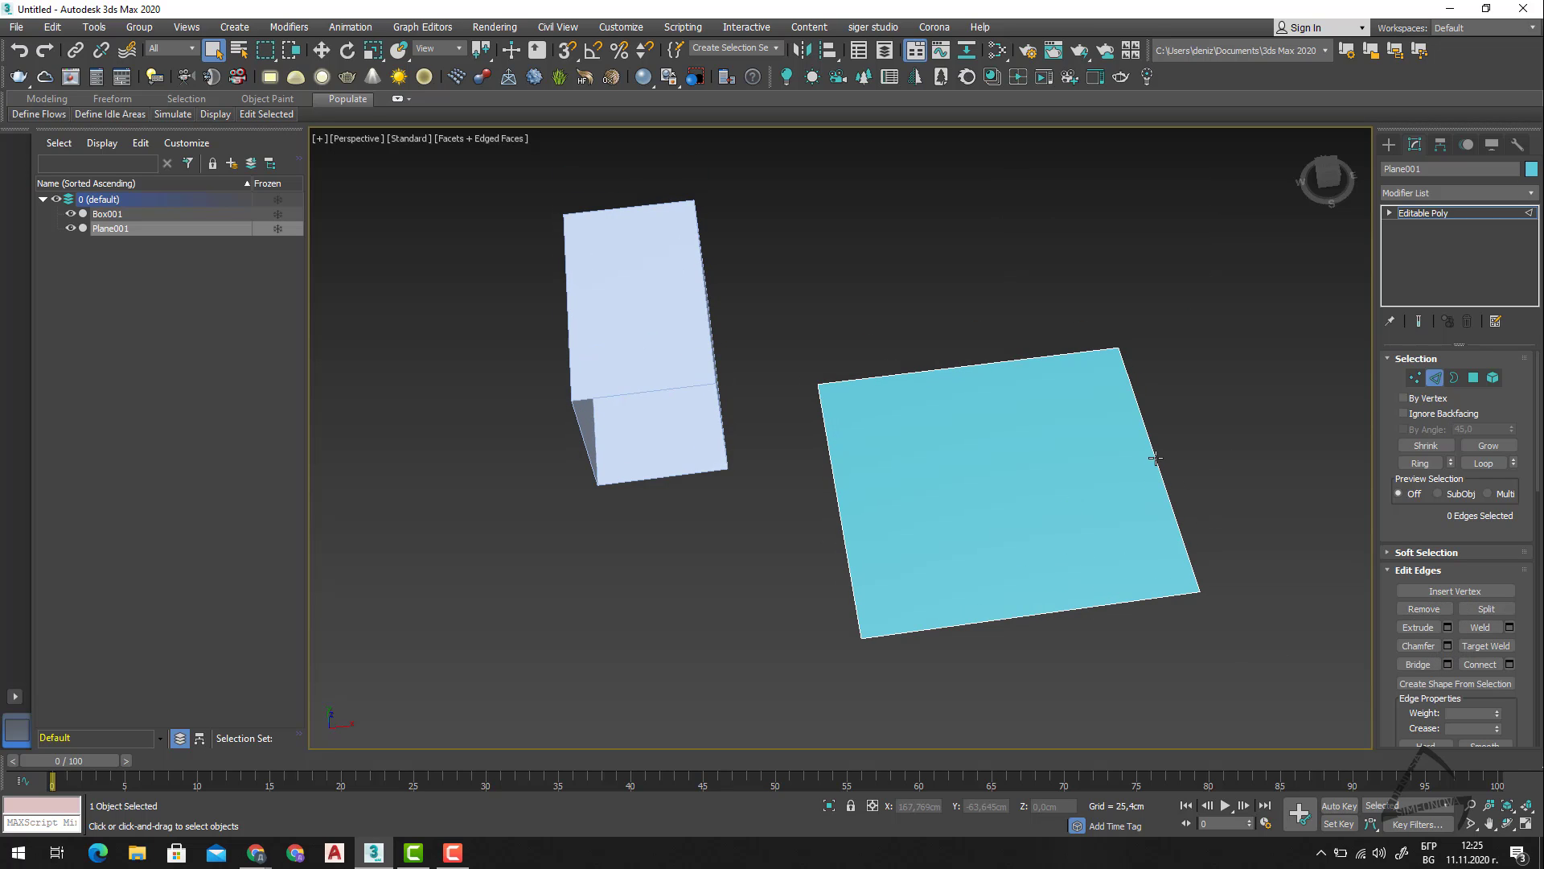
pyautogui.moveTo(1142, 446); pyautogui.dragTo(796, 532)
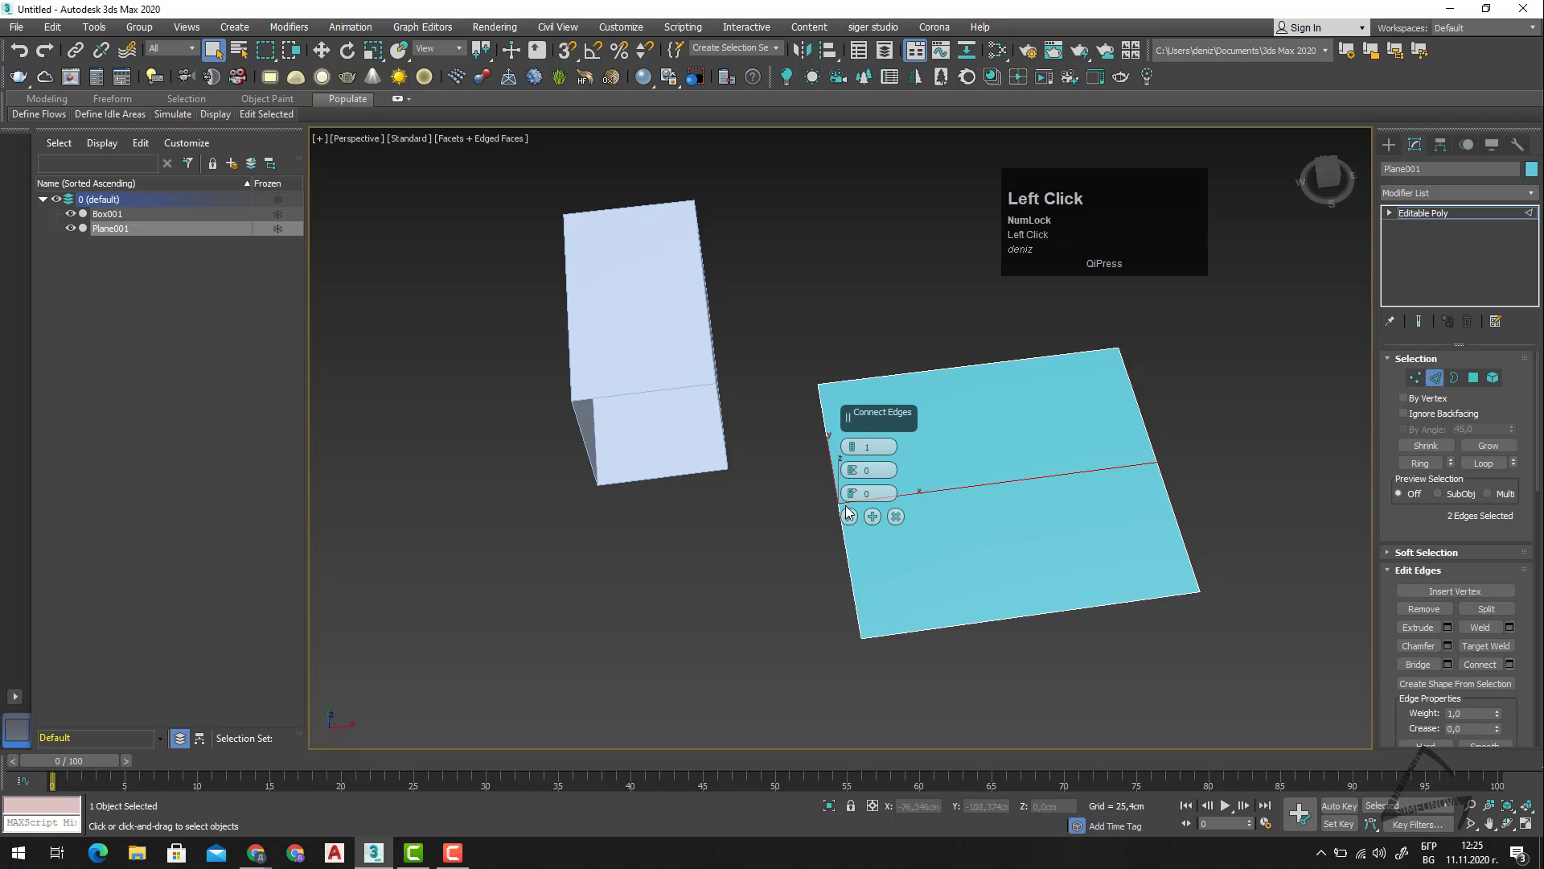
pyautogui.moveTo(854, 449); pyautogui.dragTo(852, 441)
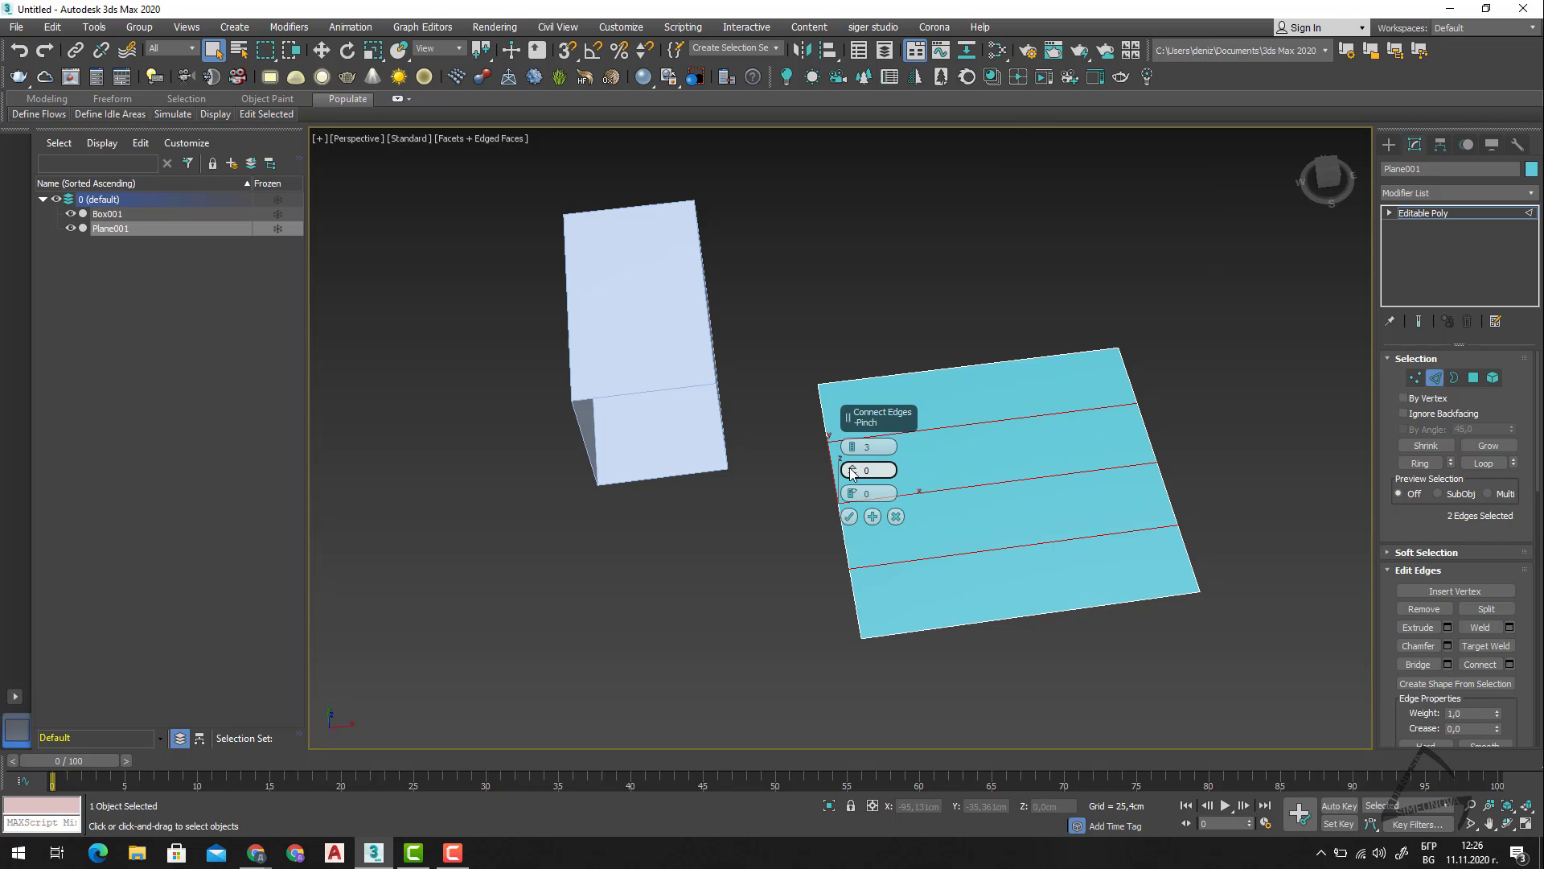
# Try a pinch of 13 and a slide of 8 for the connecting edges, and reset both to 0.
pyautogui.moveTo(852, 472); pyautogui.dragTo(883, 428)
pyautogui.rightClick(883, 428)
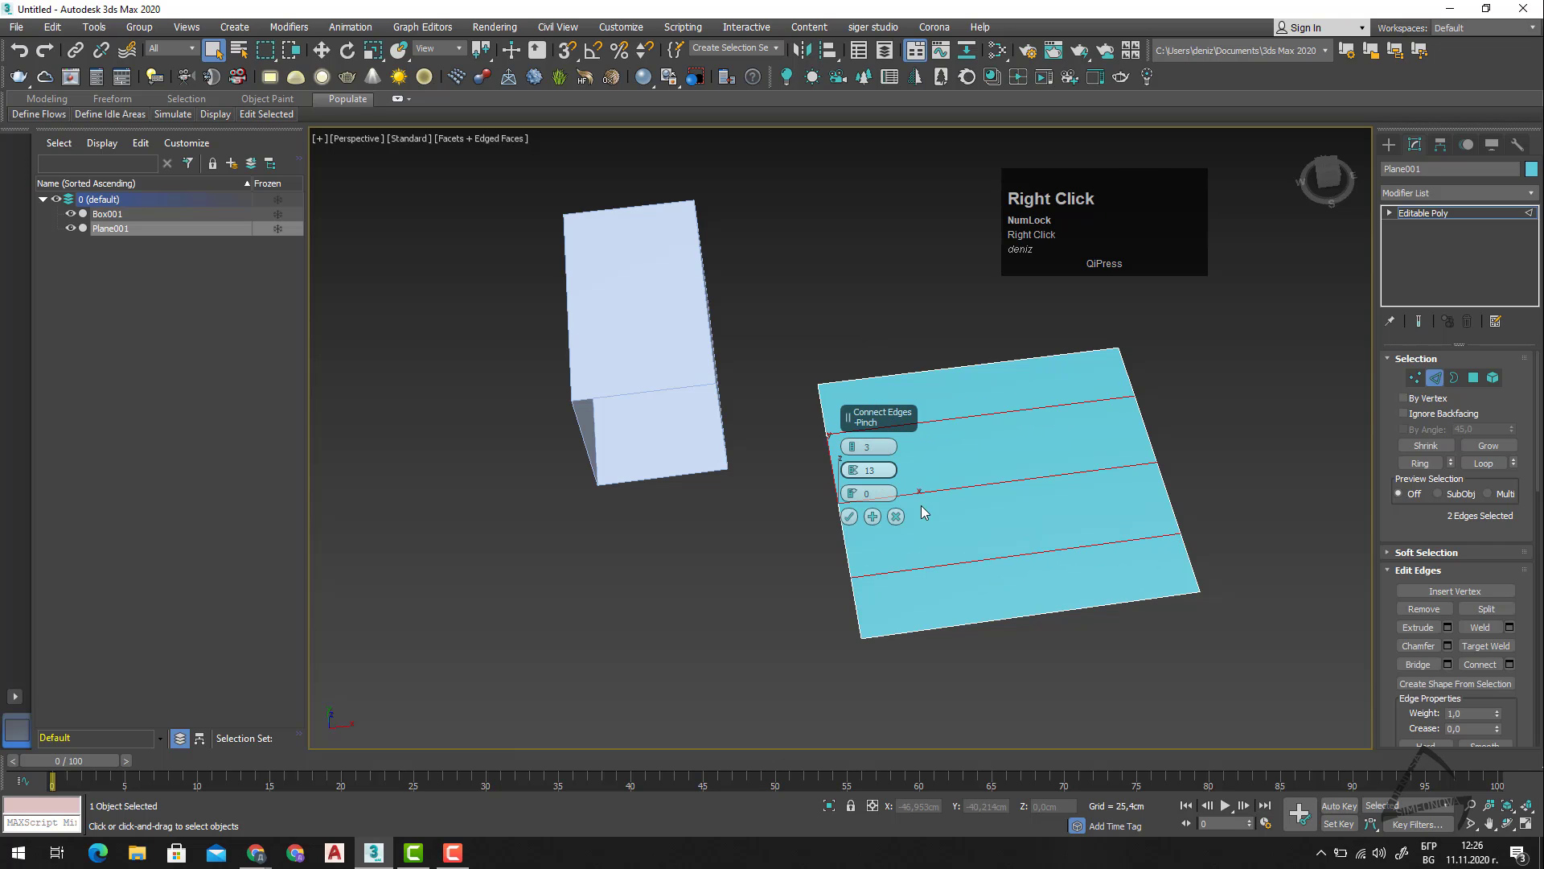
pyautogui.moveTo(850, 492); pyautogui.dragTo(867, 464)
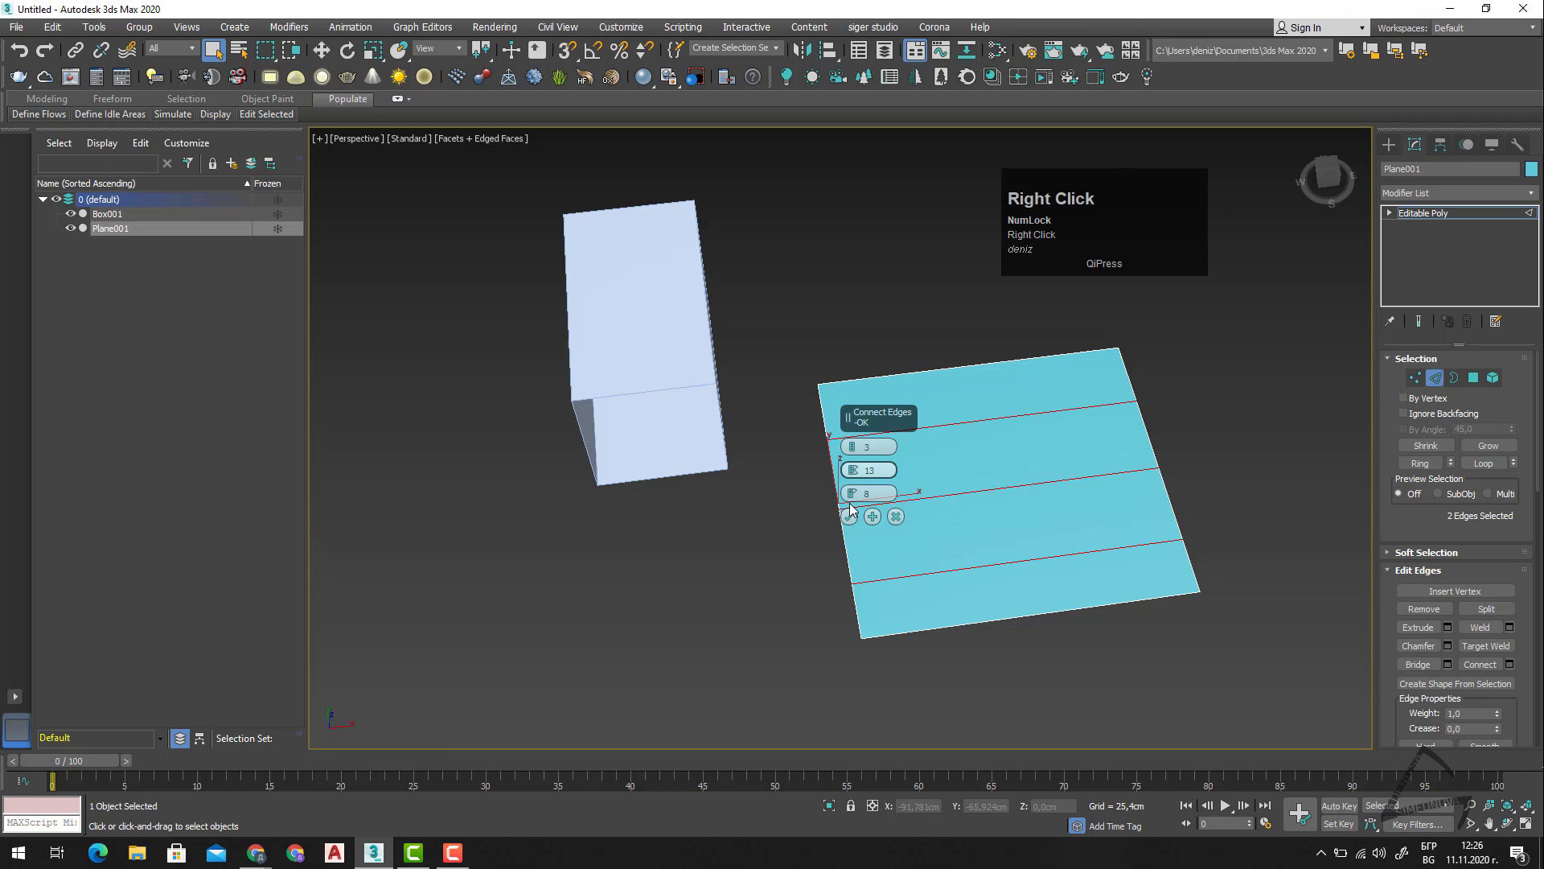
pyautogui.rightClick(854, 493)
pyautogui.rightClick(857, 472)
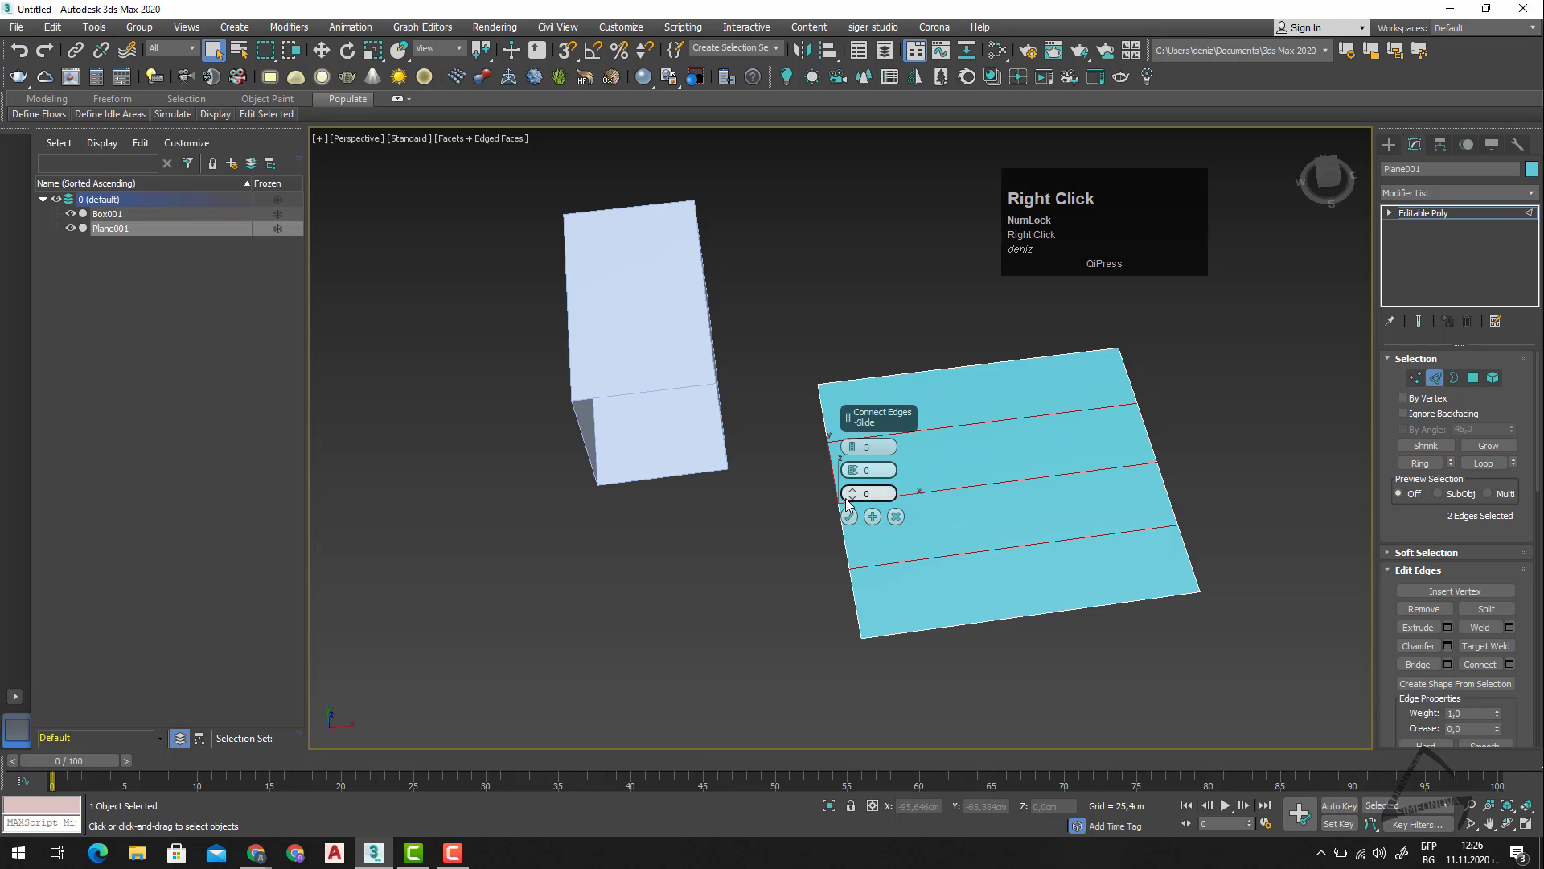
# Try varying the segment count, apply the 3-segment connection with Apply and Continue, and cancel the Connect Edges settings.
pyautogui.click(854, 442)
pyautogui.moveTo(855, 434); pyautogui.dragTo(862, 562)
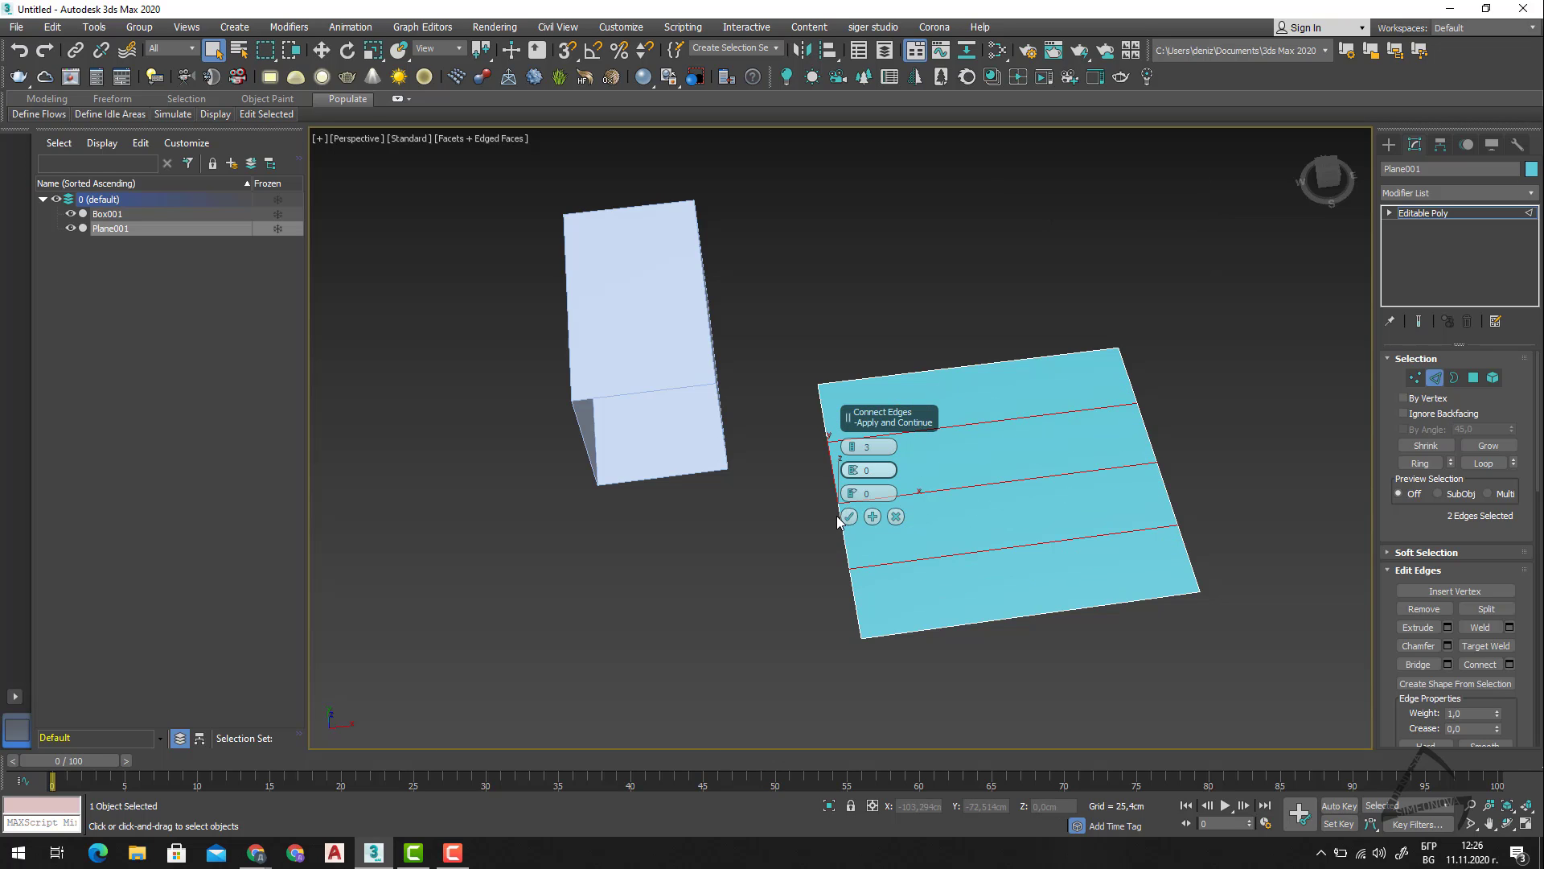
pyautogui.click(872, 517)
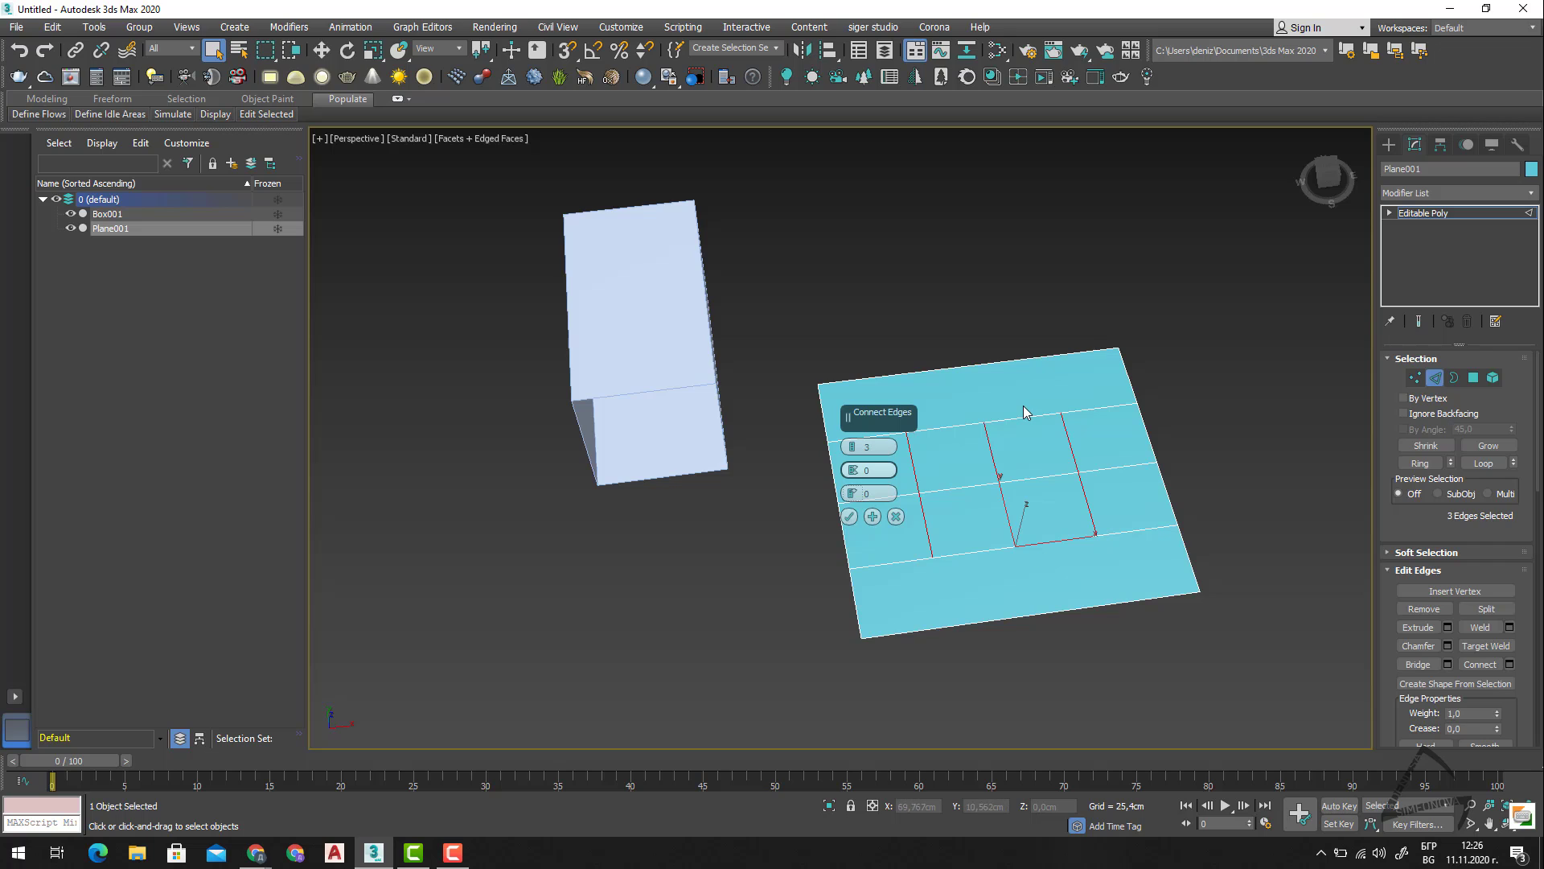
pyautogui.click(896, 517)
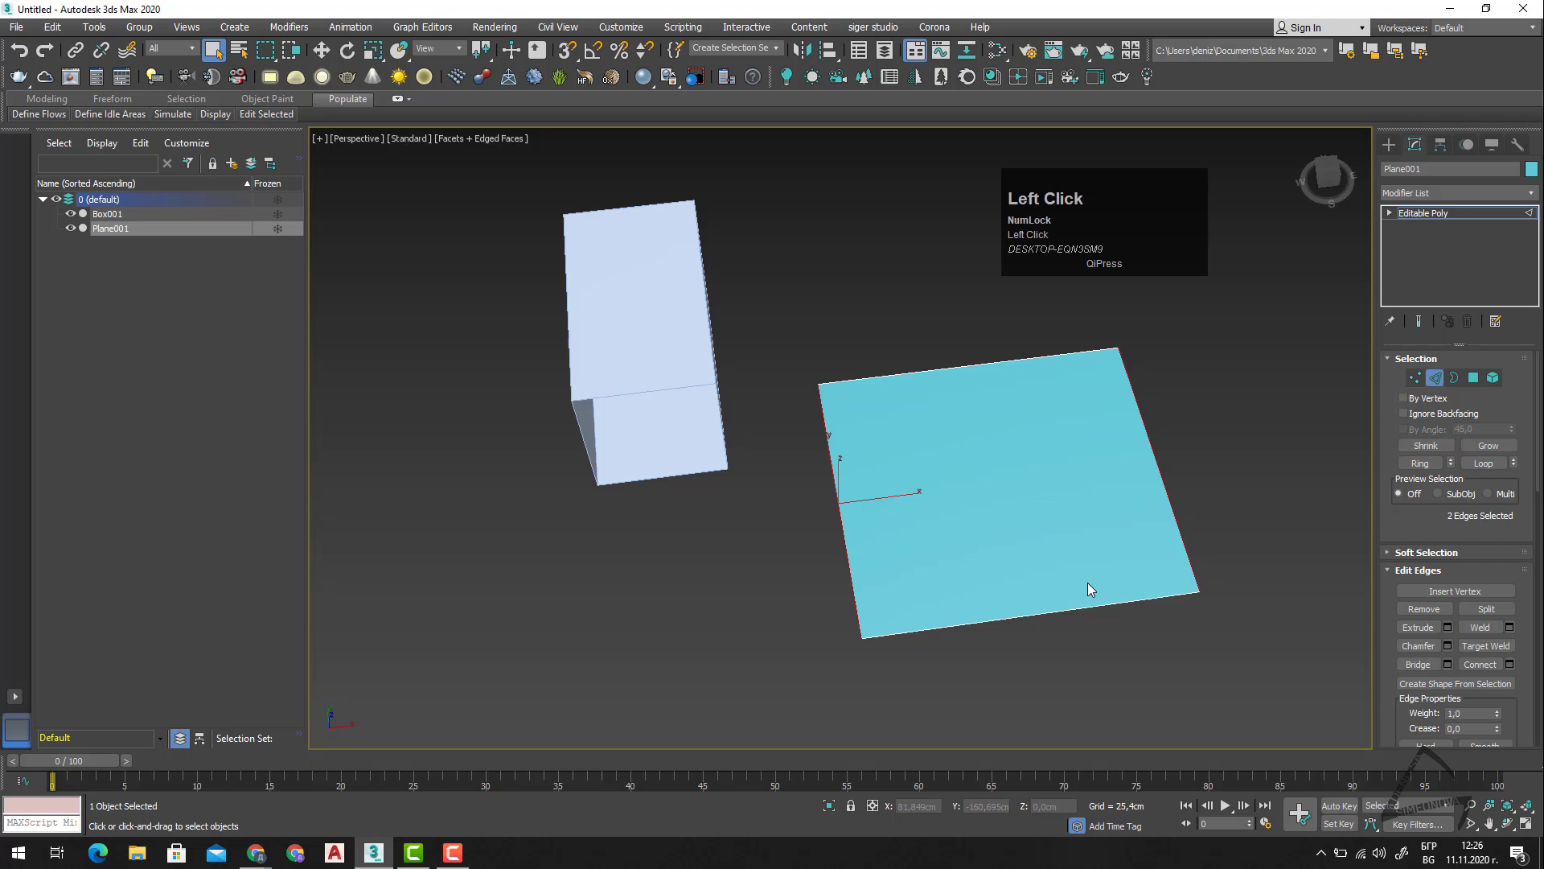
# Connect the plane's two side edges using the stored 3-segment settings, and clear the edge selection.
pyautogui.click(1480, 664)
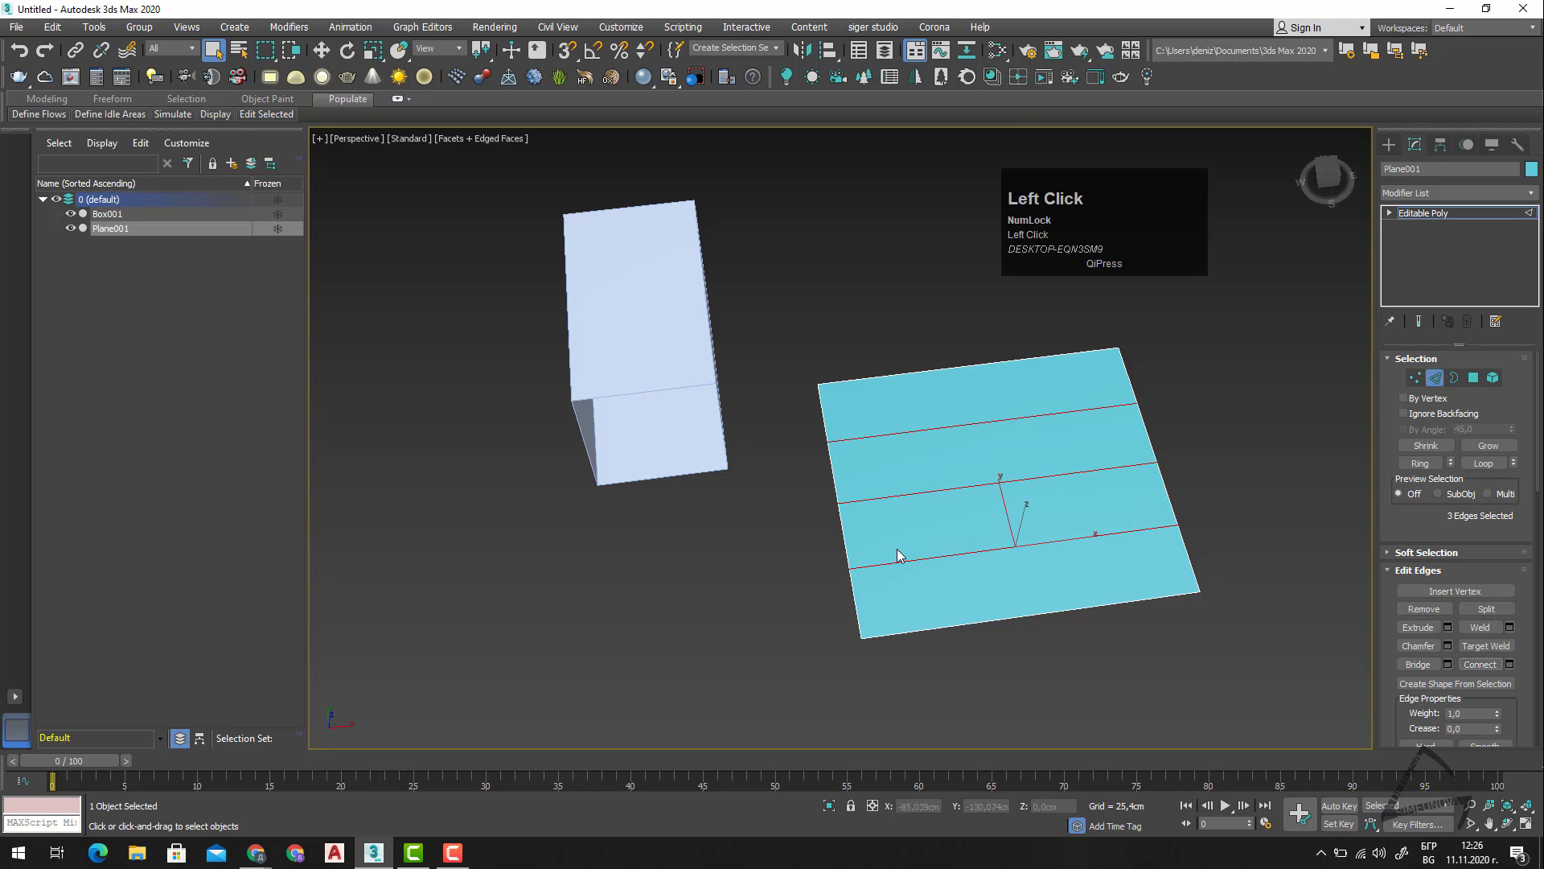
pyautogui.click(1104, 631)
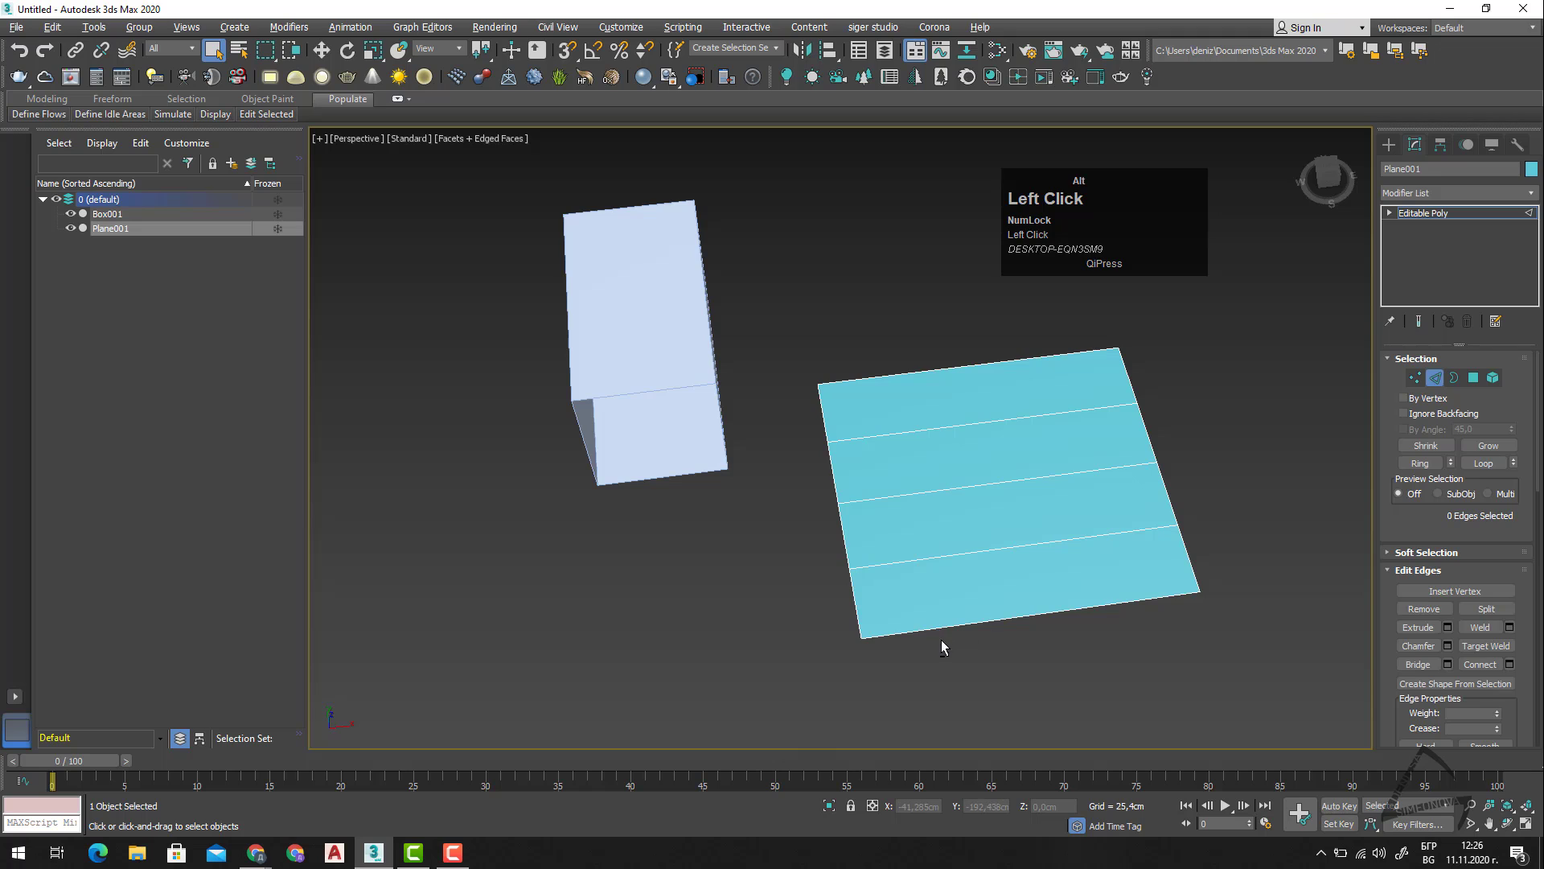
# Select all of the plane's edges with a selection window, and switch to the Vertex level.
pyautogui.keyDown('alt'); pyautogui.moveTo(941, 640); pyautogui.dragTo(981, 650, button='middle'); pyautogui.keyUp('alt')
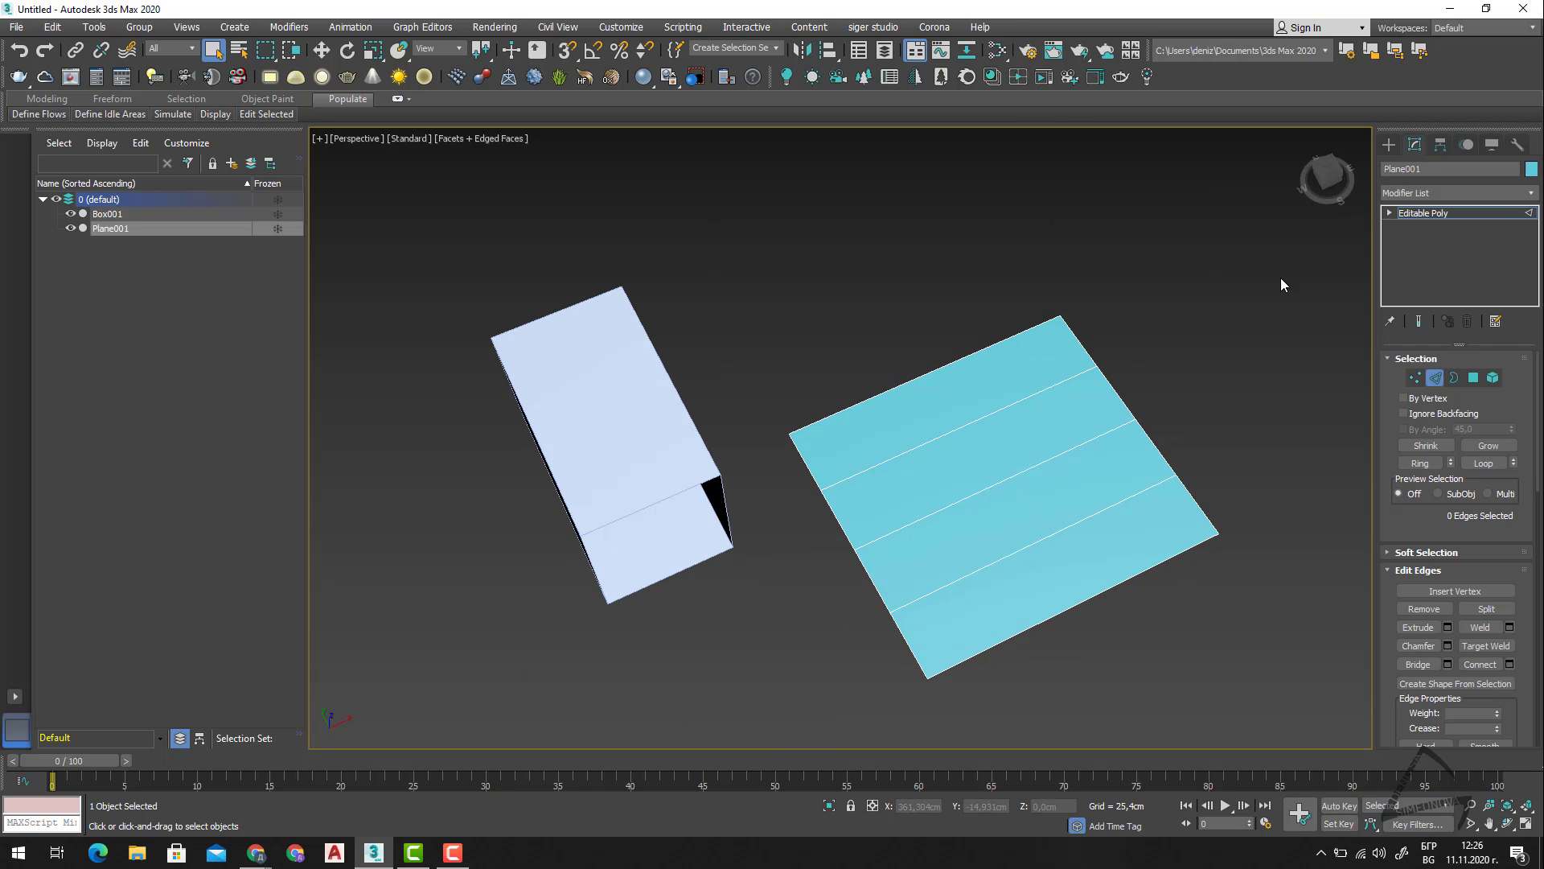
pyautogui.moveTo(1279, 275); pyautogui.dragTo(779, 722)
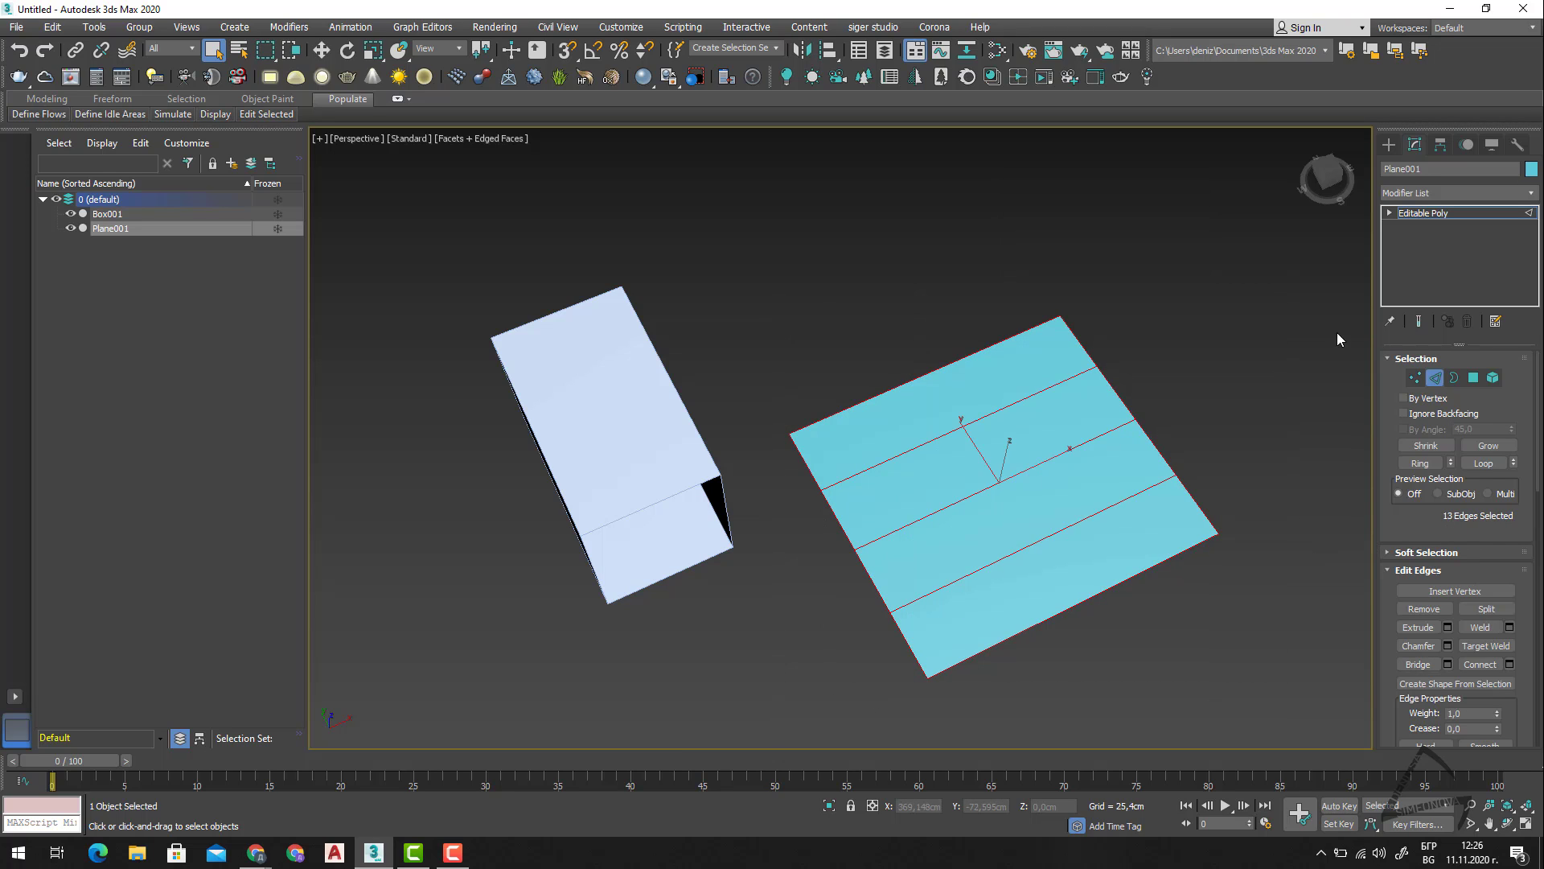
pyautogui.click(1417, 380)
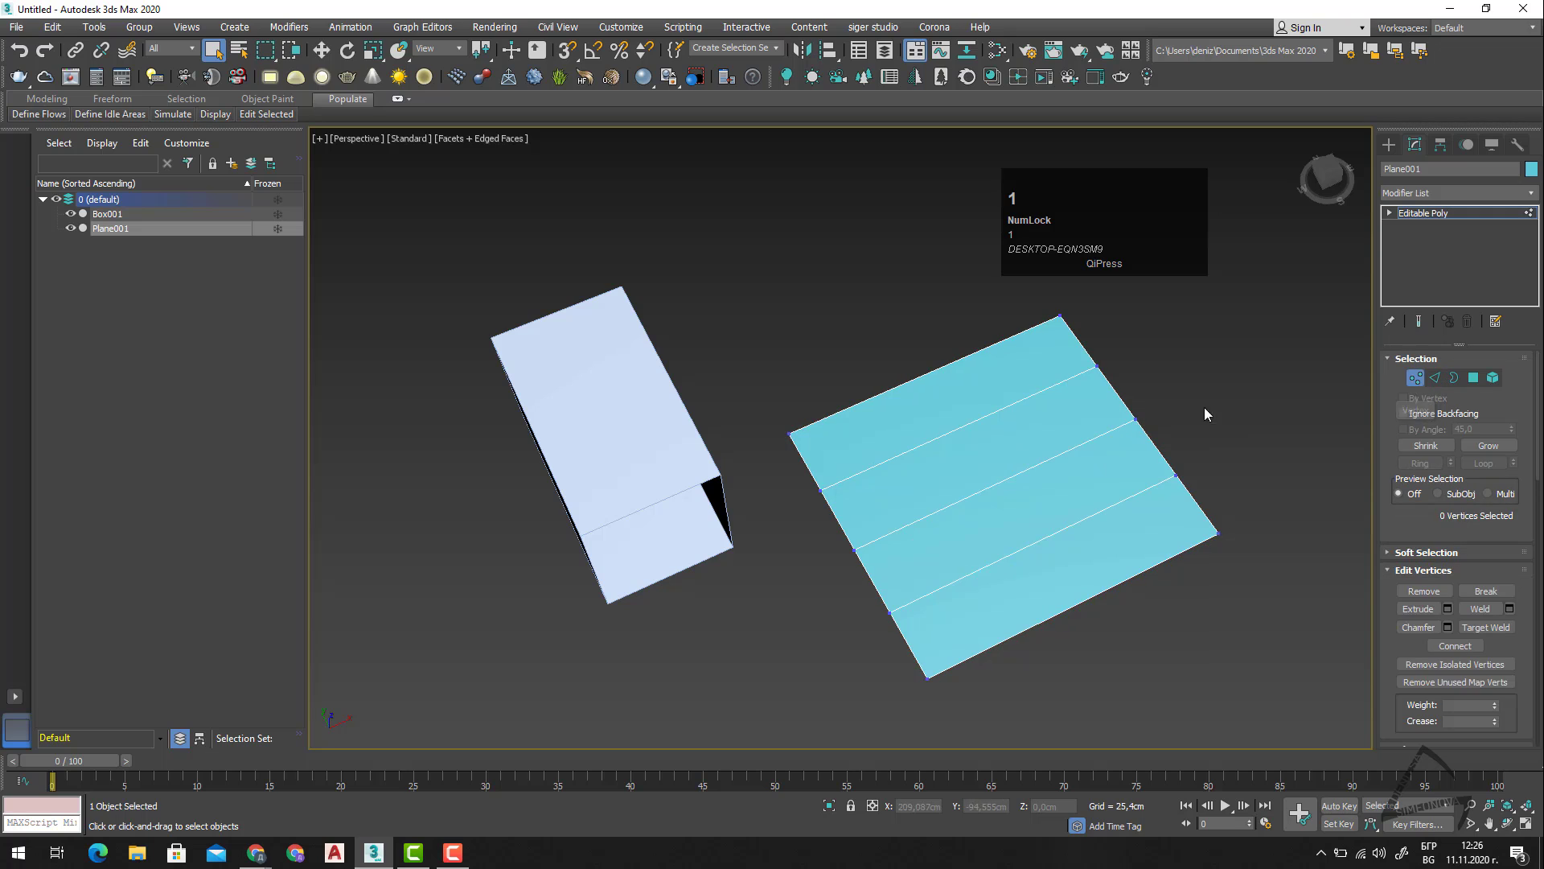
# Select all of the plane's vertices with a selection window, and do the same with its polygons at the Polygon level.
pyautogui.moveTo(1260, 278); pyautogui.dragTo(848, 639)
pyautogui.moveTo(777, 708); pyautogui.dragTo(776, 708)
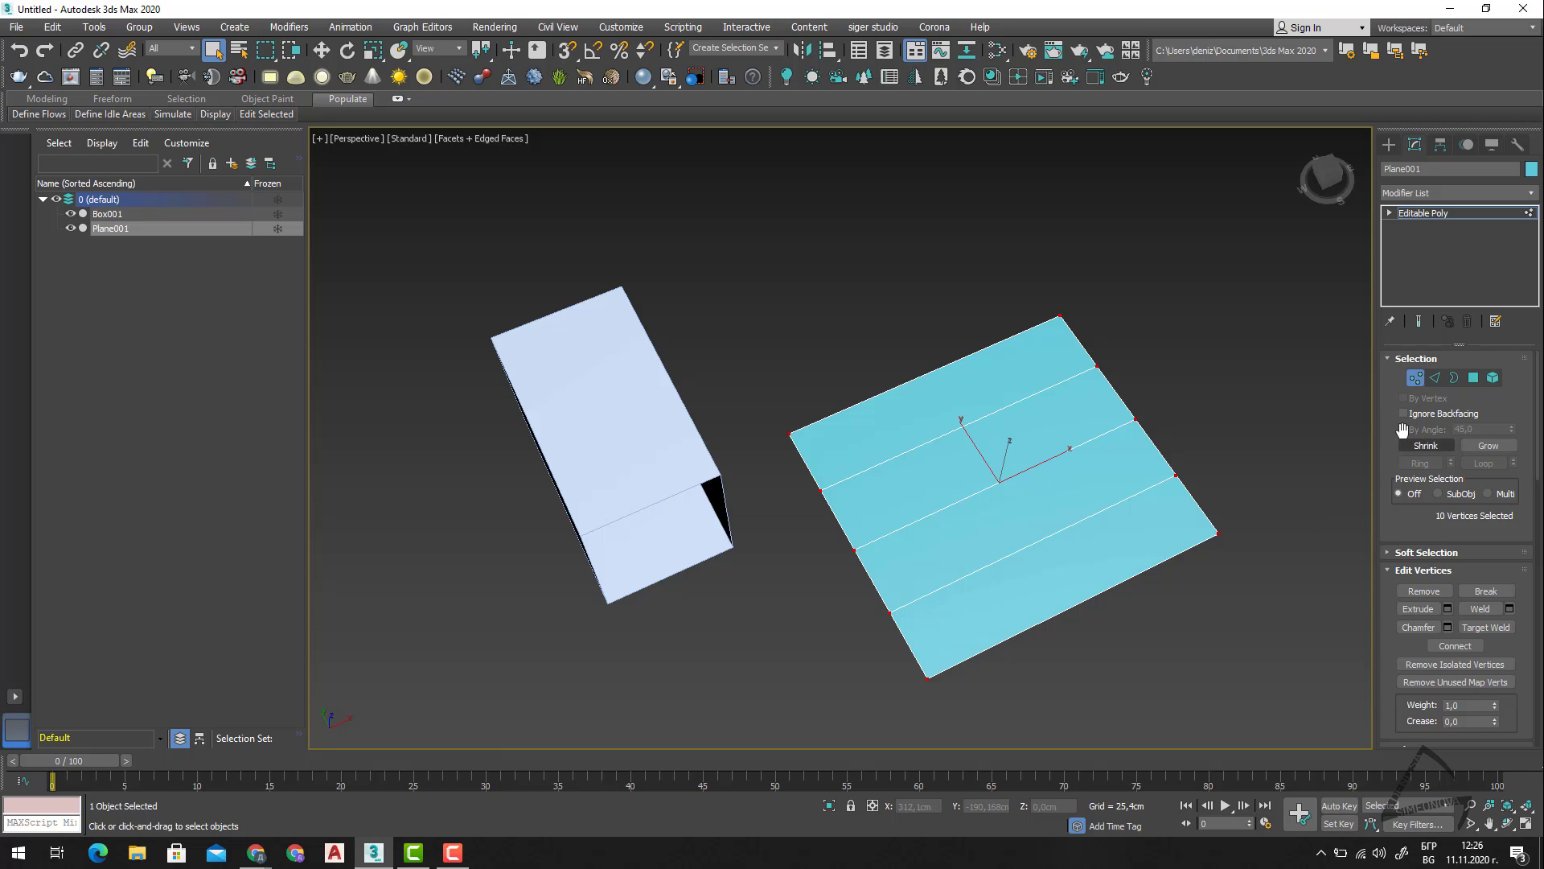
pyautogui.click(1474, 378)
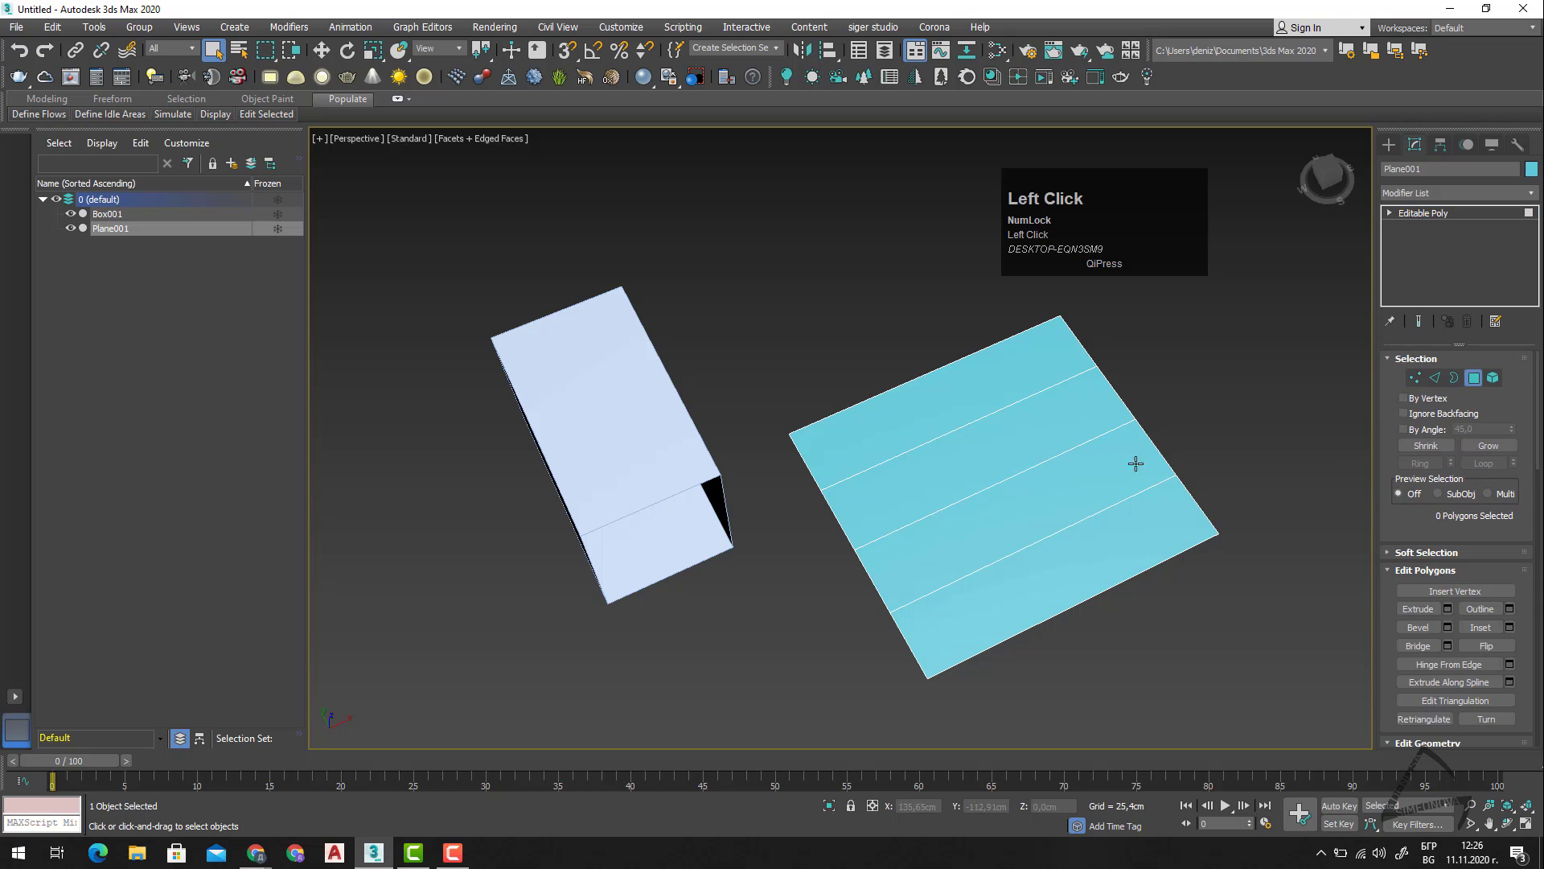
pyautogui.moveTo(819, 635); pyautogui.dragTo(793, 664)
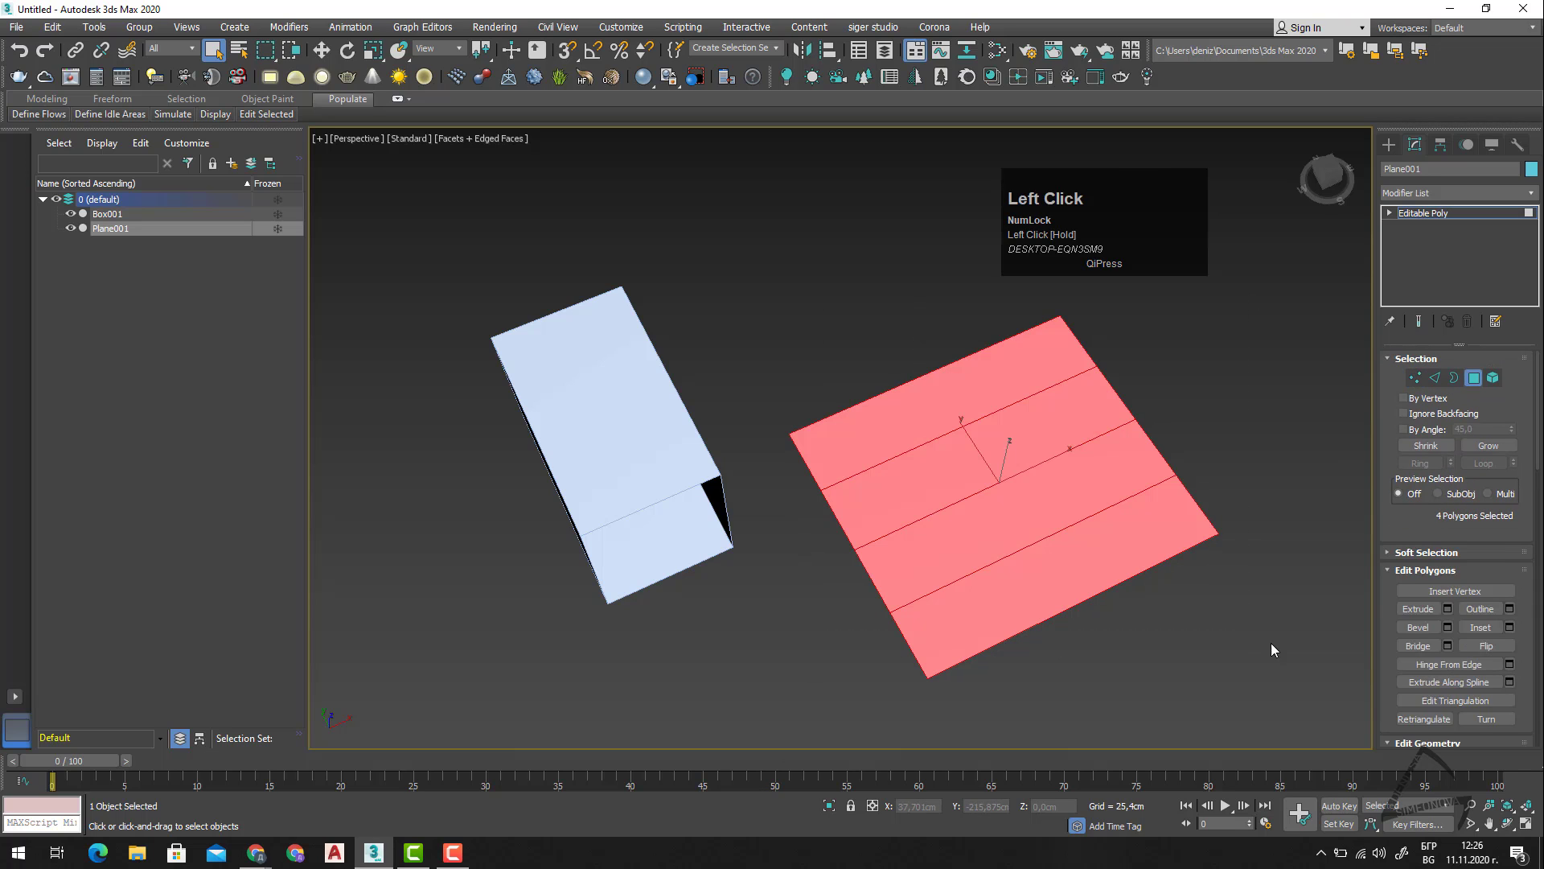
# Select the plane's strip polygons individually, one after another, from the near strip to the far end strip.
pyautogui.click(1019, 602)
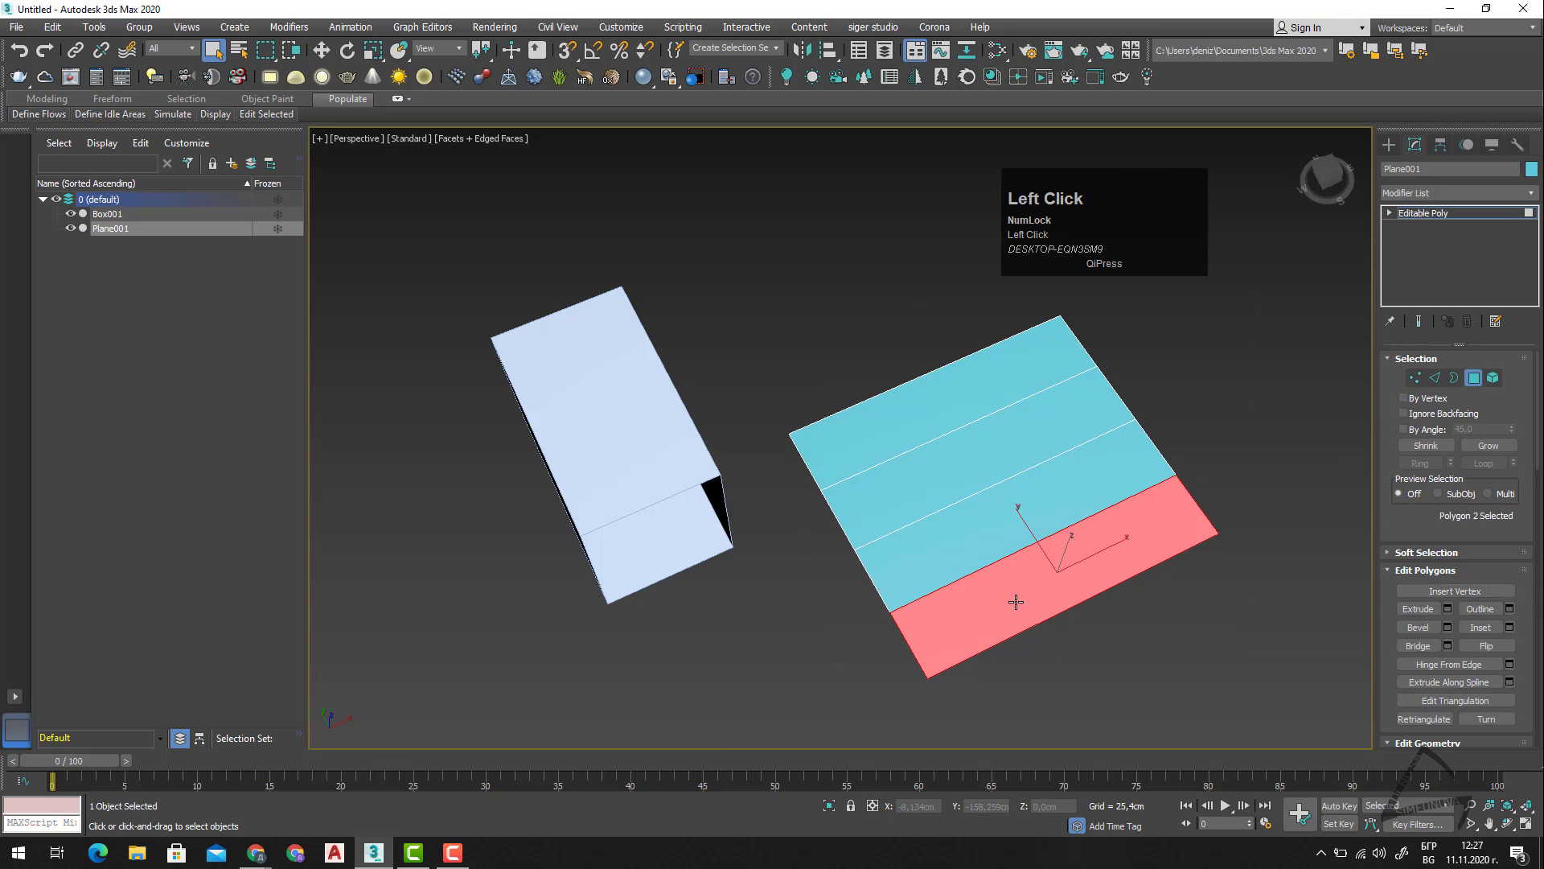
pyautogui.click(1003, 510)
pyautogui.click(934, 450)
pyautogui.click(913, 416)
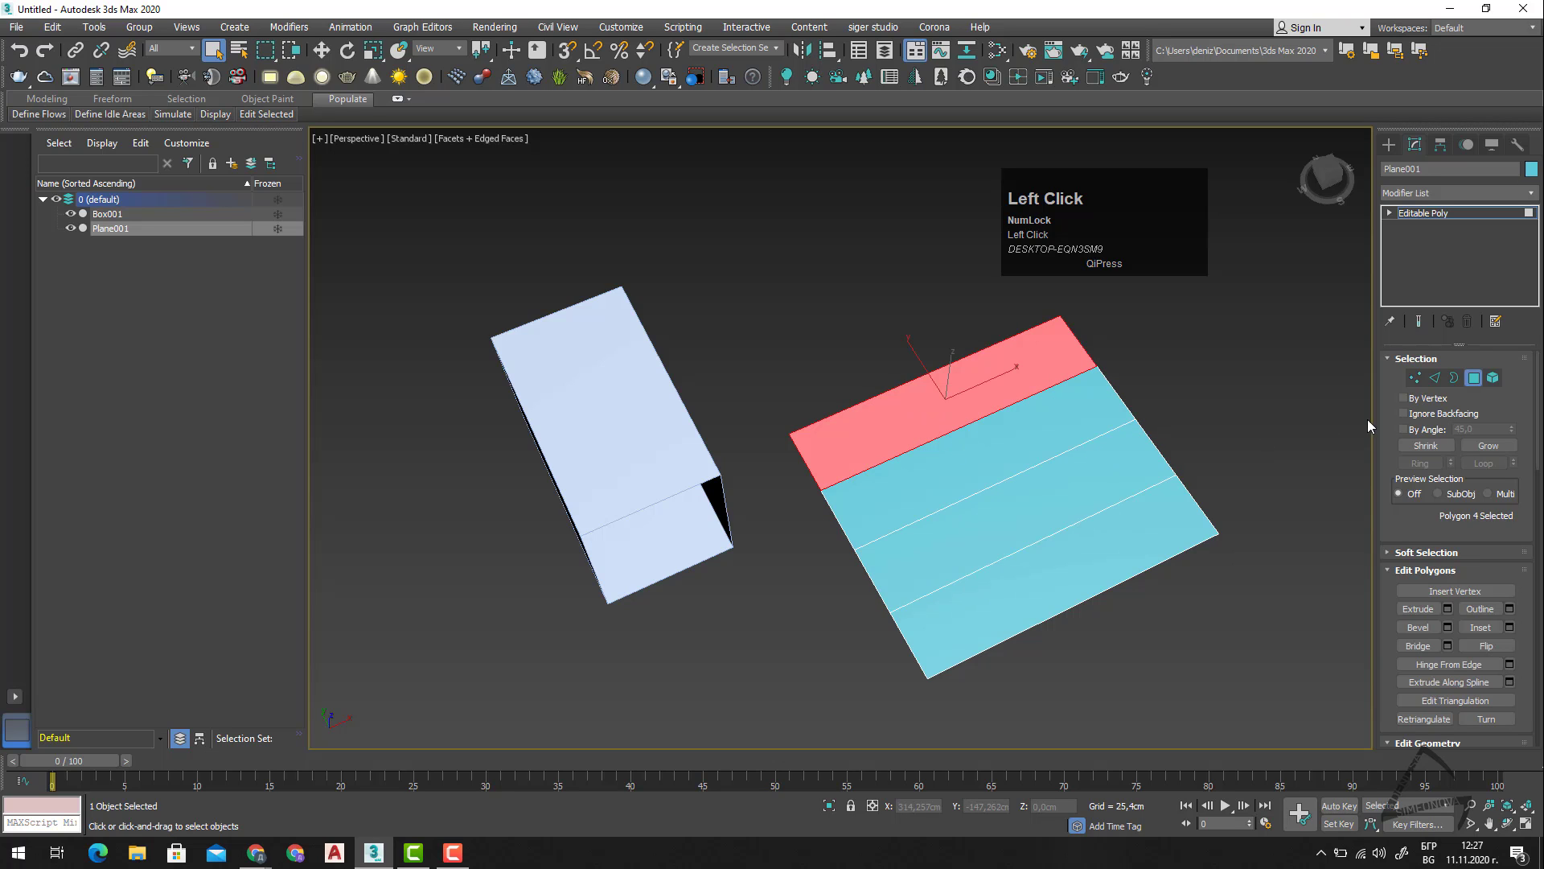
# At the Vertex level, try moving the middle vertex of the plane's side along X, and undo the move.
pyautogui.click(1420, 378)
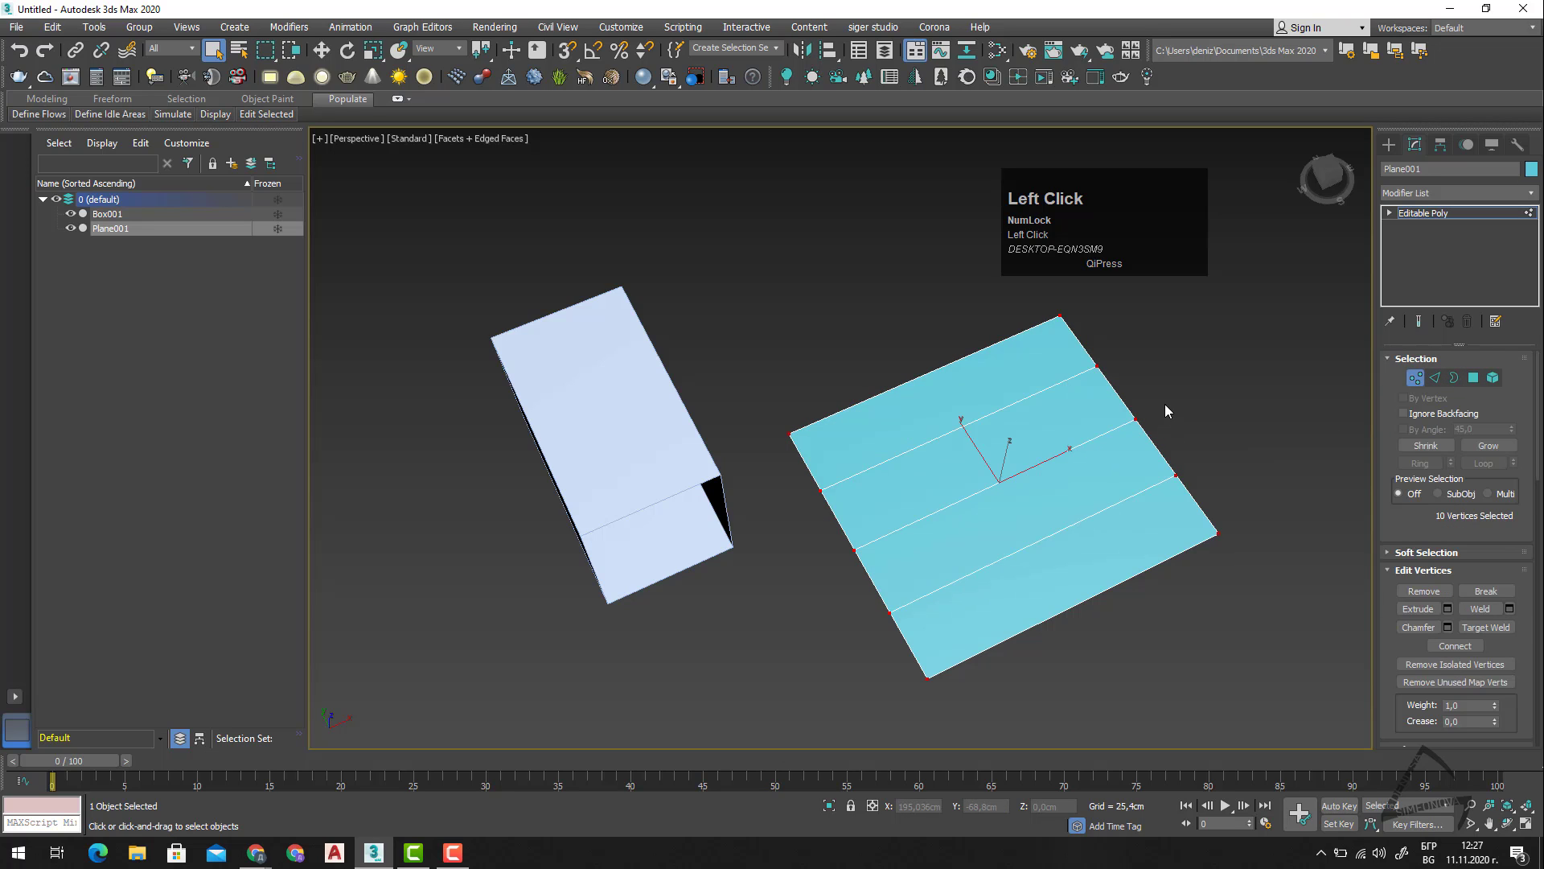
pyautogui.press('w')
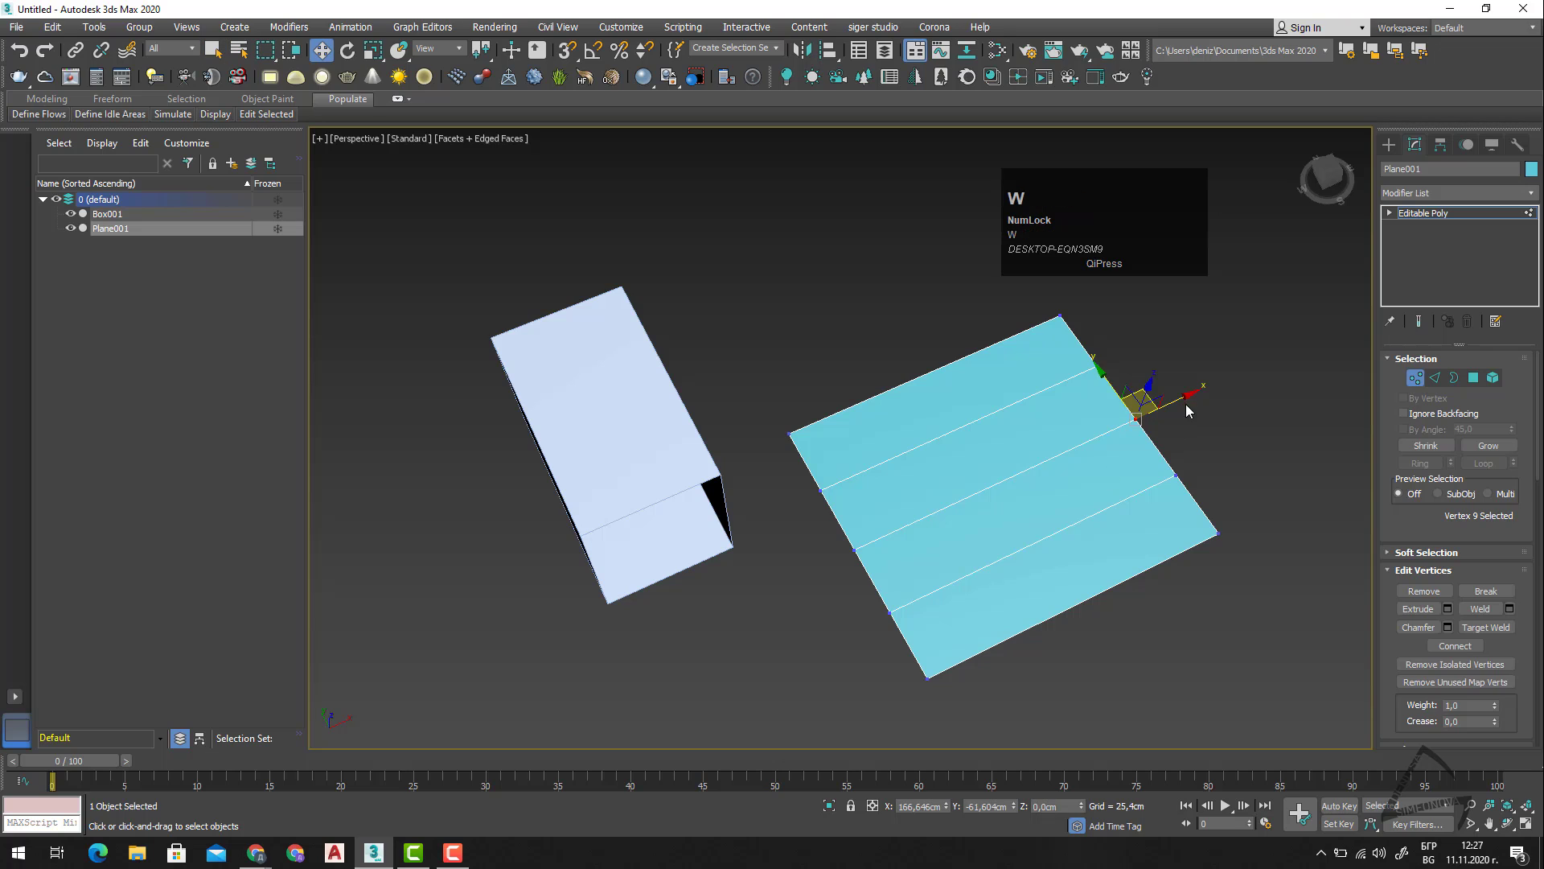
pyautogui.moveTo(1191, 396); pyautogui.dragTo(1157, 405)
pyautogui.rightClick(1156, 404)
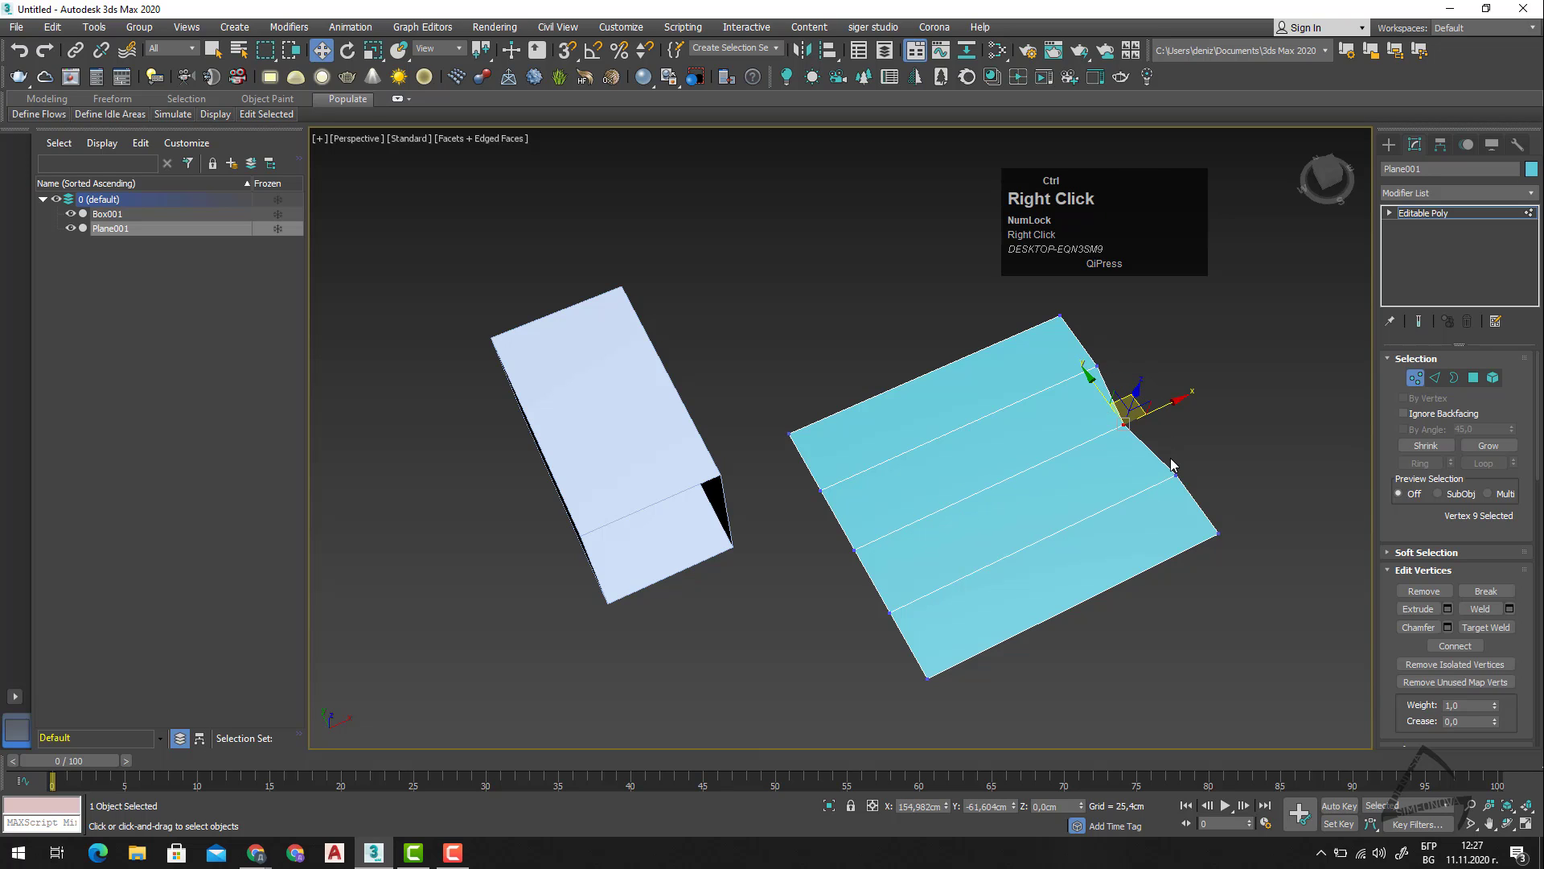
pyautogui.hotkey('ctrl', 'z')
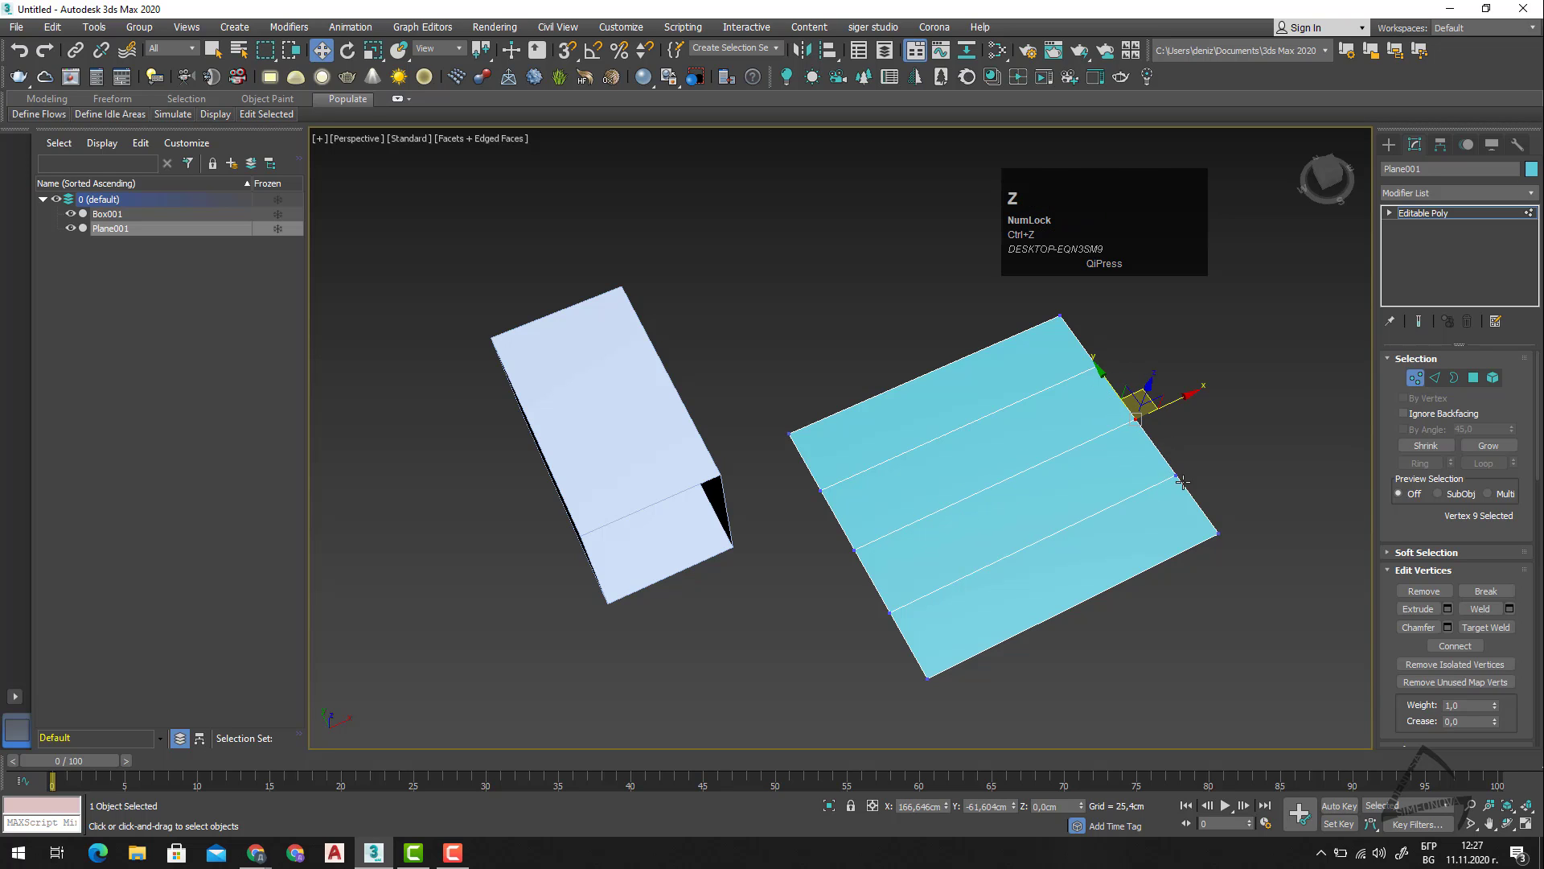
# At the Edge level, try moving the near-corner edge of the plane's side along X, and undo the move.
pyautogui.click(1435, 378)
pyautogui.click(1198, 497)
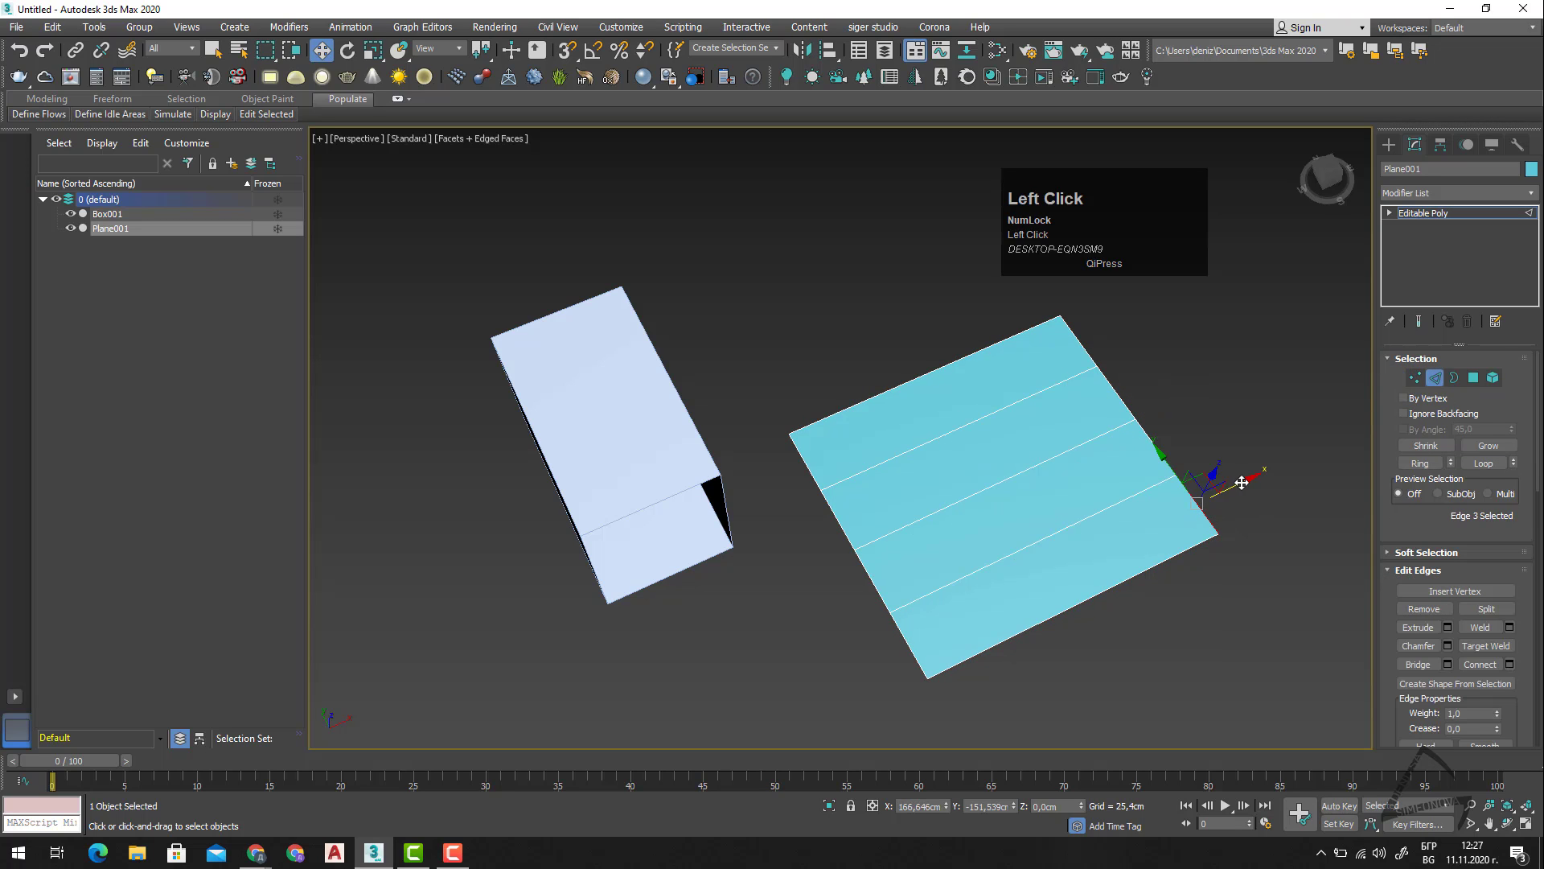
pyautogui.moveTo(1242, 482); pyautogui.dragTo(1279, 449)
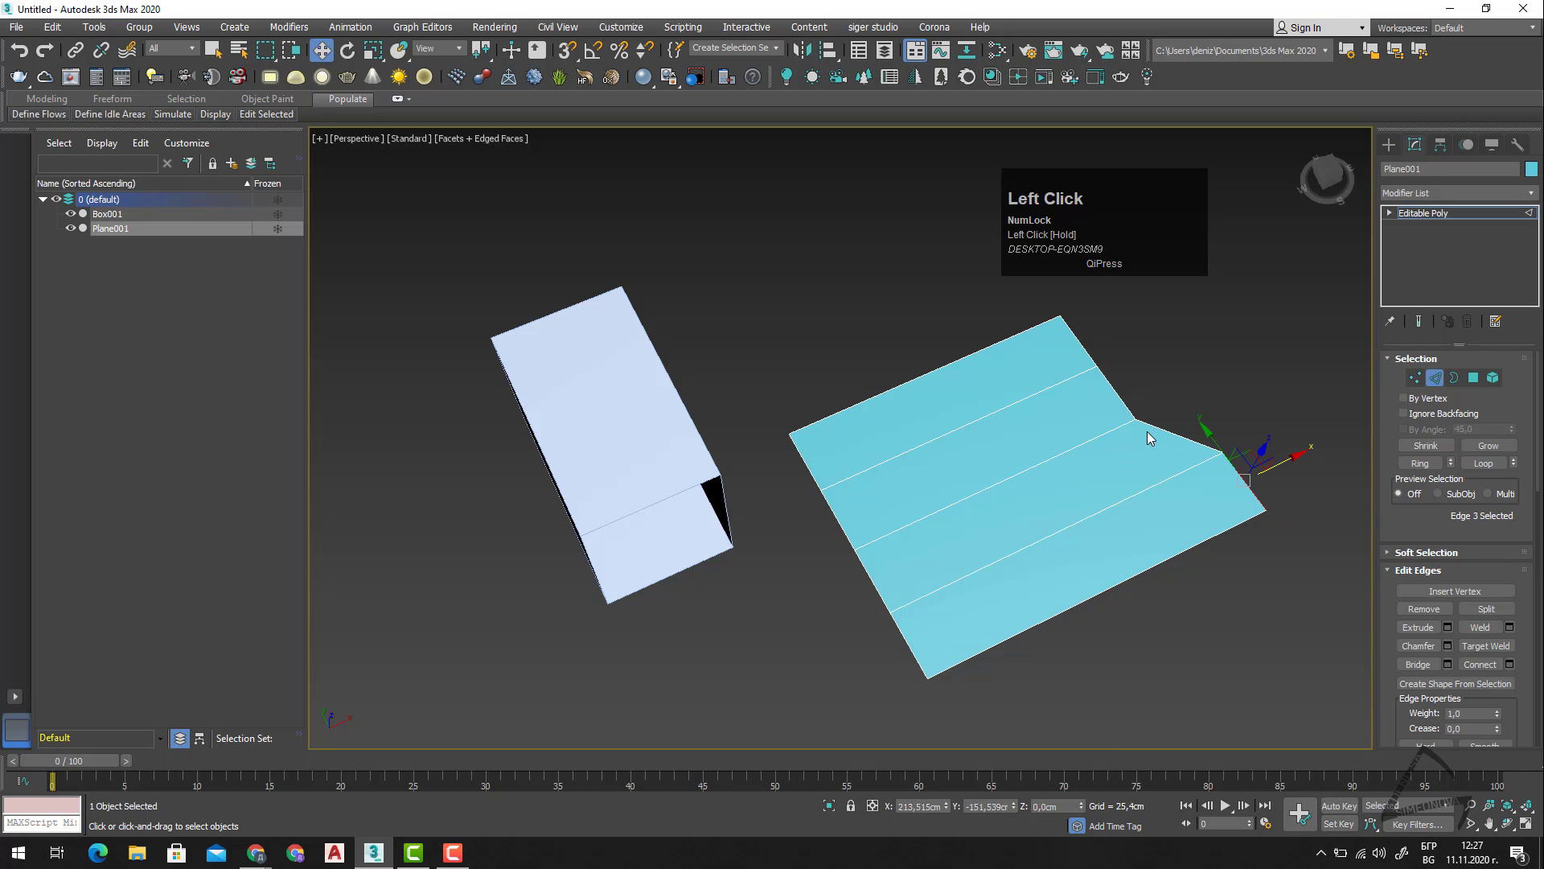
pyautogui.hotkey('ctrl', 'z')
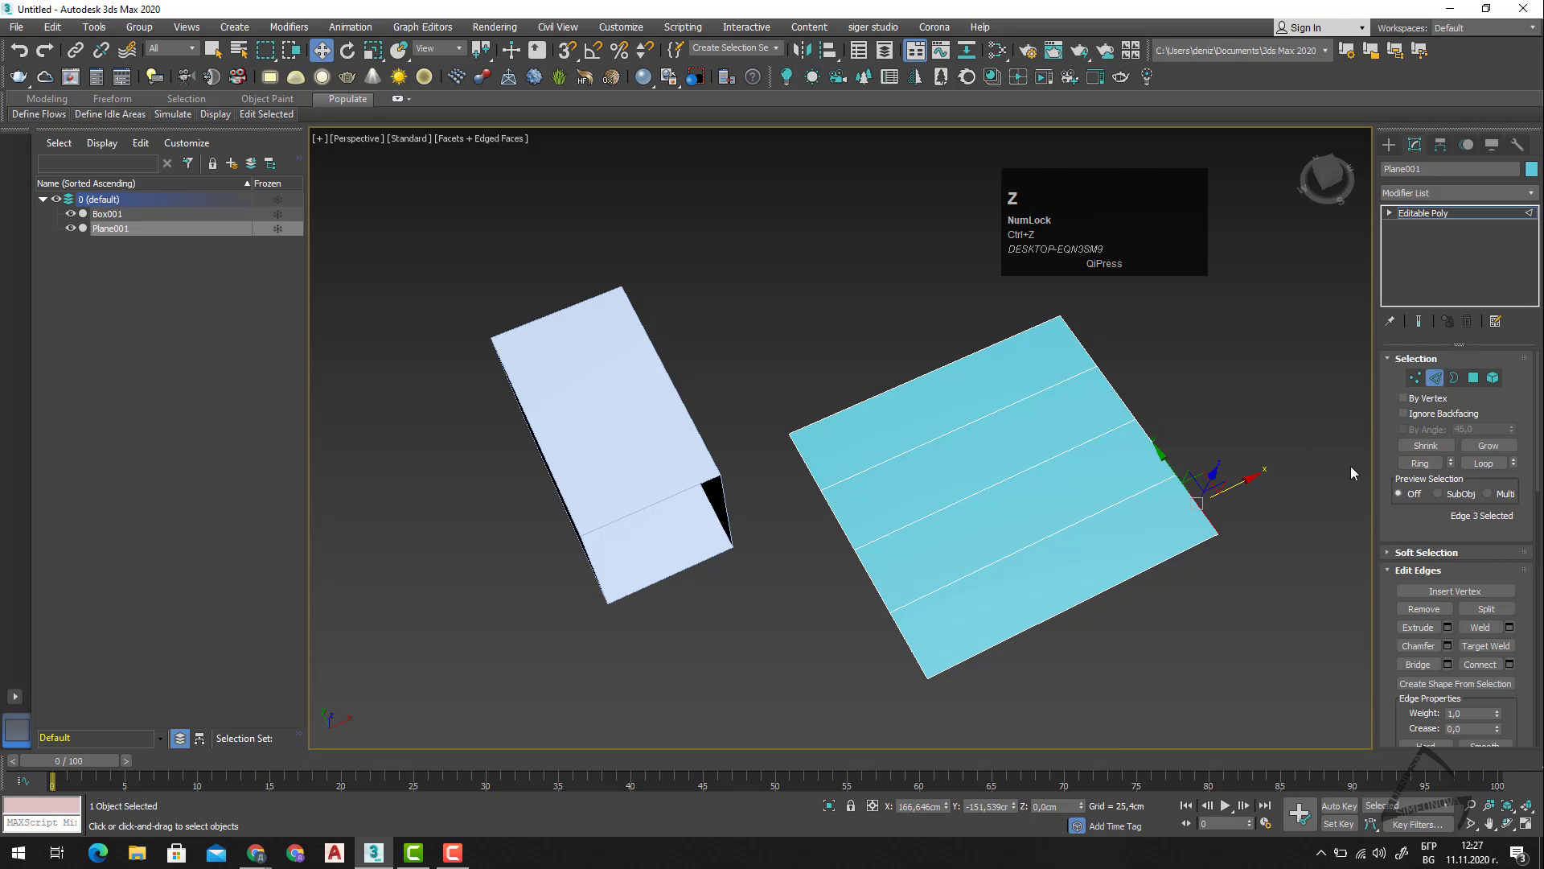
# At the Polygon level, move the plane's far end strip along Y to about 41.8 cm.
pyautogui.click(1474, 377)
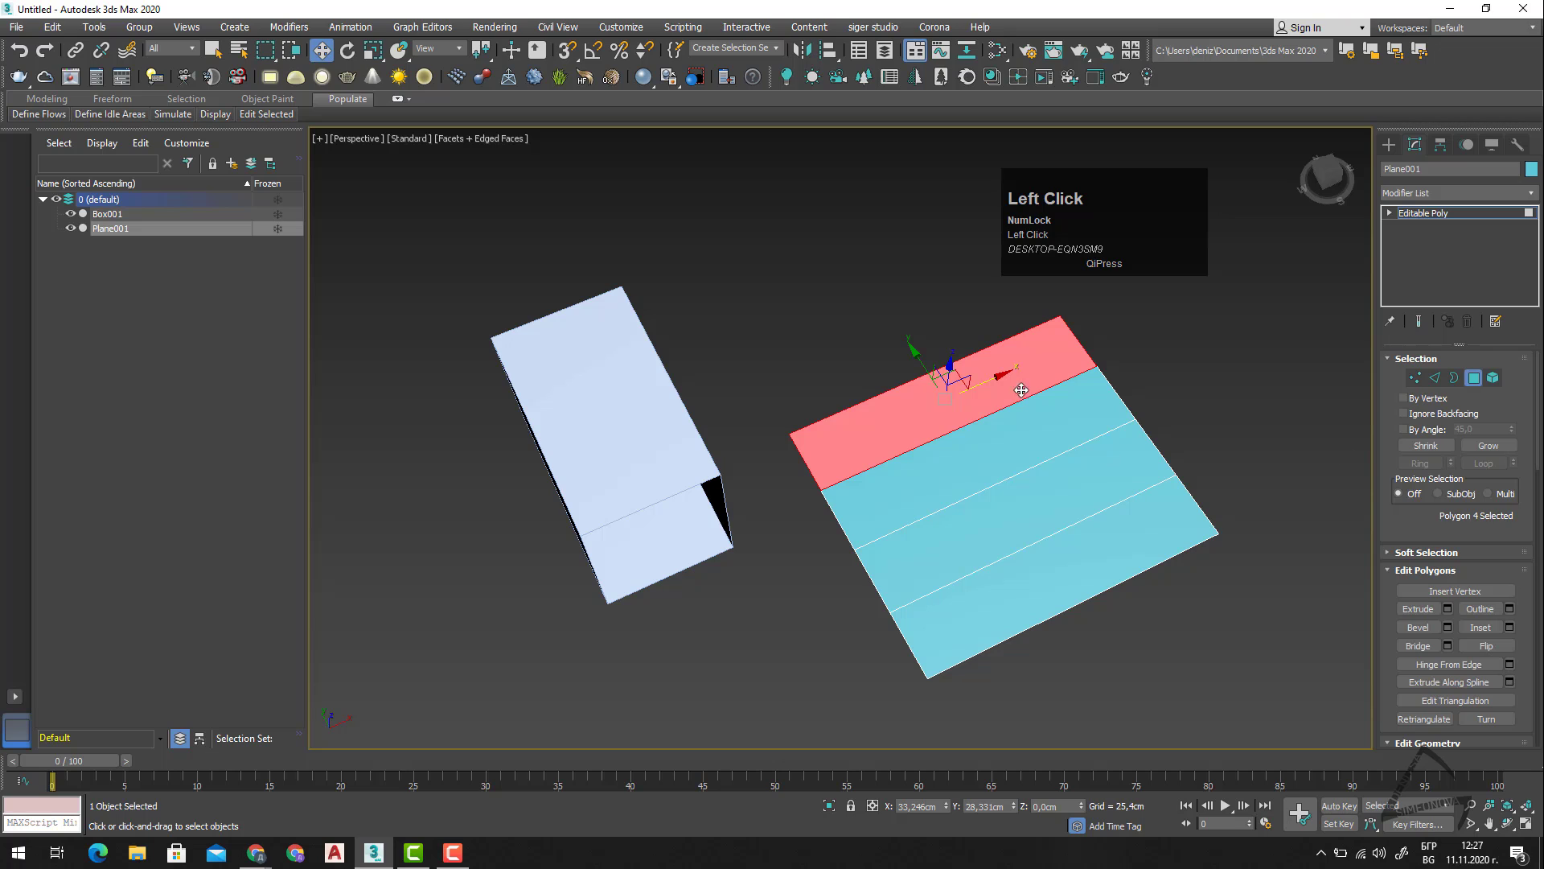
pyautogui.moveTo(911, 341); pyautogui.dragTo(1432, 412)
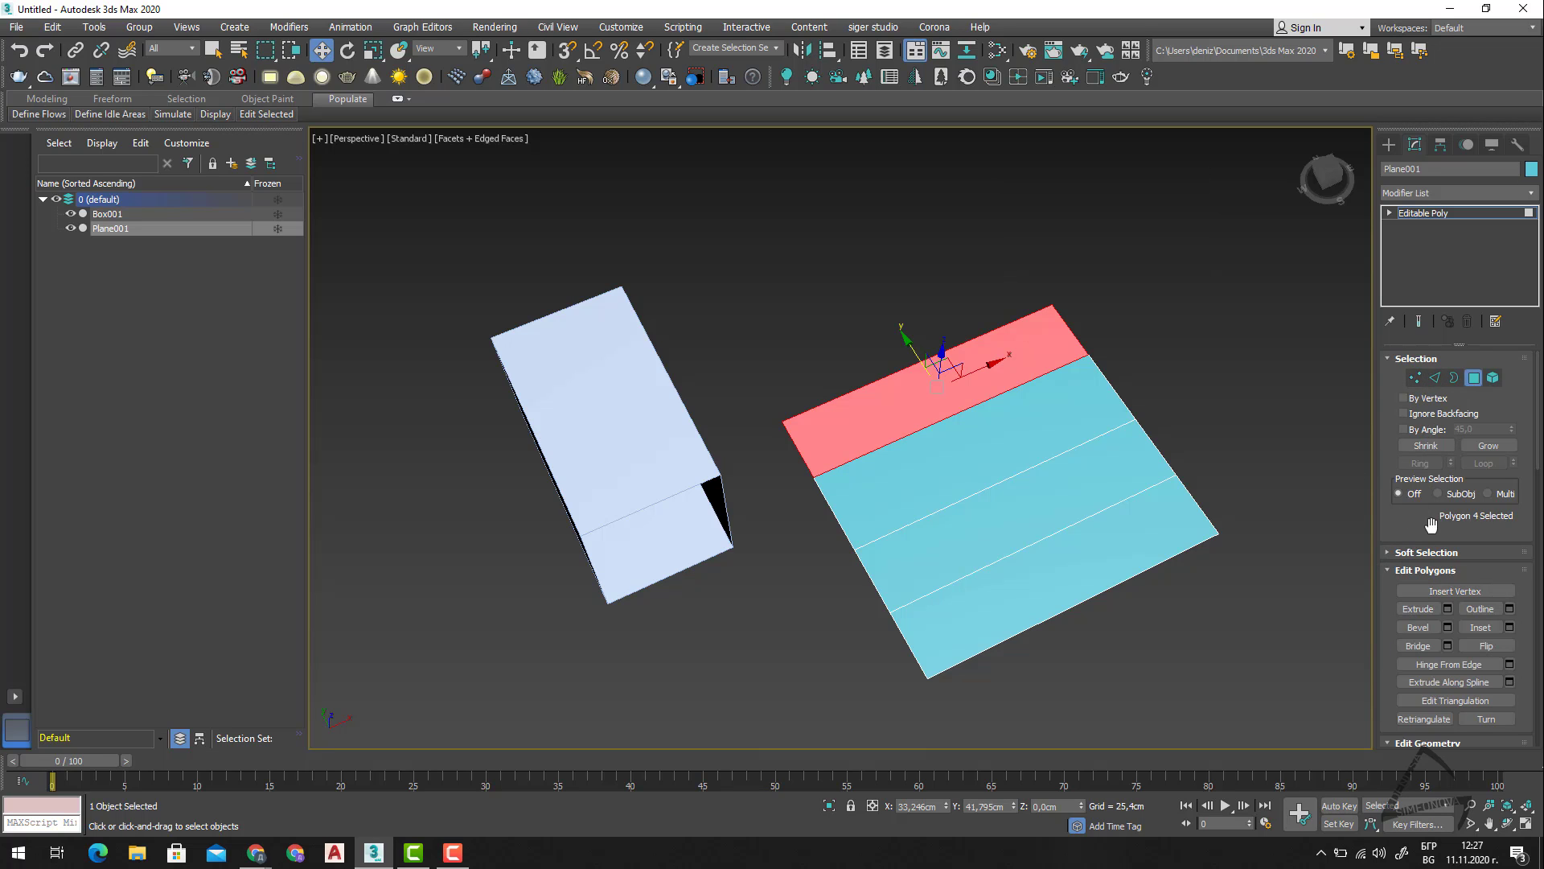
# Select the plane's corner vertex and examine the editing tools offered at the Vertex, Edge, Border and Polygon levels.
pyautogui.click(1416, 378)
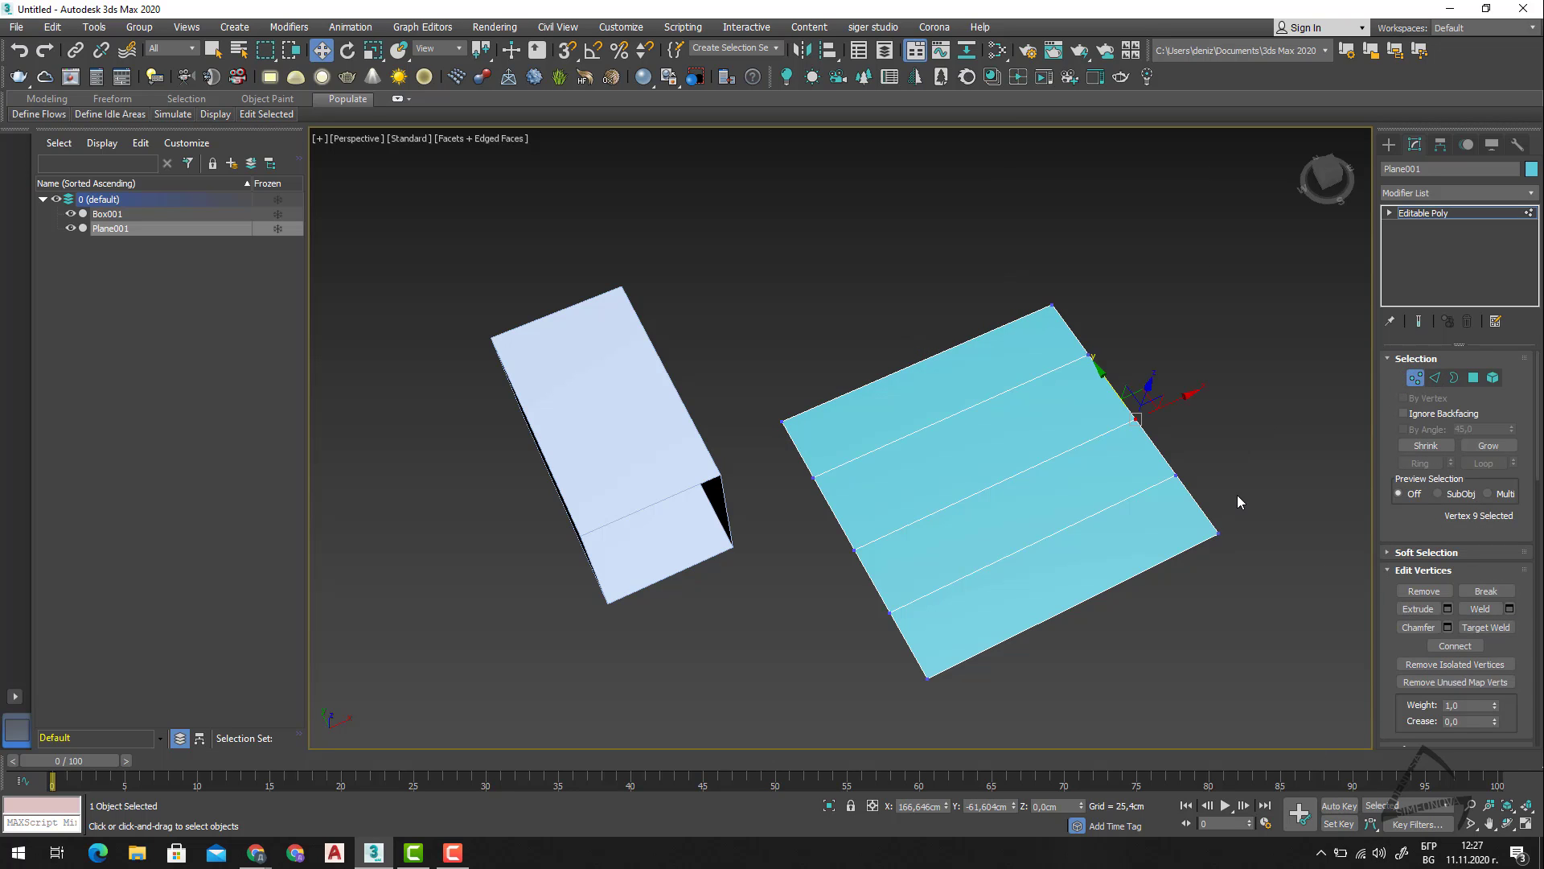
pyautogui.click(1217, 532)
pyautogui.scroll(-1, 1437, 584)
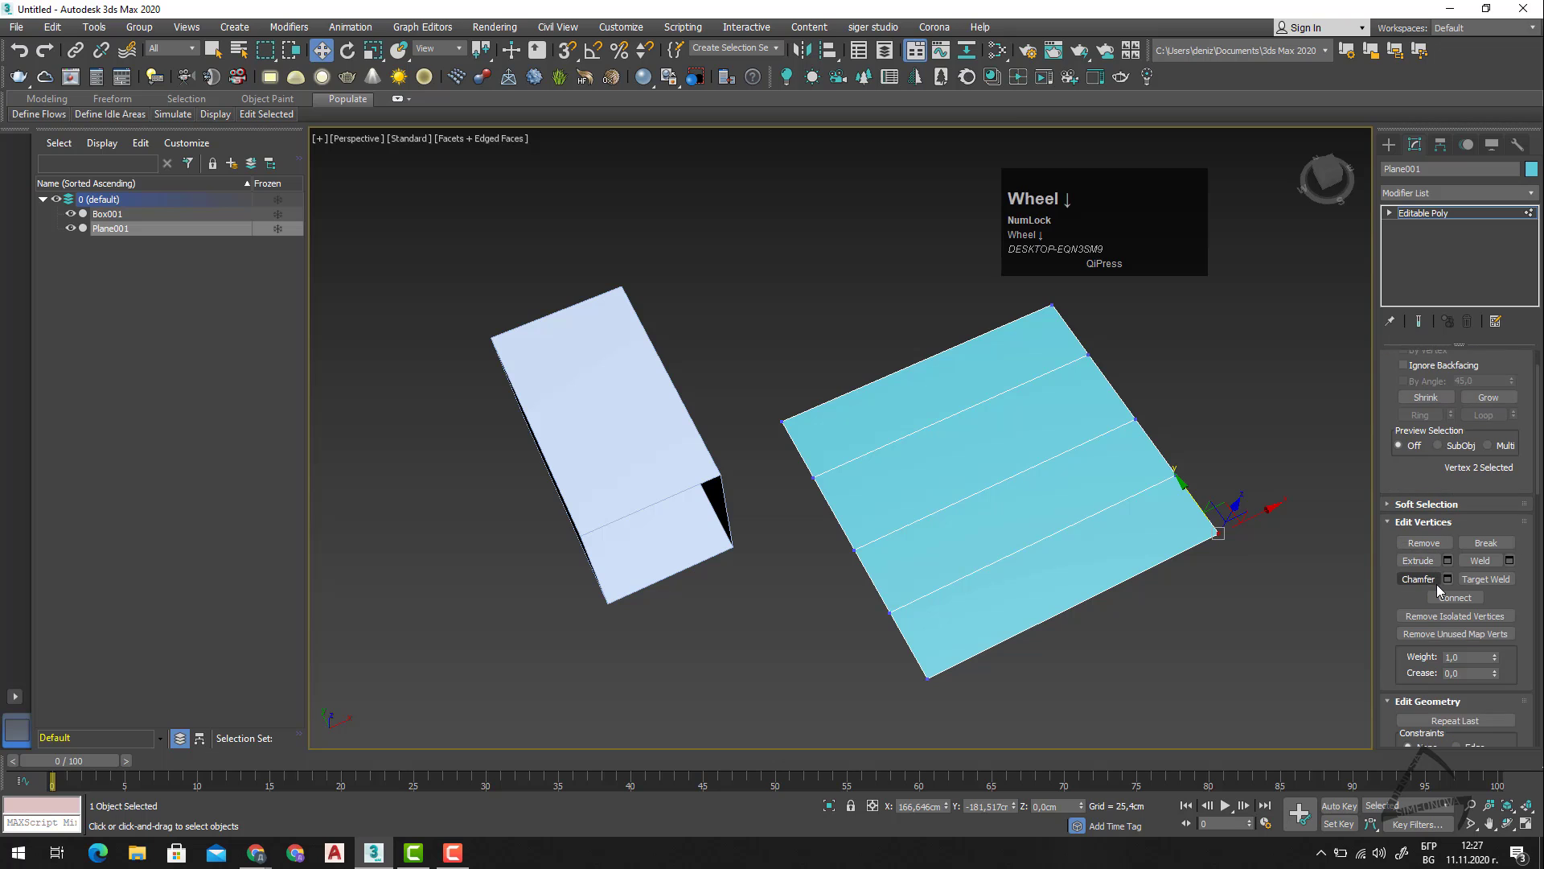
pyautogui.scroll(-1, 1437, 585)
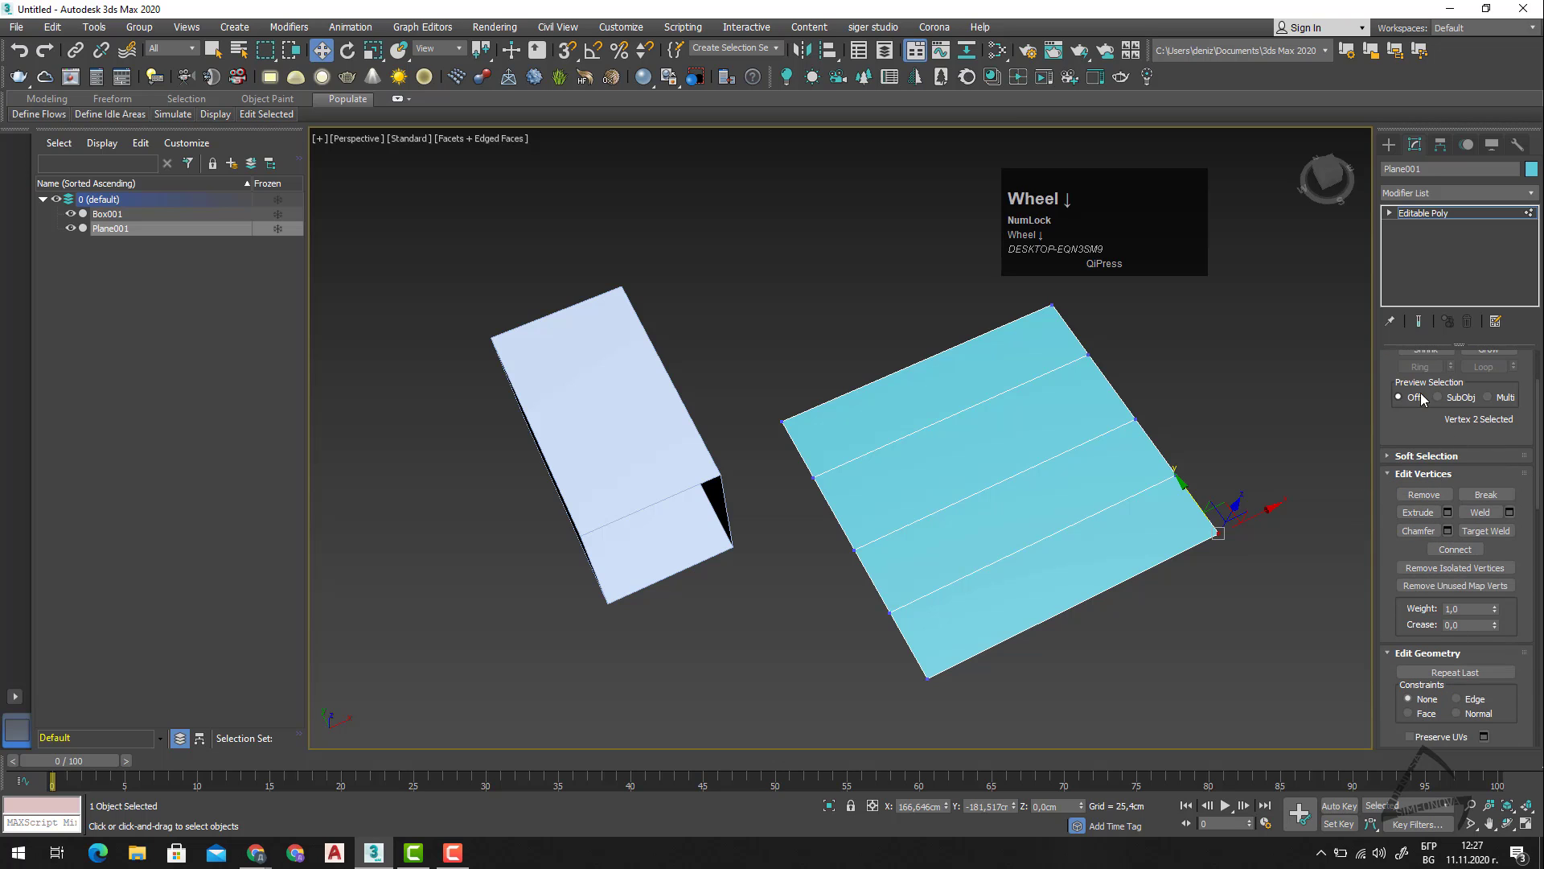
pyautogui.press('2')
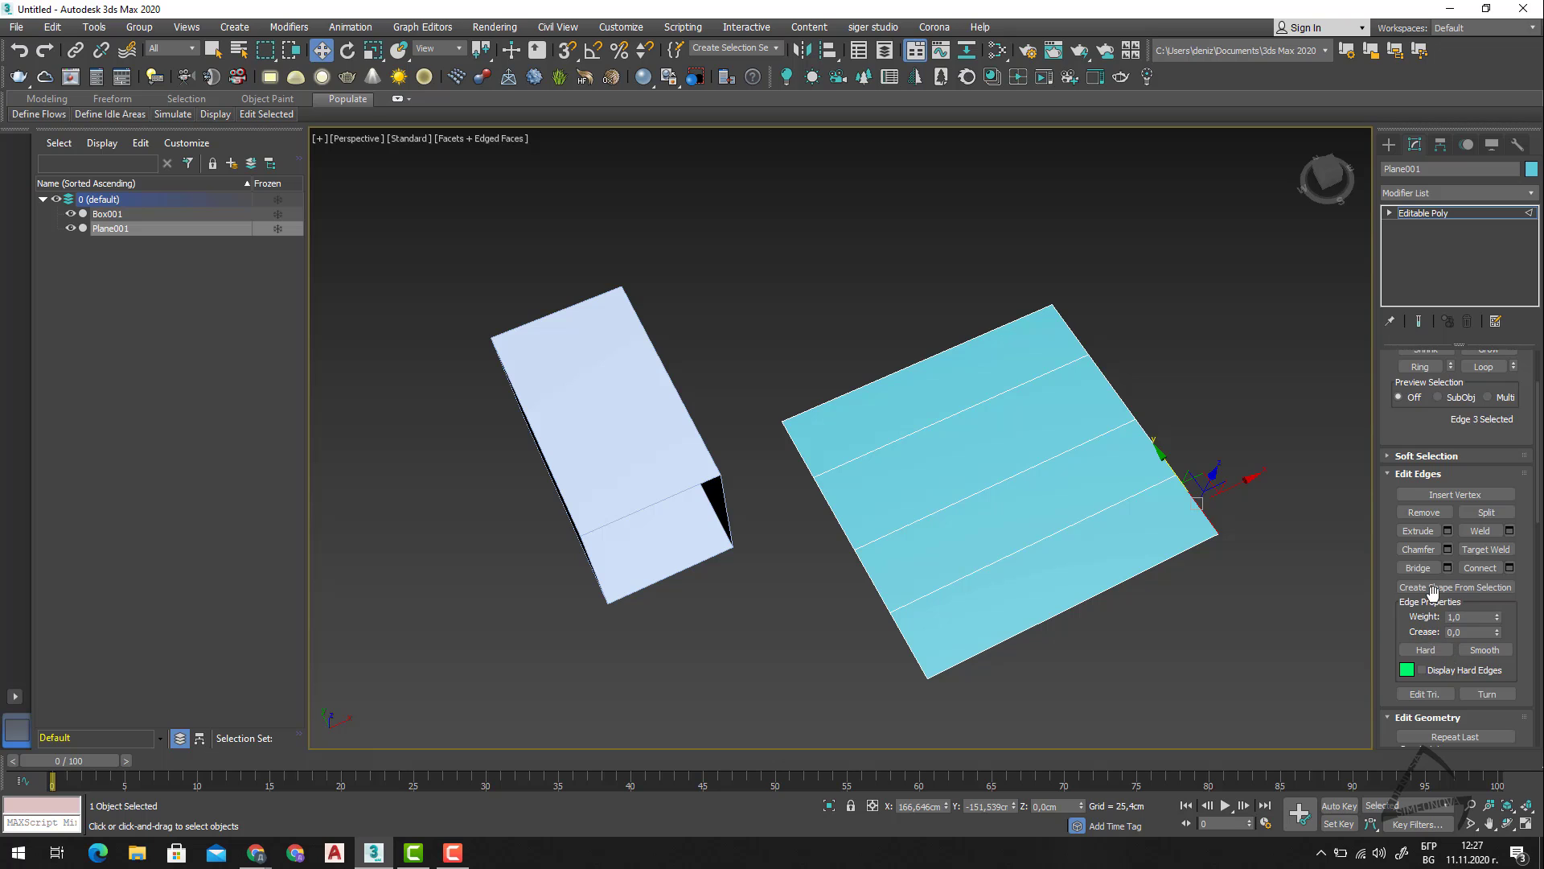
pyautogui.press('3')
pyautogui.press('4')
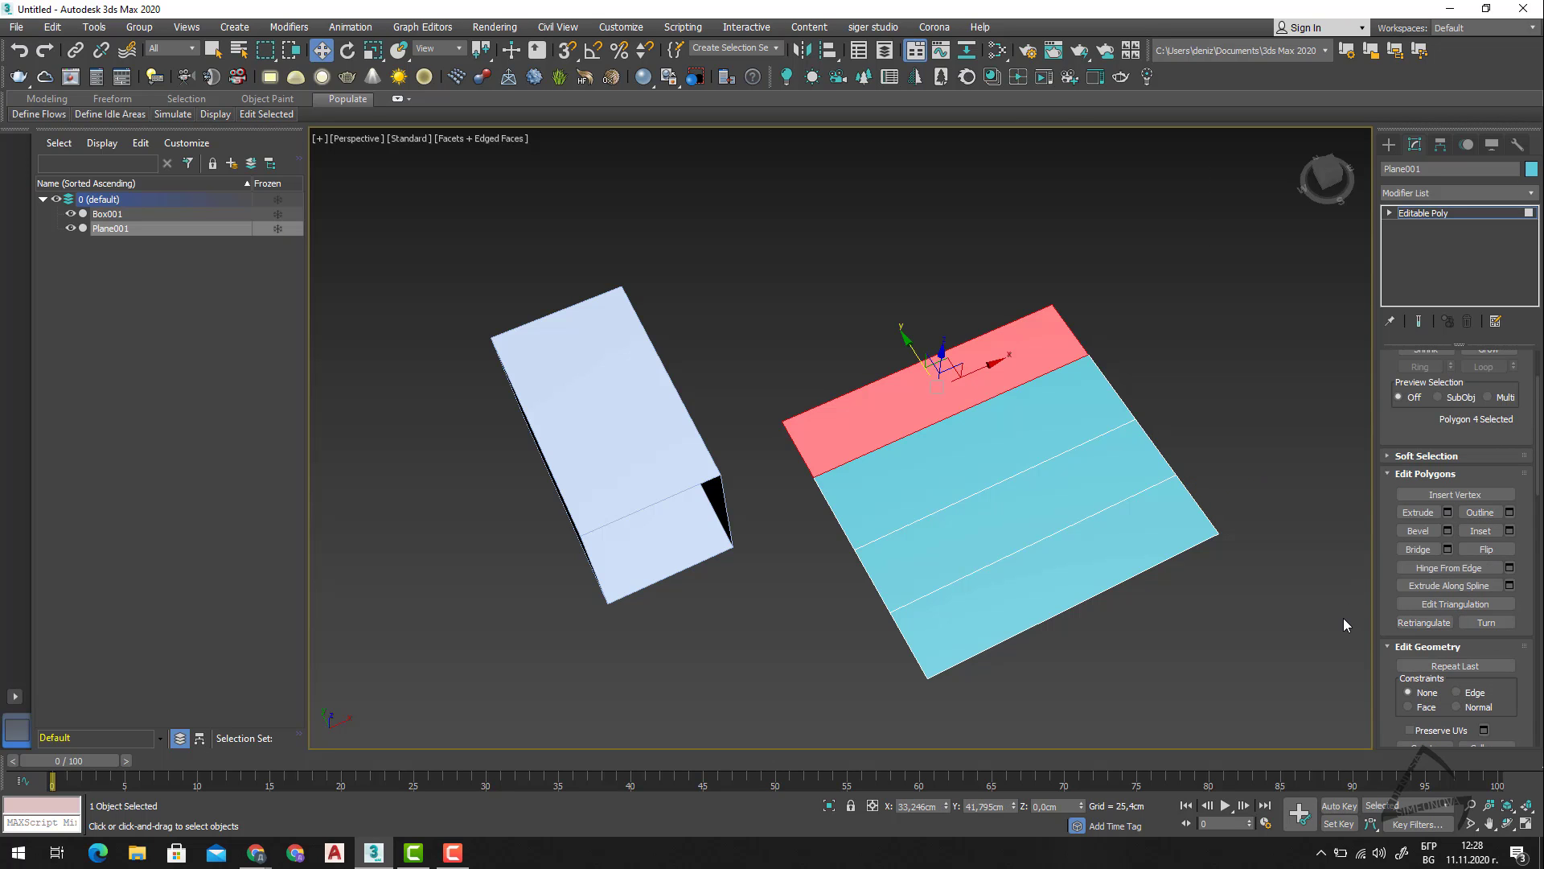
pyautogui.press('1')
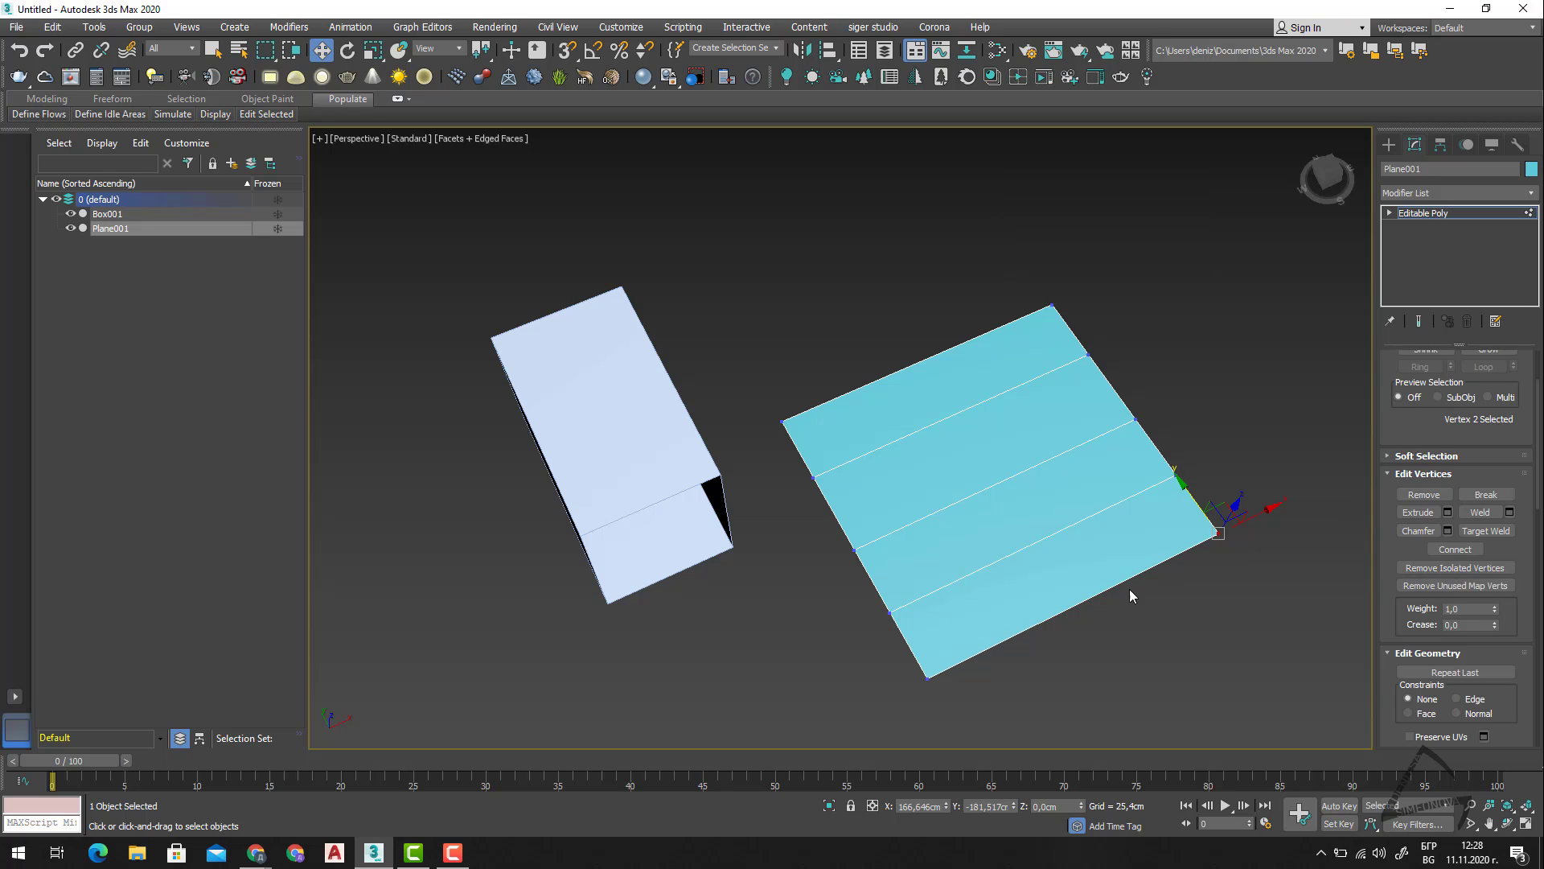
# Select the plane's far edge, try Loop, extend the selection with Ring, and connect the edges using the stored 3-segment settings.
pyautogui.press('2')
pyautogui.click(946, 350)
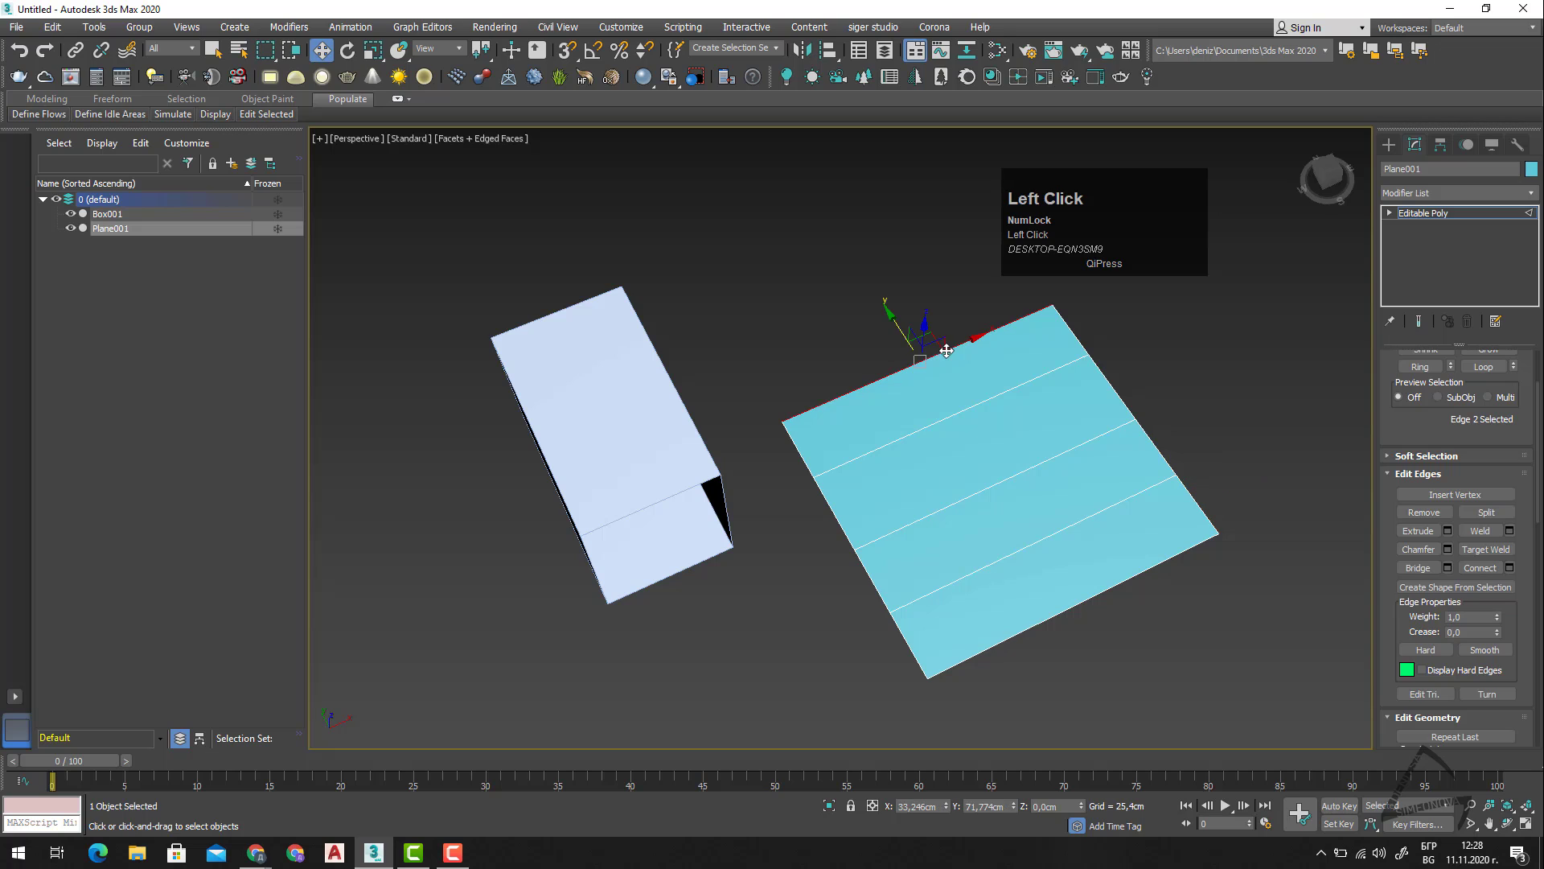
pyautogui.keyDown('shift'); pyautogui.click(1087, 612); pyautogui.keyUp('shift')
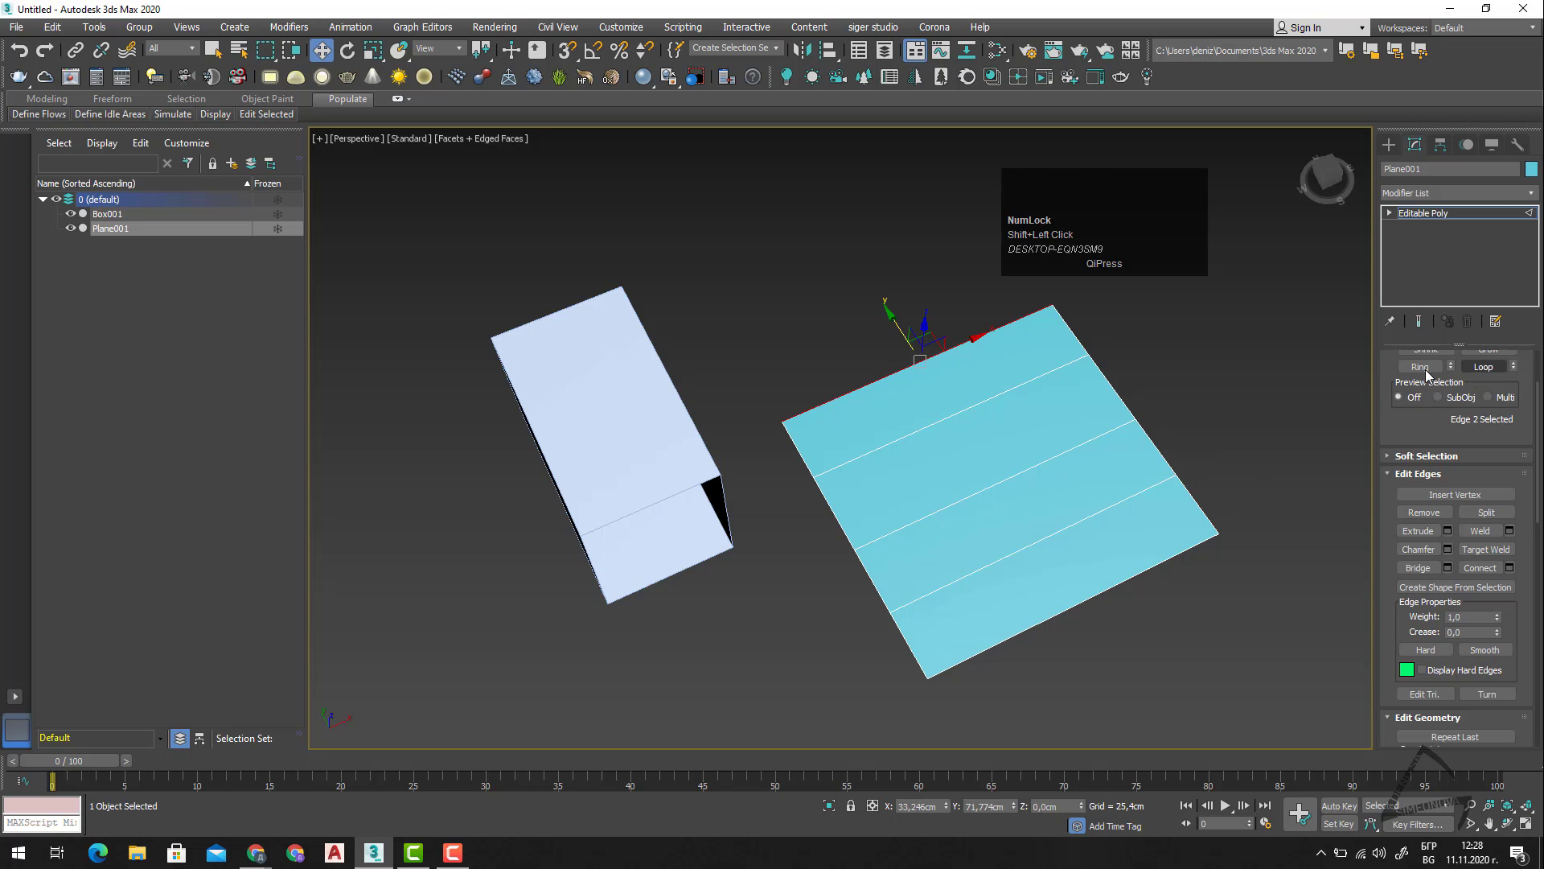
pyautogui.click(1490, 366)
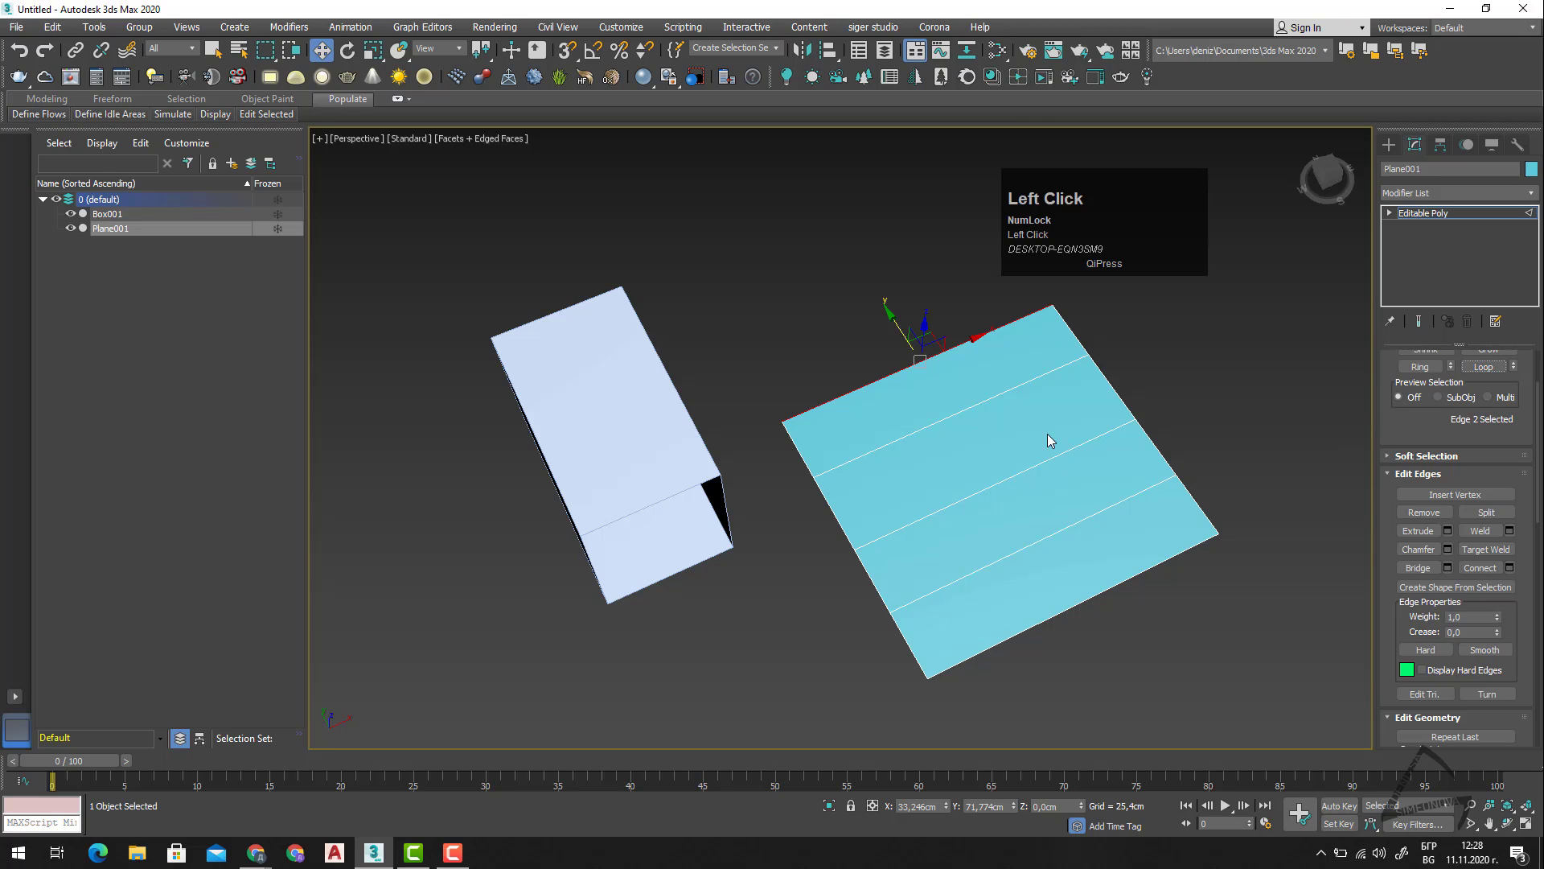
pyautogui.click(1417, 367)
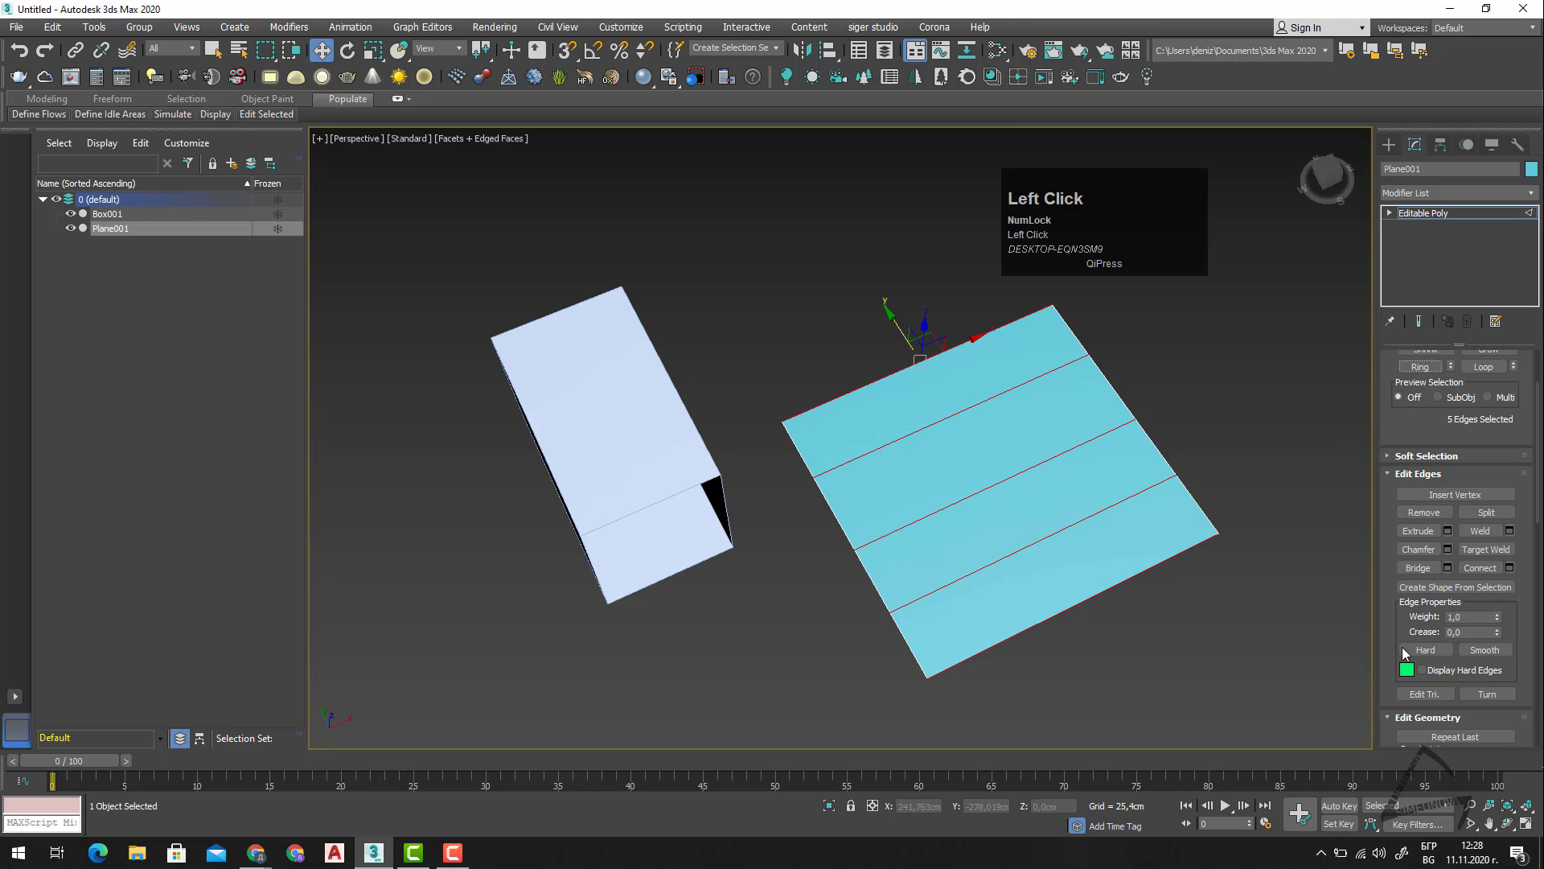
pyautogui.click(1481, 567)
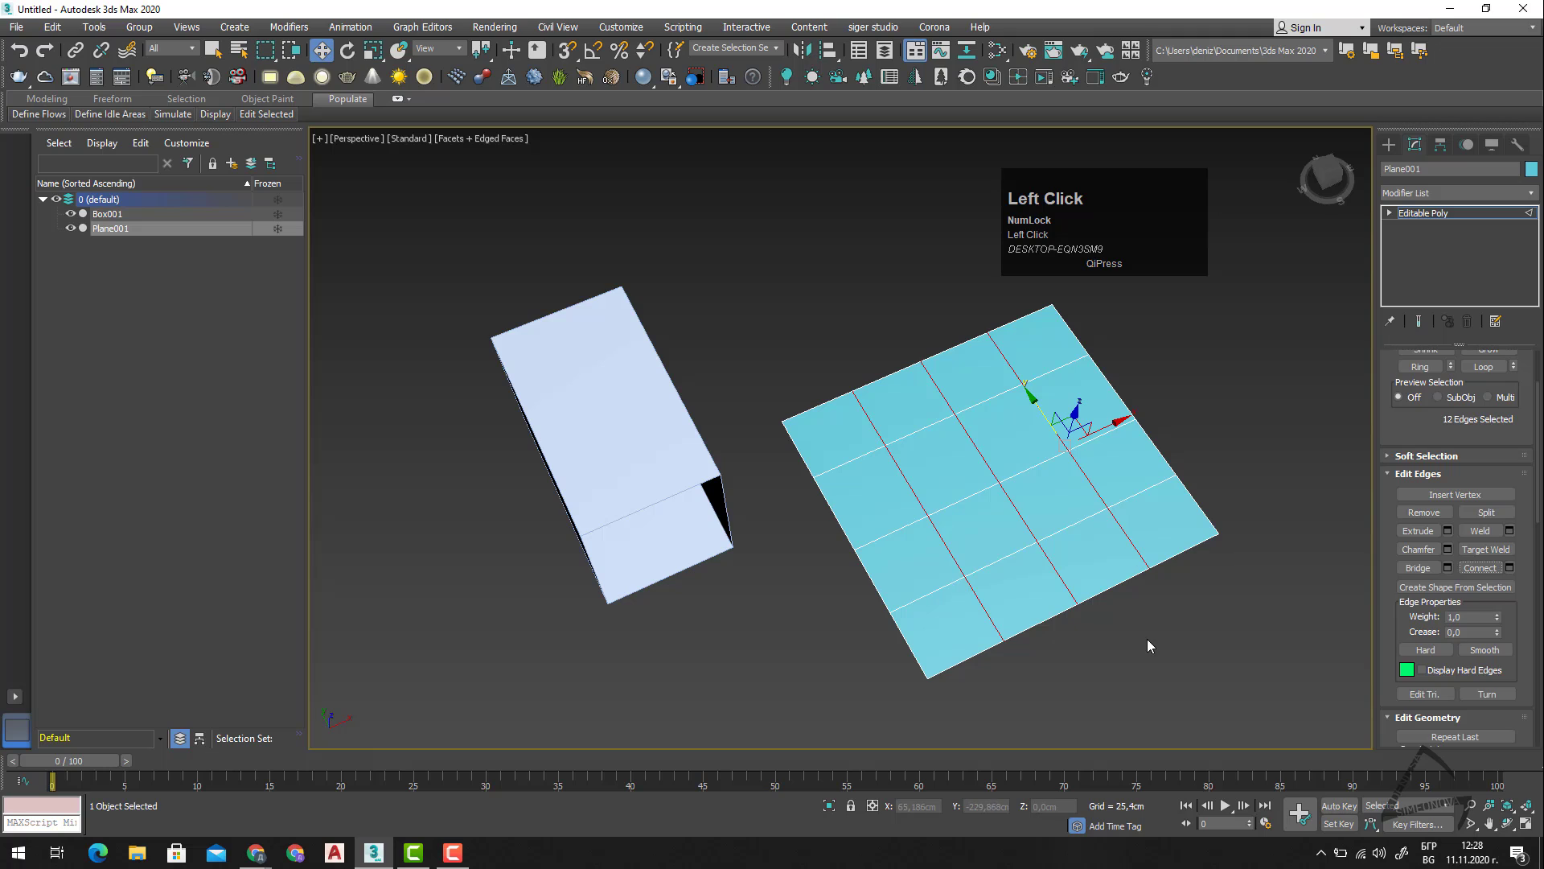
pyautogui.click(1147, 639)
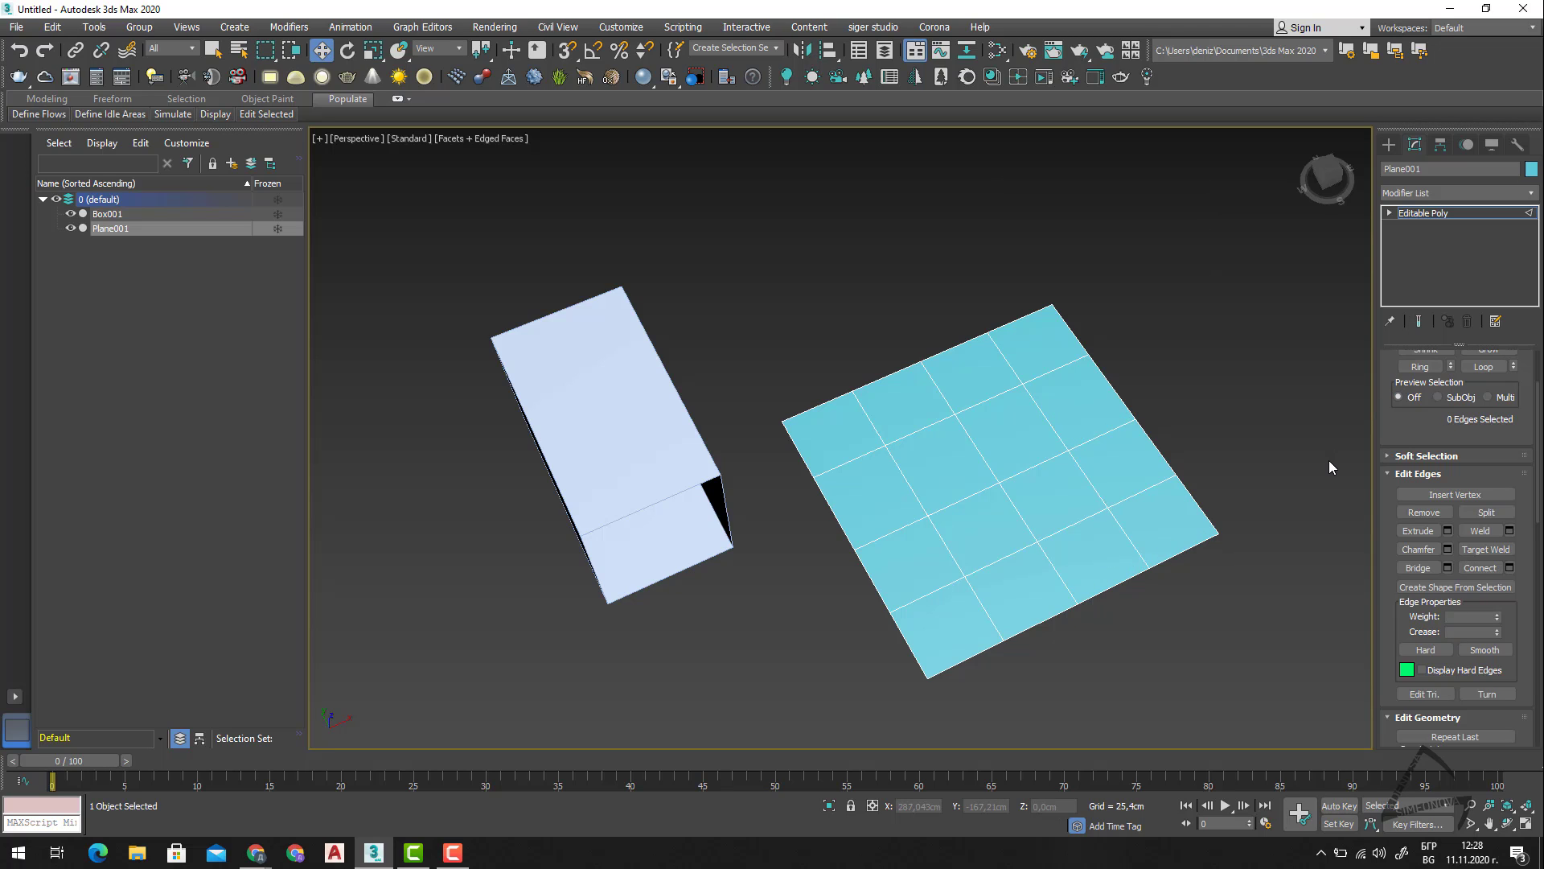
# At the Vertex level, try removing the interior vertex diagonal to the plane's near side corner, and undo the removal.
pyautogui.press('1')
pyautogui.click(1097, 625)
pyautogui.click(1107, 507)
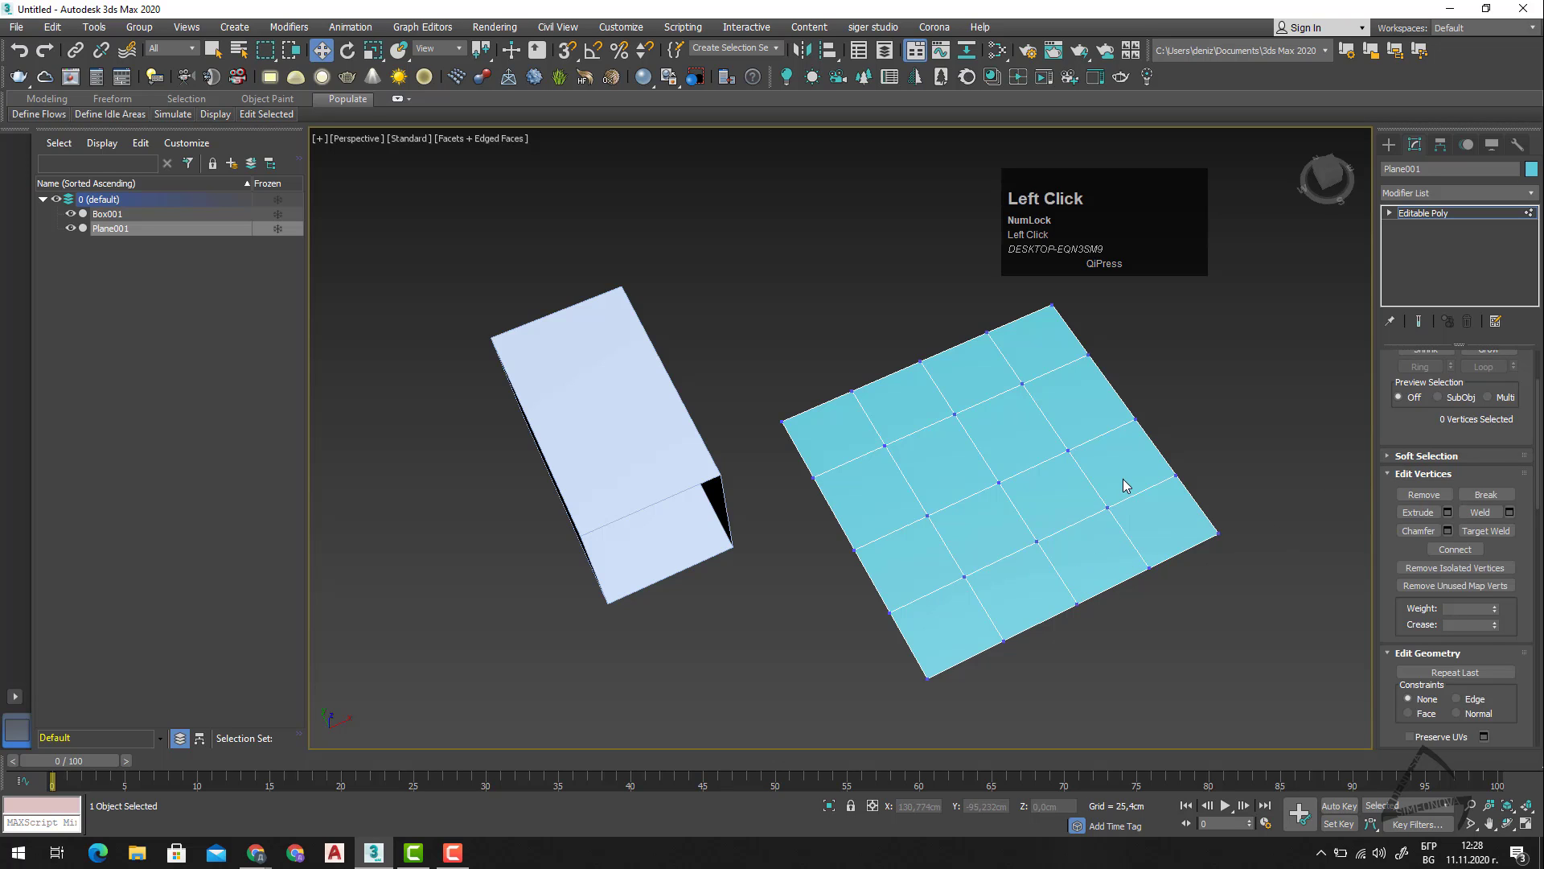
pyautogui.click(1422, 499)
pyautogui.hotkey('ctrl', 'z')
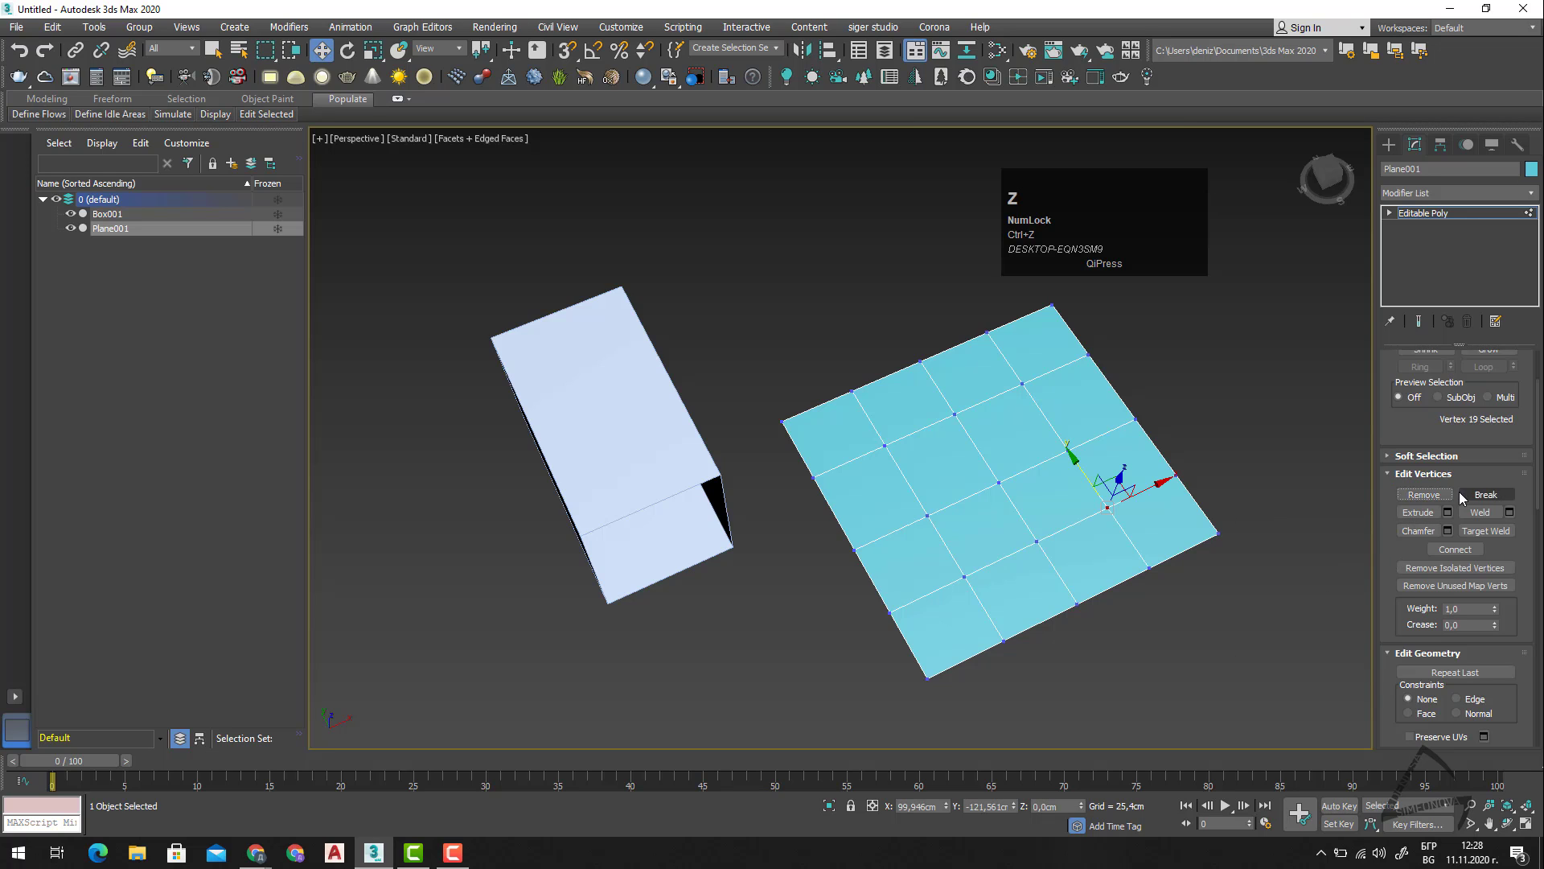
# Try removing the same interior vertex and its neighbour in the row, undo both removals, and clear the selection.
pyautogui.click(1409, 500)
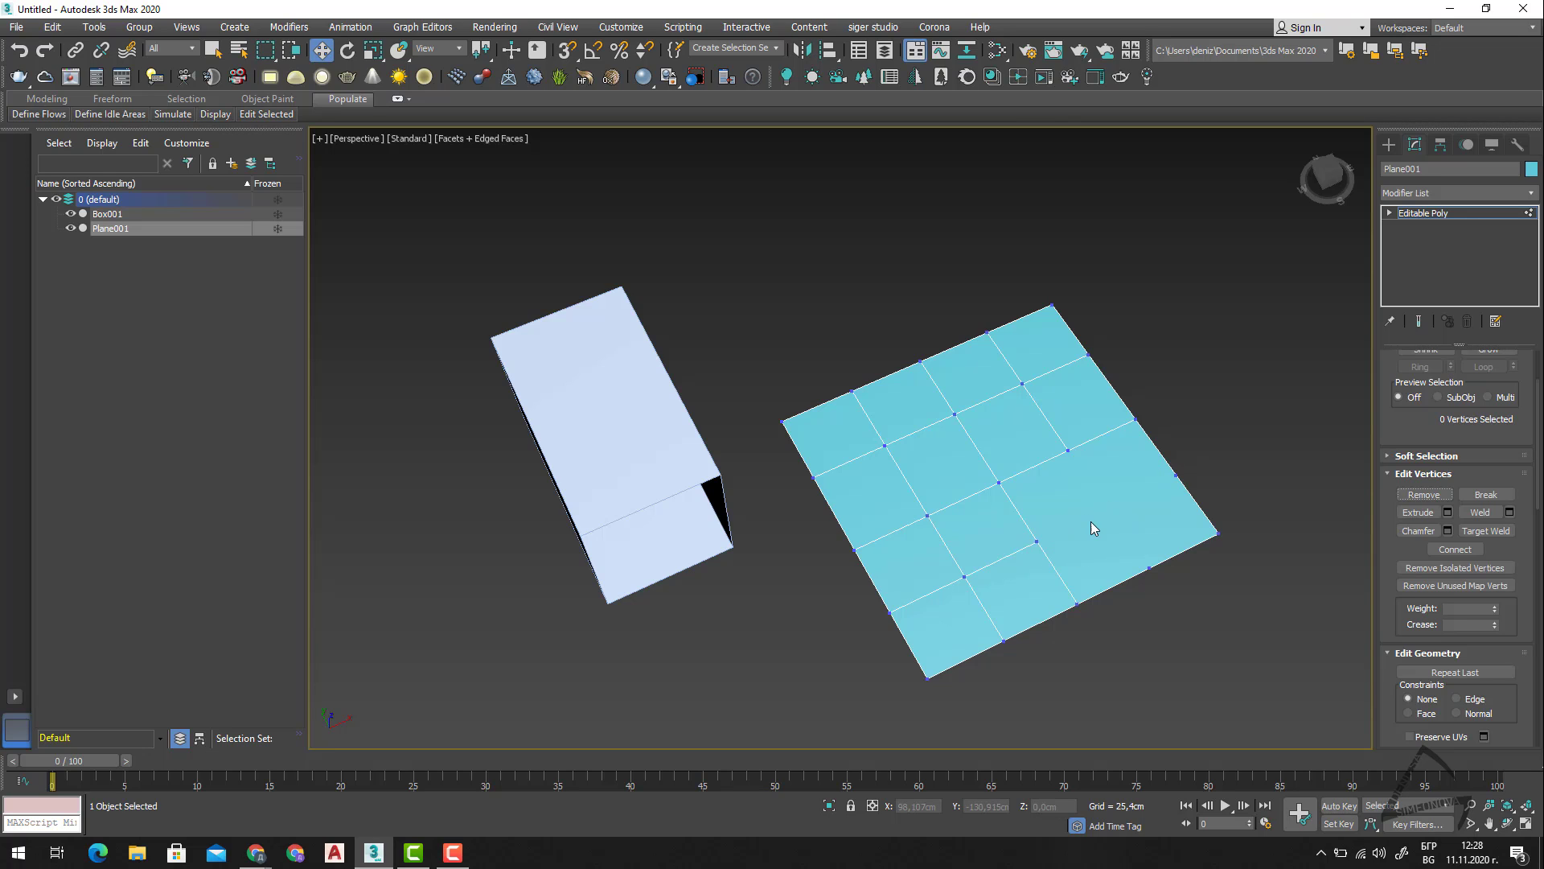
pyautogui.click(1037, 541)
pyautogui.click(1407, 493)
pyautogui.press('ctrl')
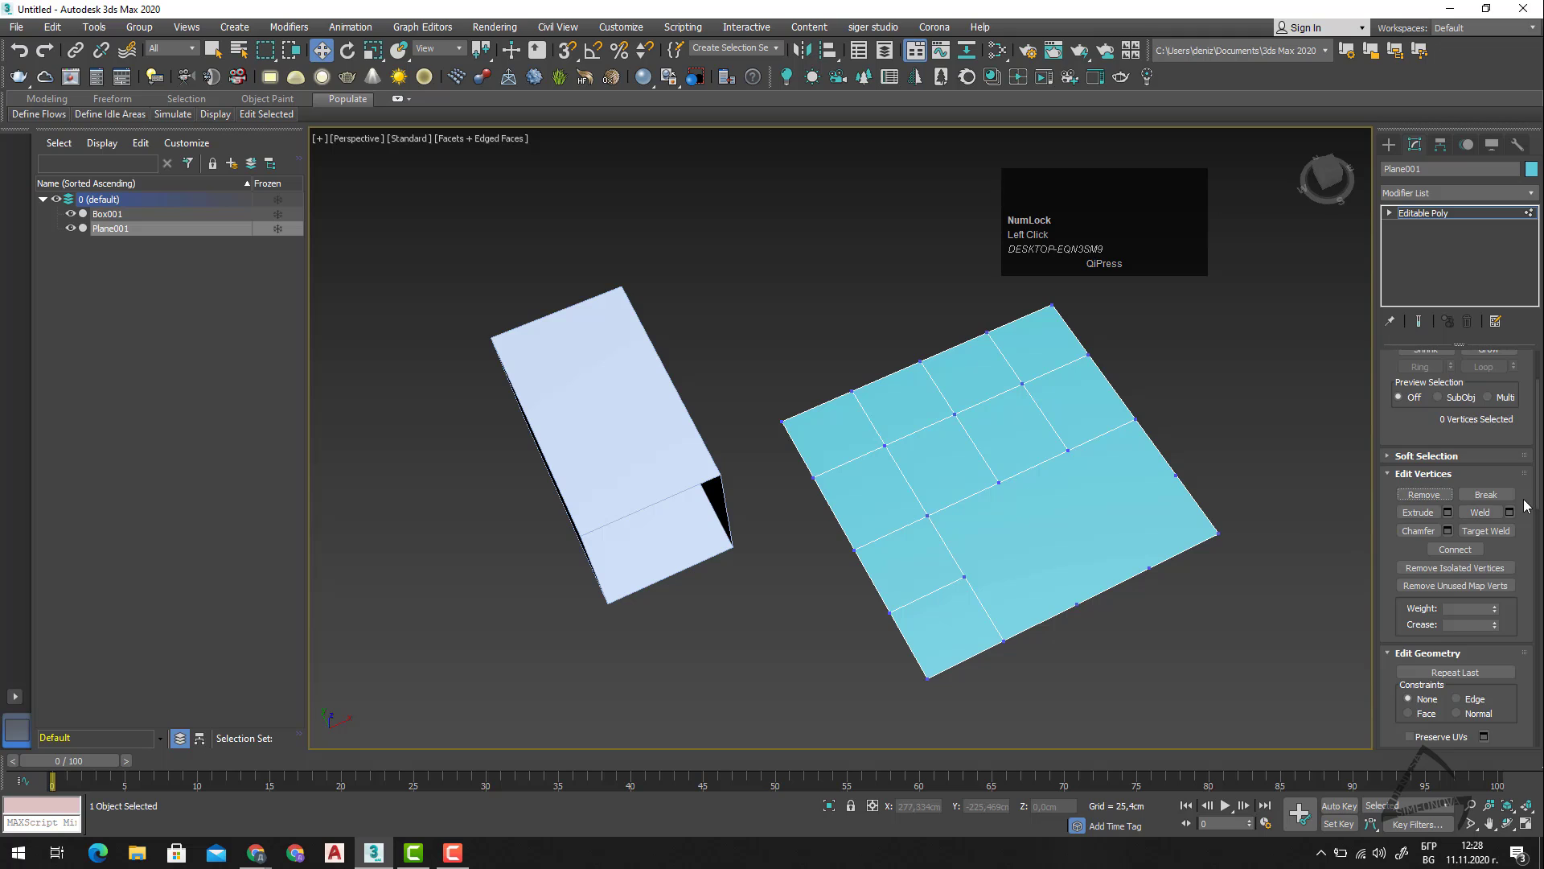
pyautogui.hotkey('ctrl', 'z')
pyautogui.click(1210, 574)
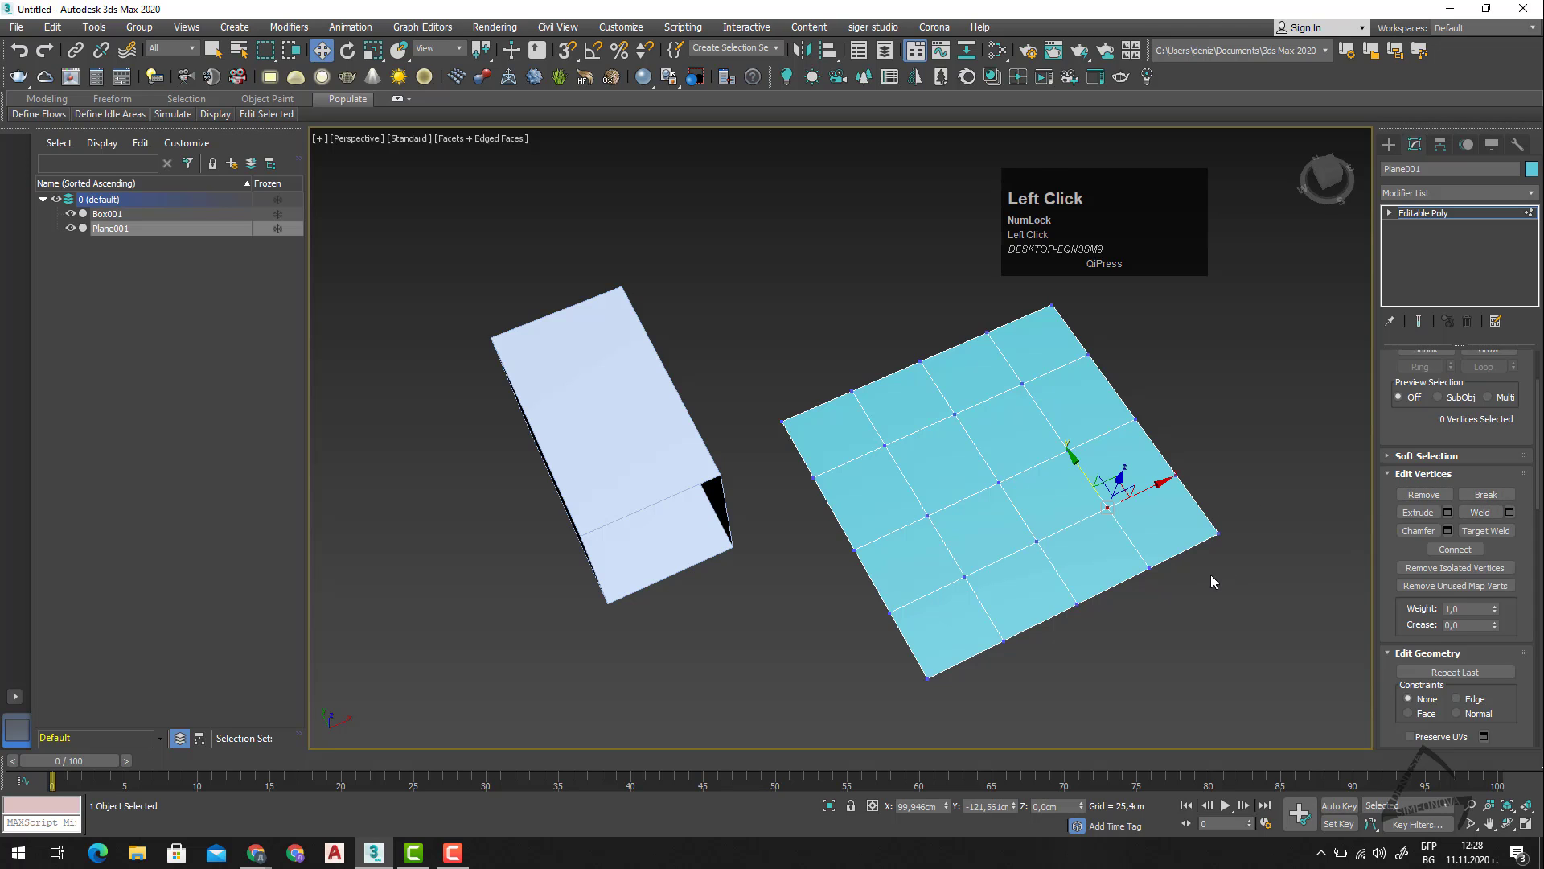
# Break the vertex on the plane's near border beside the corner, and check the split vertices with a selection window.
pyautogui.click(1173, 556)
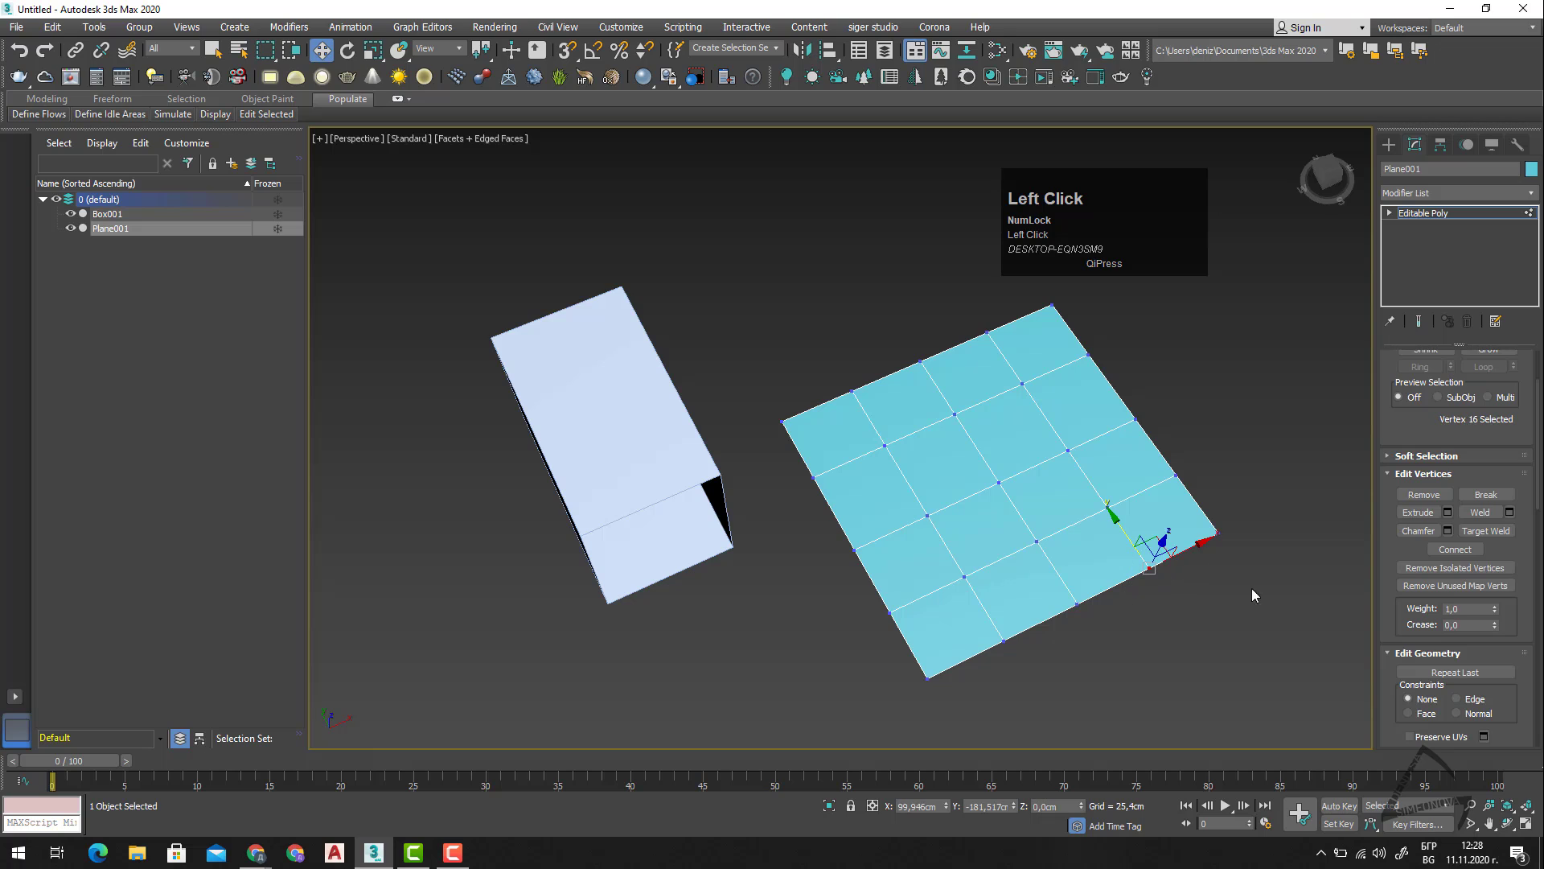
pyautogui.click(1479, 490)
pyautogui.click(1180, 588)
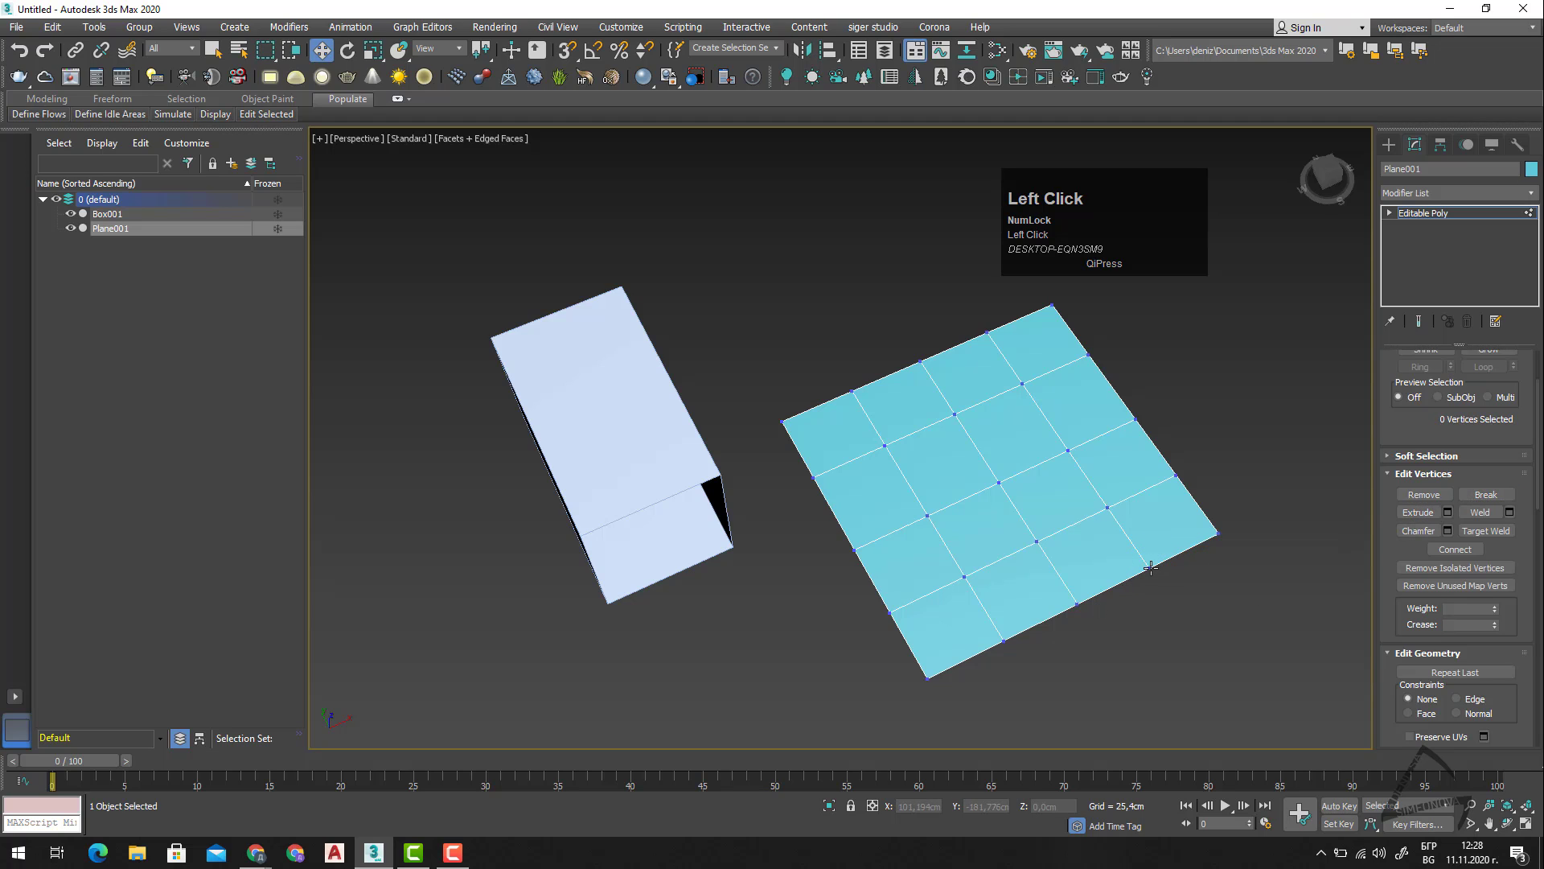
pyautogui.click(1151, 568)
pyautogui.moveTo(1181, 606); pyautogui.dragTo(1142, 555)
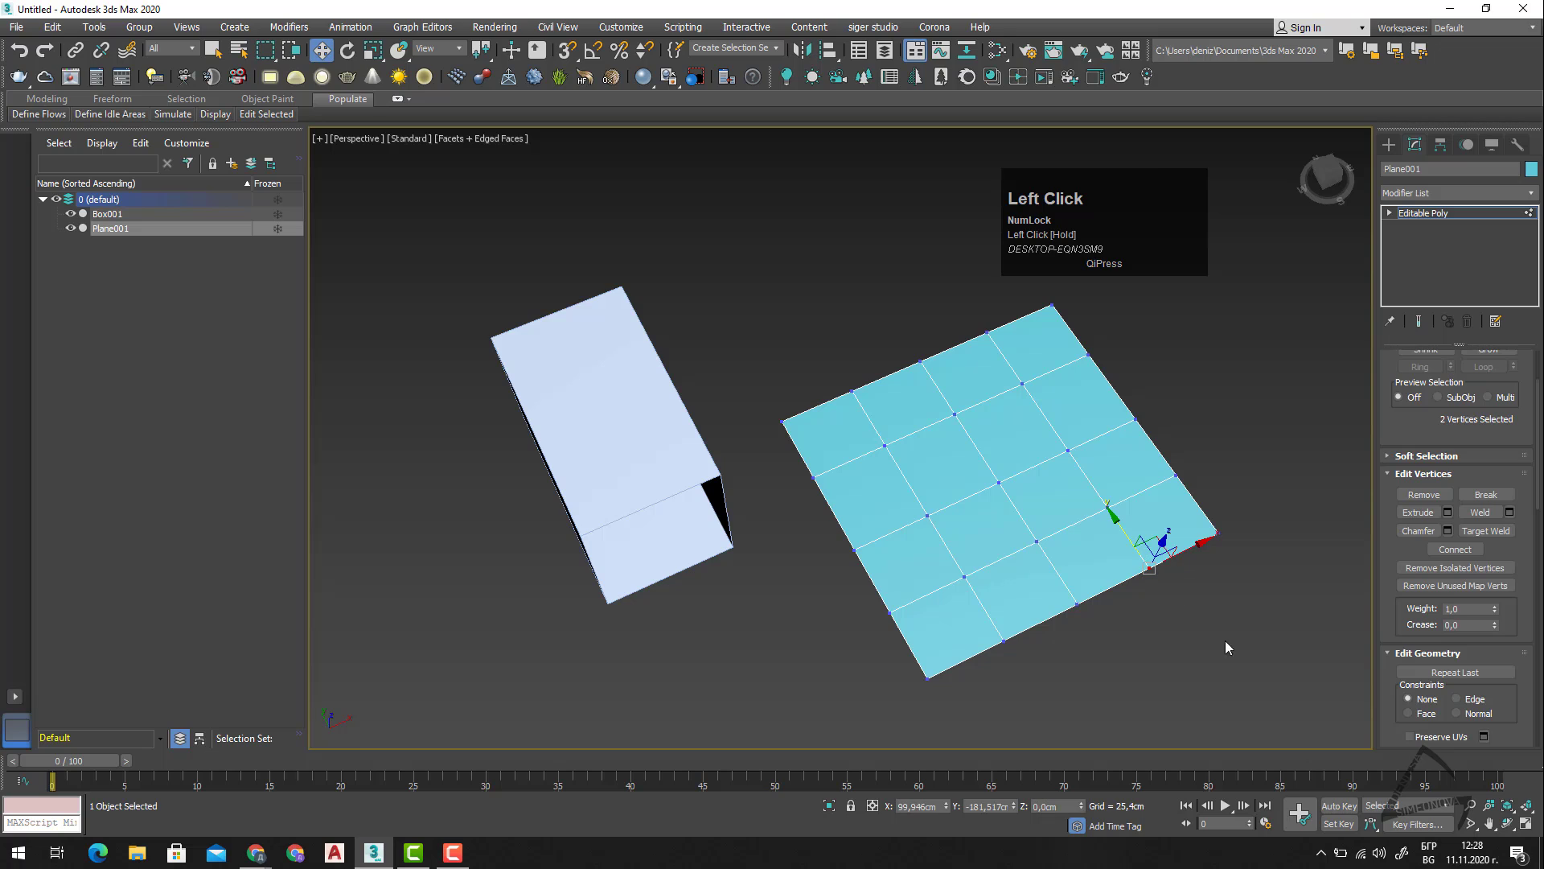
pyautogui.click(1169, 607)
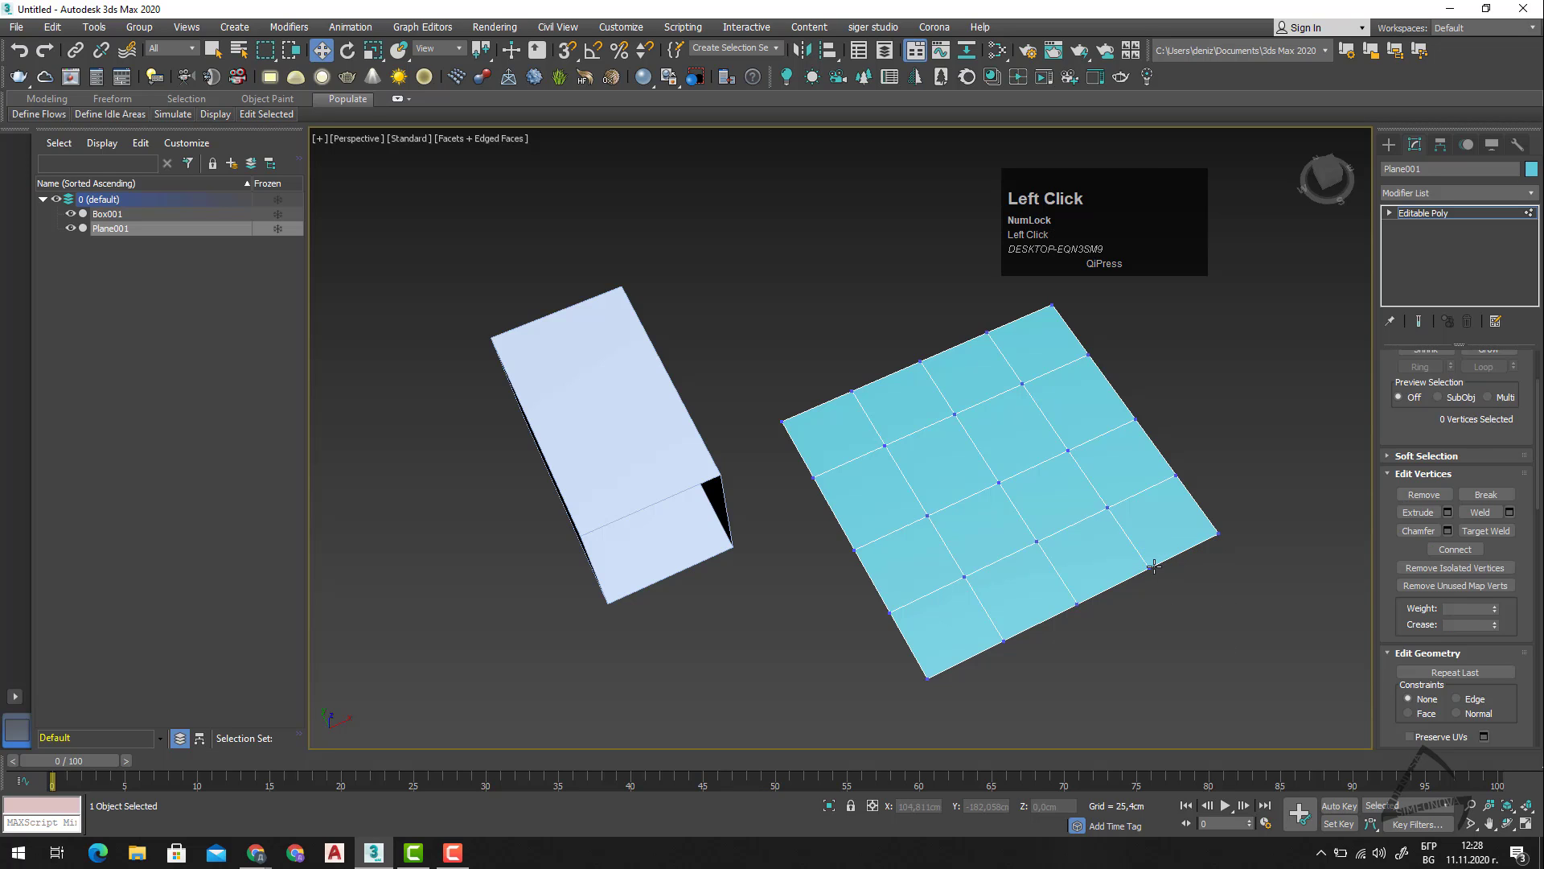
# Move the two coincident split vertices on the near border to different positions along X, and clear the selection.
pyautogui.click(1151, 569)
pyautogui.moveTo(1199, 545); pyautogui.dragTo(1170, 572)
pyautogui.click(1150, 567)
pyautogui.click(1186, 619)
# Inspect the split area at the Border and Polygon levels, selecting the polygons on either side of the split.
pyautogui.press('3')
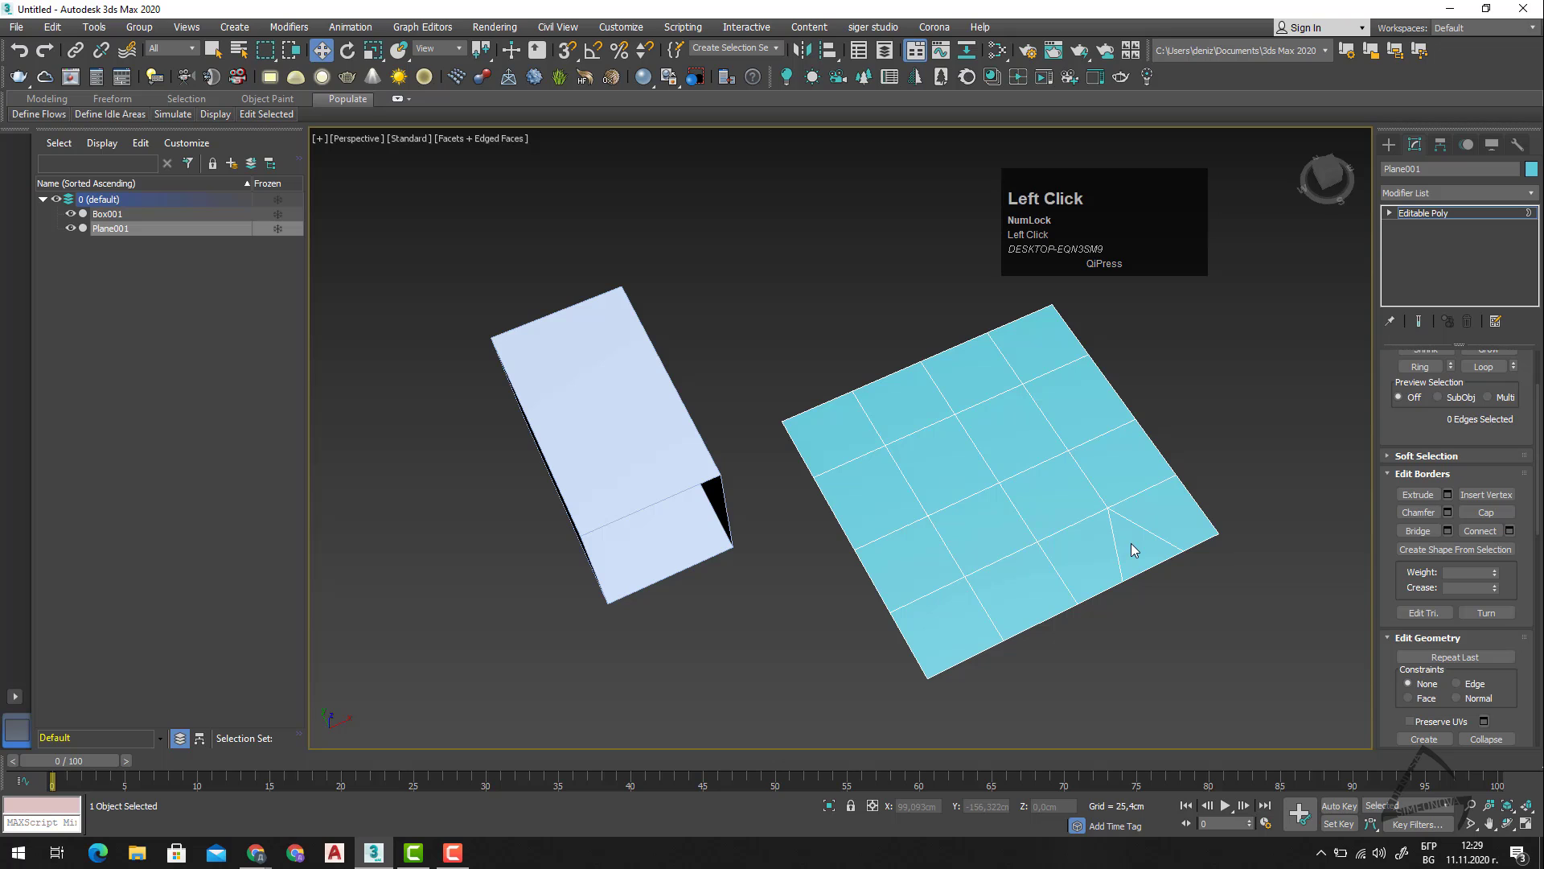
pyautogui.press('3')
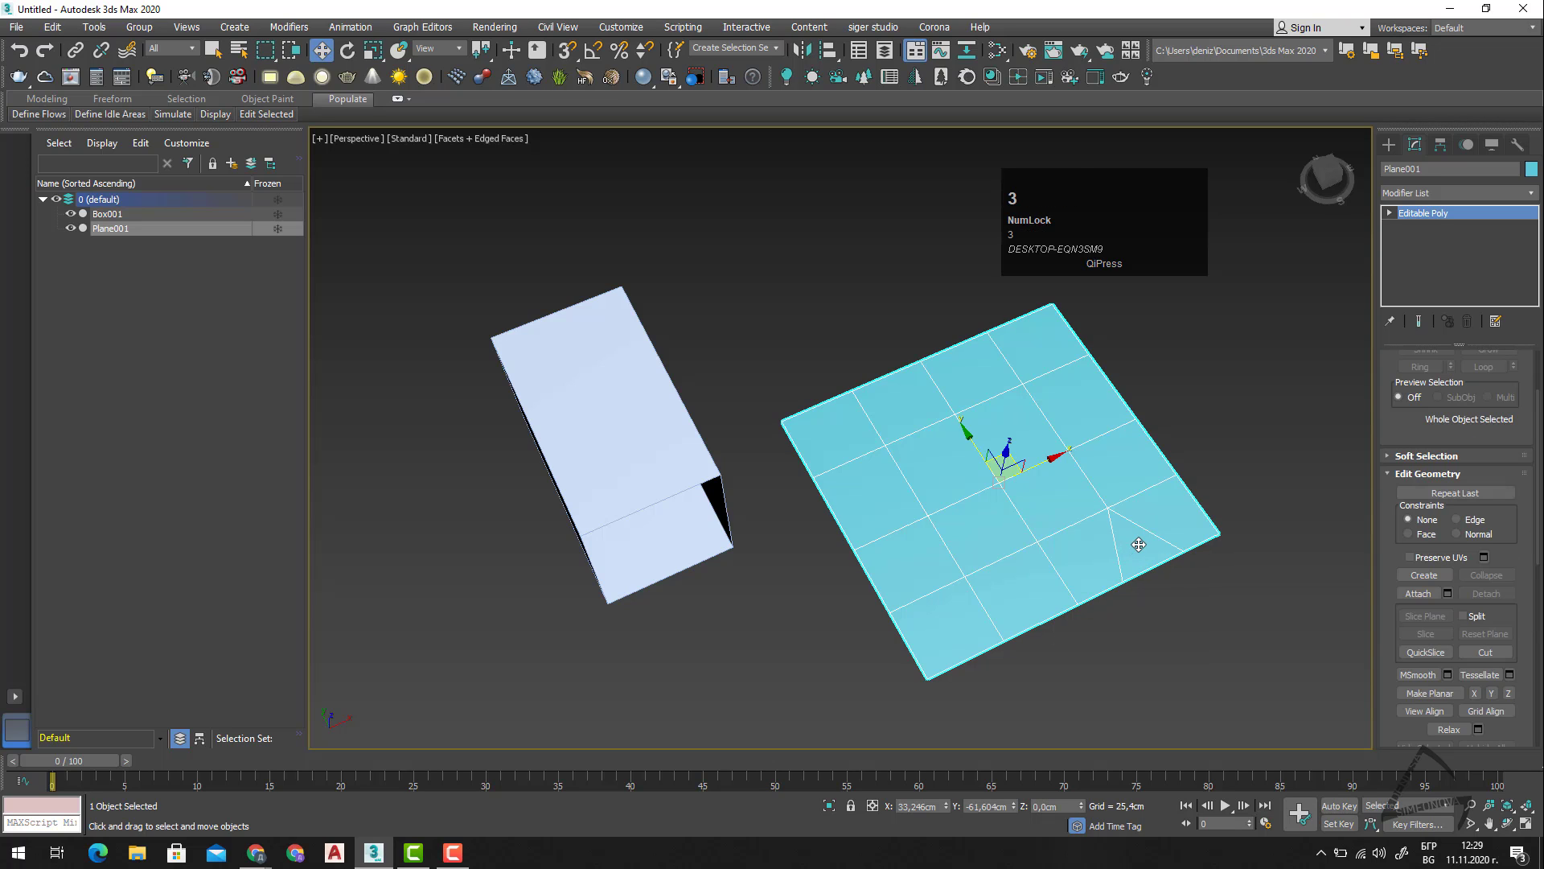
pyautogui.press('3')
pyautogui.click(1179, 518)
pyautogui.press('4')
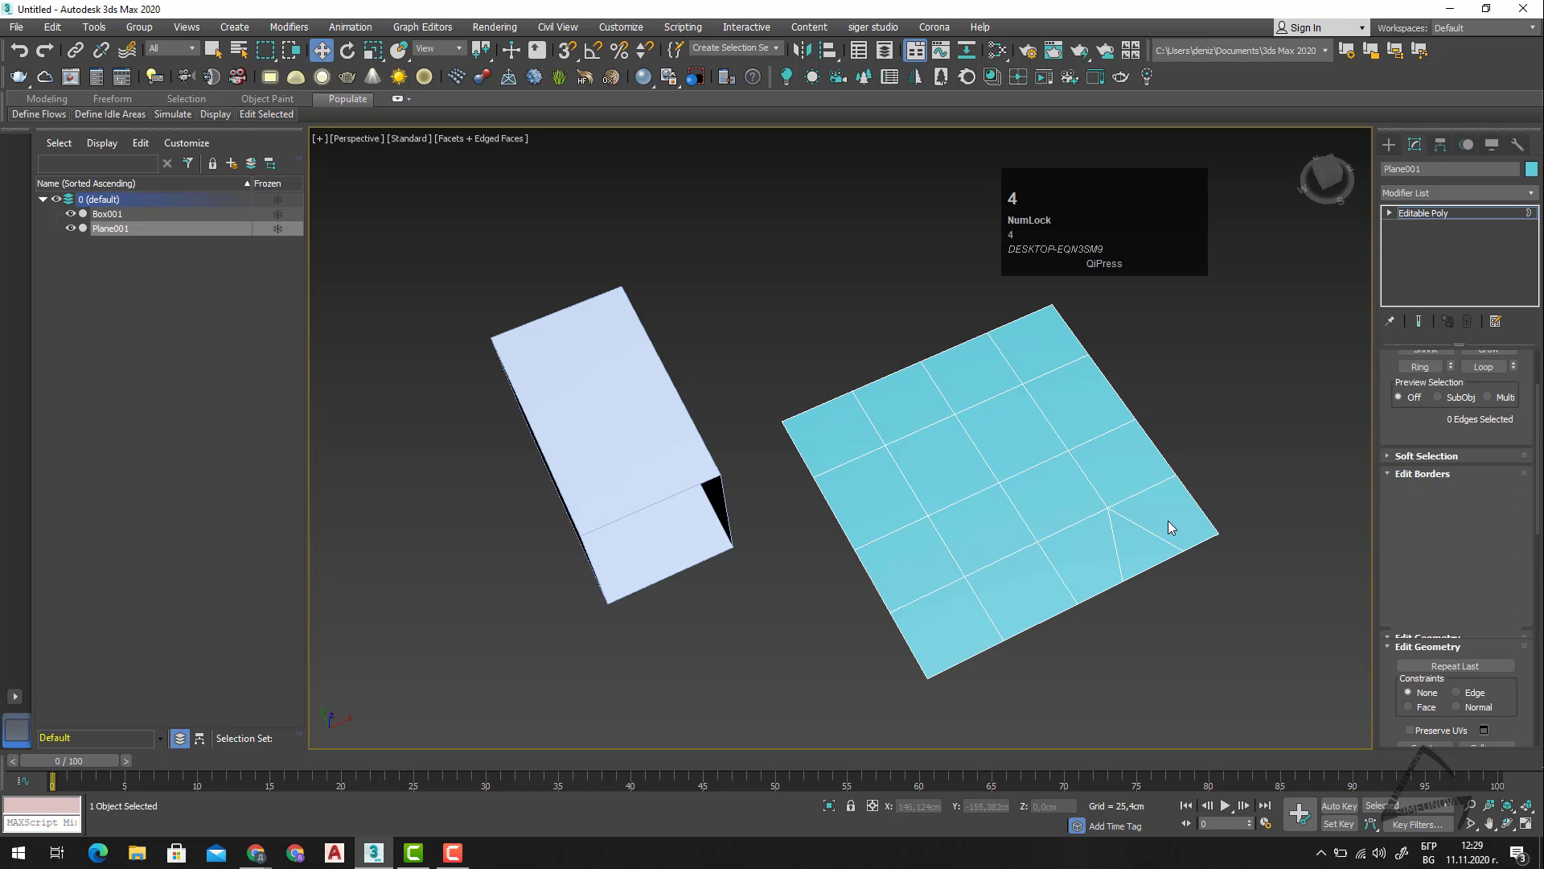
pyautogui.click(1167, 540)
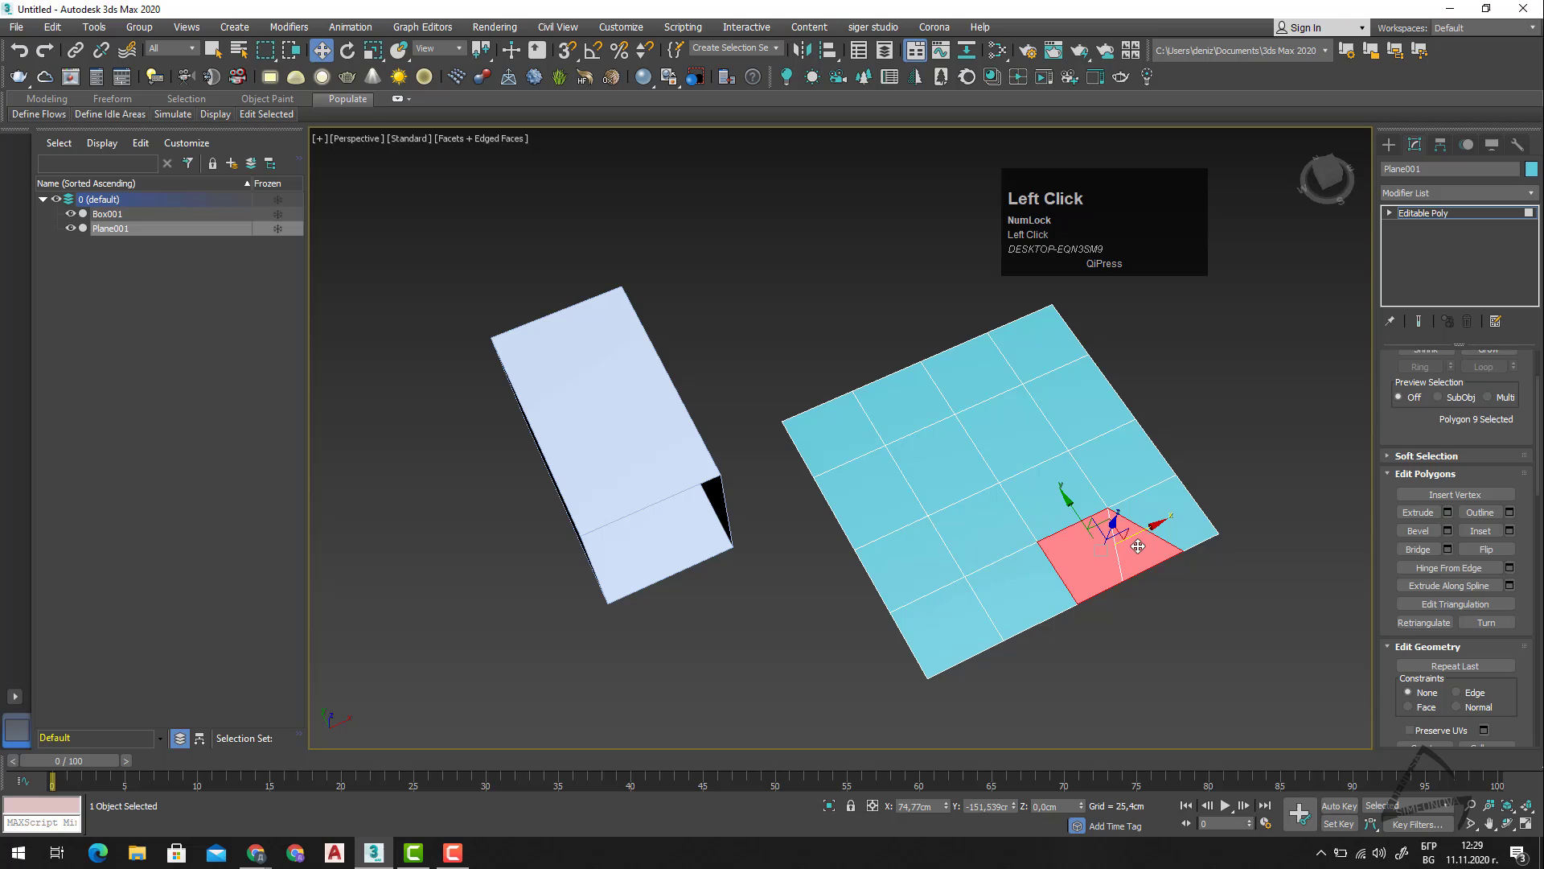
pyautogui.click(1189, 534)
# At the Vertex level, move the two split vertices along X past each other to open a gap in the near border.
pyautogui.press('1')
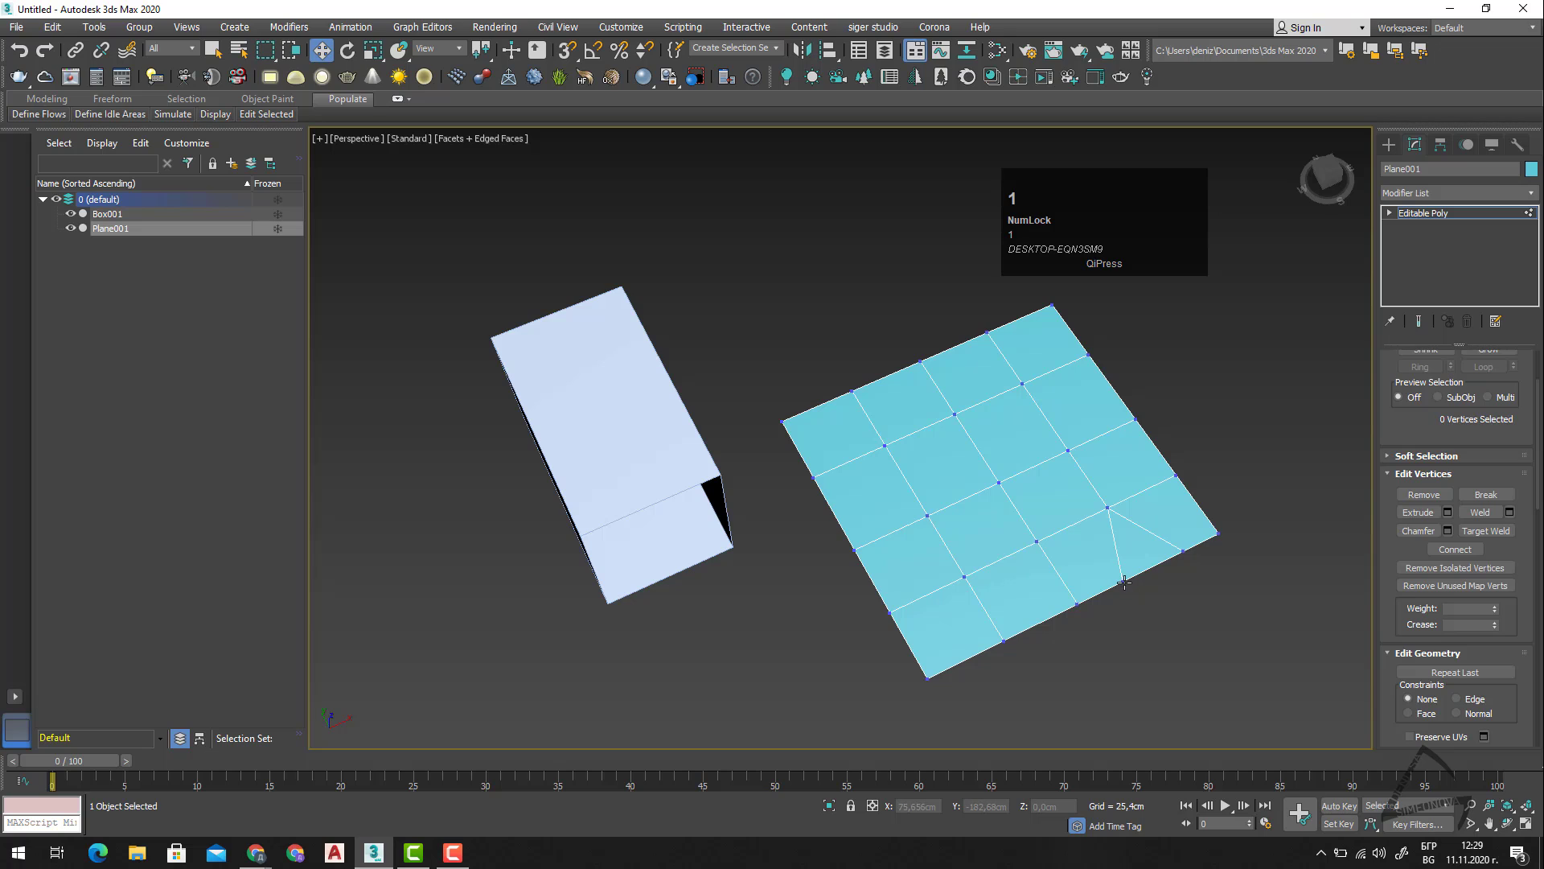
pyautogui.click(1124, 581)
pyautogui.moveTo(1171, 560)
pyautogui.mouseDown()
pyautogui.moveTo(1247, 524)
pyautogui.moveTo(1172, 558)
pyautogui.mouseUp()
pyautogui.click(1182, 551)
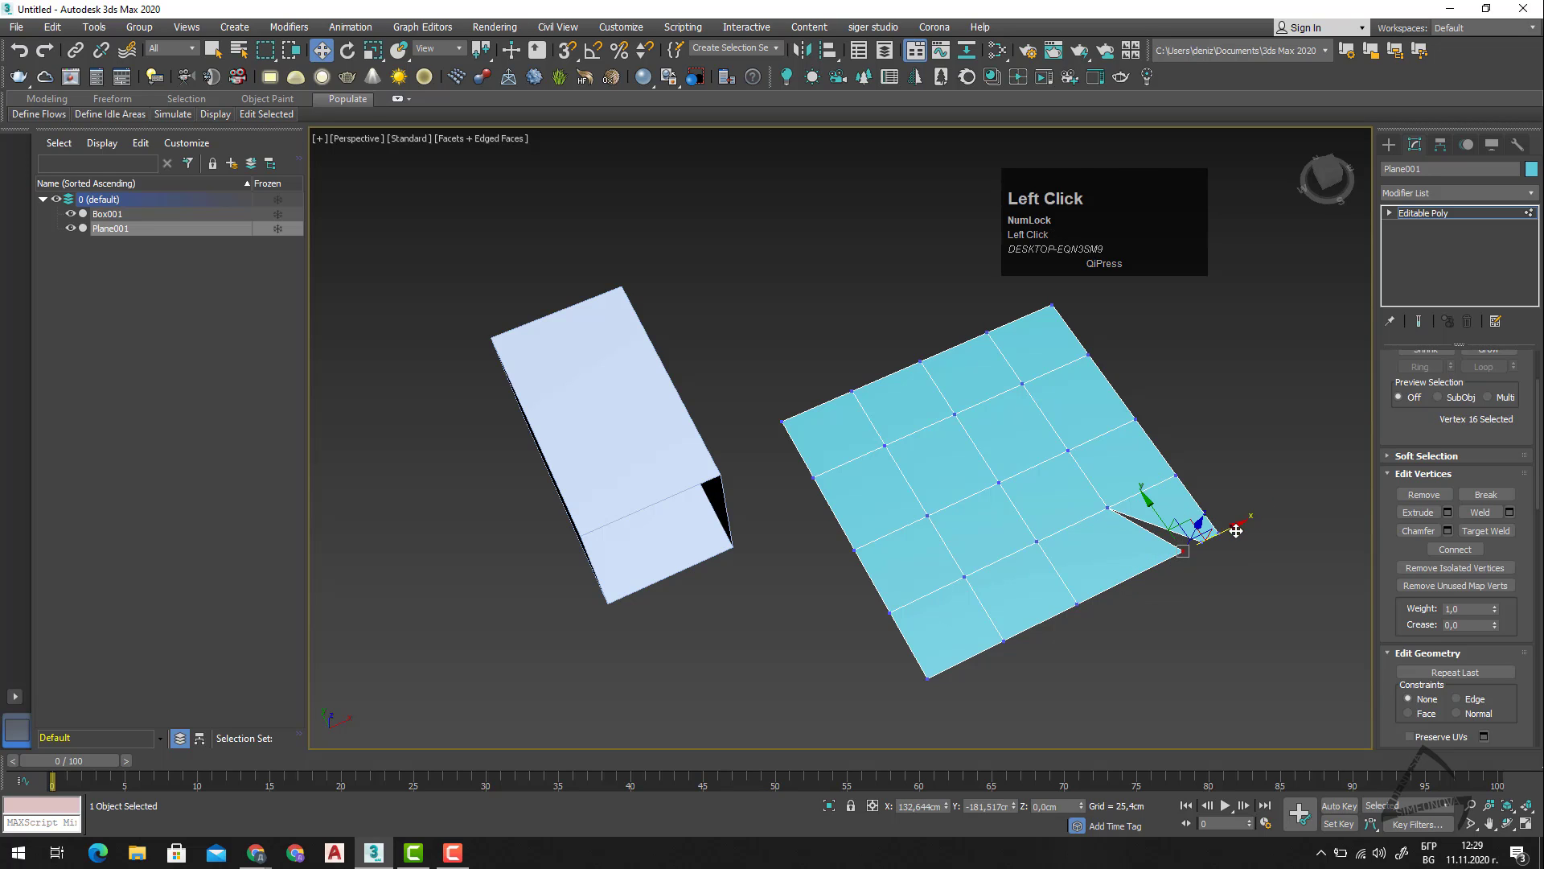
pyautogui.click(1228, 537)
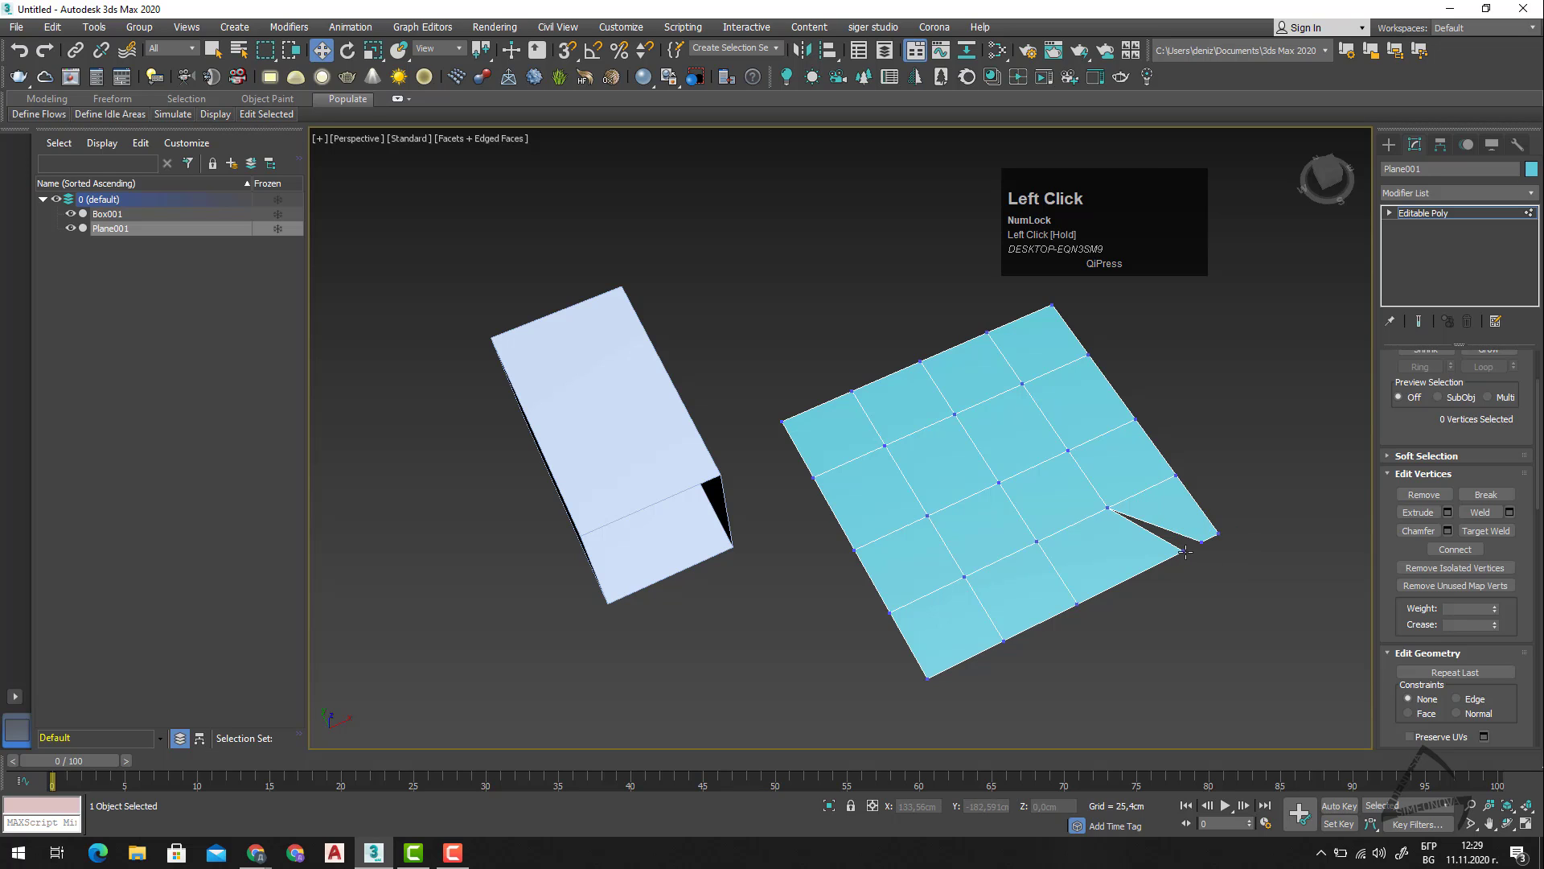
pyautogui.click(1184, 551)
pyautogui.moveTo(1234, 528); pyautogui.dragTo(1188, 555)
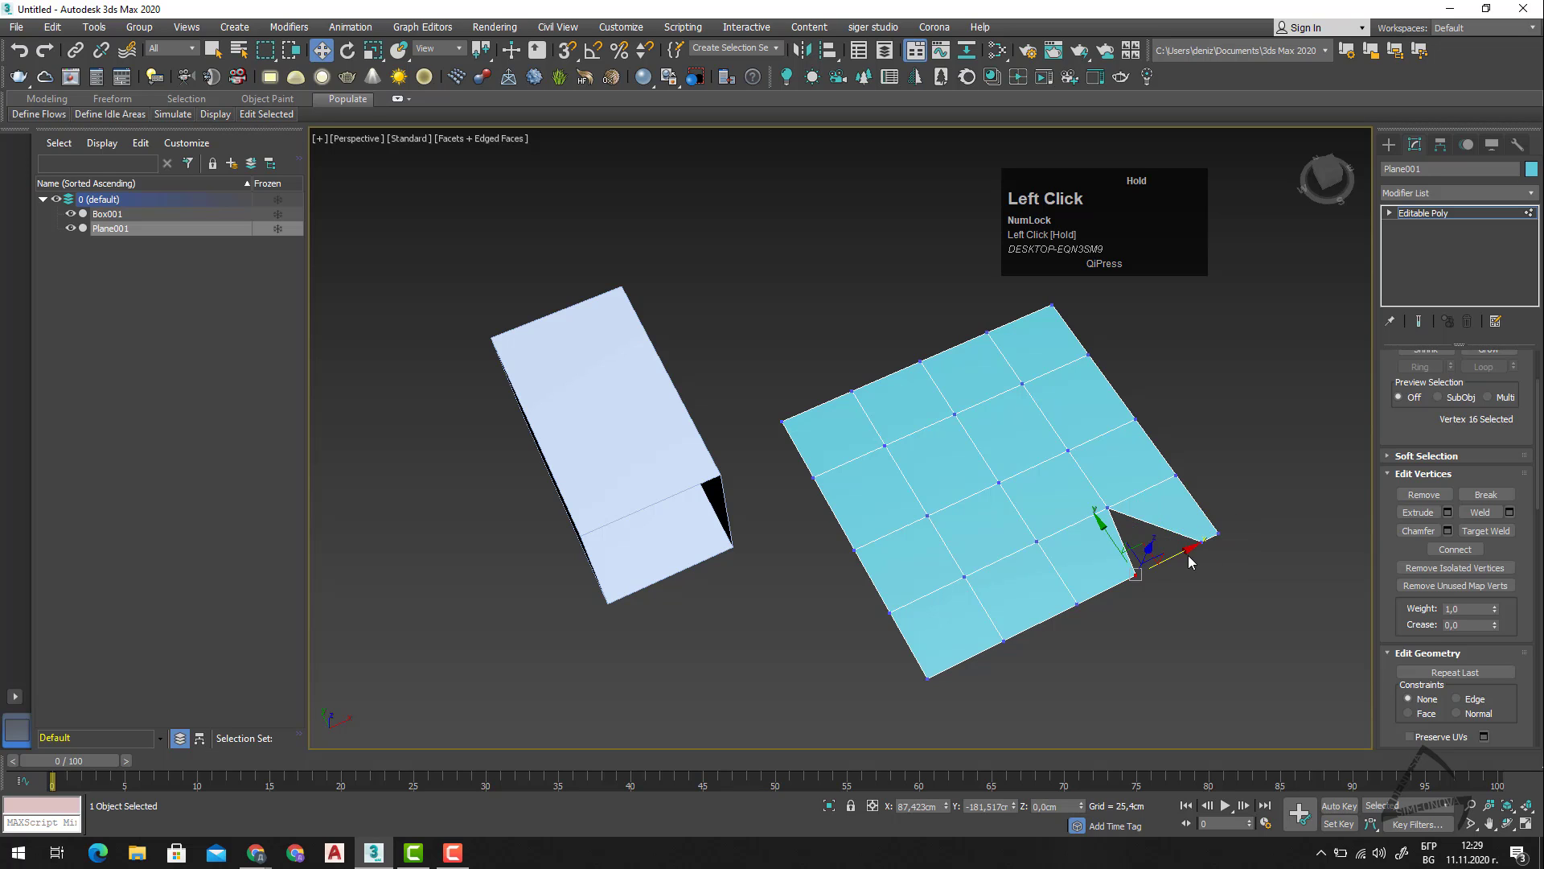
# At the Edge level, examine the two open edges of the gap by selecting each one in turn.
pyautogui.press('2')
pyautogui.click(1075, 567)
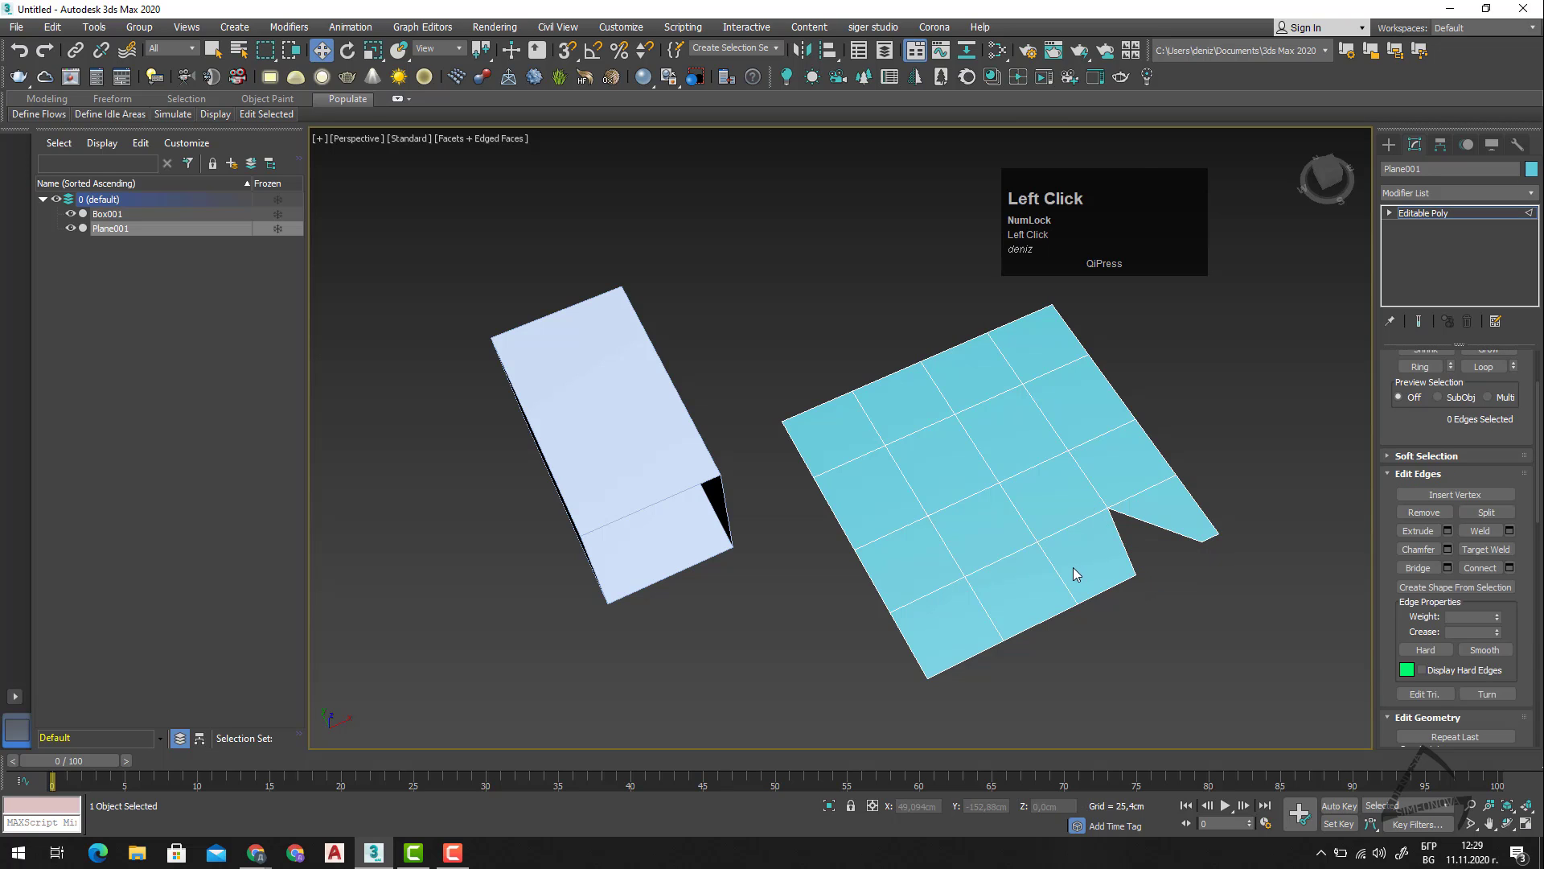
pyautogui.click(1119, 561)
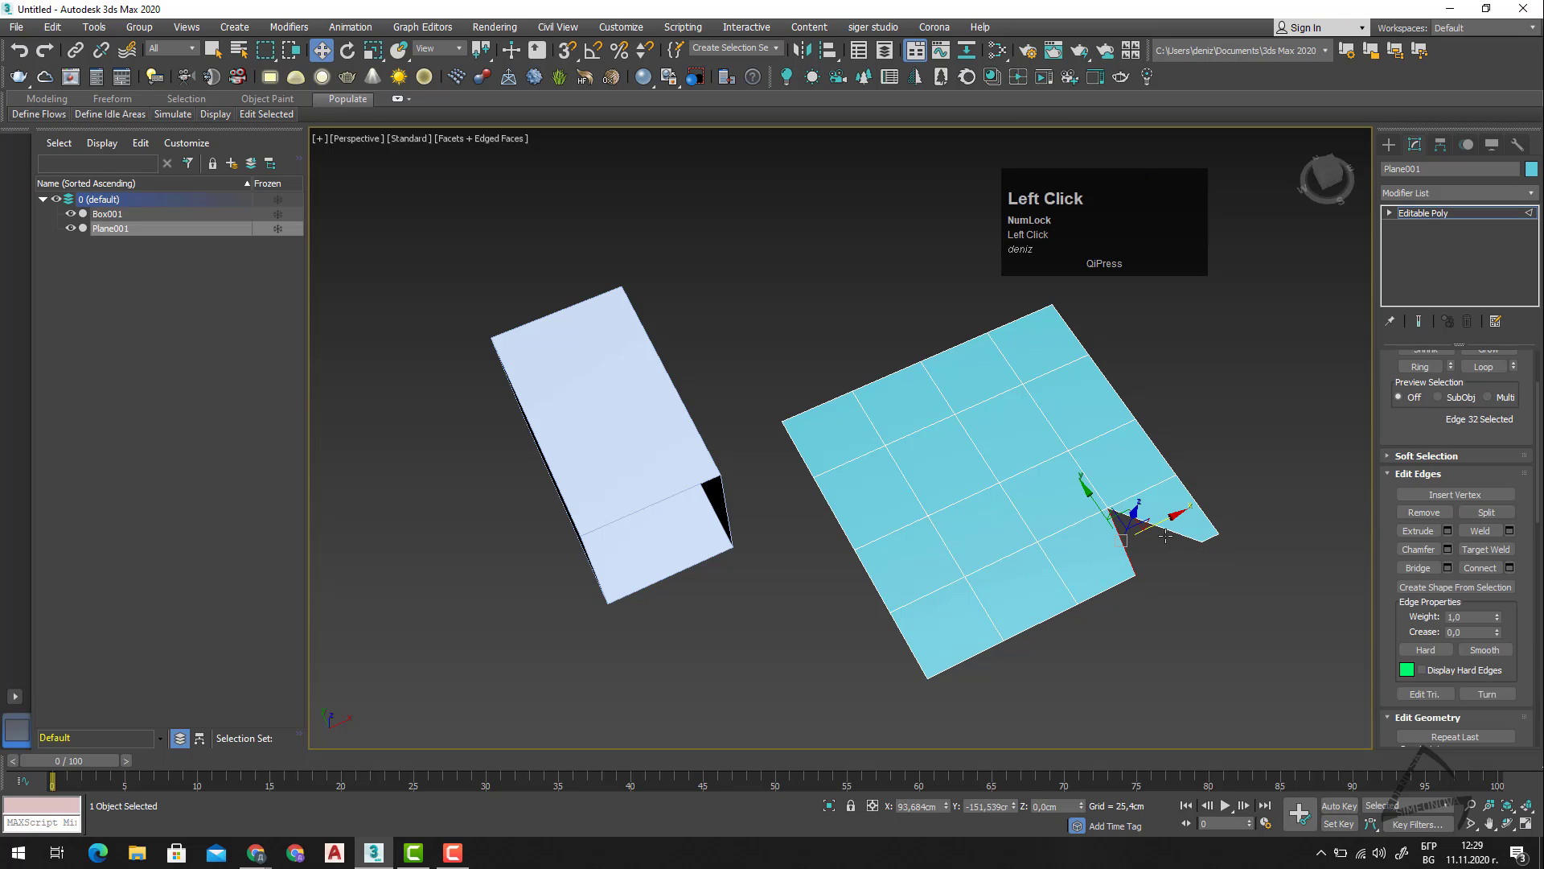
pyautogui.click(1171, 527)
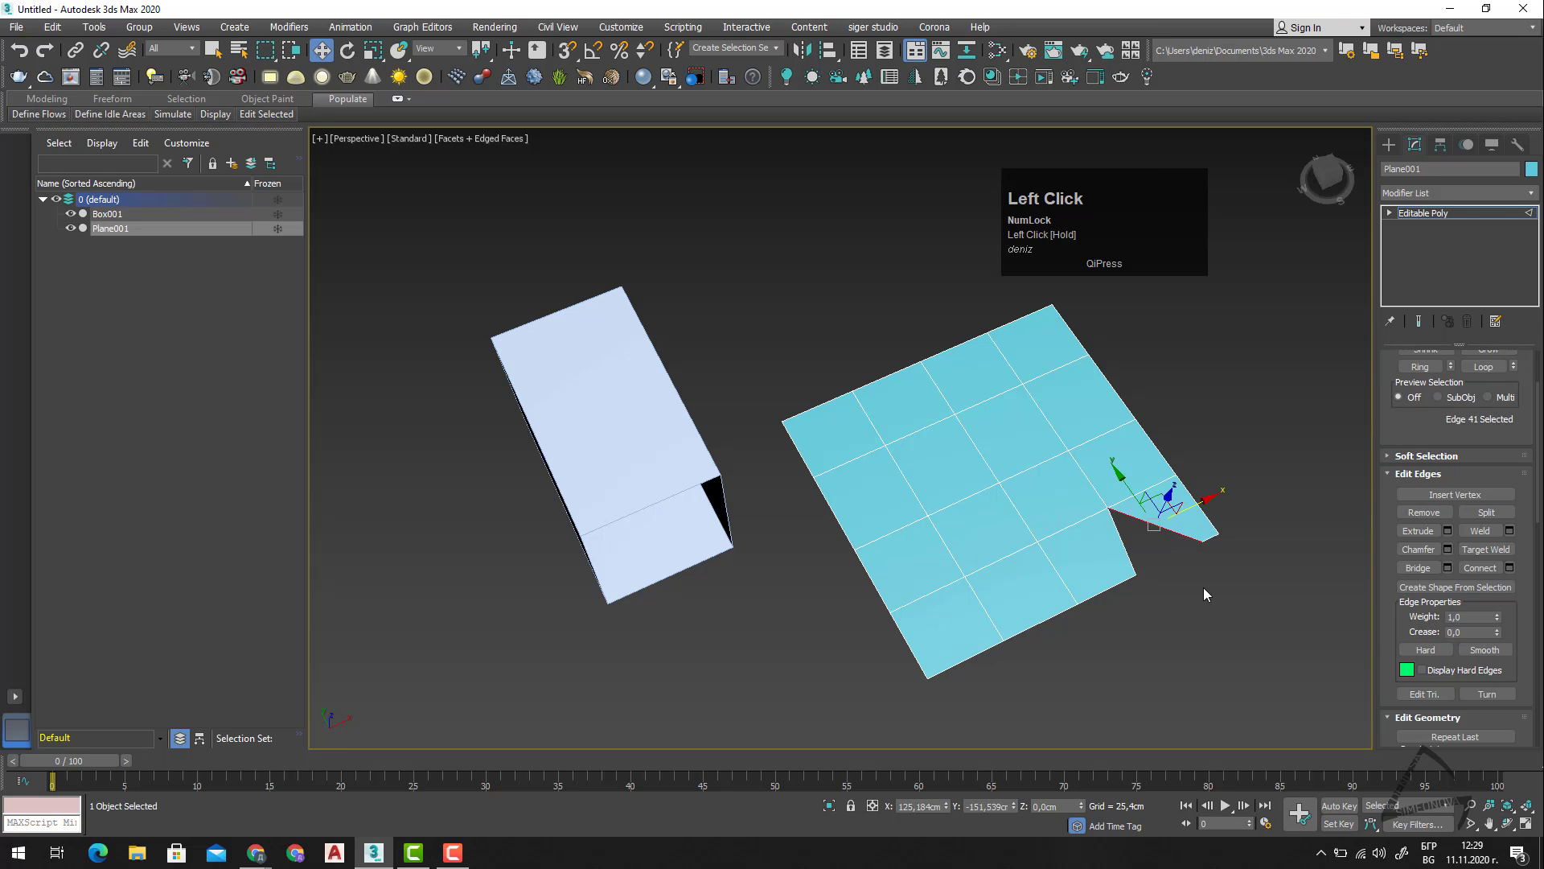
# Extrude the gap's selected border vertex with a height of 3,72 cm and a width of 32,488 cm.
pyautogui.press('1')
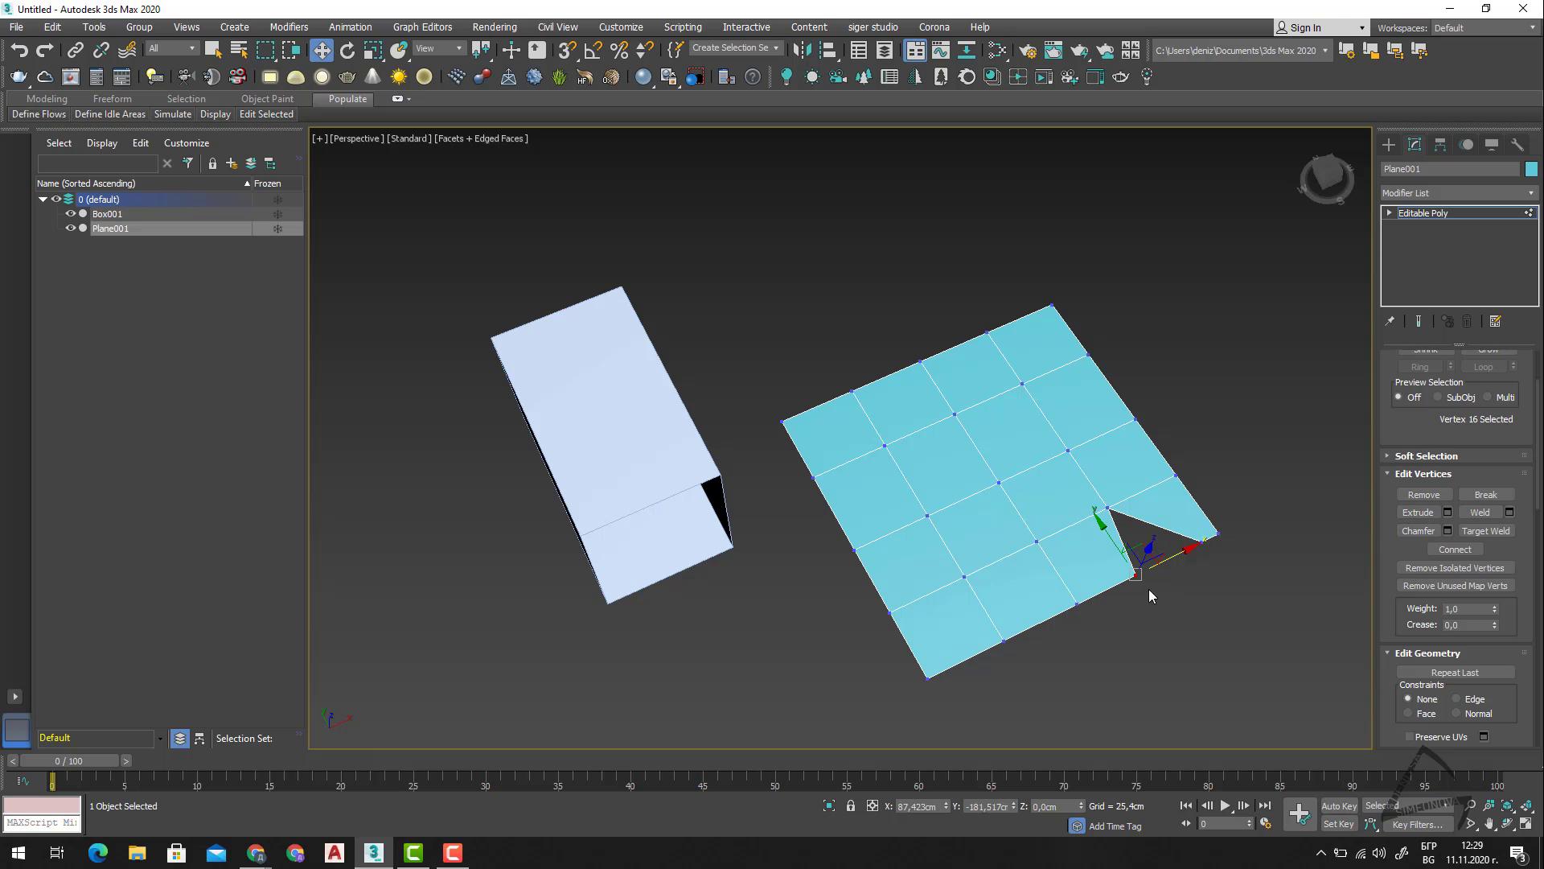
pyautogui.click(1449, 512)
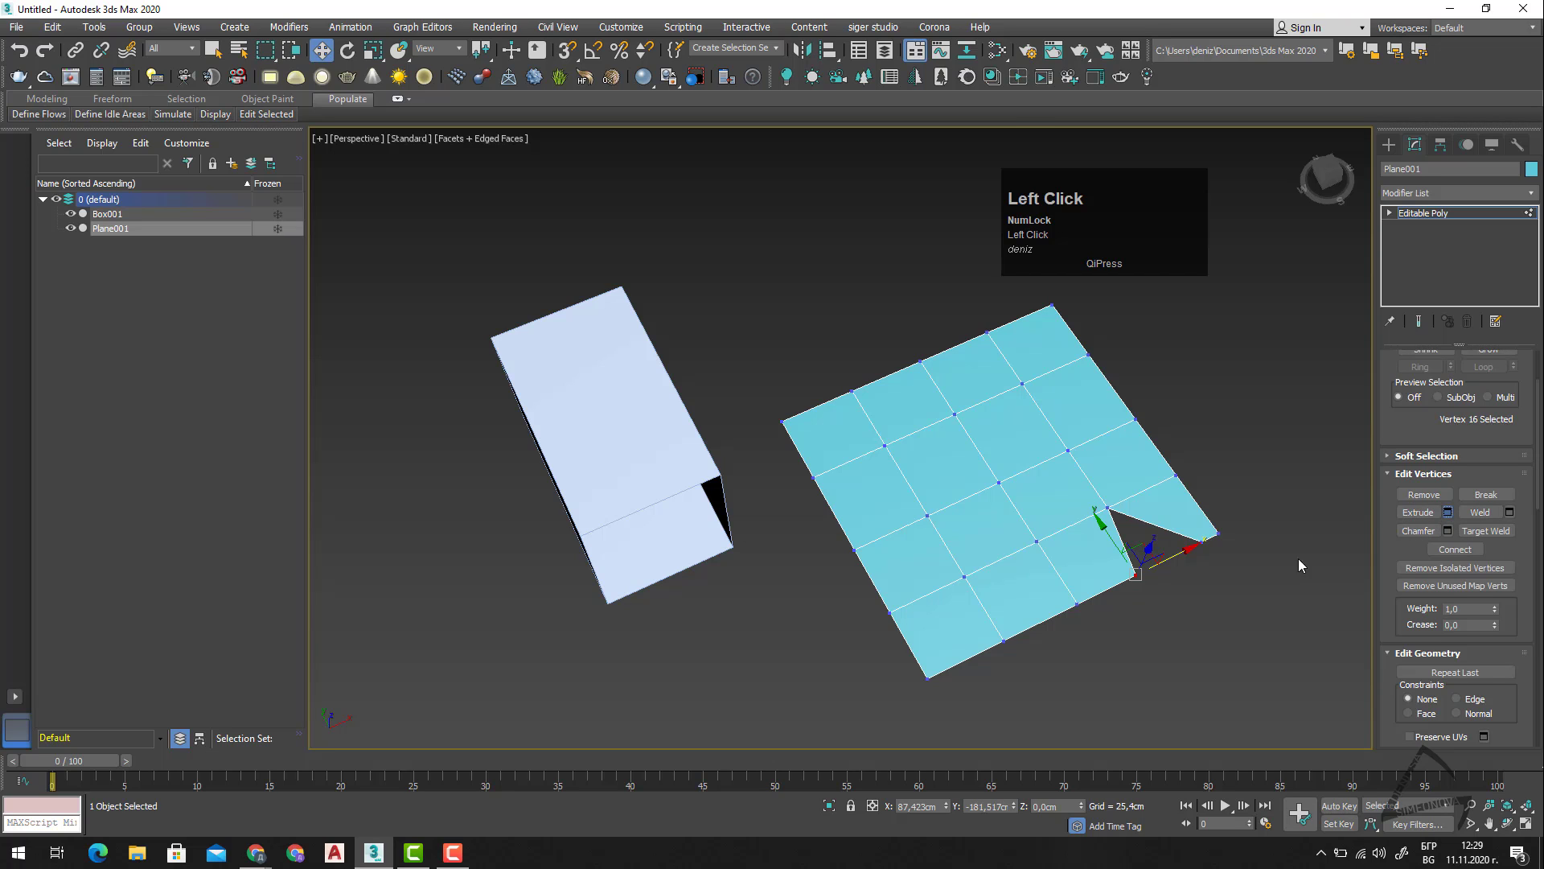
pyautogui.scroll(5, 1141, 585)
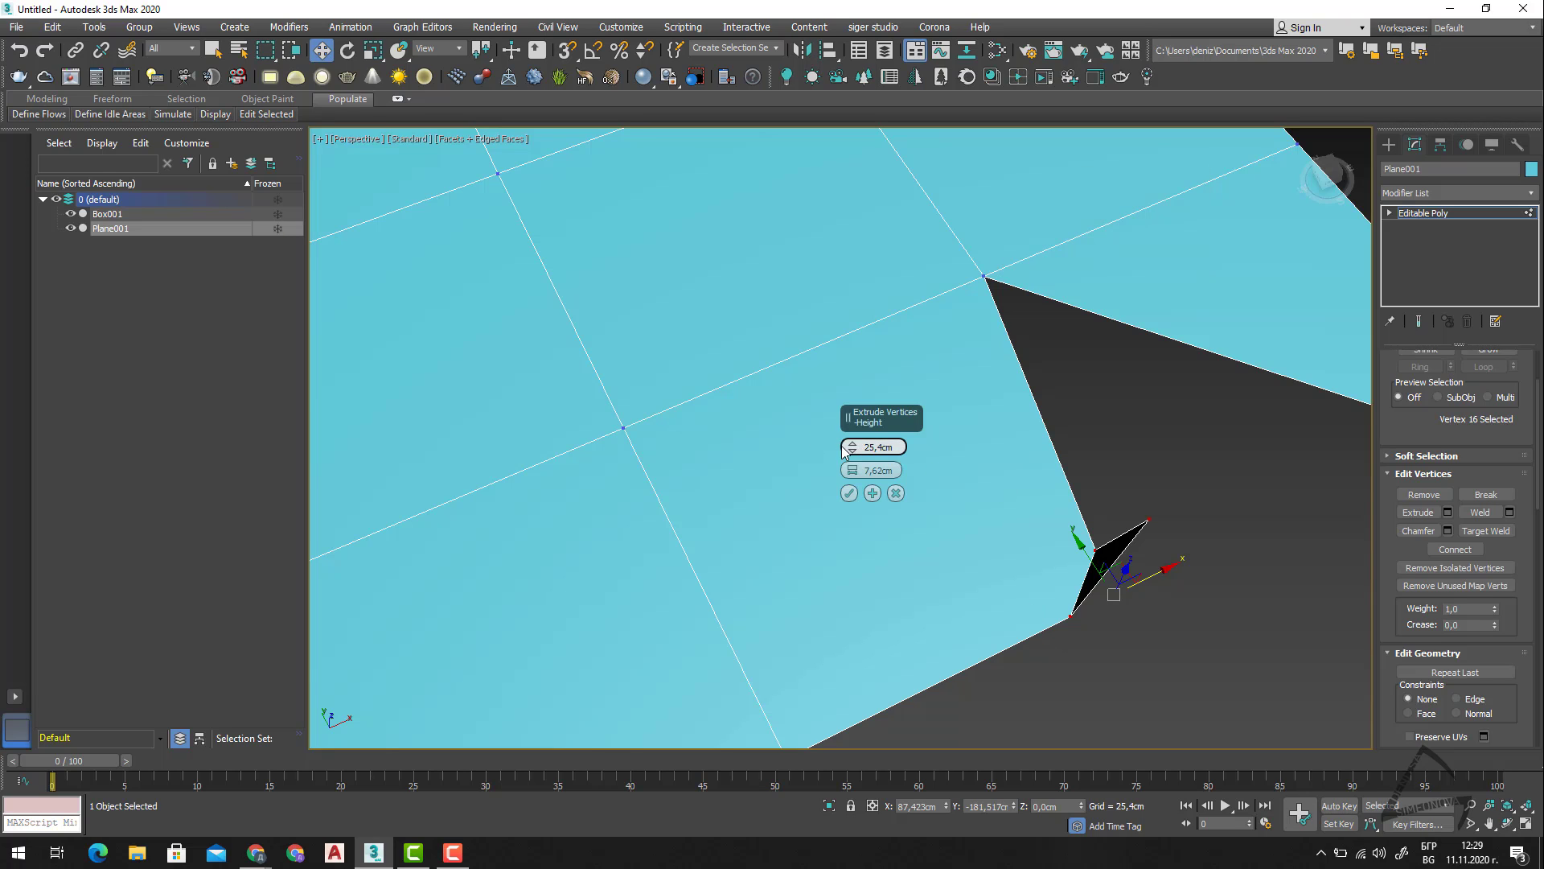
pyautogui.moveTo(854, 447); pyautogui.dragTo(862, 527)
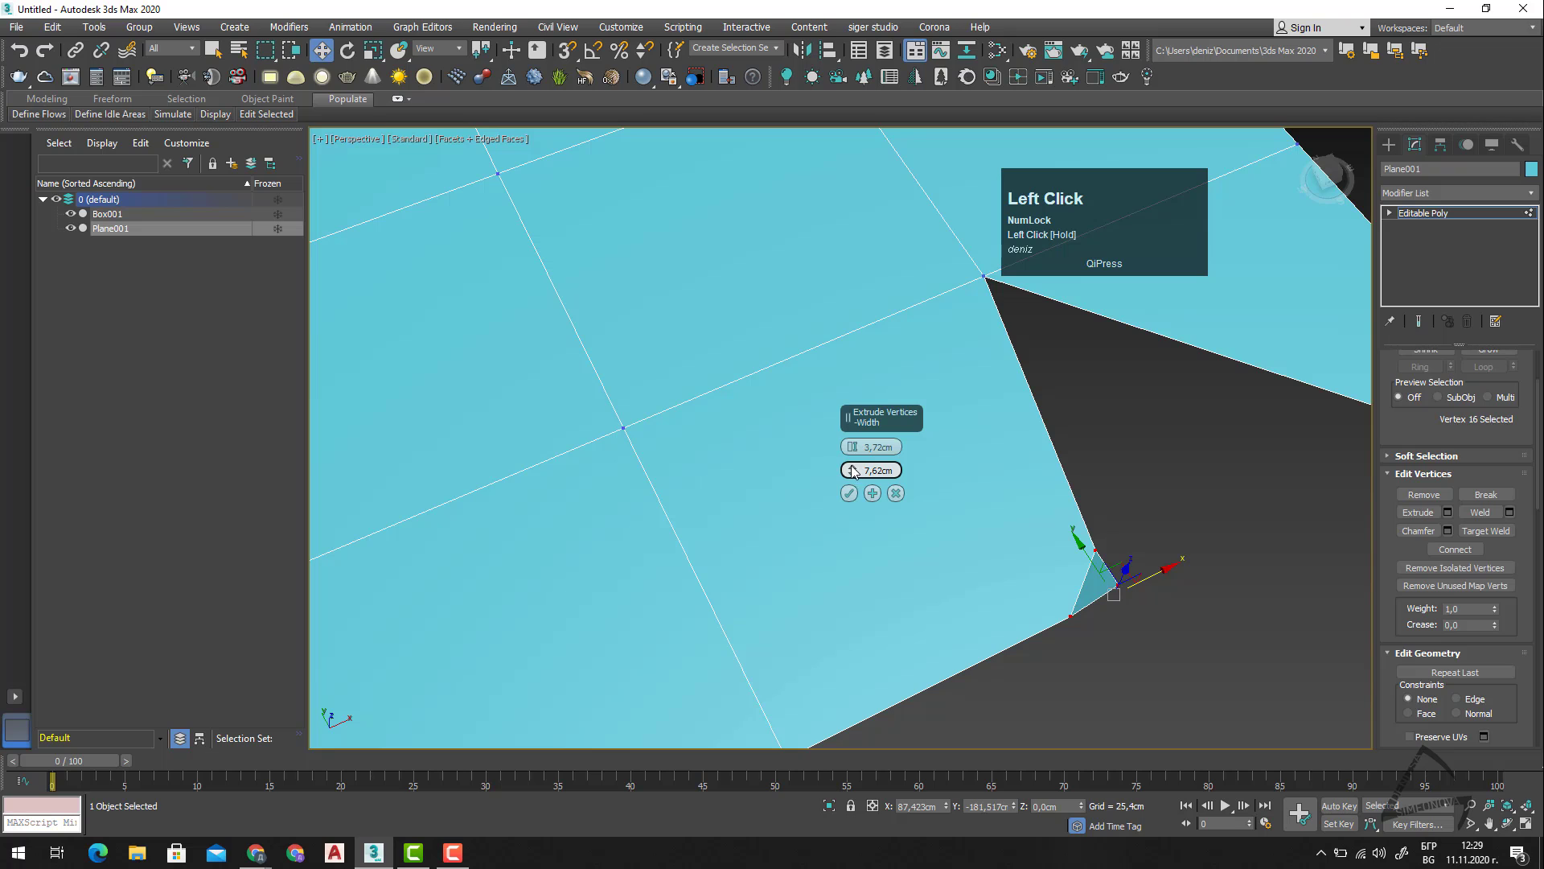
pyautogui.moveTo(854, 471)
pyautogui.mouseDown()
pyautogui.moveTo(849, 395)
pyautogui.moveTo(850, 484)
pyautogui.moveTo(849, 462)
pyautogui.mouseUp()
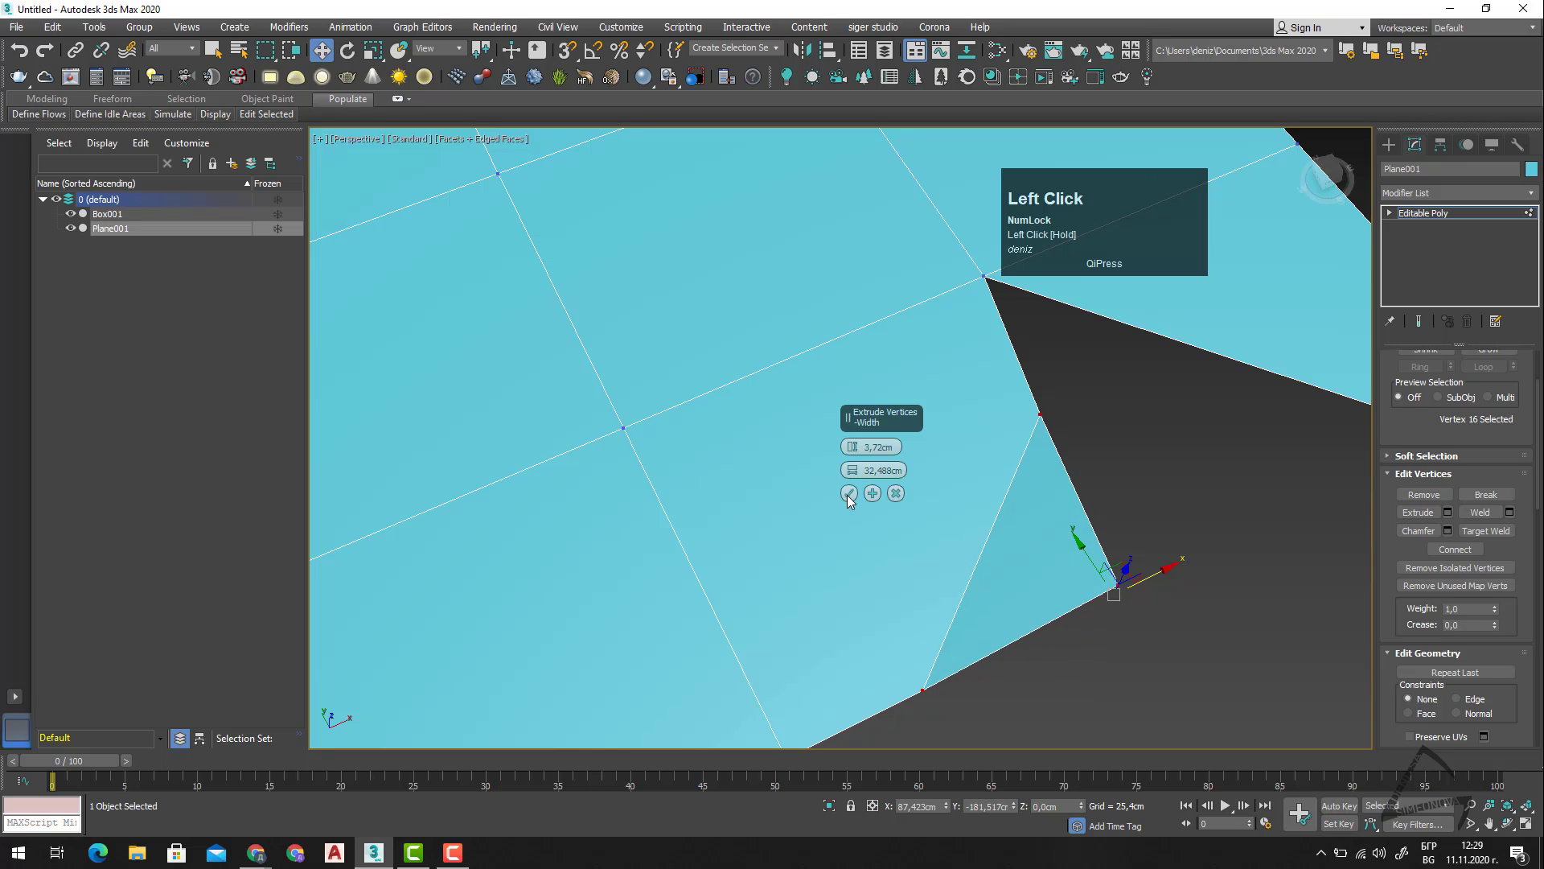
pyautogui.click(849, 493)
# Select the triangular polygon at the extruded corner, move it outward in the XY plane, and return to the Vertex level.
pyautogui.press('4')
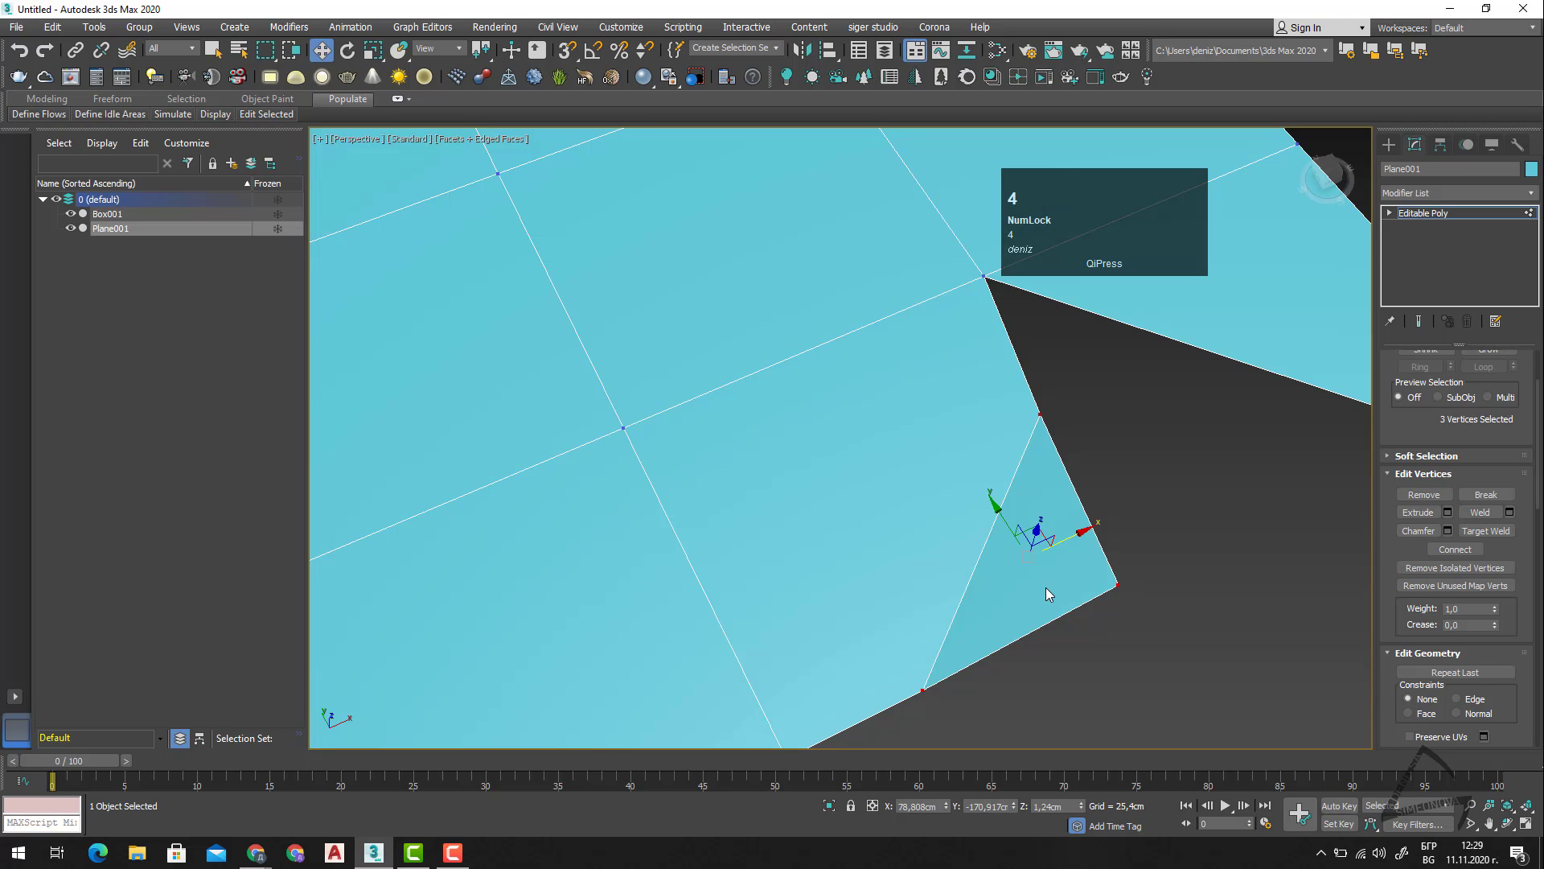
pyautogui.click(1038, 589)
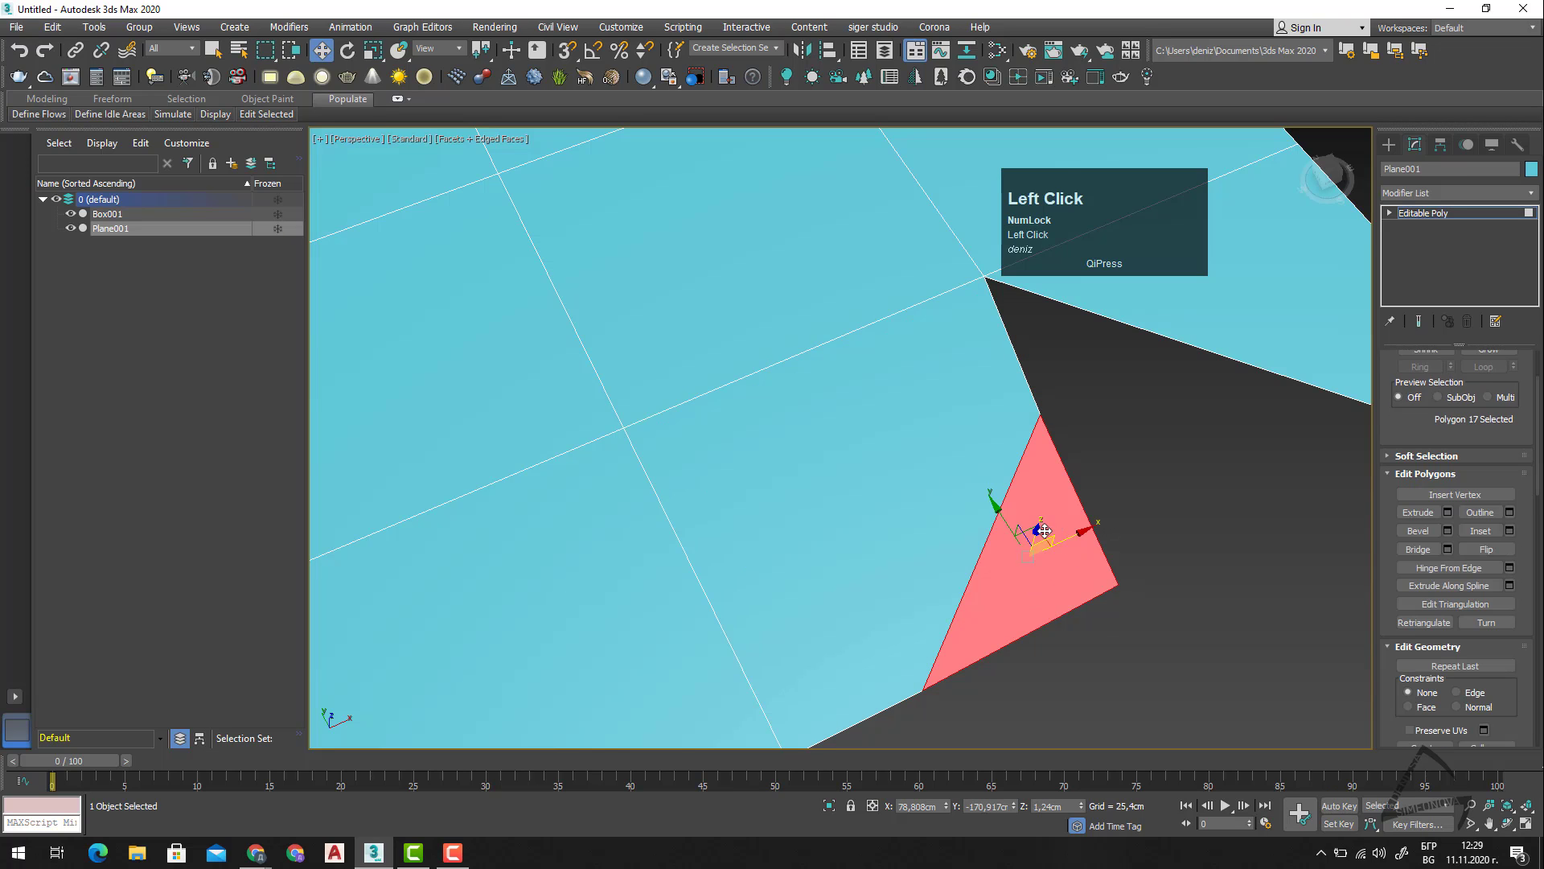
pyautogui.moveTo(1033, 534); pyautogui.dragTo(1217, 559)
pyautogui.press('1')
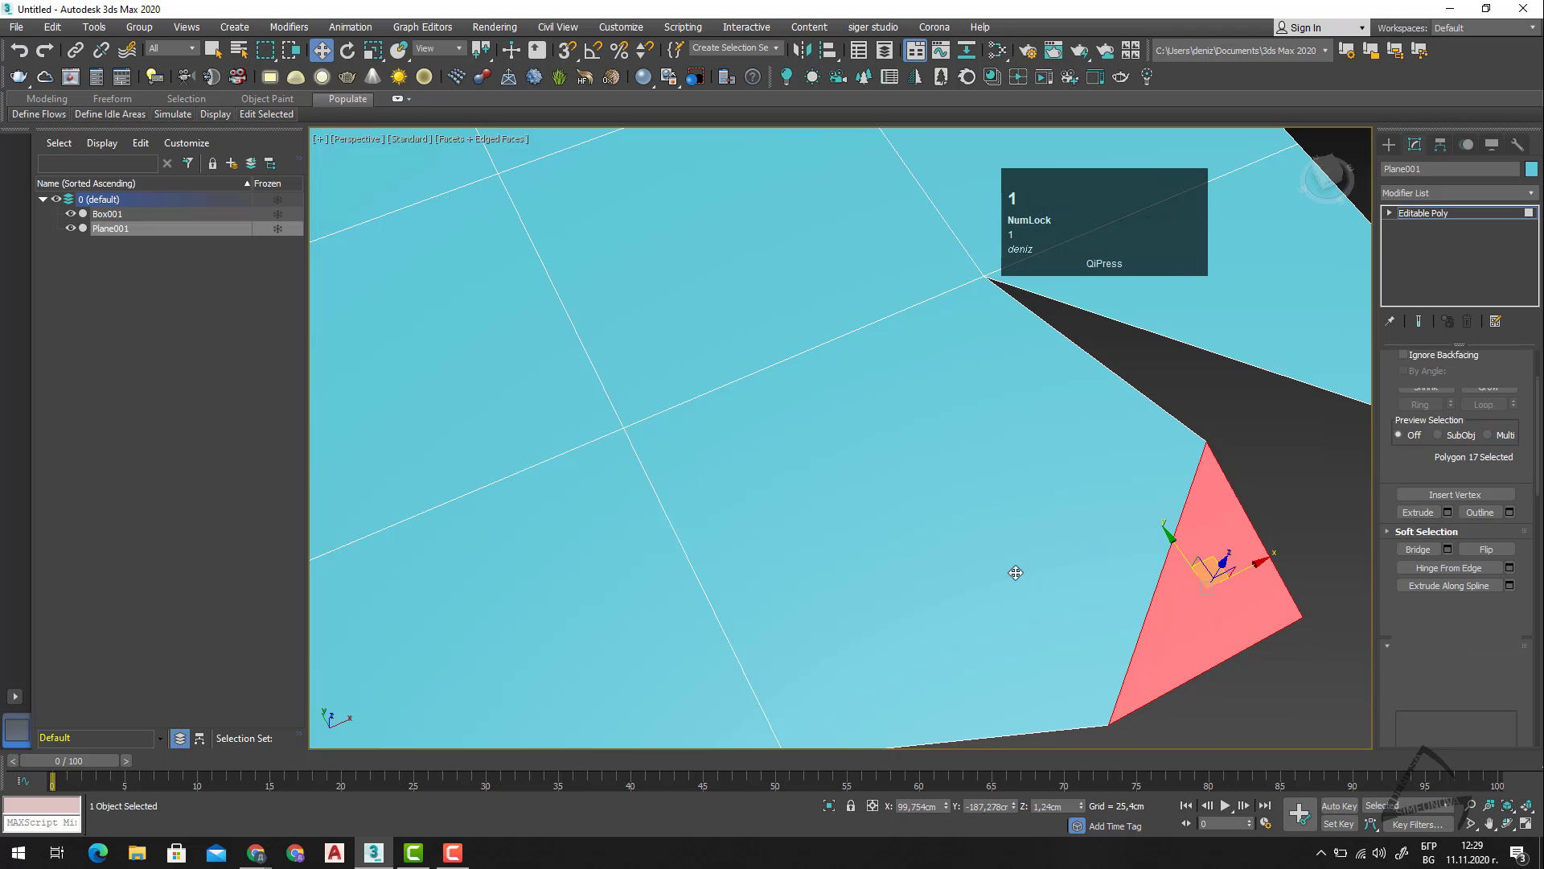
# Preview a 2,54 cm chamfer on the triangle's three vertices, and cancel it.
pyautogui.scroll(-2, 987, 613)
pyautogui.moveTo(1141, 627); pyautogui.dragTo(1059, 540, button='middle')
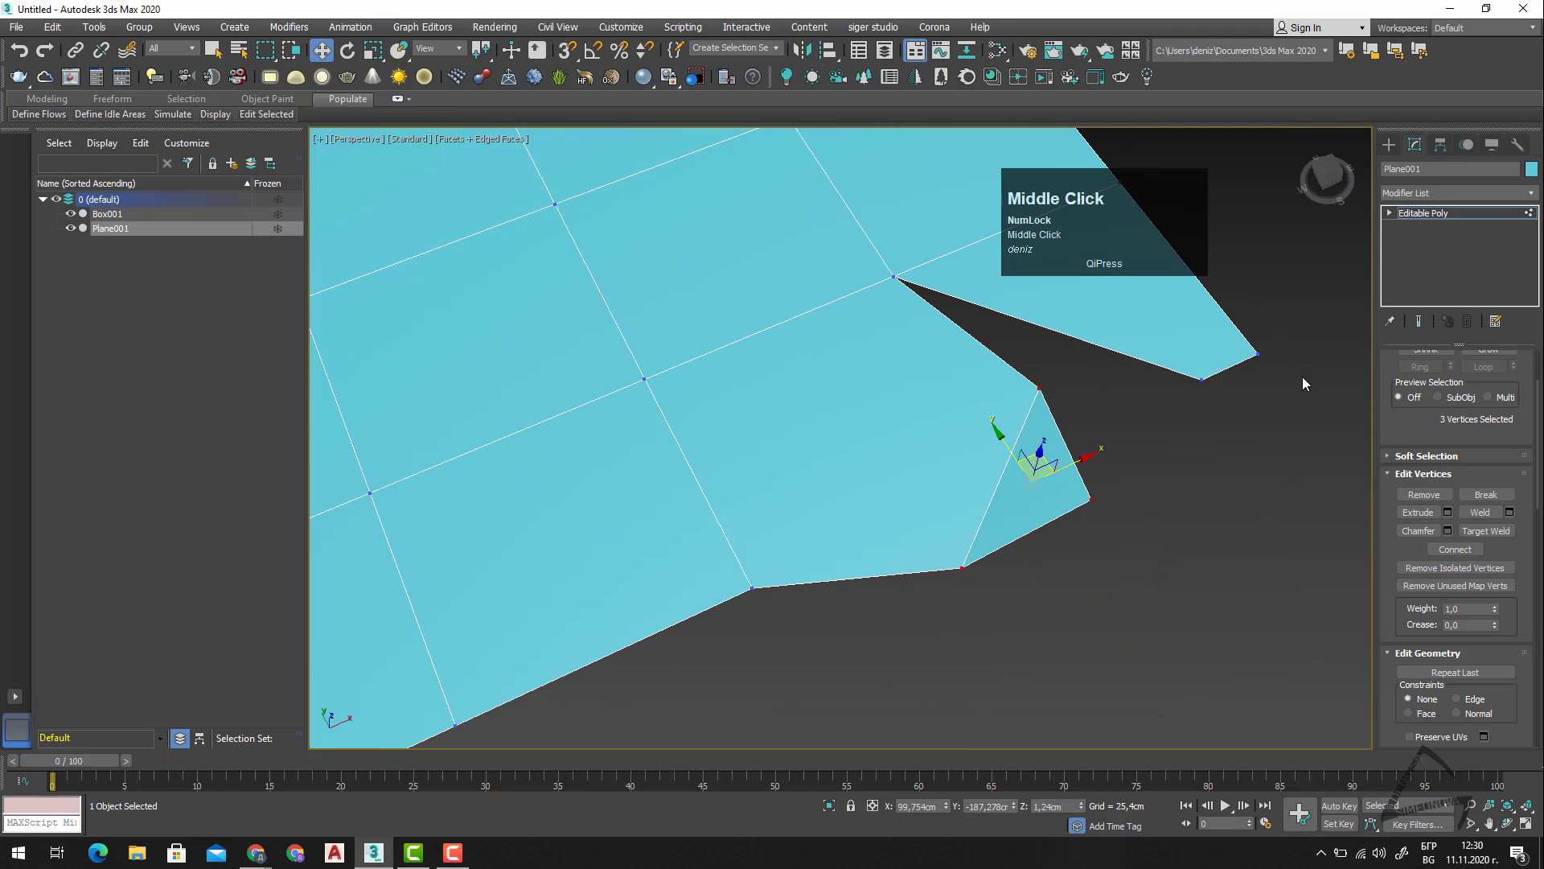
pyautogui.click(1448, 531)
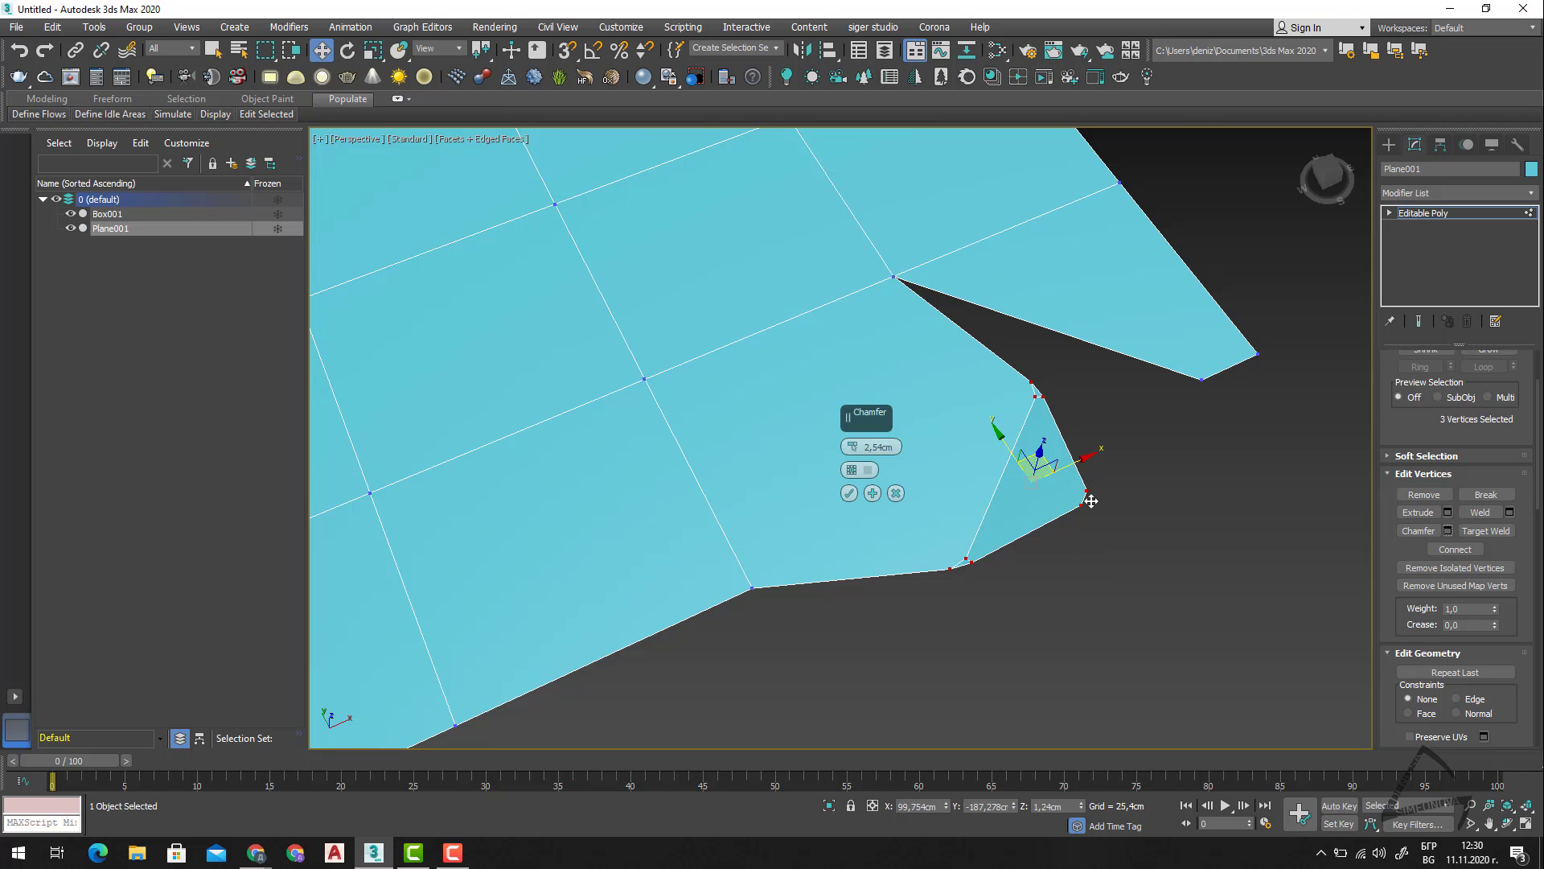
pyautogui.scroll(-2, 1094, 498)
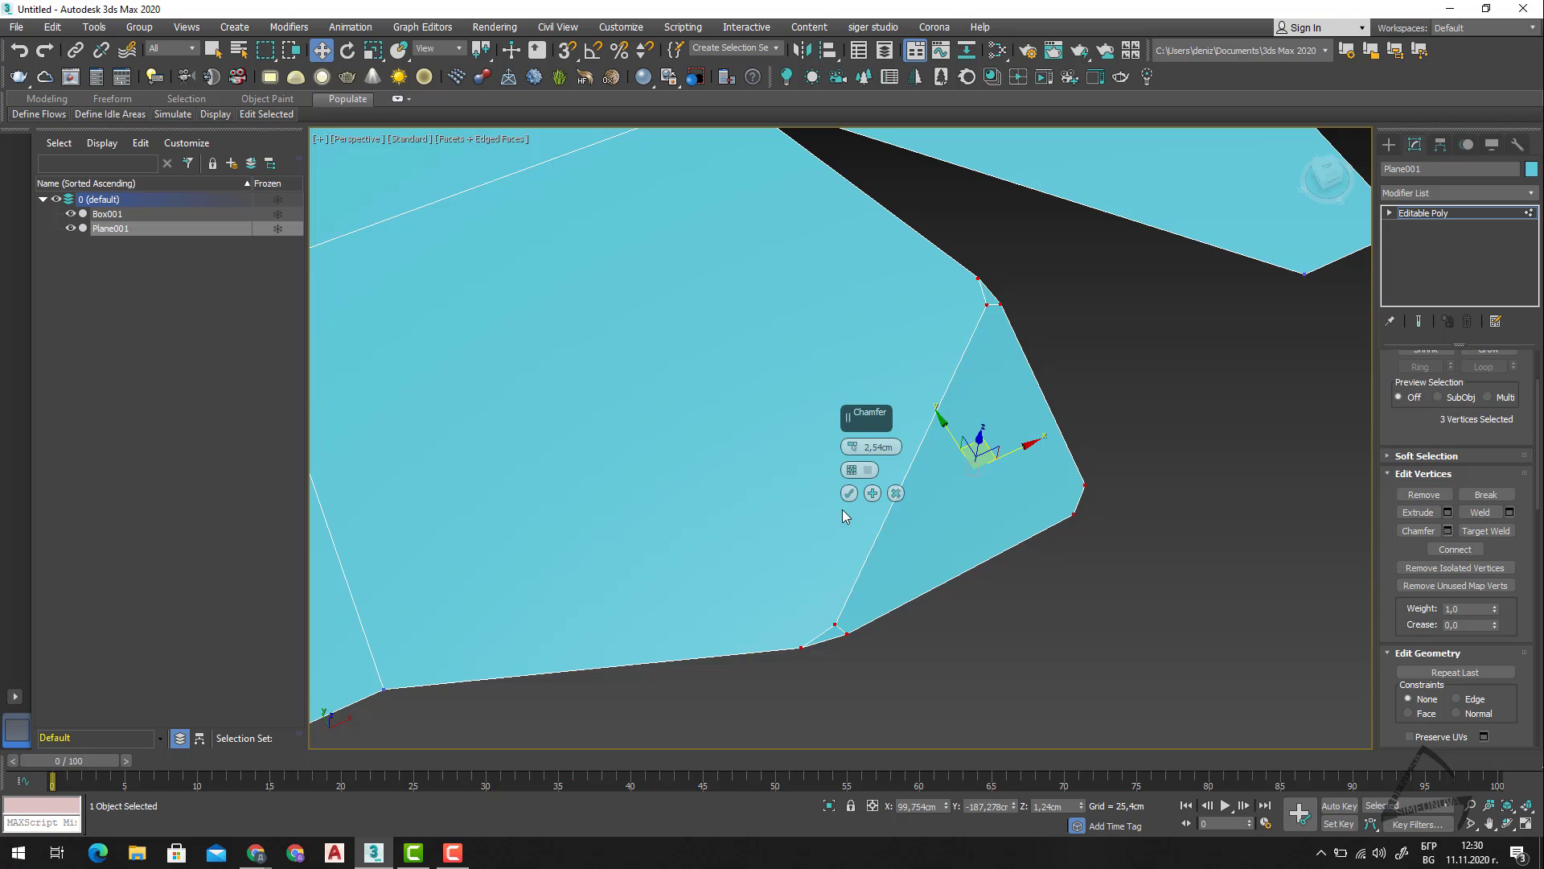
pyautogui.click(895, 493)
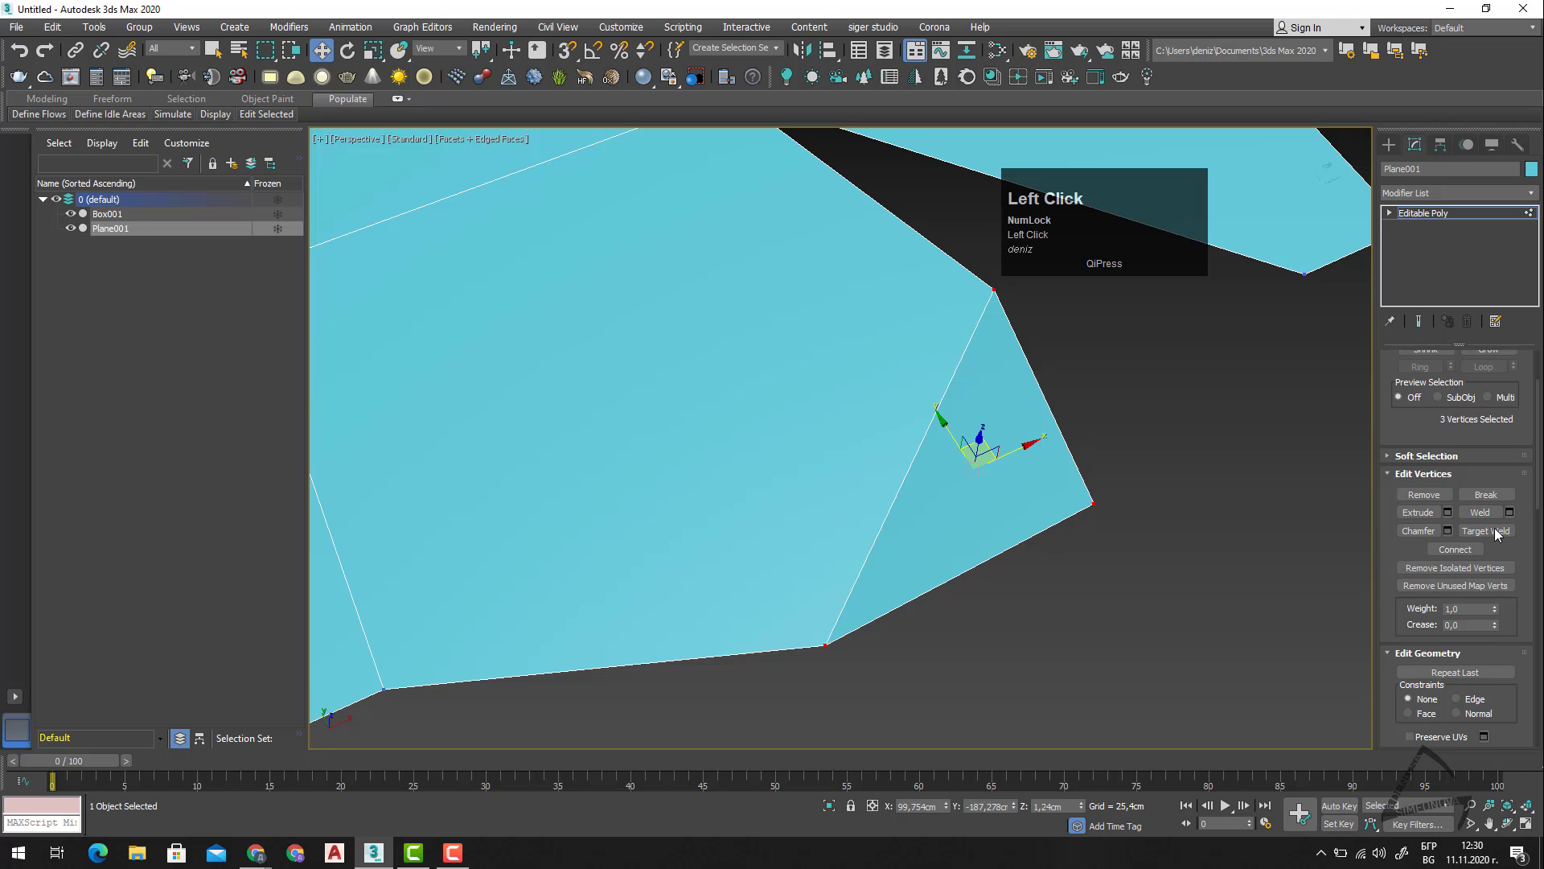
# Target-weld the triangle's vertex on the gap side to the split border vertex across the gap, and leave Target Weld.
pyautogui.moveTo(1197, 561); pyautogui.dragTo(1122, 662, button='middle')
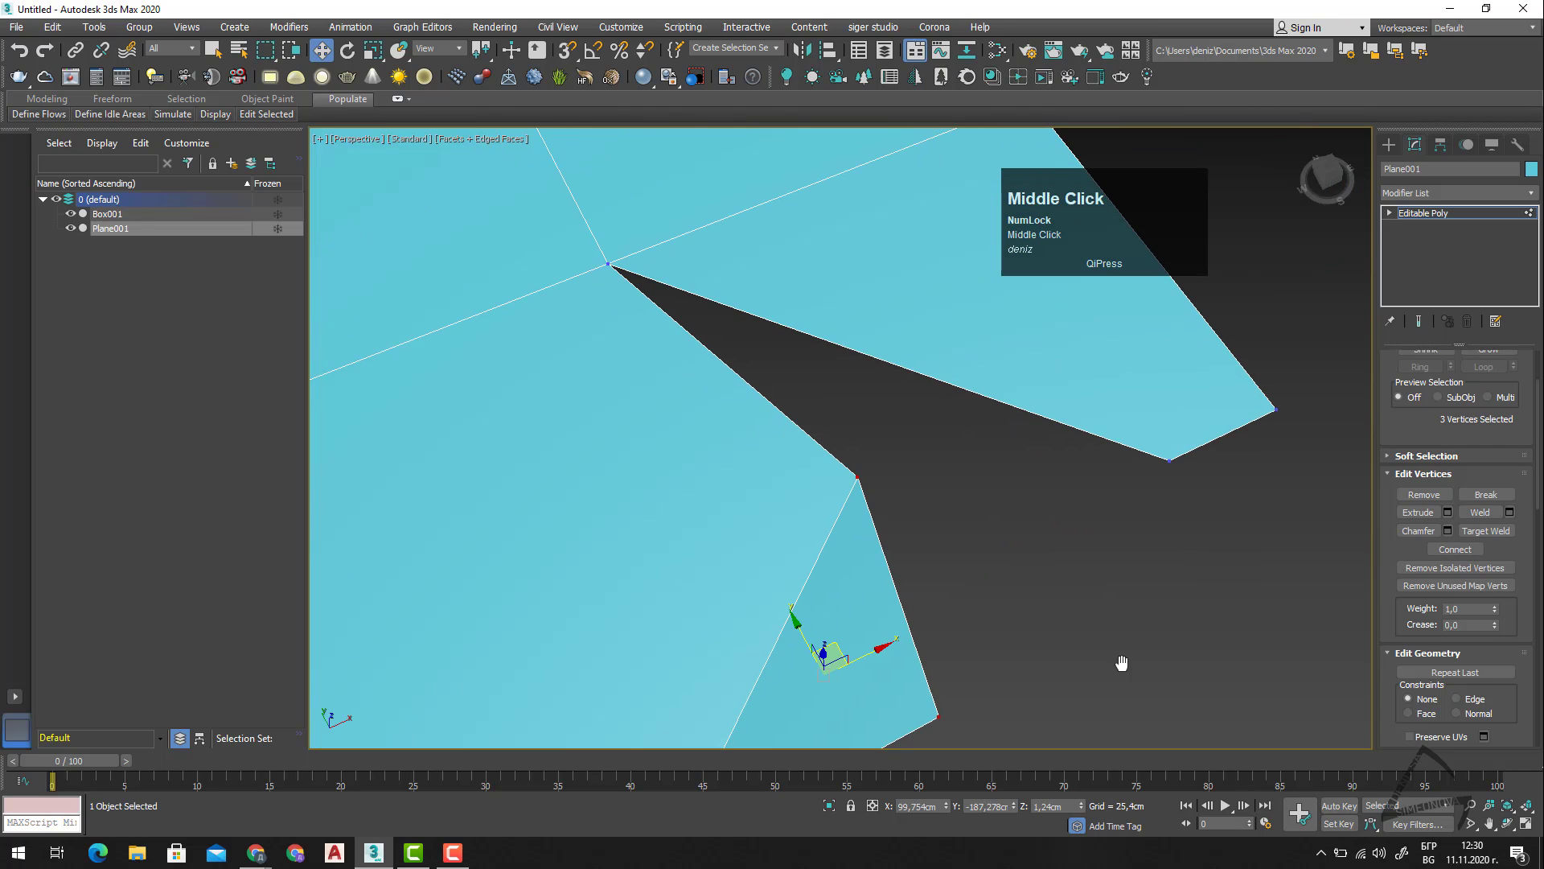
pyautogui.click(1488, 531)
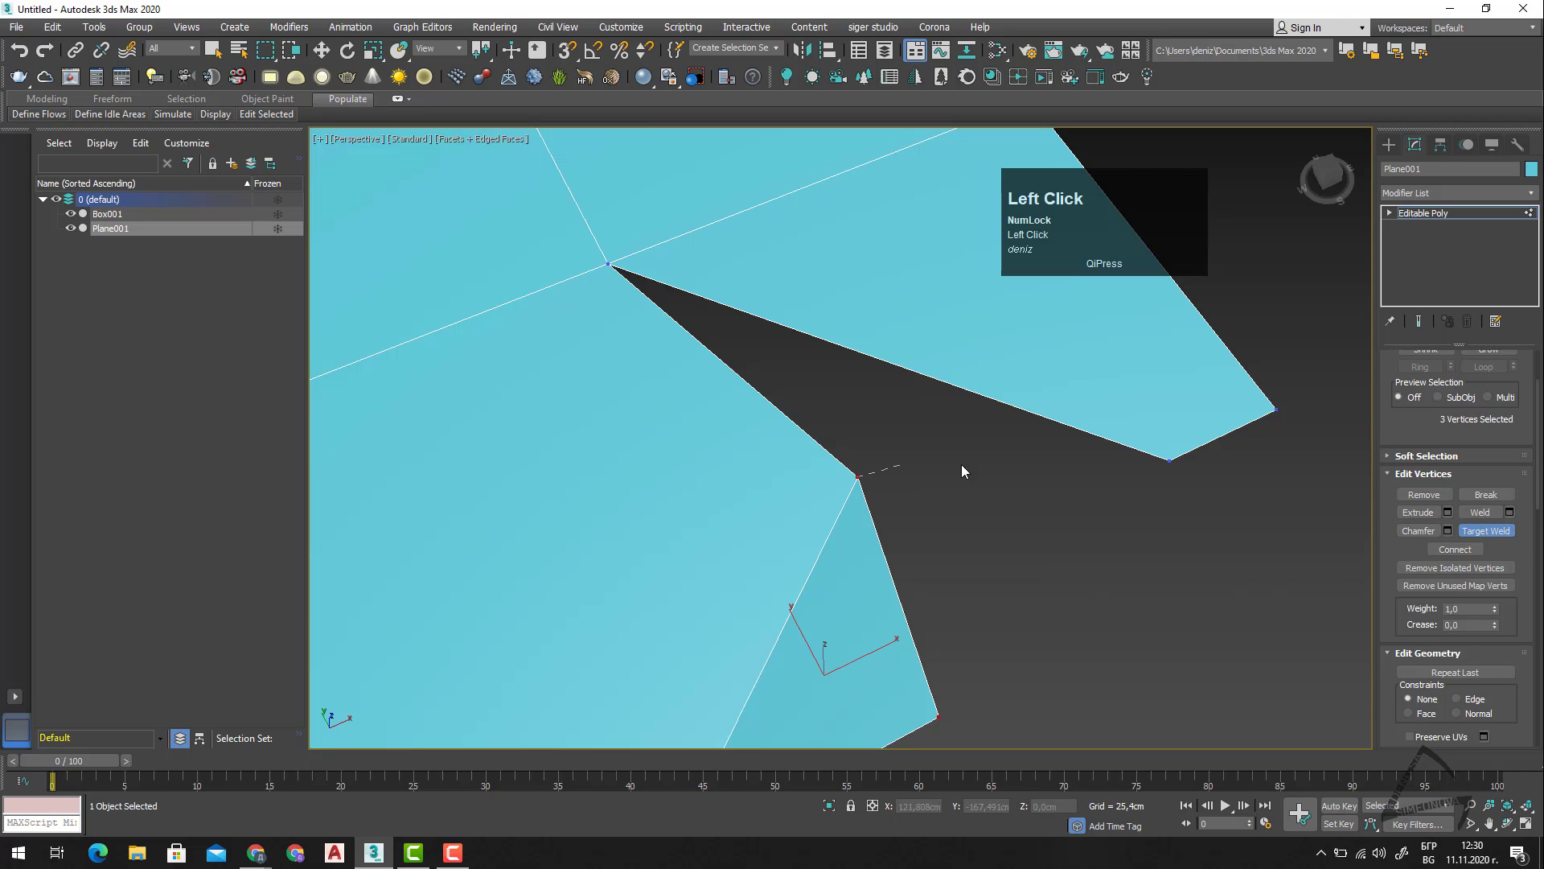
pyautogui.moveTo(962, 472); pyautogui.dragTo(1170, 461)
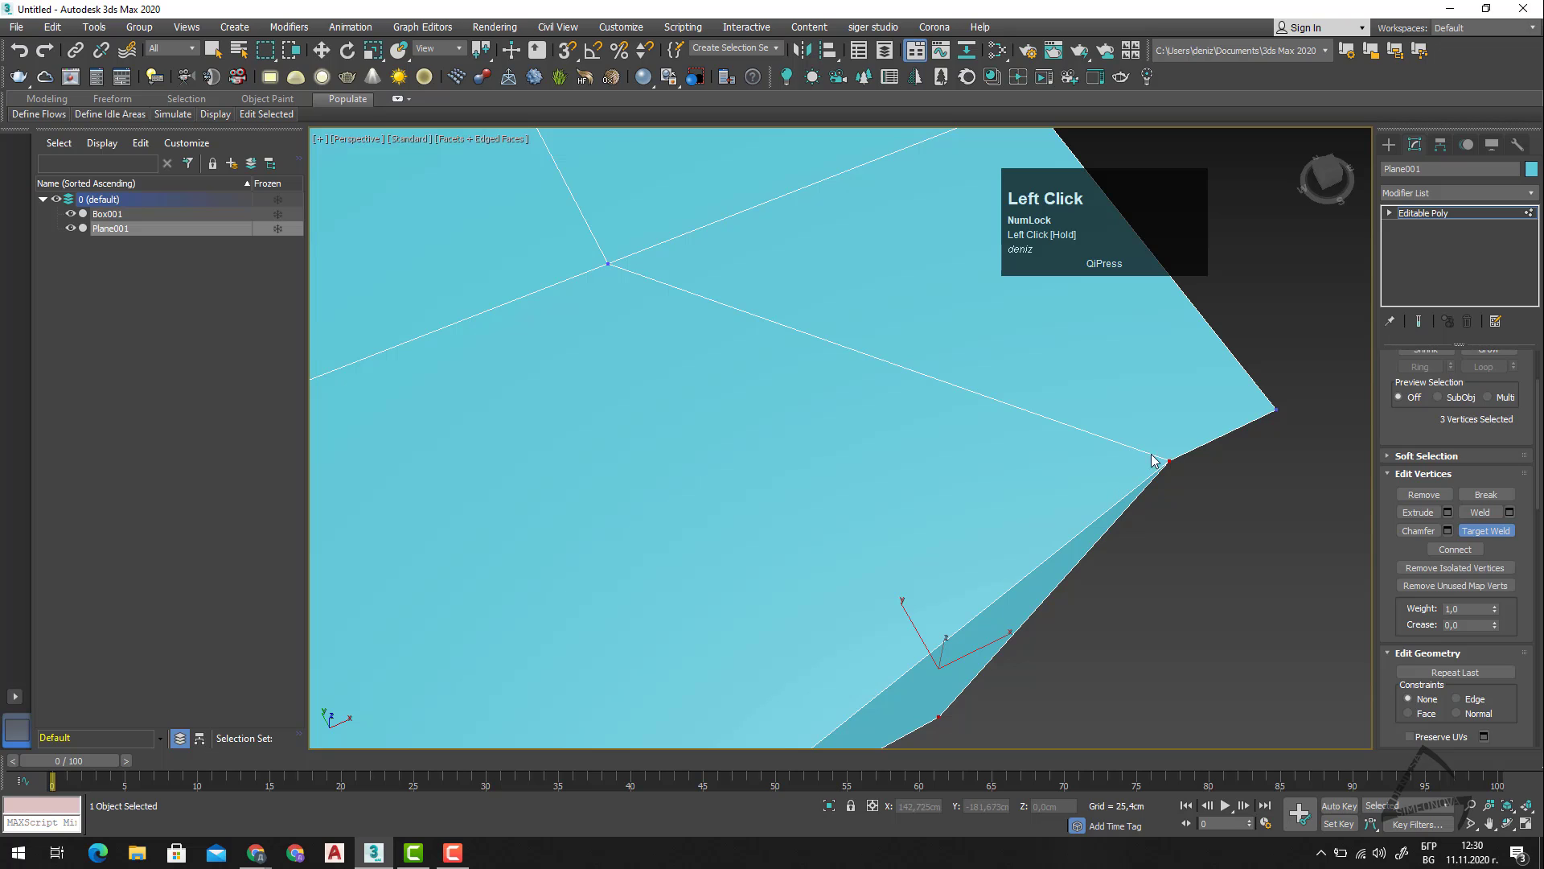
pyautogui.moveTo(1119, 561); pyautogui.dragTo(1103, 536, button='middle')
pyautogui.rightClick(1103, 537)
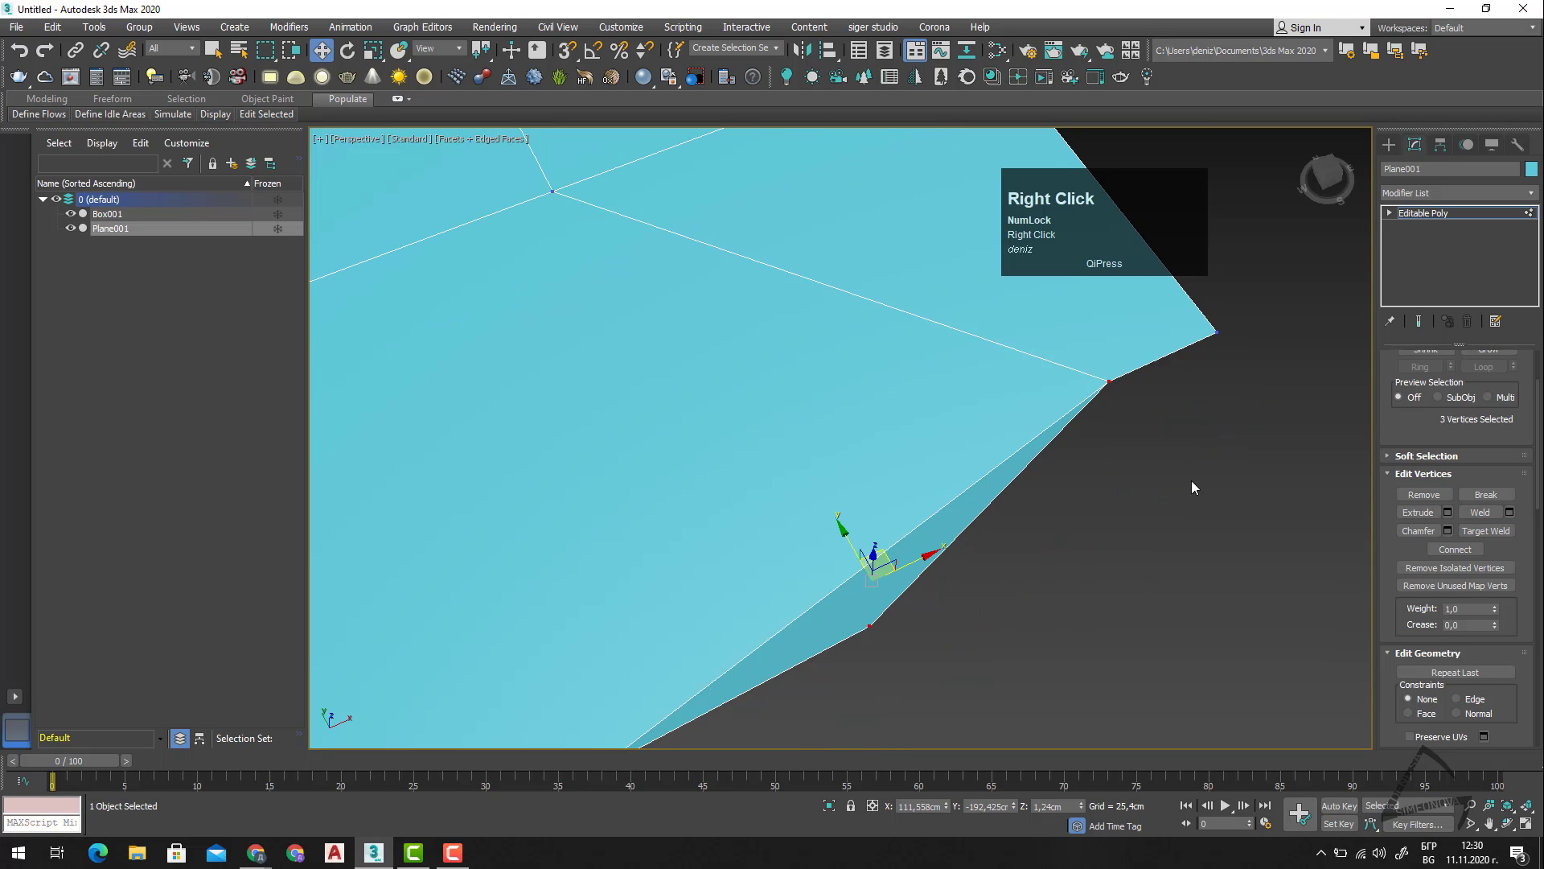
# Check the welded vertex with a selection window, and move the triangle's outer tip vertex outward along Y.
pyautogui.moveTo(1193, 487); pyautogui.dragTo(1063, 360)
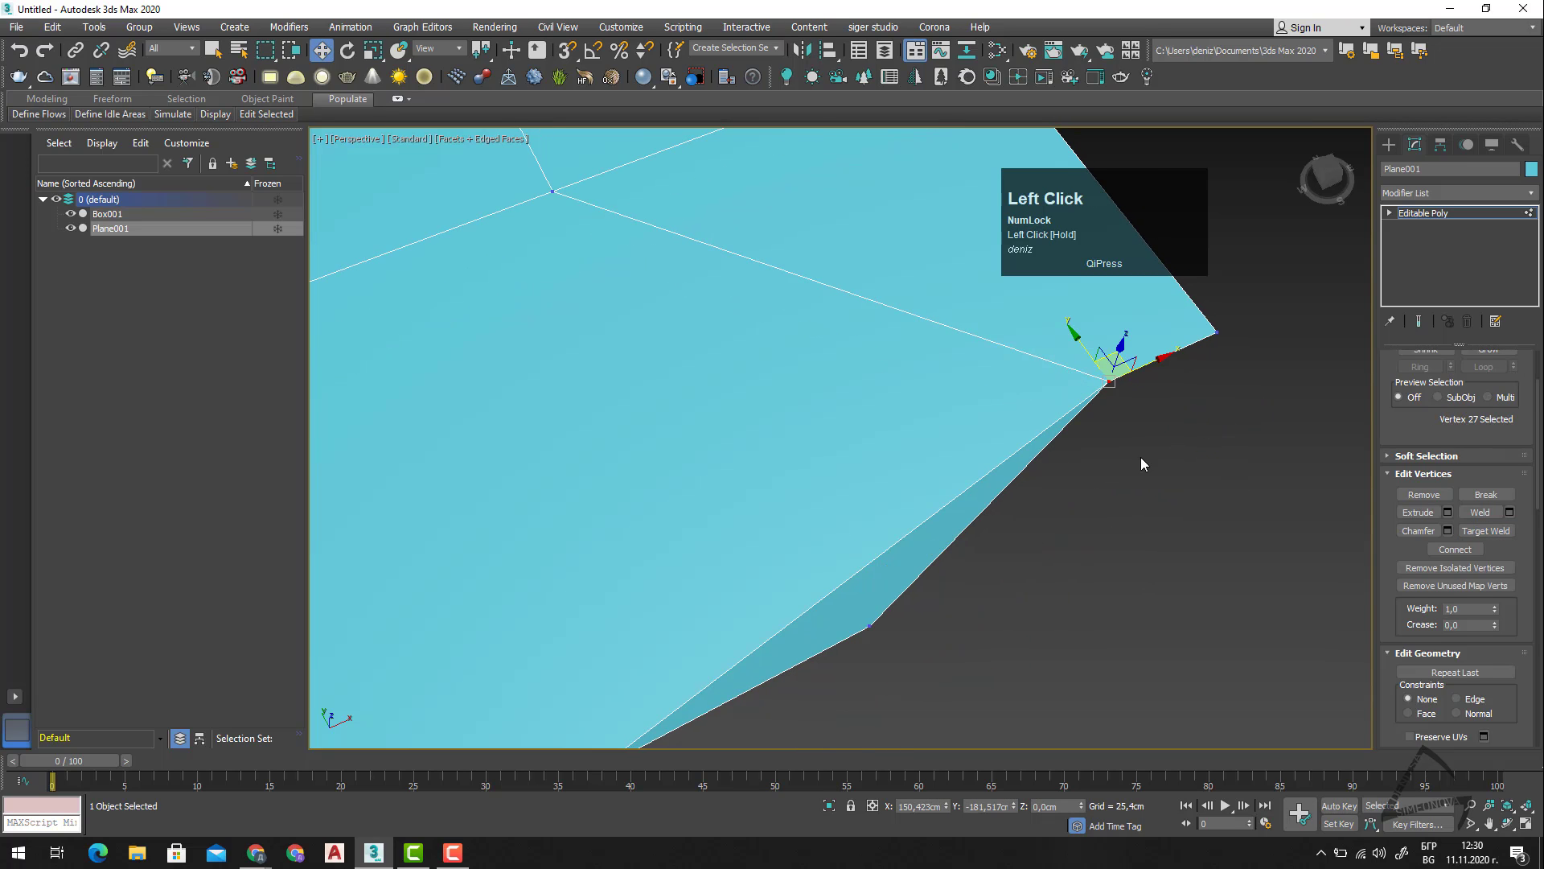
pyautogui.moveTo(1056, 572); pyautogui.dragTo(1113, 442, button='middle')
pyautogui.moveTo(1008, 481); pyautogui.dragTo(909, 535)
pyautogui.moveTo(922, 460); pyautogui.dragTo(1022, 624)
pyautogui.middleClick(1273, 532)
pyautogui.moveTo(1273, 531); pyautogui.dragTo(1167, 538, button='middle')
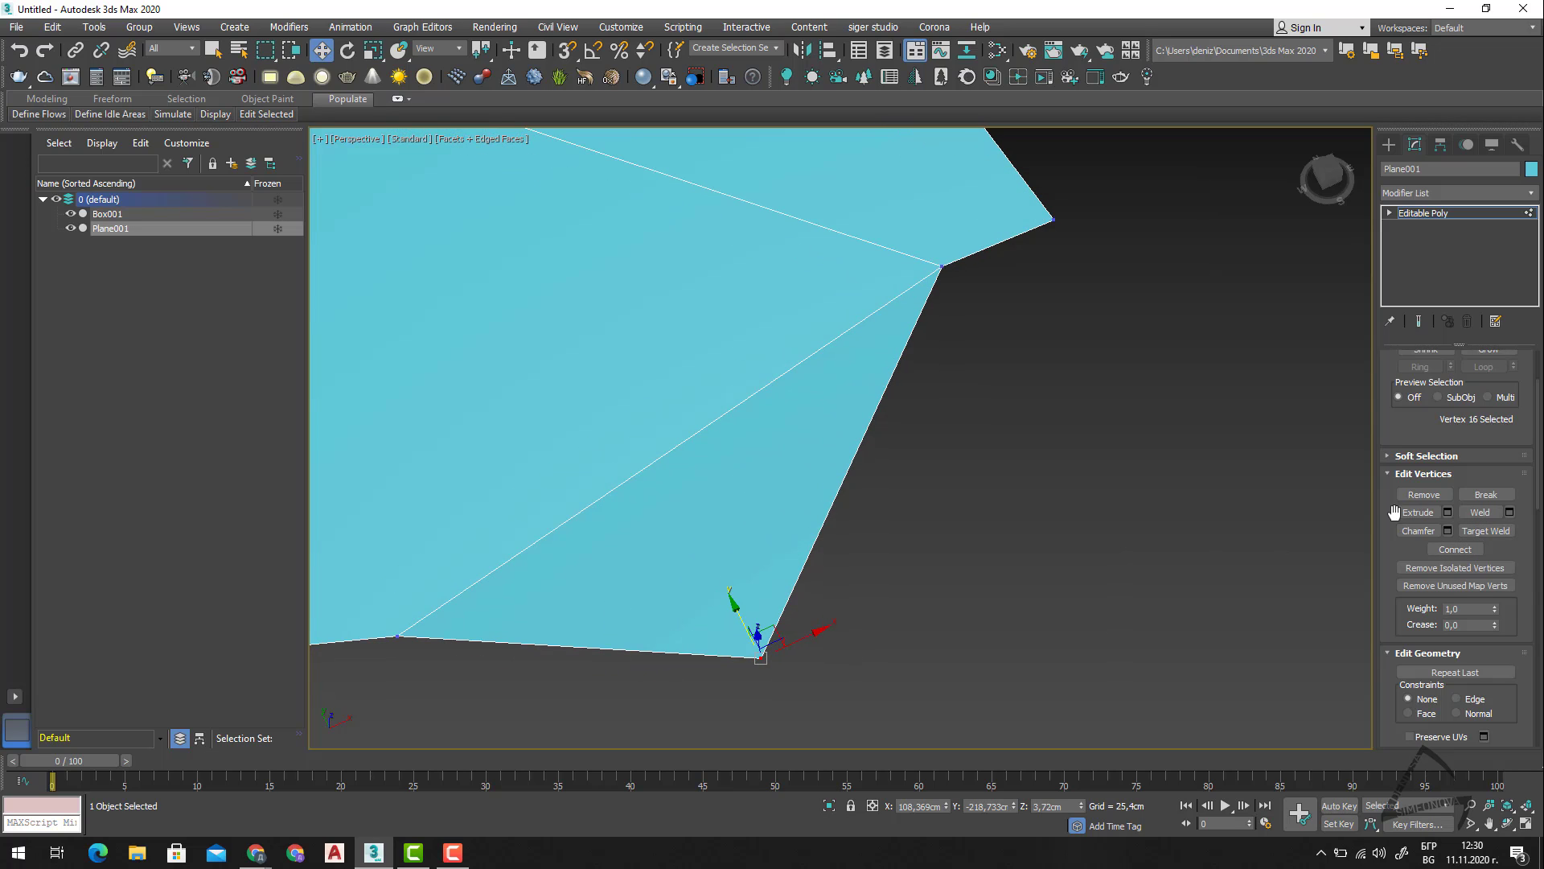
# Target-weld the triangle's outer tip vertex to the previously welded border vertex.
pyautogui.click(1478, 532)
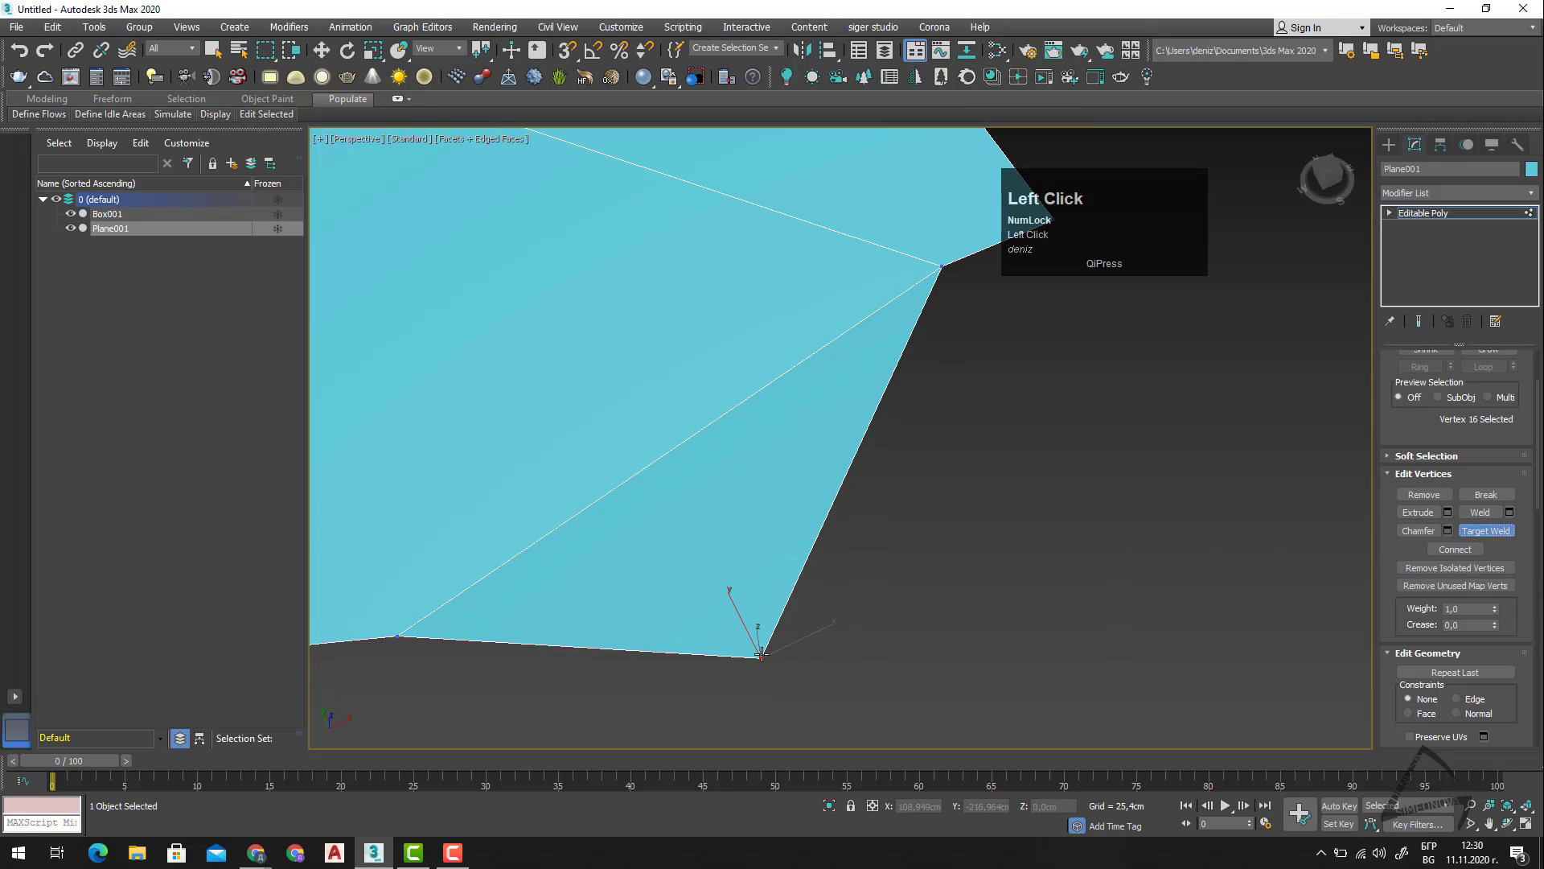
pyautogui.moveTo(760, 658); pyautogui.dragTo(943, 264)
pyautogui.keyDown('alt'); pyautogui.moveTo(883, 554); pyautogui.dragTo(922, 491, button='middle'); pyautogui.keyUp('alt')
pyautogui.scroll(-5, 922, 491)
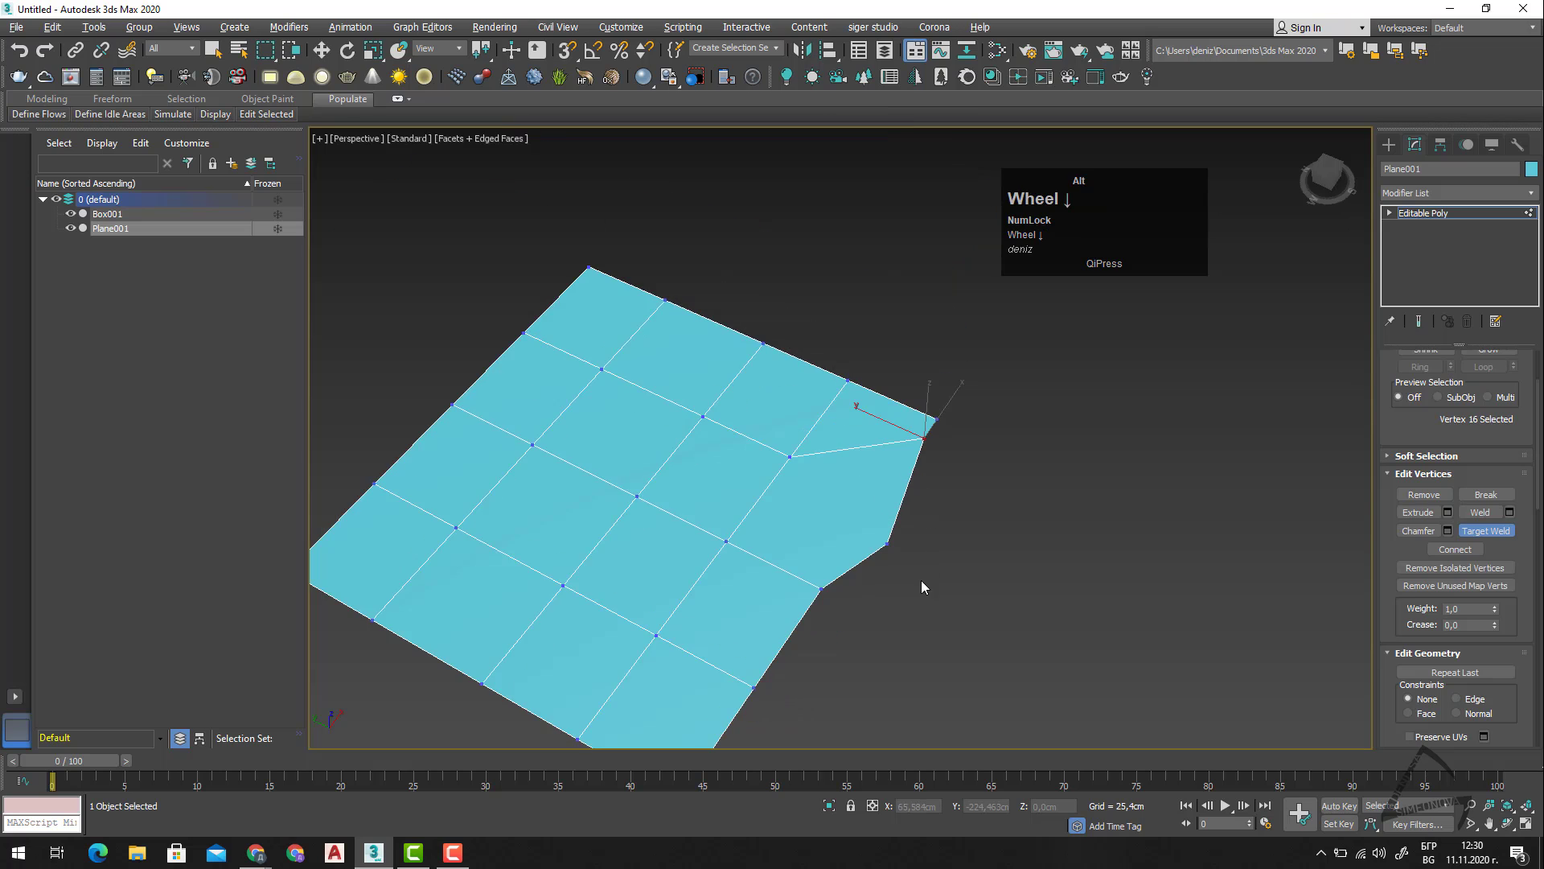
# Try to target-weld the interior vertex nearest the distorted corner to a non-adjacent interior vertex and a border vertex, and leave Target Weld.
pyautogui.keyDown('alt'); pyautogui.moveTo(920, 587); pyautogui.dragTo(904, 612, button='middle'); pyautogui.keyUp('alt')
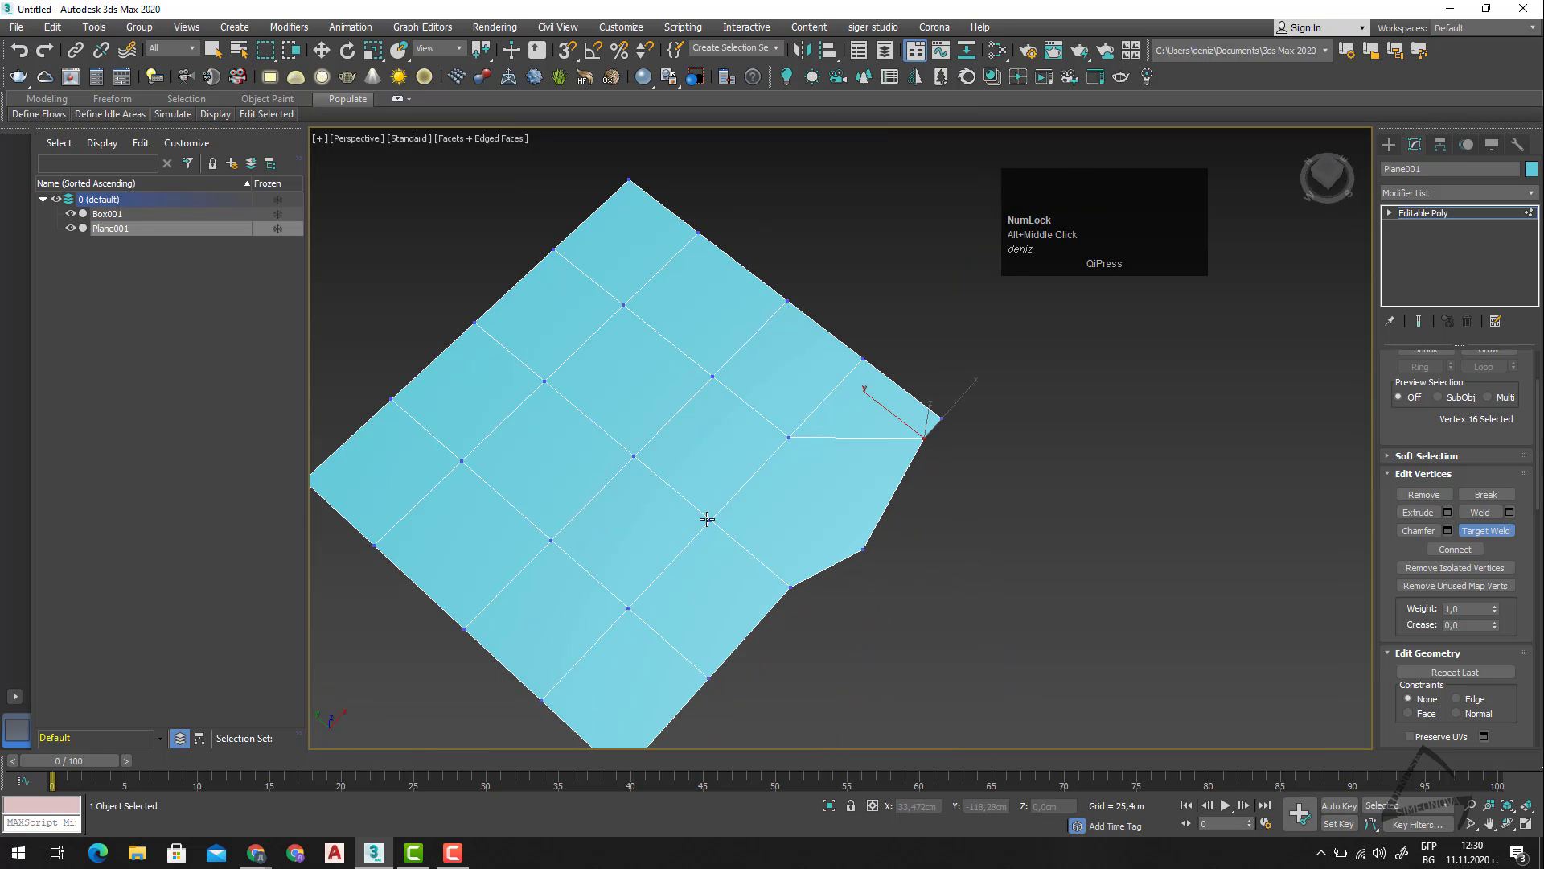
pyautogui.moveTo(707, 519); pyautogui.dragTo(724, 366)
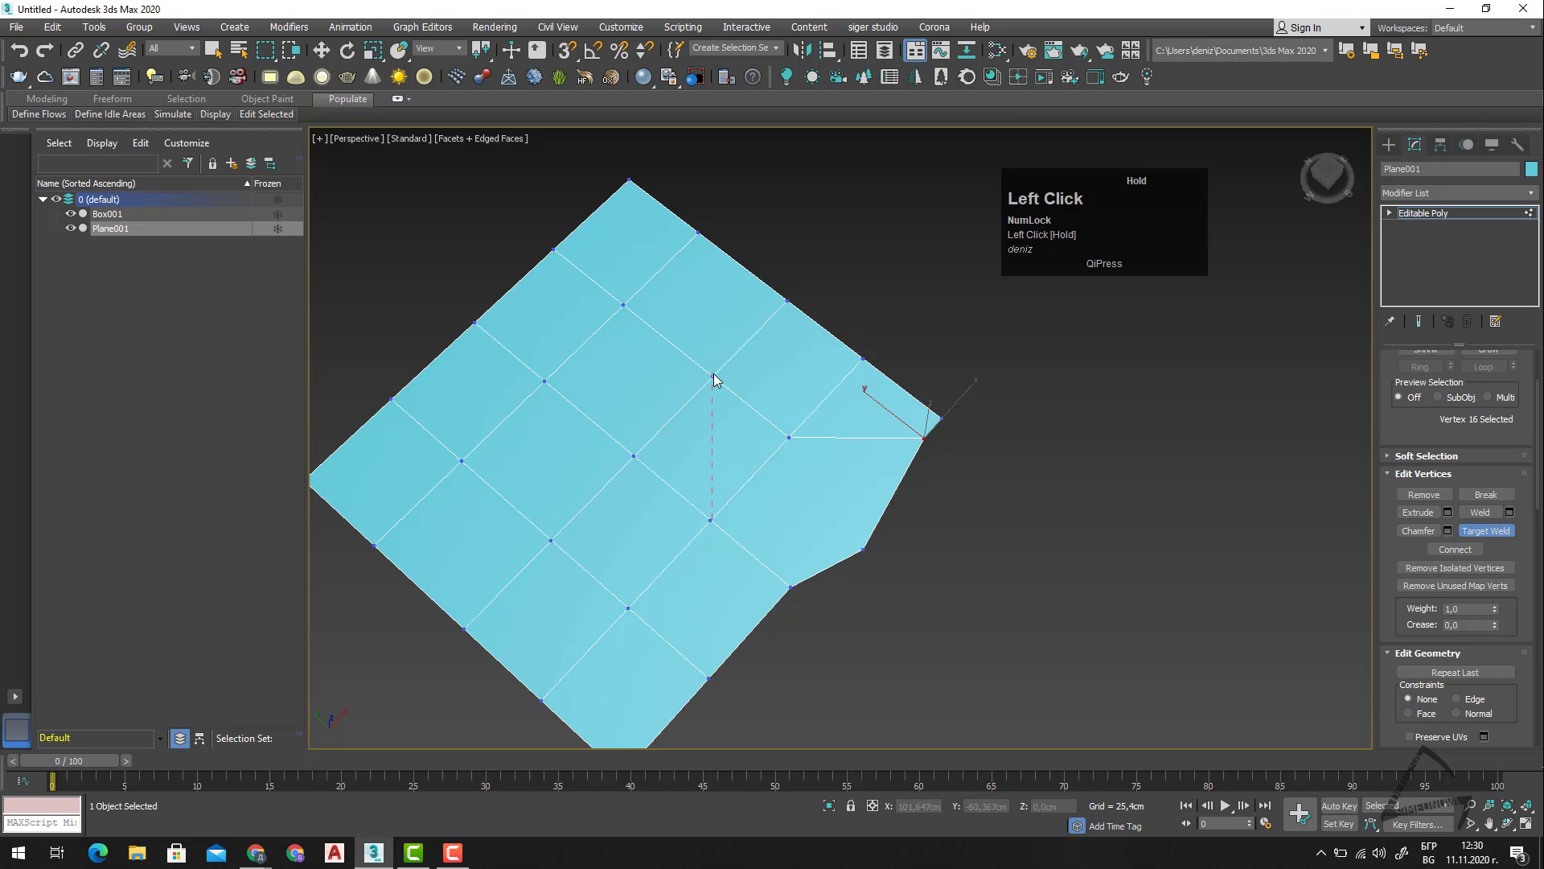
pyautogui.moveTo(715, 375); pyautogui.dragTo(847, 580)
pyautogui.moveTo(1058, 607); pyautogui.dragTo(839, 568)
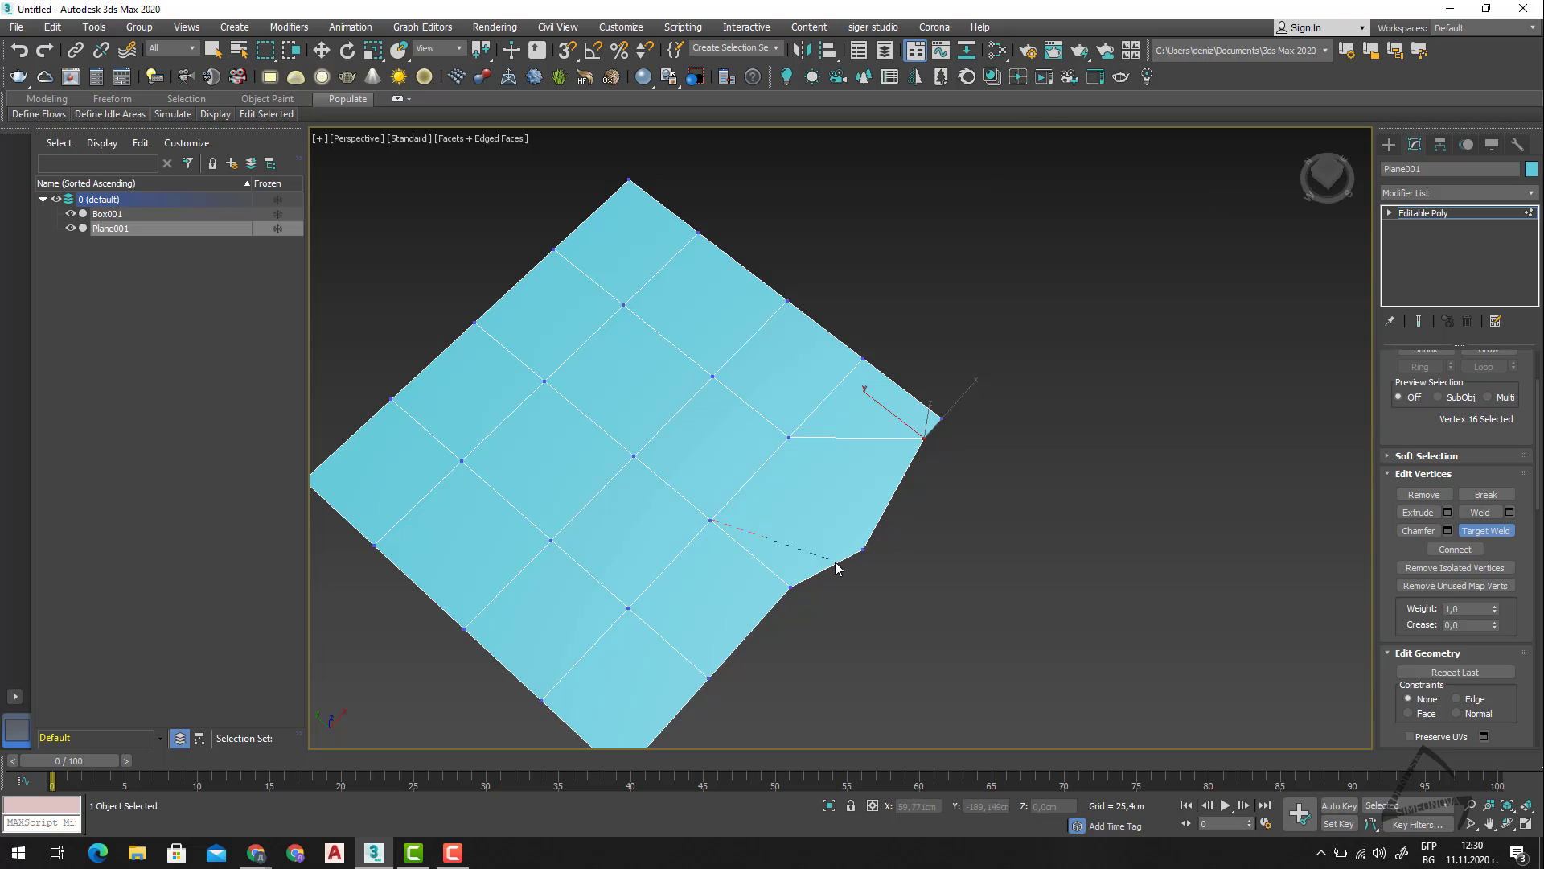
pyautogui.rightClick(840, 568)
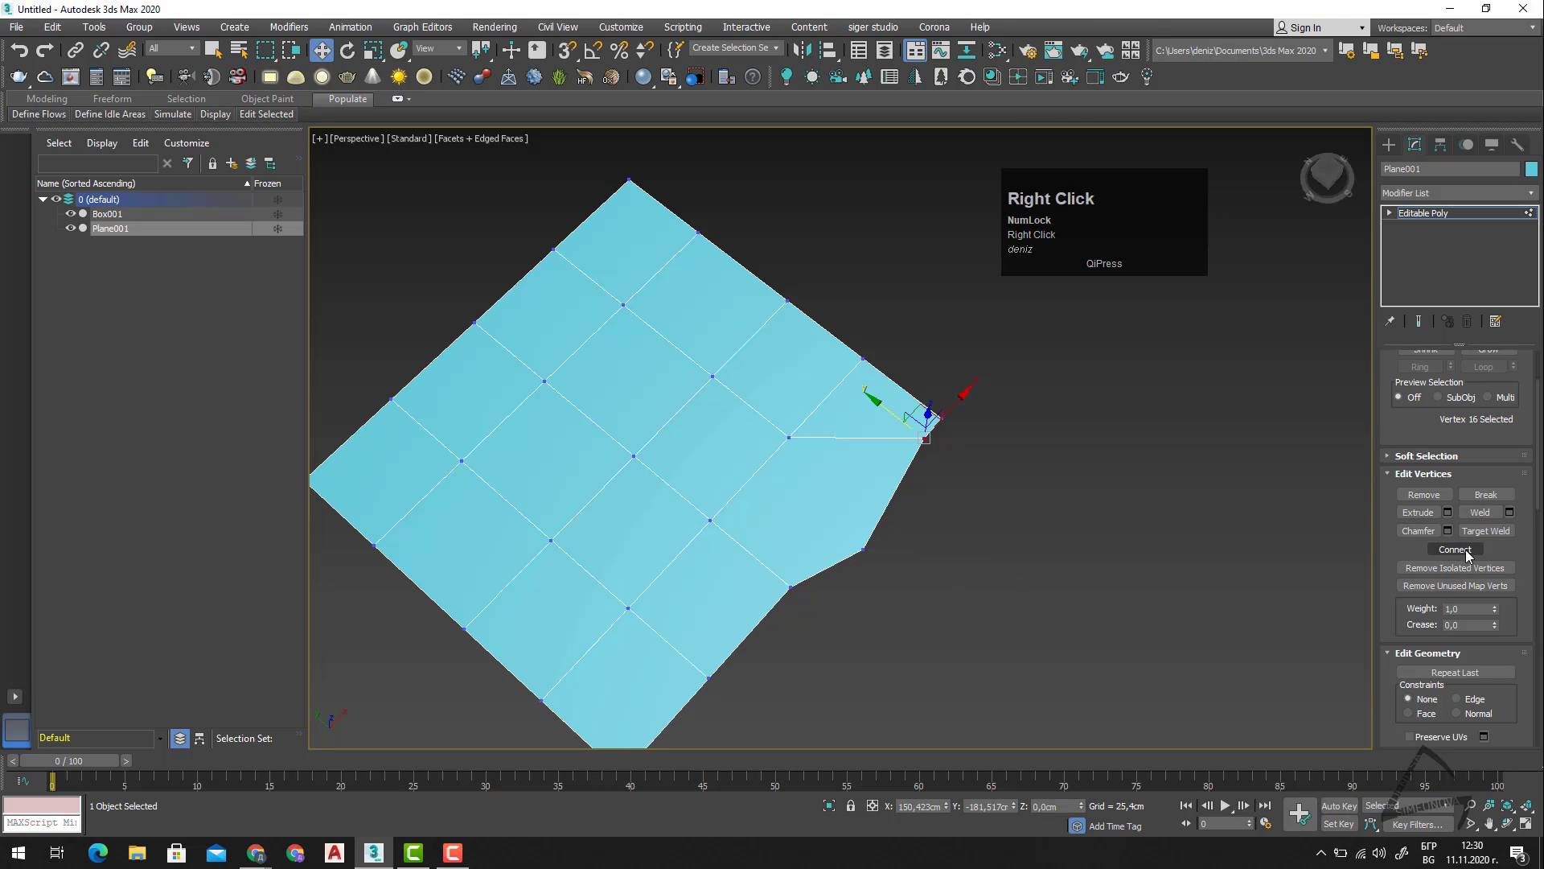
# Try Connect on the interior vertex nearest the distorted corner, and on the adjacent border vertex by itself.
pyautogui.click(796, 557)
pyautogui.moveTo(634, 558); pyautogui.dragTo(636, 560)
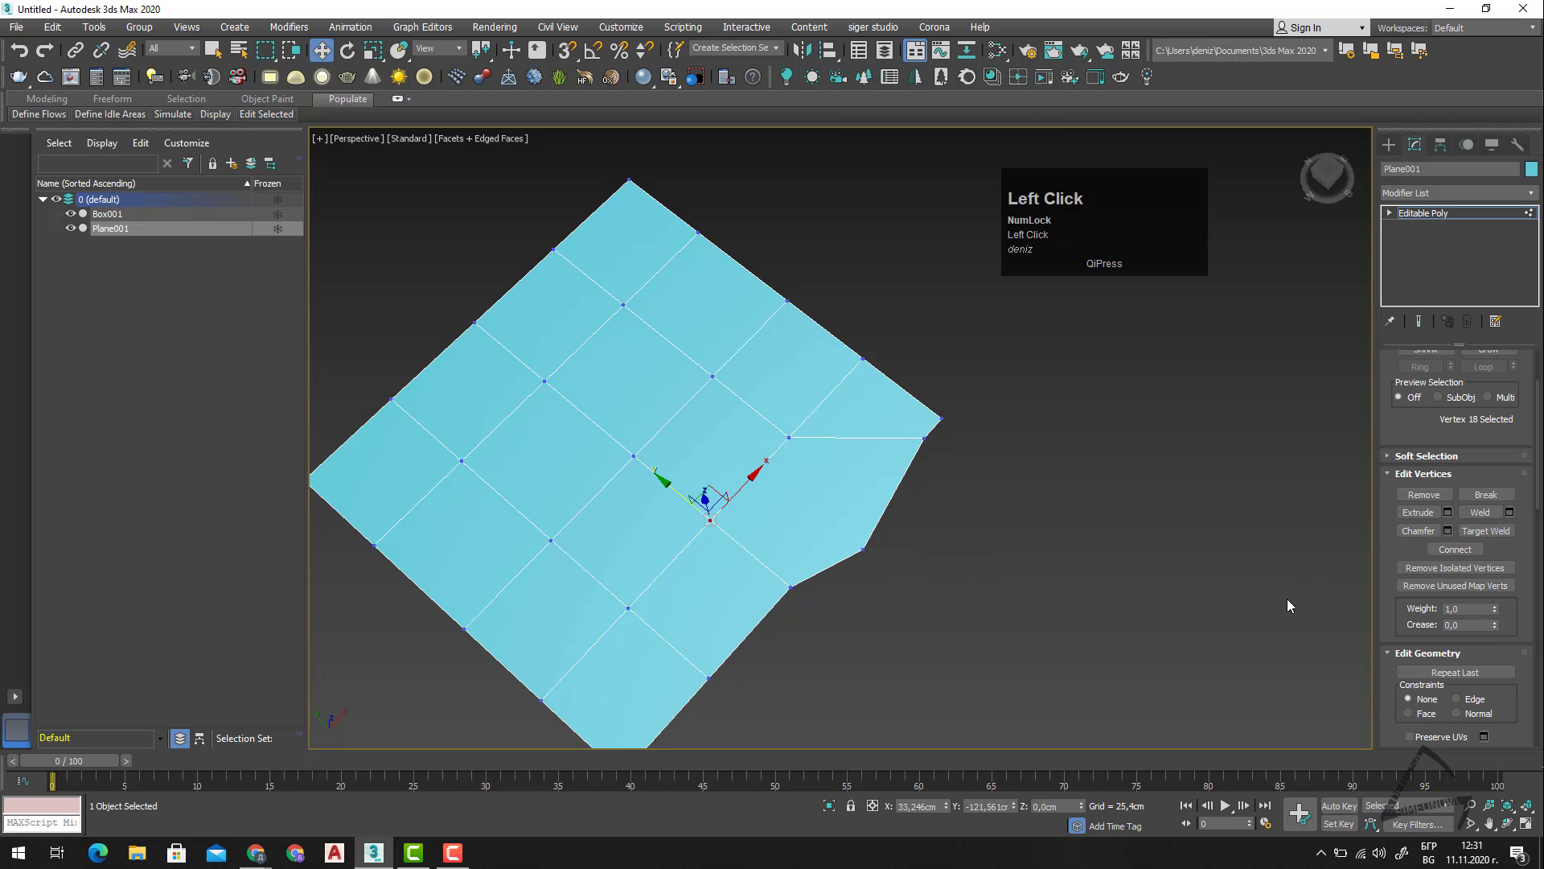
pyautogui.click(1478, 549)
pyautogui.moveTo(754, 554); pyautogui.dragTo(819, 605)
pyautogui.click(1464, 553)
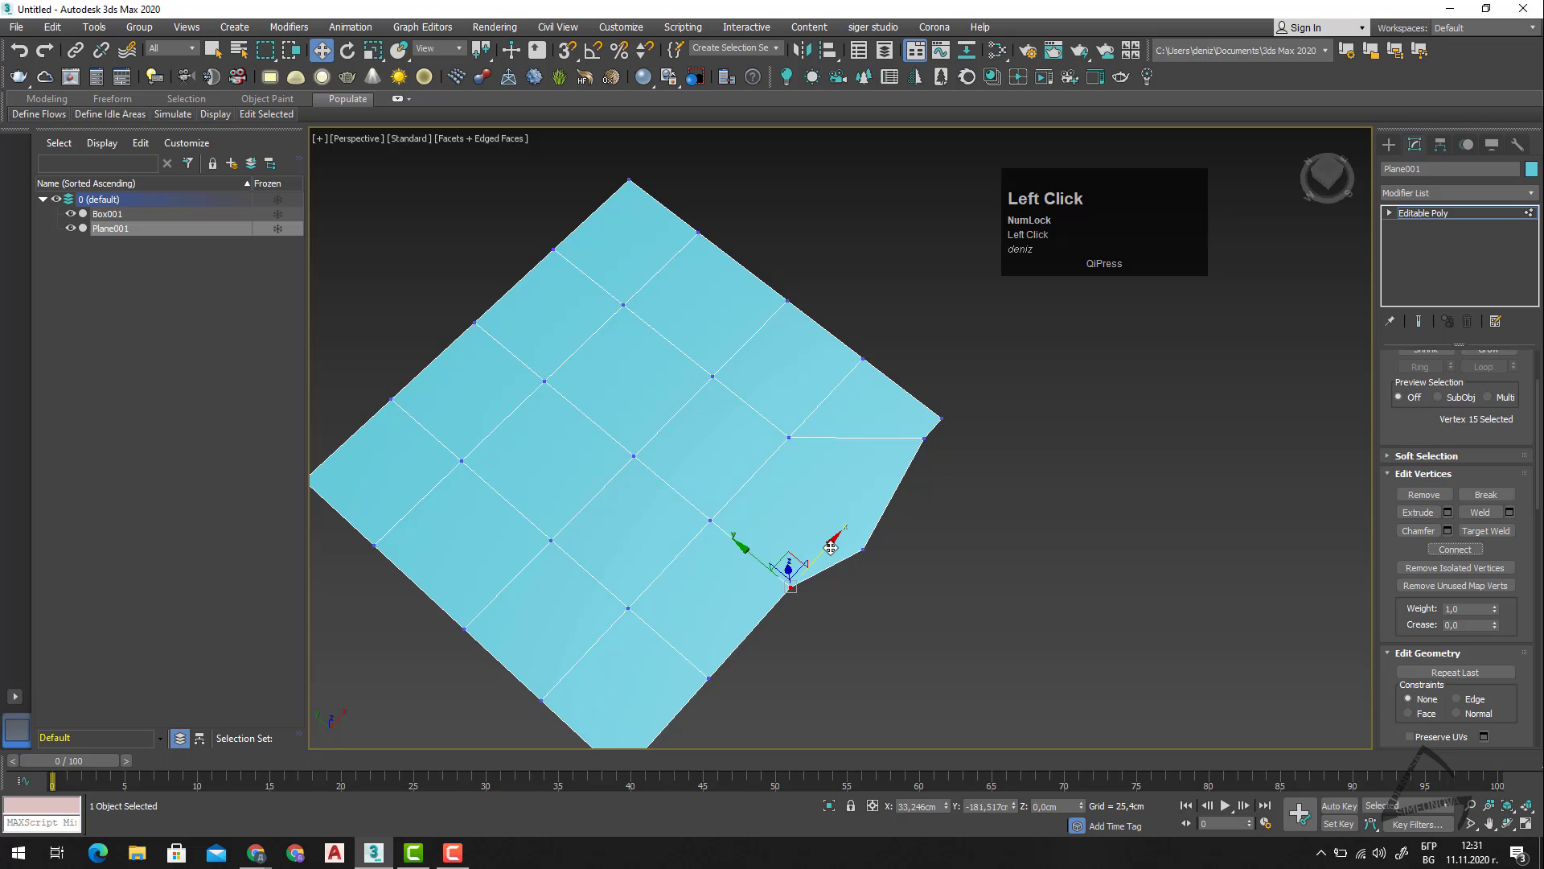
# Move the selected border vertex outward along X by about 20 cm, and pull it freely inward in the XY plane.
pyautogui.moveTo(833, 549); pyautogui.dragTo(870, 534)
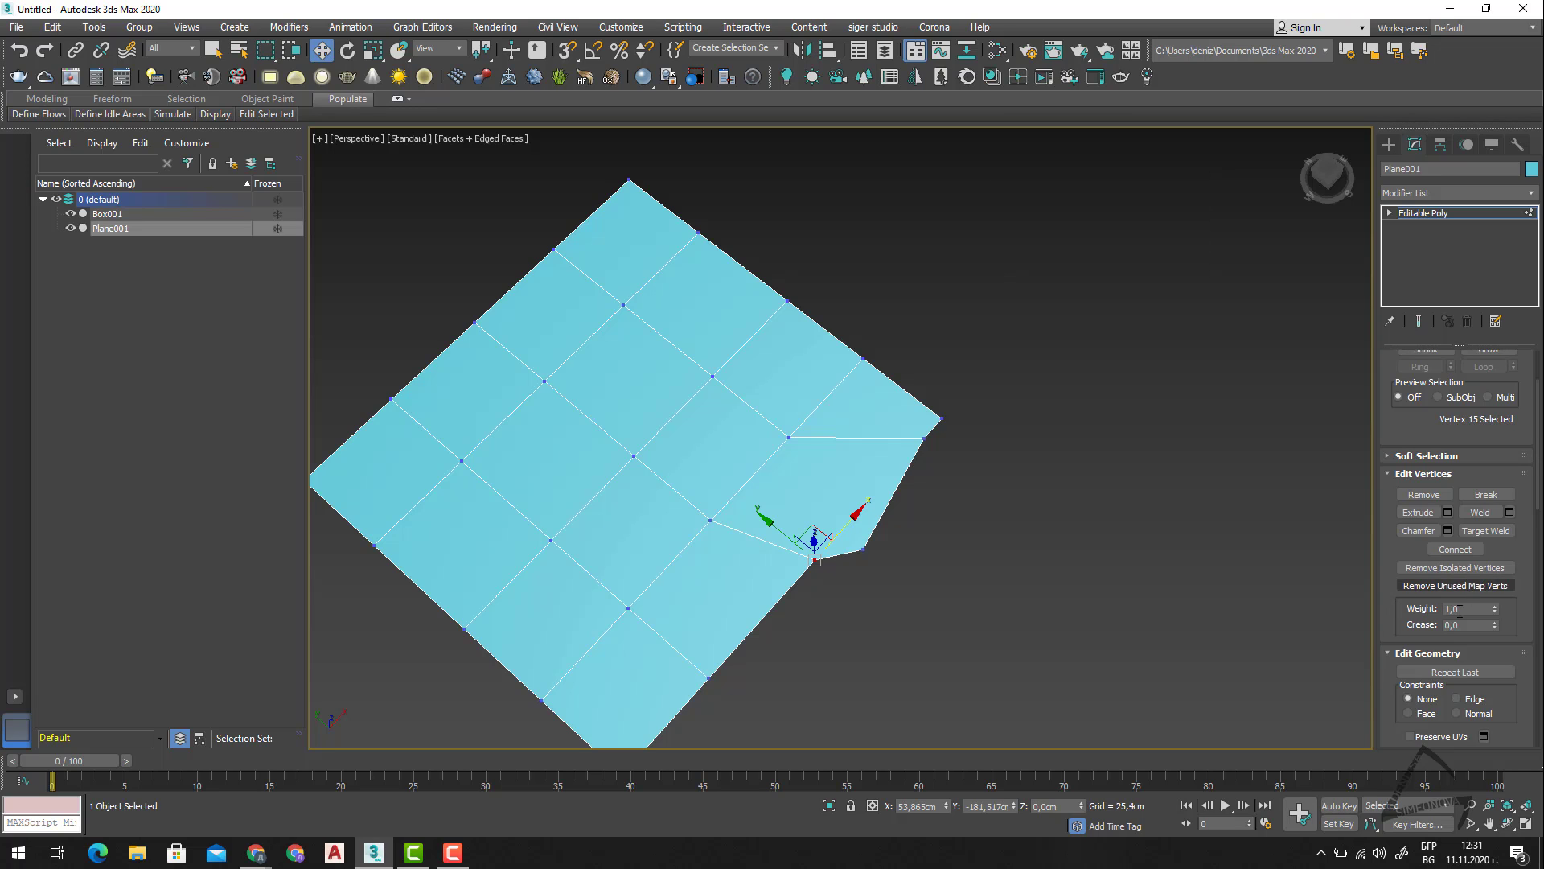
pyautogui.moveTo(1272, 698); pyautogui.dragTo(1276, 643, button='middle')
pyautogui.scroll(-1, 1508, 653)
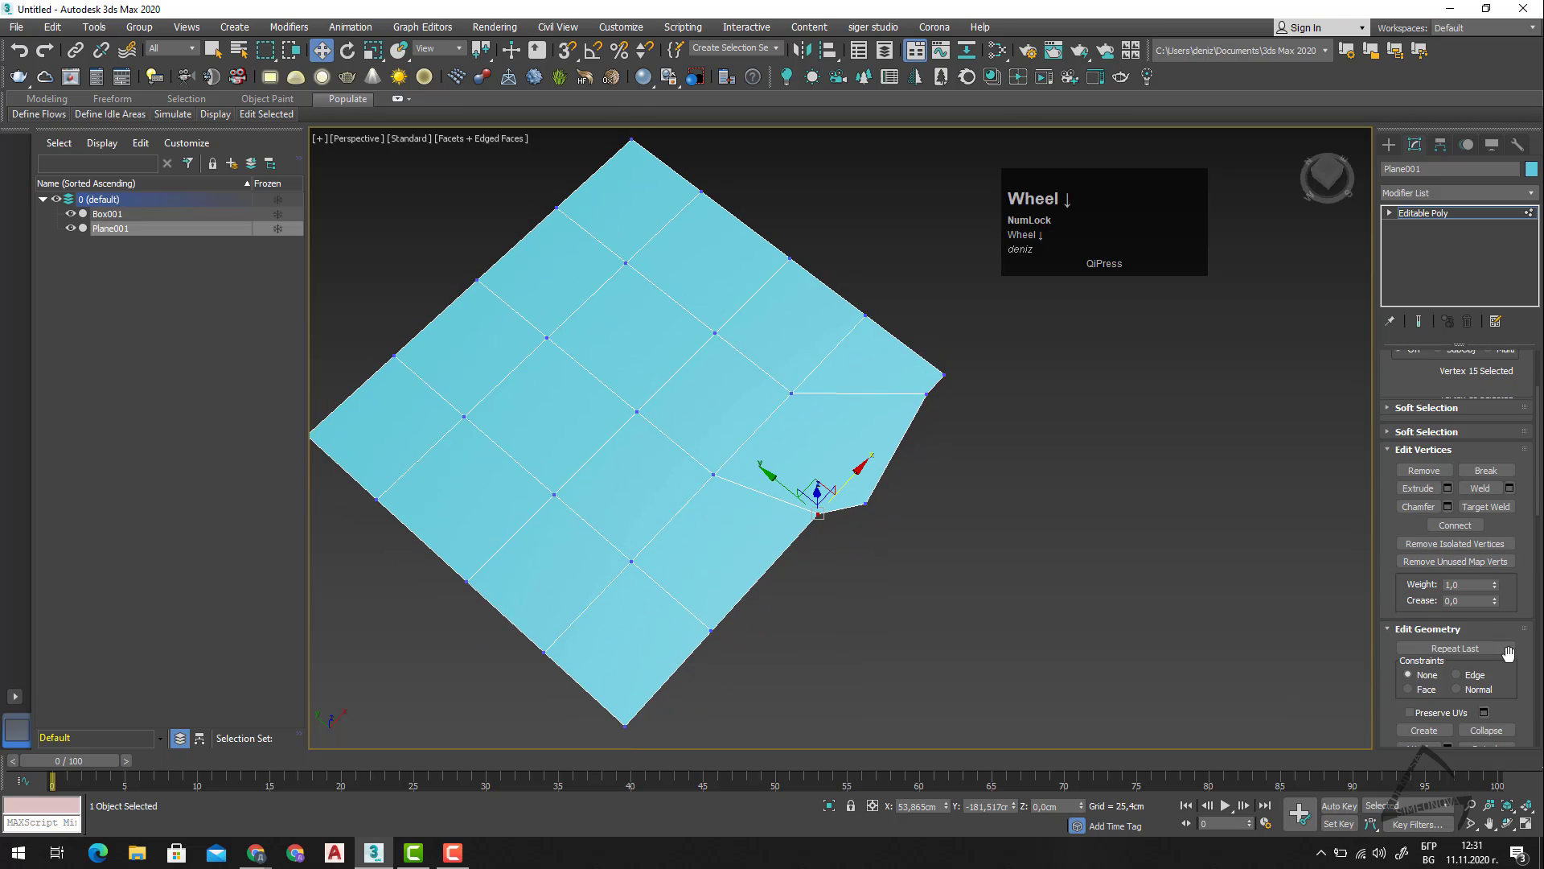
pyautogui.scroll(-1, 1455, 617)
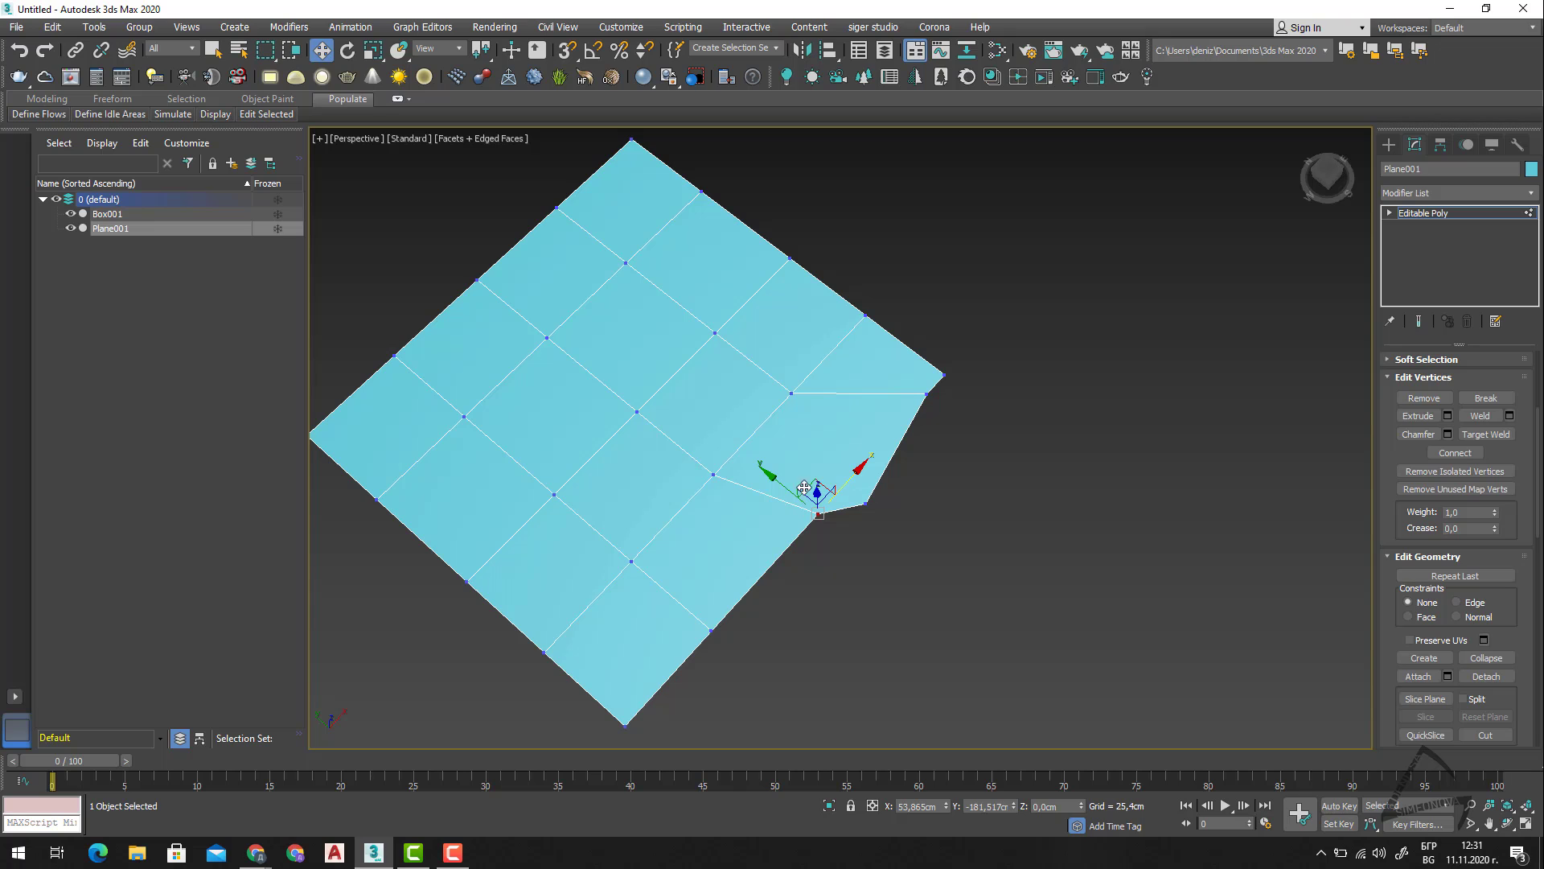
pyautogui.moveTo(814, 494); pyautogui.dragTo(735, 523)
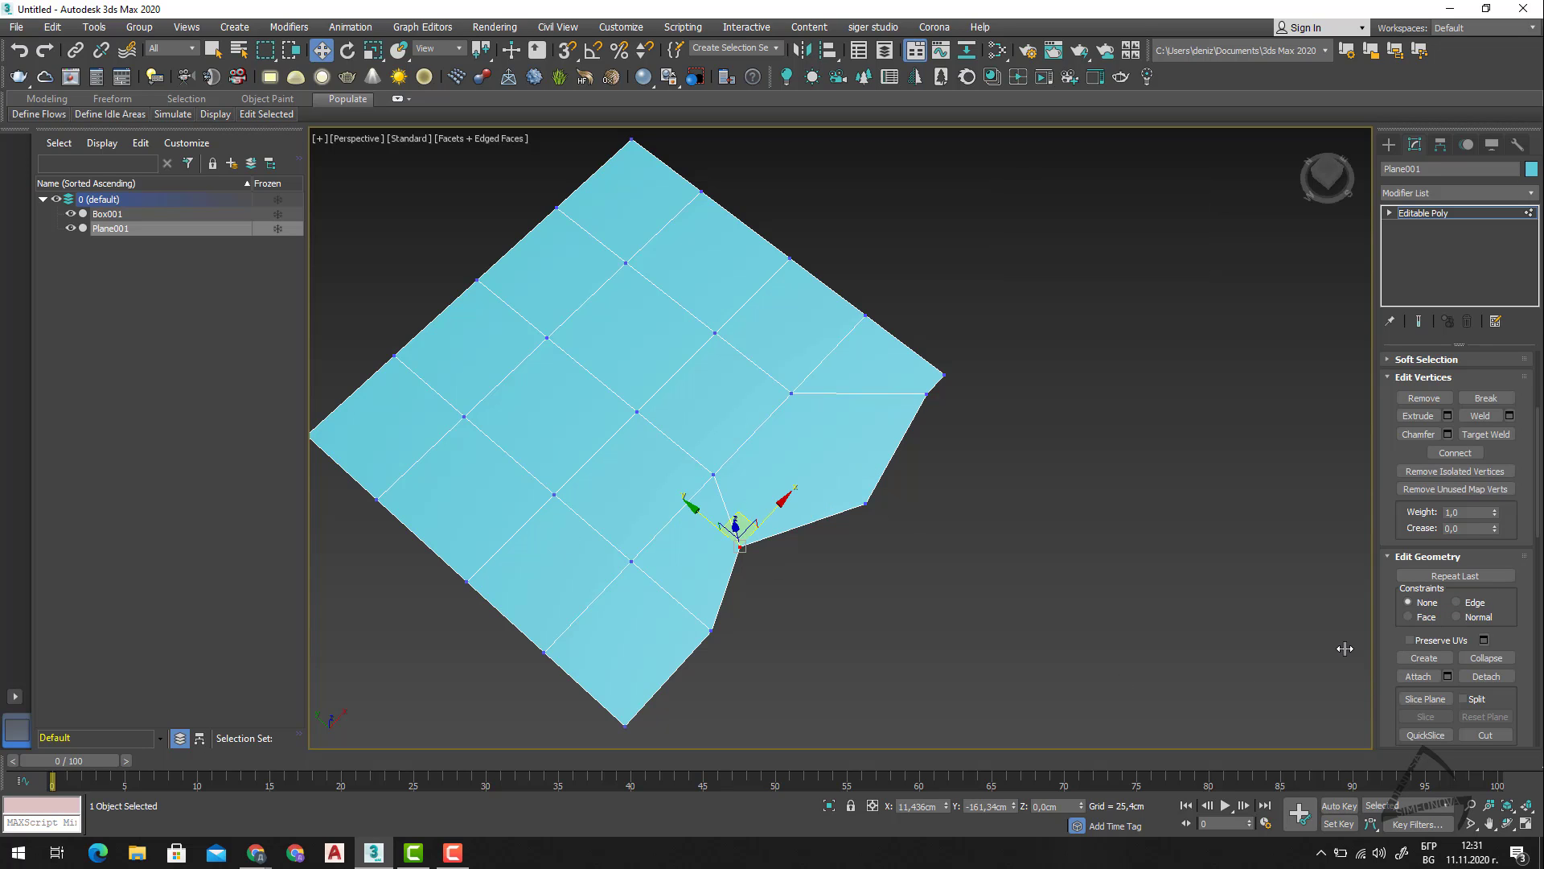
# Try moving the border vertex with the Edge and Face constraints, and set the constraint back to None.
pyautogui.click(1481, 603)
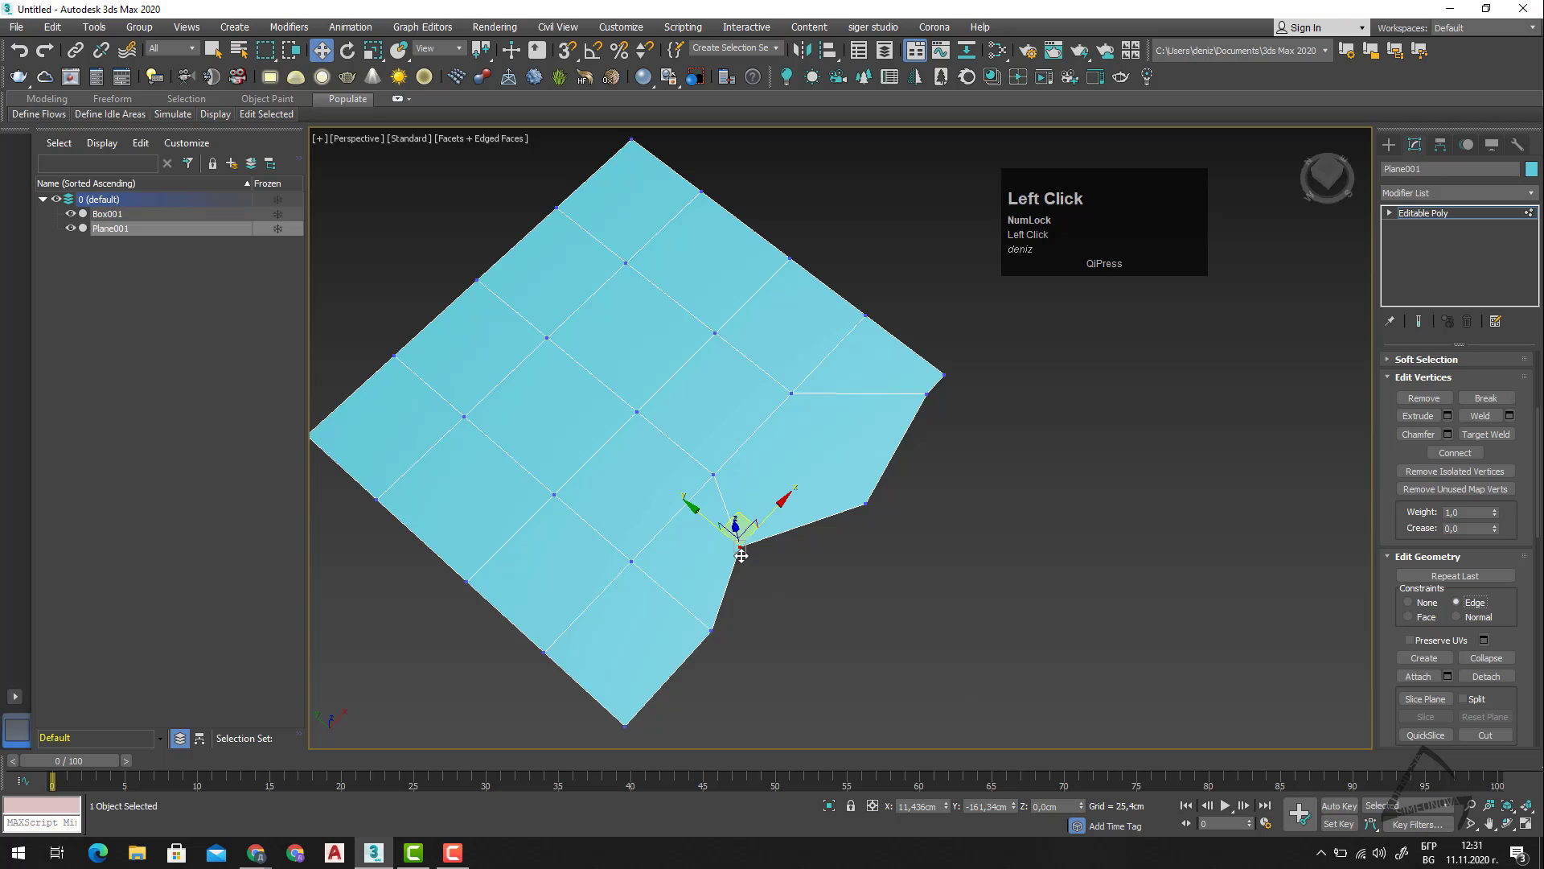
pyautogui.moveTo(743, 516); pyautogui.dragTo(715, 495)
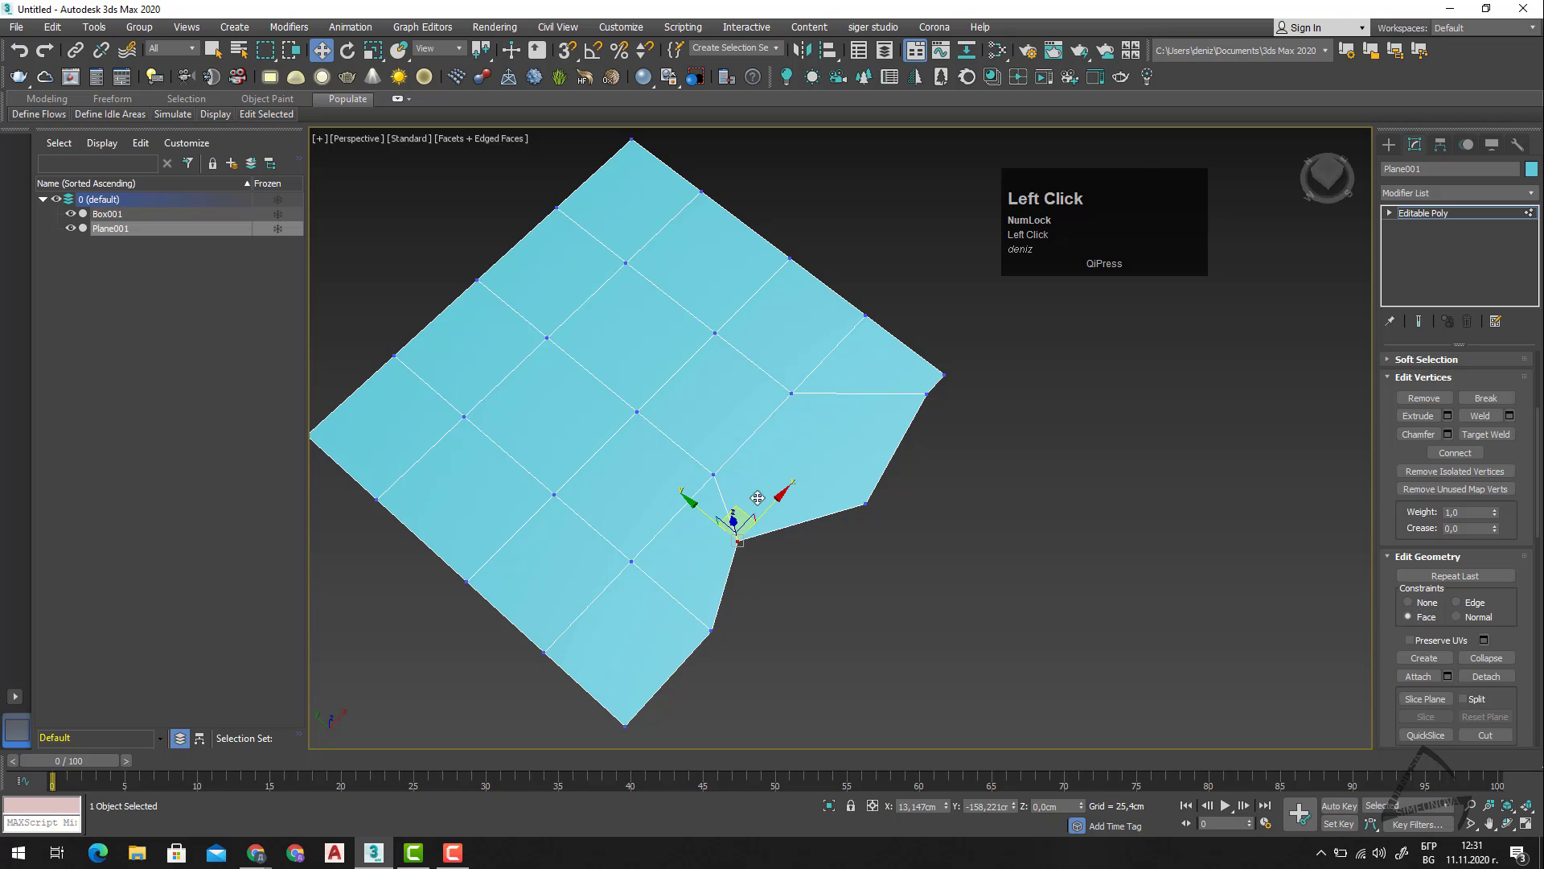
pyautogui.moveTo(748, 503)
pyautogui.mouseDown()
pyautogui.moveTo(913, 370)
pyautogui.moveTo(795, 435)
pyautogui.moveTo(810, 397)
pyautogui.moveTo(676, 483)
pyautogui.moveTo(720, 475)
pyautogui.moveTo(756, 527)
pyautogui.mouseUp()
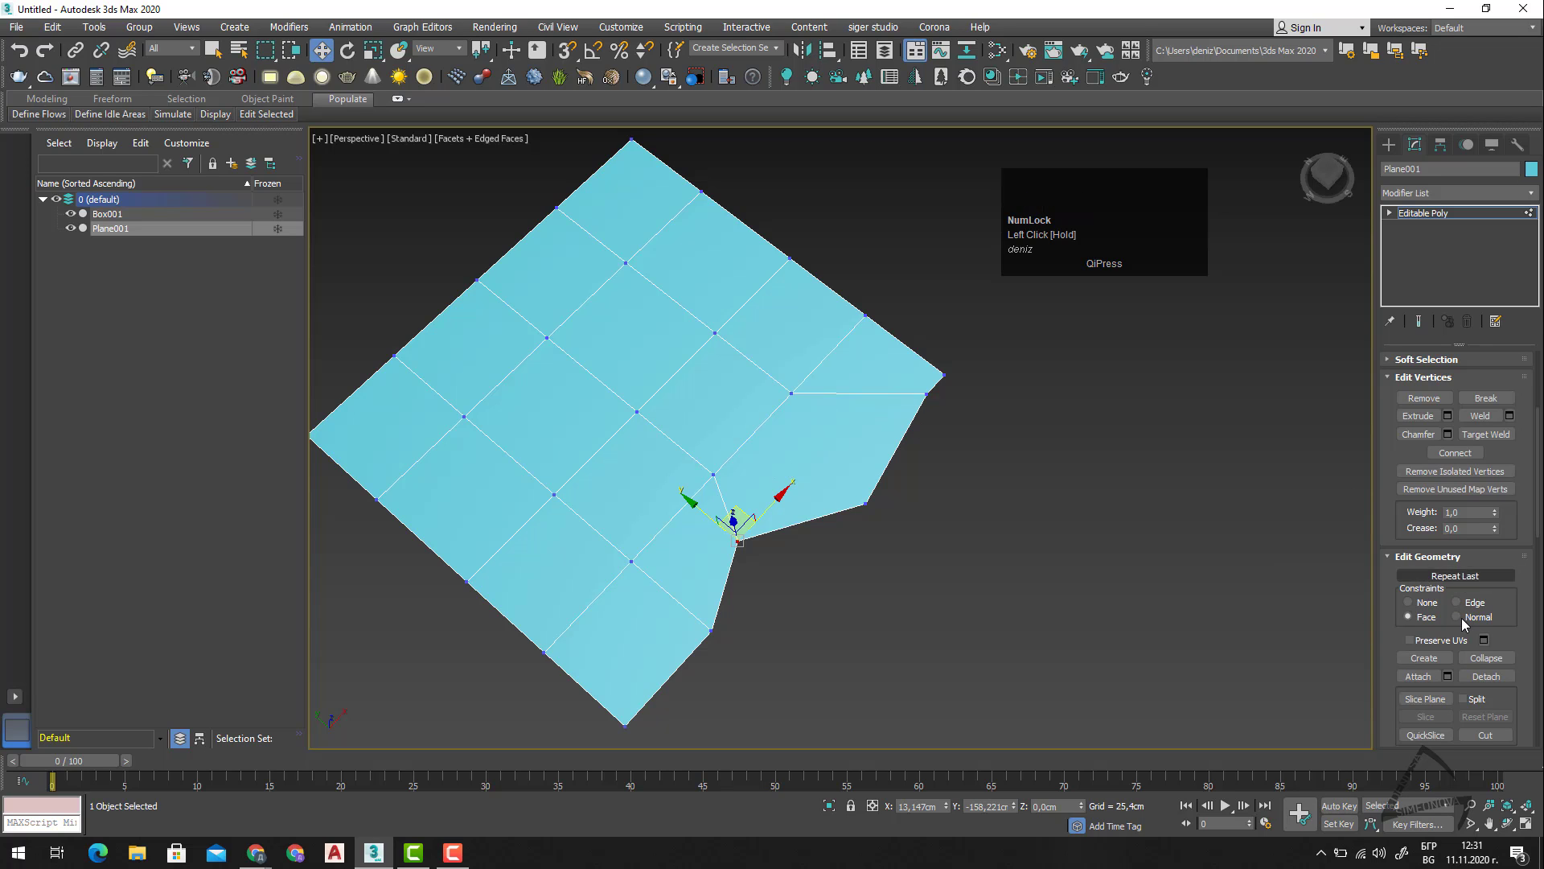
pyautogui.click(1424, 603)
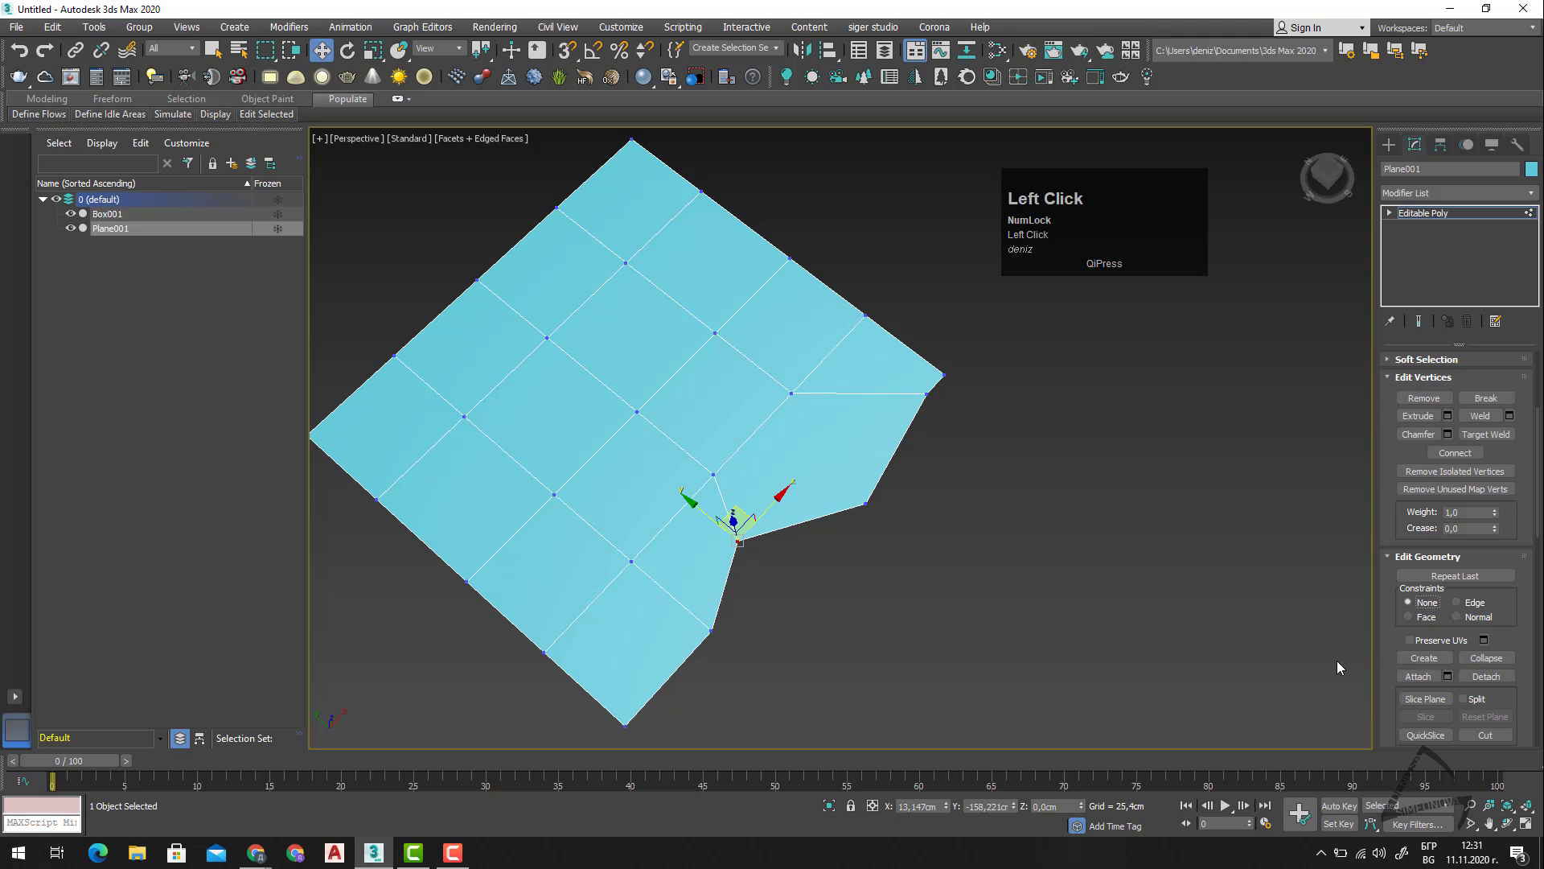
# Create a vertex on the border edge next to the distorted corner, and move it off the mesh in the XY plane.
pyautogui.scroll(-1, 1448, 641)
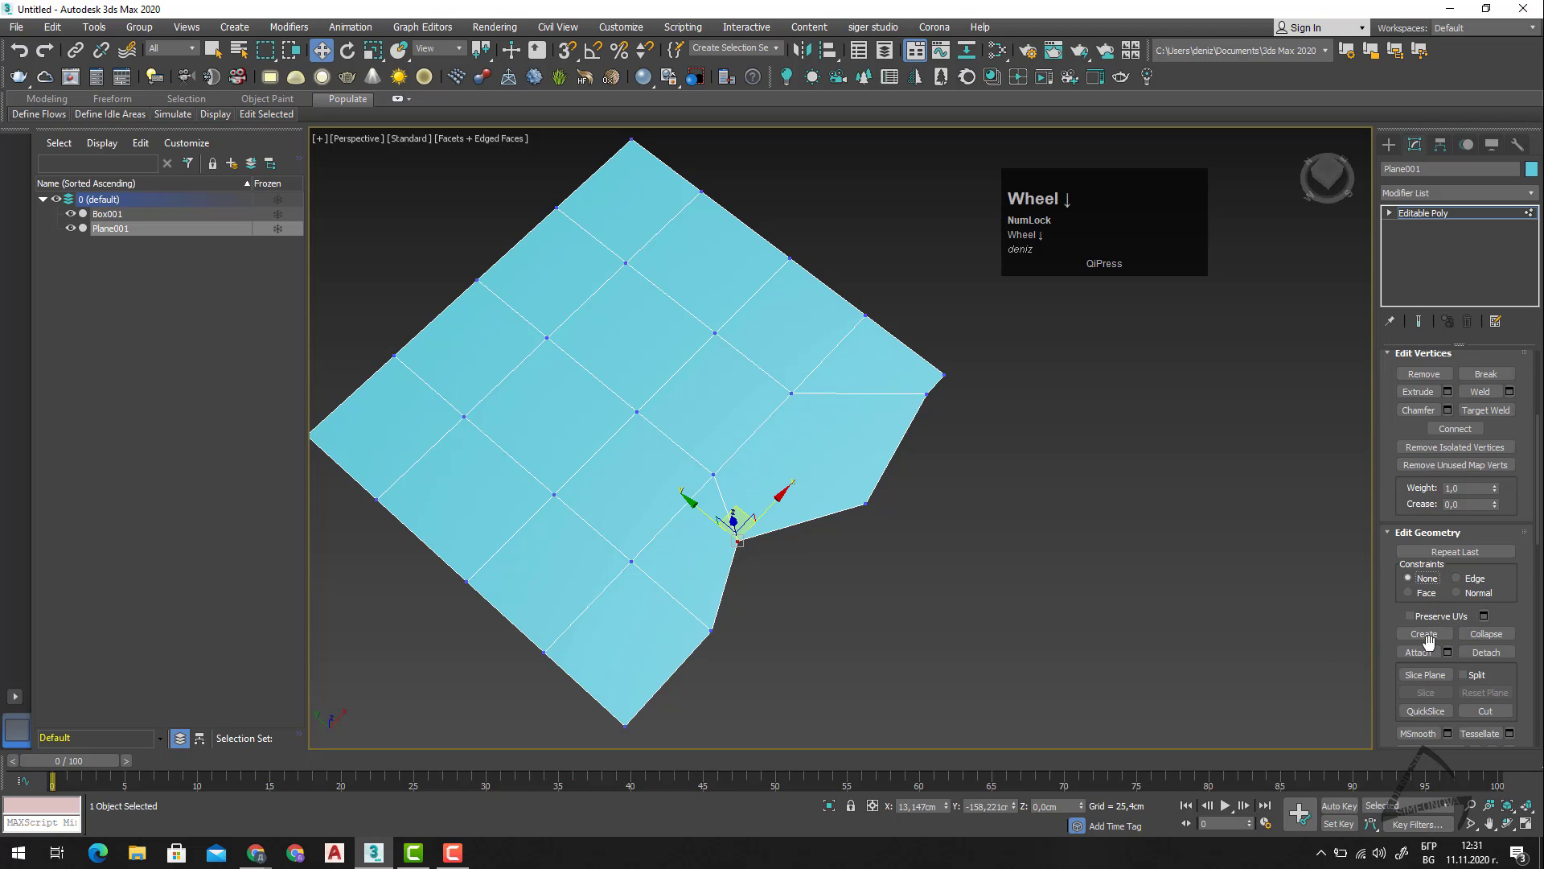
pyautogui.click(1425, 634)
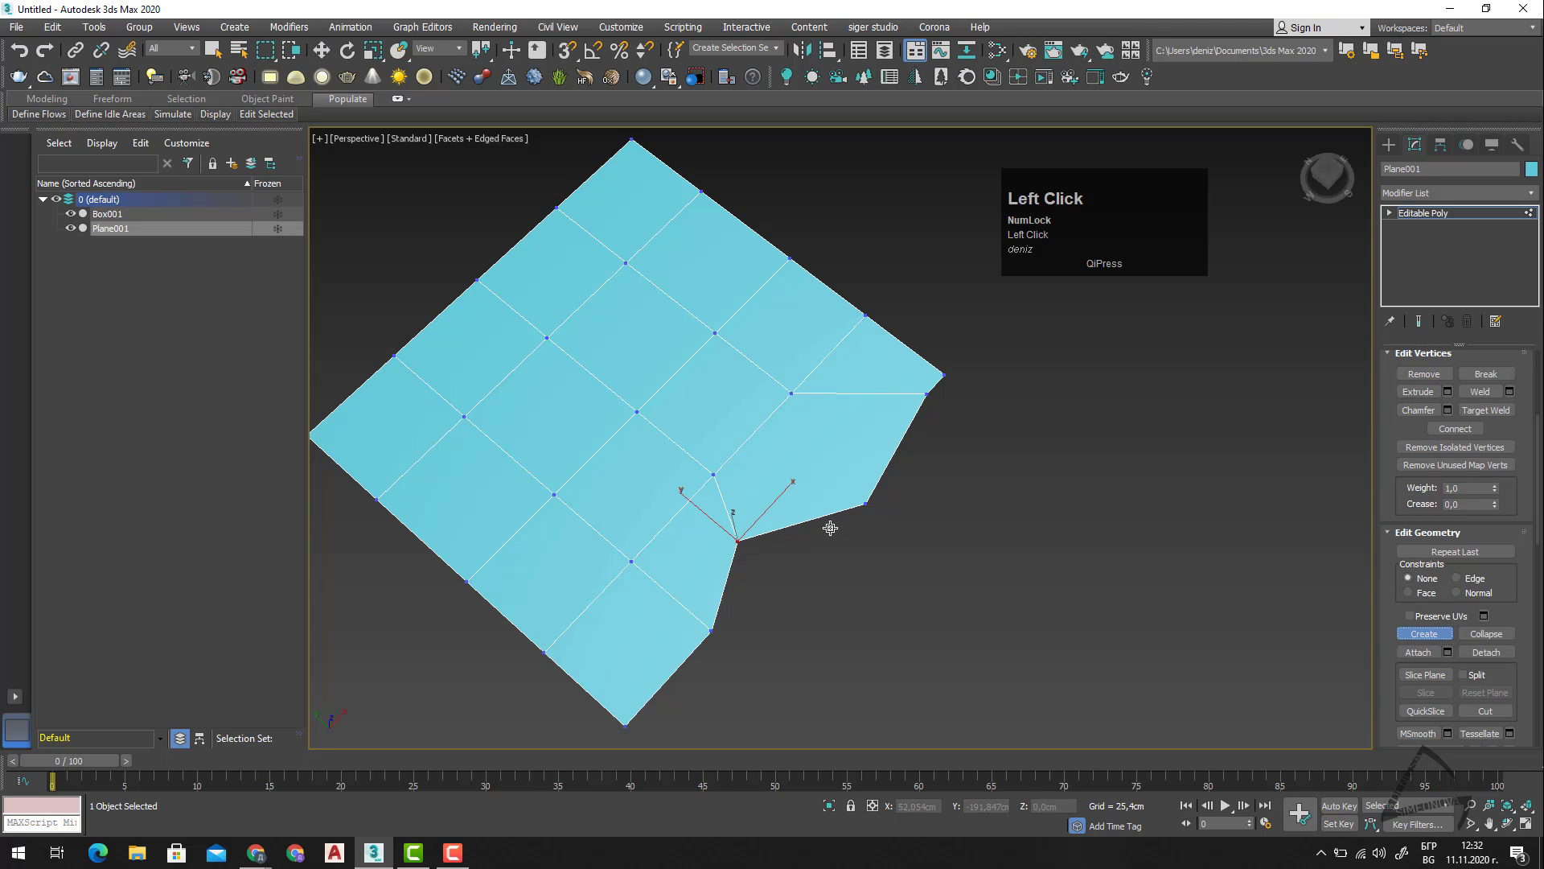
pyautogui.scroll(4, 825, 515)
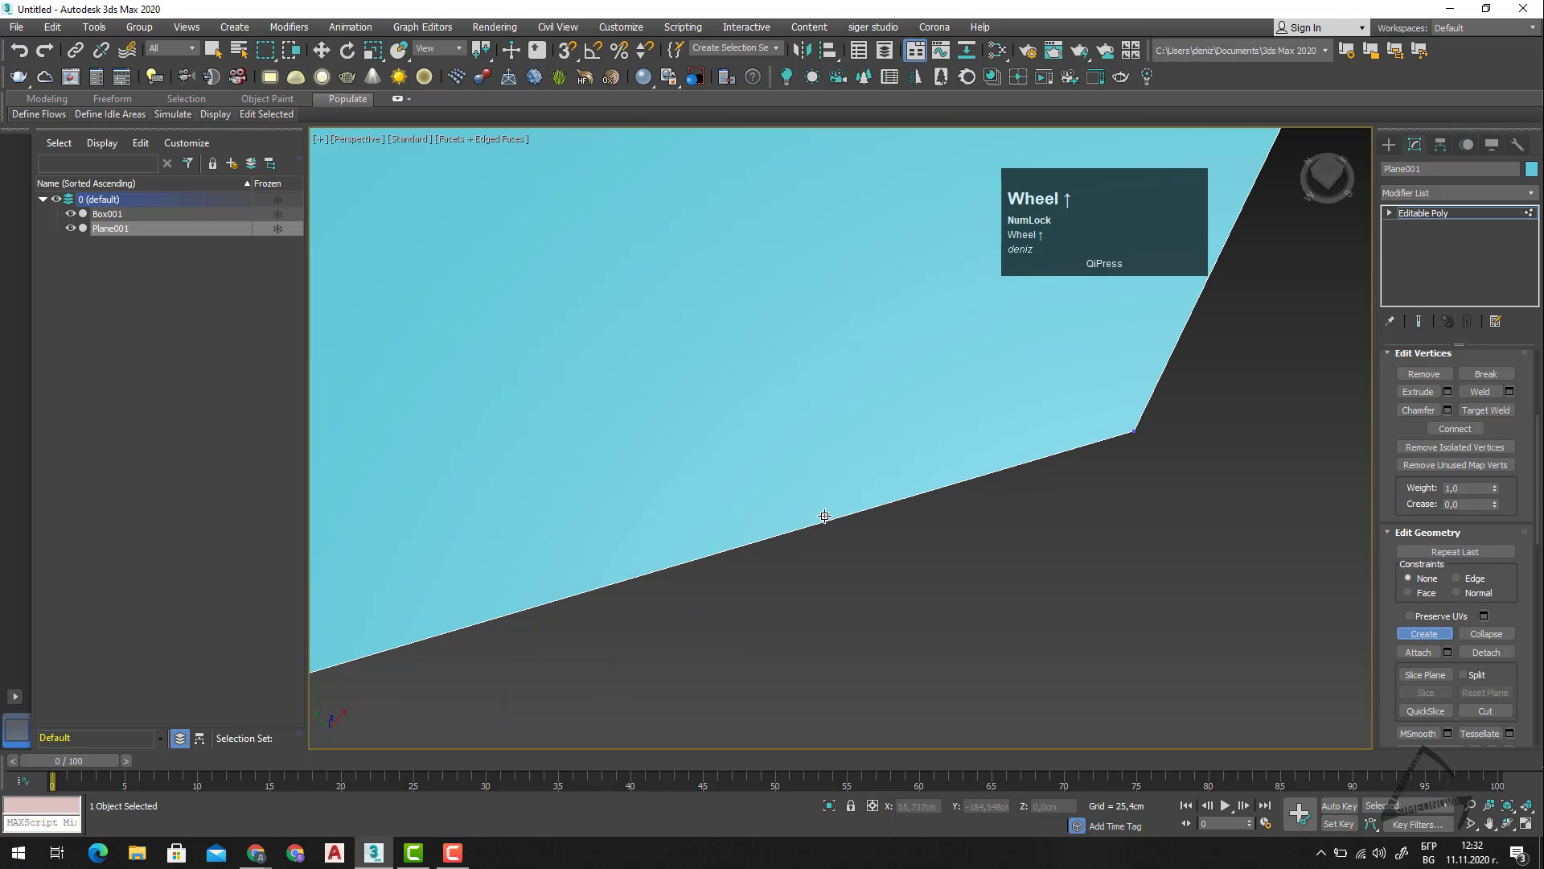
pyautogui.click(839, 517)
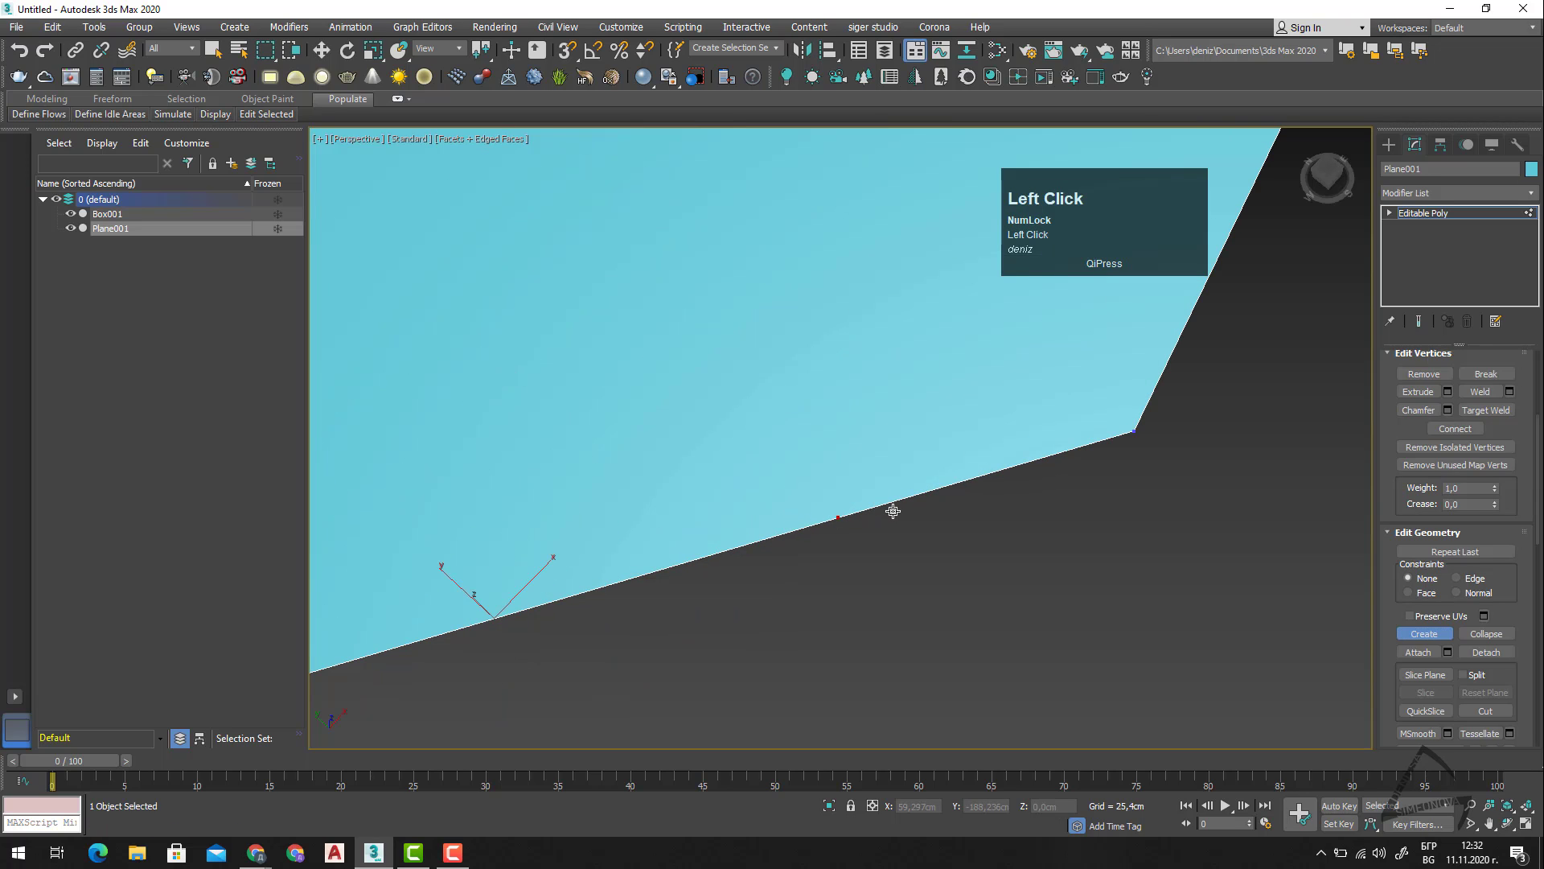
pyautogui.rightClick(860, 541)
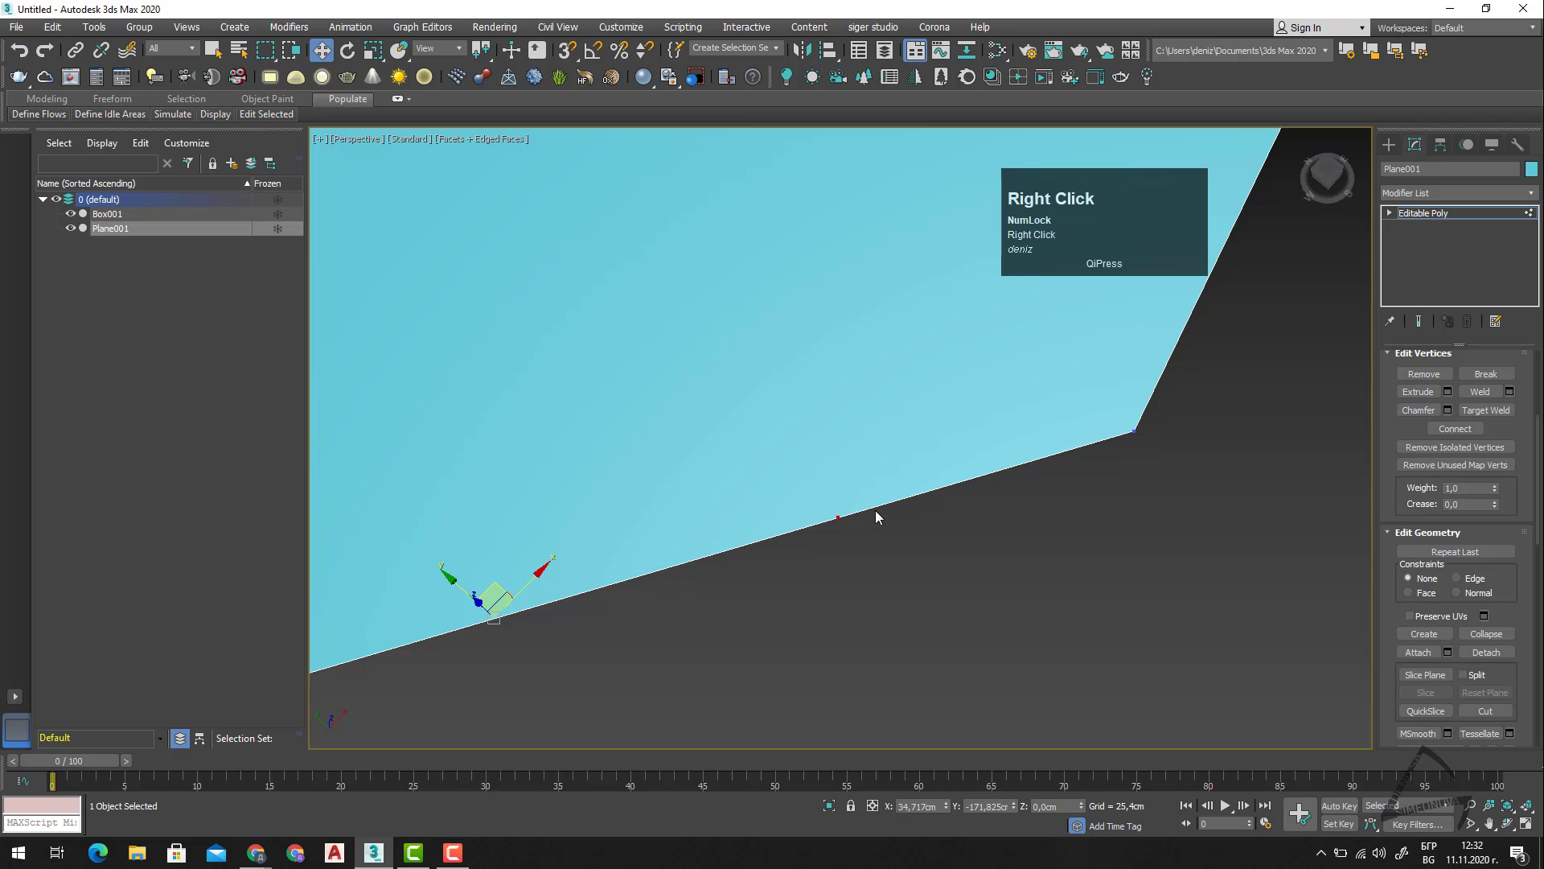
pyautogui.click(838, 517)
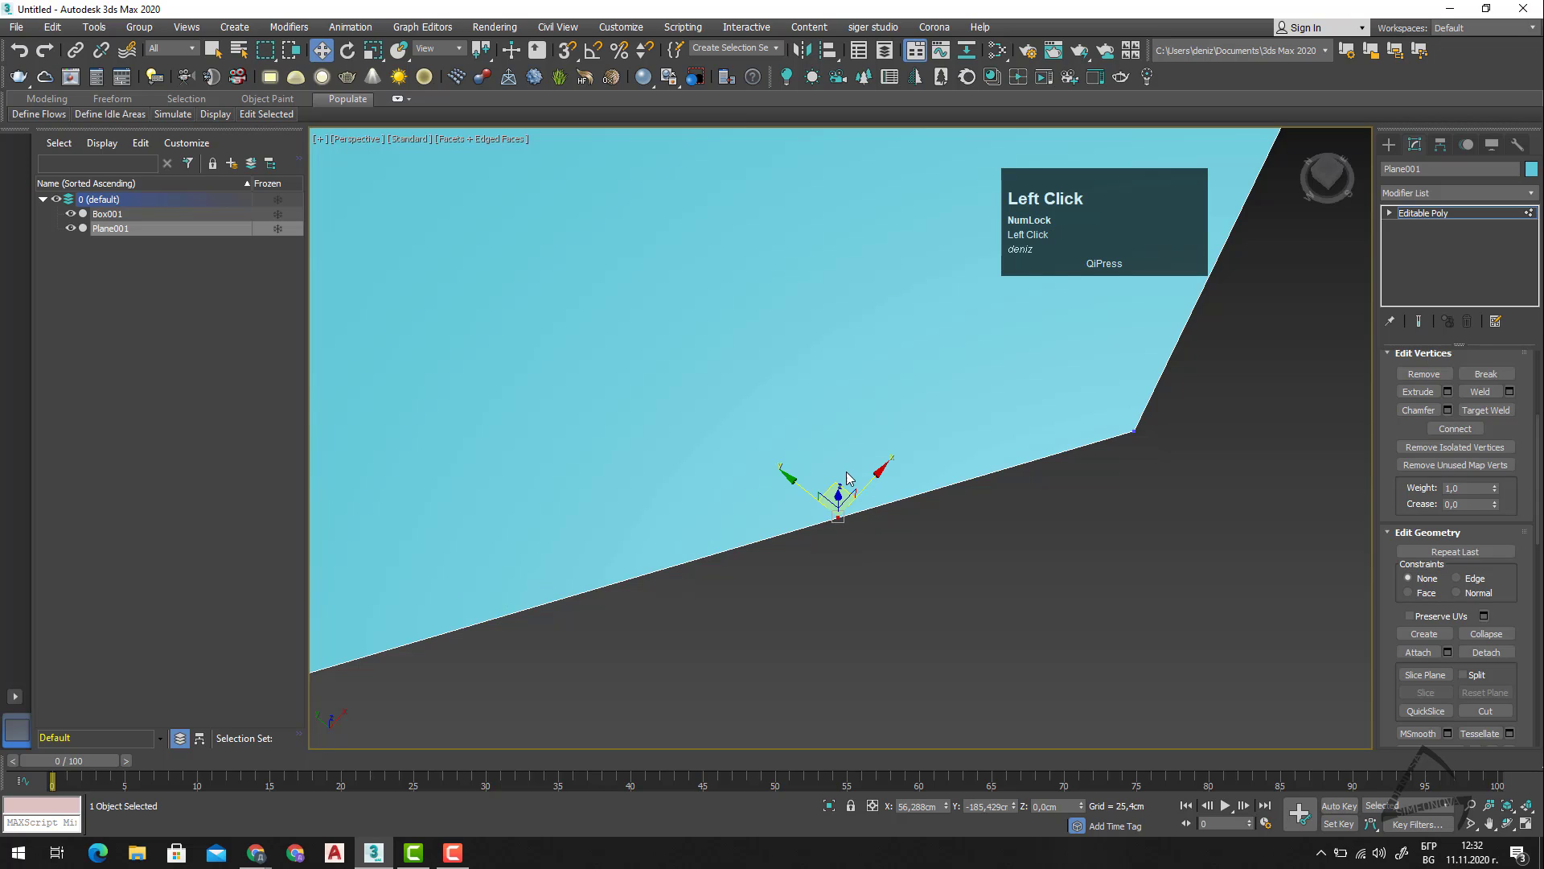
pyautogui.moveTo(832, 484); pyautogui.dragTo(1022, 595)
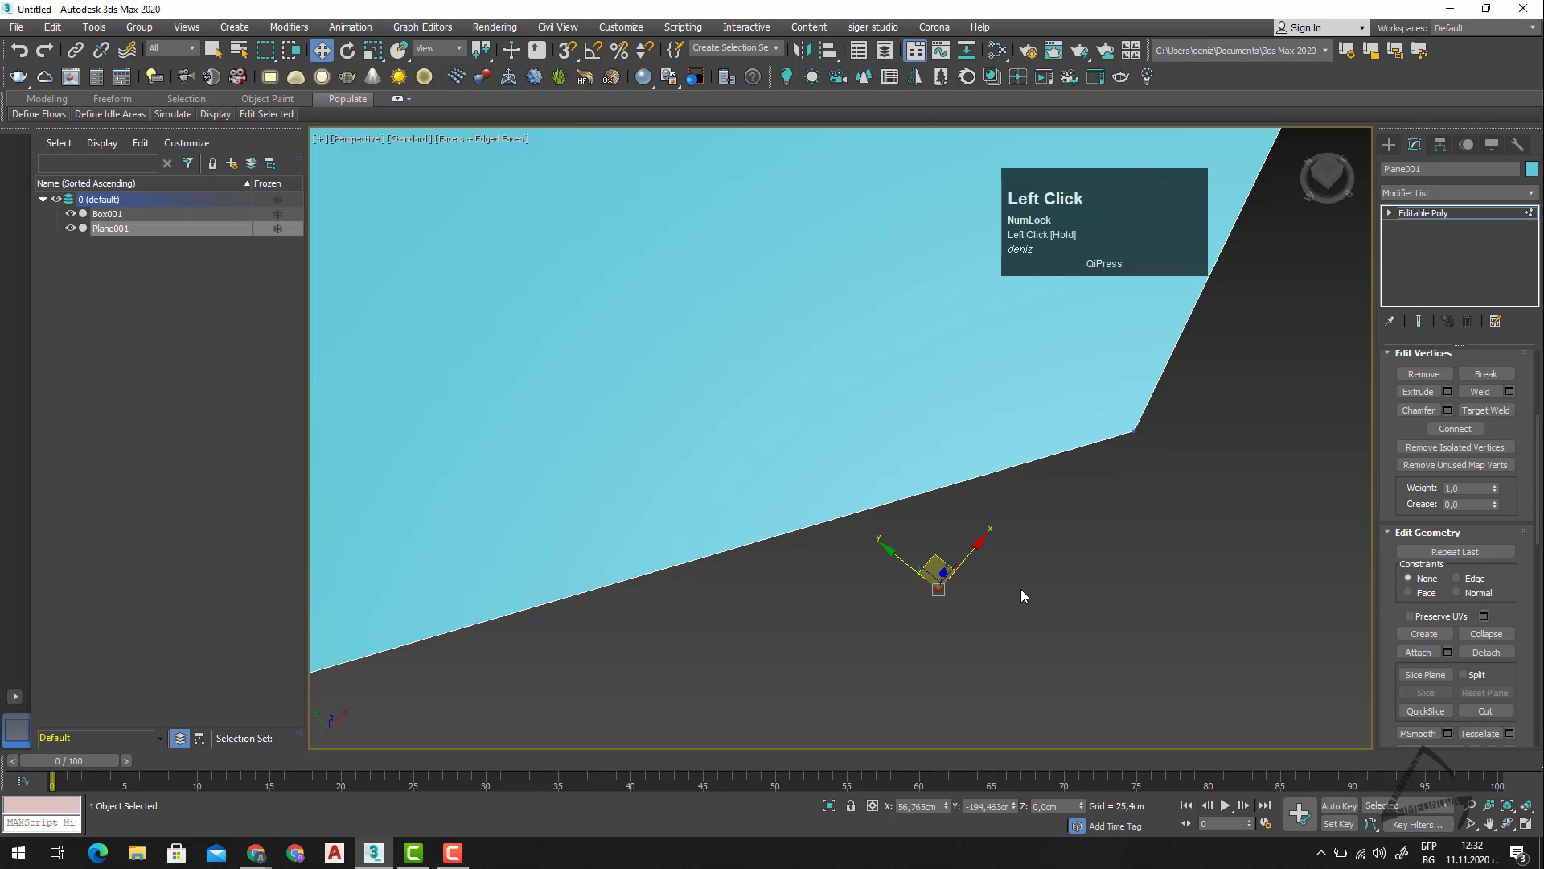
pyautogui.click(1021, 589)
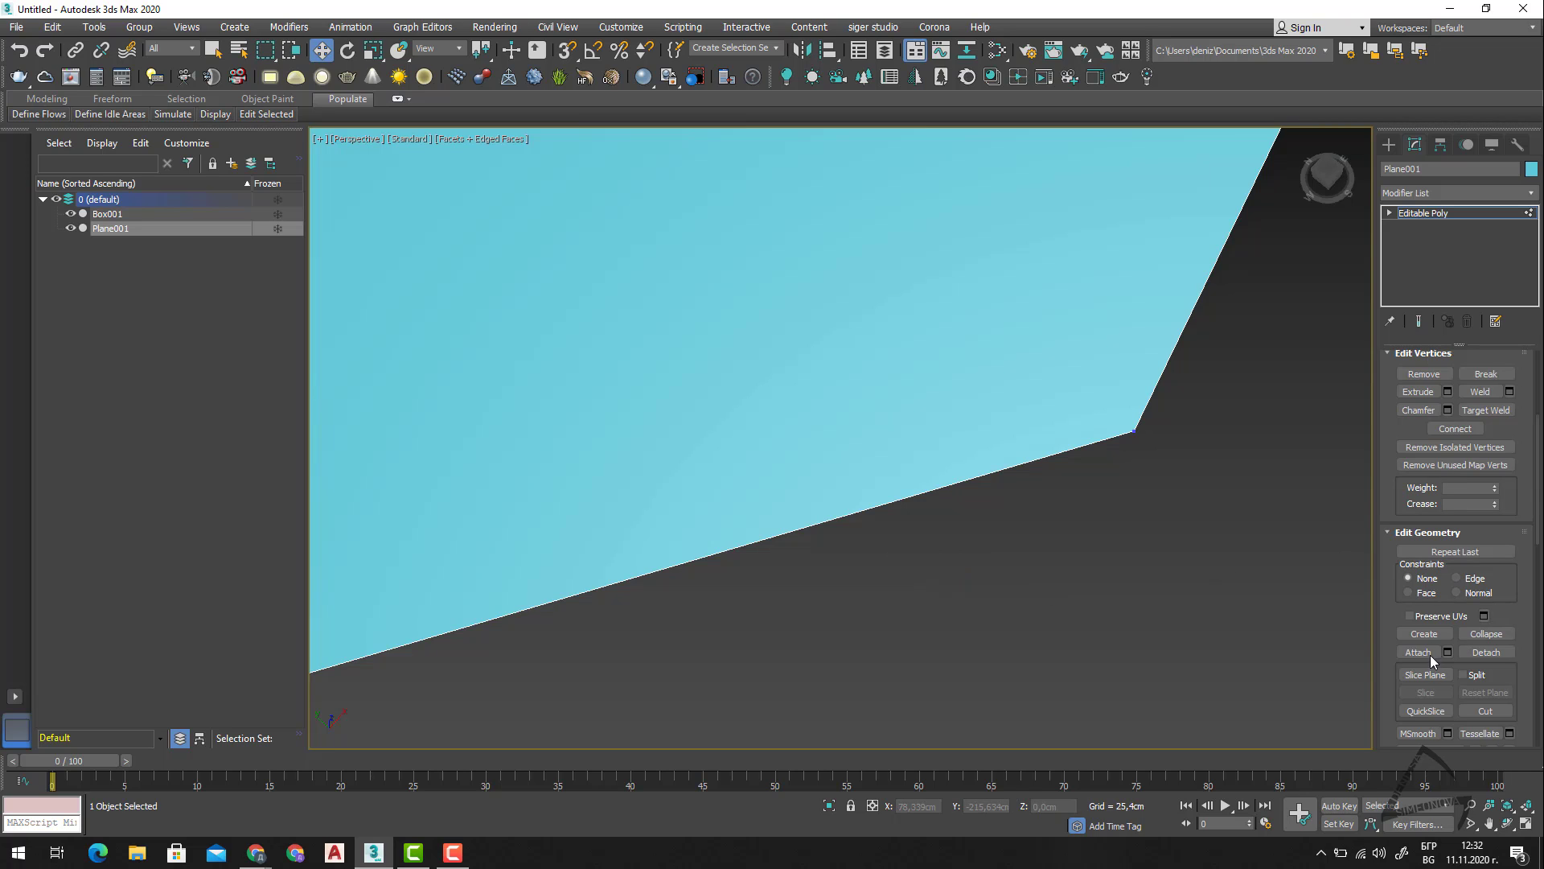
pyautogui.click(1424, 634)
pyautogui.rightClick(1097, 447)
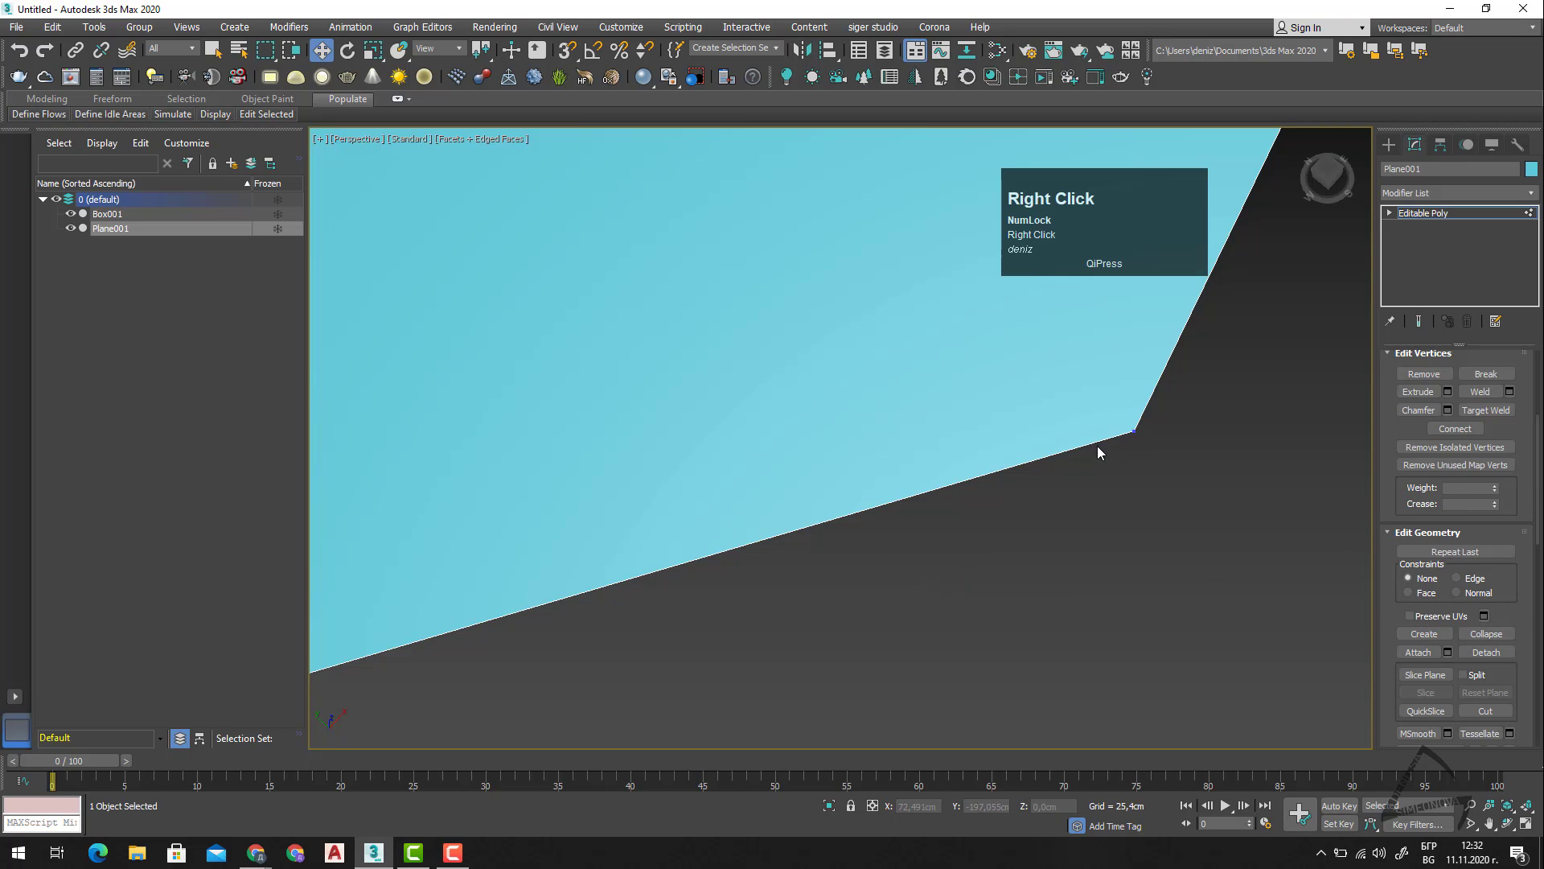
pyautogui.click(1172, 435)
pyautogui.moveTo(1171, 429); pyautogui.dragTo(1214, 568)
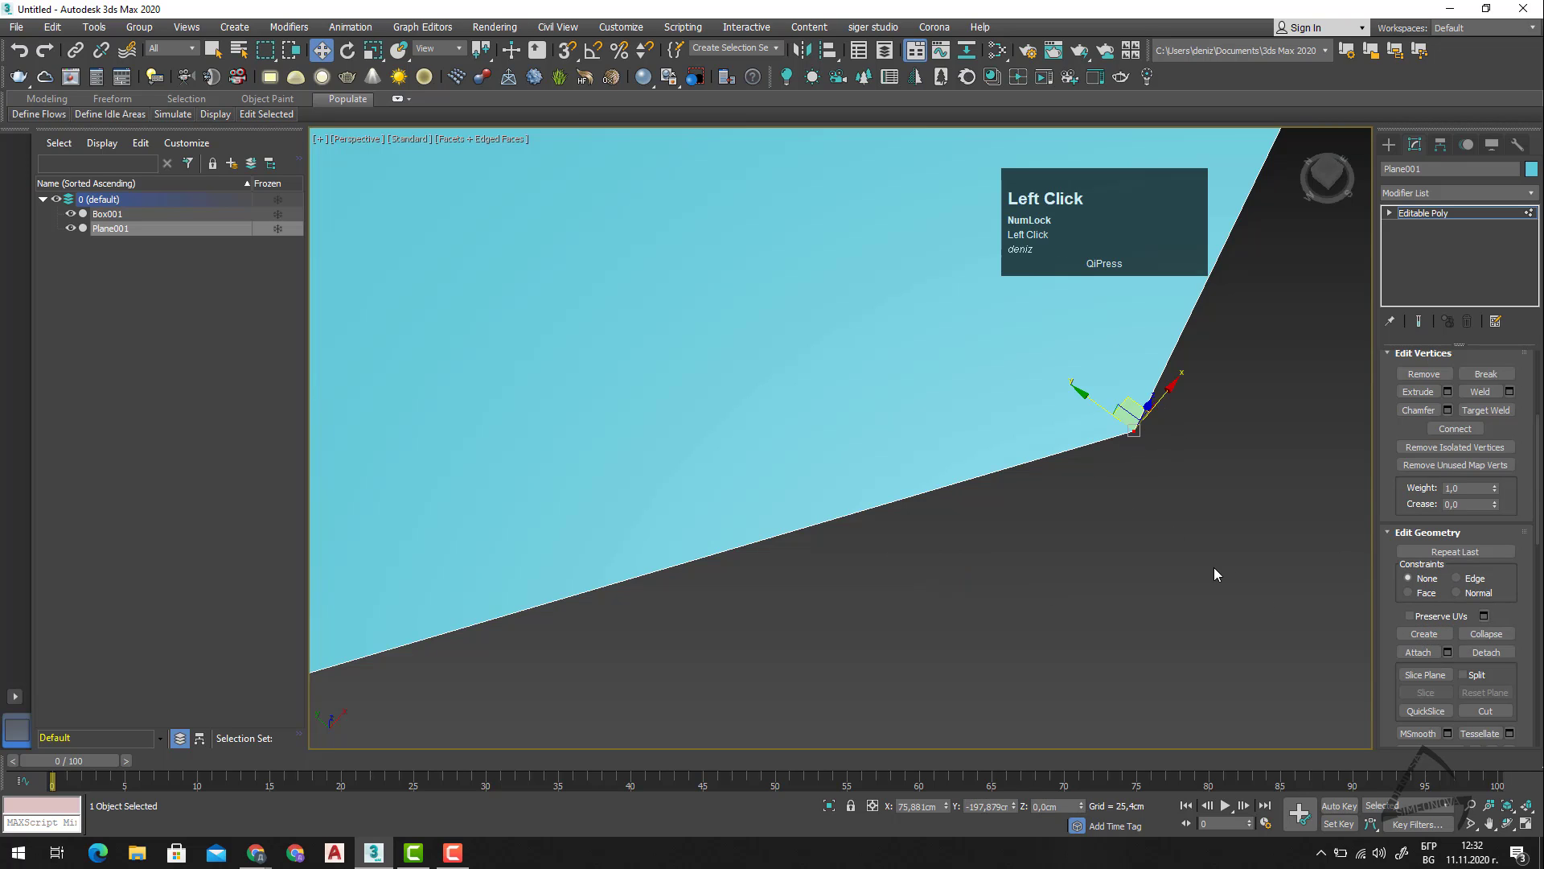
pyautogui.click(1425, 634)
pyautogui.scroll(3, 1101, 446)
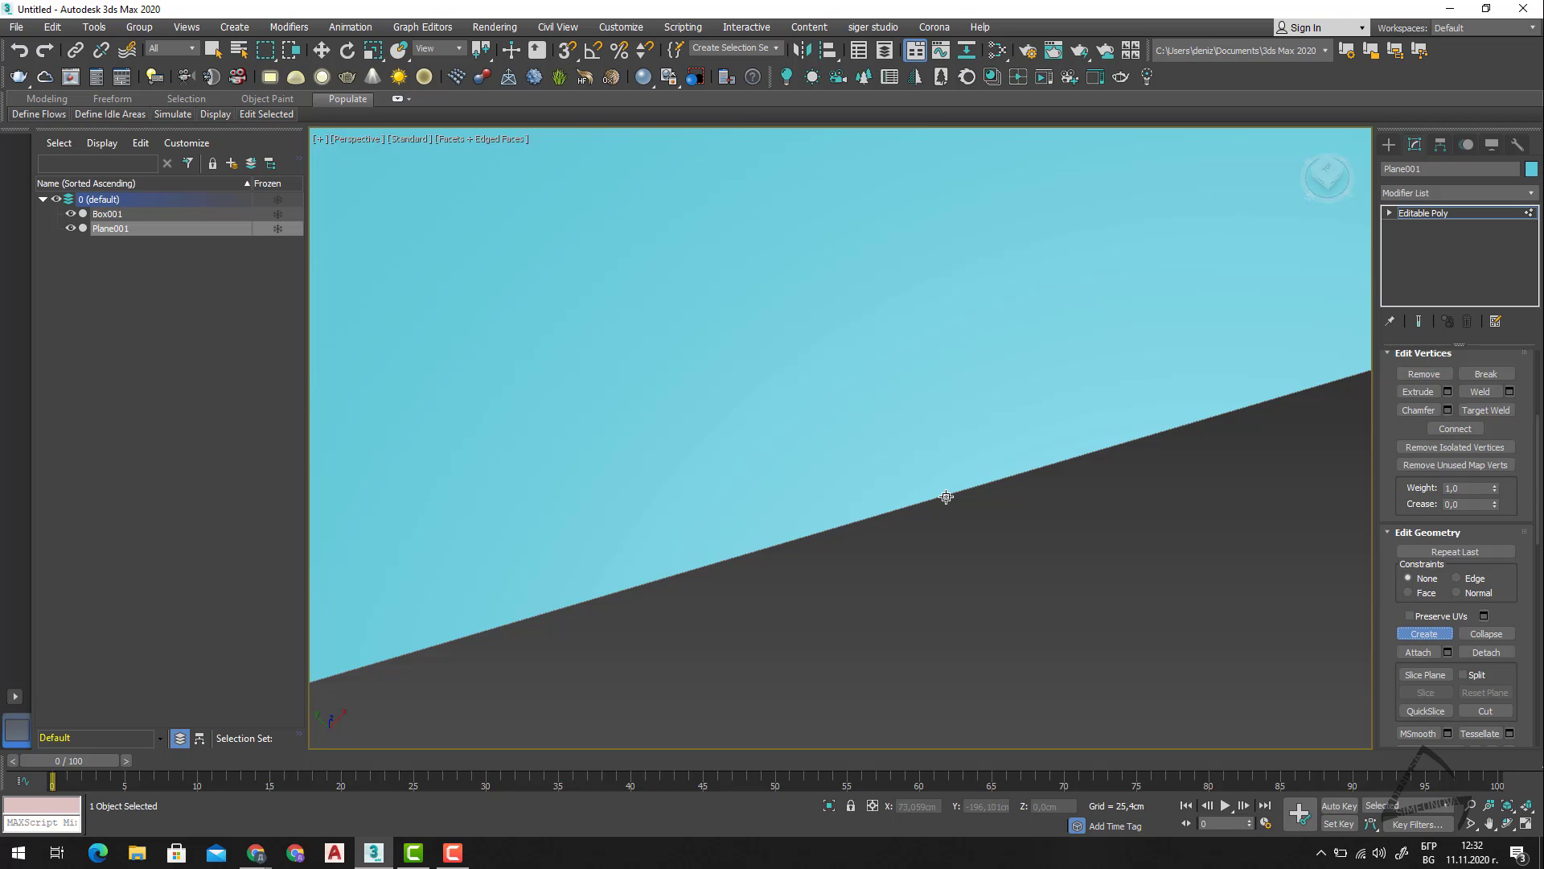
pyautogui.rightClick(947, 497)
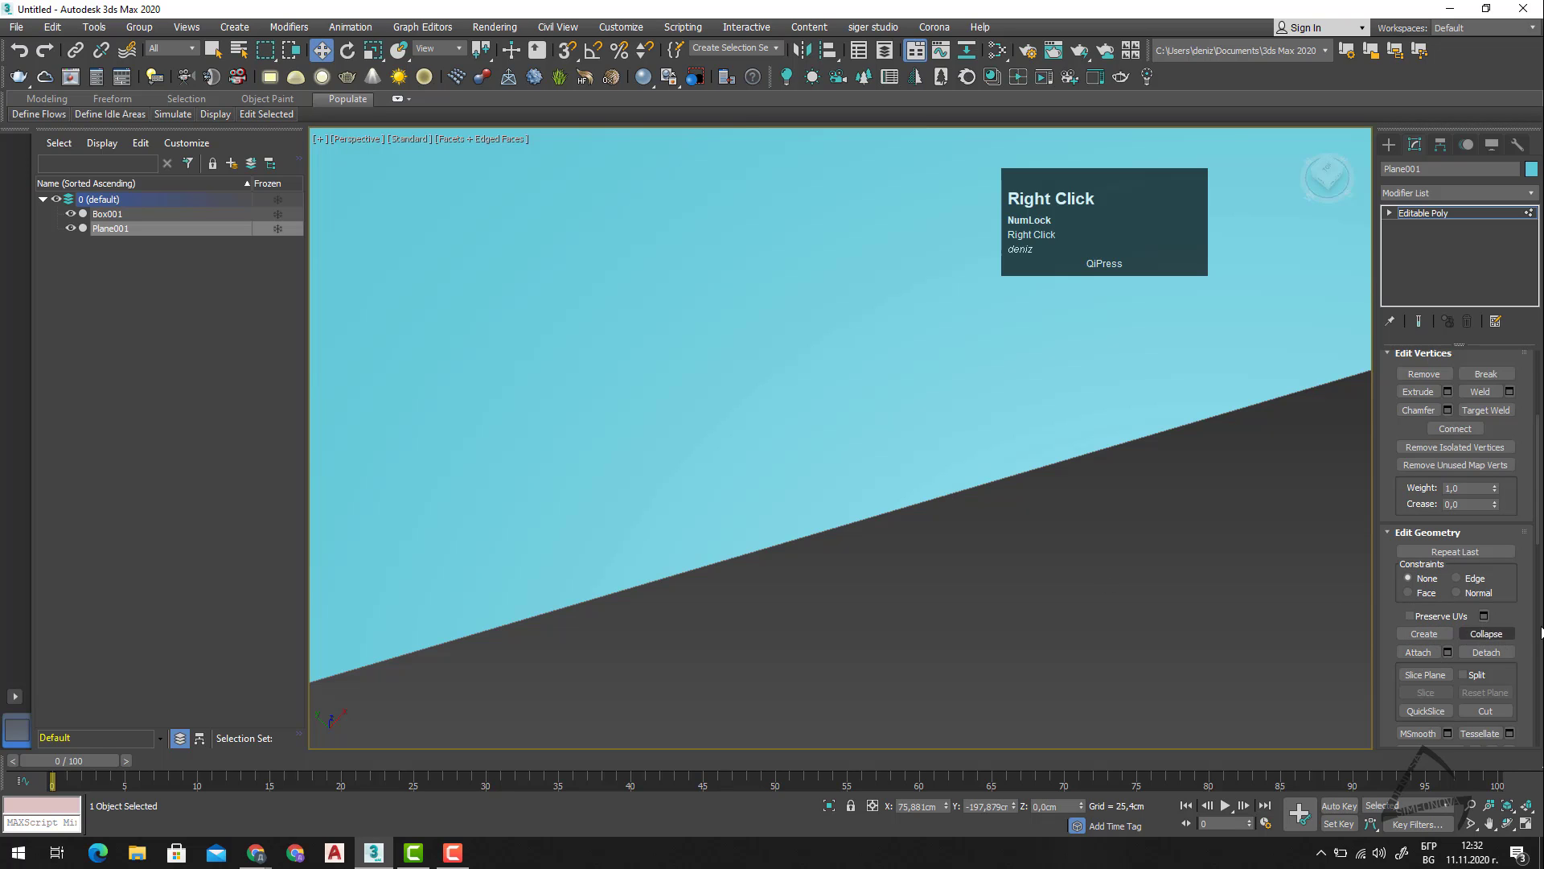
# Turn on Slice Plane for the mesh, and switch through the Edge and Border levels back to Vertex.
pyautogui.scroll(-3, 1172, 650)
pyautogui.moveTo(1094, 621); pyautogui.dragTo(1098, 581, button='middle')
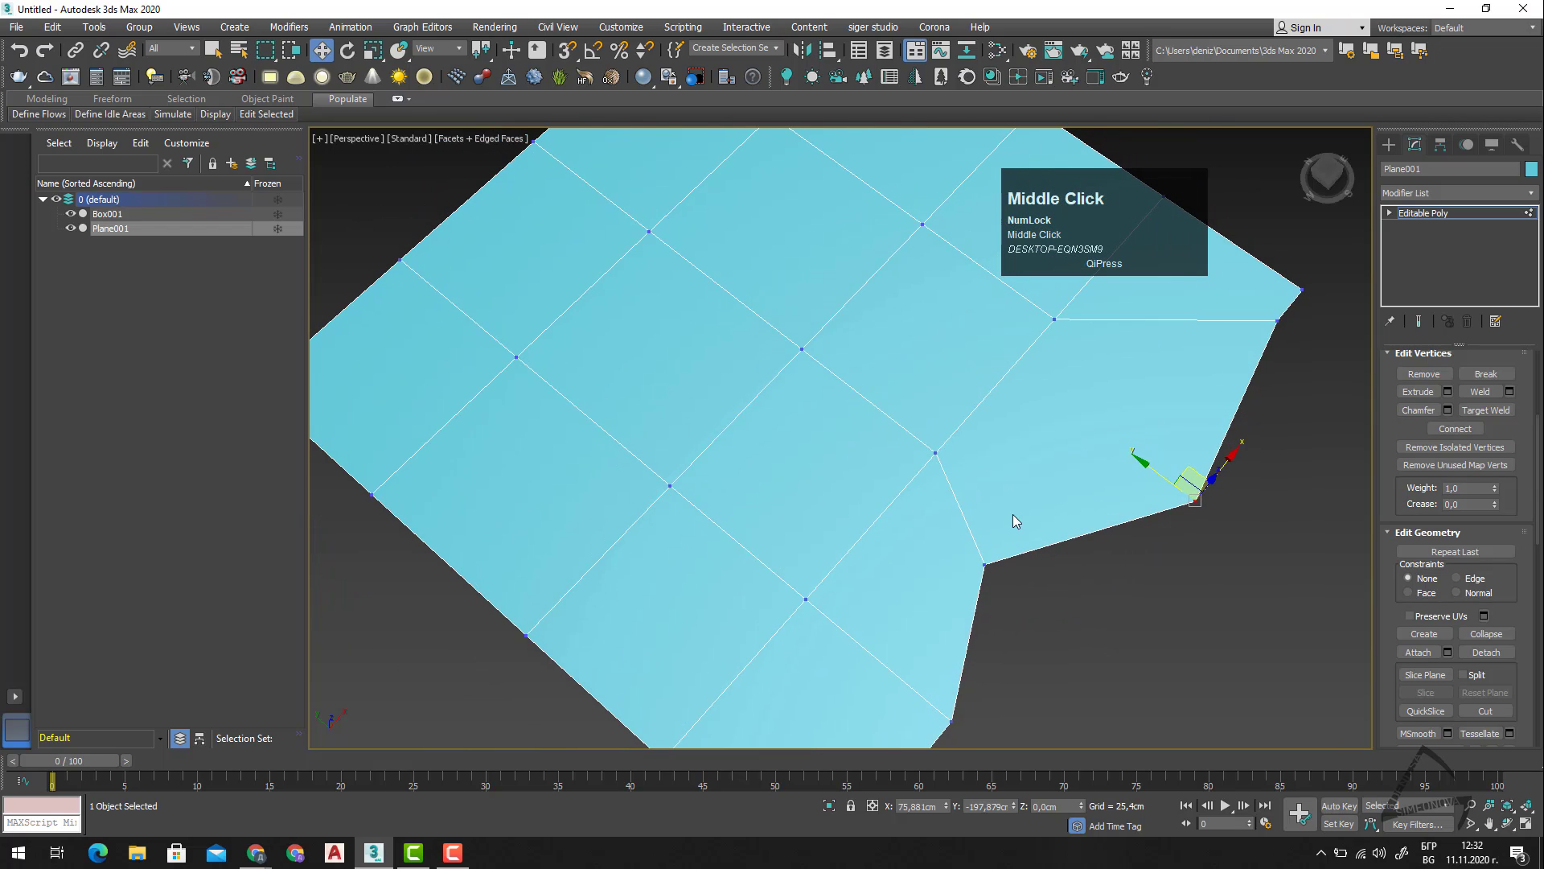
pyautogui.moveTo(1215, 509); pyautogui.dragTo(1131, 569, button='middle')
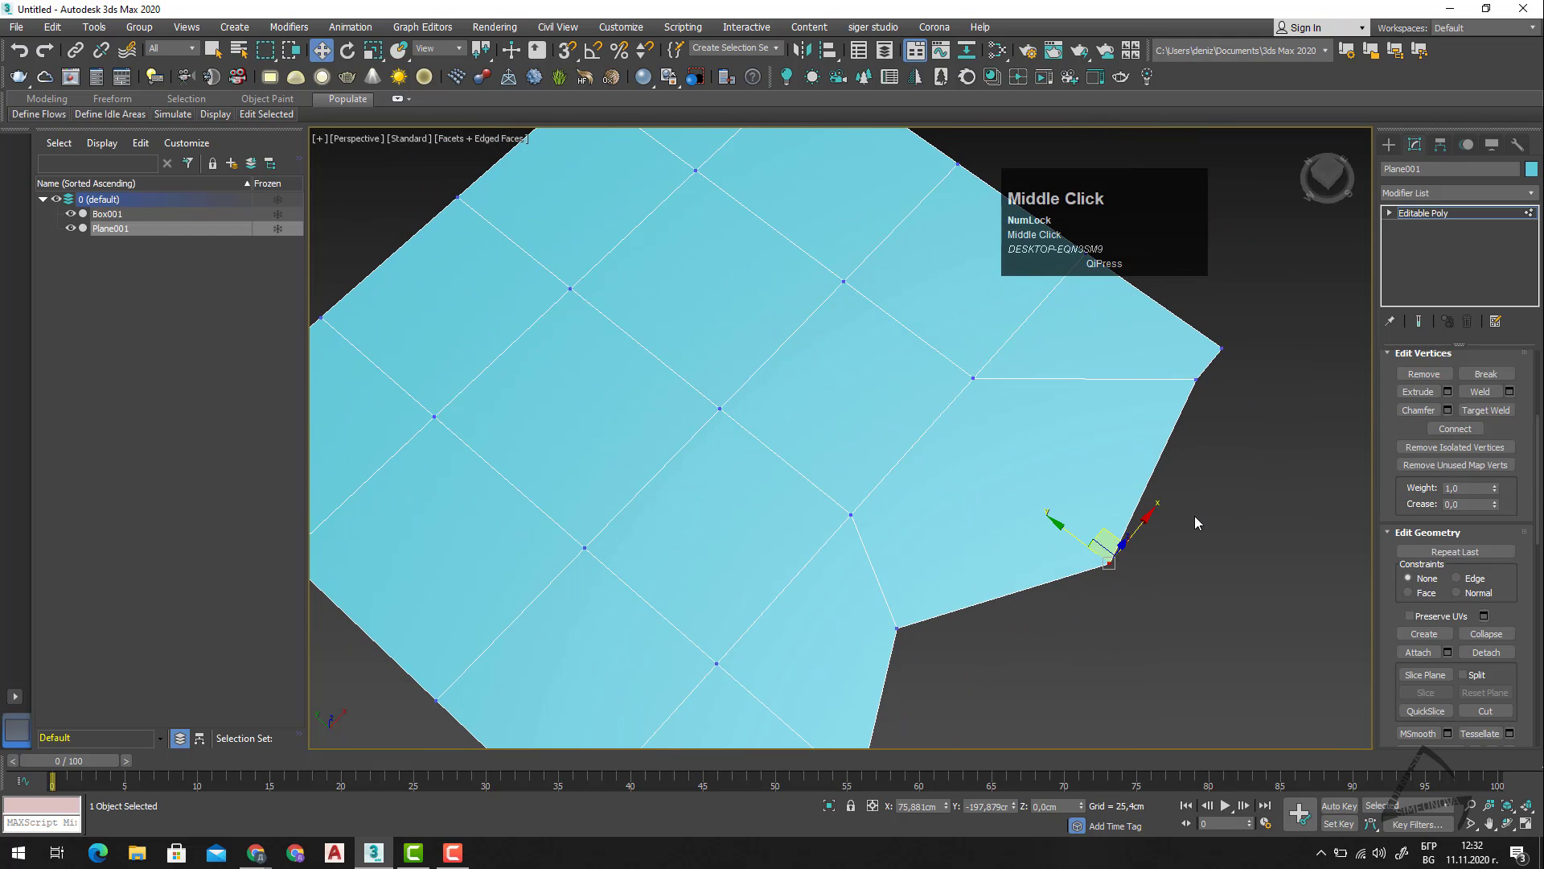
pyautogui.click(1424, 674)
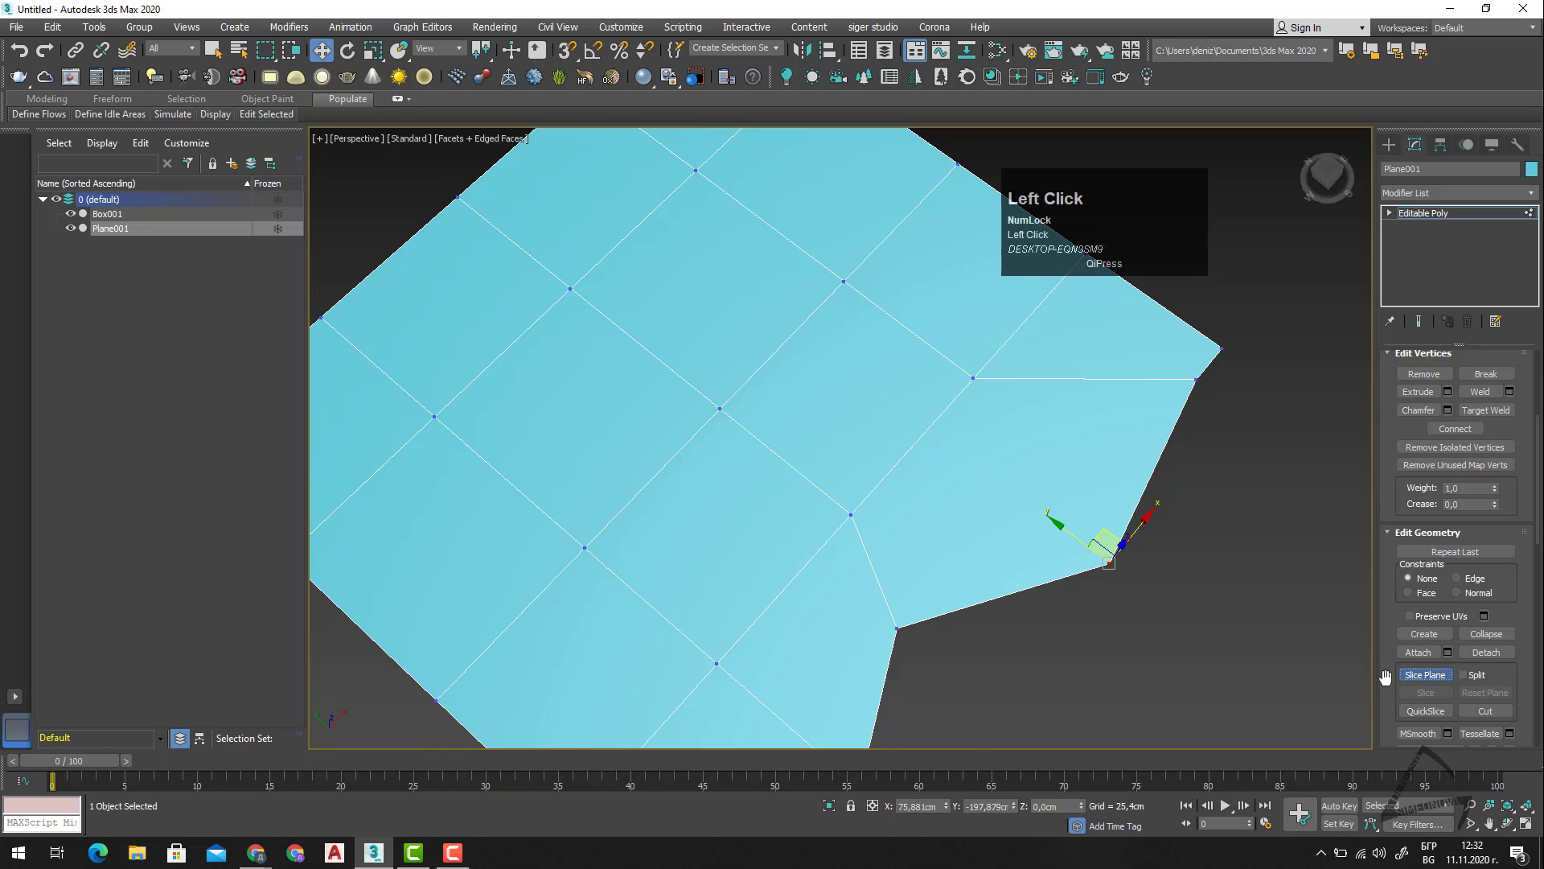
pyautogui.scroll(-4, 1010, 596)
pyautogui.keyDown('alt'); pyautogui.moveTo(1018, 617); pyautogui.dragTo(981, 548, button='middle'); pyautogui.keyUp('alt')
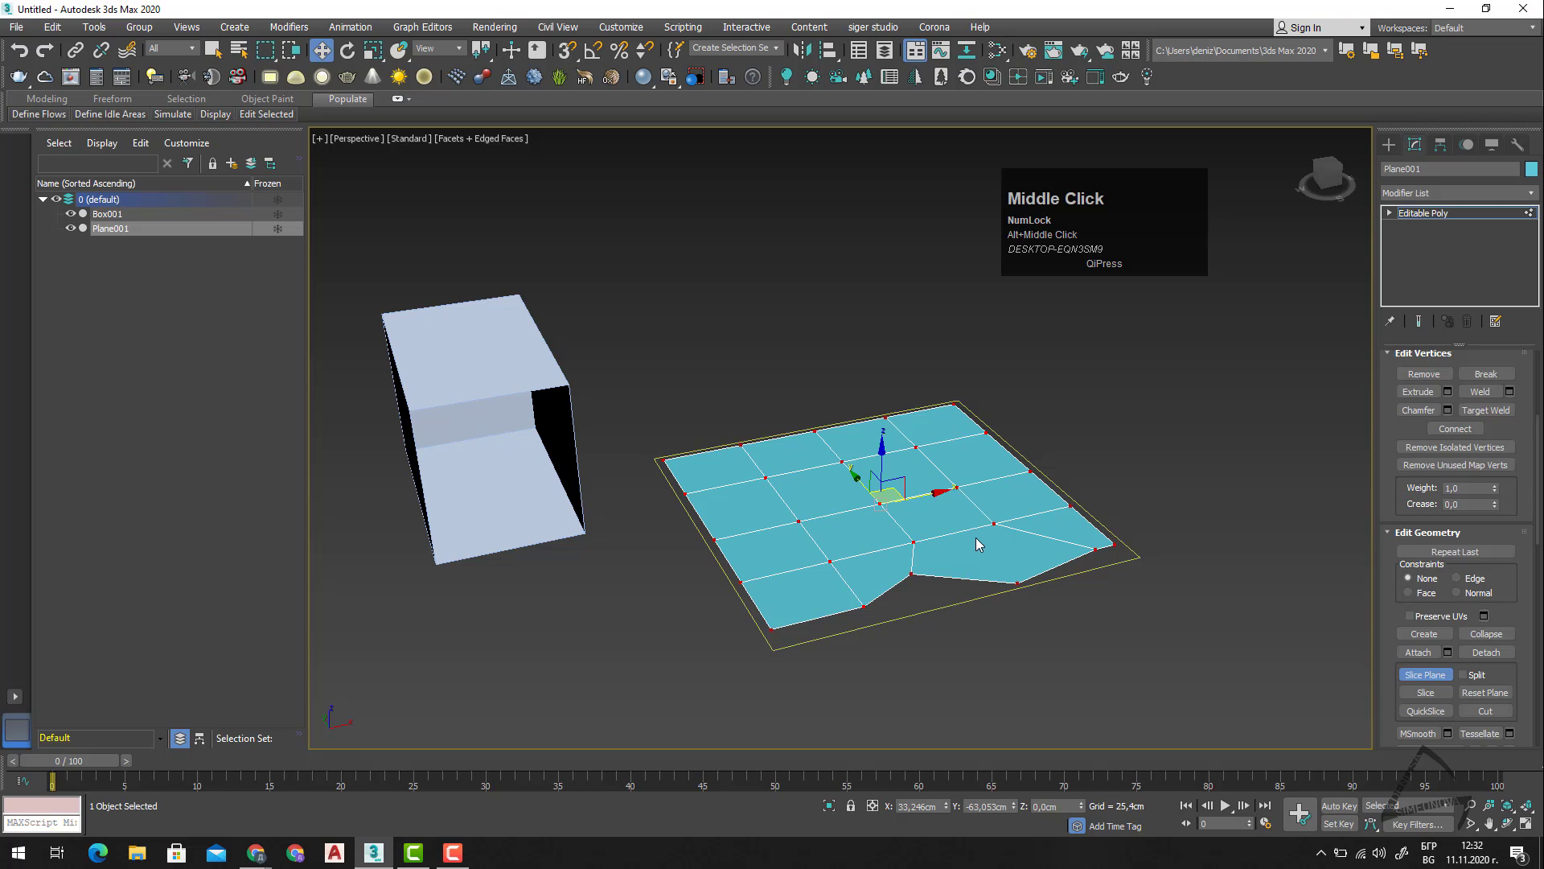
pyautogui.press('2')
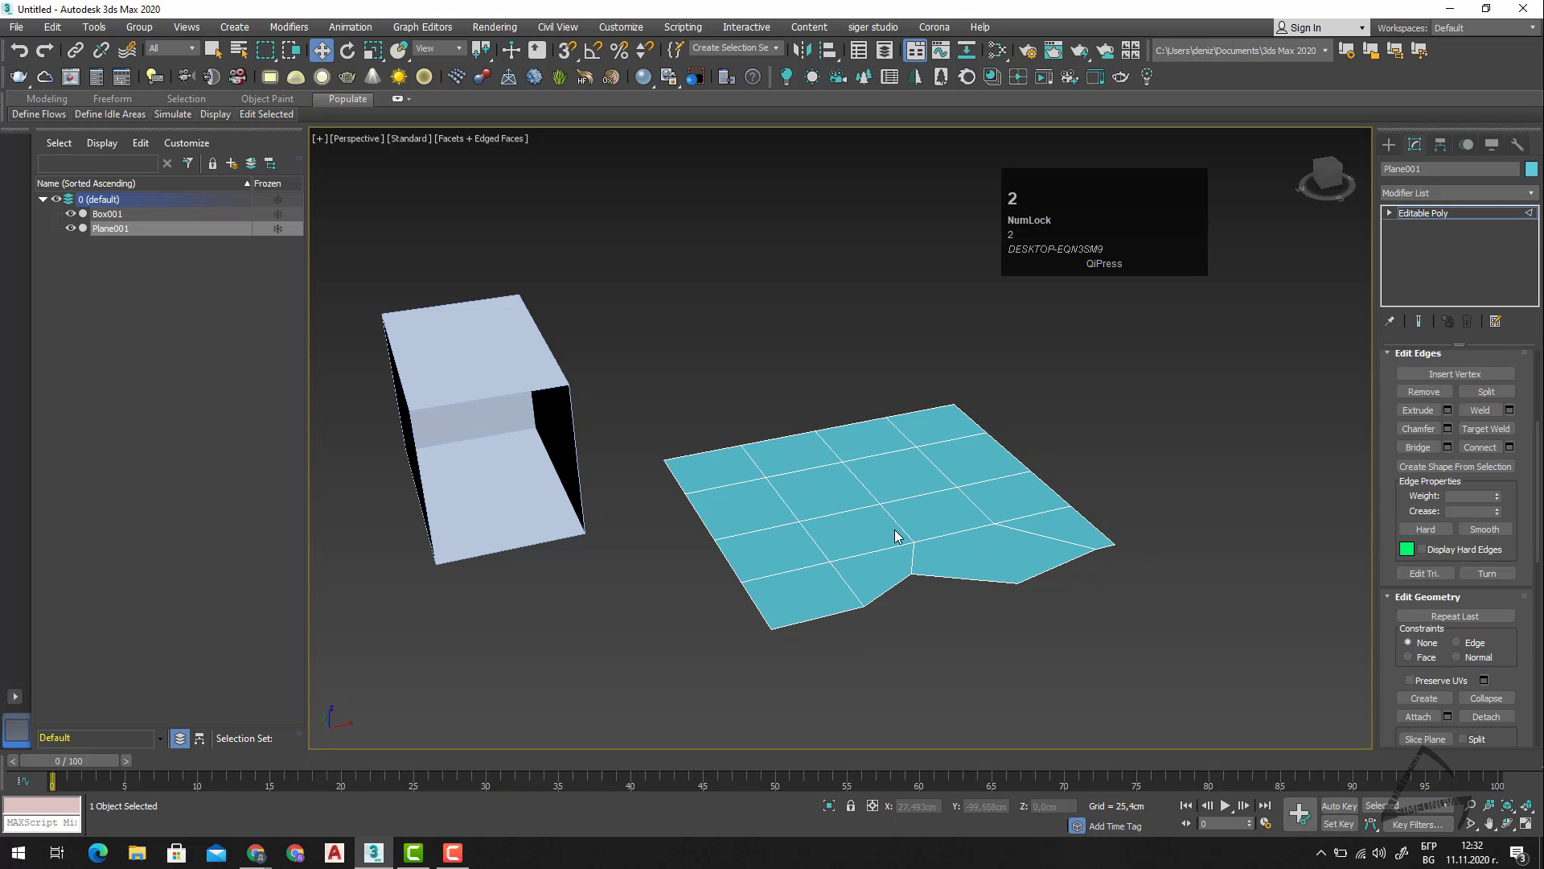
pyautogui.press('3')
pyautogui.press('1')
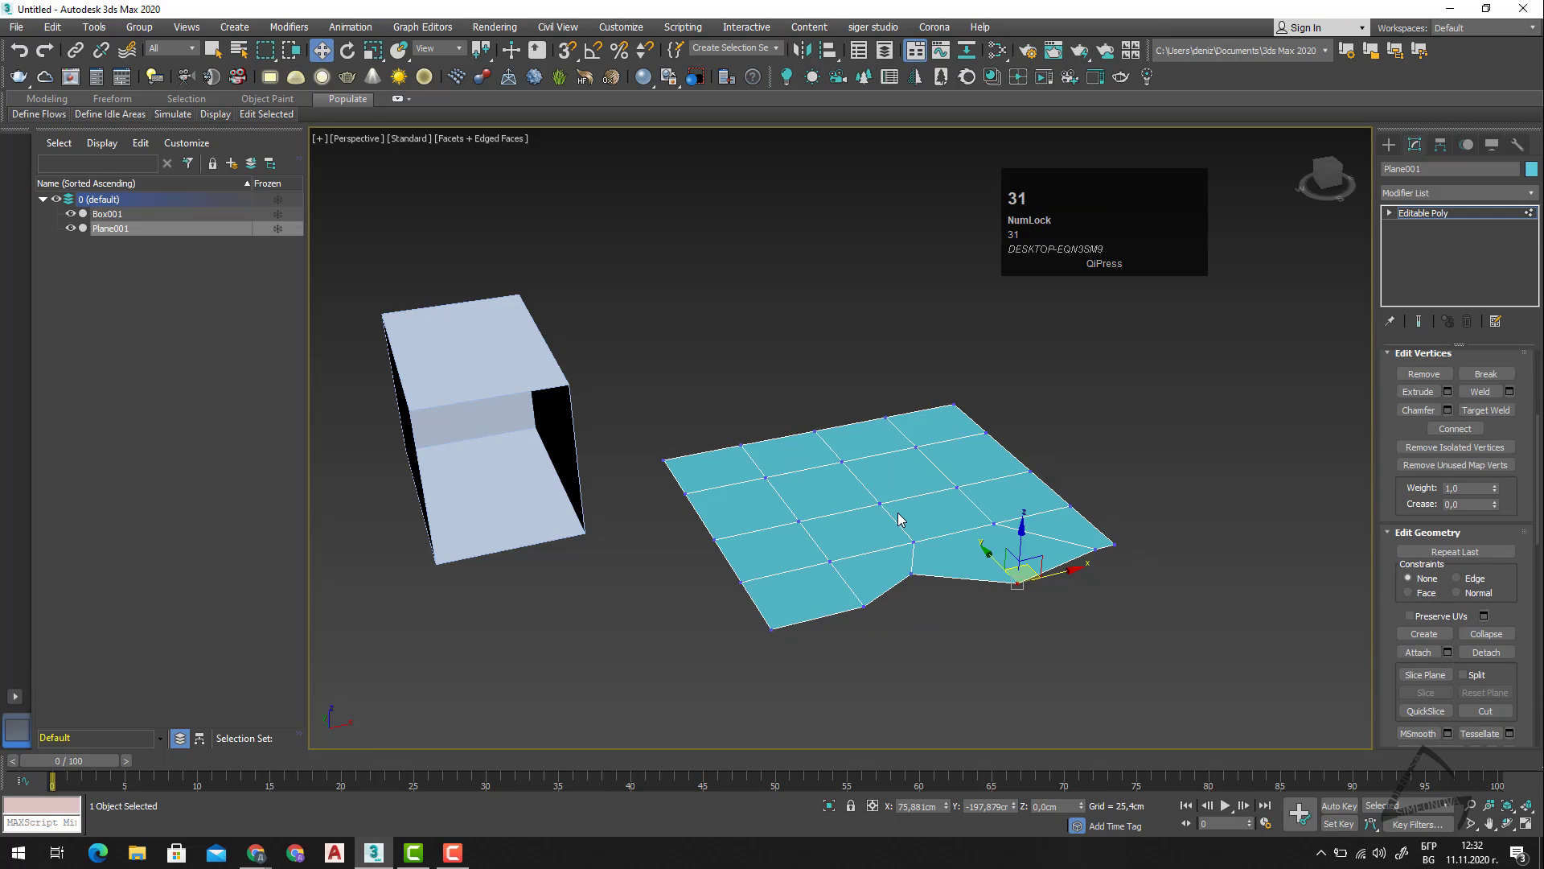
# Rotate the slice plane upright so it cuts across the mesh, try shifting it along X, and leave Slice Plane.
pyautogui.press('e')
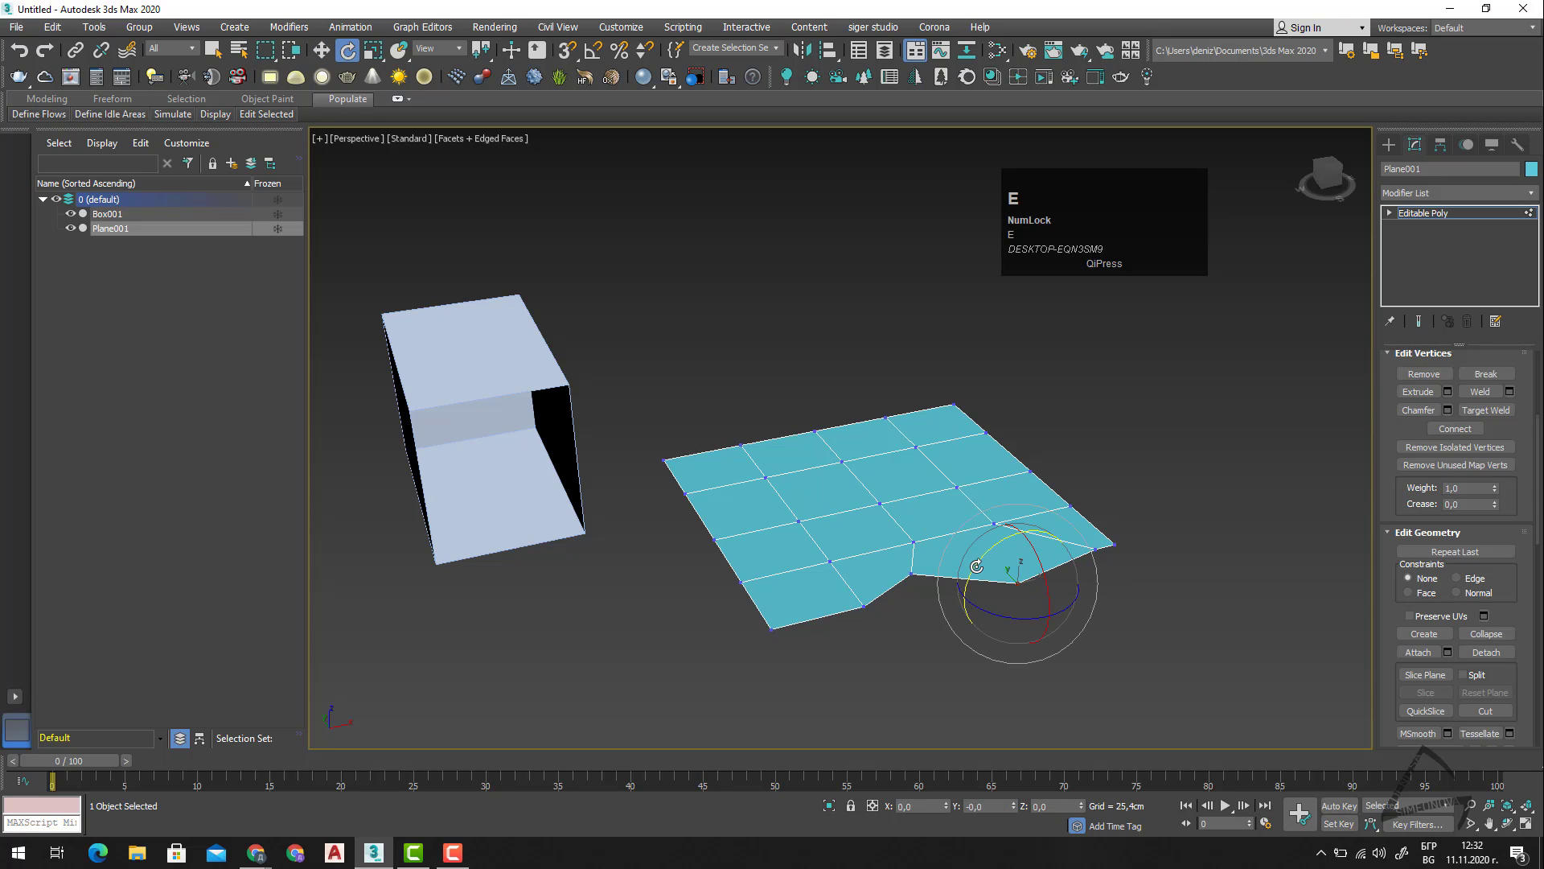
pyautogui.click(1425, 674)
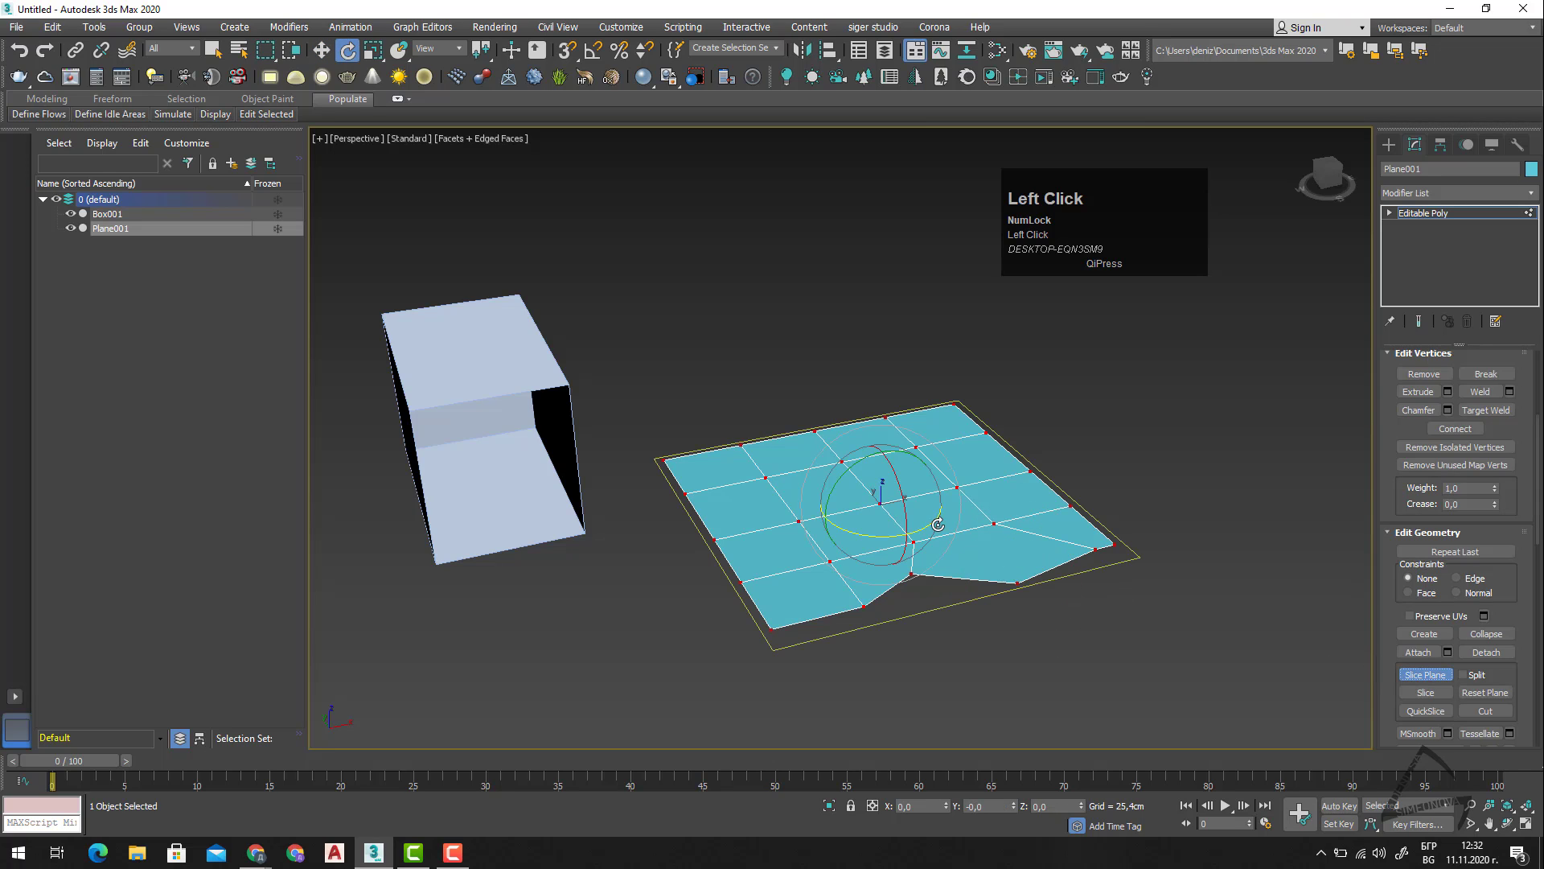
pyautogui.moveTo(842, 481); pyautogui.dragTo(953, 525)
pyautogui.press('w')
pyautogui.rightClick(953, 525)
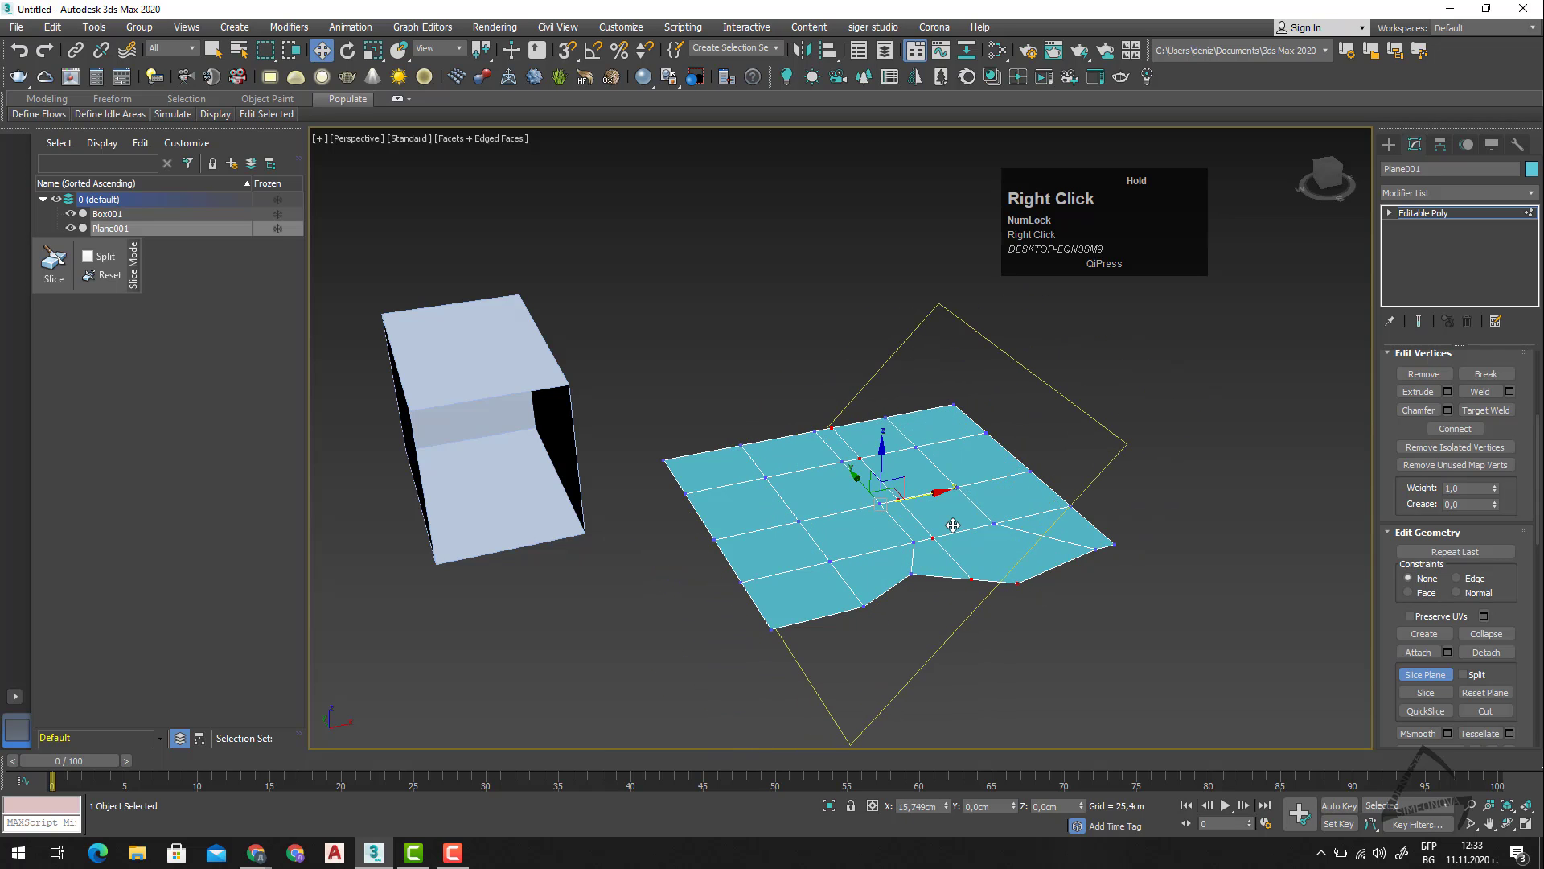
pyautogui.click(1420, 676)
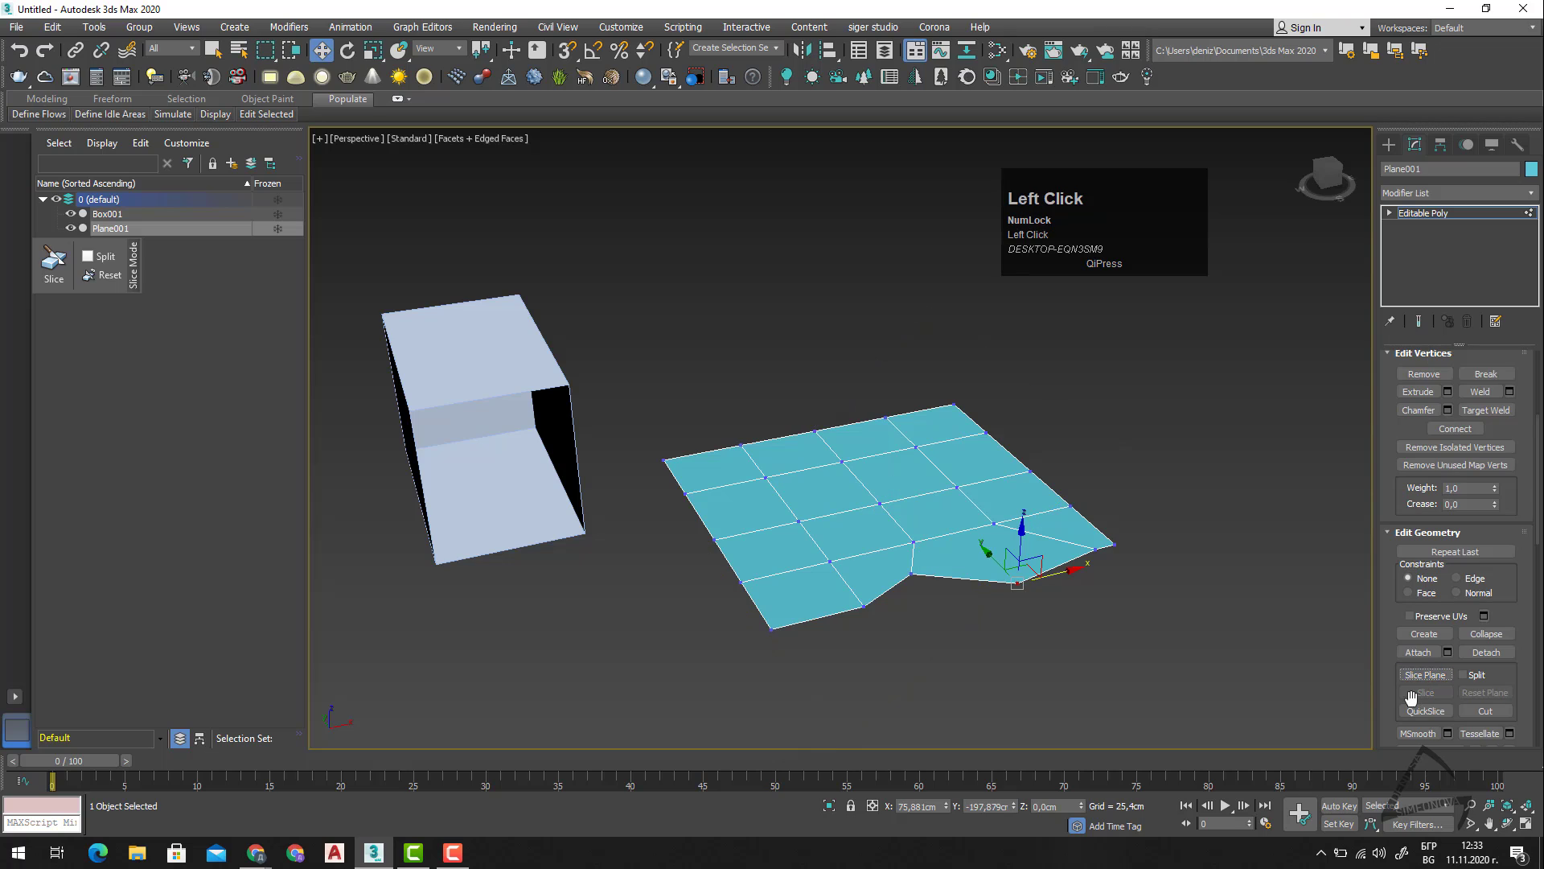
# Move the upright slice plane along X to about 7 cm, and slice the mesh there.
pyautogui.scroll(-2, 1496, 712)
pyautogui.click(1423, 627)
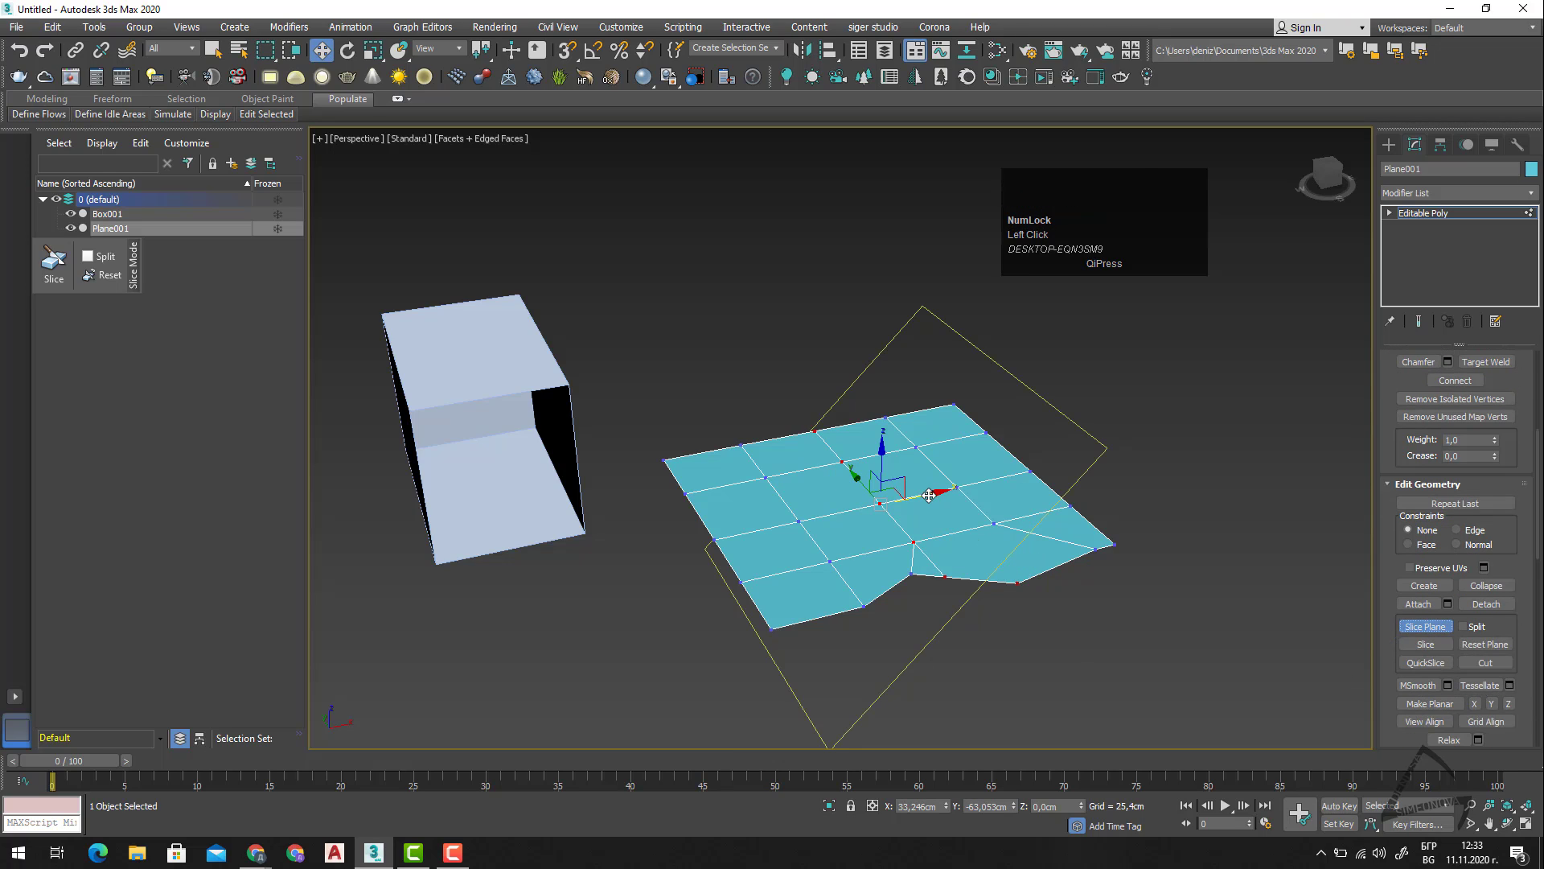
pyautogui.moveTo(929, 493); pyautogui.dragTo(899, 504)
pyautogui.click(1418, 646)
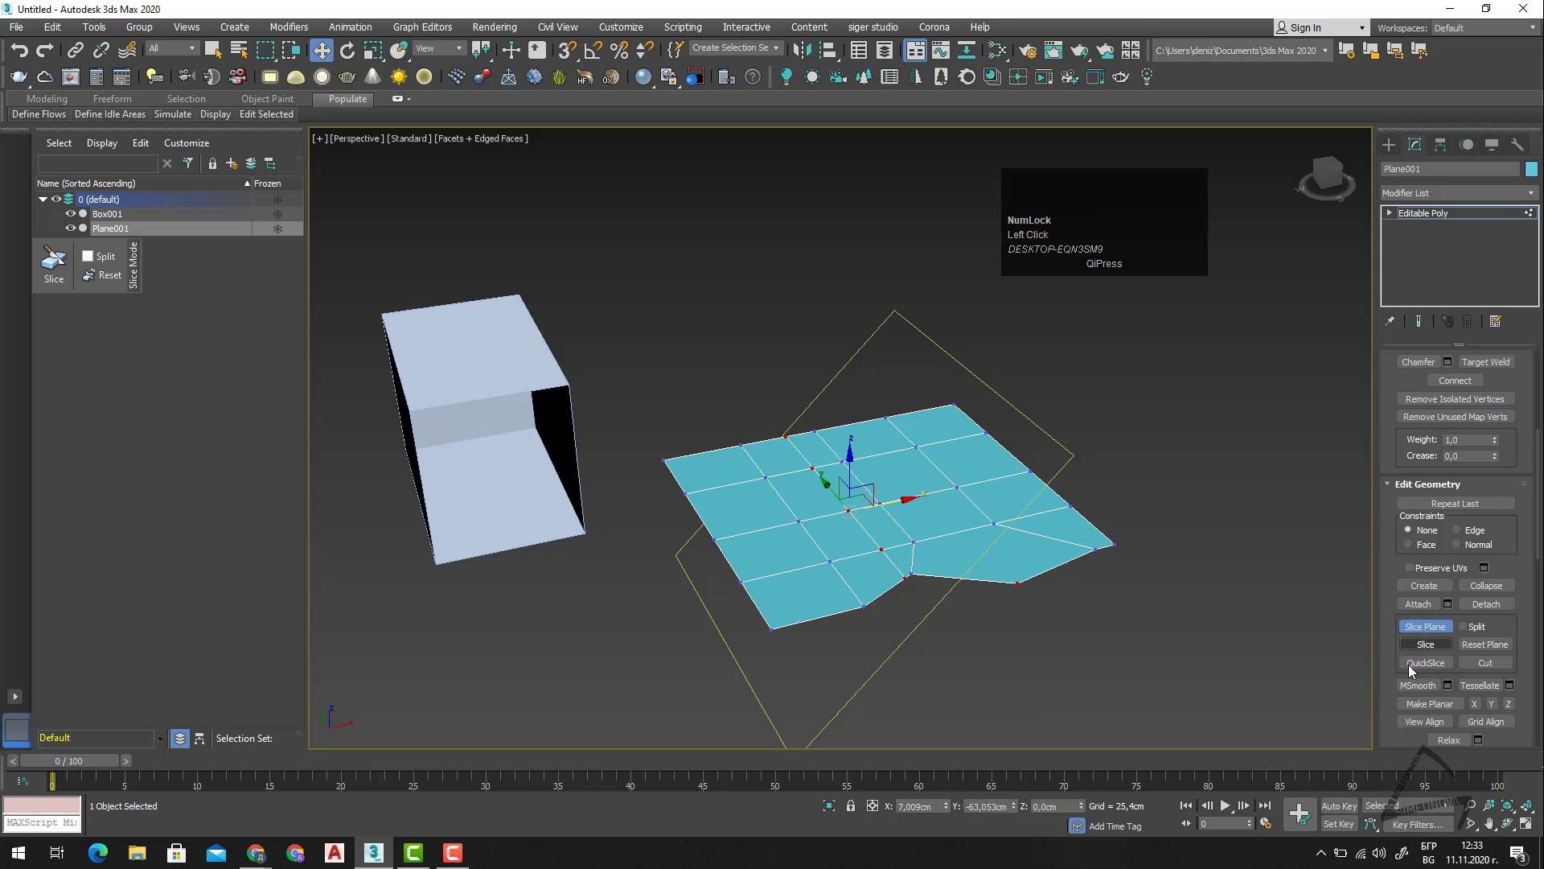
pyautogui.click(1428, 644)
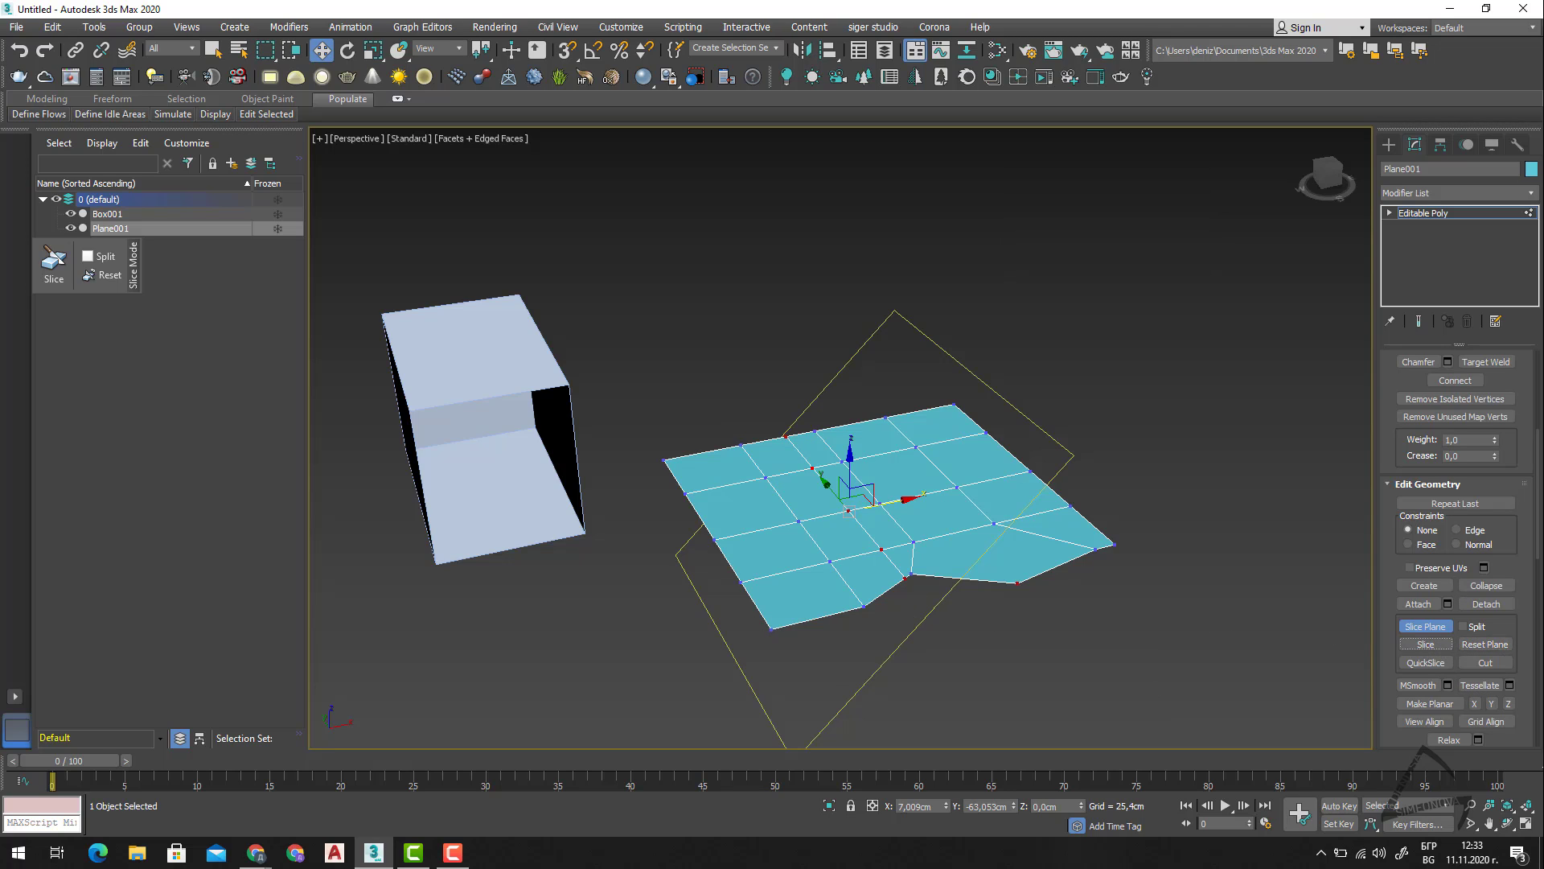
# Turn off Slice Plane for the mesh and clear the vertex selection after reviewing the remaining vertex-level geometry and property options.
pyautogui.click(1426, 626)
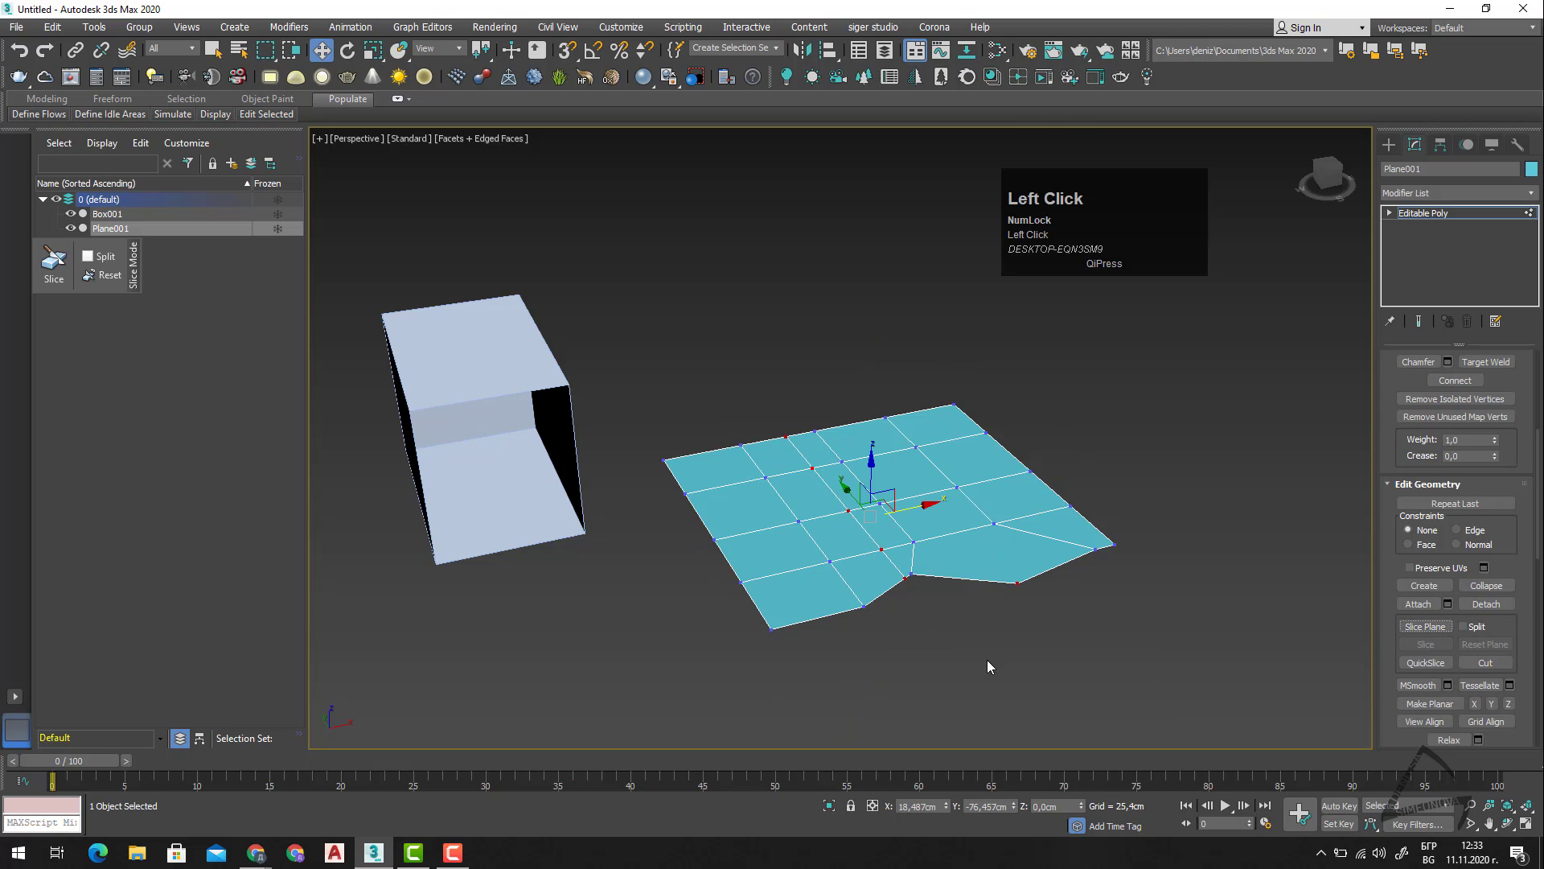
pyautogui.scroll(-2, 1437, 644)
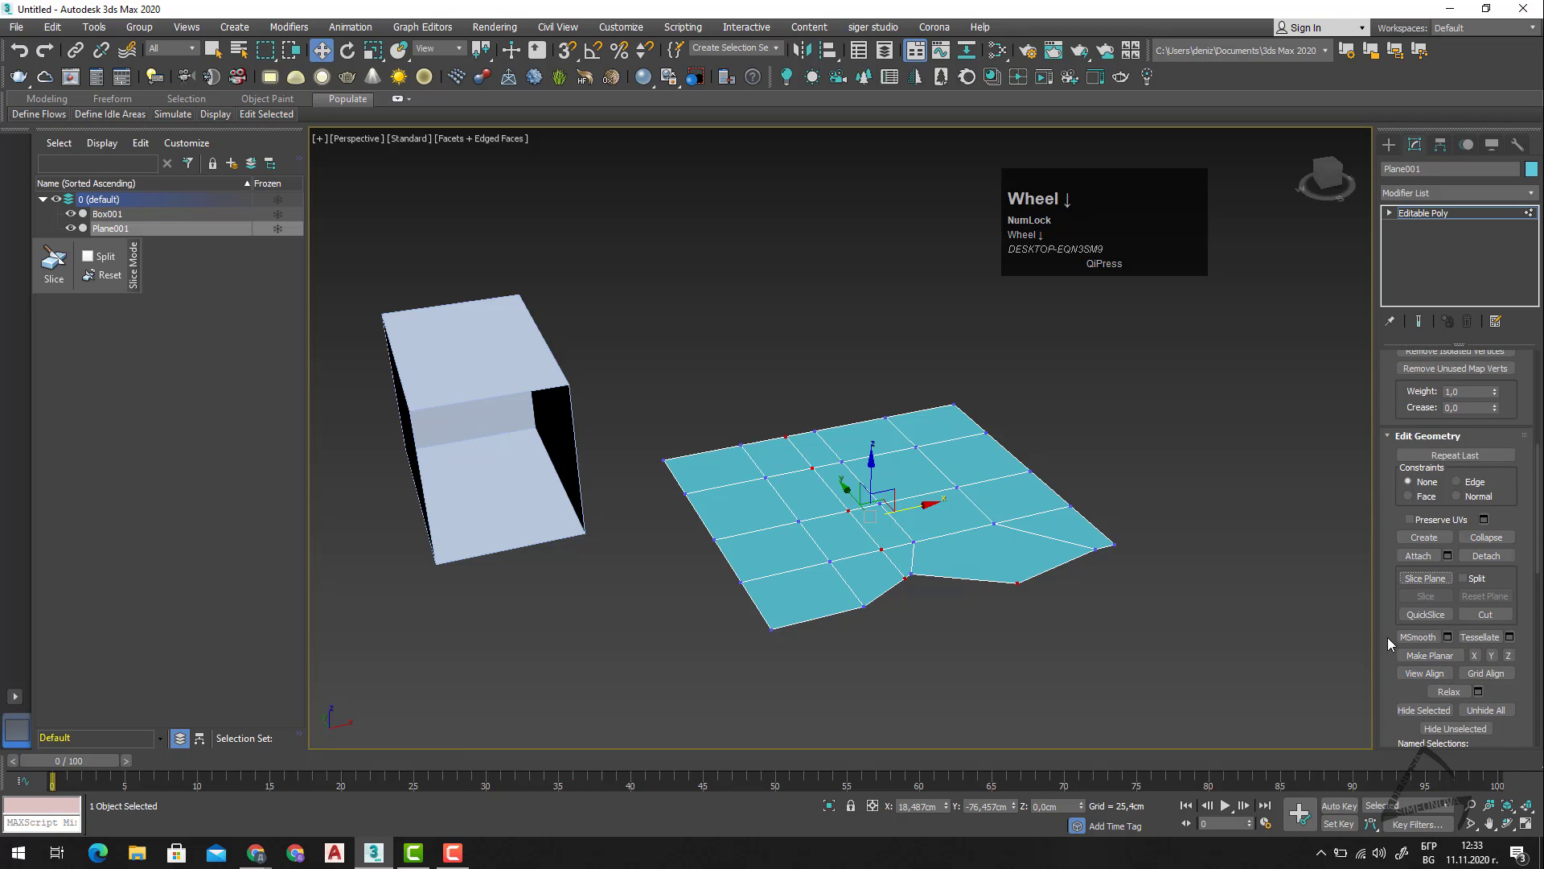
pyautogui.scroll(-5, 1486, 712)
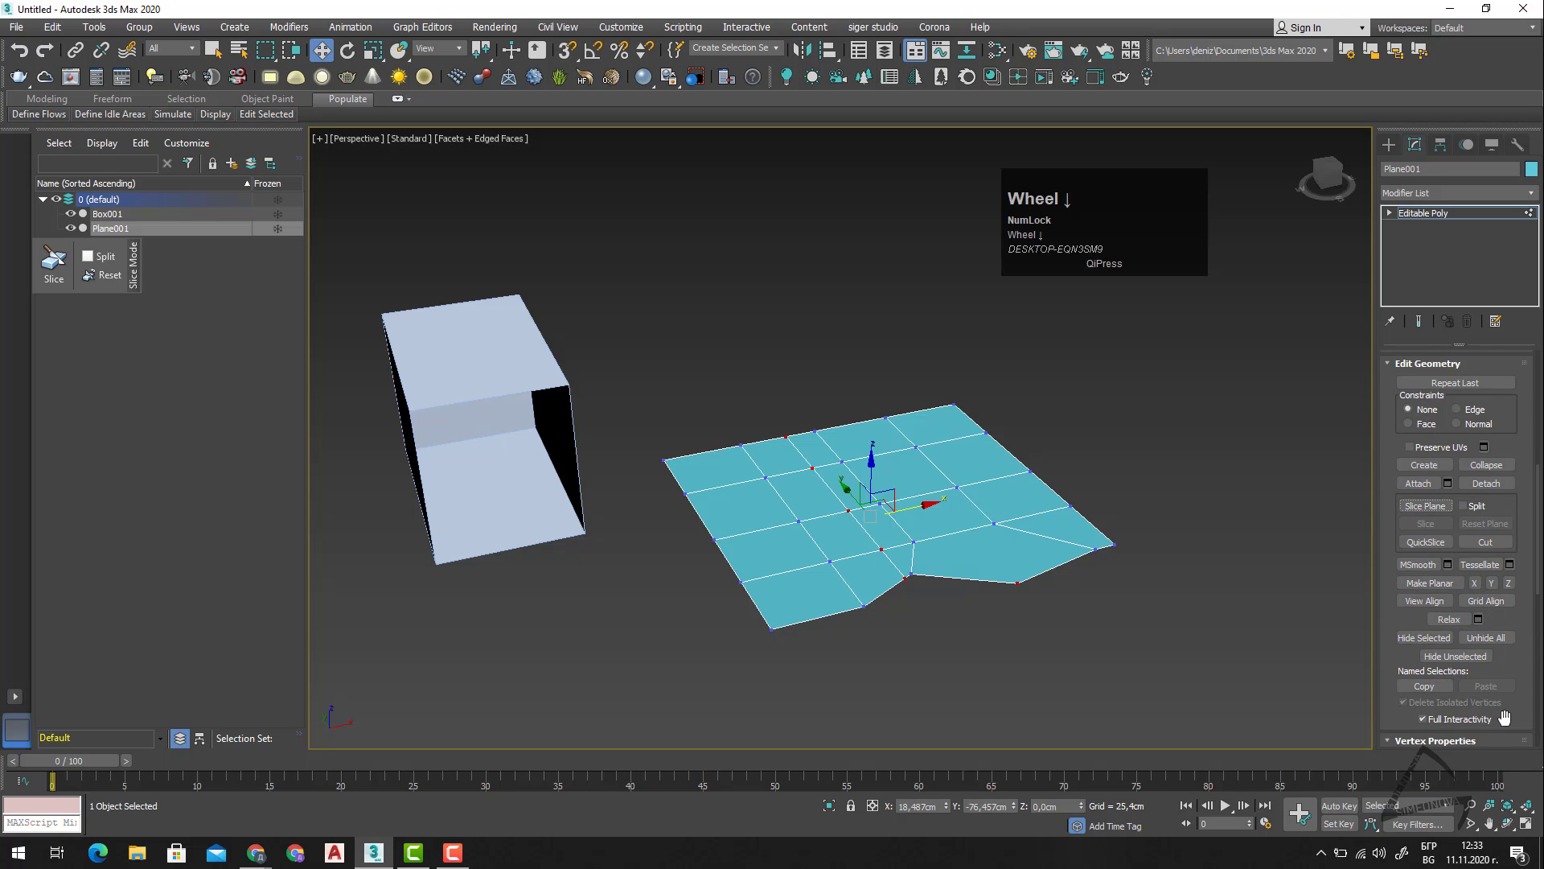
pyautogui.scroll(-2, 1497, 684)
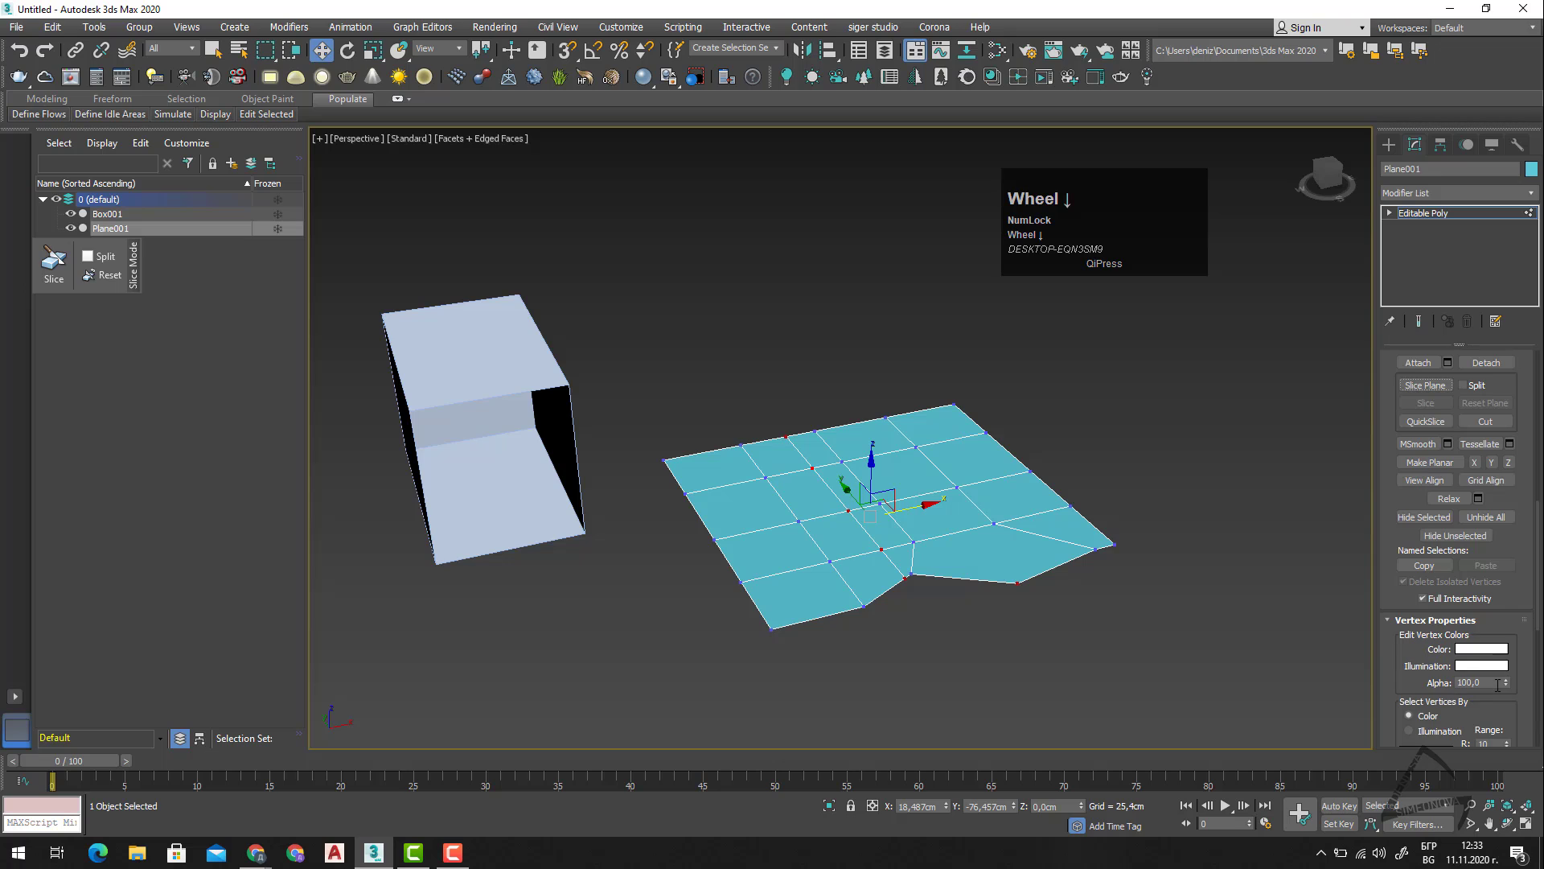
pyautogui.scroll(9, 1486, 690)
pyautogui.click(1087, 650)
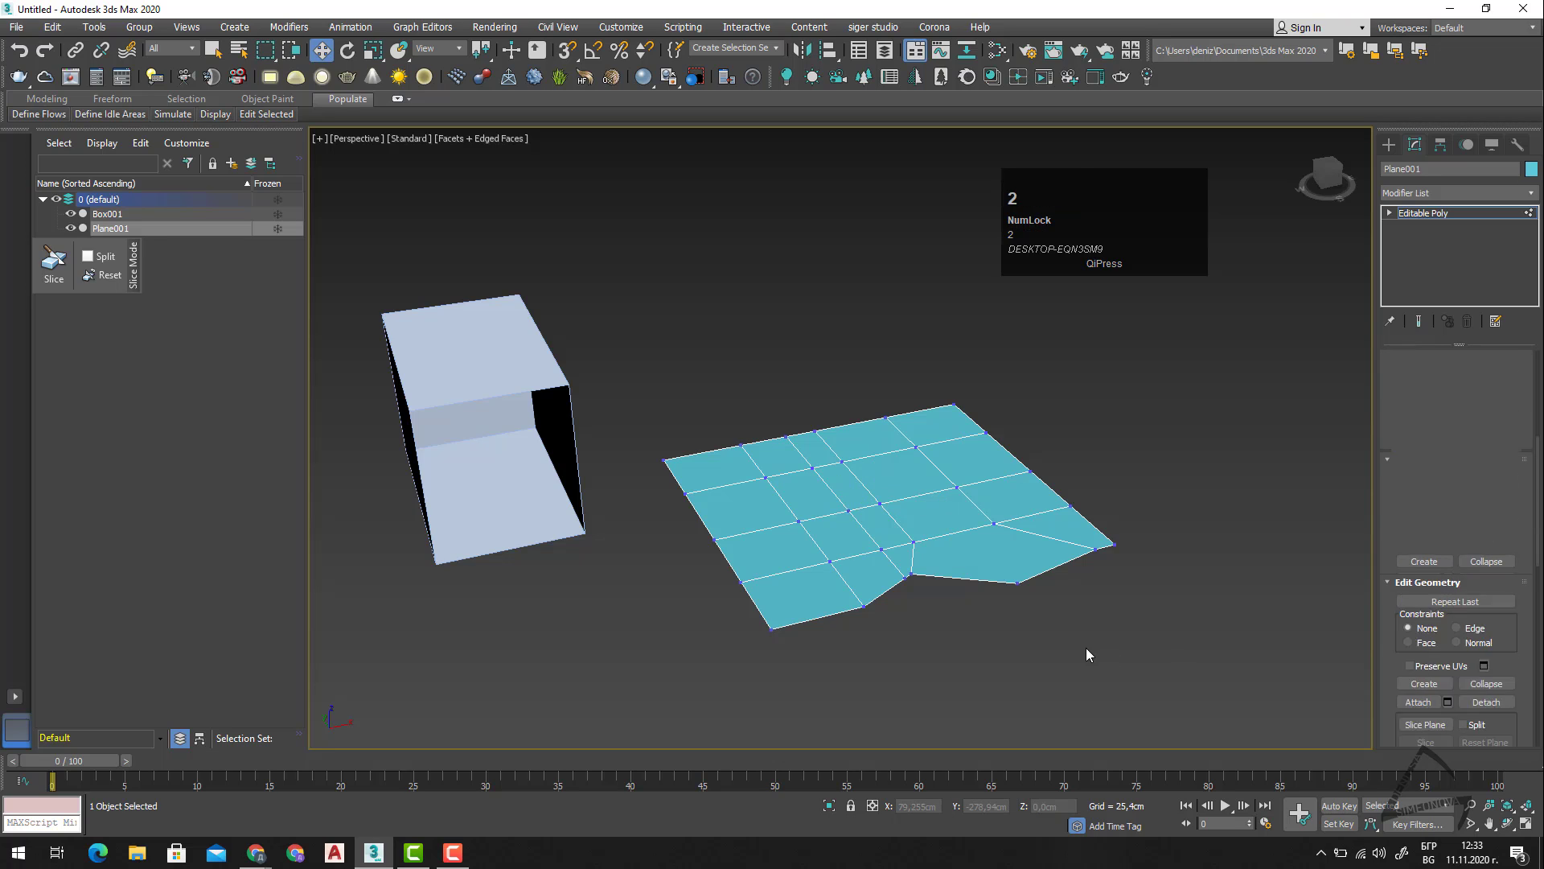
# Switch the plane mesh to the Edge sub-object level, clear any edge selection, and bring up the Edit Edges tools.
pyautogui.press('2')
pyautogui.scroll(3, 917, 572)
pyautogui.scroll(-1, 912, 595)
pyautogui.click(912, 590)
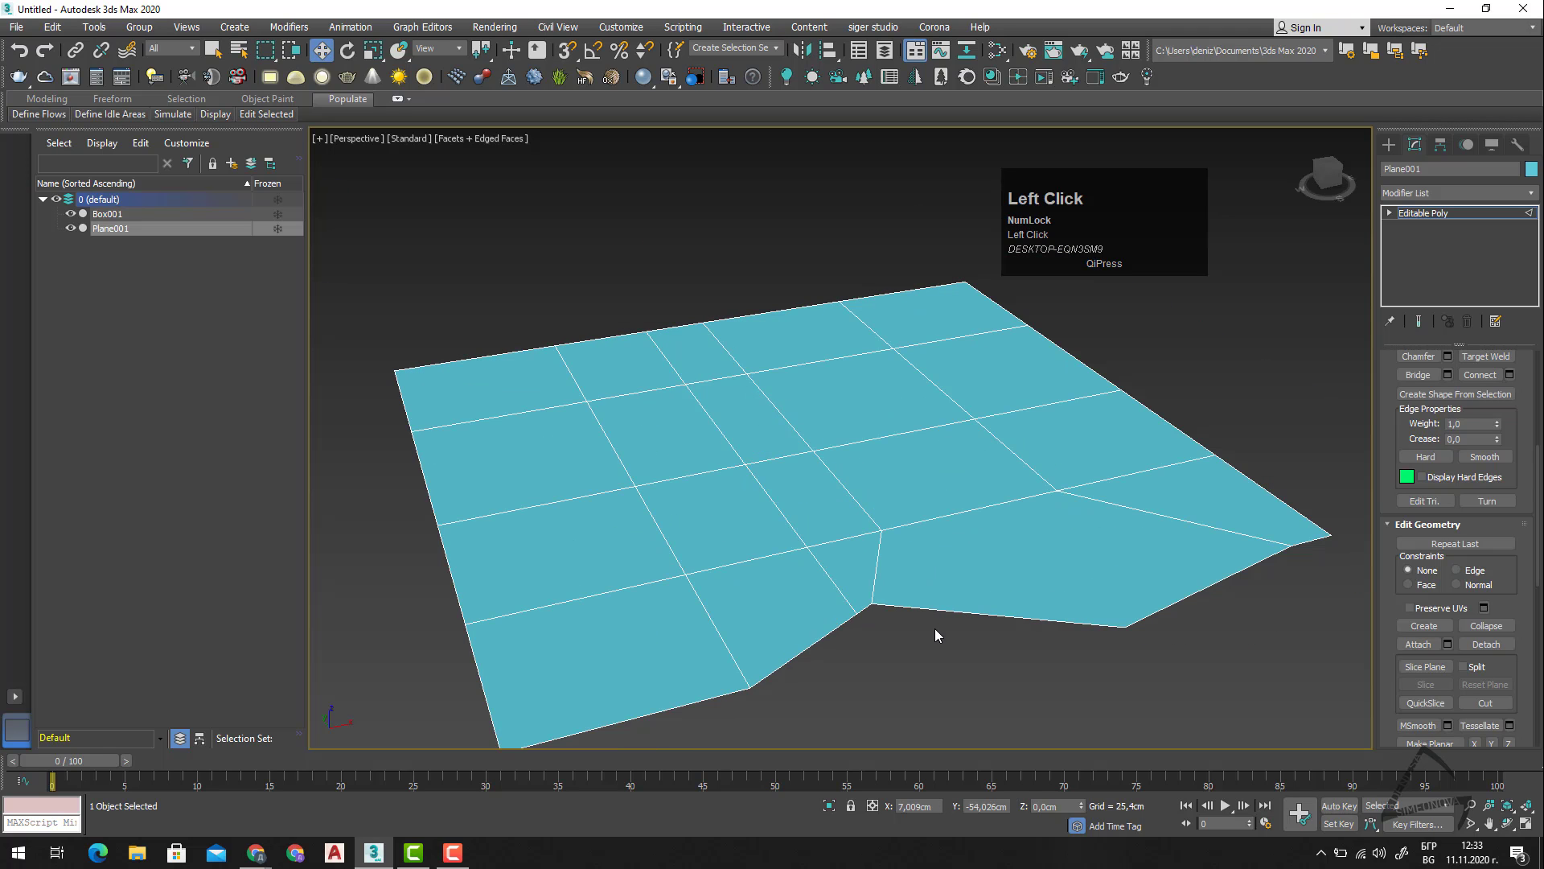
pyautogui.scroll(-2, 969, 526)
pyautogui.keyDown('alt'); pyautogui.moveTo(973, 563); pyautogui.dragTo(986, 604, button='middle'); pyautogui.keyUp('alt')
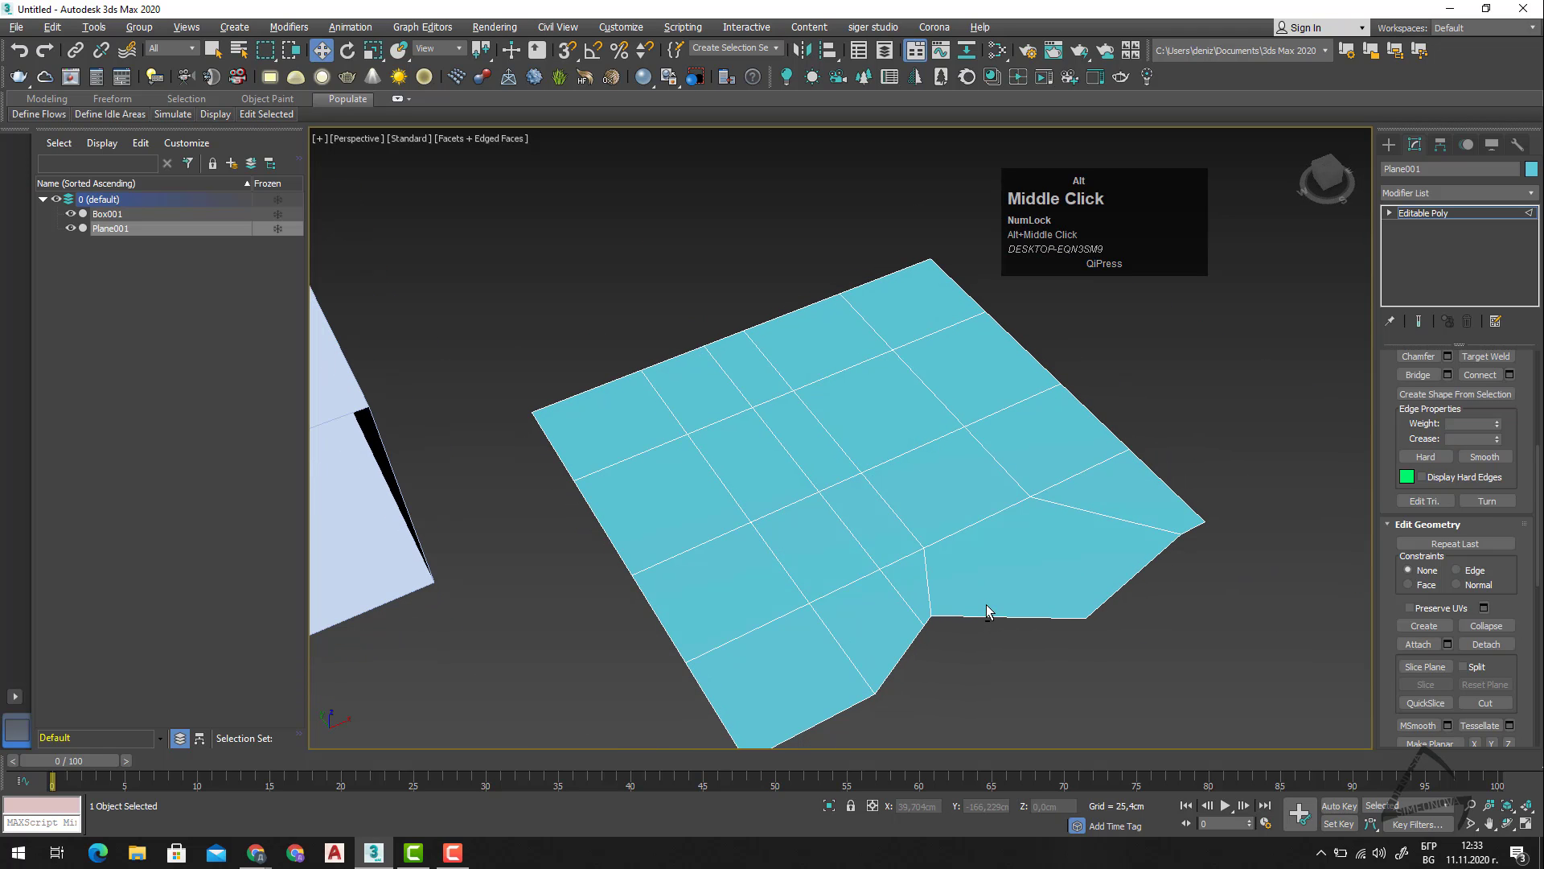
pyautogui.scroll(3, 1487, 492)
pyautogui.scroll(5, 1468, 480)
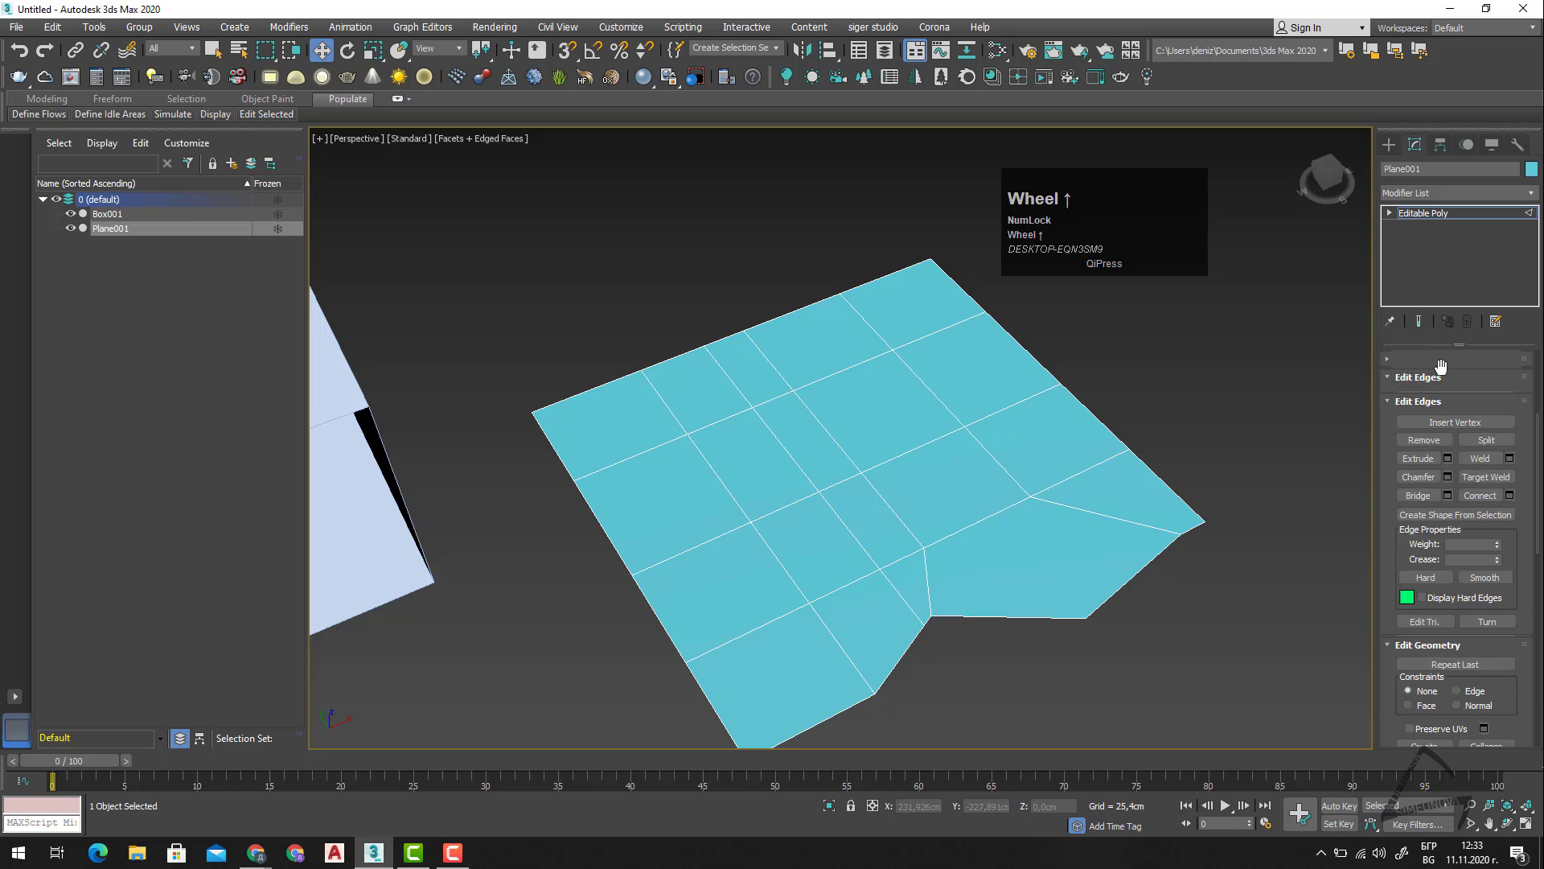
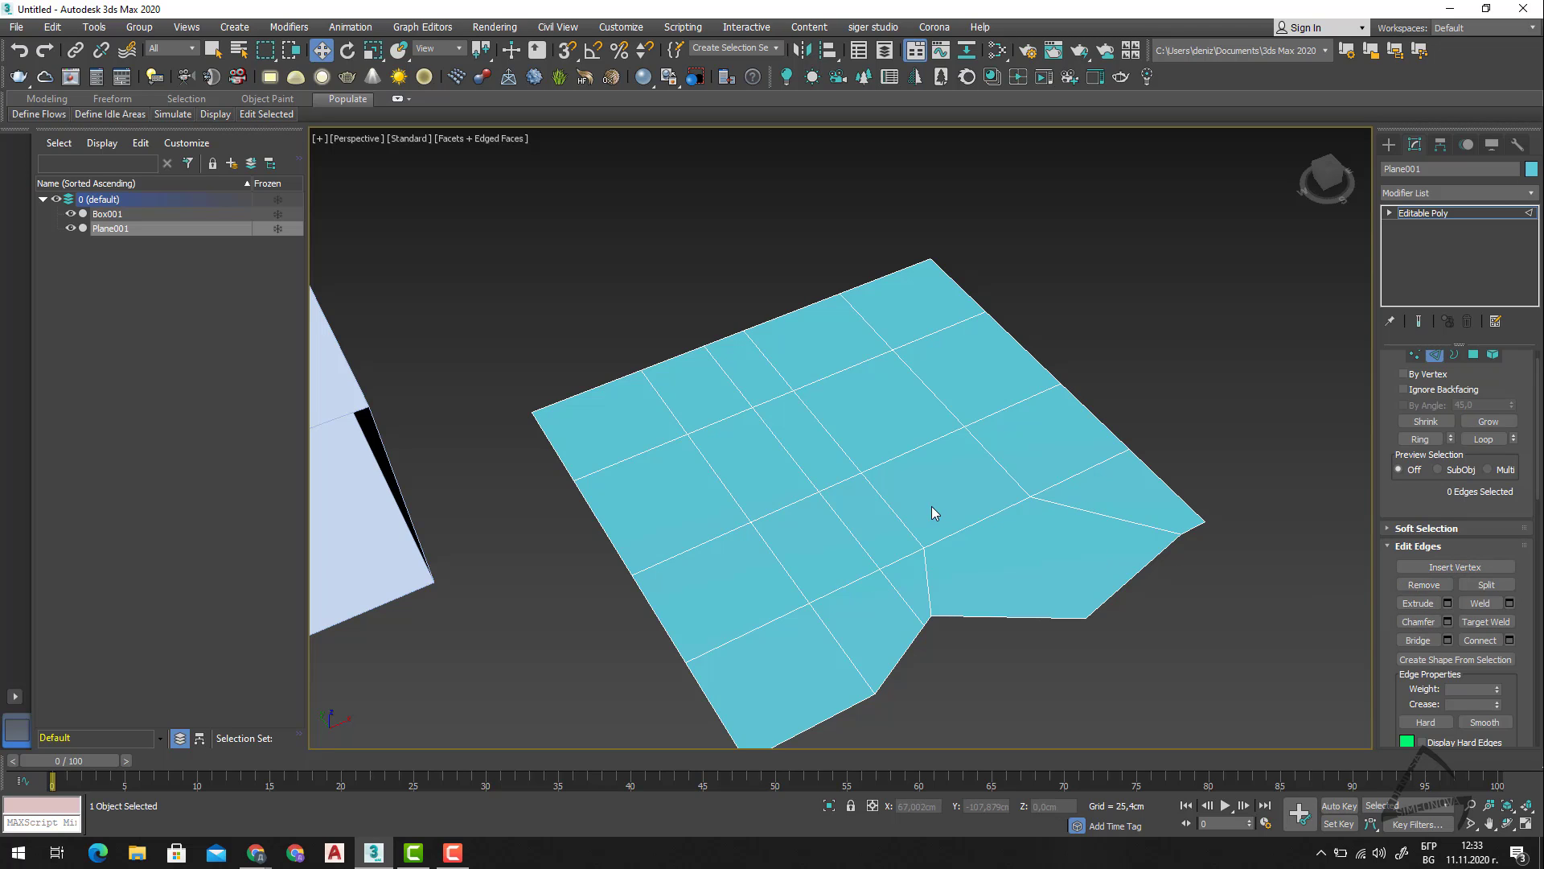
# Try removing the interior edge above the notch corner, check the remaining vertices at Vertex level, undo the removal, and return to Edge level.
pyautogui.click(998, 464)
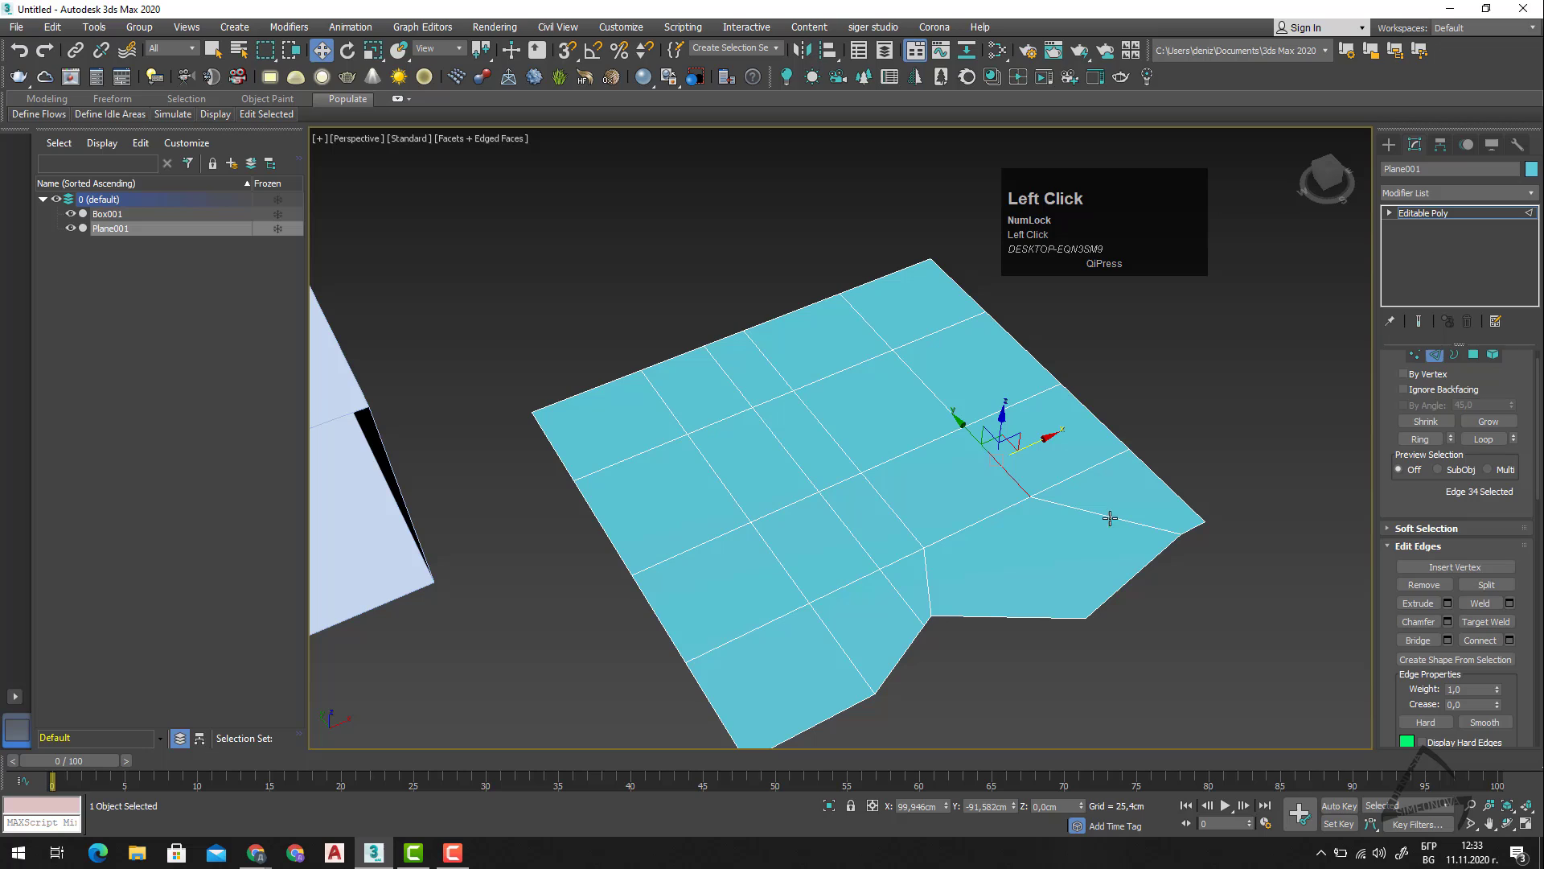
pyautogui.click(1412, 585)
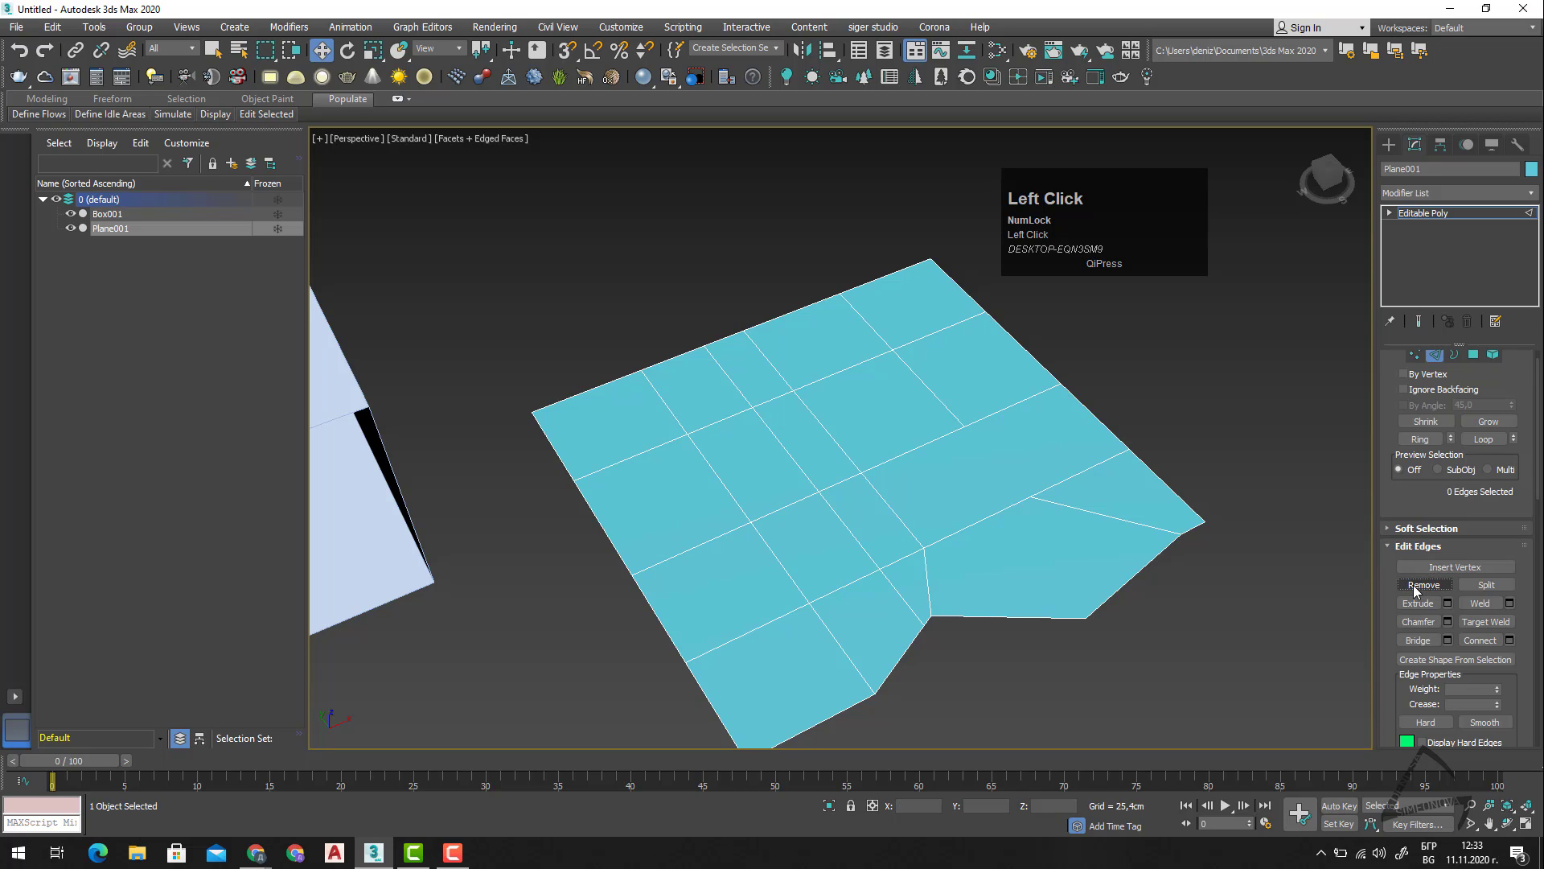
pyautogui.press('1')
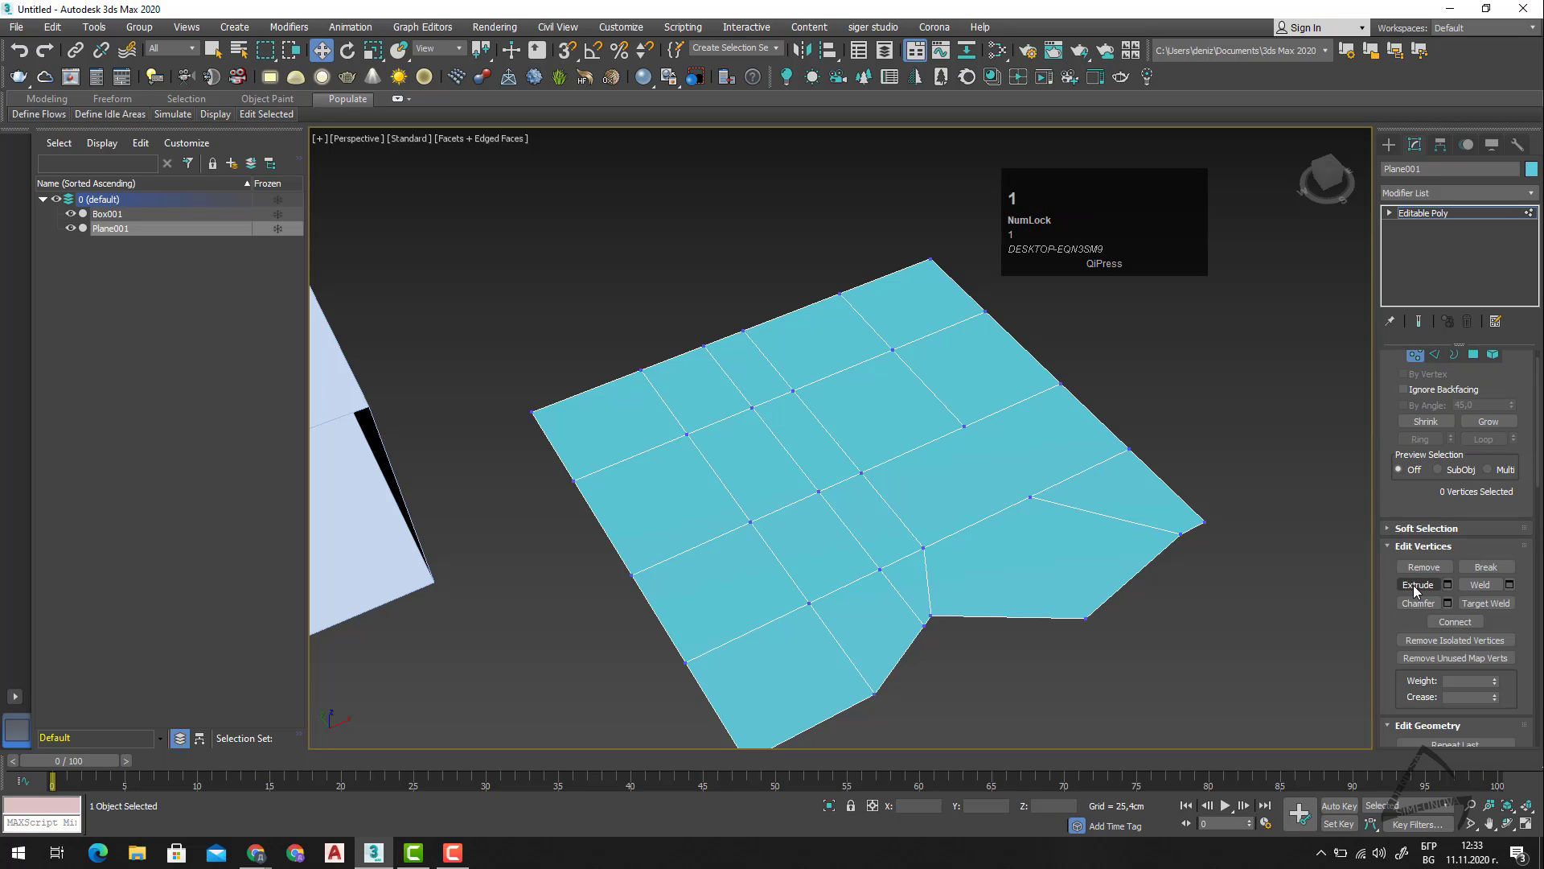
pyautogui.press('1')
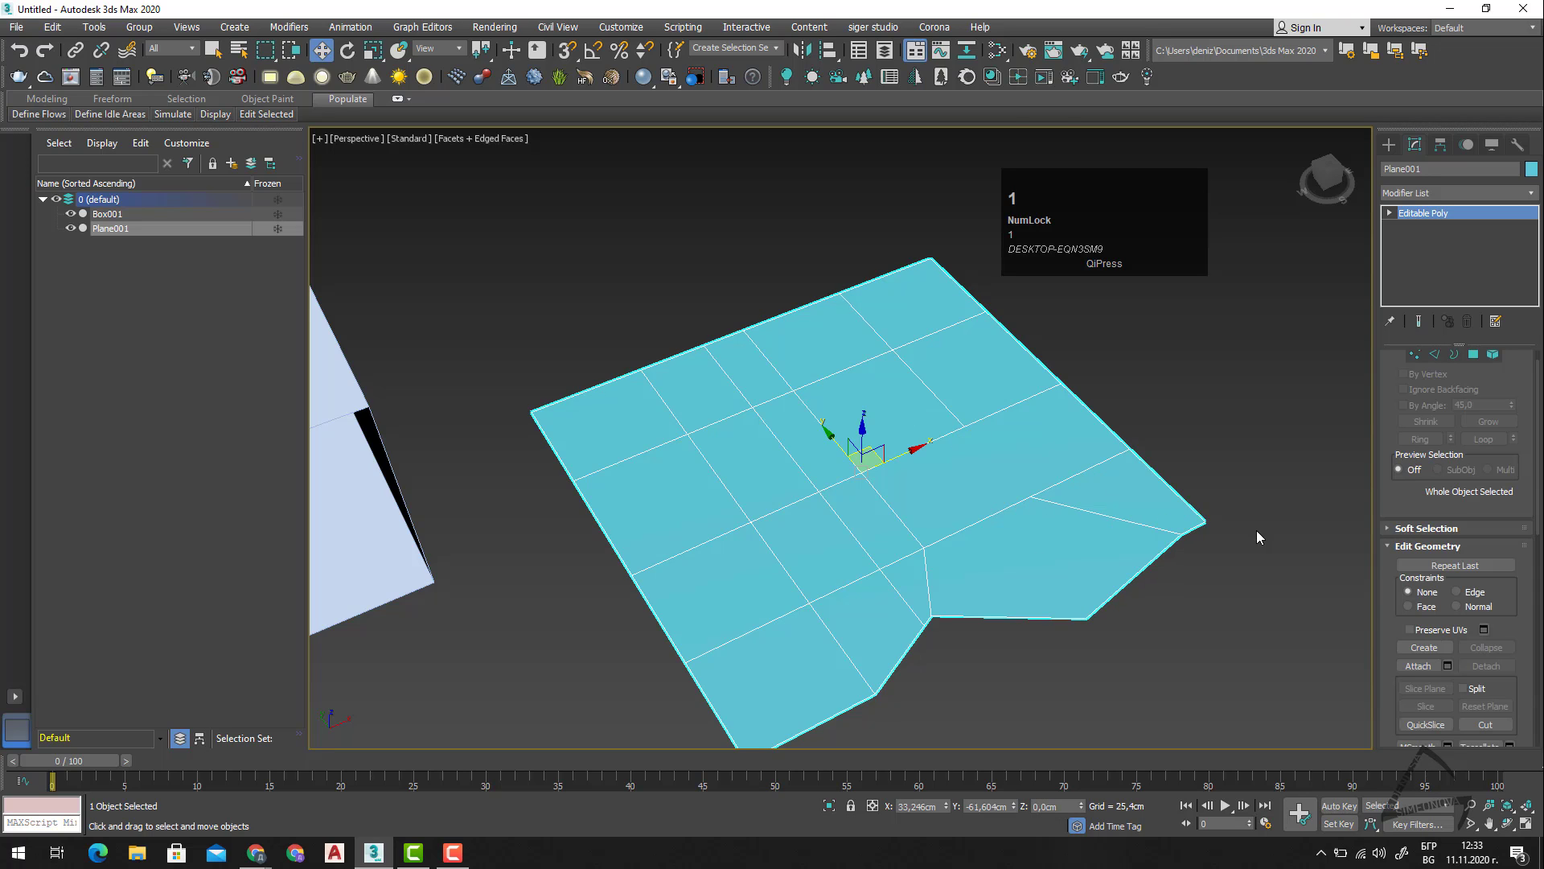
pyautogui.hotkey('ctrl', 'z')
pyautogui.press('2')
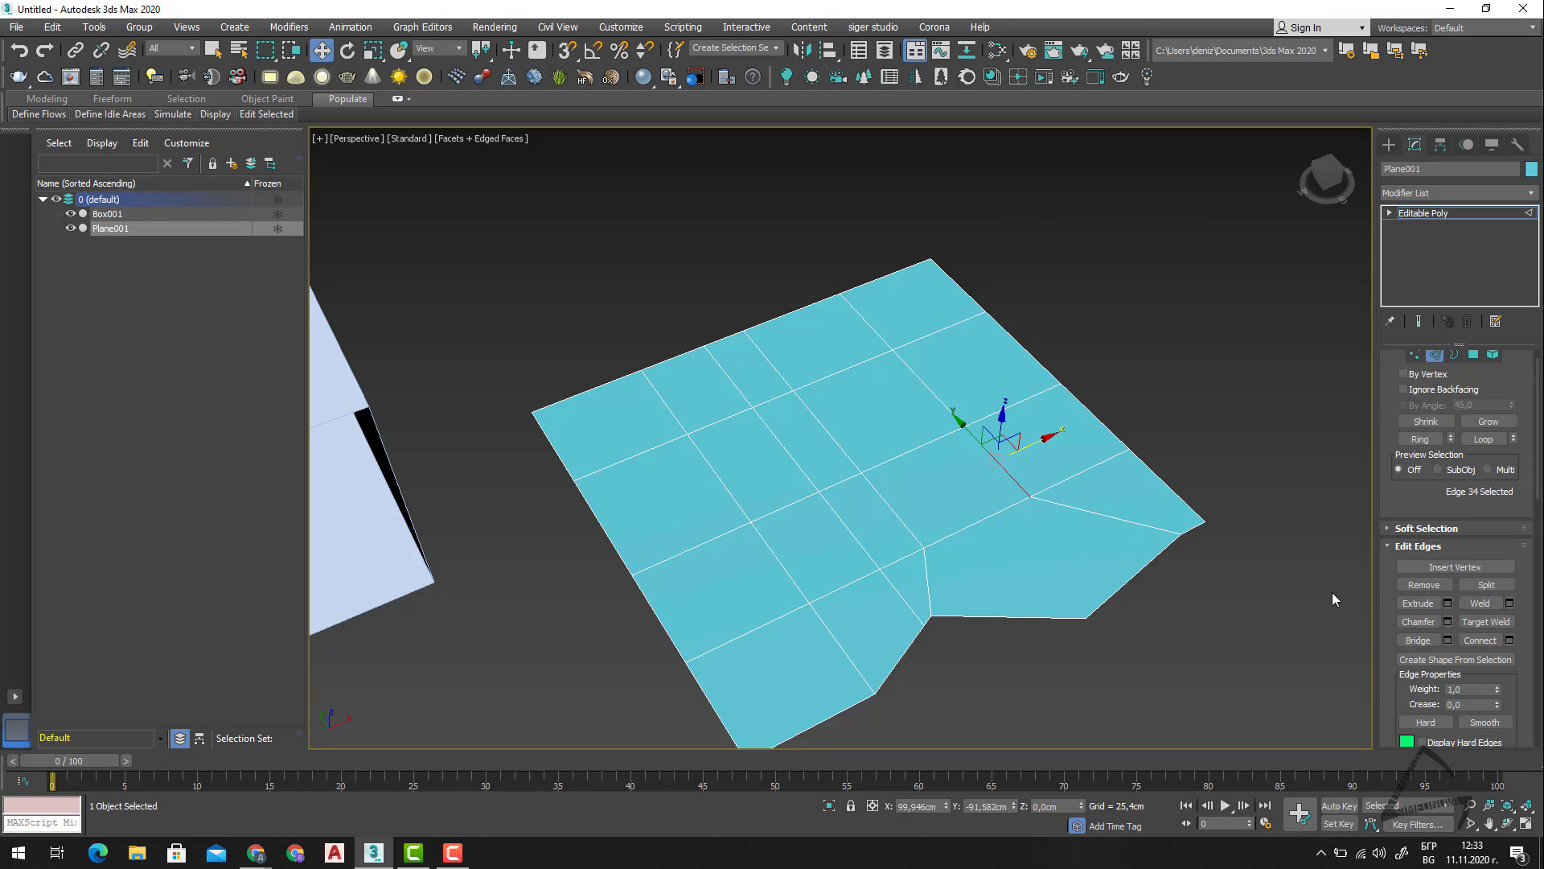
# Try removing the diagonal edge near the notch together with its vertices, check the result at Vertex level, and undo the removal.
pyautogui.click(1120, 519)
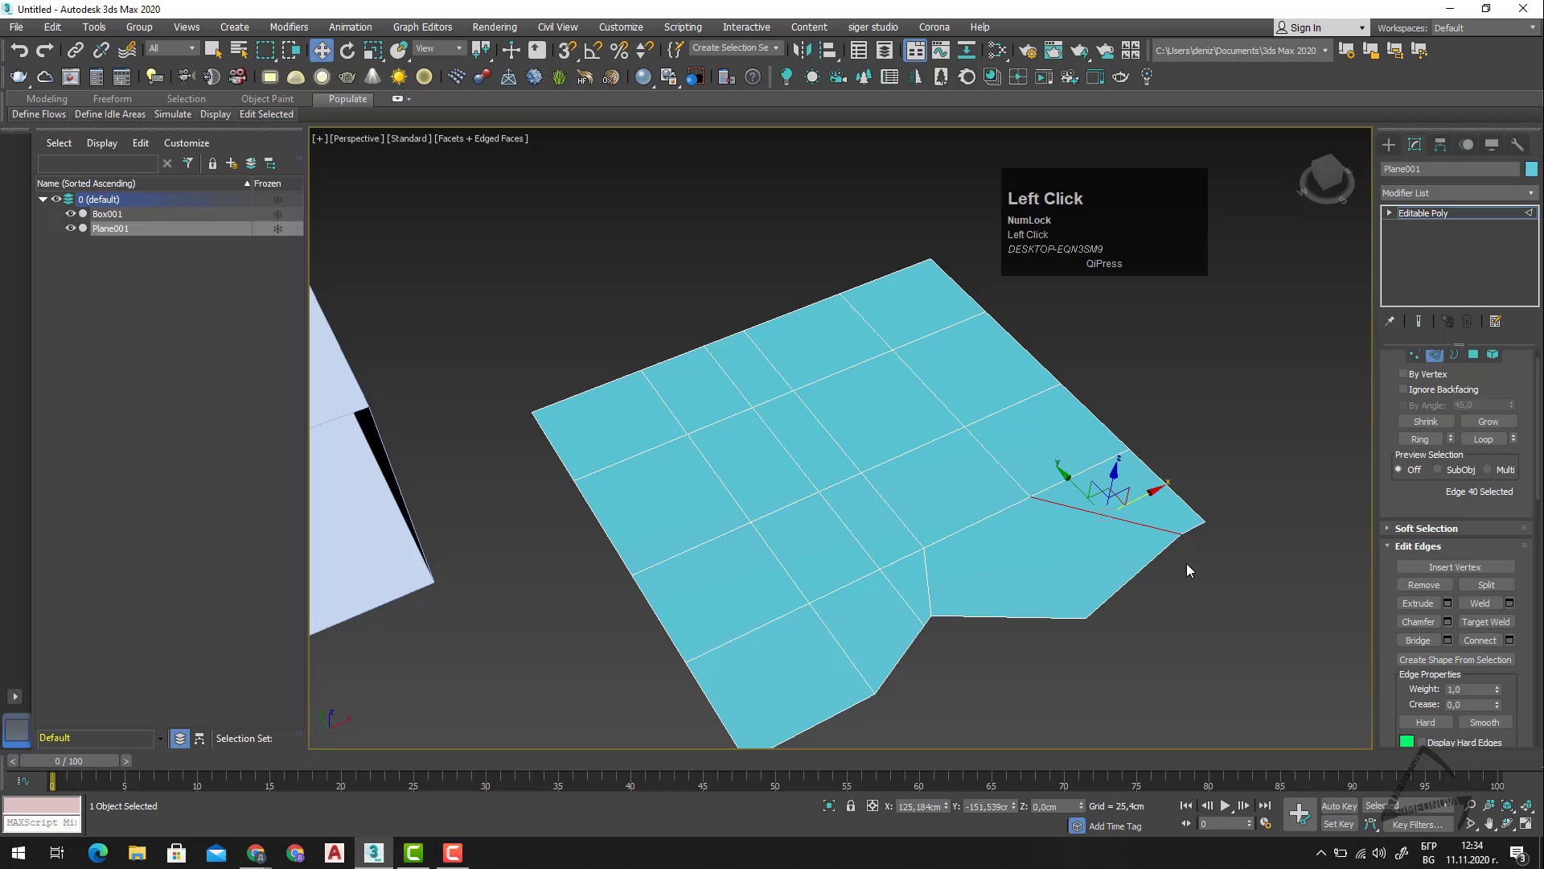
pyautogui.keyDown('ctrl'); pyautogui.click(1432, 585); pyautogui.keyUp('ctrl')
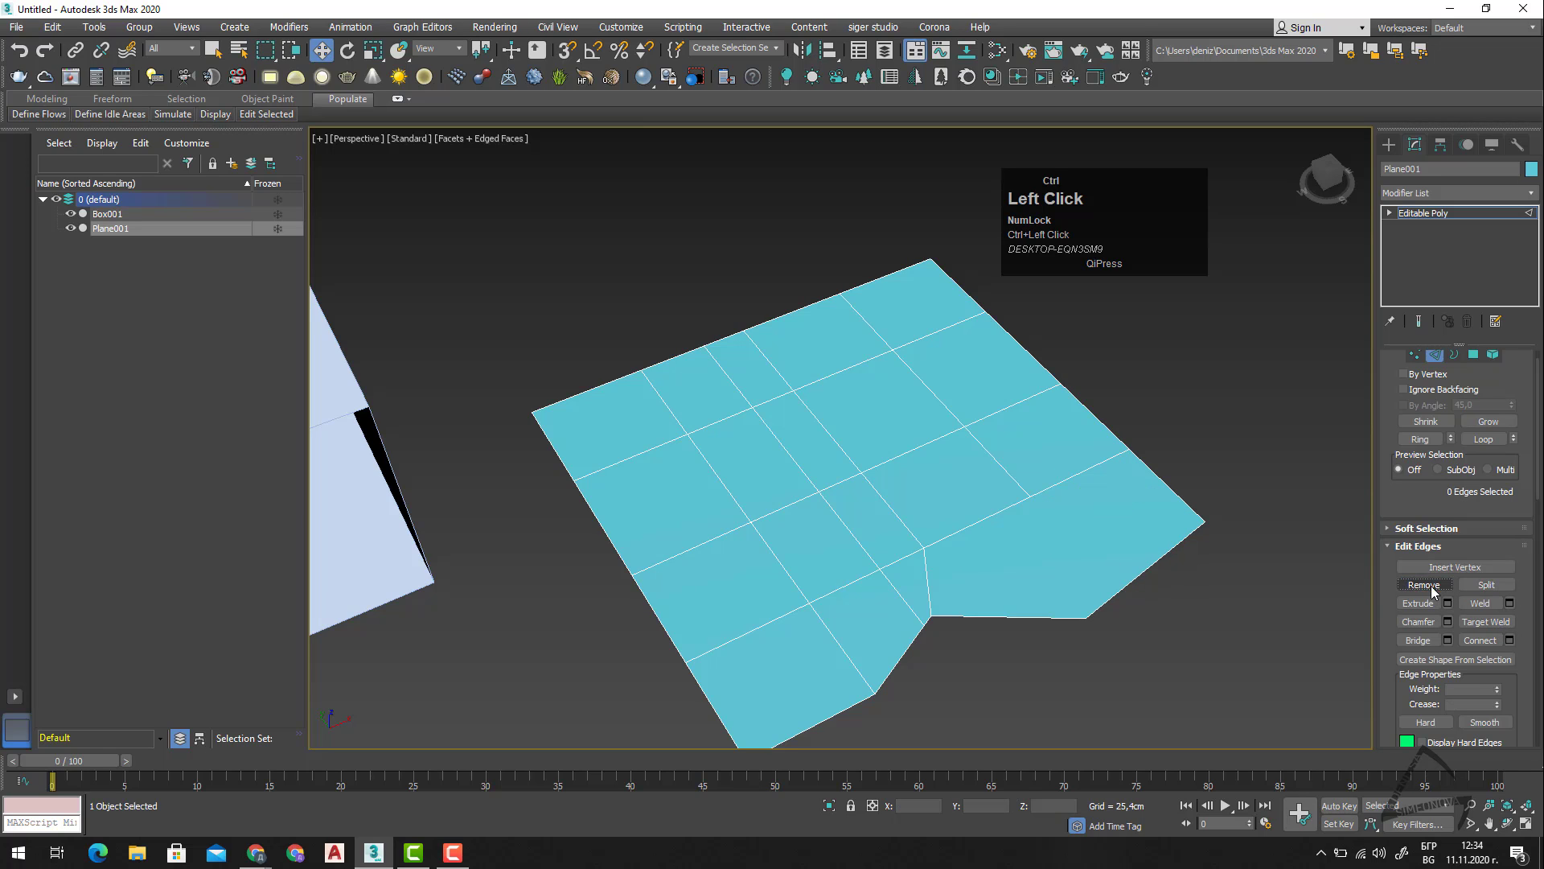
pyautogui.press('1')
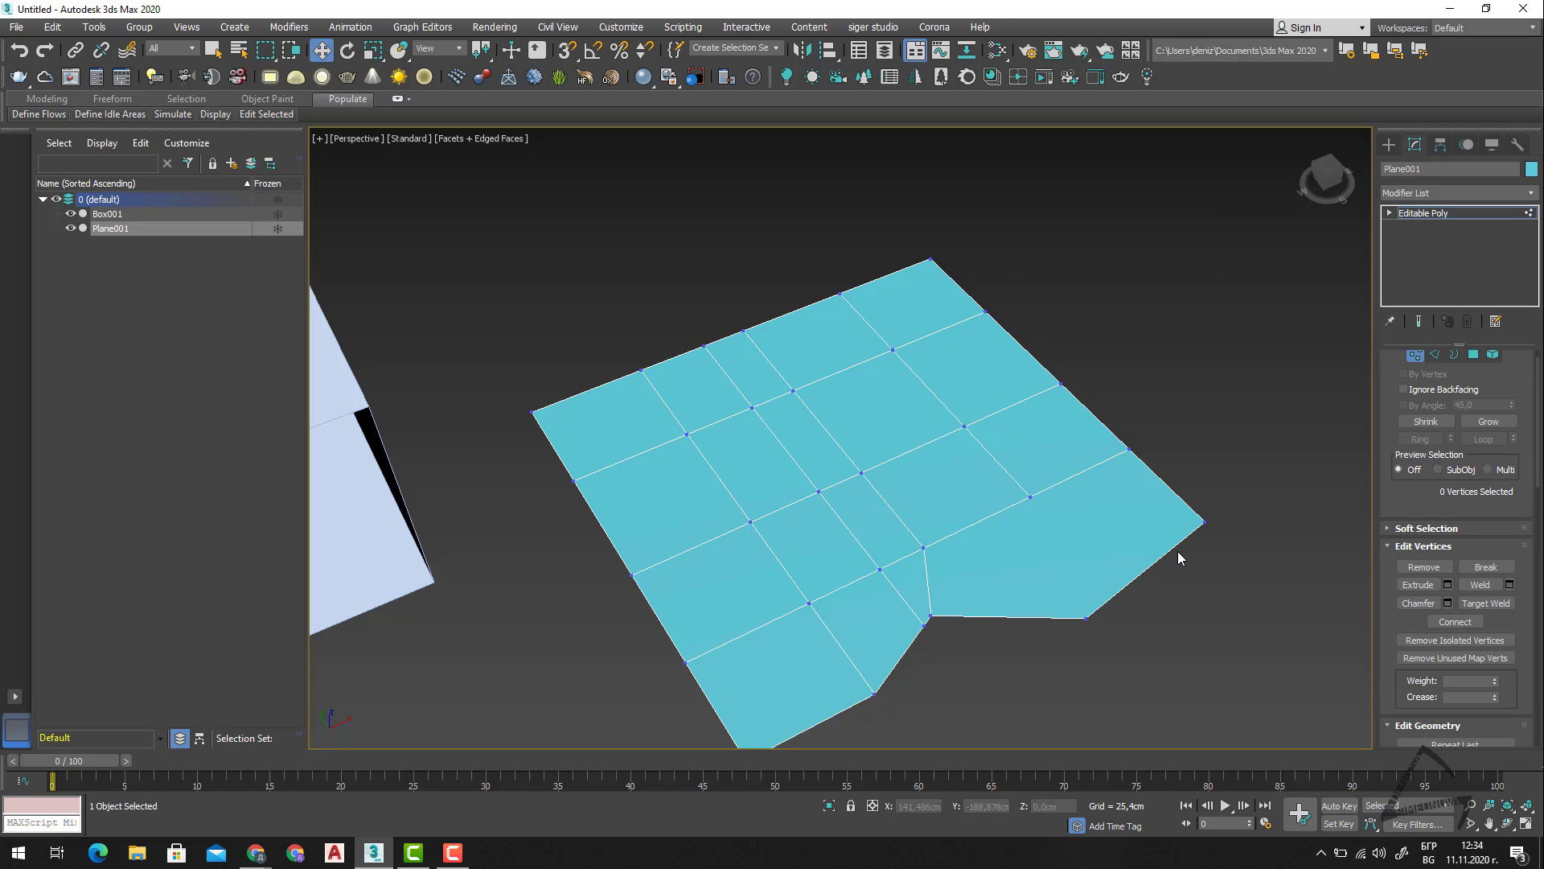
pyautogui.hotkey('ctrl', 'z')
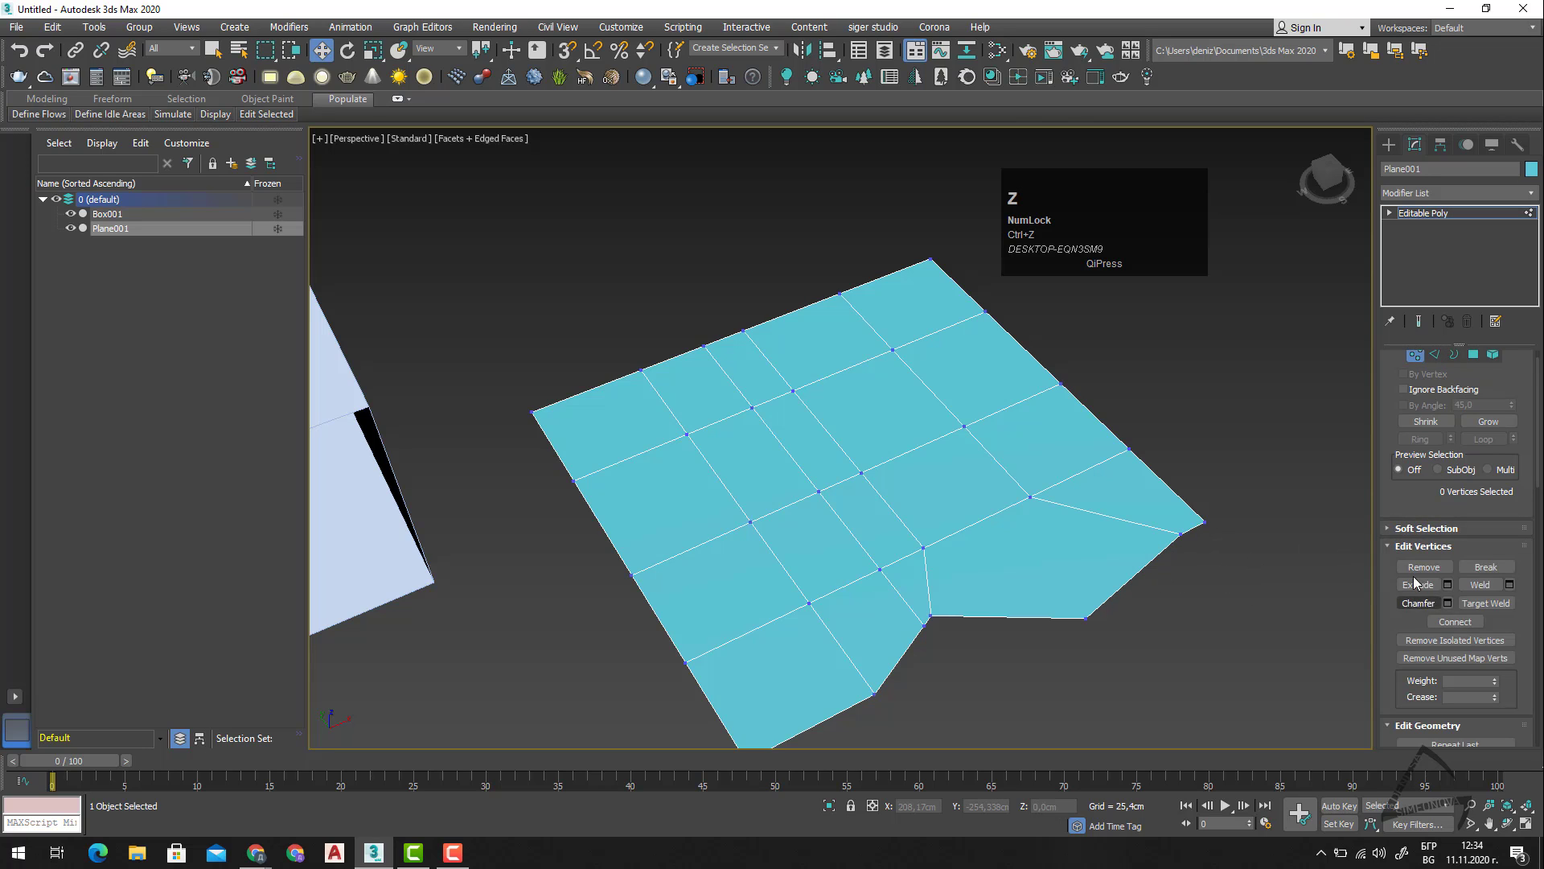
# Try removing only the diagonal edge while keeping its vertices, select the leftover border vertex, undo the removal, and return to Edge level.
pyautogui.click(1417, 568)
pyautogui.press('2')
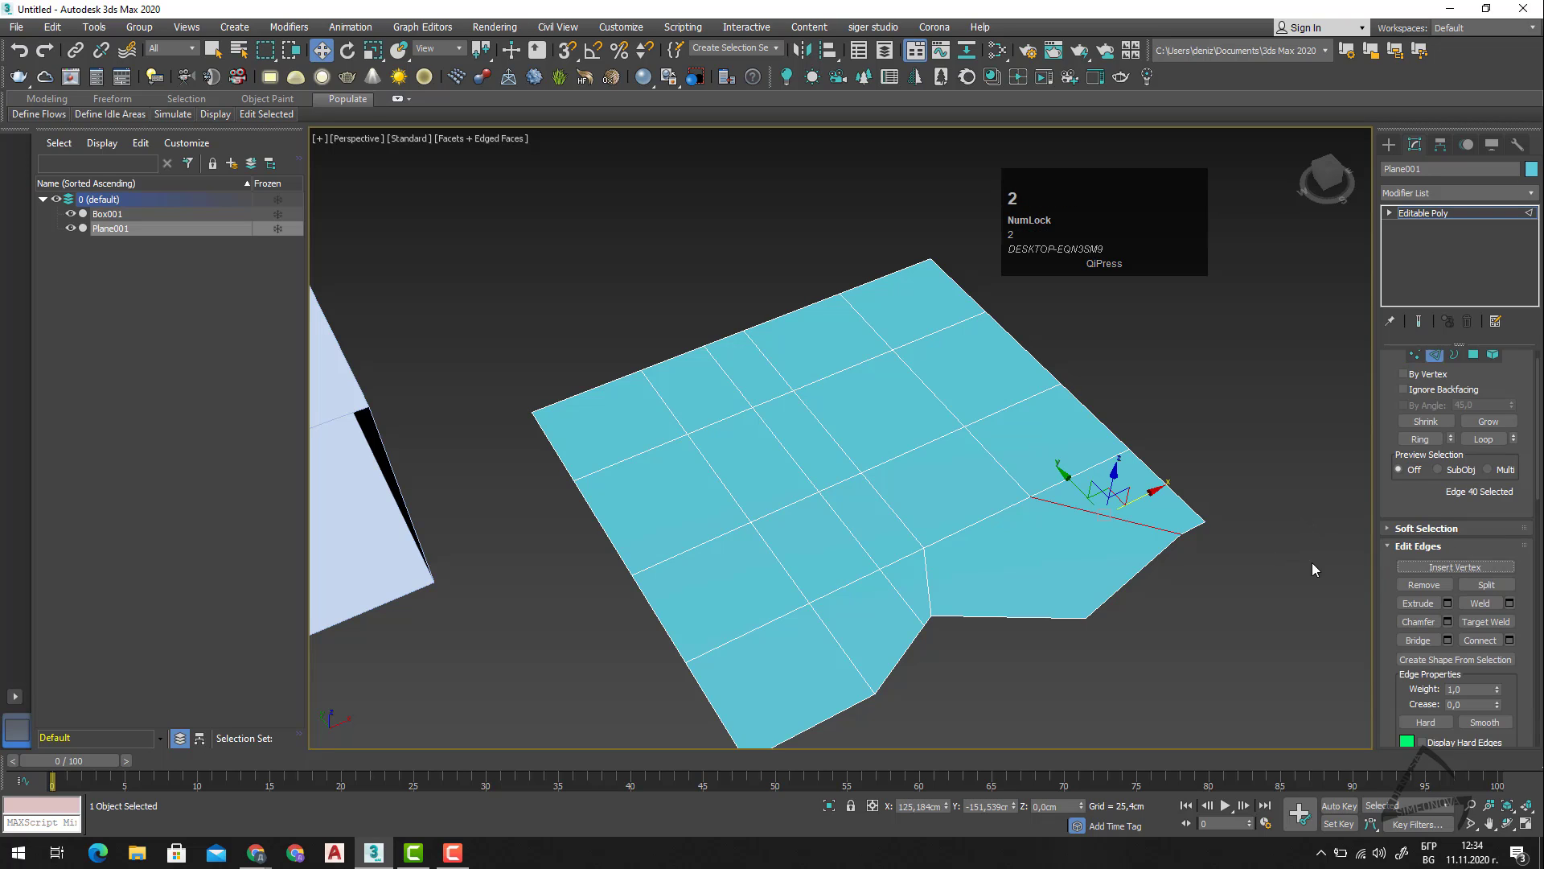
pyautogui.click(1431, 588)
pyautogui.press('1')
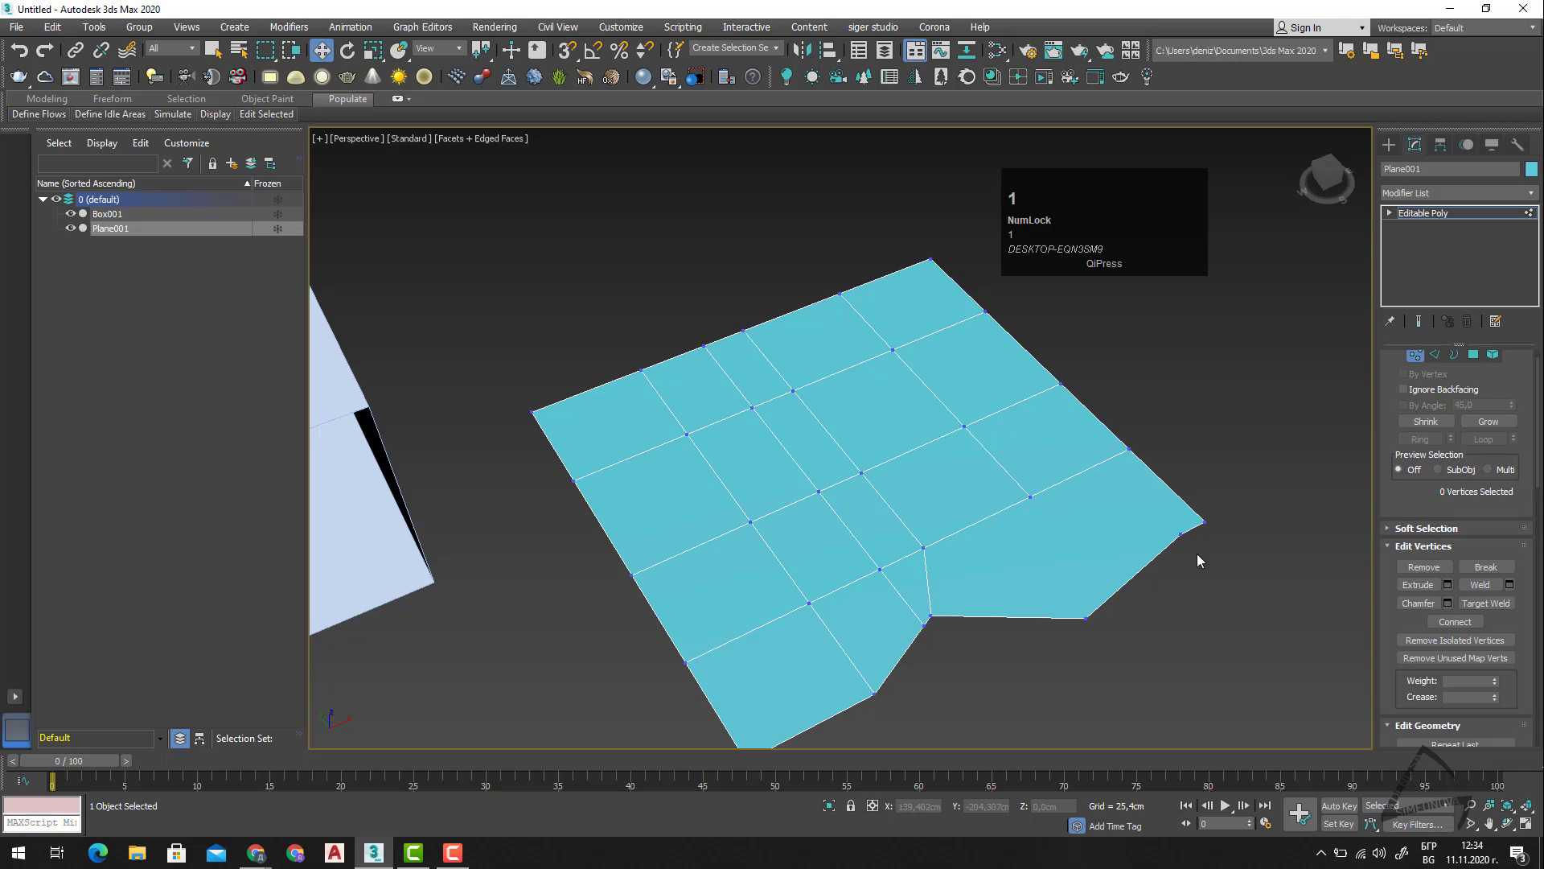
pyautogui.moveTo(1193, 532); pyautogui.dragTo(1167, 557)
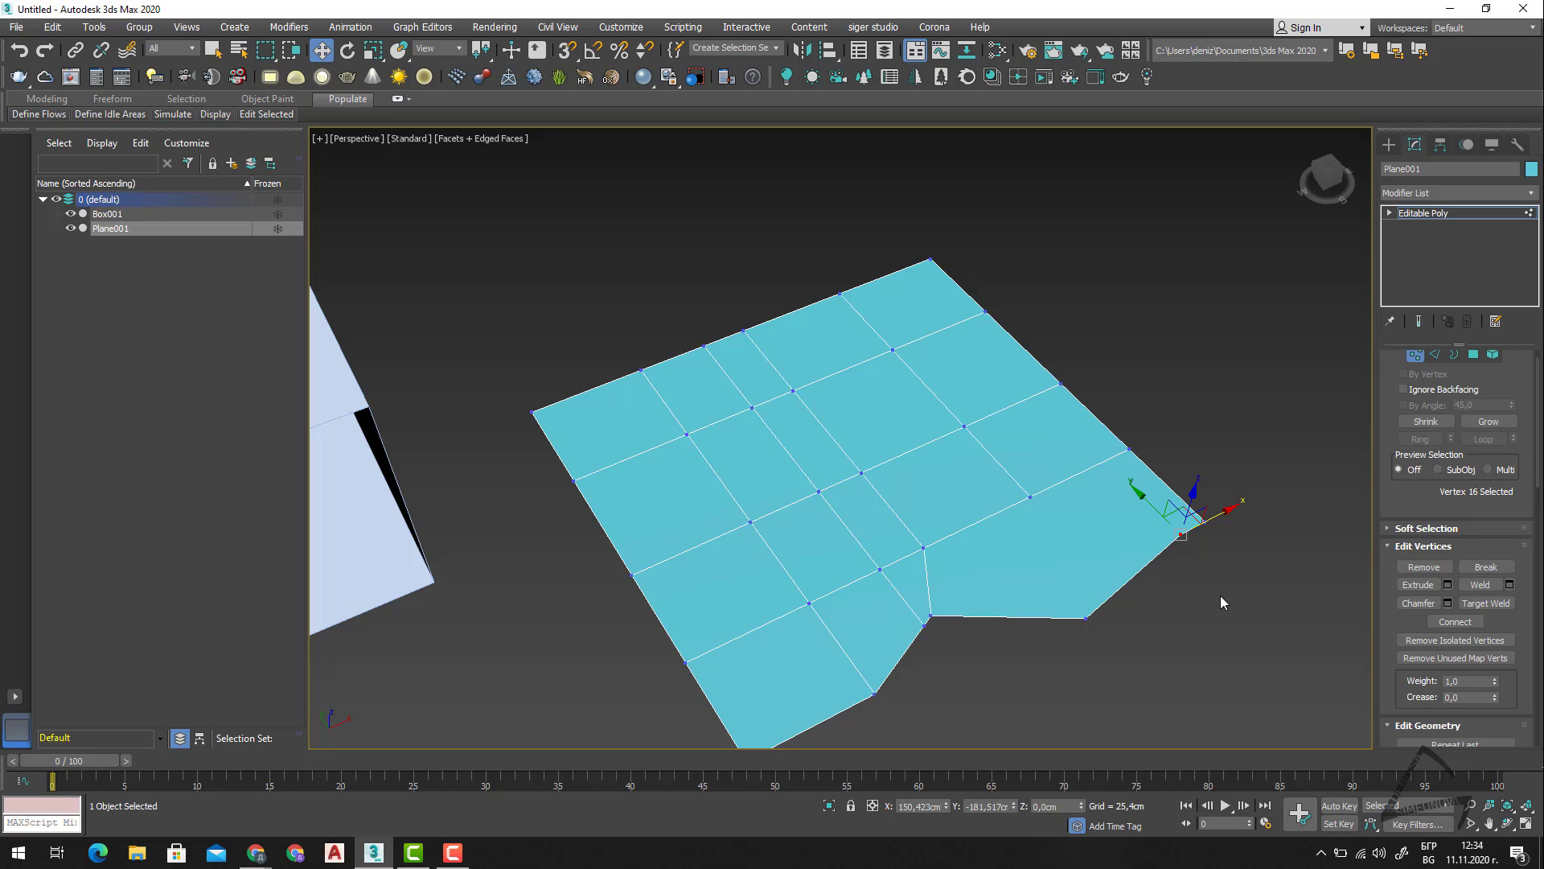
pyautogui.hotkey('ctrl', 'z')
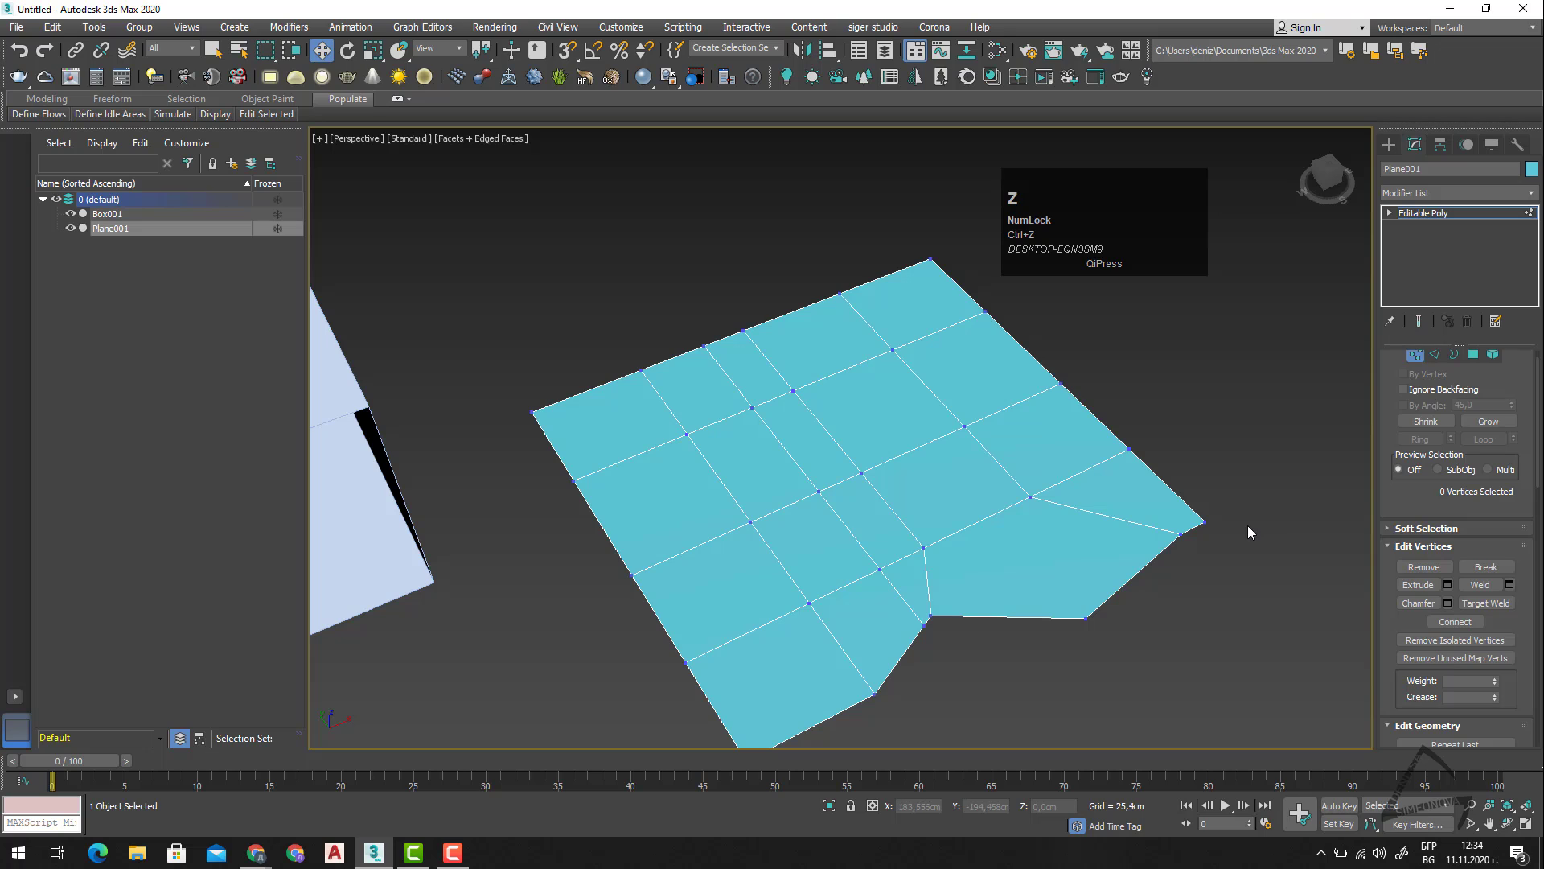
pyautogui.press('2')
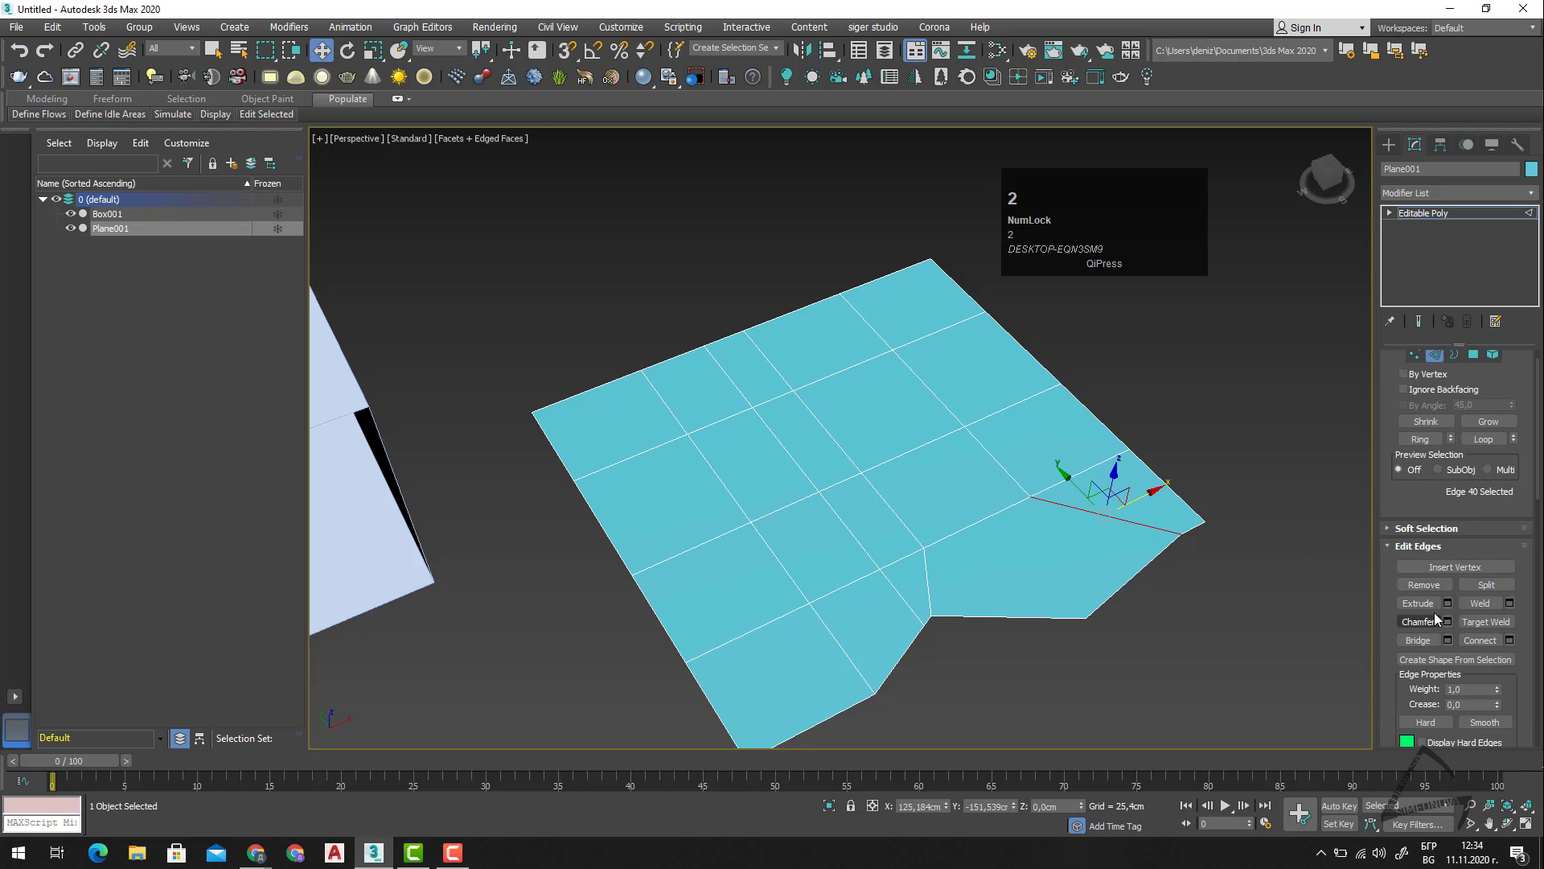
# Select the slanted border edge between the notch and the corner, and extrude it with width 0 cm and height 44,848 cm.
pyautogui.click(1490, 587)
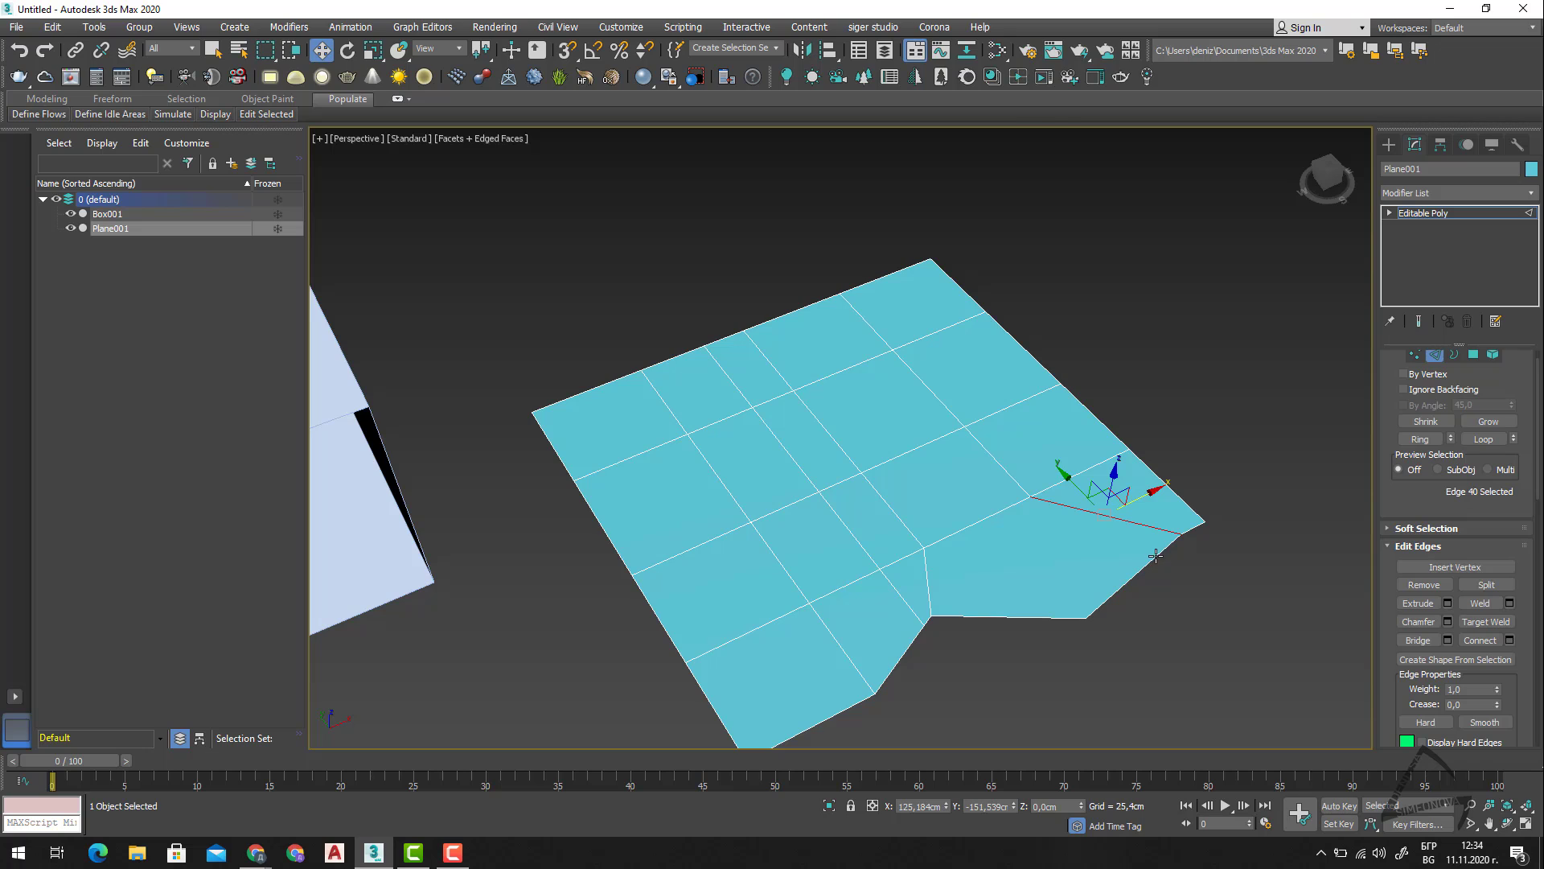
pyautogui.click(1156, 555)
pyautogui.click(1447, 602)
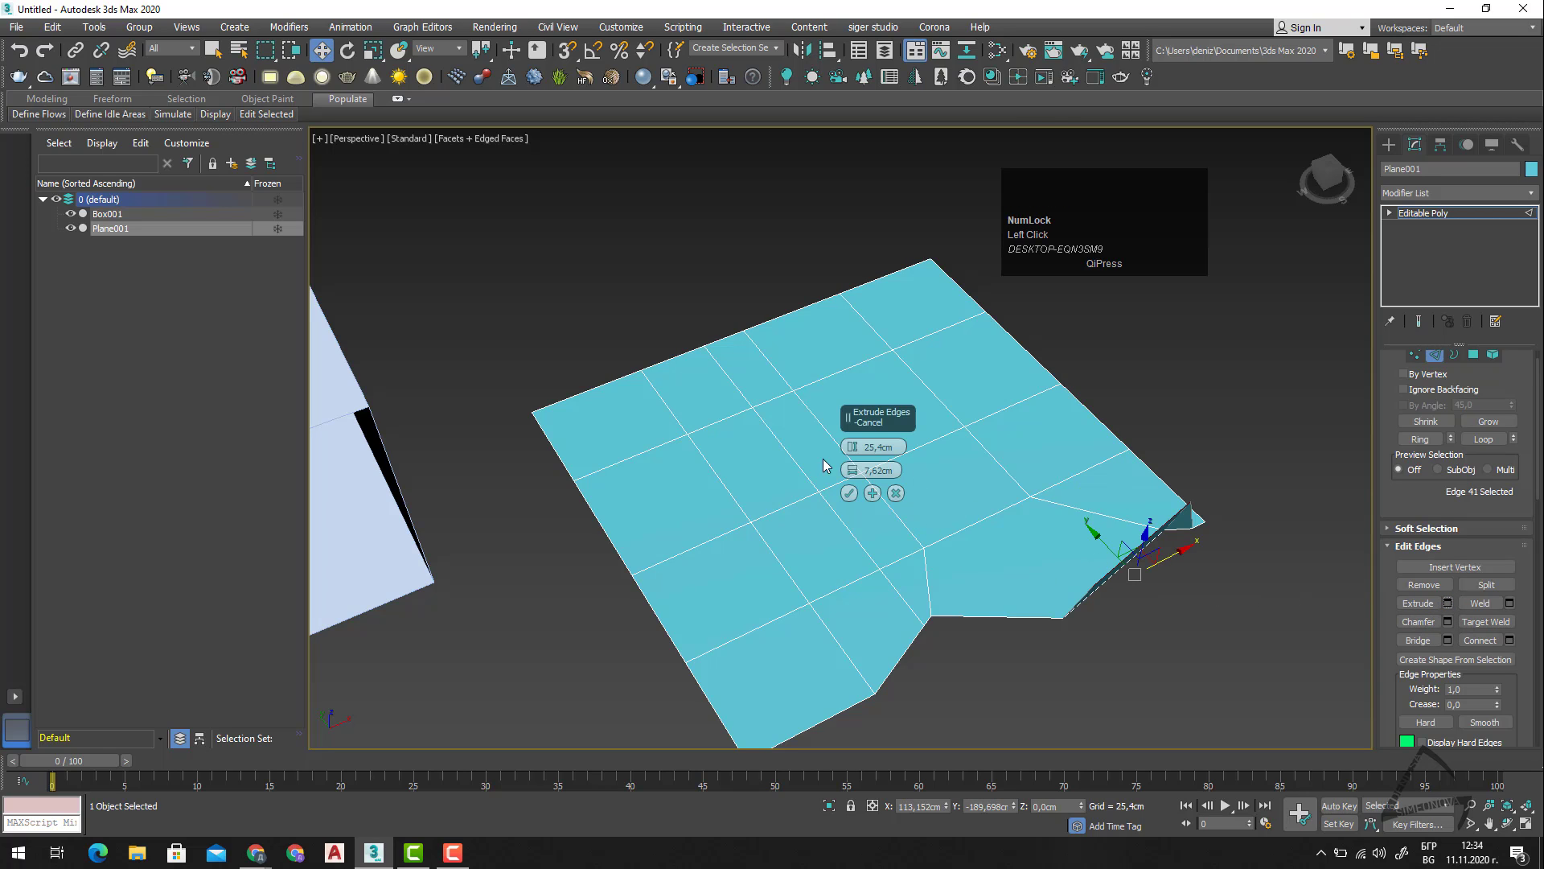
pyautogui.rightClick(852, 475)
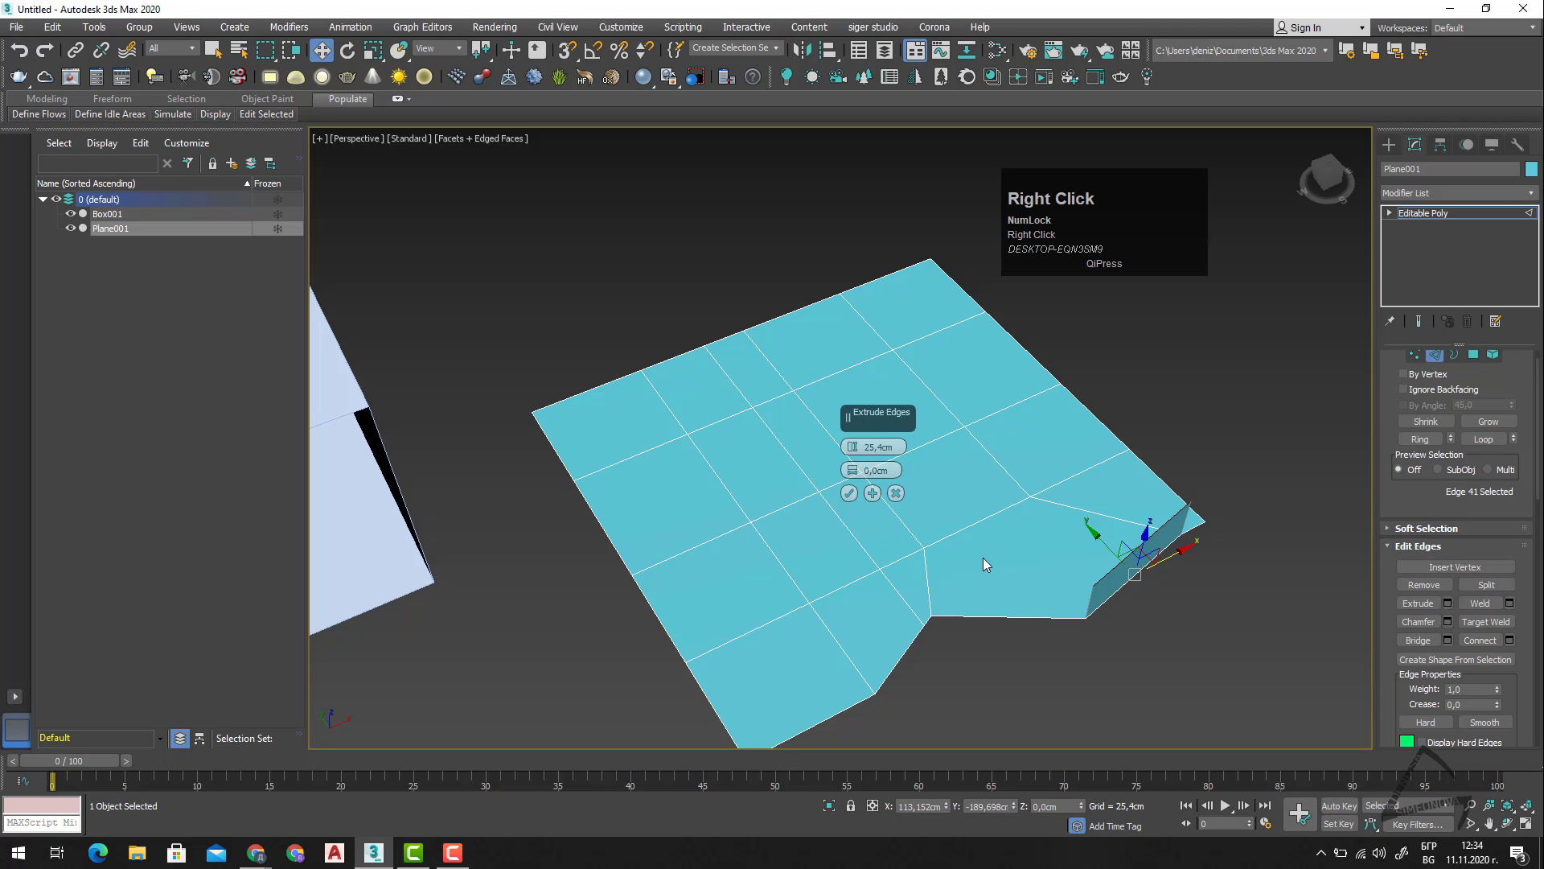
pyautogui.click(853, 449)
pyautogui.moveTo(853, 449); pyautogui.dragTo(819, 393)
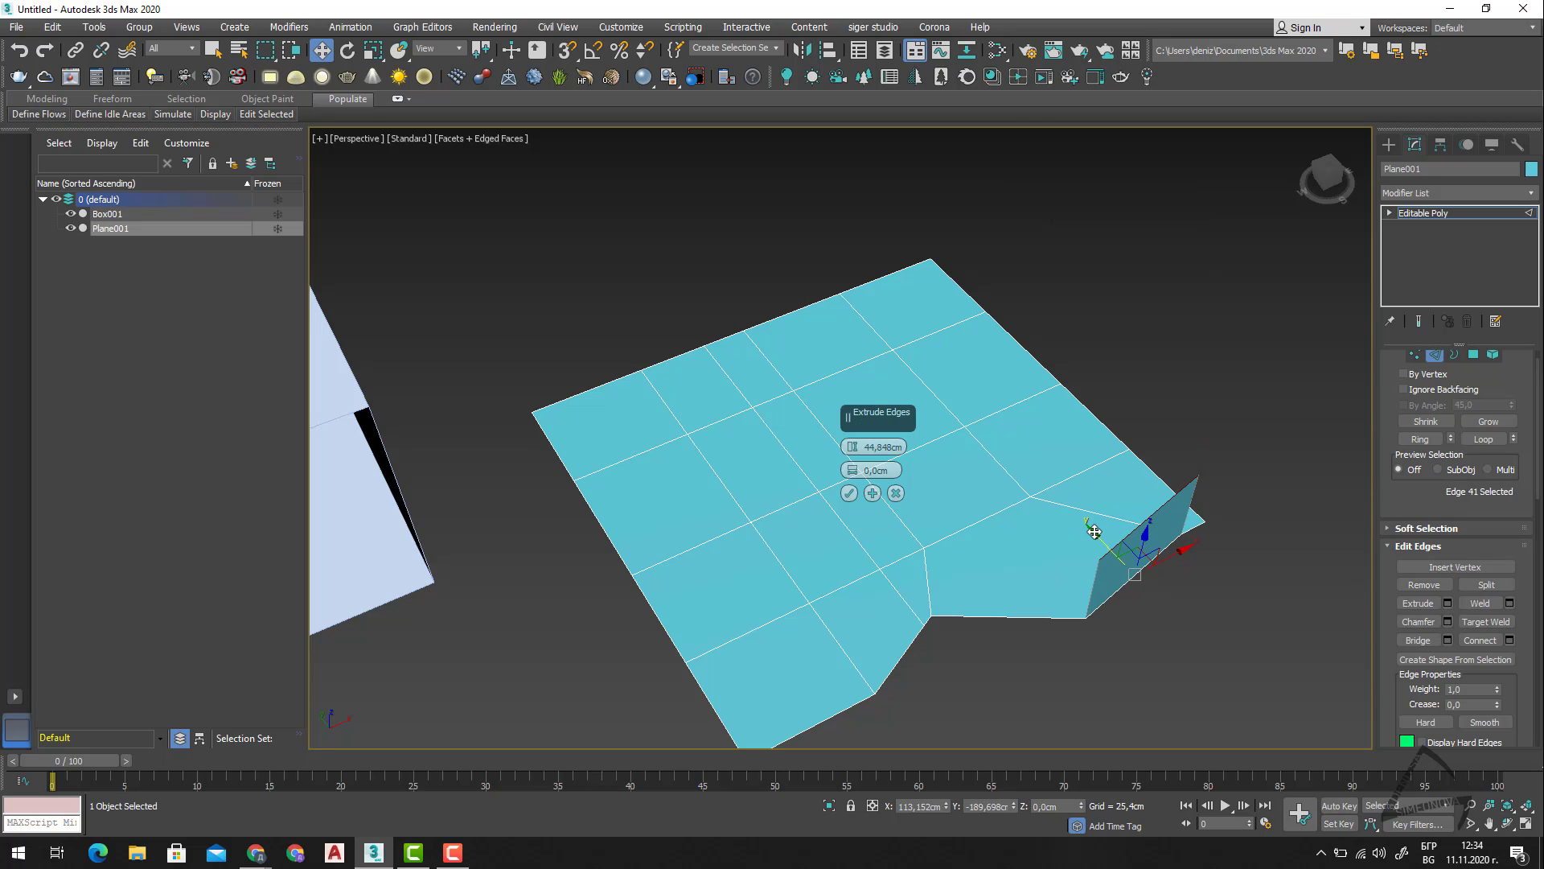
# Shift the extruding edge along Y to about -164 cm, set the extrusion height to 40,385 cm, and accept the extrusion.
pyautogui.moveTo(1095, 532); pyautogui.dragTo(1063, 618)
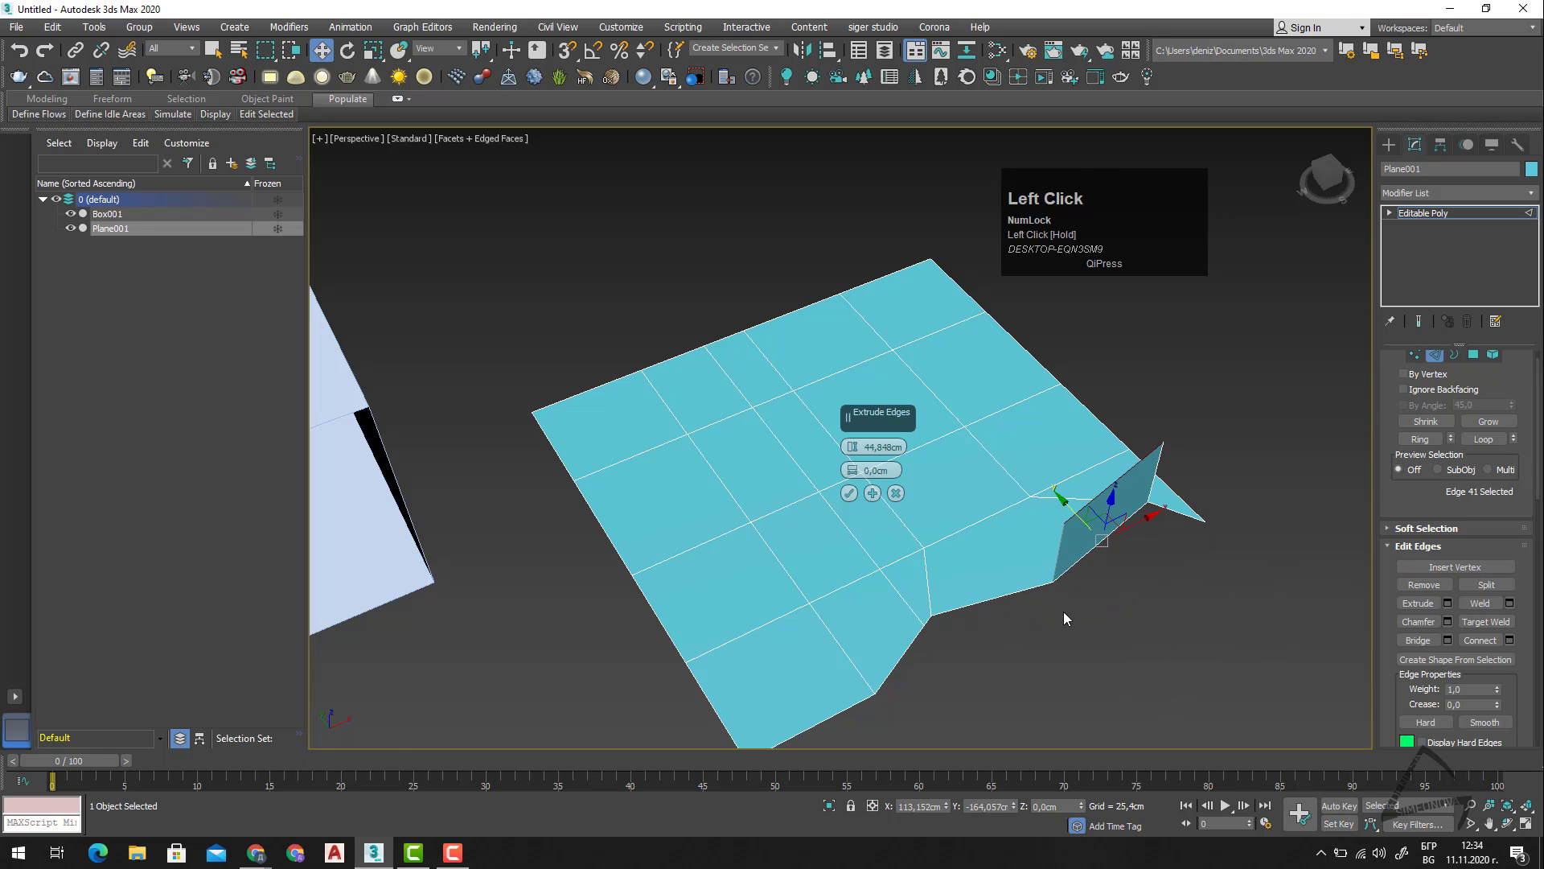
pyautogui.keyDown('alt'); pyautogui.moveTo(1063, 617); pyautogui.dragTo(1146, 592, button='middle'); pyautogui.keyUp('alt')
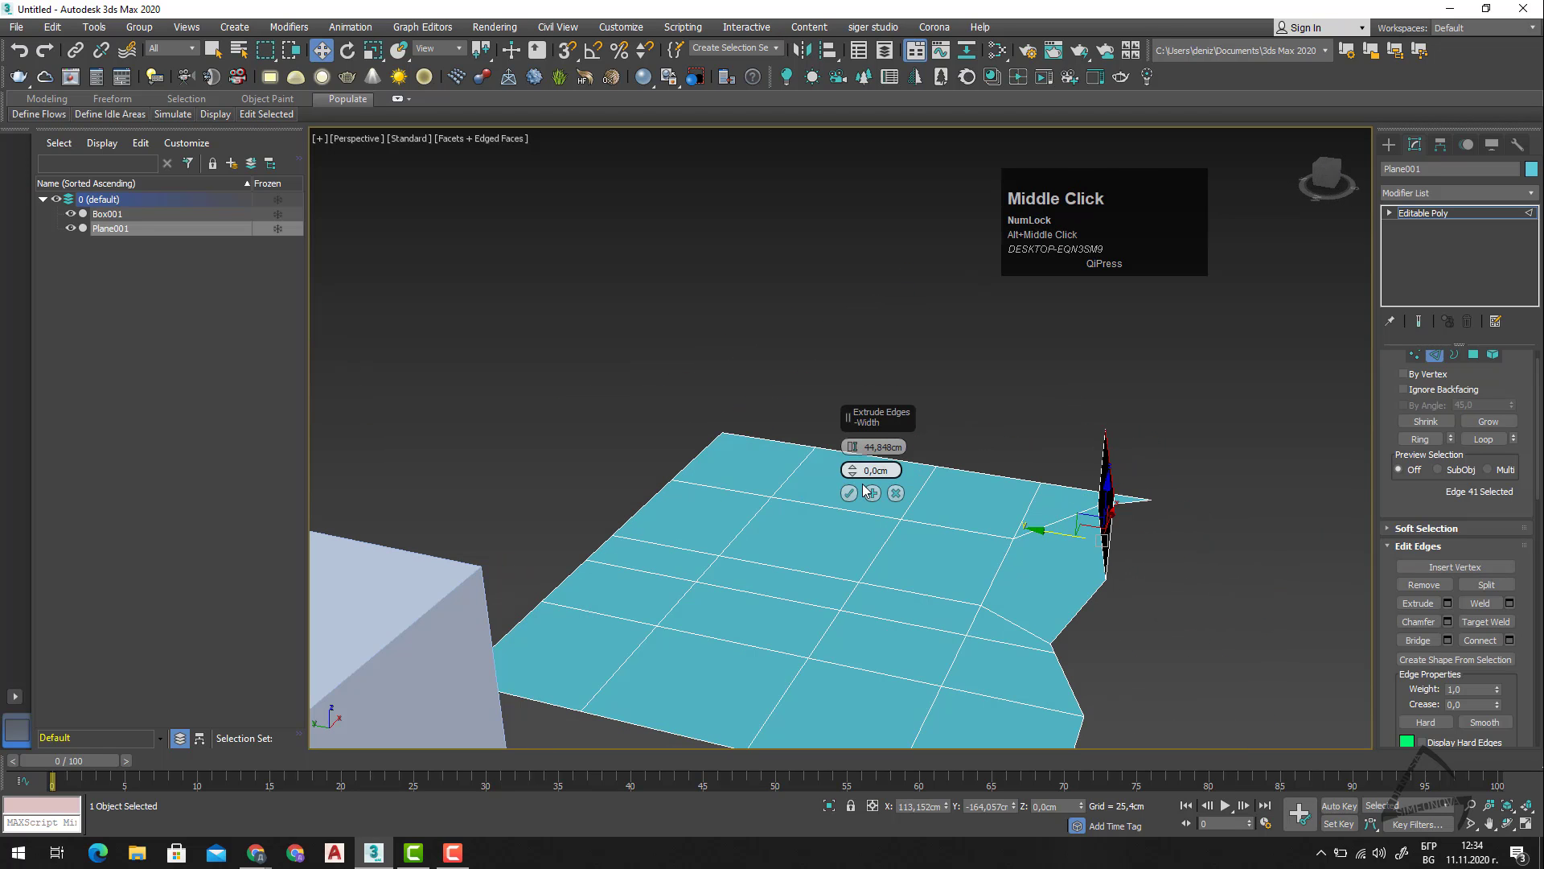
pyautogui.moveTo(851, 446); pyautogui.dragTo(843, 491)
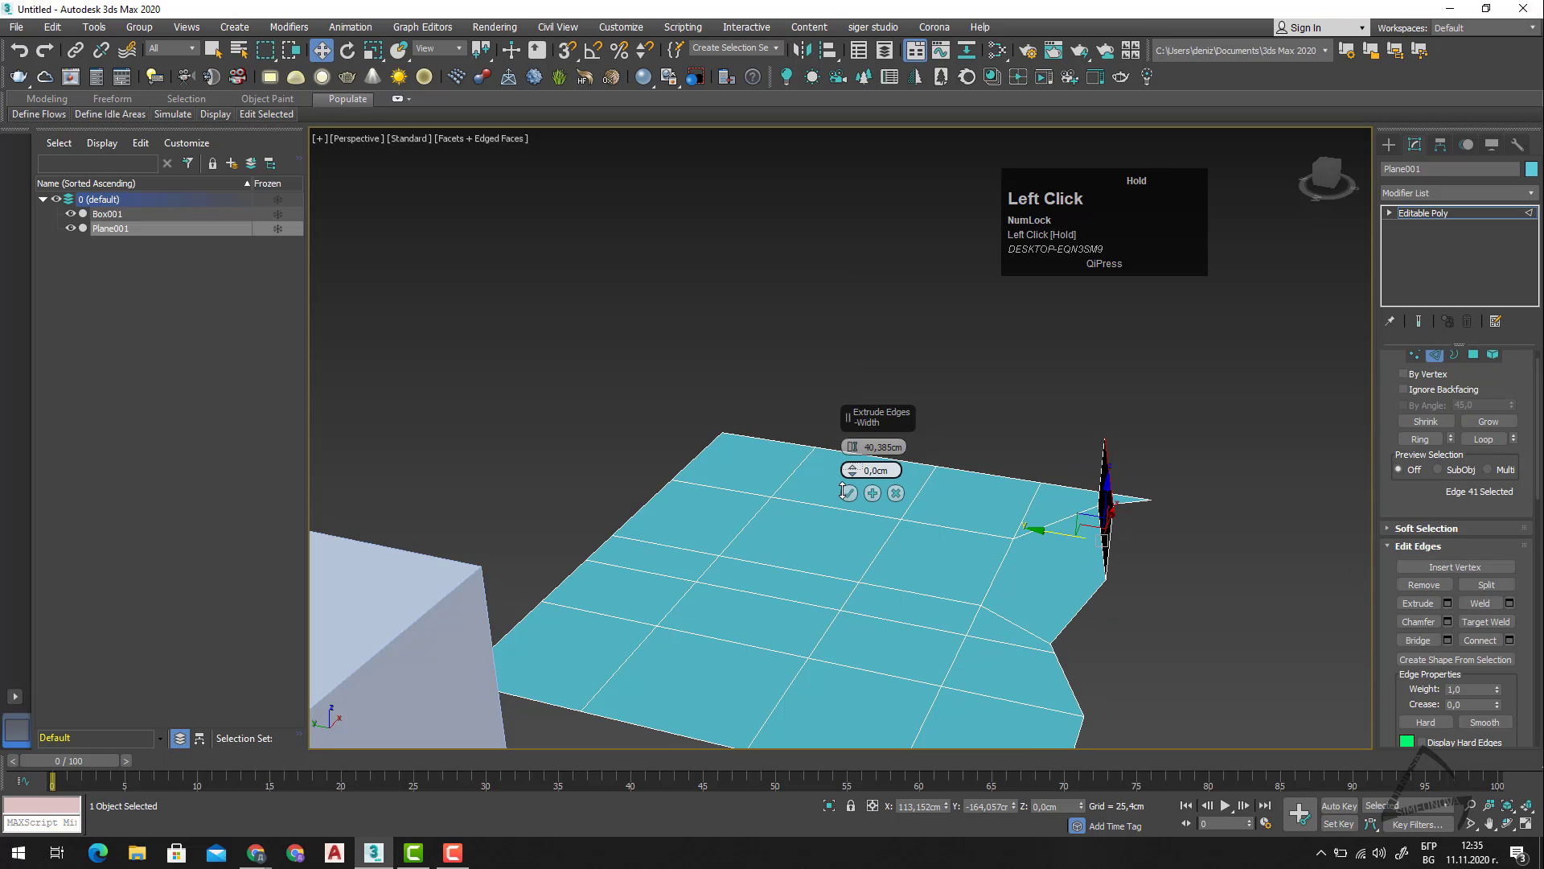
pyautogui.rightClick(846, 474)
pyautogui.click(849, 494)
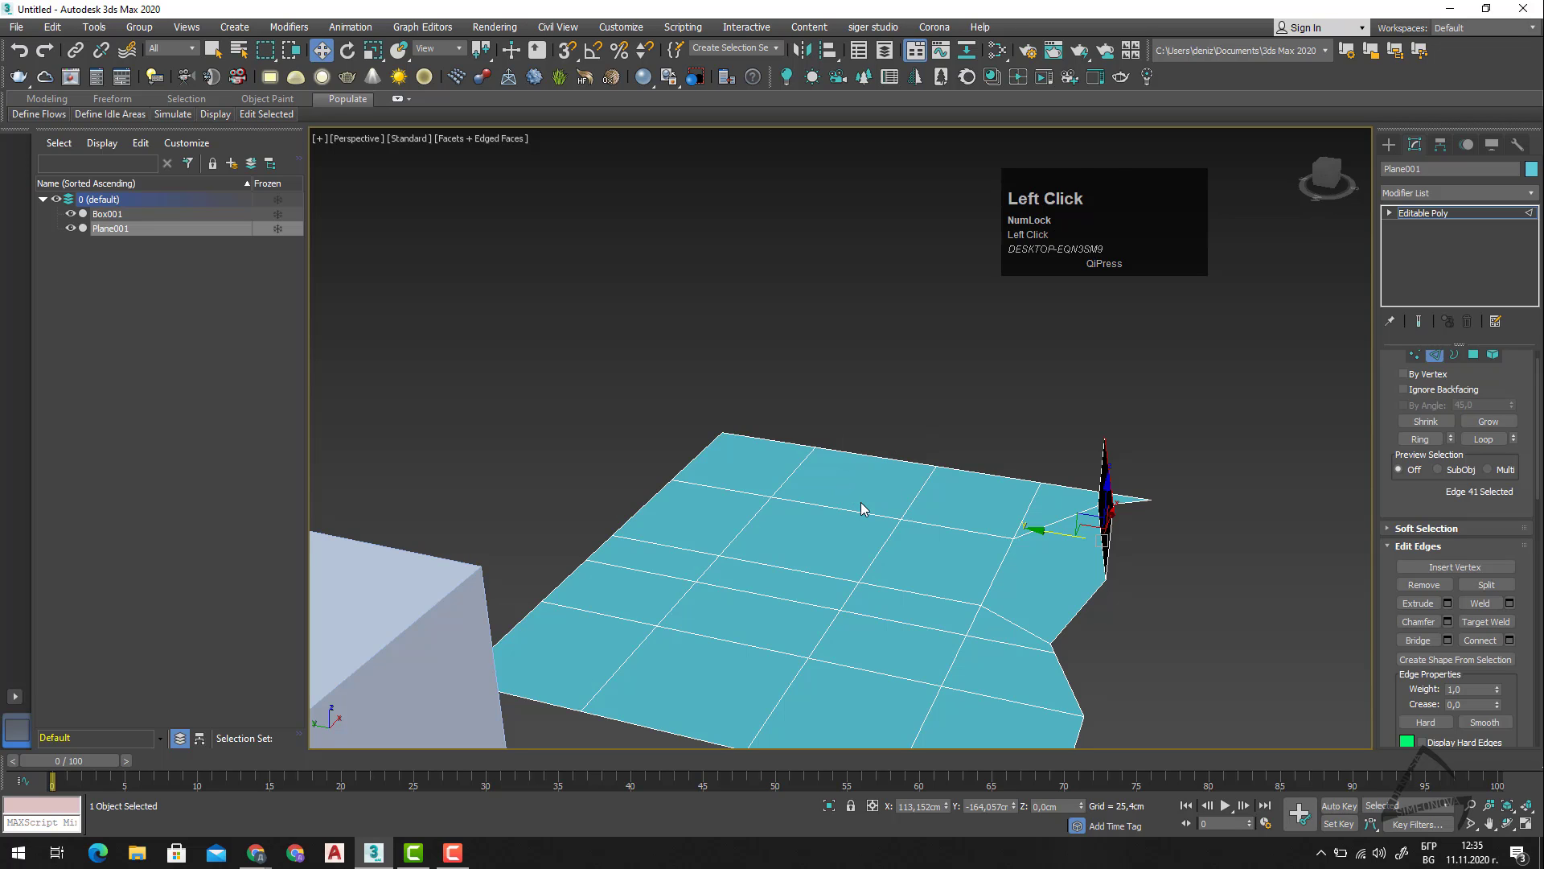
# Try rotating the extruded edge about the X axis and freehand about the other axes, and discard each rotation.
pyautogui.moveTo(1114, 566)
pyautogui.keyDown('alt'); pyautogui.mouseDown(button='middle')
pyautogui.moveTo(1144, 569)
pyautogui.moveTo(1114, 573)
pyautogui.mouseUp(button='middle'); pyautogui.keyUp('alt')
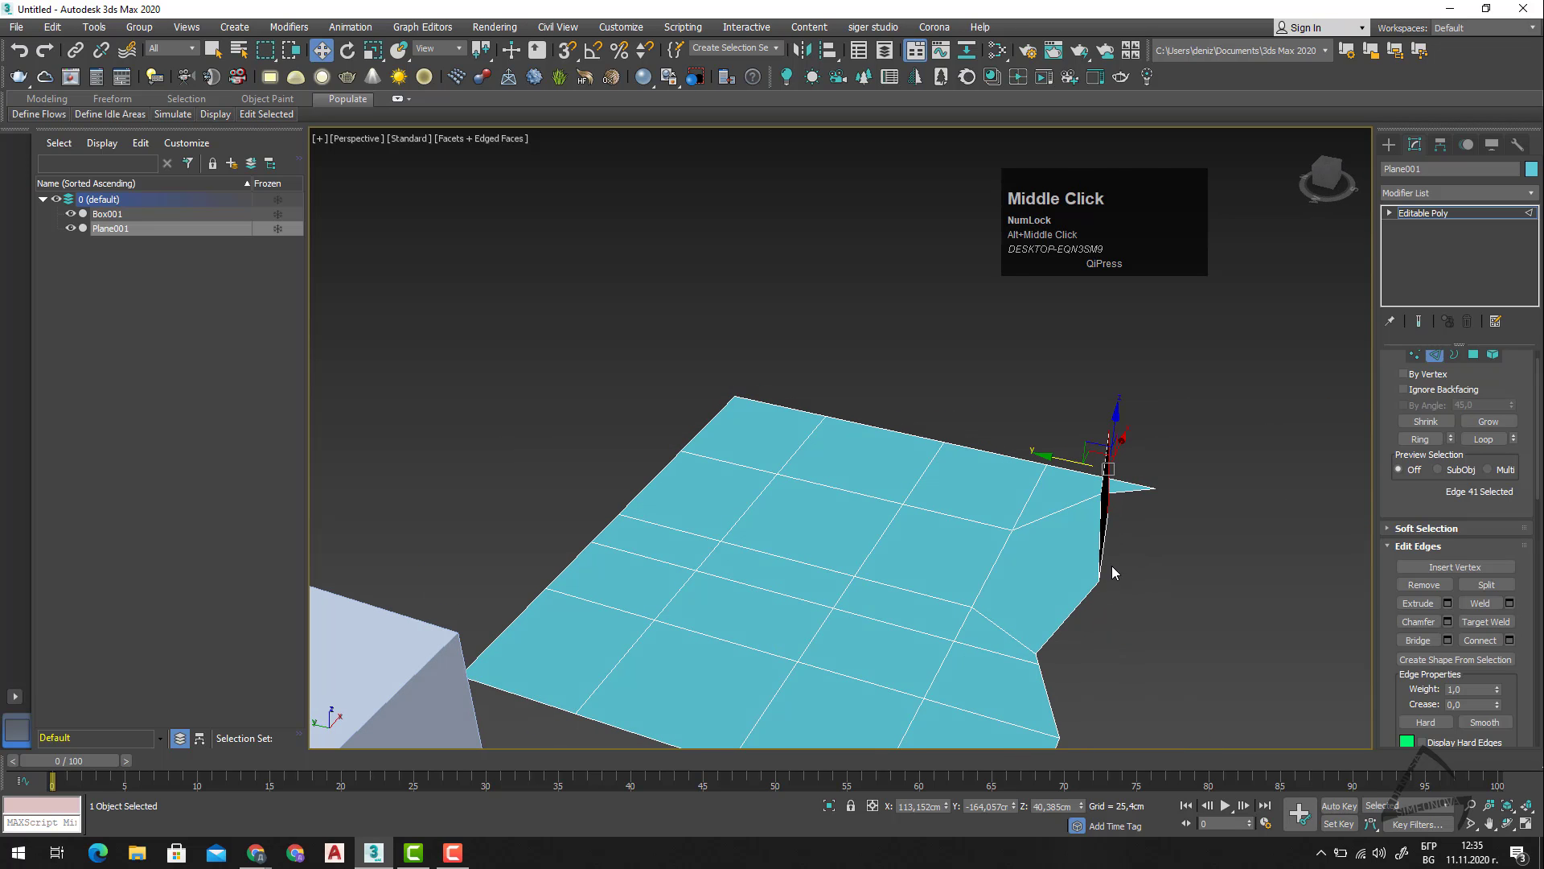
pyautogui.press('e')
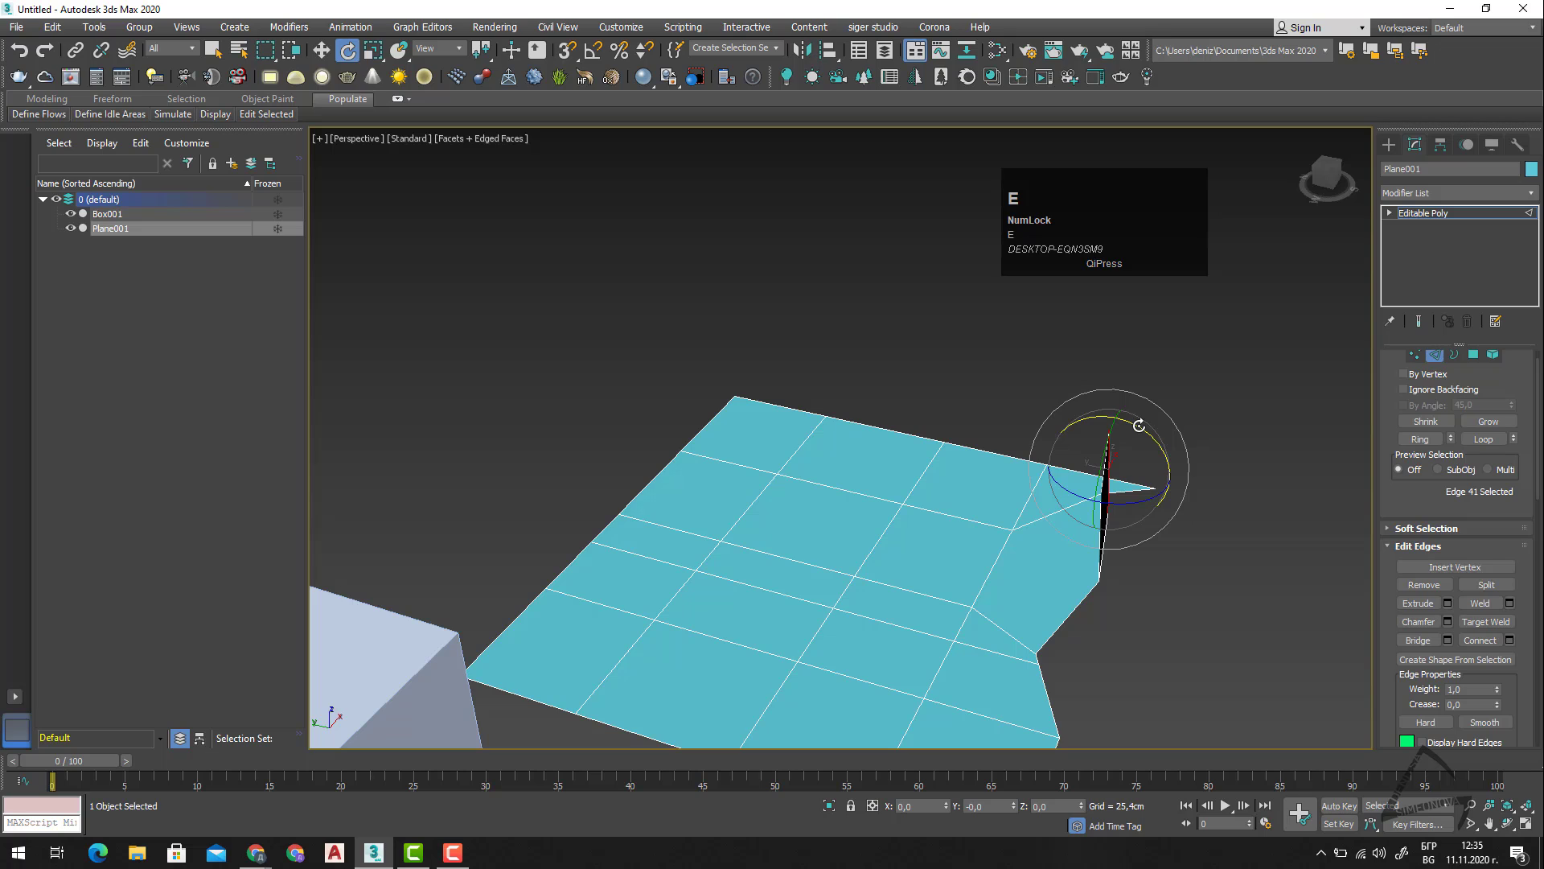
pyautogui.click(1139, 425)
pyautogui.rightClick(1147, 437)
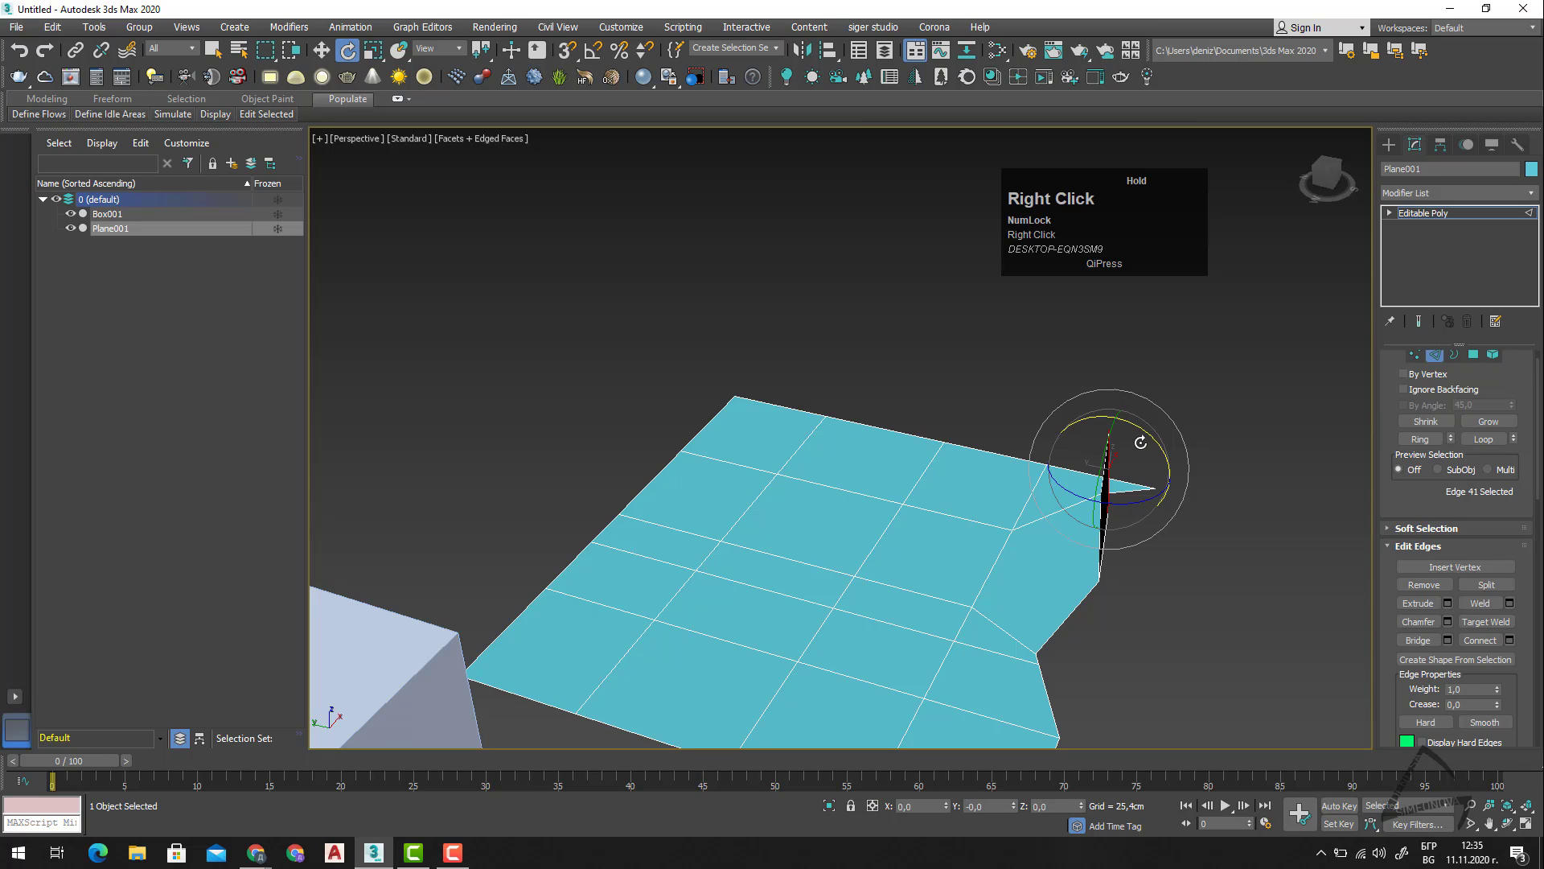
pyautogui.click(925, 805)
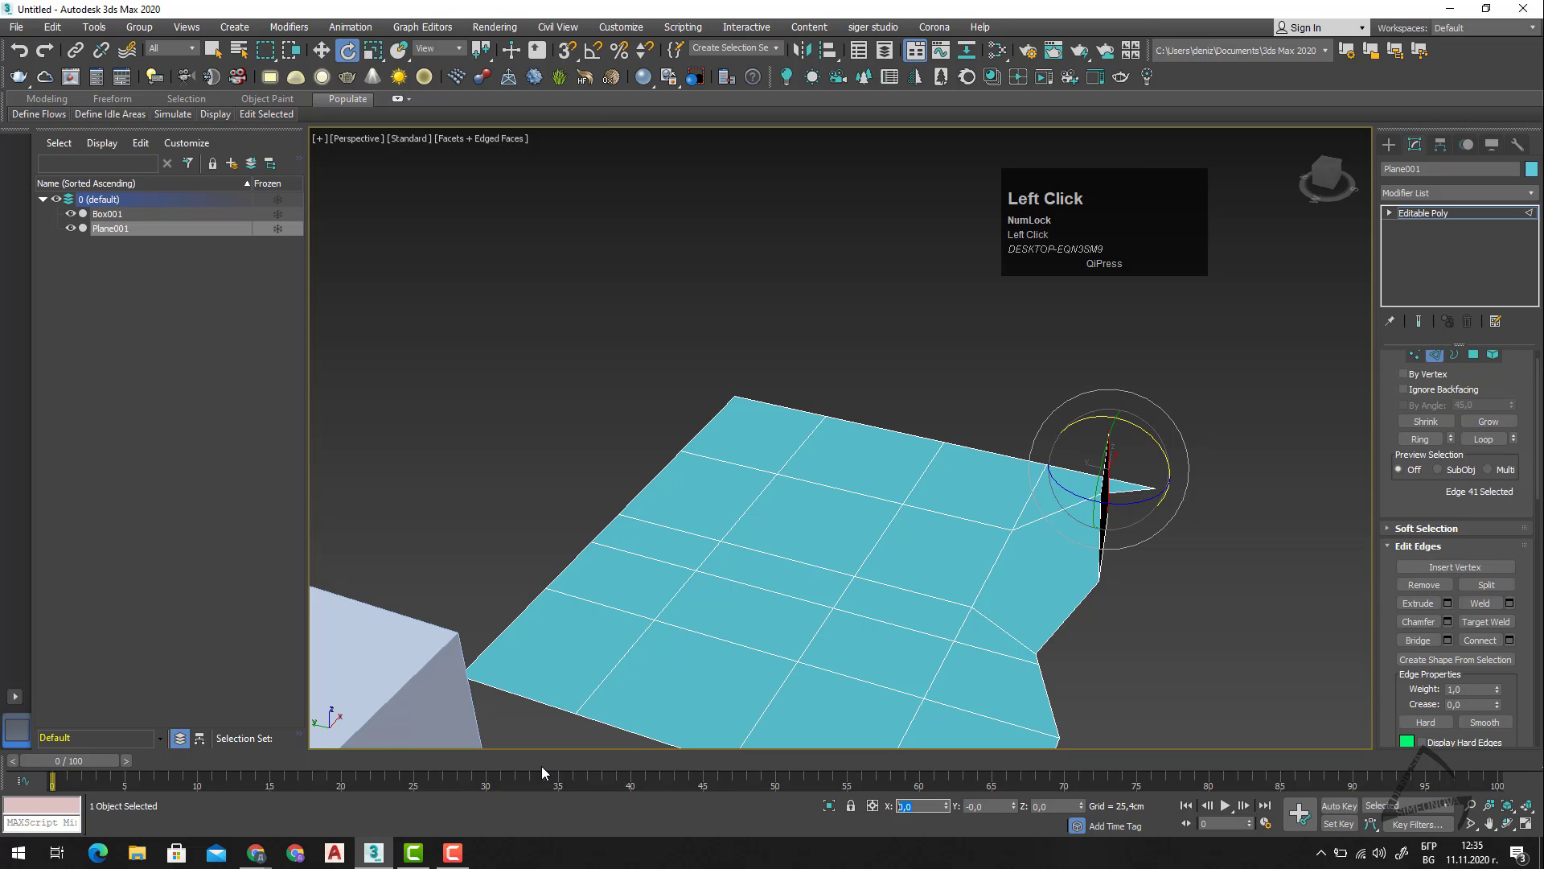
pyautogui.write('9')
pyautogui.press('Return')
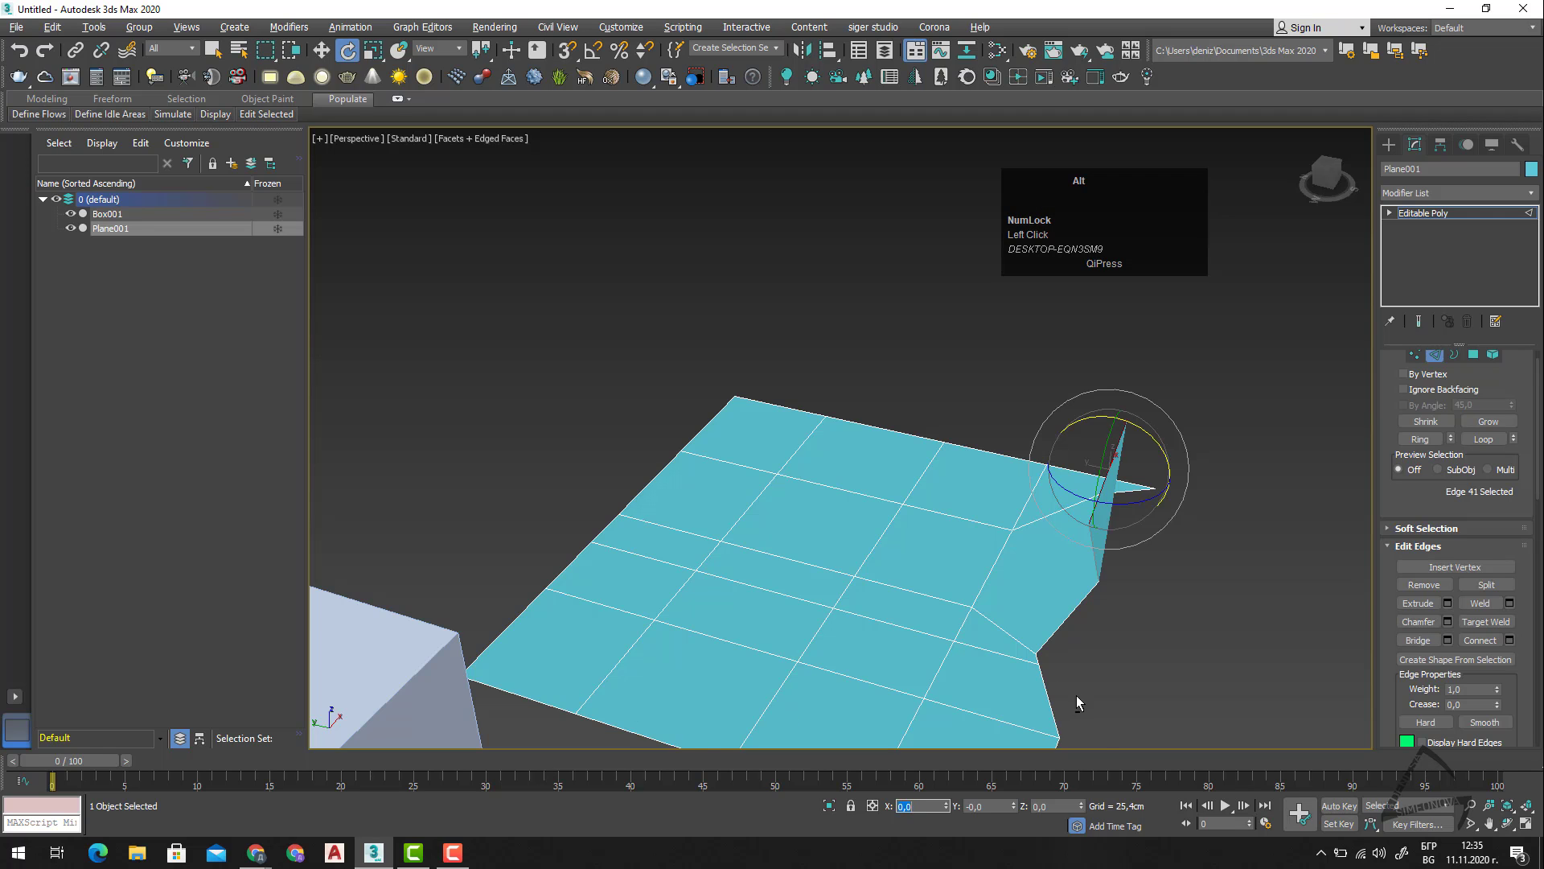
pyautogui.keyDown('alt'); pyautogui.moveTo(1076, 695); pyautogui.dragTo(1158, 670, button='middle'); pyautogui.keyUp('alt')
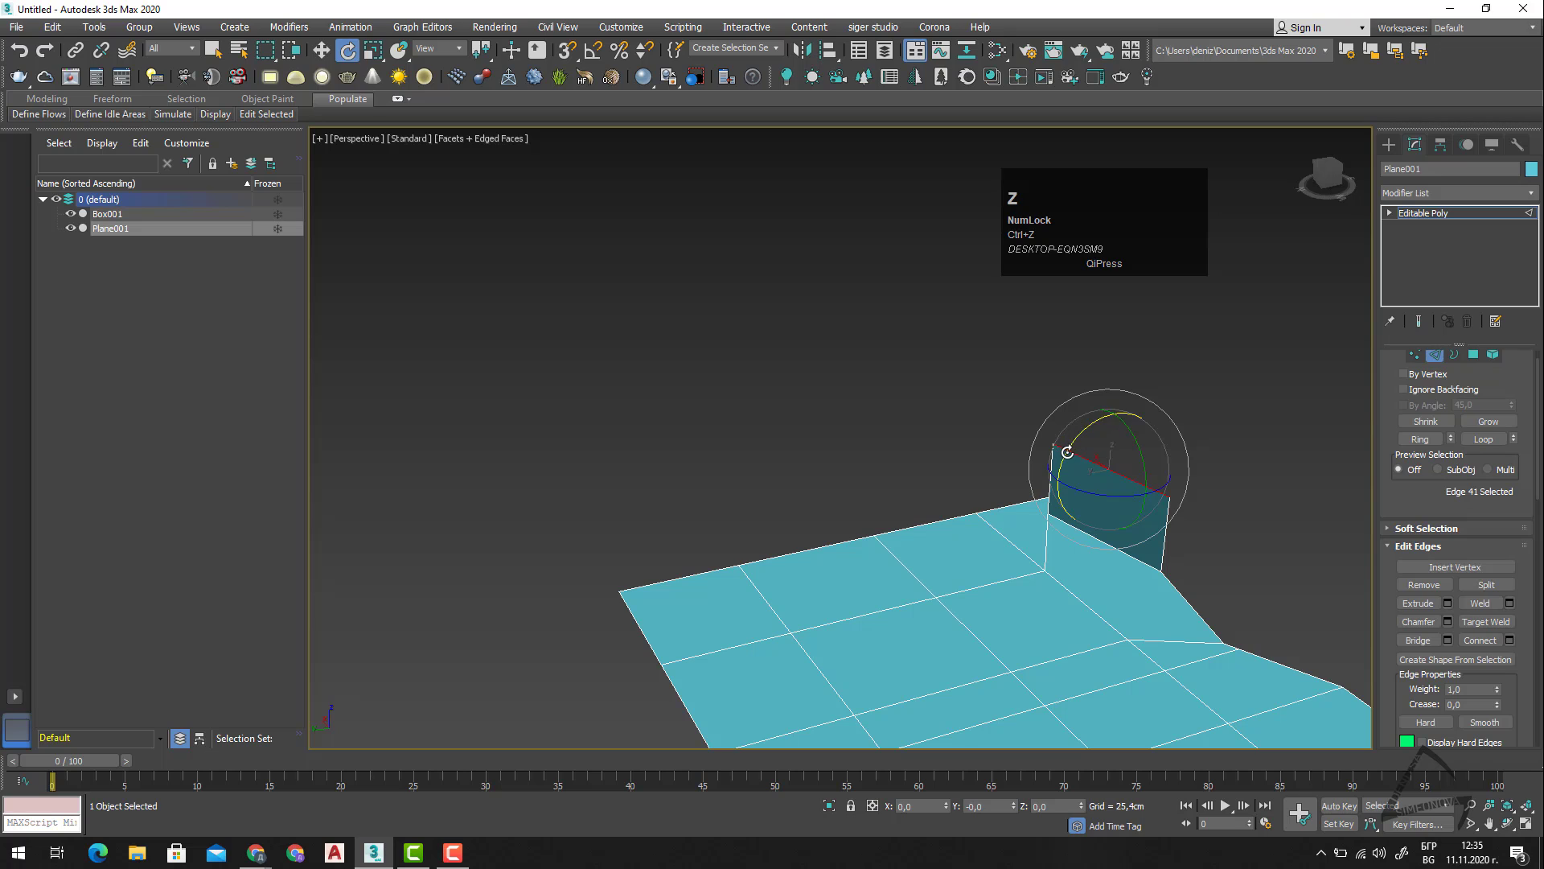
pyautogui.moveTo(1070, 442); pyautogui.dragTo(1113, 417)
pyautogui.rightClick(1114, 418)
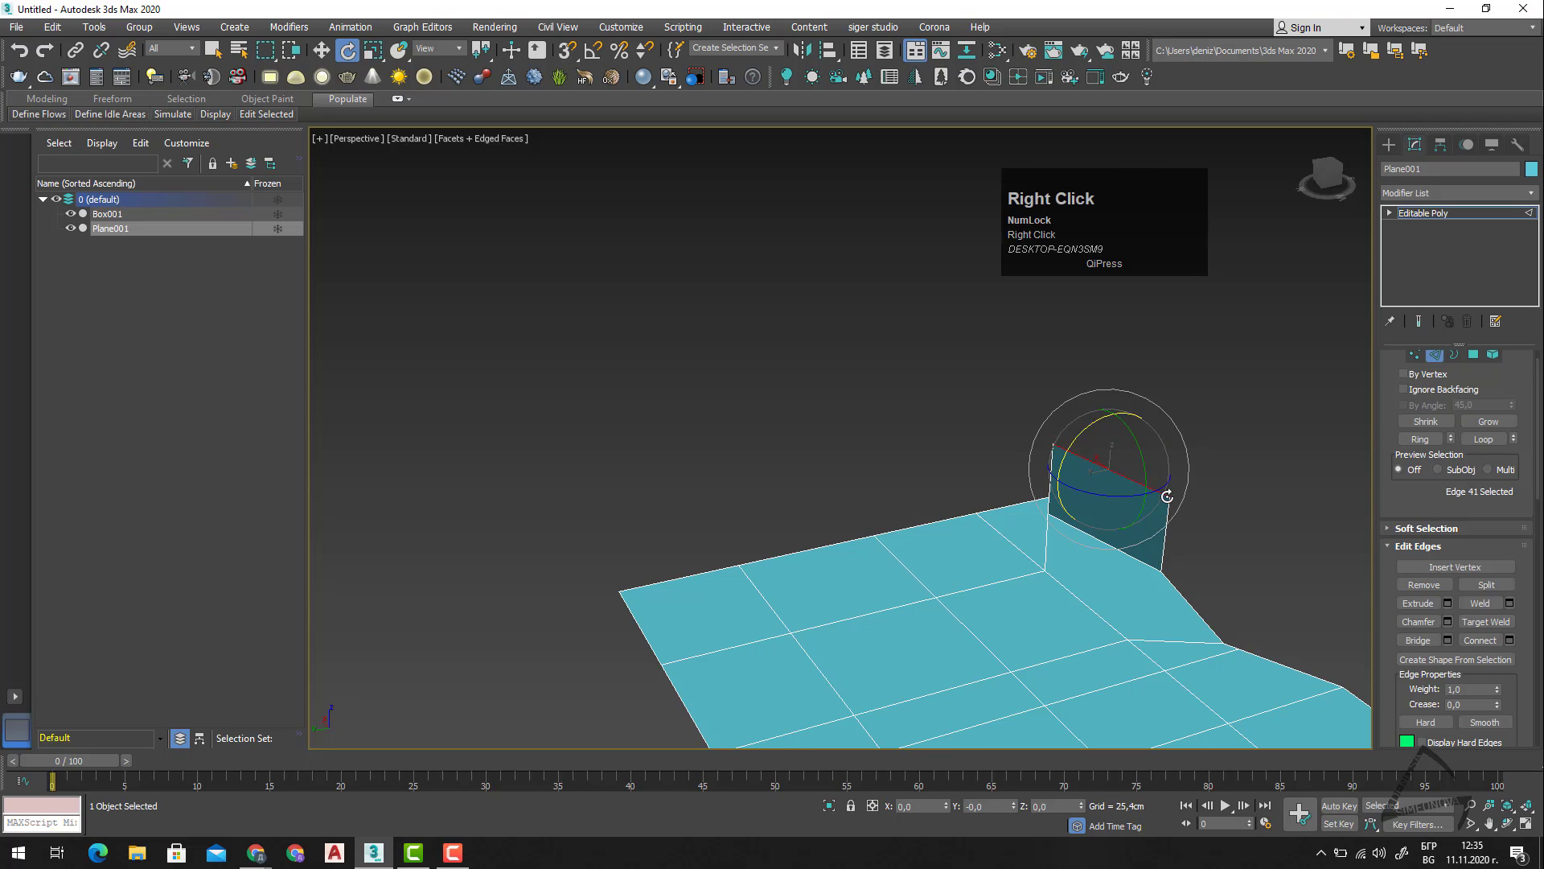
pyautogui.moveTo(1122, 508); pyautogui.dragTo(1162, 490)
pyautogui.rightClick(1162, 490)
# Move the extruded edge outward to about X 96,3 cm and Y -229,3 cm, and lower it to Z 0 cm.
pyautogui.keyDown('alt'); pyautogui.moveTo(1196, 614); pyautogui.dragTo(1190, 611, button='middle'); pyautogui.keyUp('alt')
pyautogui.press('w')
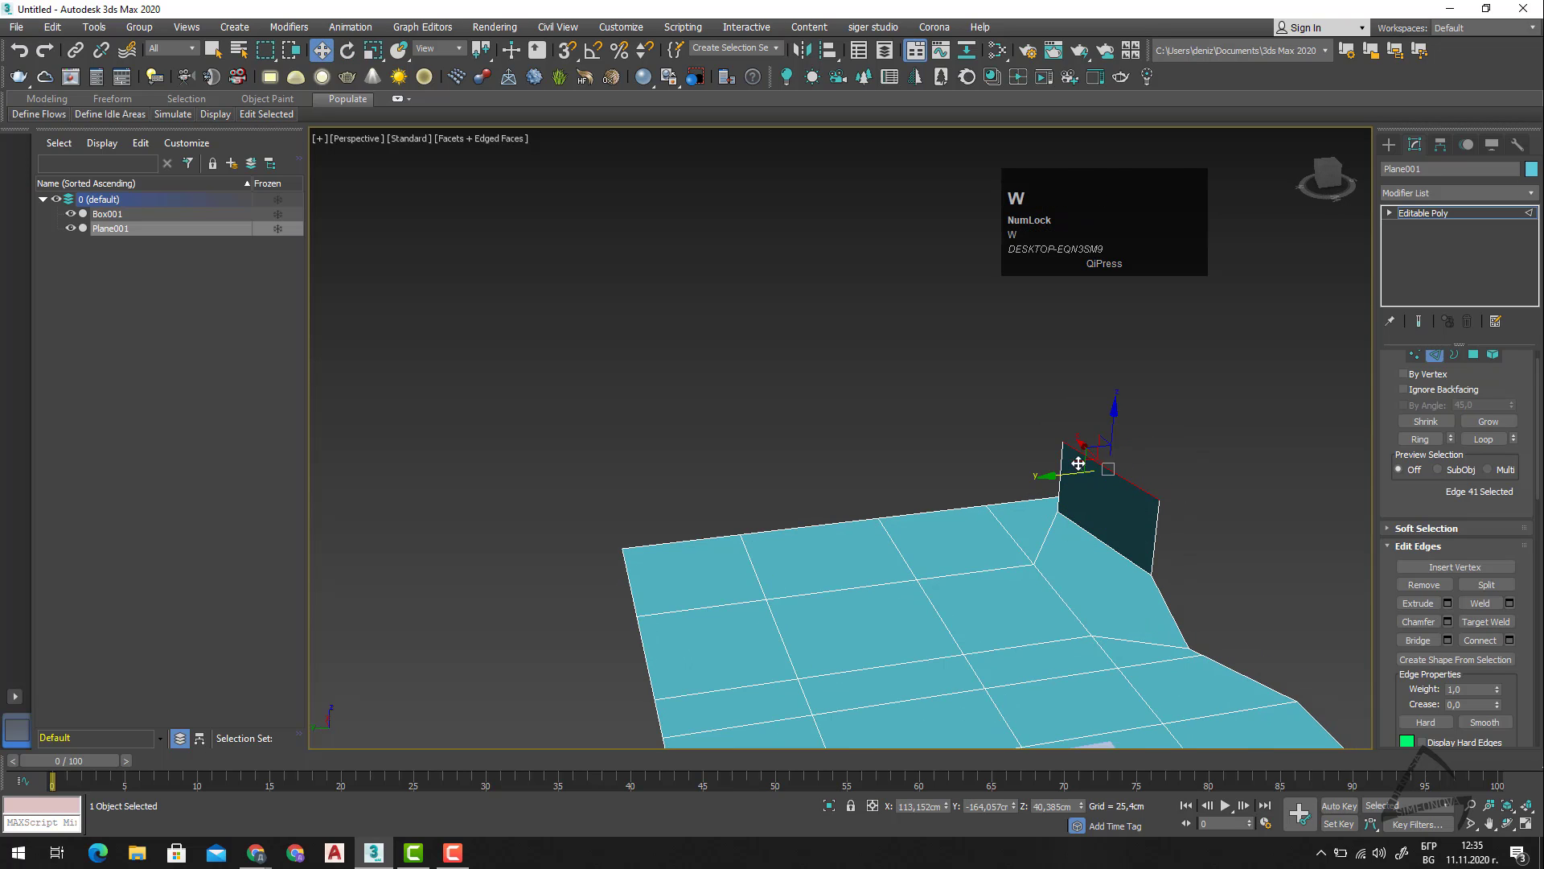
pyautogui.moveTo(1078, 463); pyautogui.dragTo(1216, 463)
pyautogui.keyDown('alt'); pyautogui.moveTo(1242, 562); pyautogui.dragTo(1189, 528, button='middle'); pyautogui.keyUp('alt')
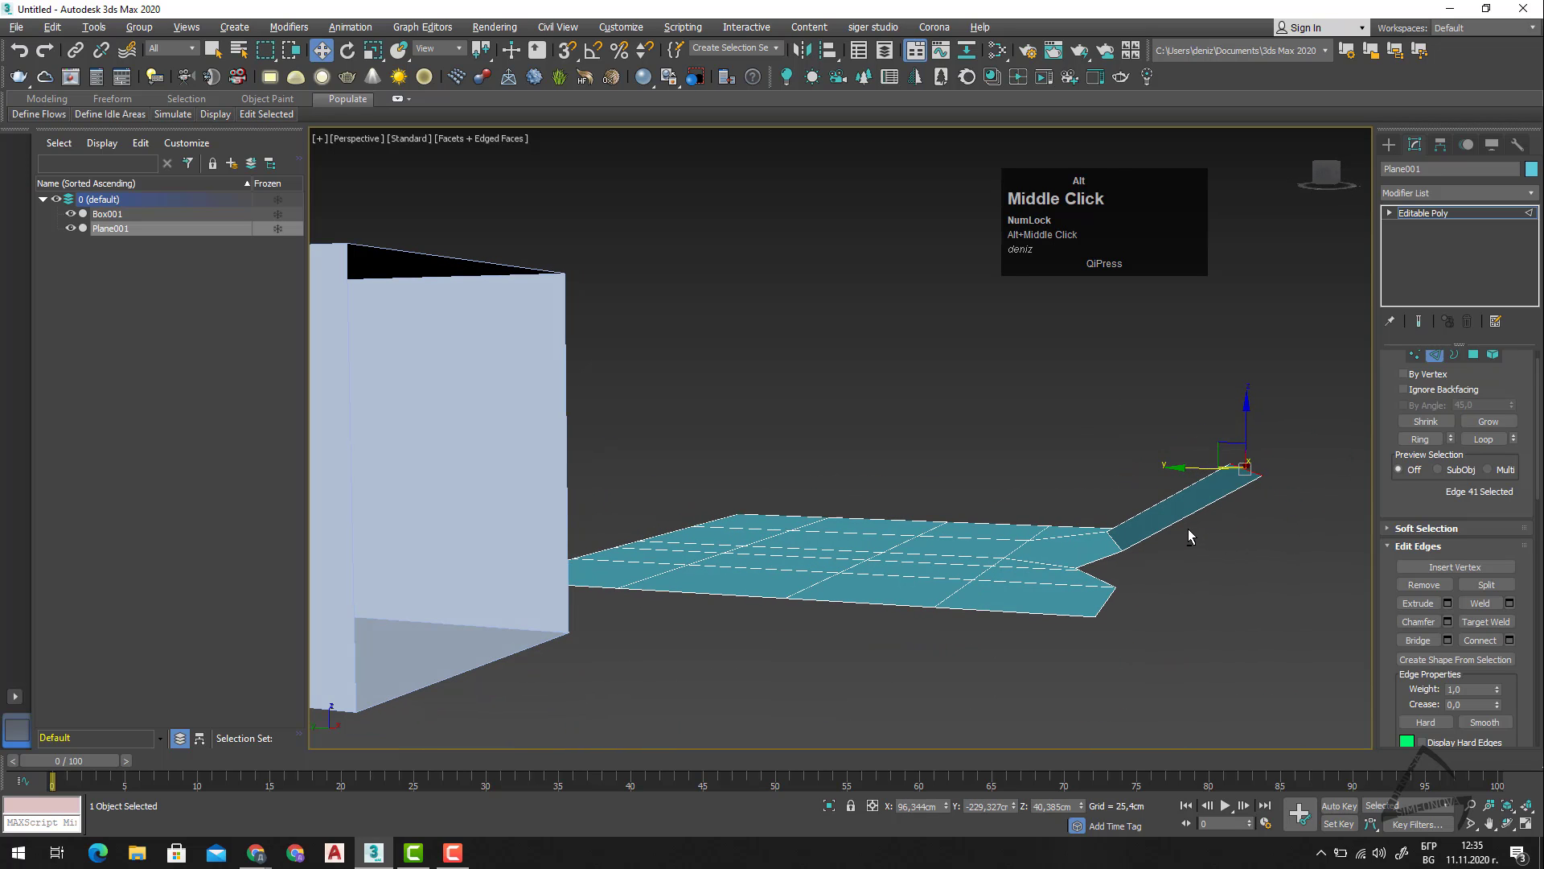
pyautogui.rightClick(1081, 808)
pyautogui.keyDown('alt'); pyautogui.moveTo(1219, 656); pyautogui.dragTo(1155, 723, button='middle'); pyautogui.keyUp('alt')
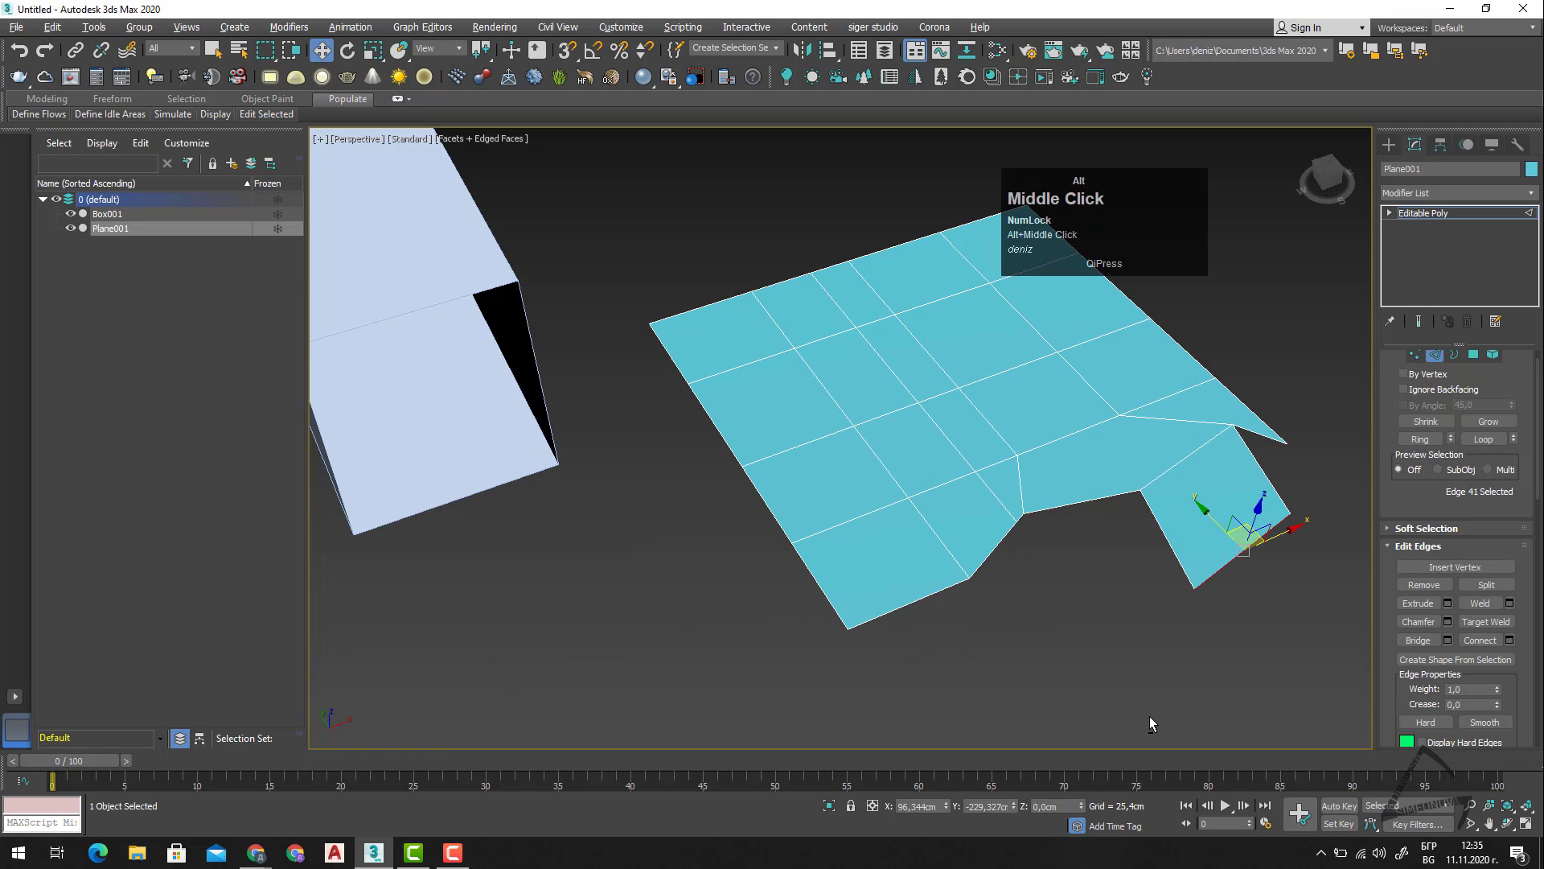
# Try a chamfer of 2,54 cm with 1 segment on the outer edge of the extruded flap, and discard it.
pyautogui.moveTo(1217, 648); pyautogui.dragTo(1074, 678, button='middle')
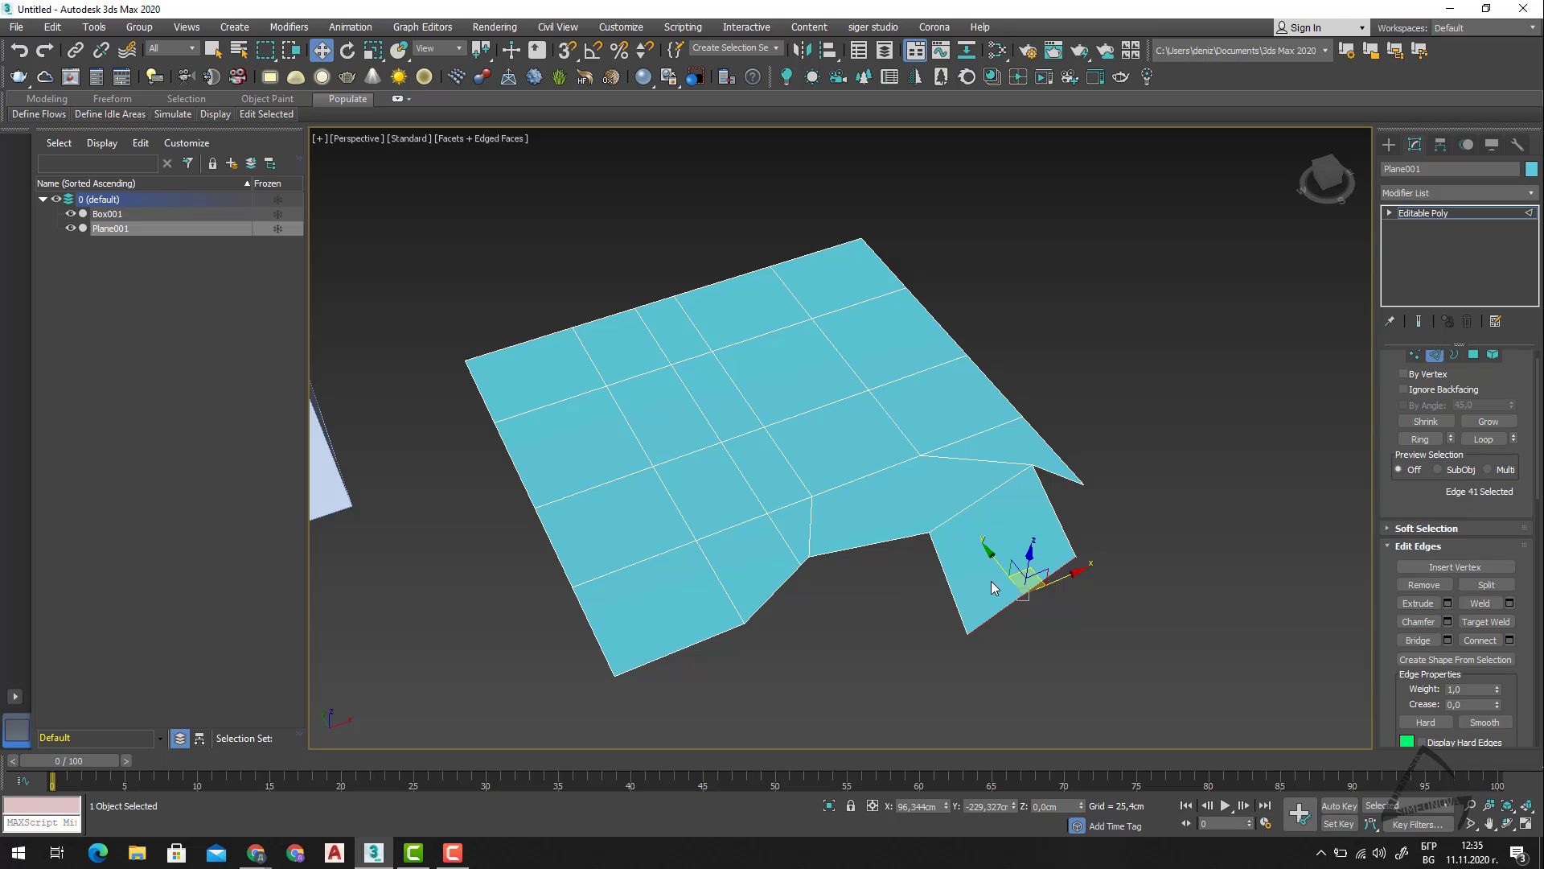
pyautogui.moveTo(1036, 515); pyautogui.dragTo(986, 531, button='middle')
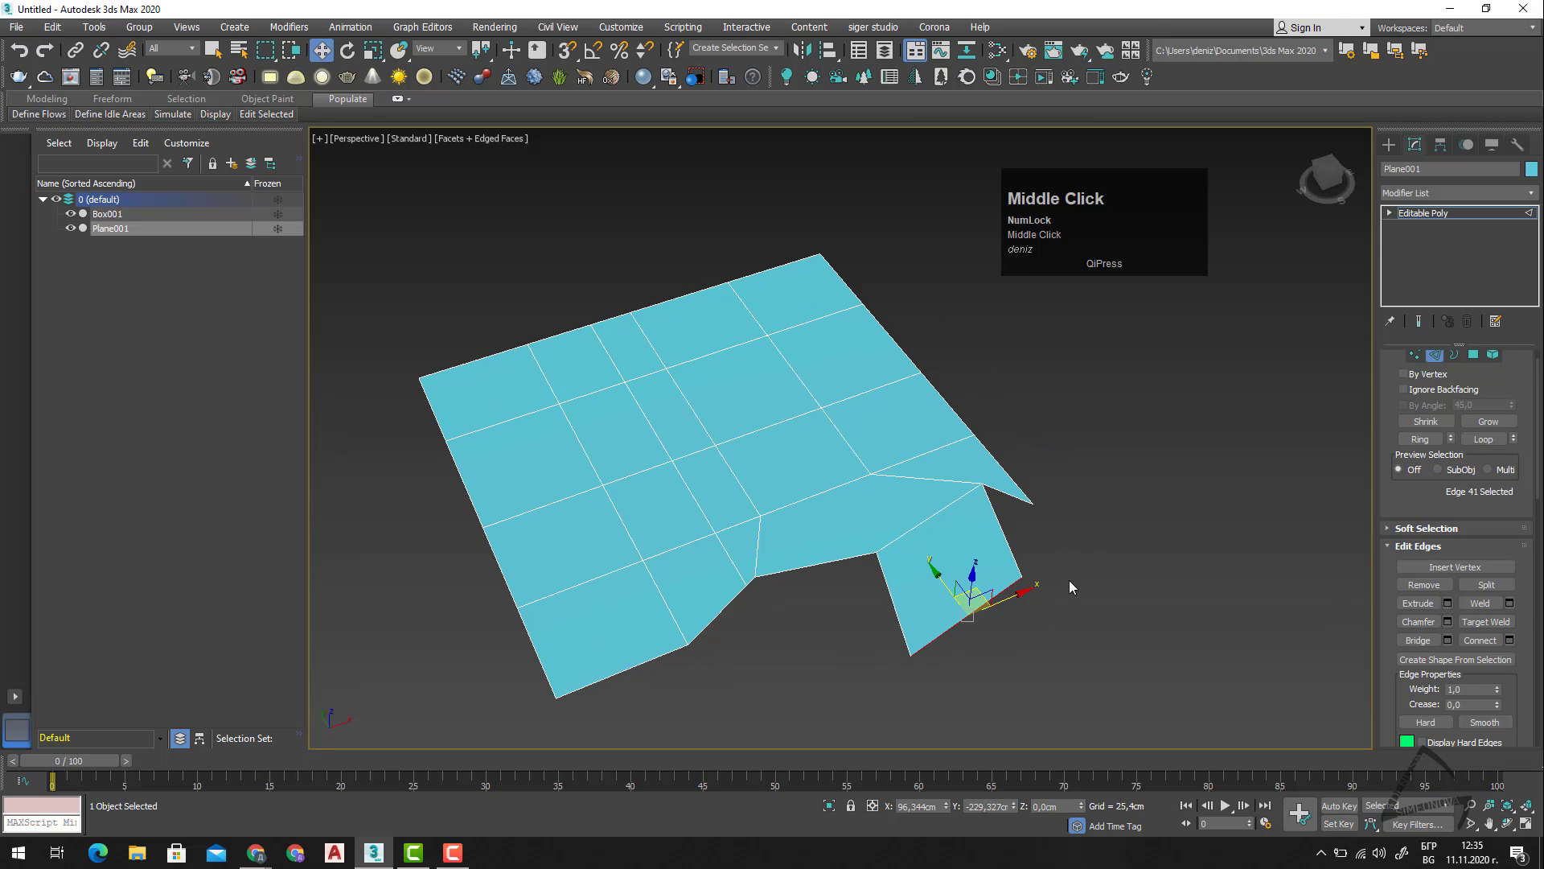
pyautogui.click(1447, 622)
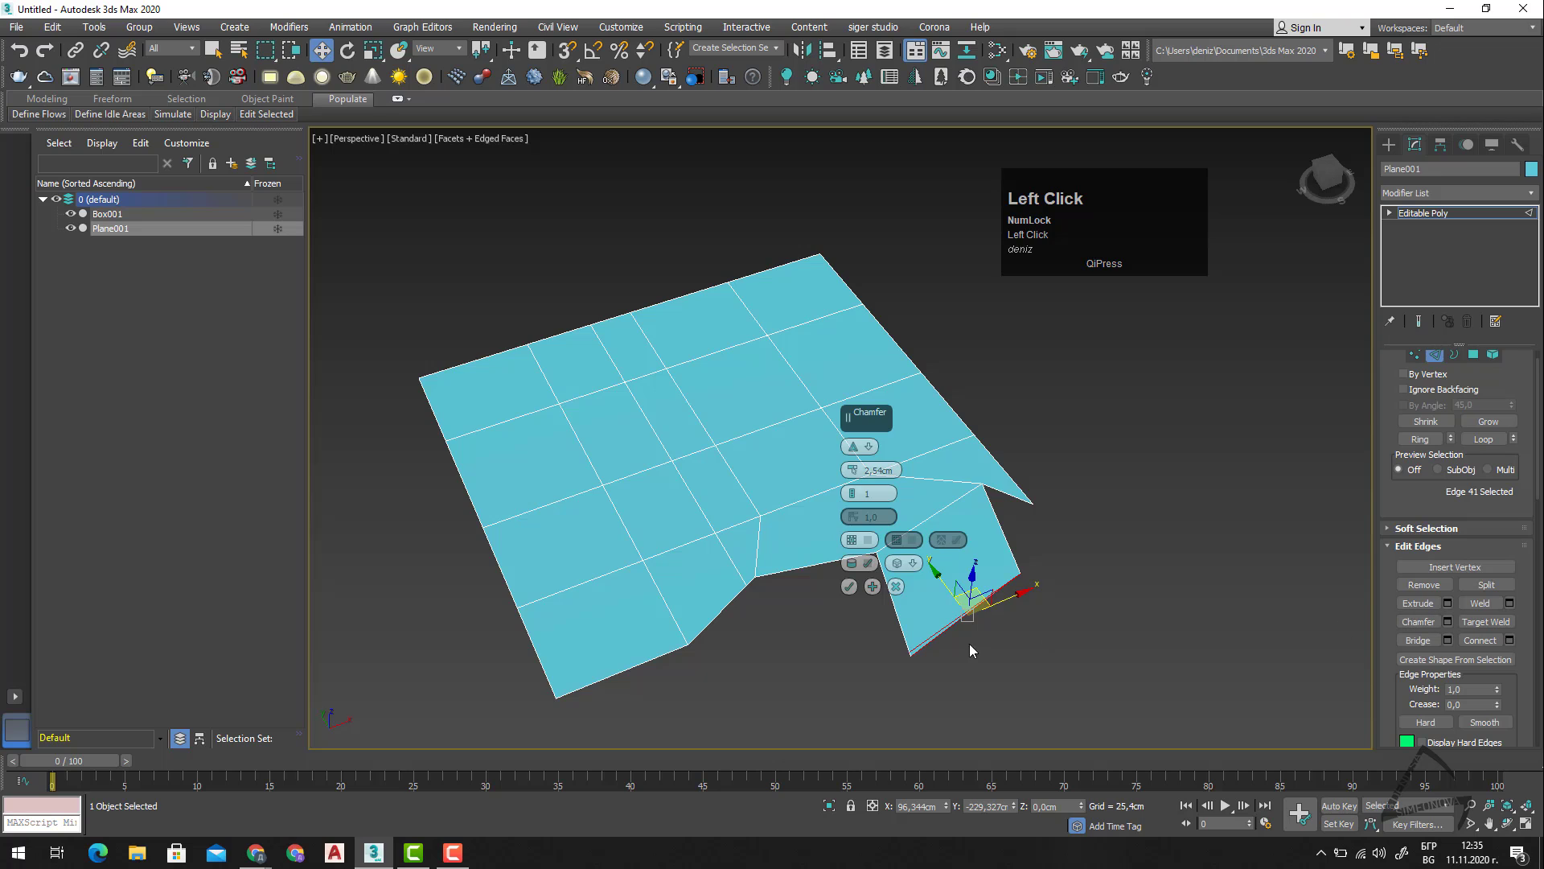
pyautogui.scroll(4, 953, 643)
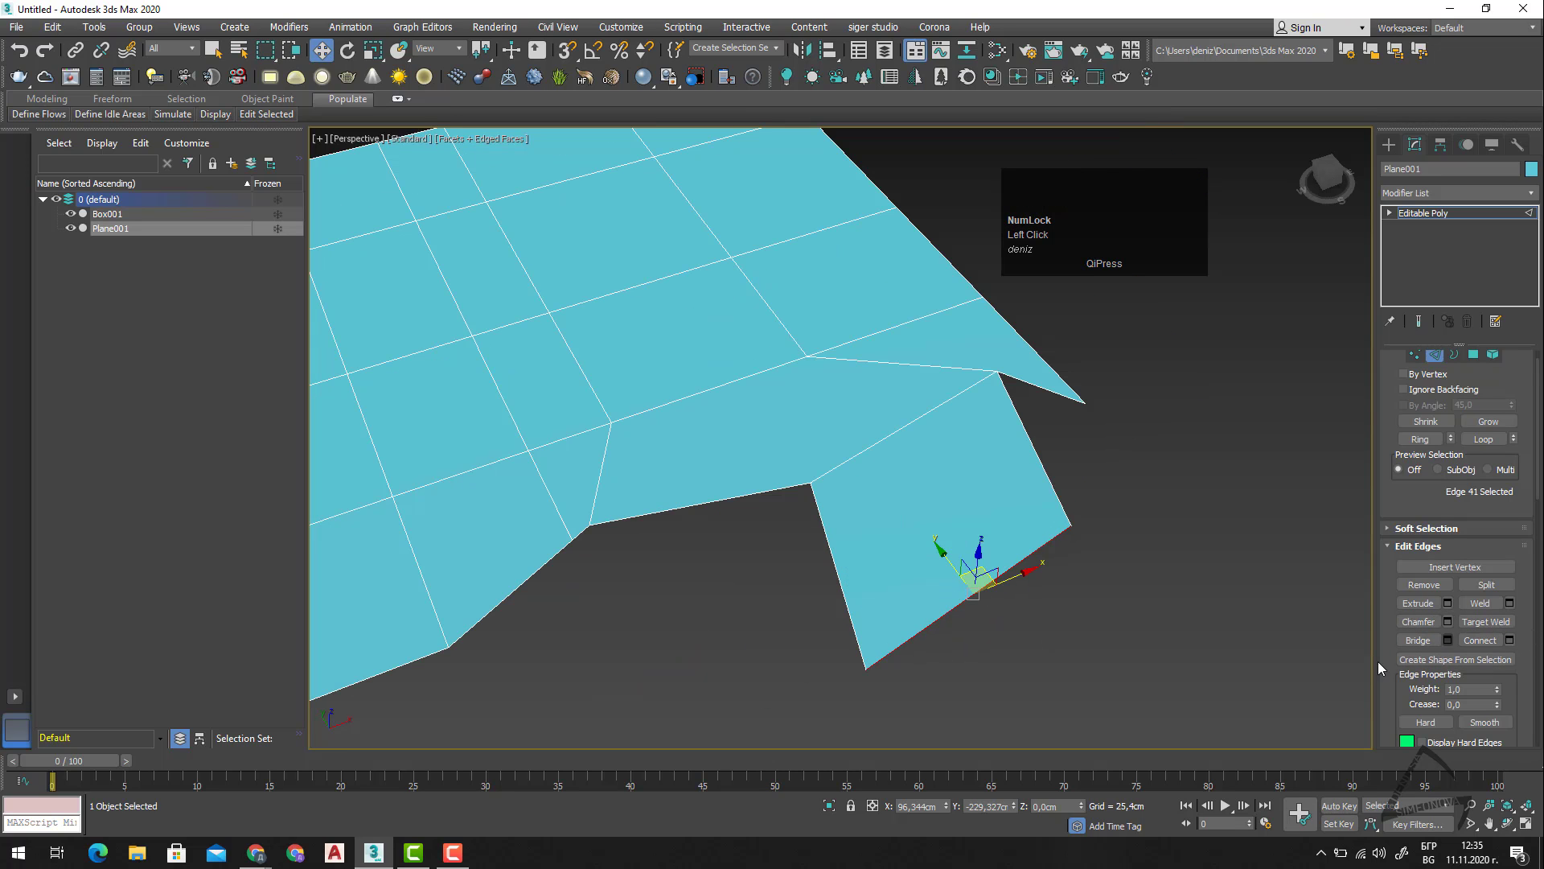
# Bridge the short border edge at the notch to the facing side edge of the extruded flap.
pyautogui.moveTo(821, 647); pyautogui.dragTo(918, 660, button='middle')
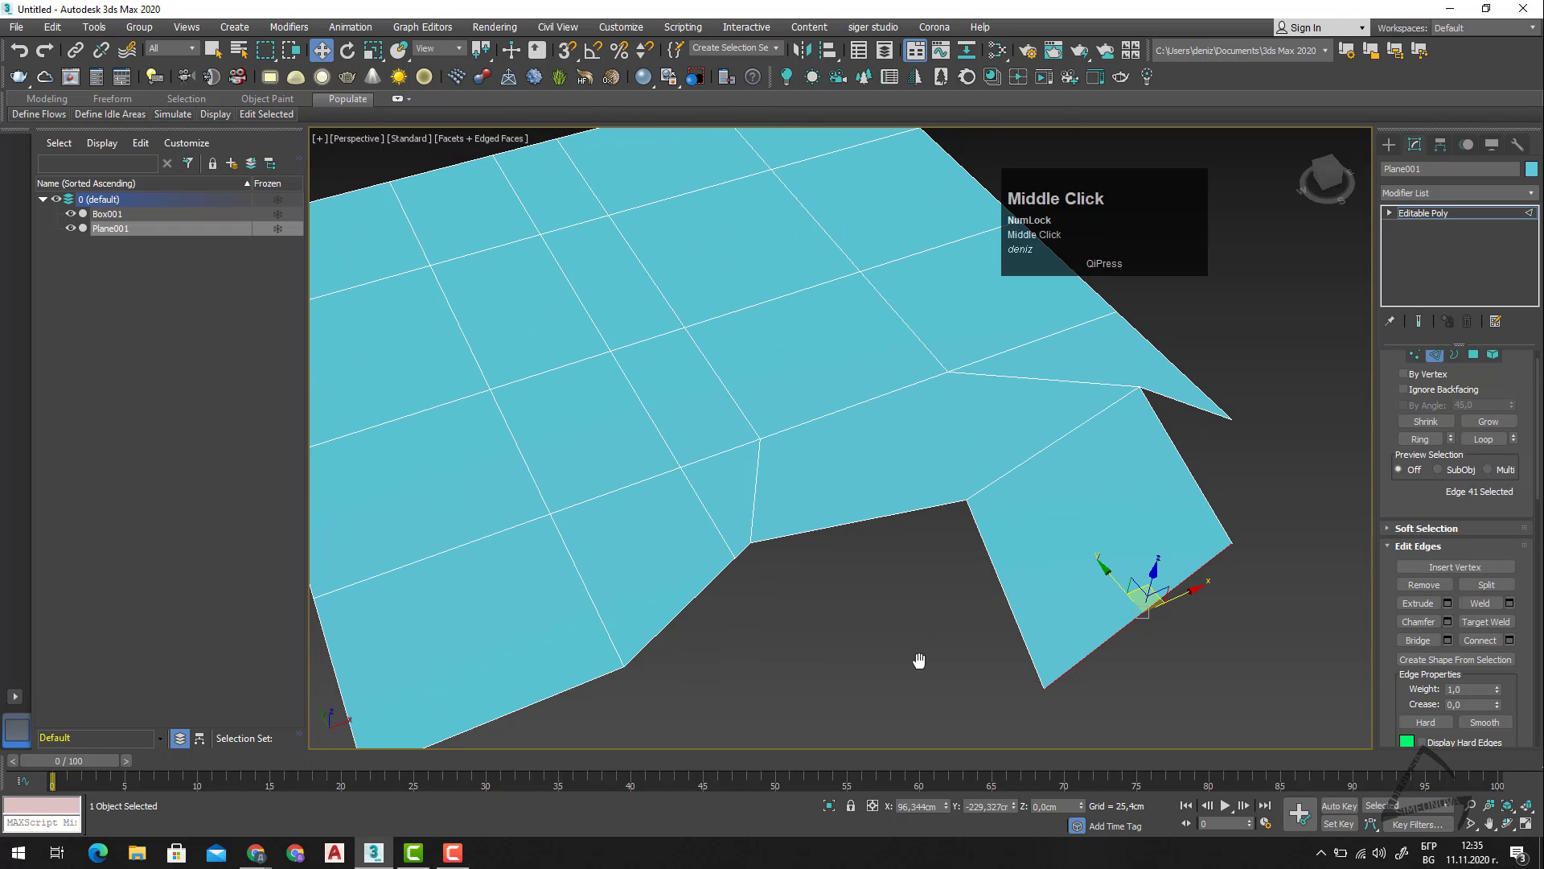
pyautogui.click(749, 554)
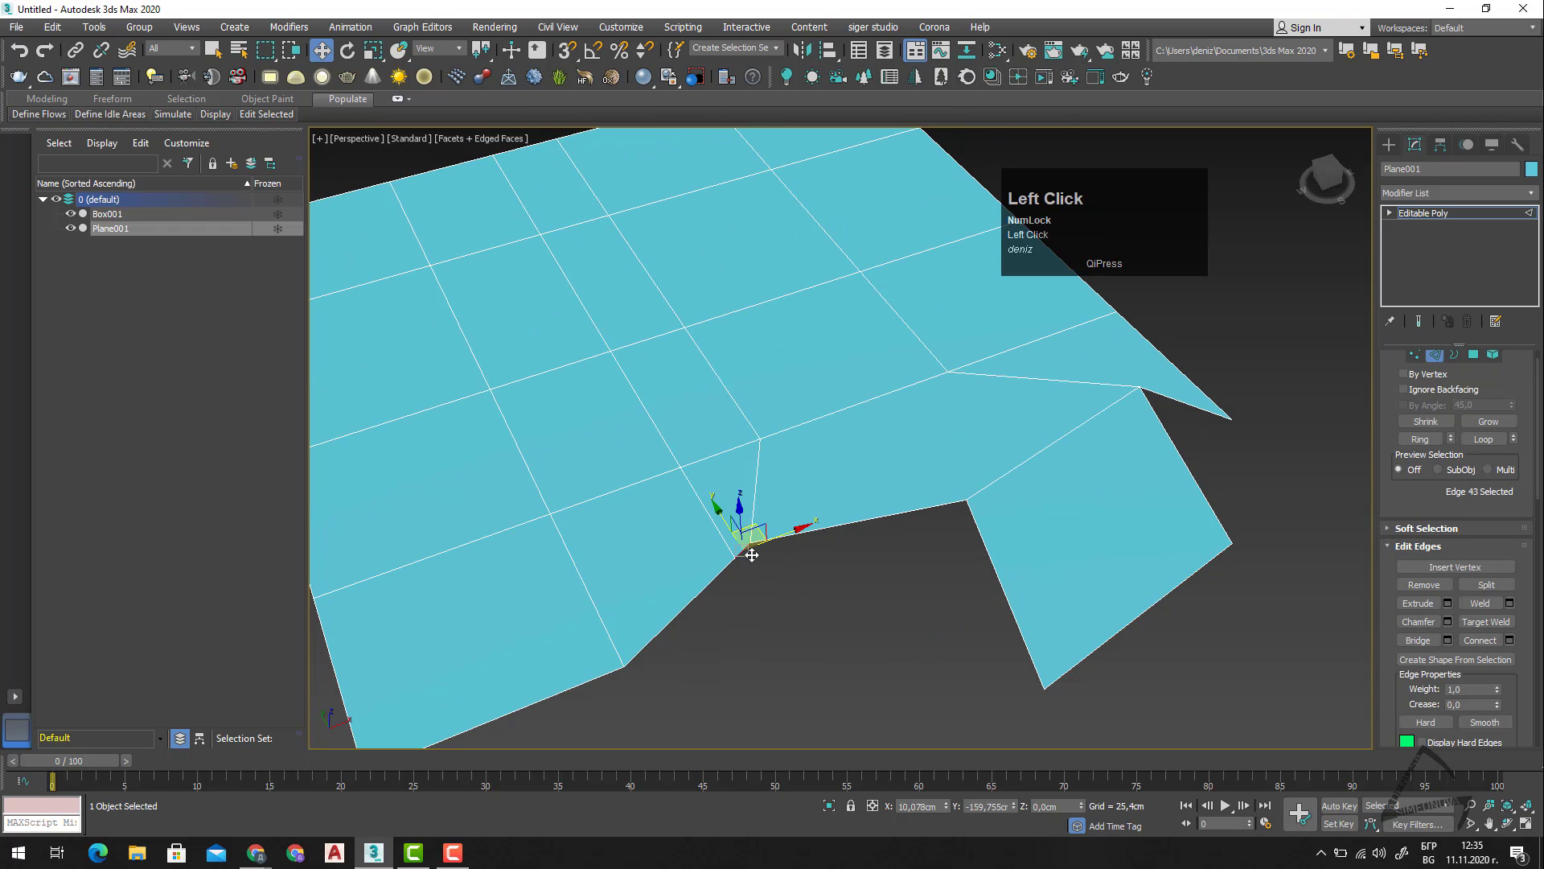
pyautogui.keyDown('shift'); pyautogui.click(1011, 618); pyautogui.keyUp('shift')
pyautogui.press('ctrl')
pyautogui.keyDown('ctrl'); pyautogui.click(1010, 609); pyautogui.keyUp('ctrl')
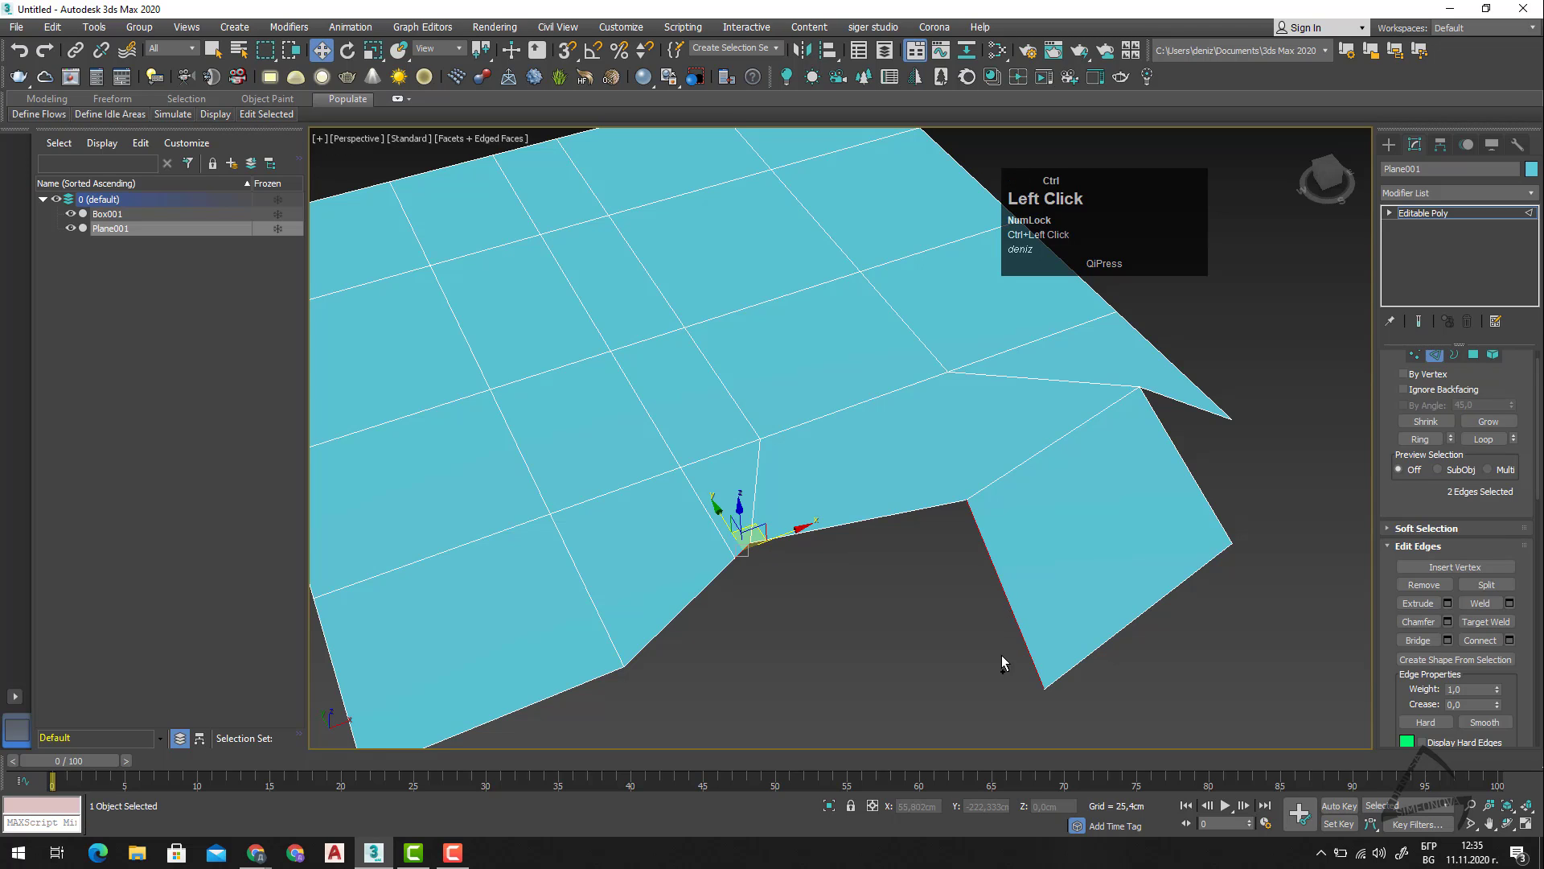
pyautogui.click(1422, 640)
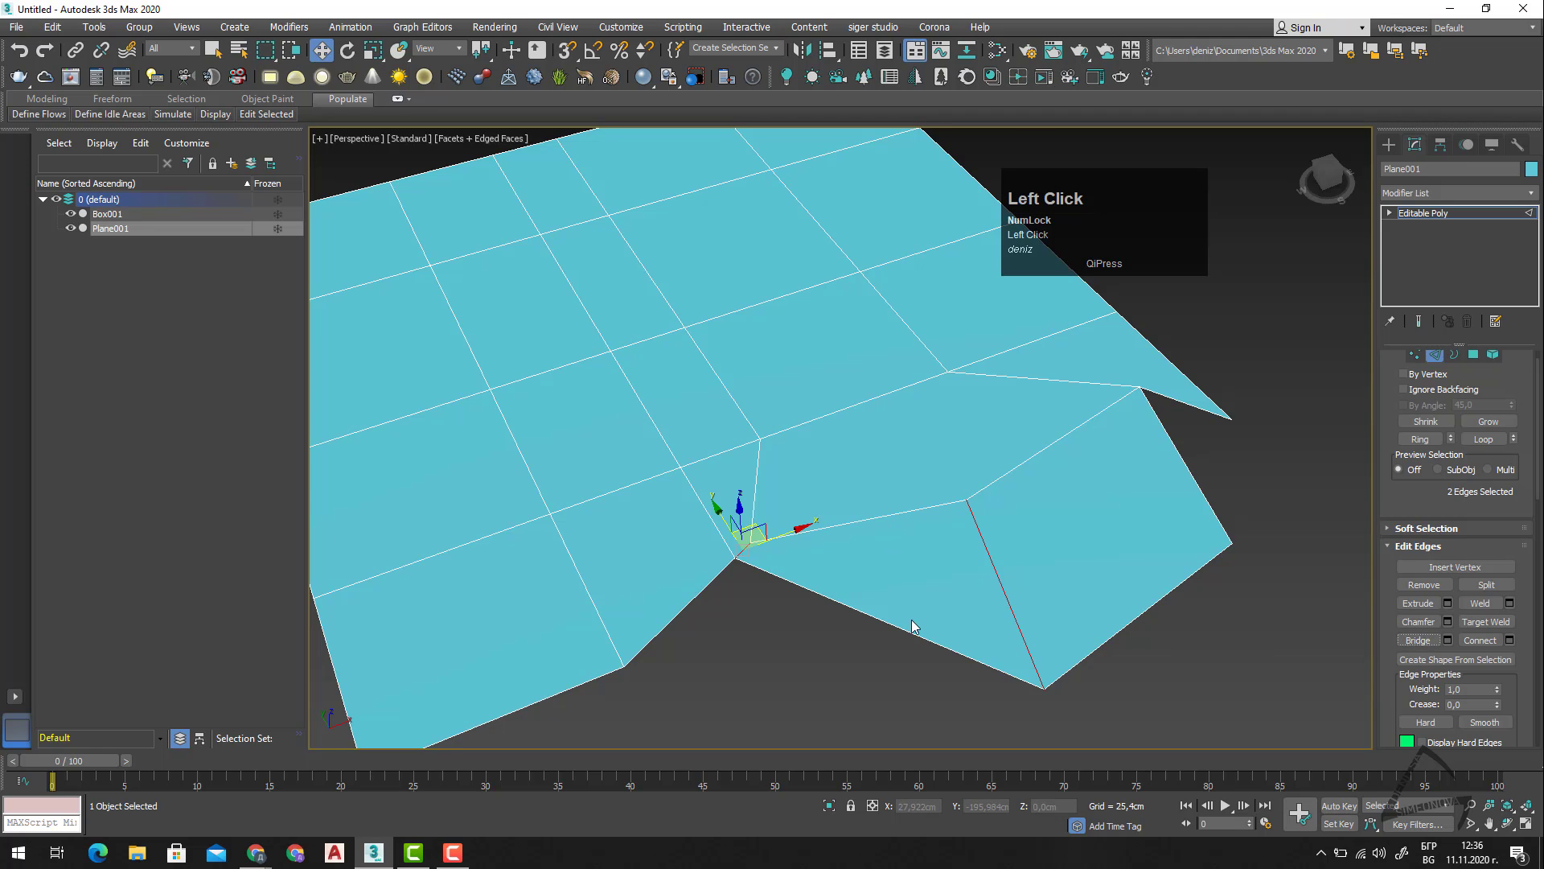
pyautogui.moveTo(1165, 538); pyautogui.dragTo(1196, 541, button='middle')
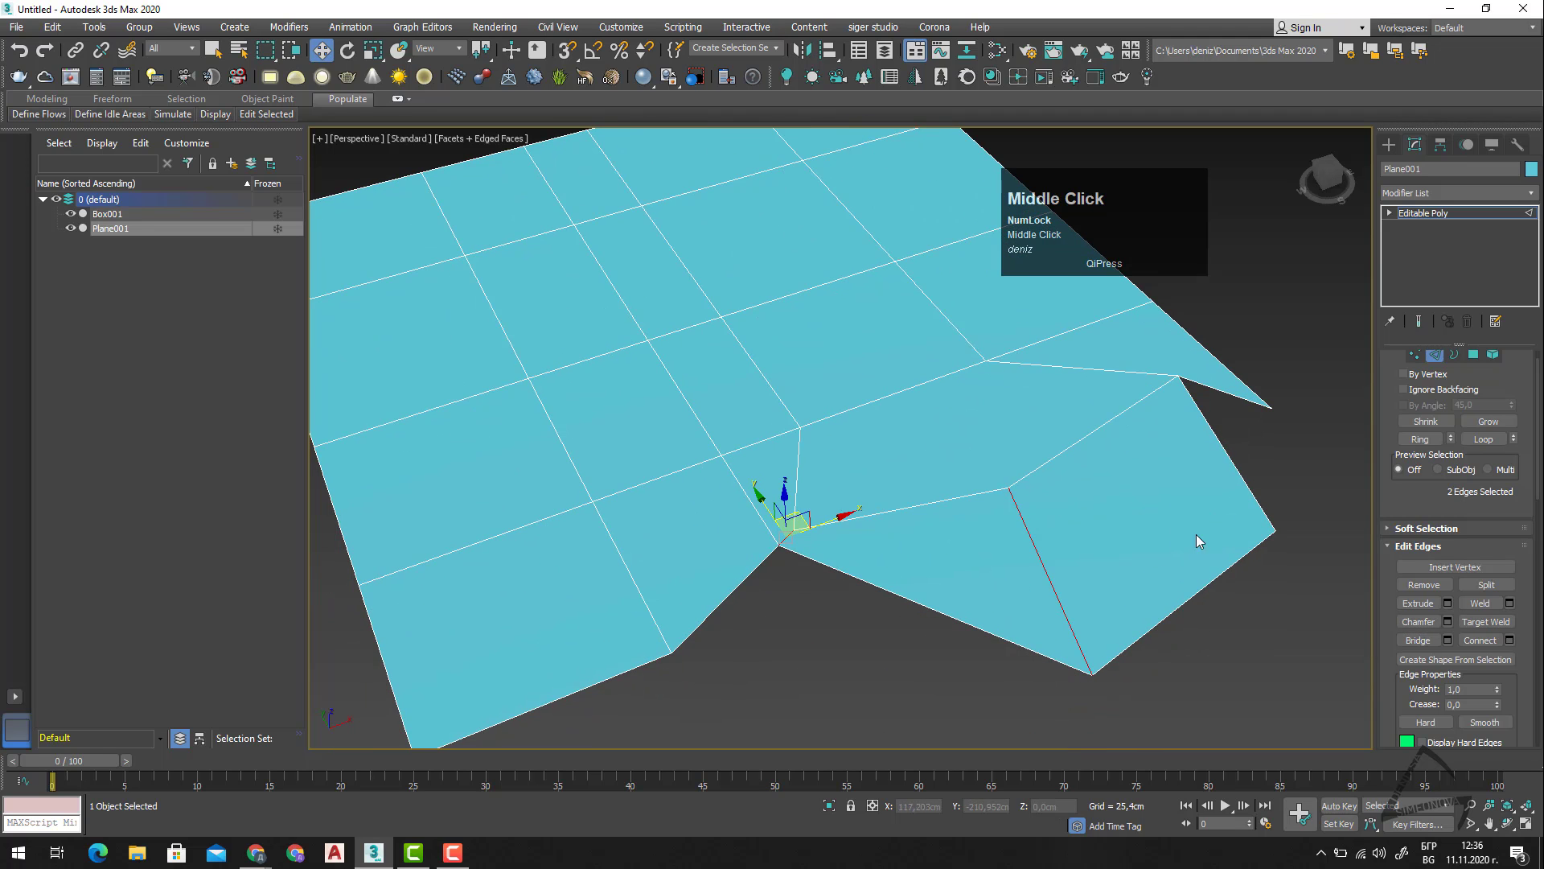
pyautogui.scroll(-2, 1036, 584)
pyautogui.moveTo(1022, 645); pyautogui.dragTo(917, 643, button='middle')
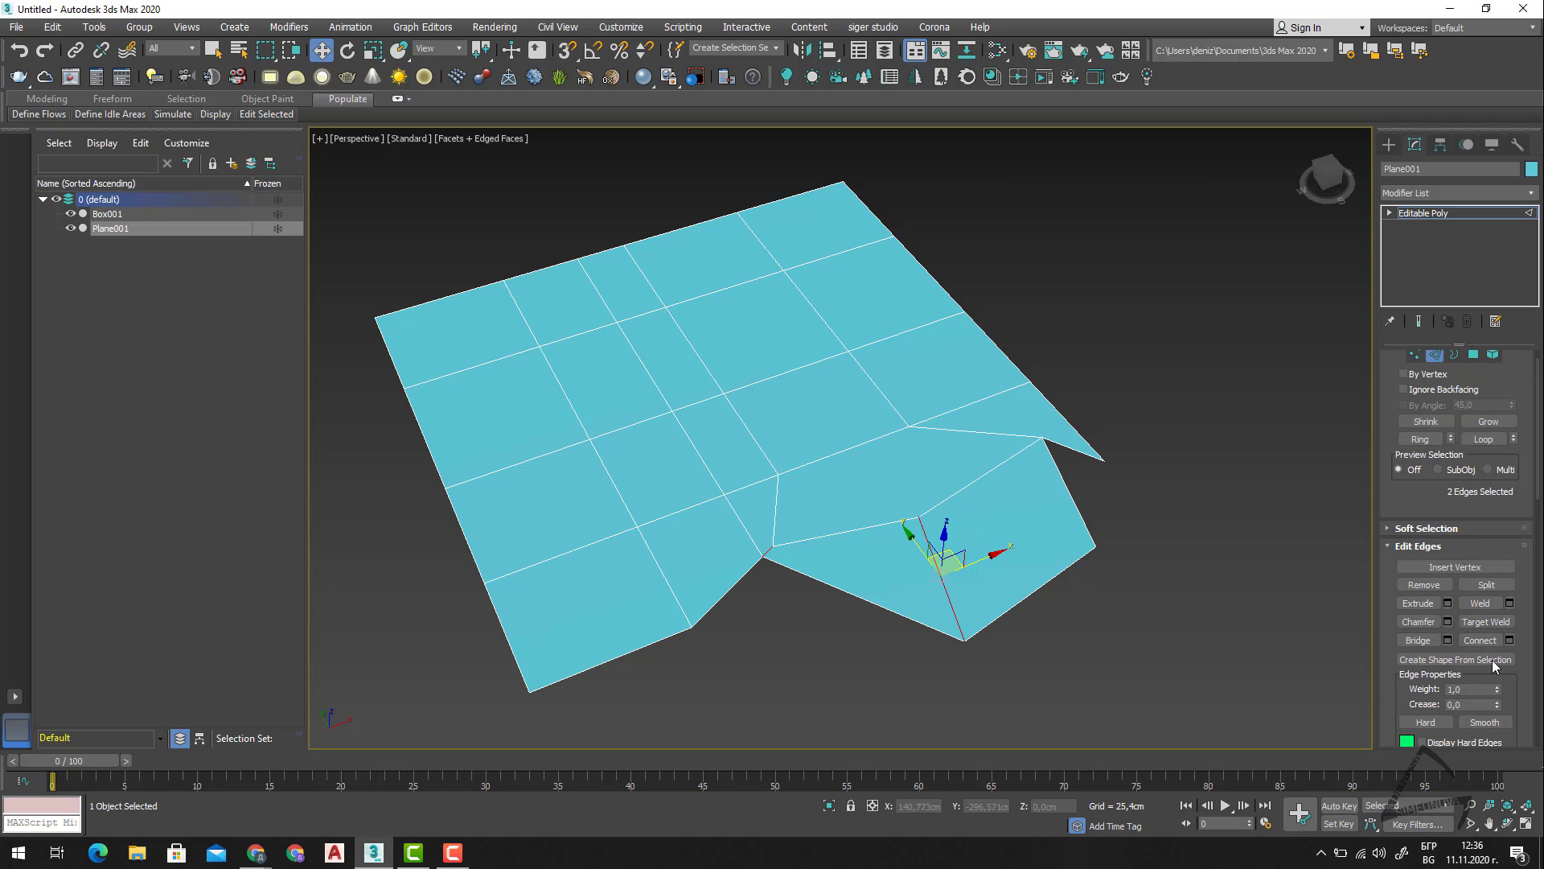
# Clear the edge selection and select the outer border edge of the bridged face.
pyautogui.click(942, 646)
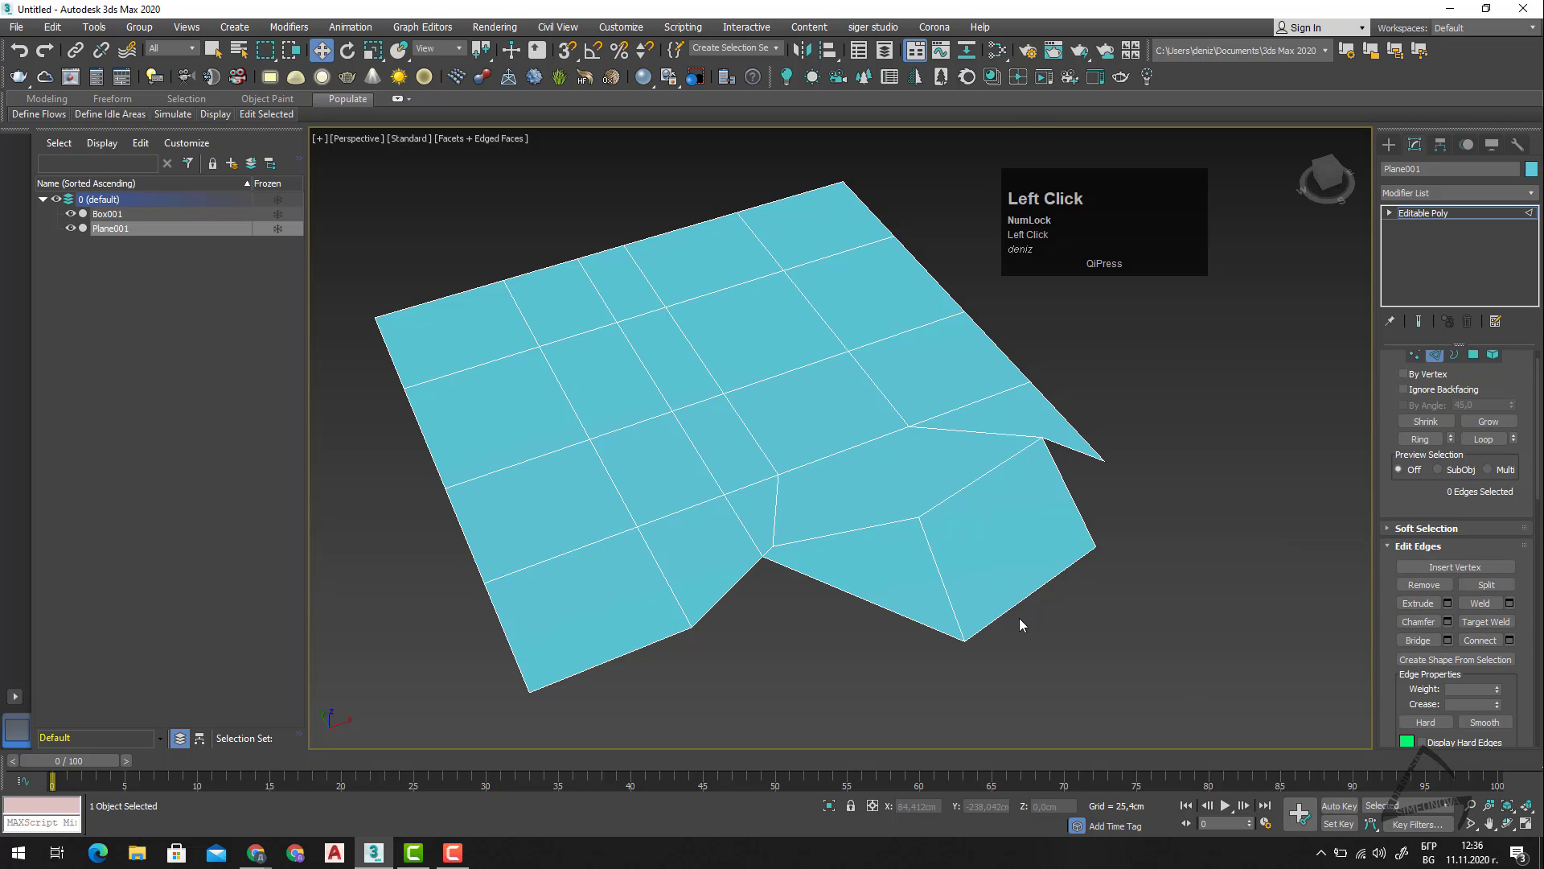
pyautogui.click(883, 609)
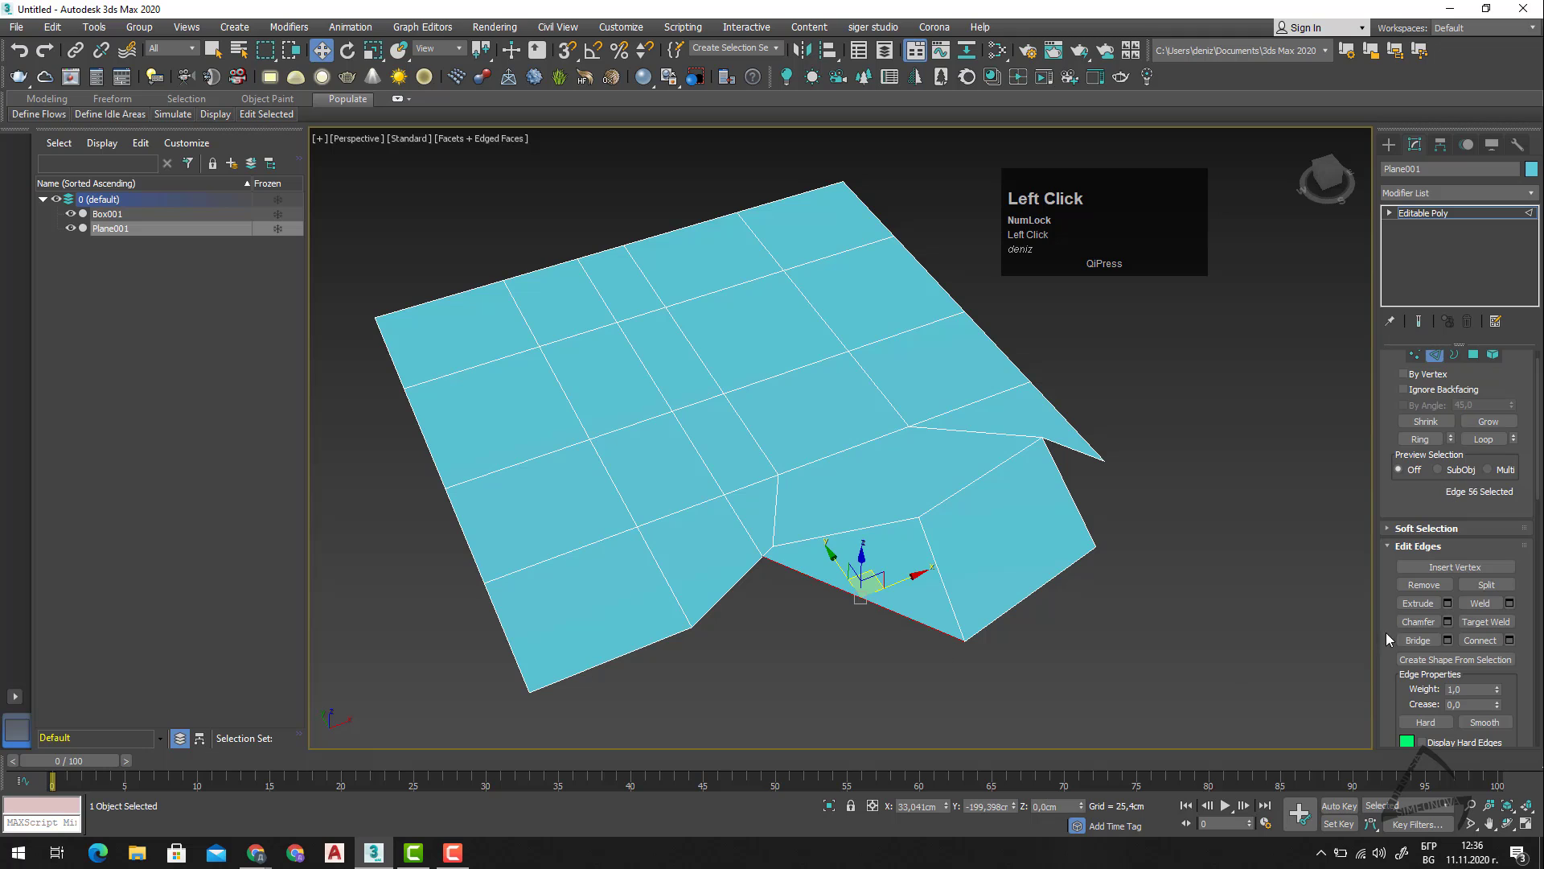
pyautogui.click(1485, 641)
pyautogui.click(728, 592)
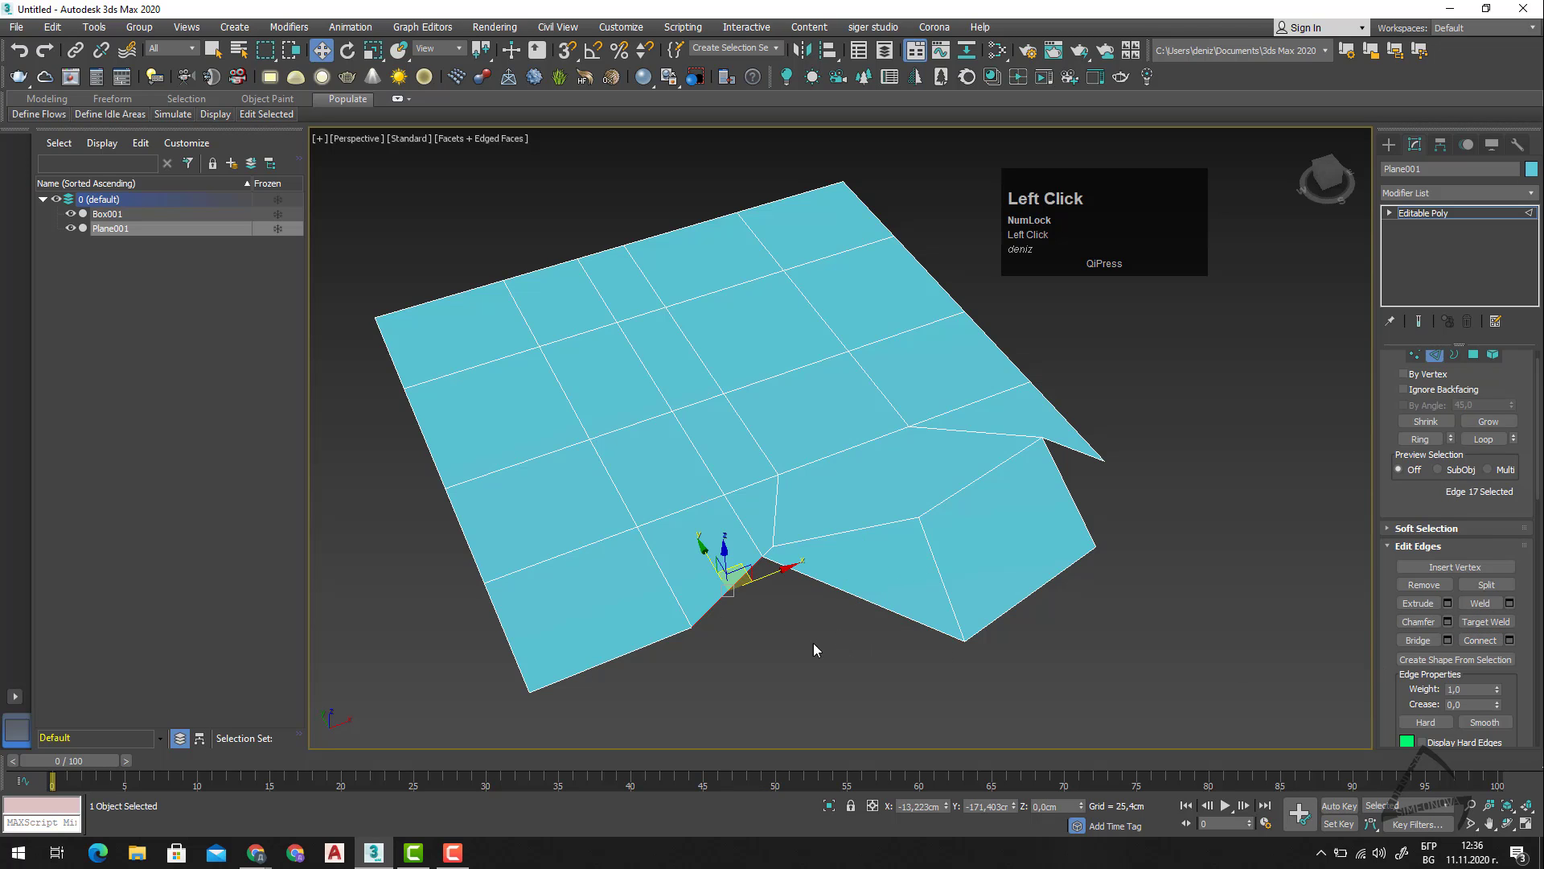
pyautogui.click(854, 594)
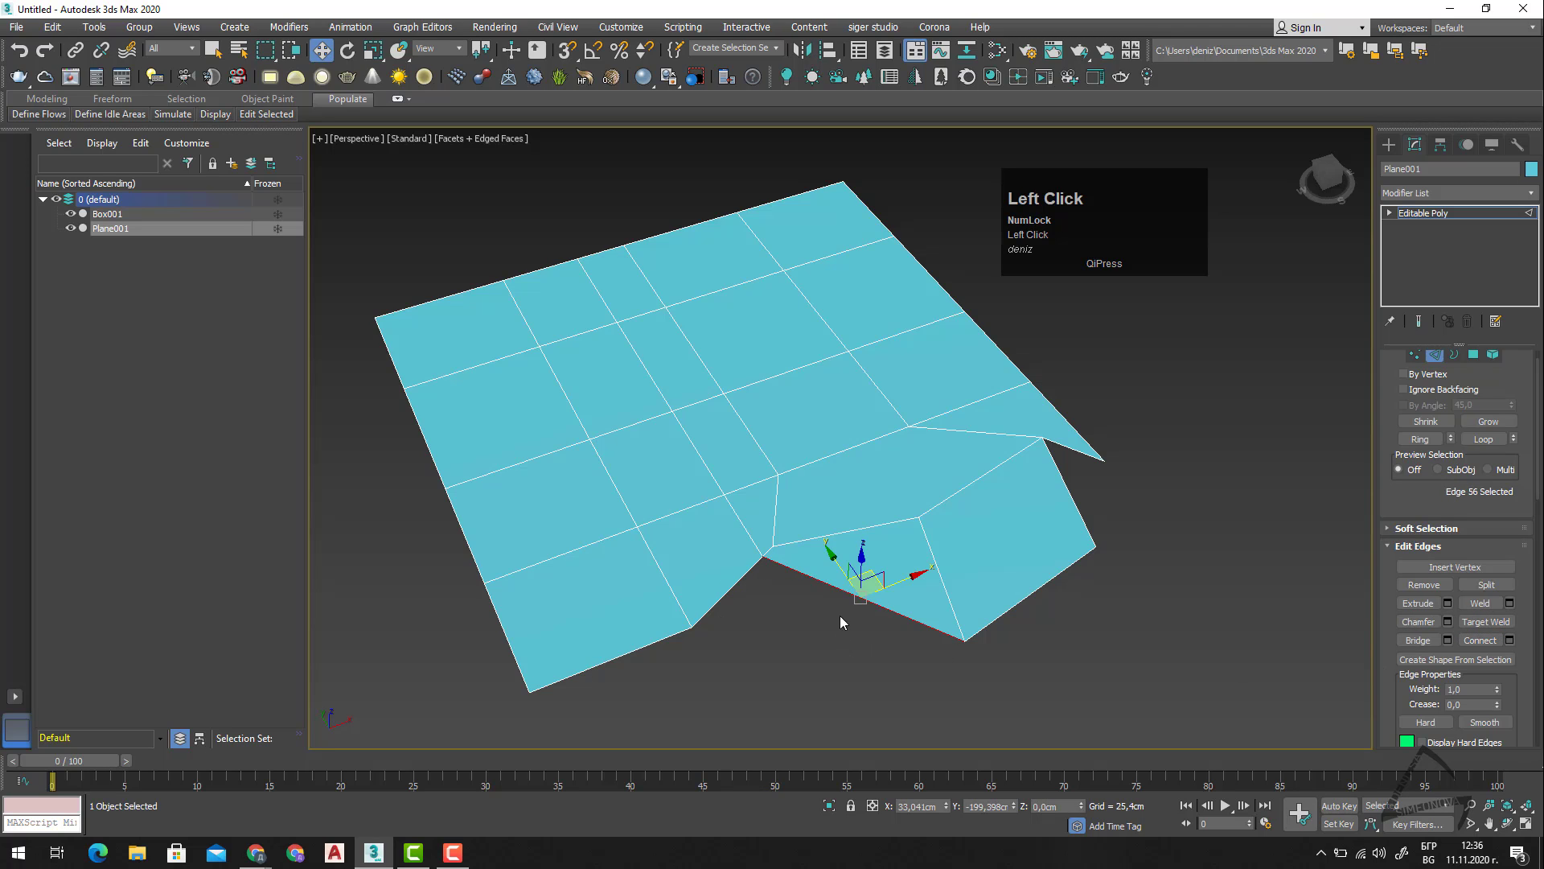
pyautogui.rightClick(1142, 636)
pyautogui.click(1294, 585)
# Set the Edge constraint, slide the selected edge to about X 16 cm and Y -191,2 cm, and reset the constraint to None.
pyautogui.scroll(-2, 1478, 673)
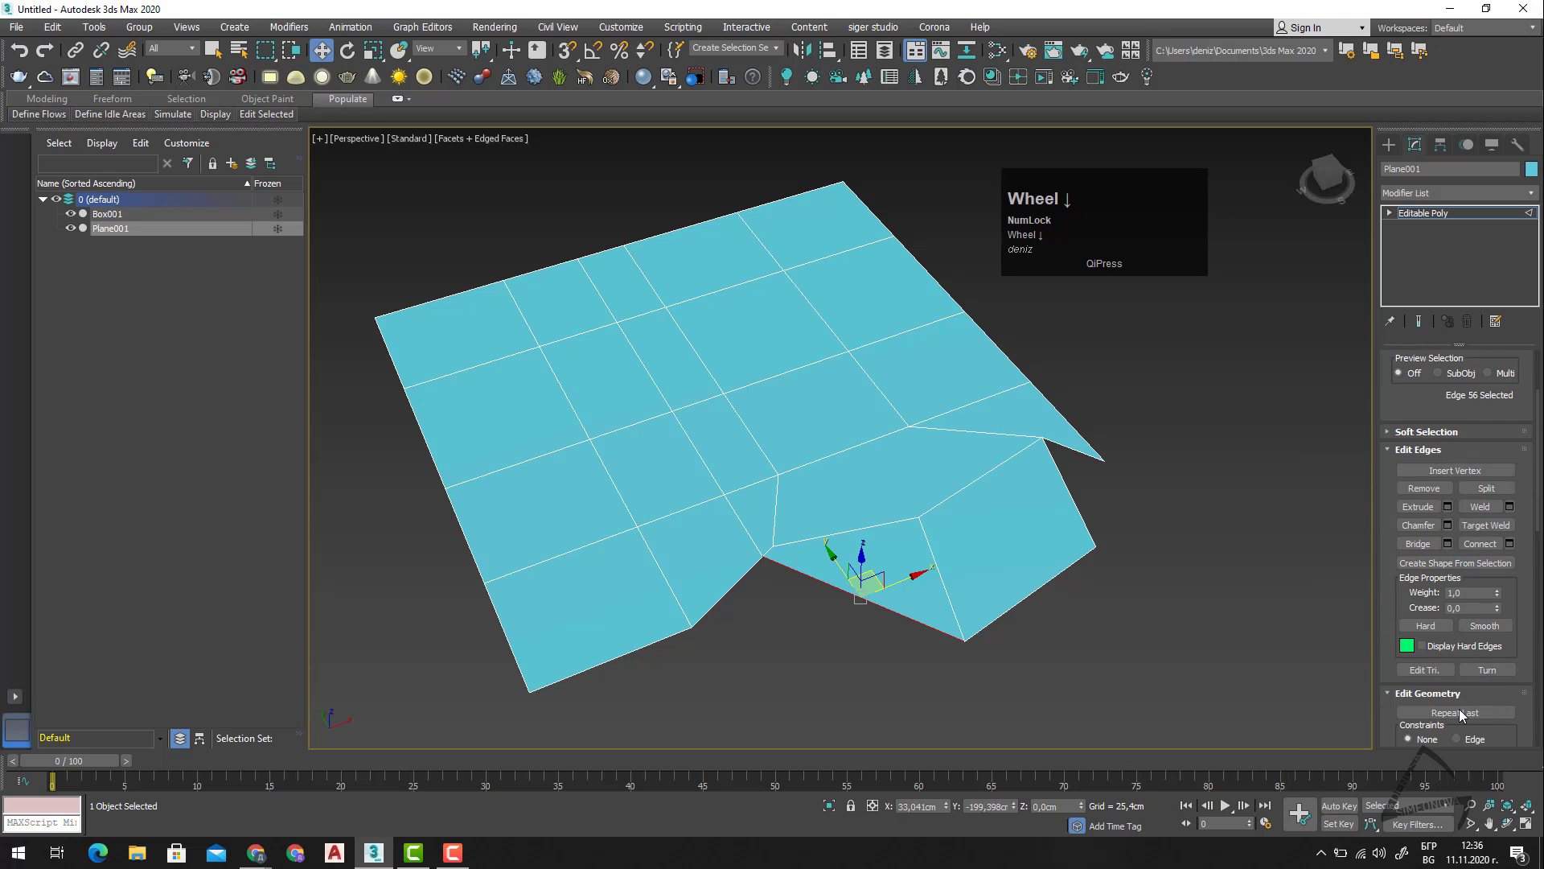
pyautogui.scroll(-1, 1423, 691)
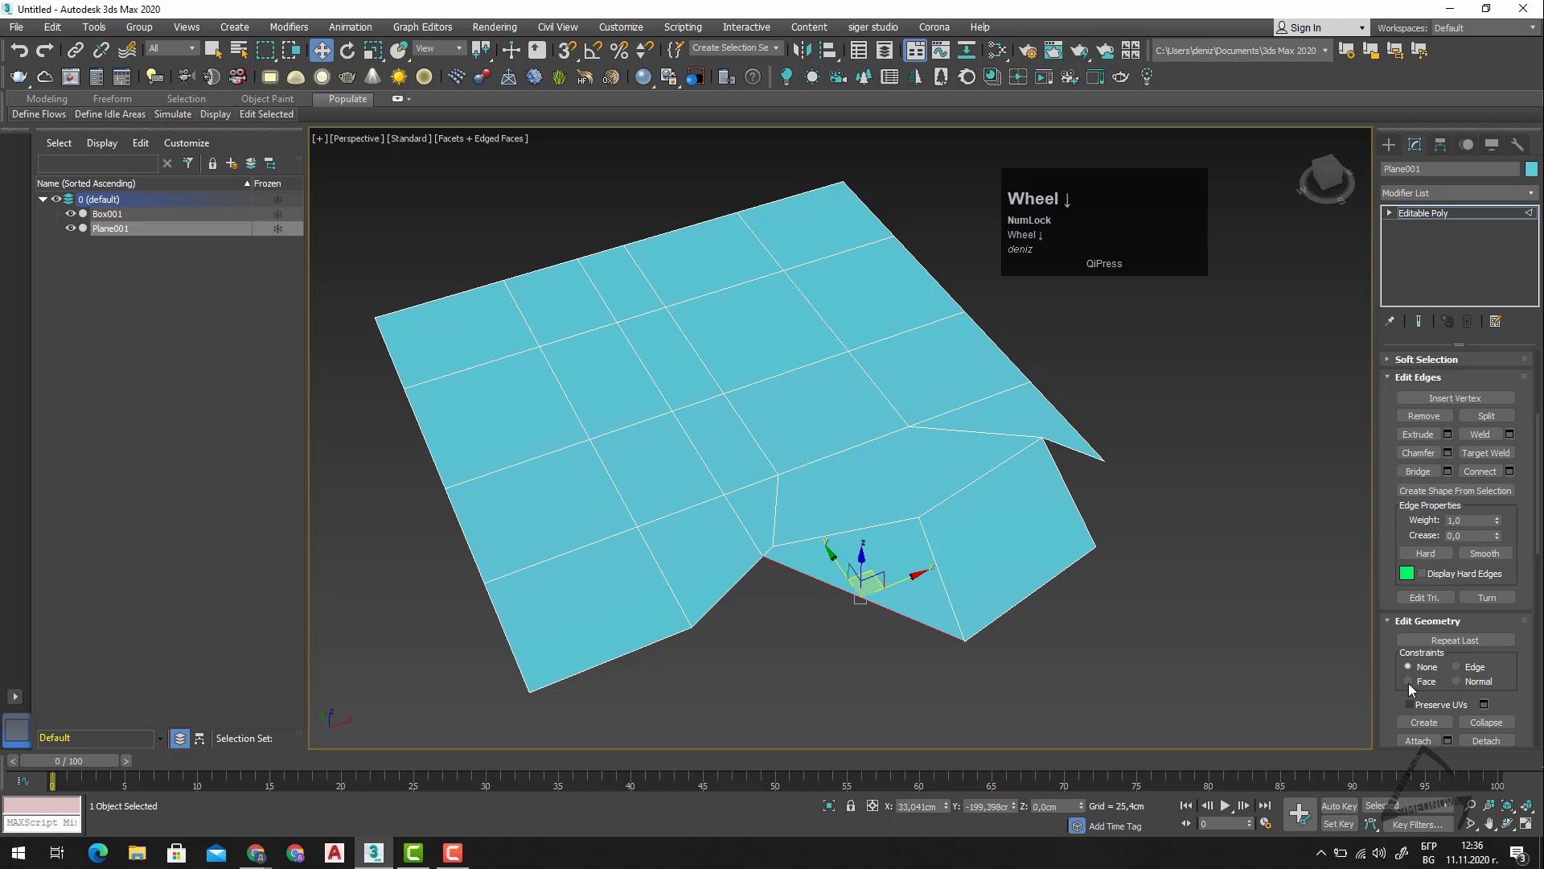
pyautogui.click(1479, 666)
pyautogui.moveTo(871, 585); pyautogui.dragTo(814, 594)
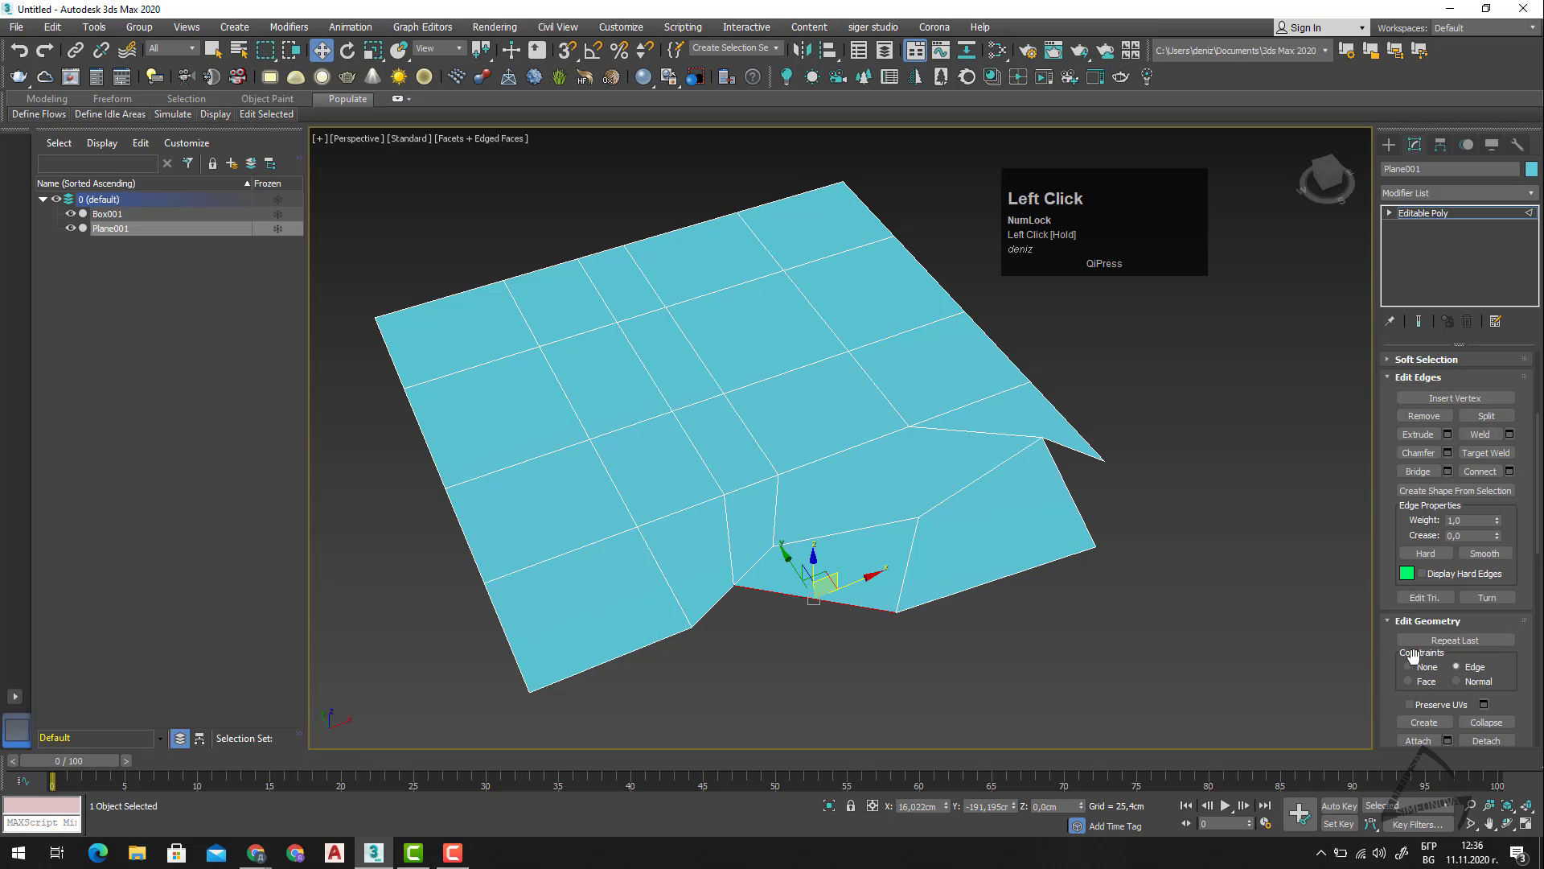
pyautogui.scroll(-5, 1436, 674)
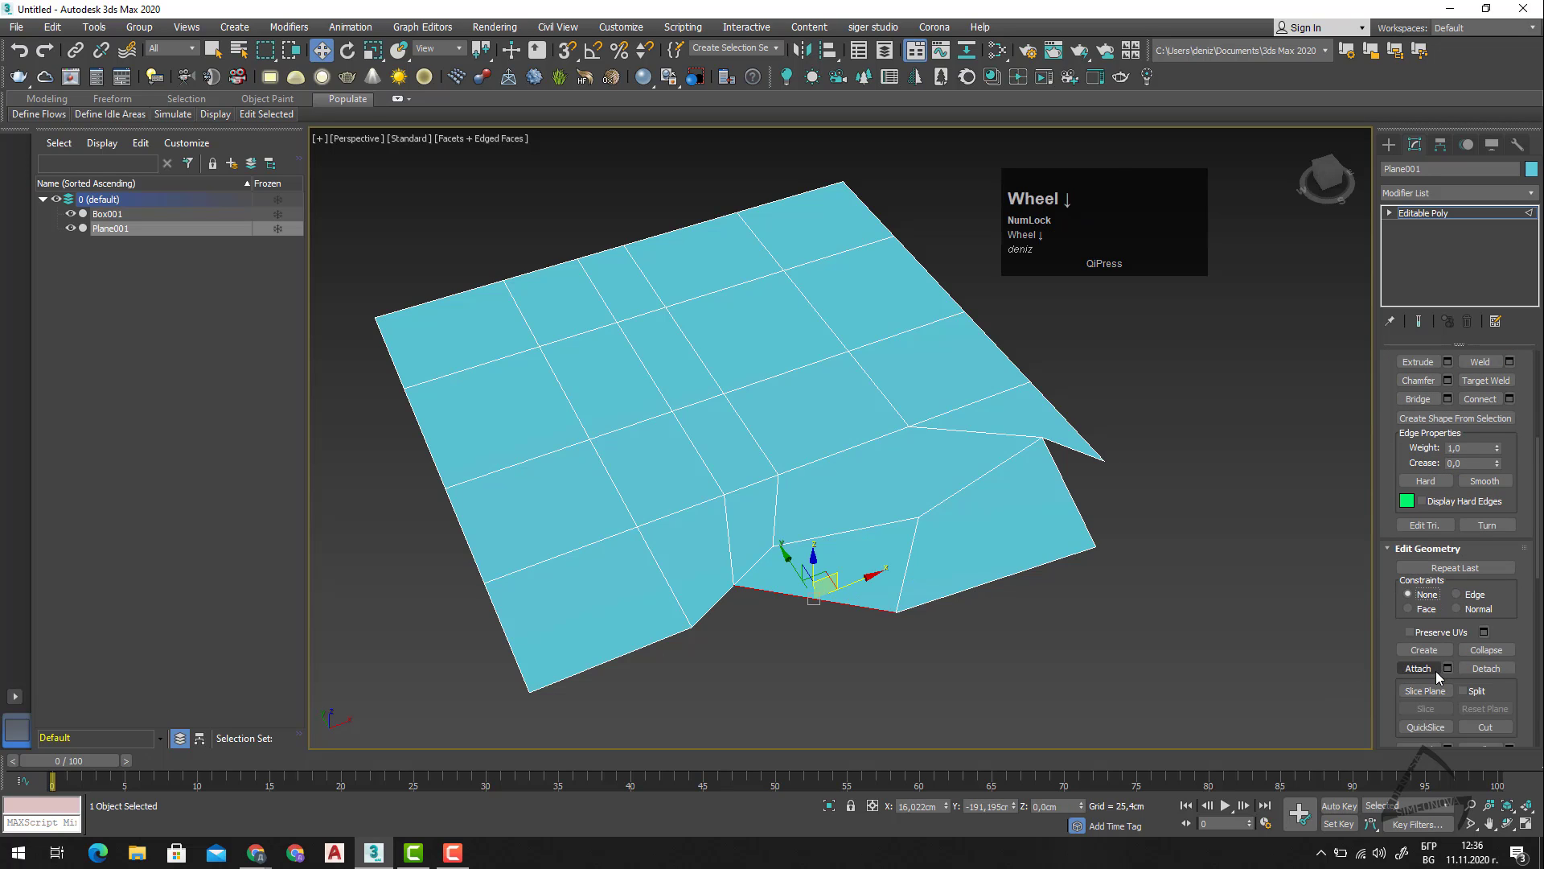
pyautogui.click(1423, 601)
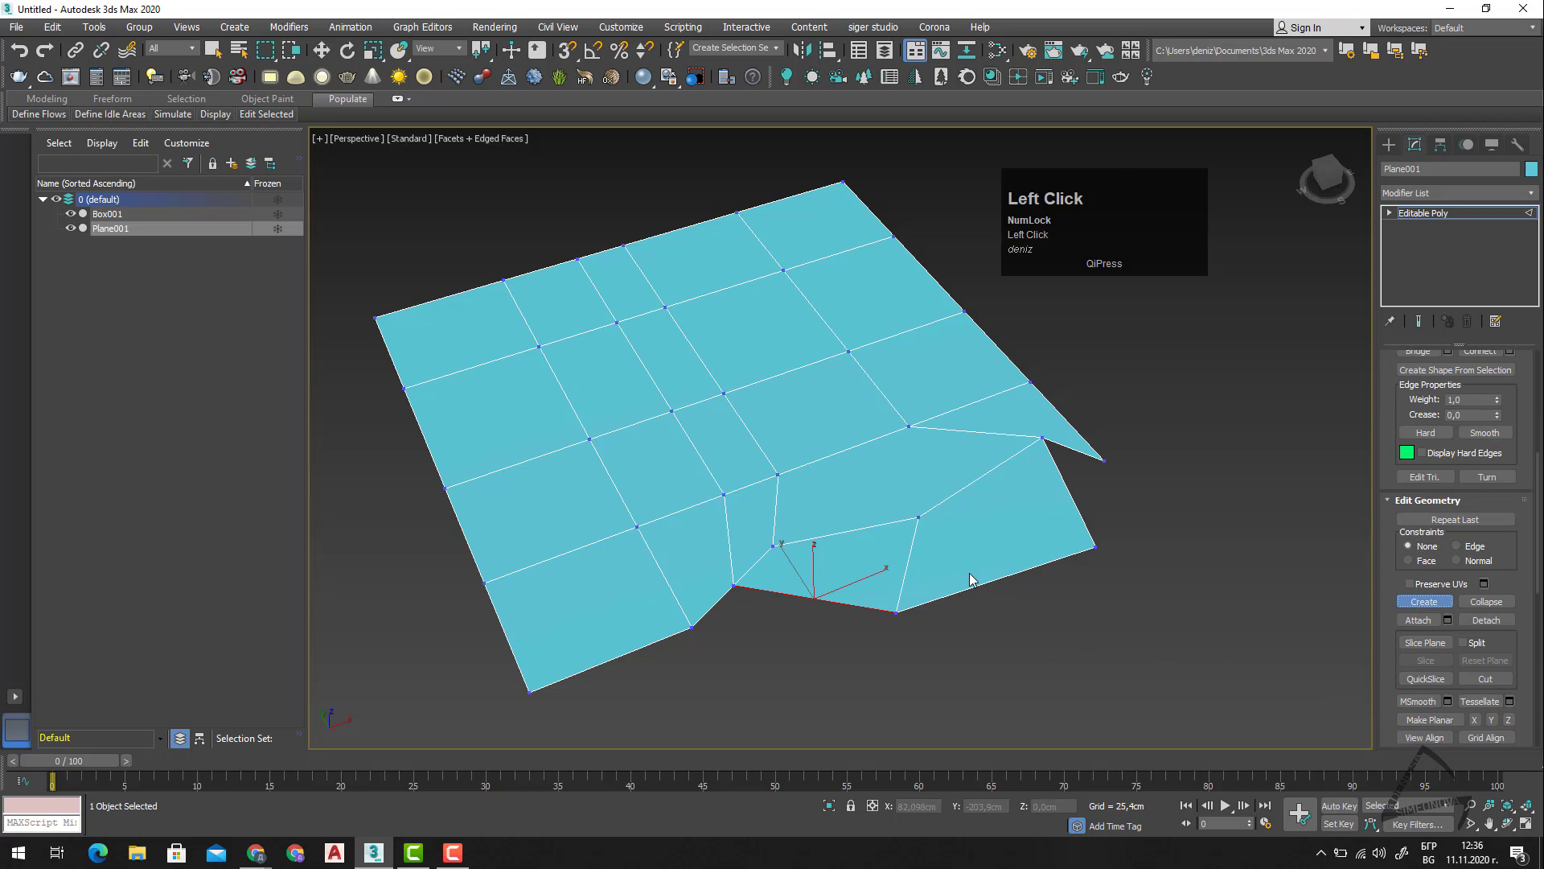
pyautogui.click(1422, 602)
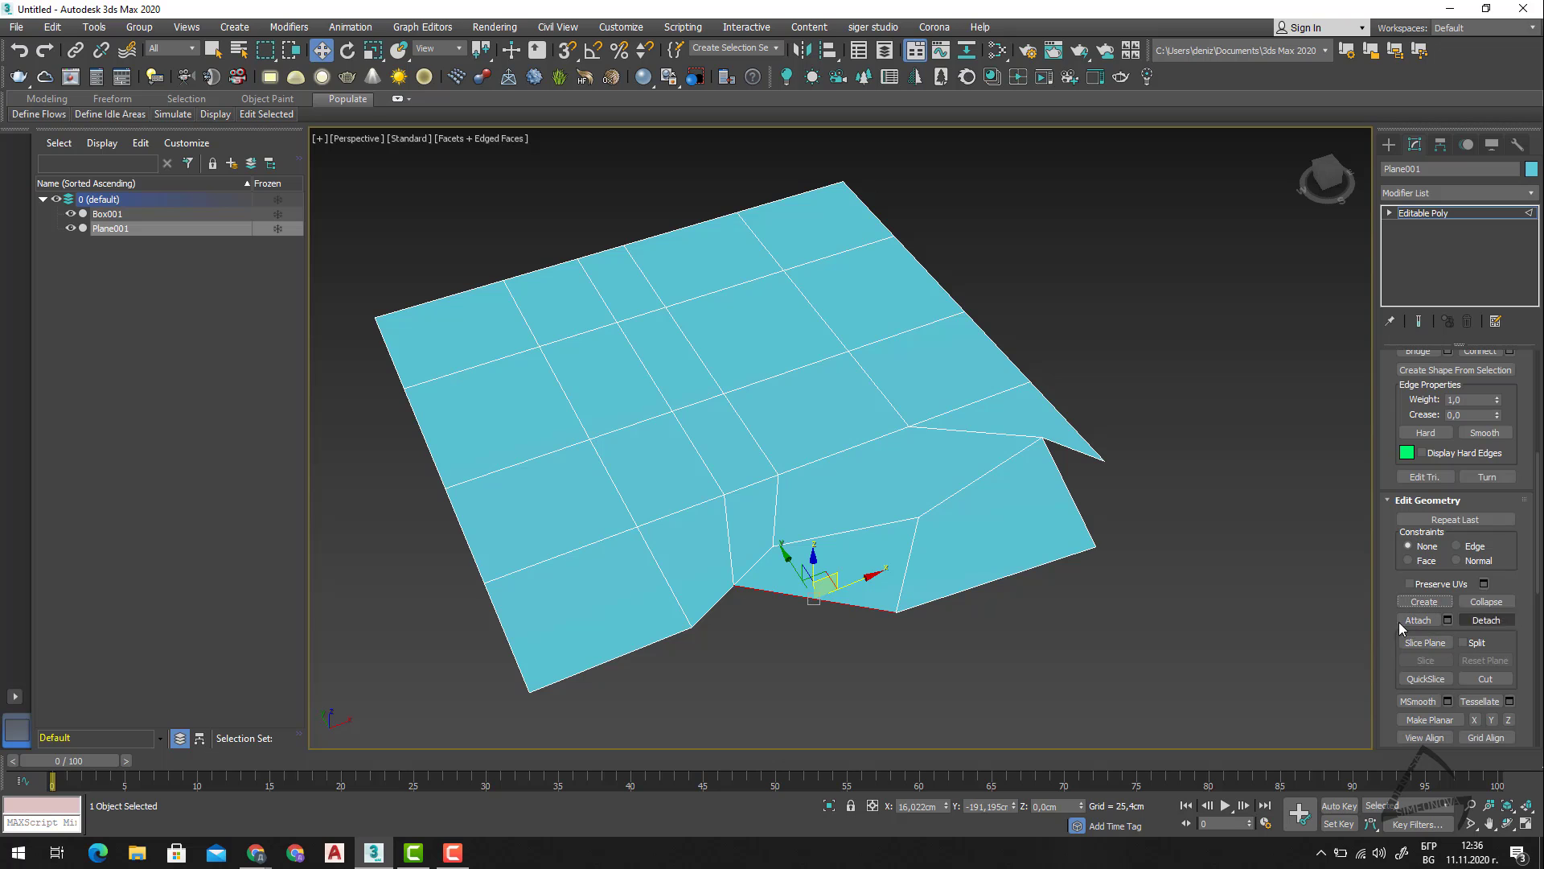
# Activate the Slice Plane on the plane mesh and rotate it 90 degrees about the Y axis.
pyautogui.click(1418, 644)
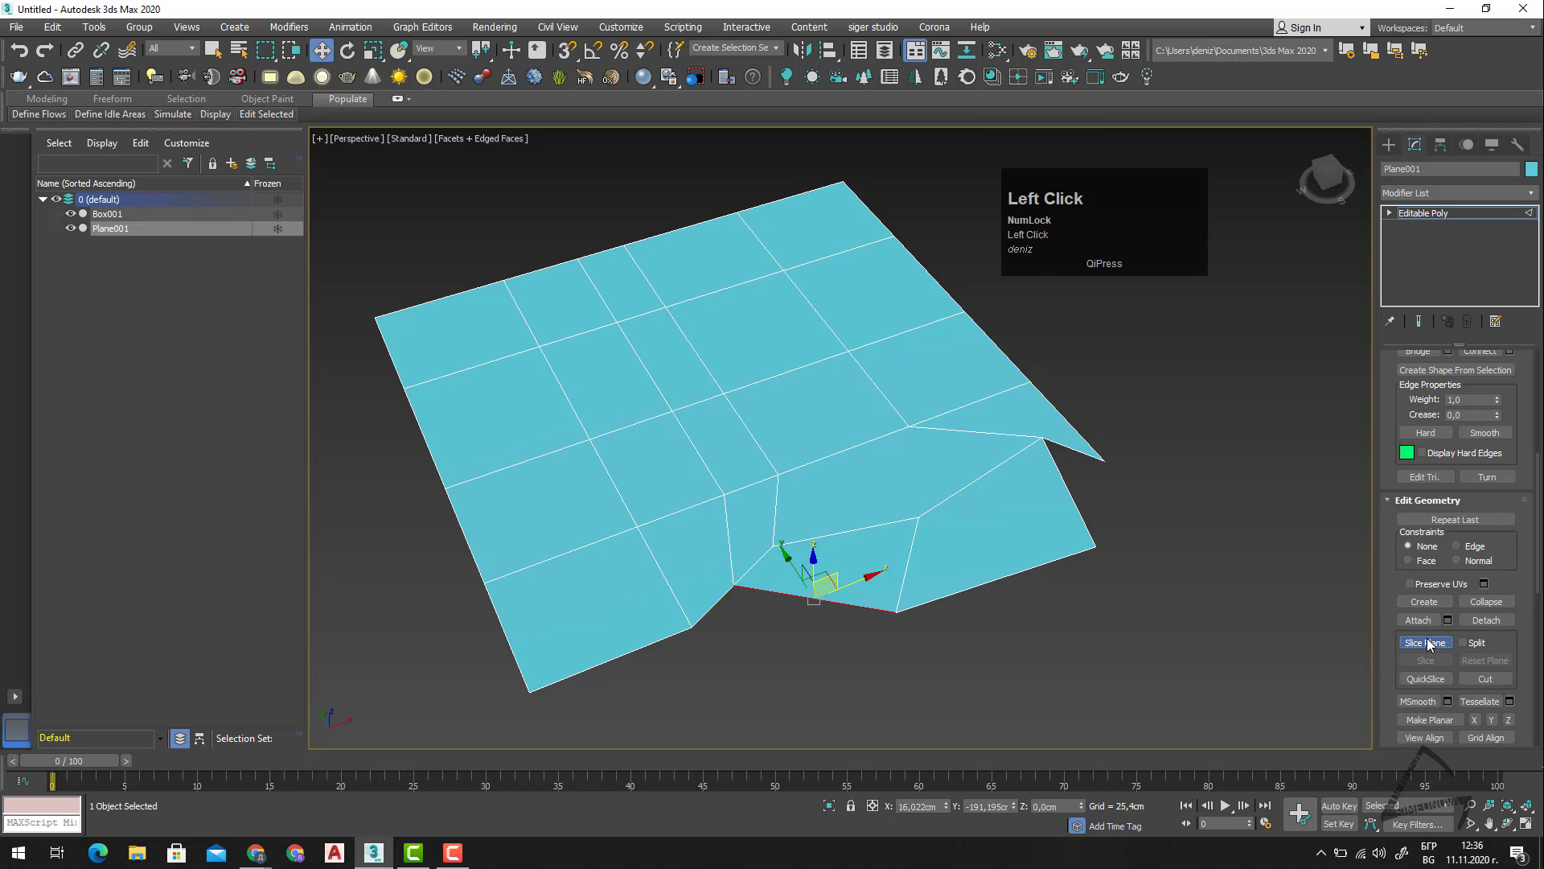
pyautogui.scroll(-2, 1153, 649)
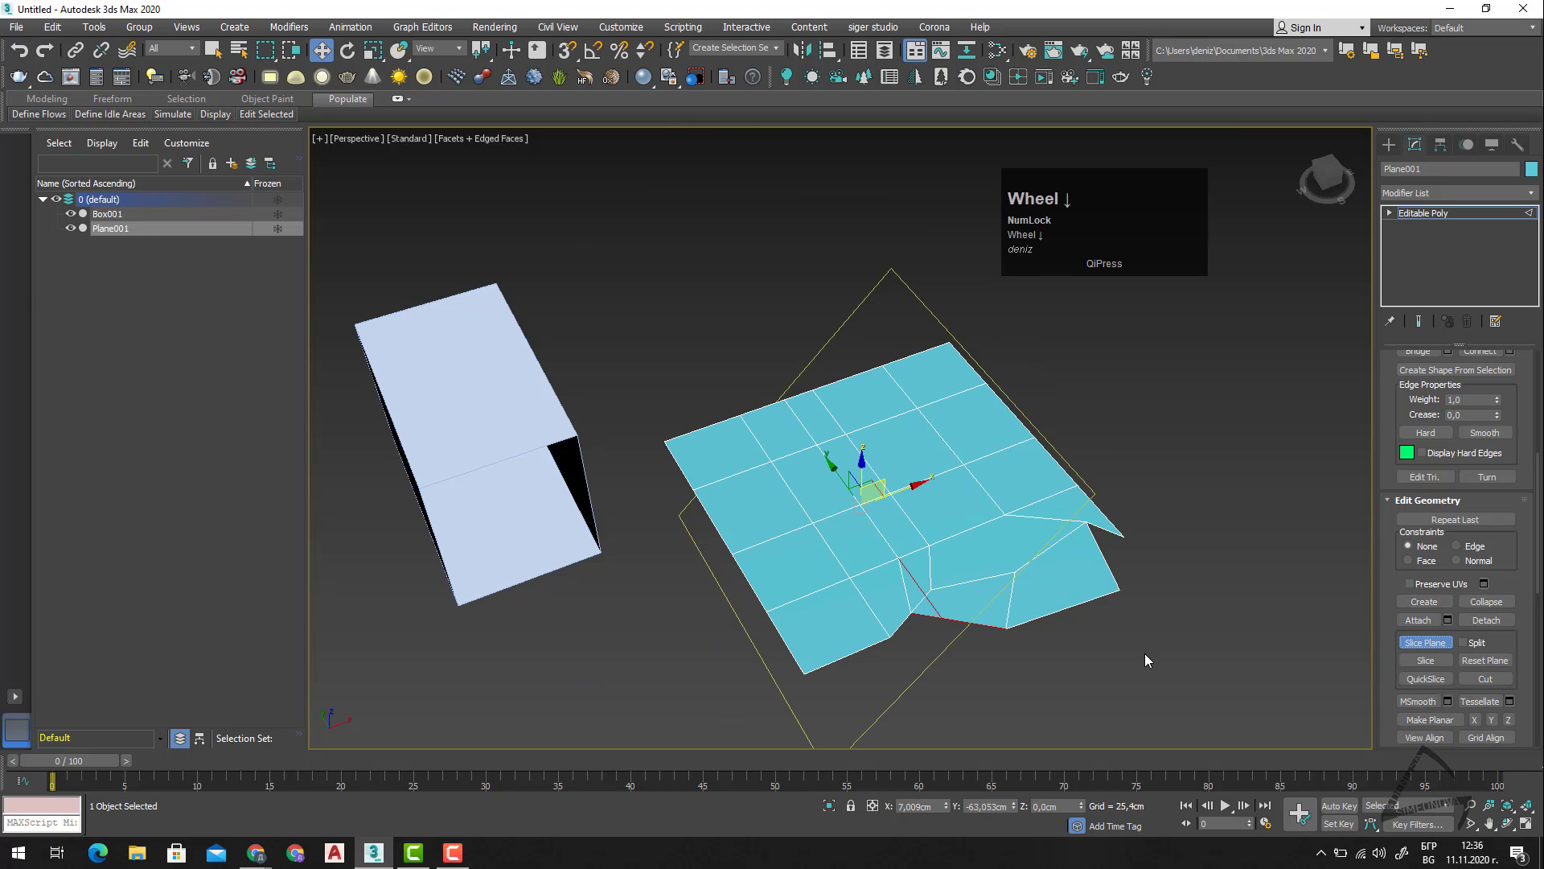
pyautogui.press('e')
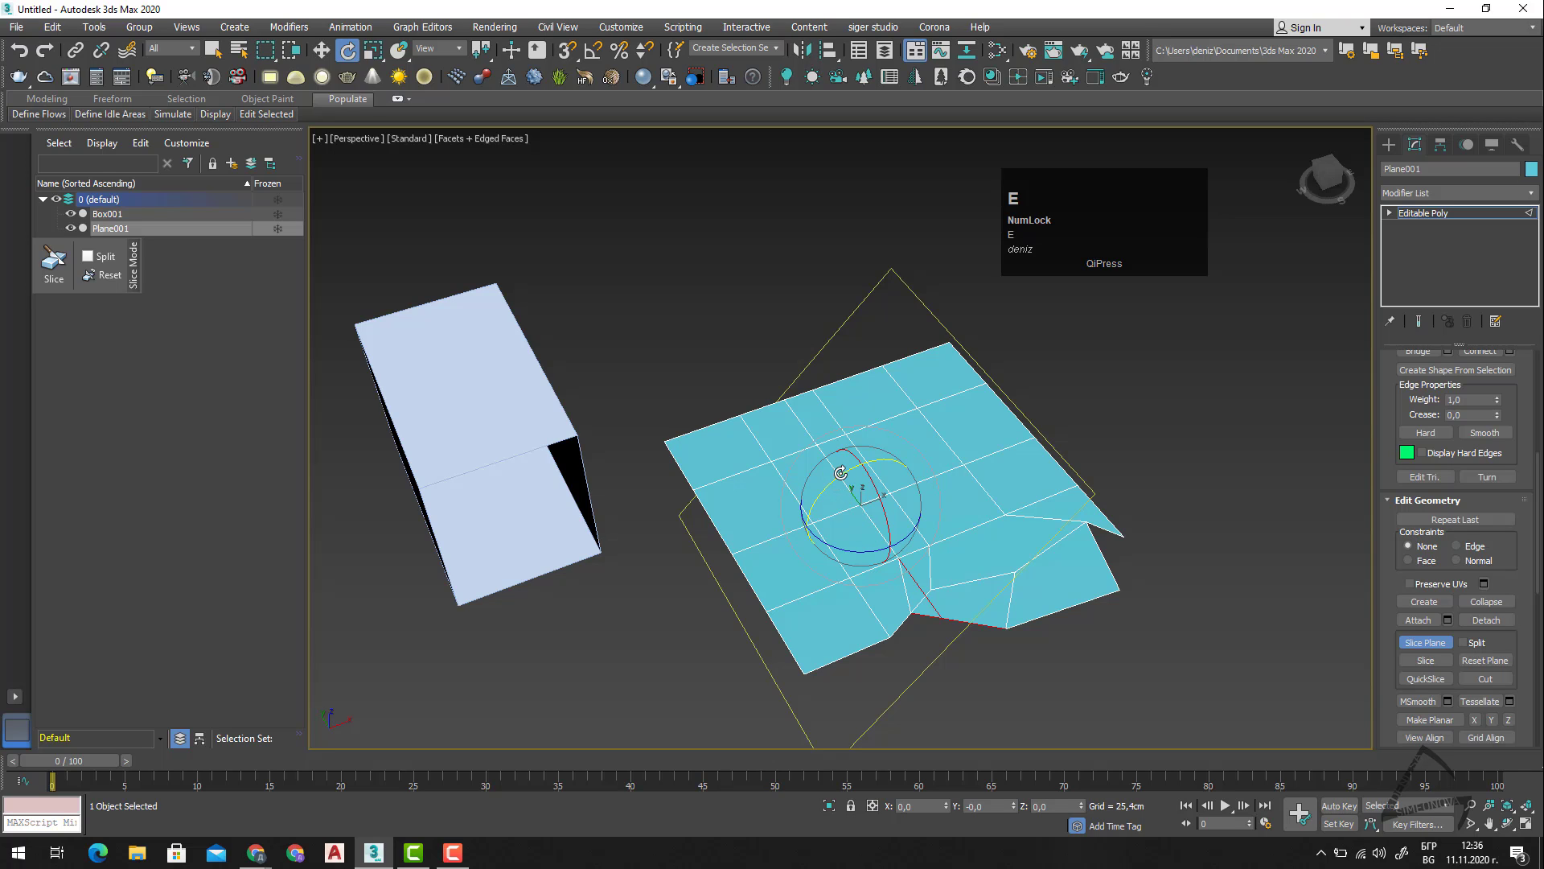
pyautogui.moveTo(837, 478); pyautogui.dragTo(914, 472)
pyautogui.moveTo(1090, 616)
pyautogui.keyDown('alt'); pyautogui.mouseDown(button='middle')
pyautogui.moveTo(1078, 581)
pyautogui.moveTo(1069, 610)
pyautogui.mouseUp(button='middle'); pyautogui.keyUp('alt')
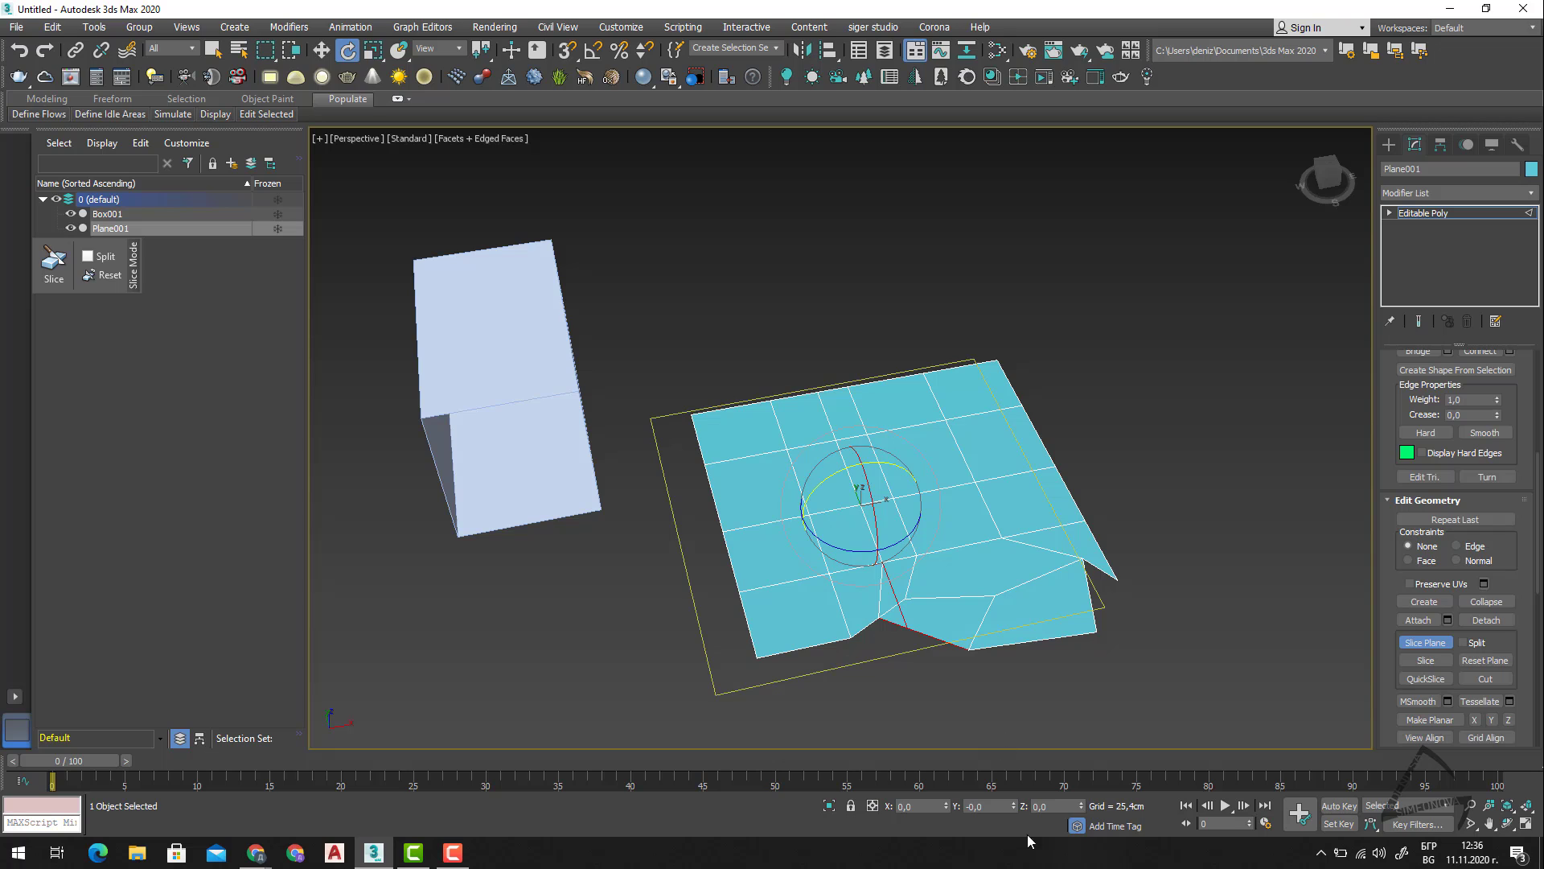
pyautogui.moveTo(1016, 807); pyautogui.dragTo(807, 806)
pyautogui.rightClick(1007, 810)
pyautogui.write('90')
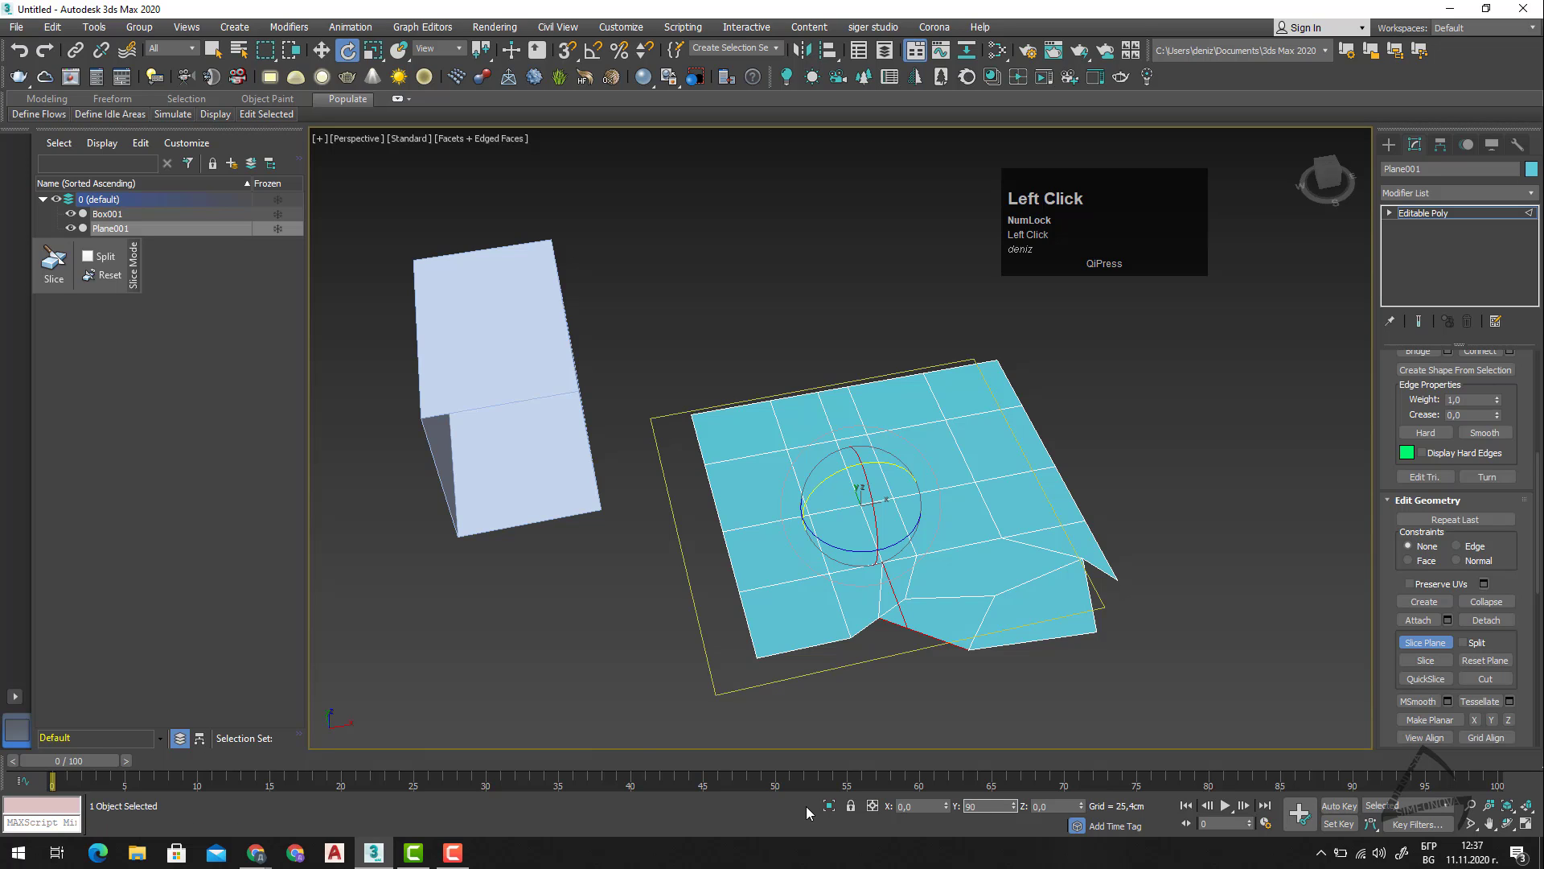
pyautogui.click(907, 807)
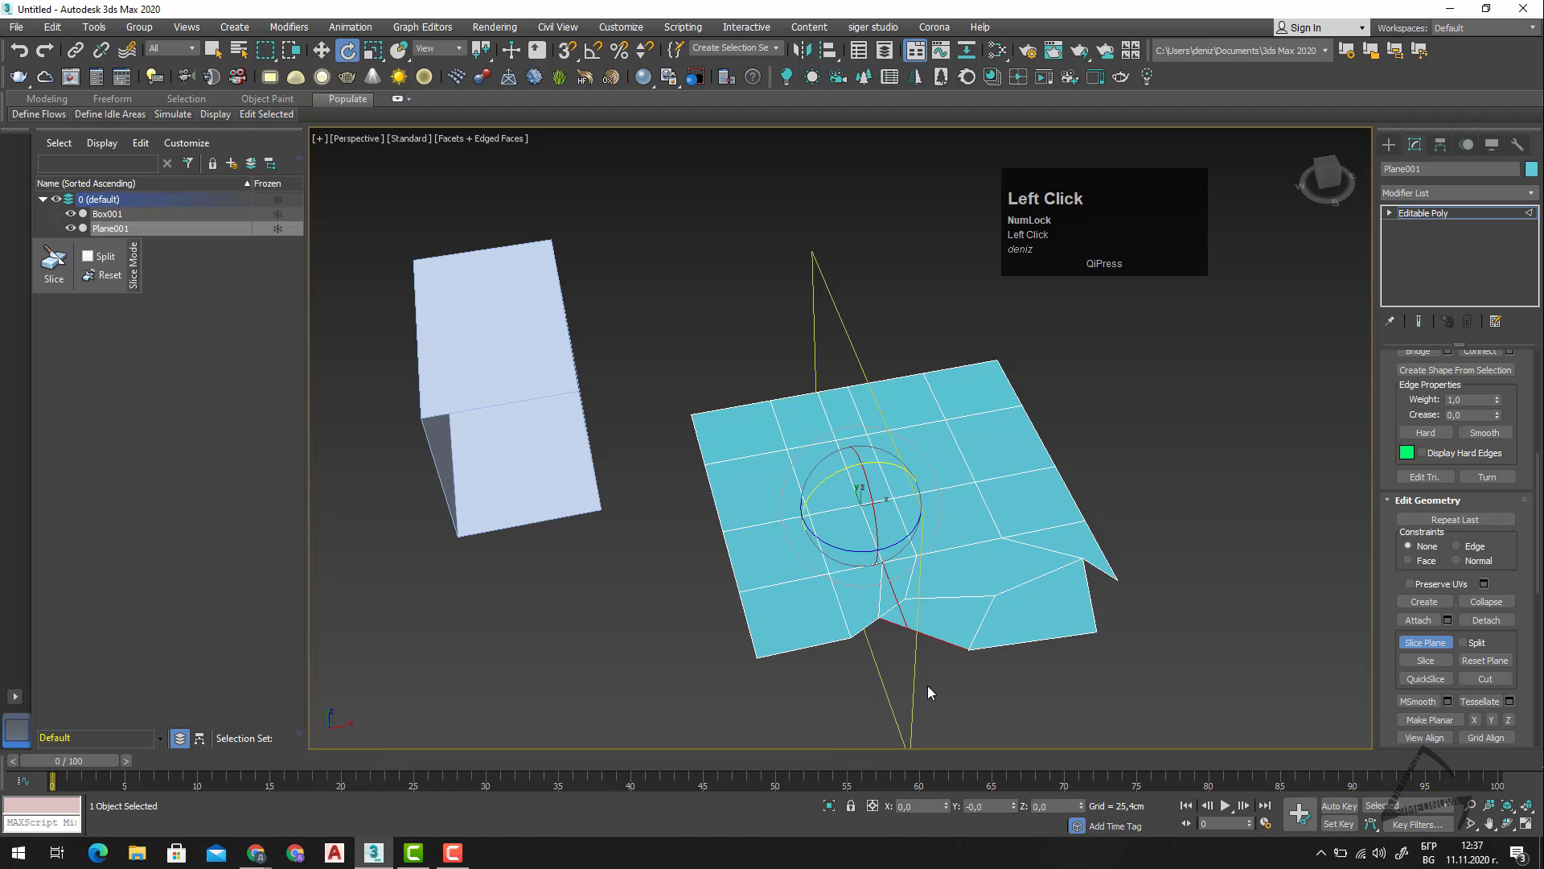
# Move the slice plane along X to about 87,7 cm, slice the mesh there, and leave Slice Plane mode.
pyautogui.keyDown('alt'); pyautogui.moveTo(923, 700); pyautogui.dragTo(982, 693, button='middle'); pyautogui.keyUp('alt')
pyautogui.press('w')
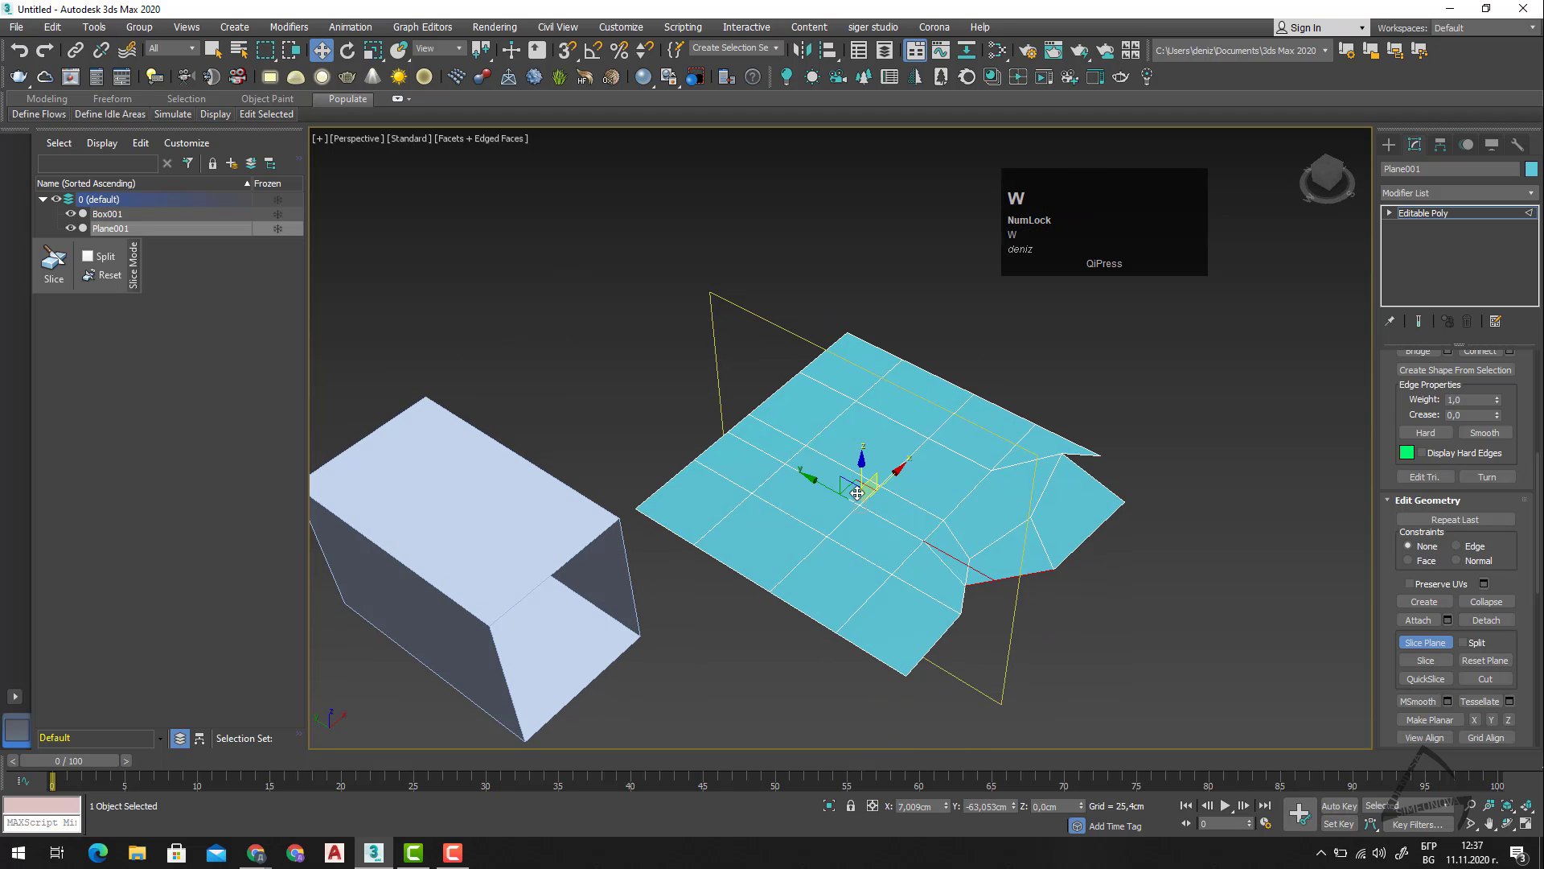
pyautogui.moveTo(900, 468); pyautogui.dragTo(979, 471)
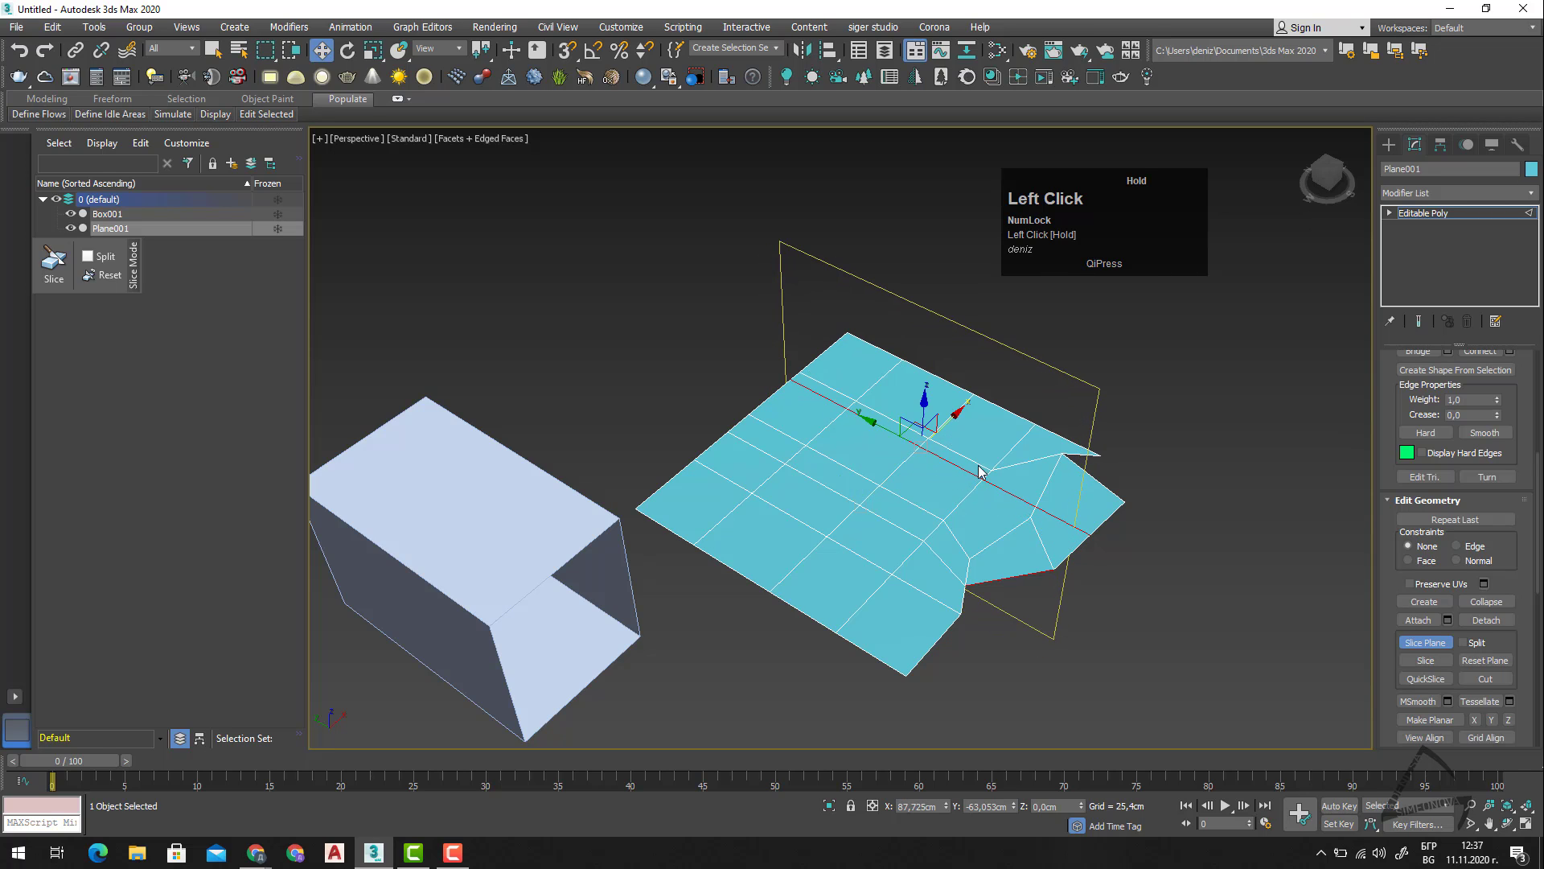
pyautogui.click(1421, 660)
pyautogui.click(1425, 641)
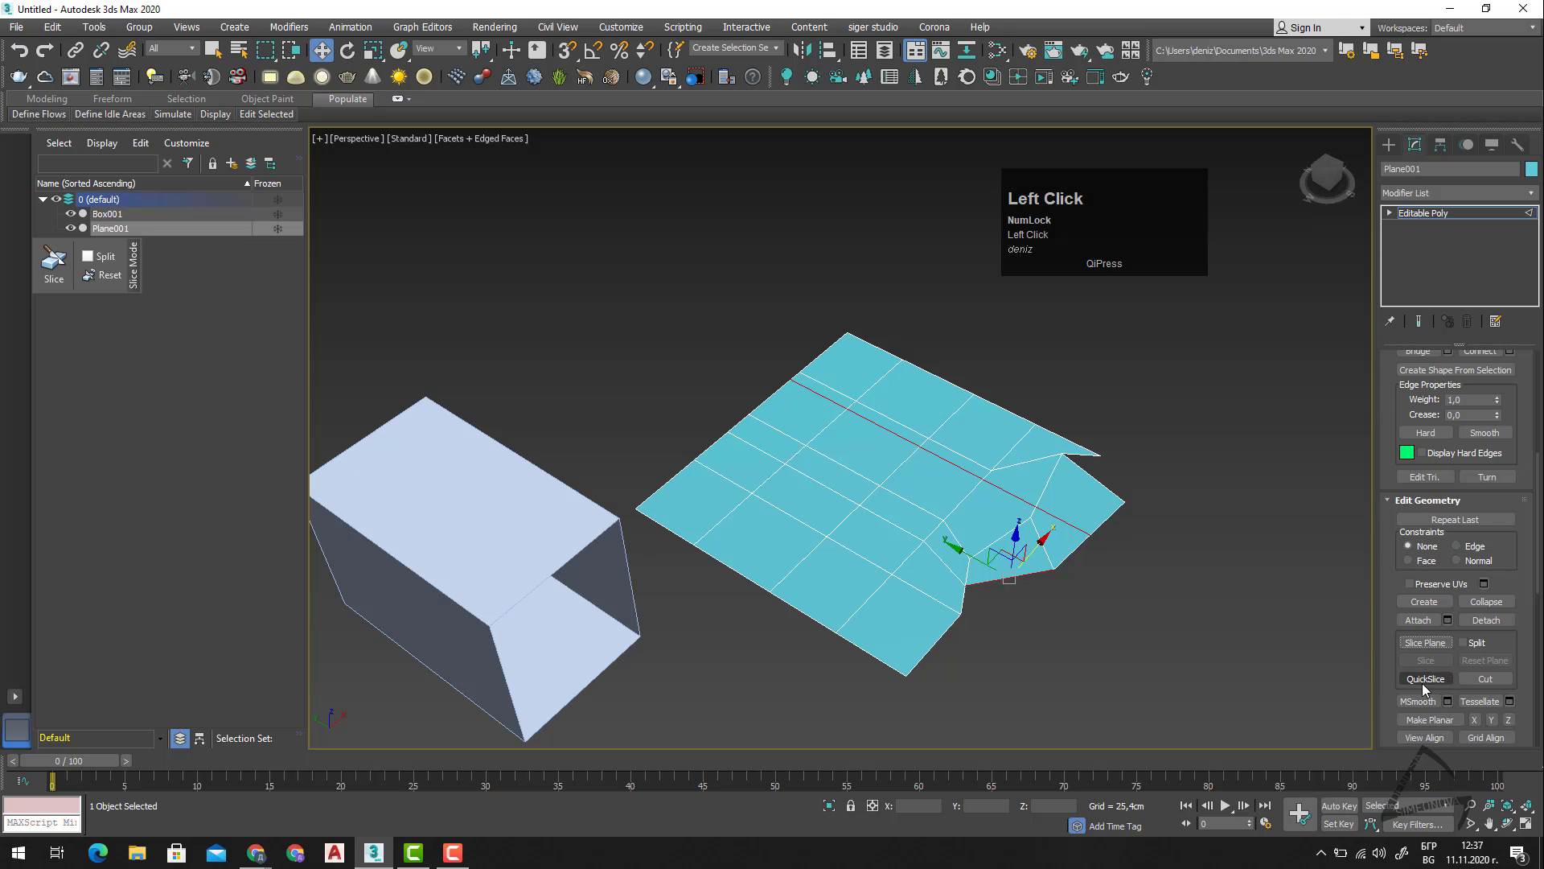
pyautogui.scroll(-1, 1424, 680)
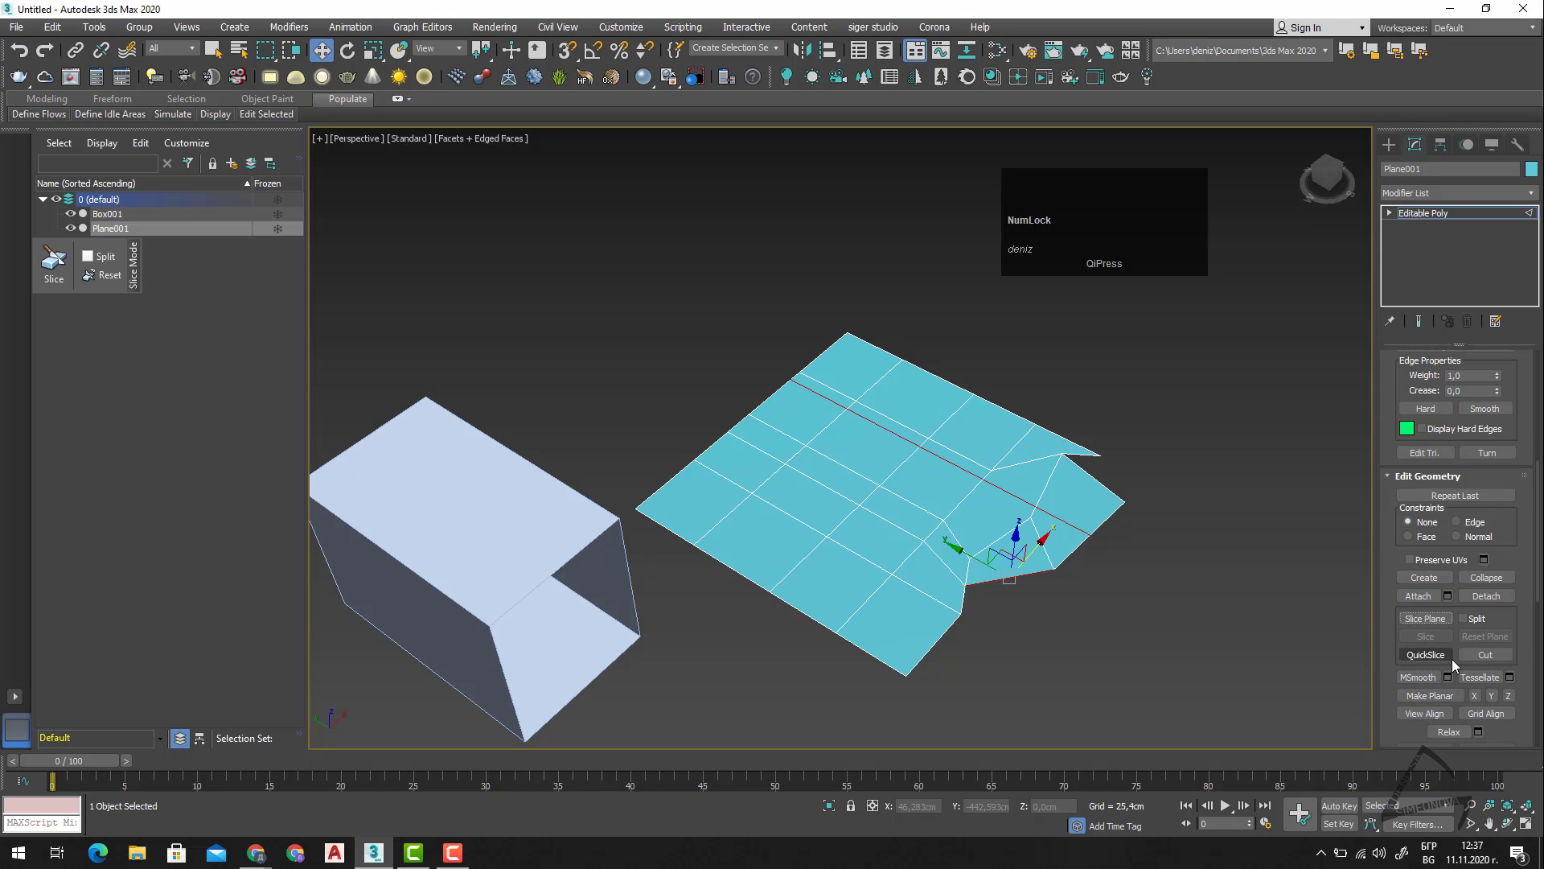
pyautogui.scroll(-5, 1451, 663)
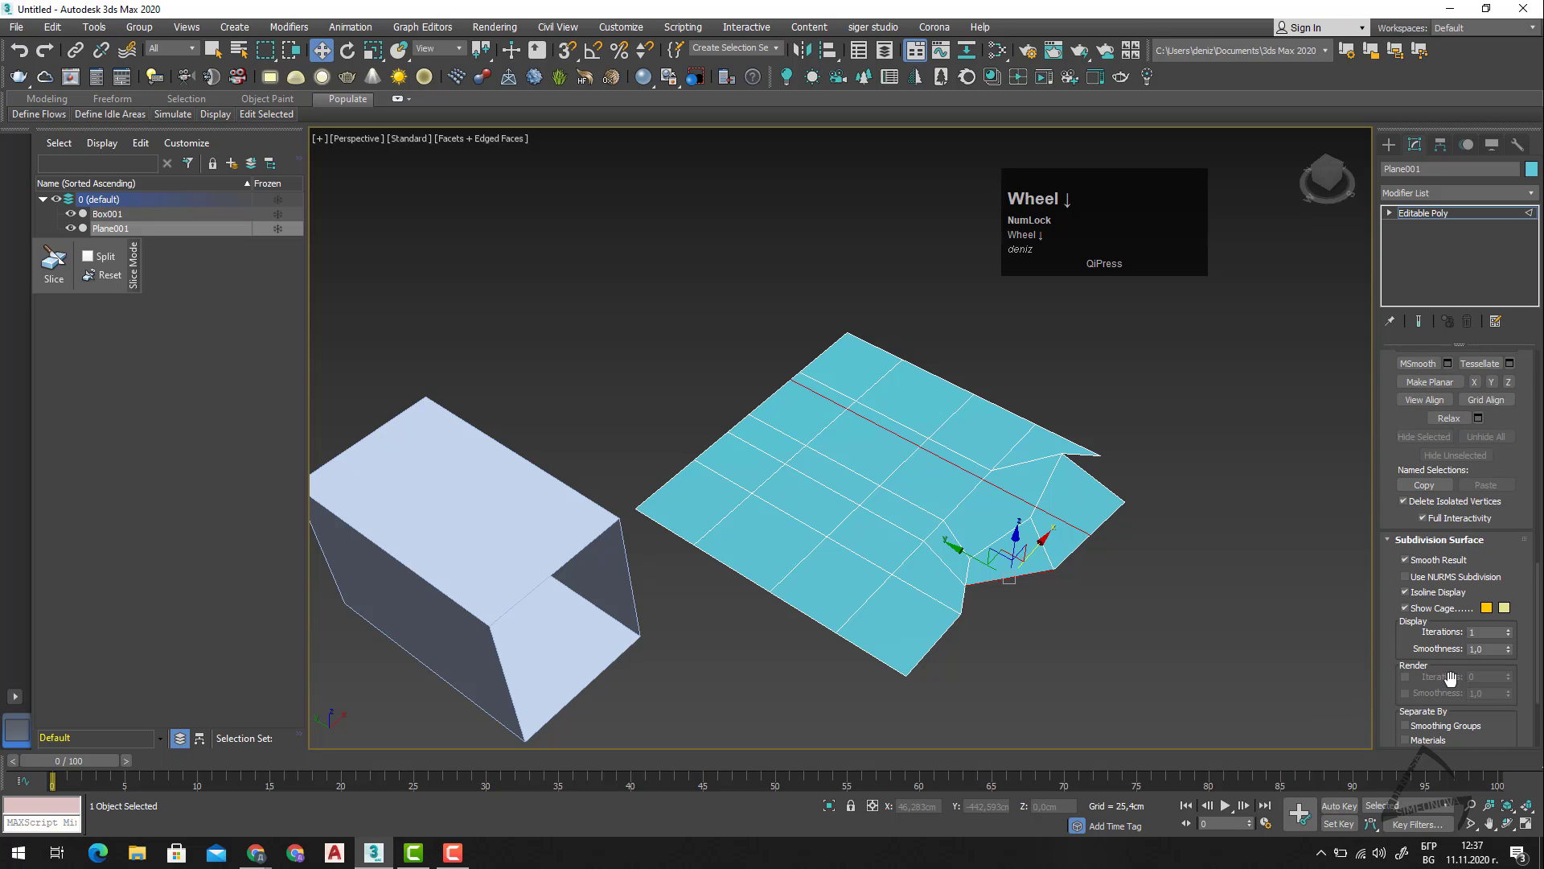
pyautogui.scroll(-4, 1450, 683)
pyautogui.scroll(4, 1451, 687)
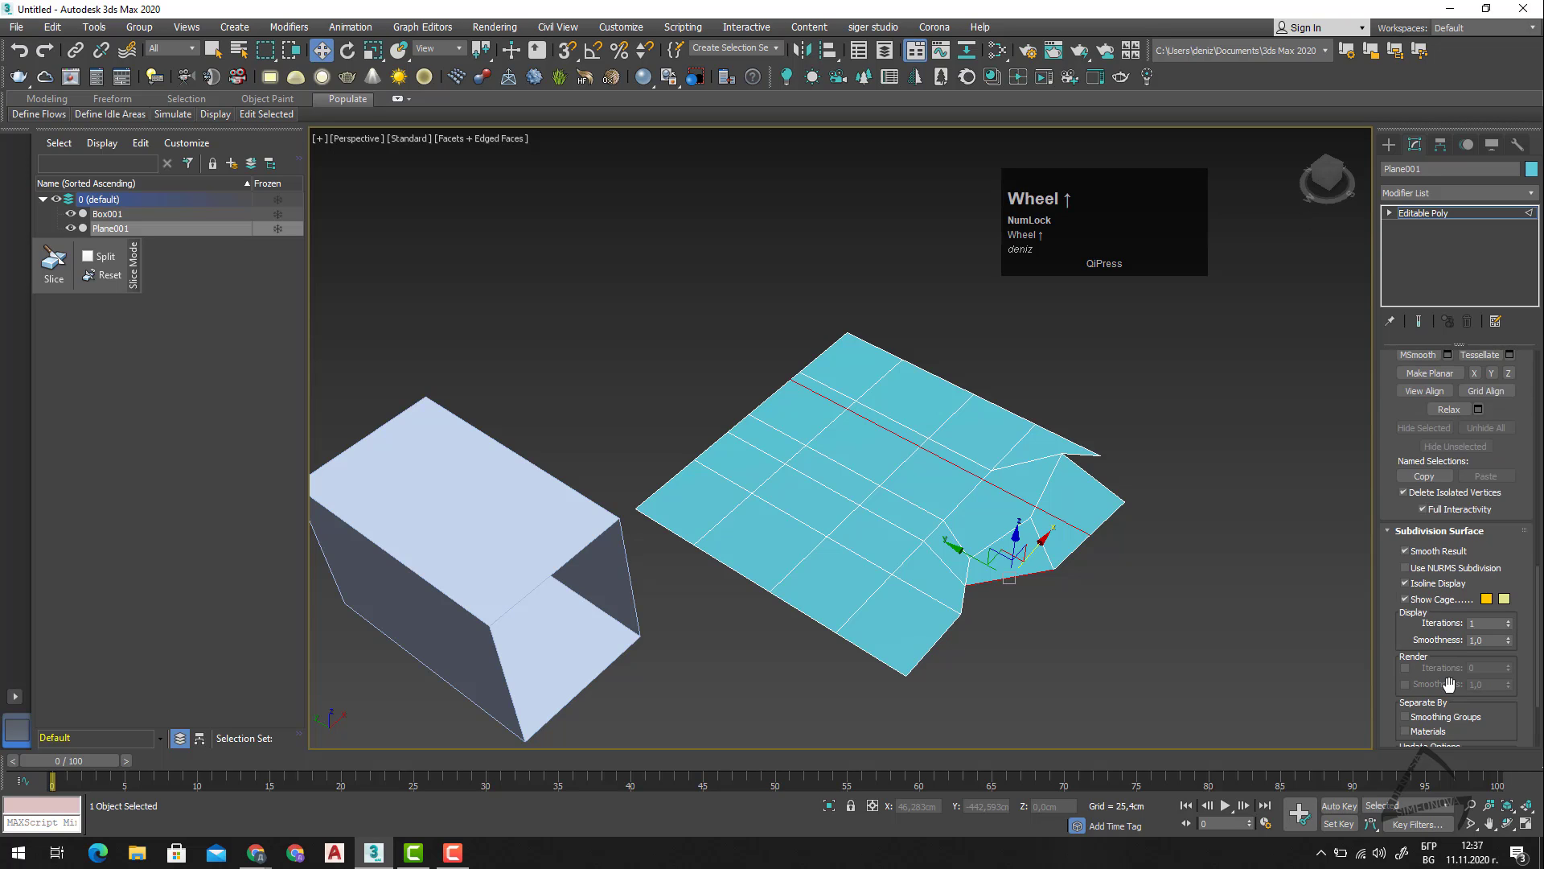
pyautogui.scroll(5, 1450, 687)
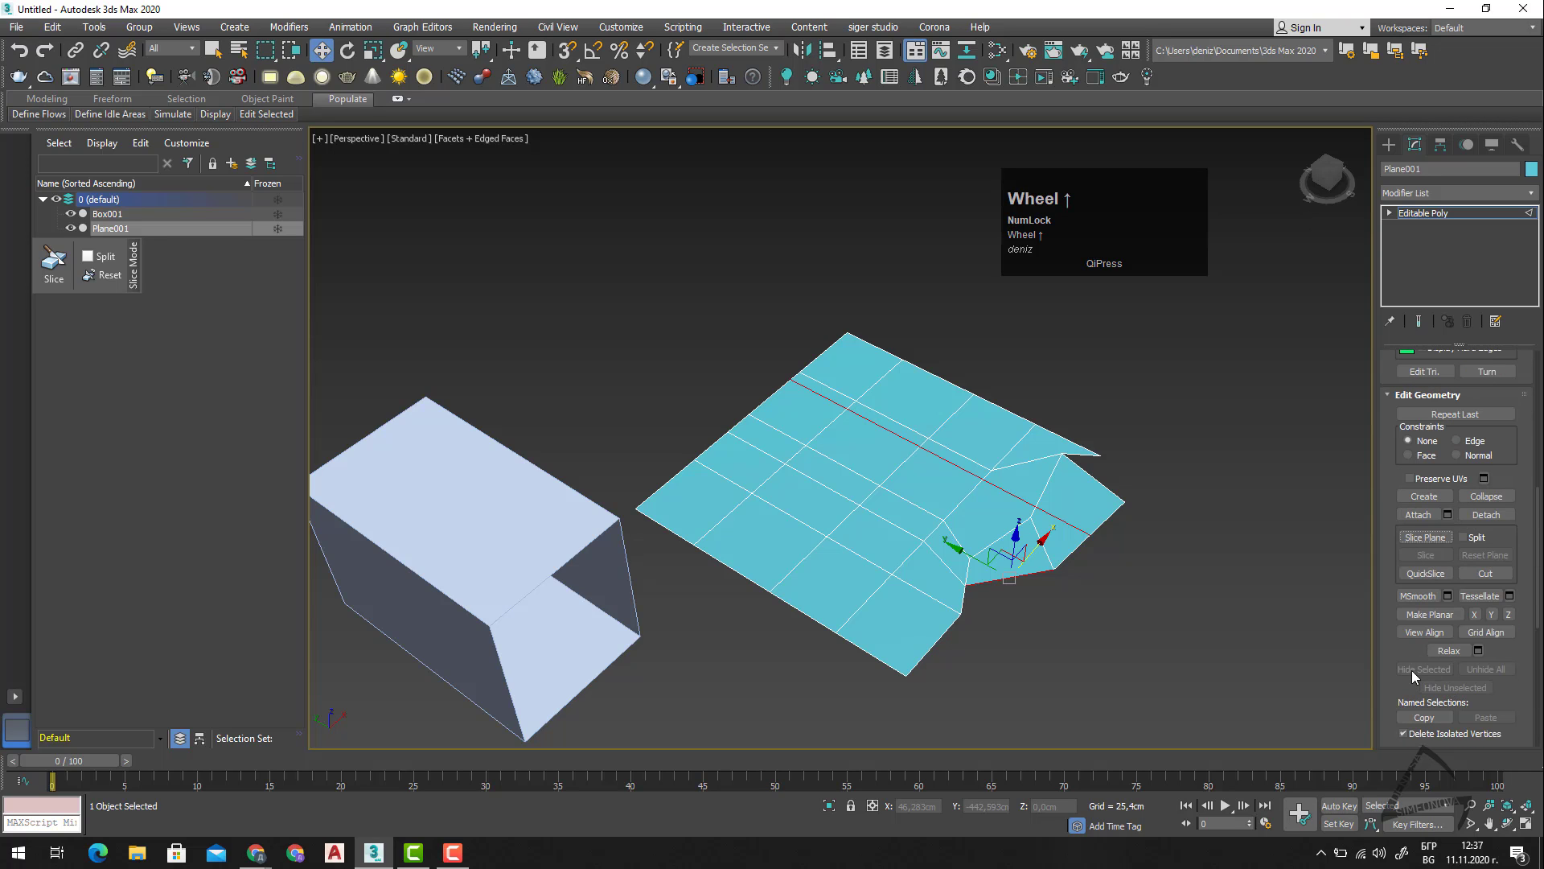
# Switch to the Border sub-object level and select the outer border of the plane.
pyautogui.press('3')
pyautogui.click(1080, 547)
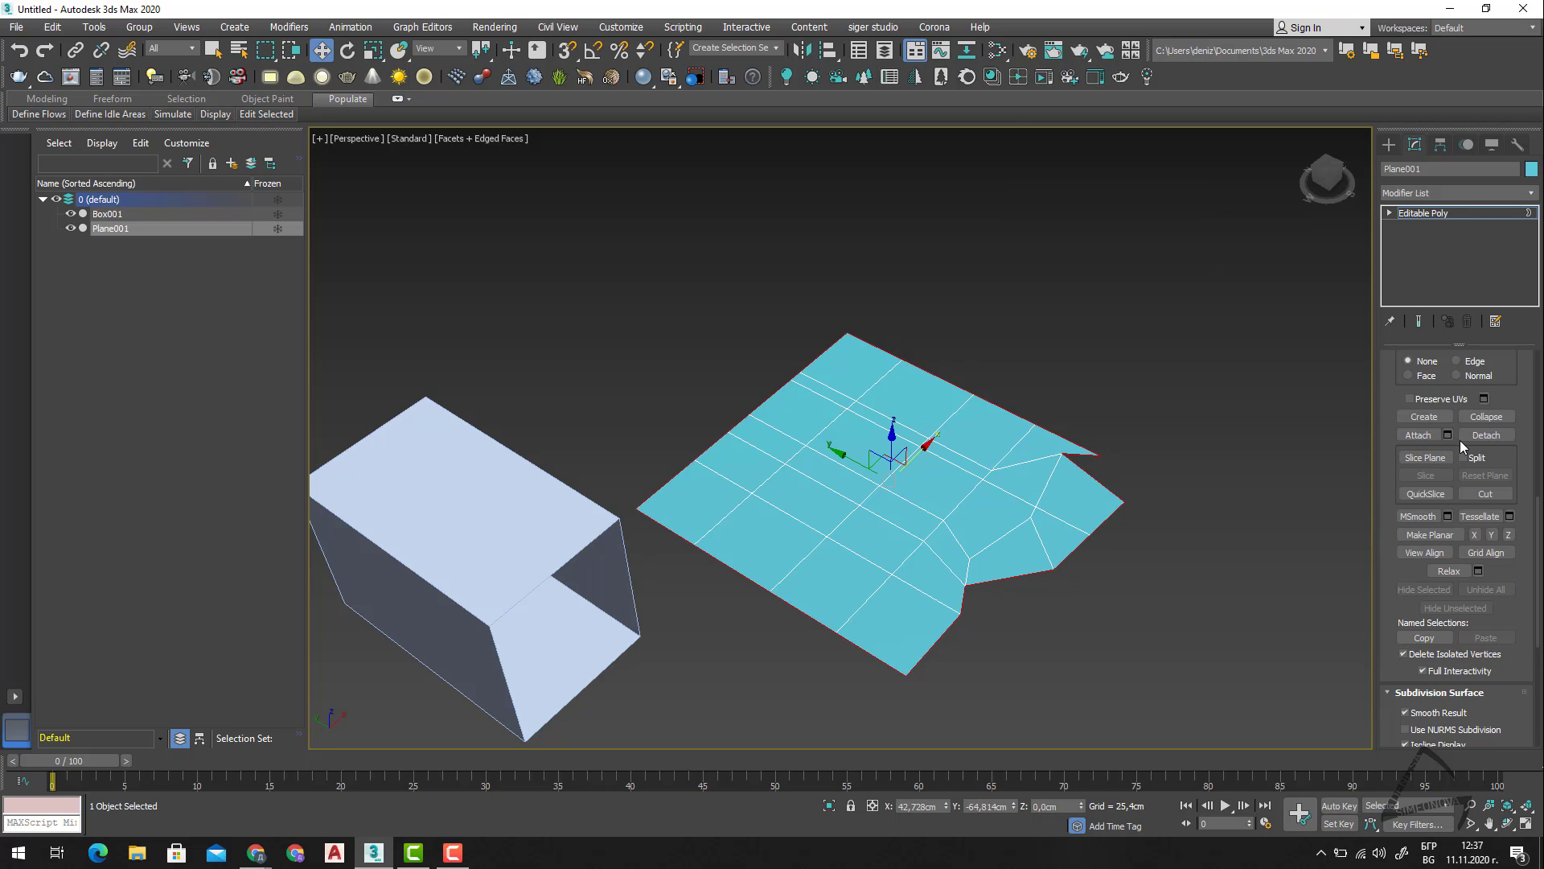
pyautogui.scroll(2, 1457, 477)
pyautogui.scroll(-1, 1470, 583)
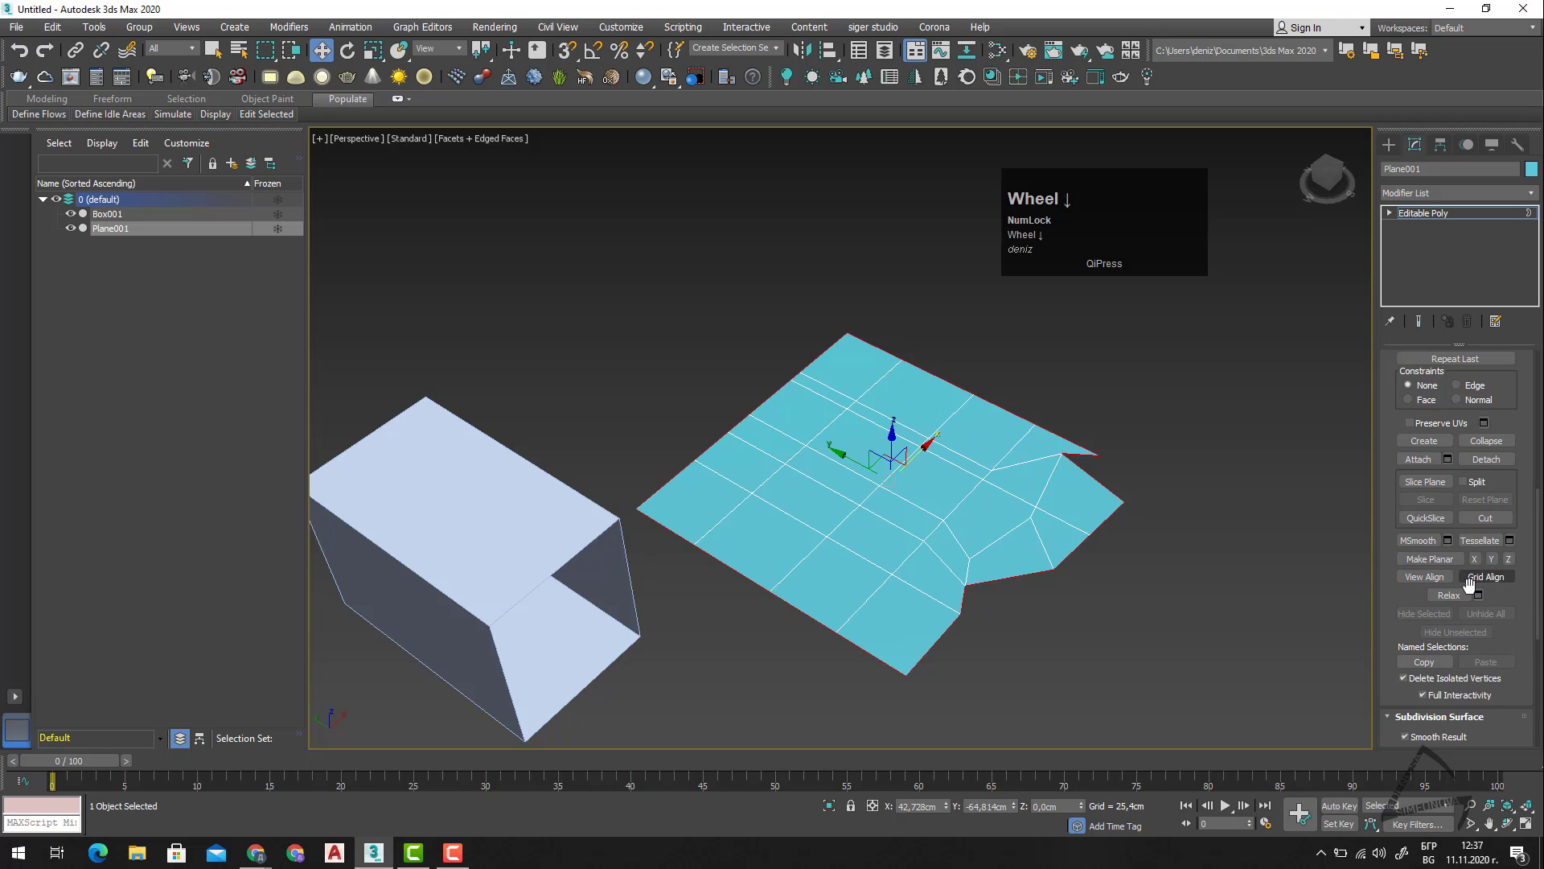
# Select the box, cap its open border at the Border sub-object level, and leave sub-object editing.
pyautogui.scroll(8, 1469, 583)
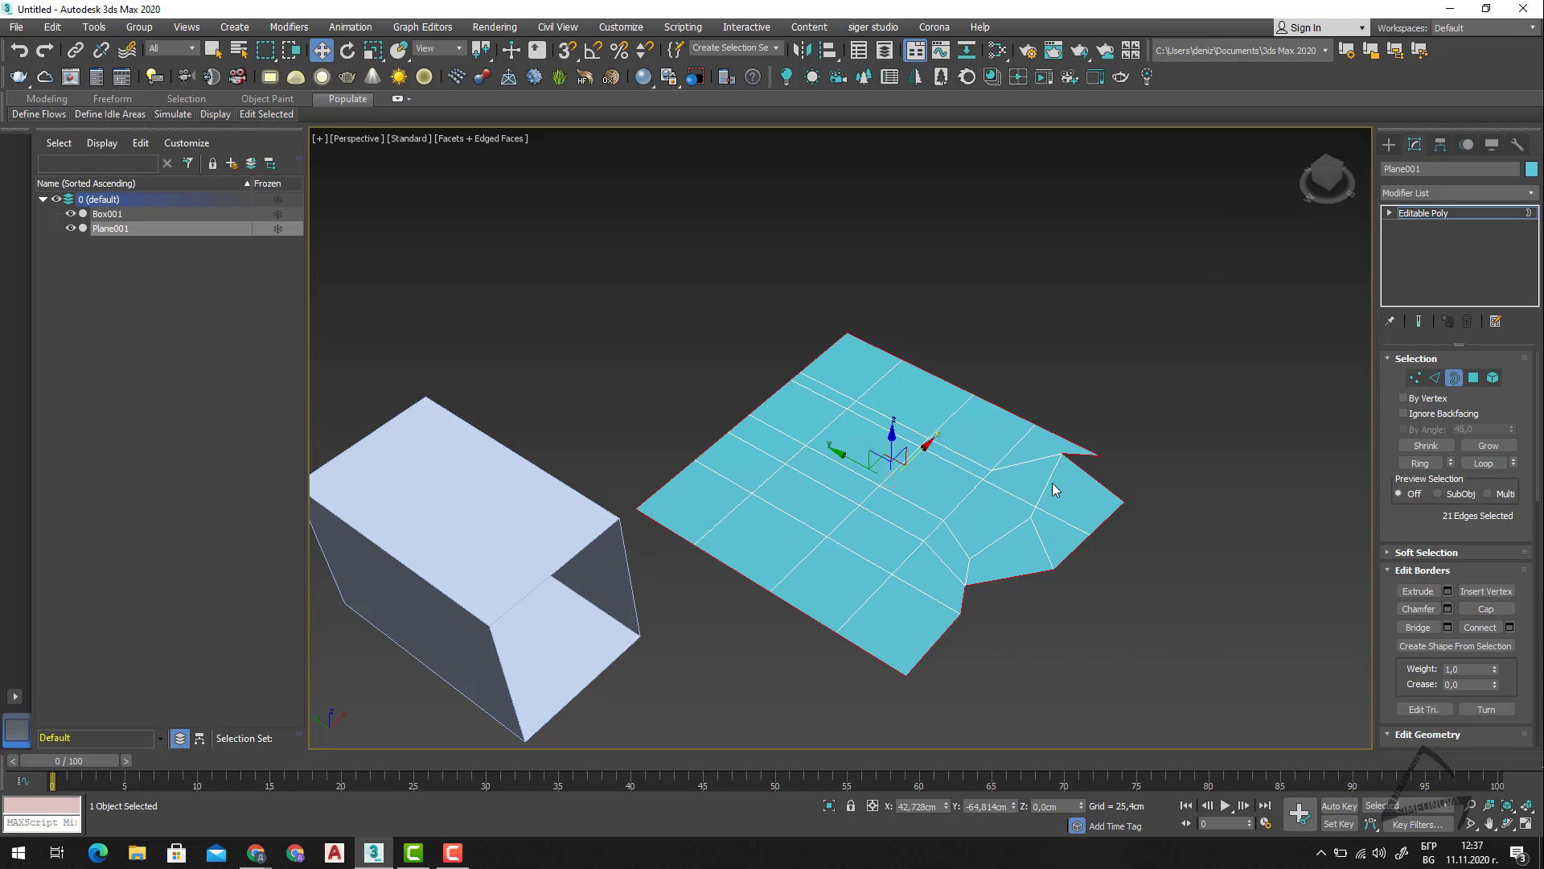
pyautogui.click(1423, 212)
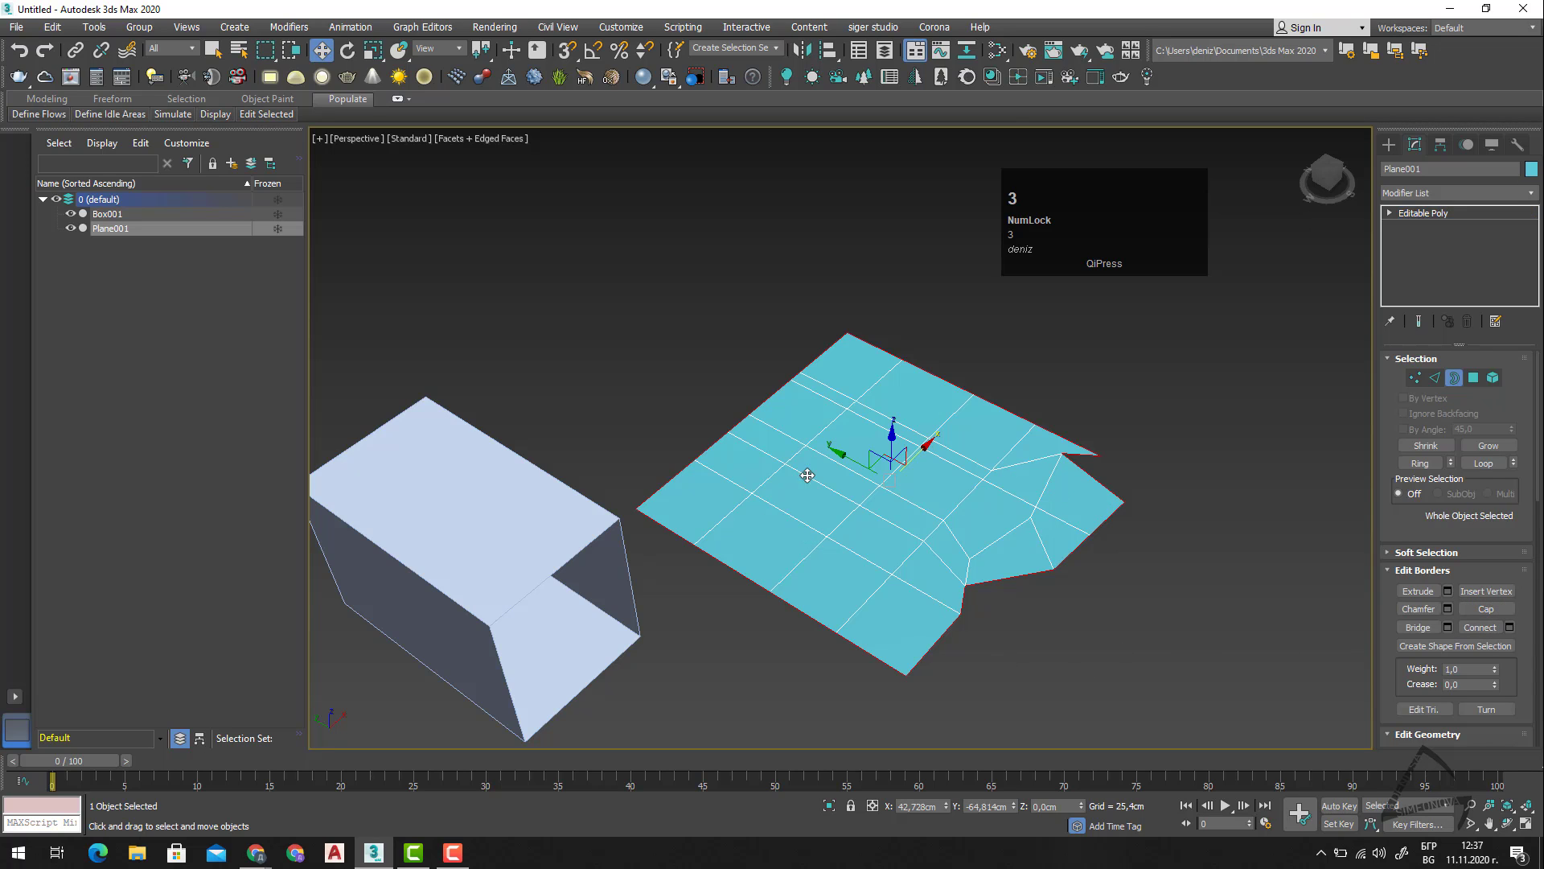
pyautogui.click(558, 638)
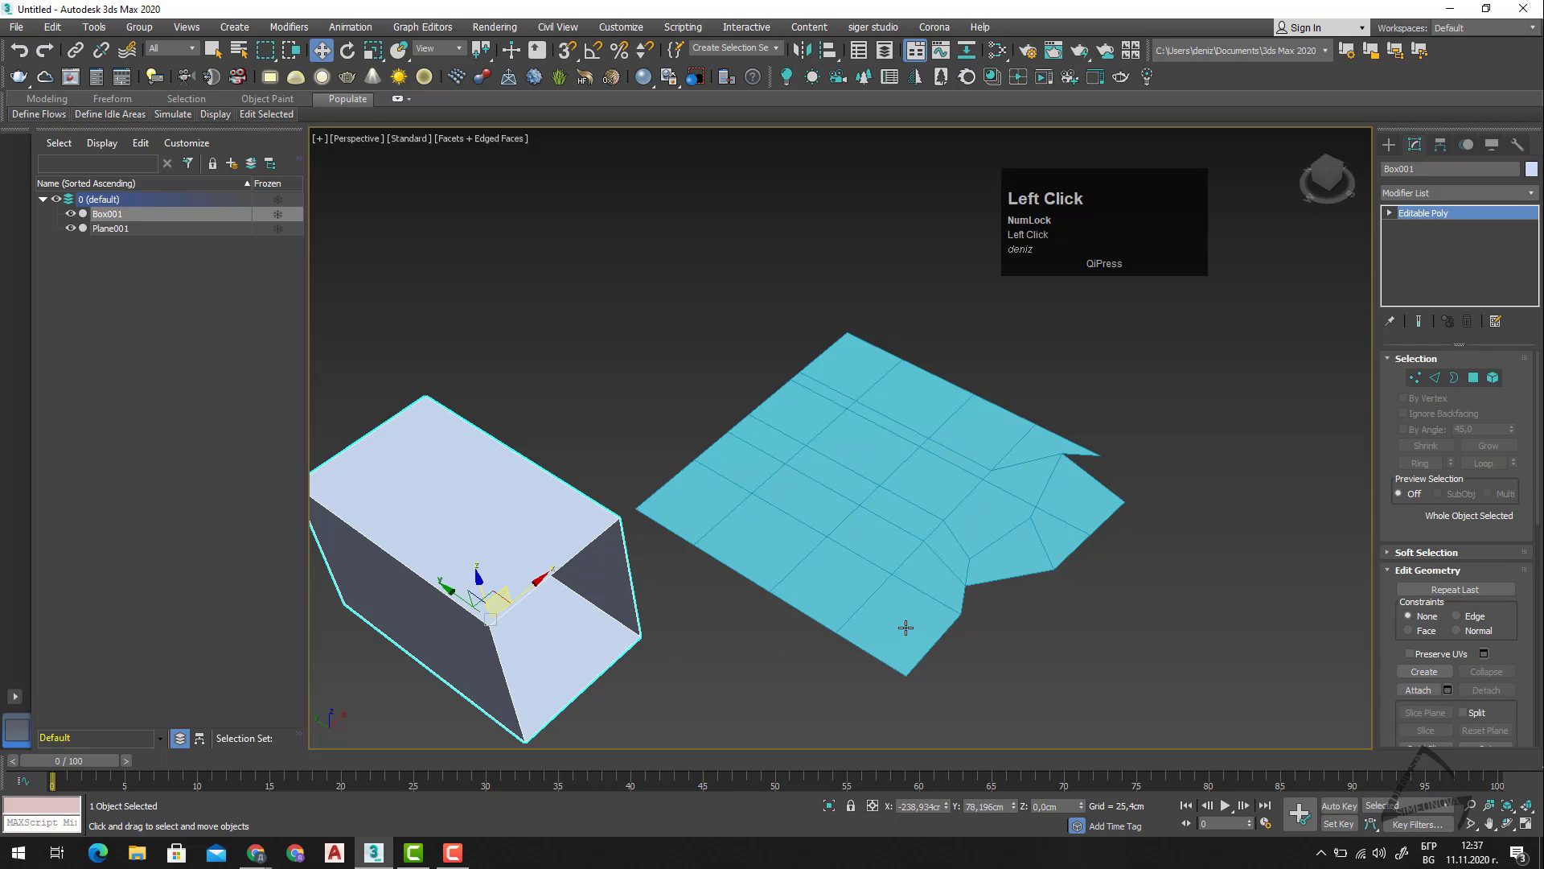
pyautogui.press('3')
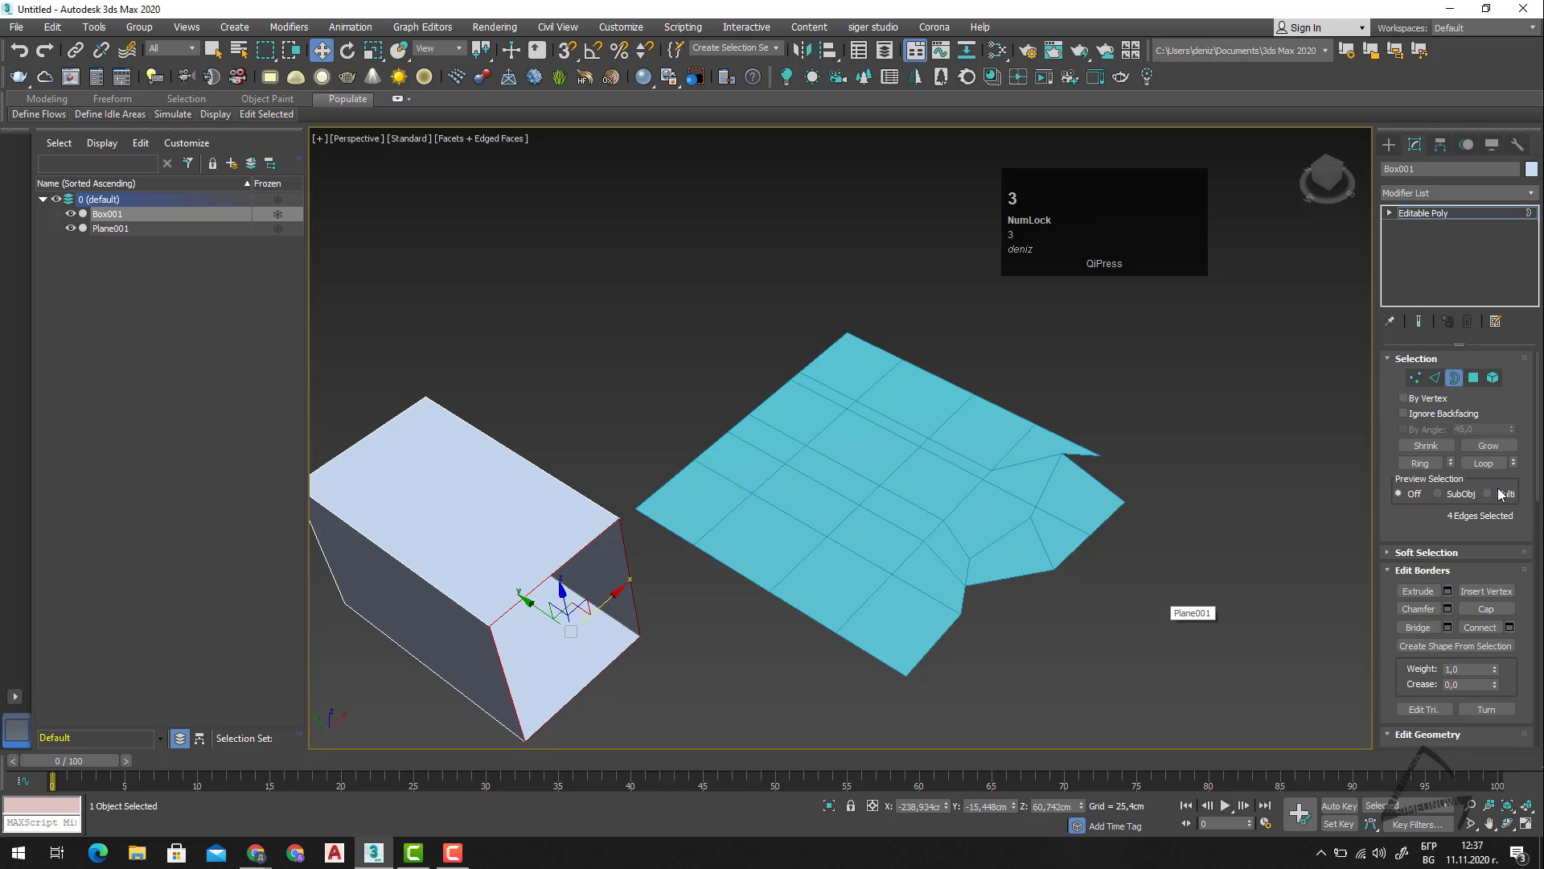
pyautogui.click(1484, 609)
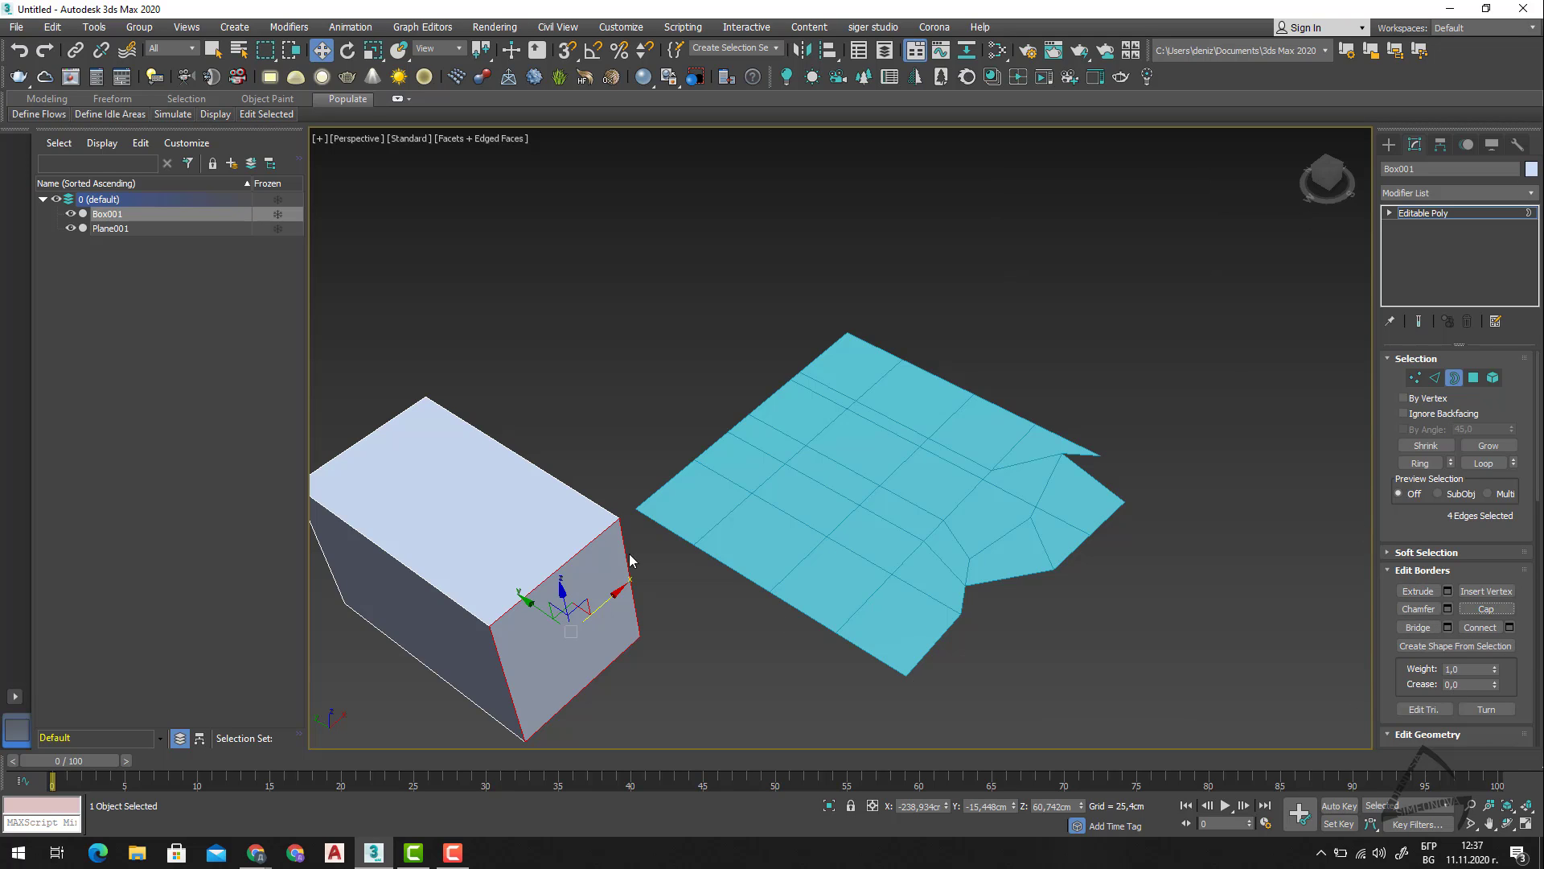
pyautogui.click(791, 671)
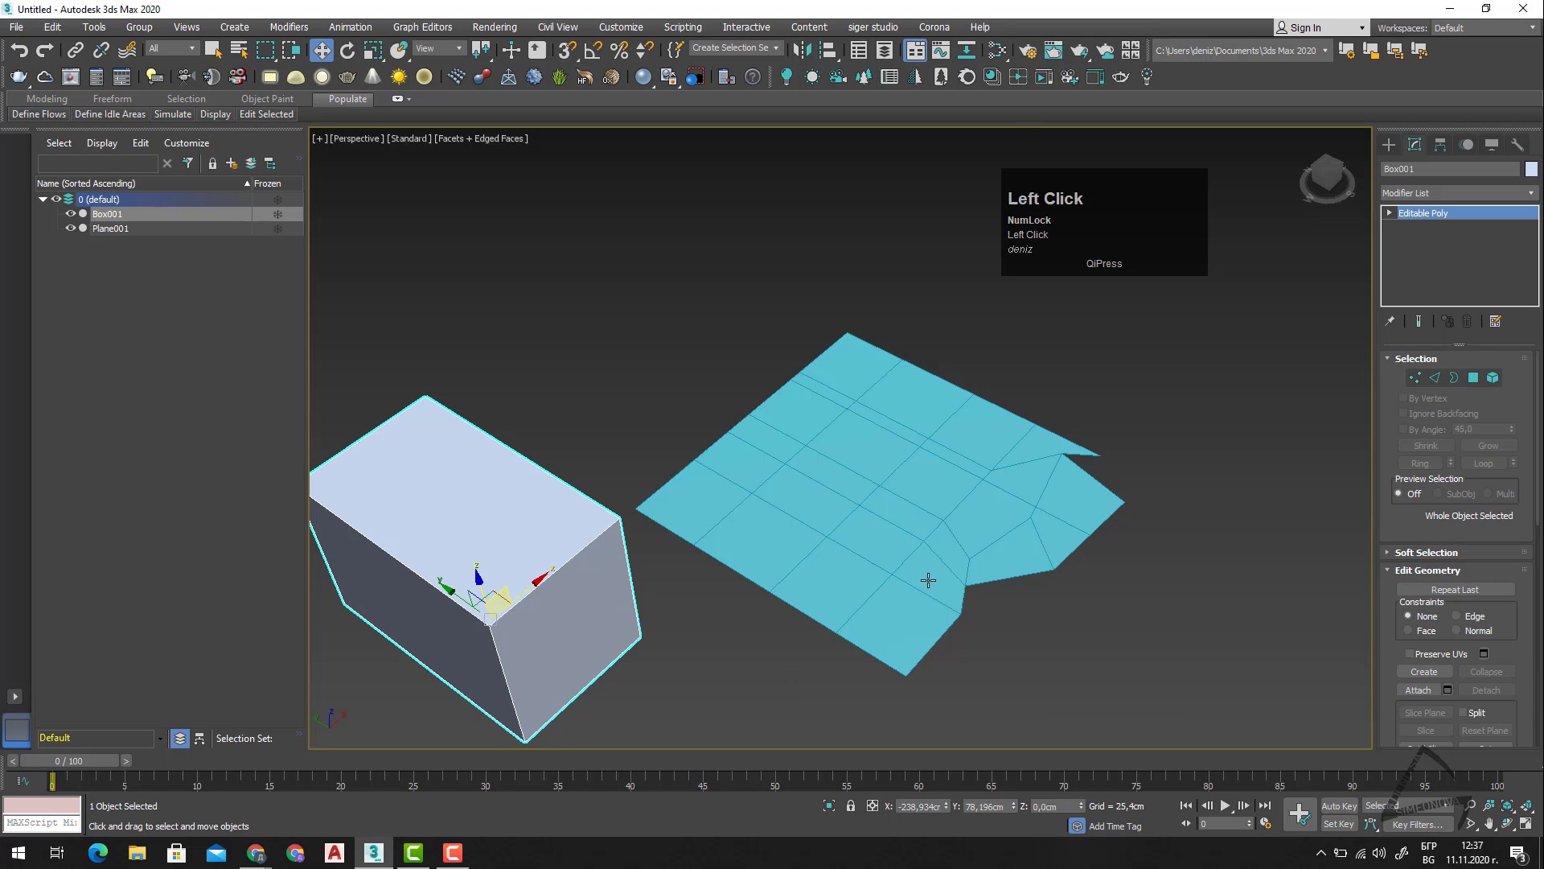
# Switch the plane mesh to the Polygon sub-object level and select the single polygon just inside the notch.
pyautogui.click(930, 481)
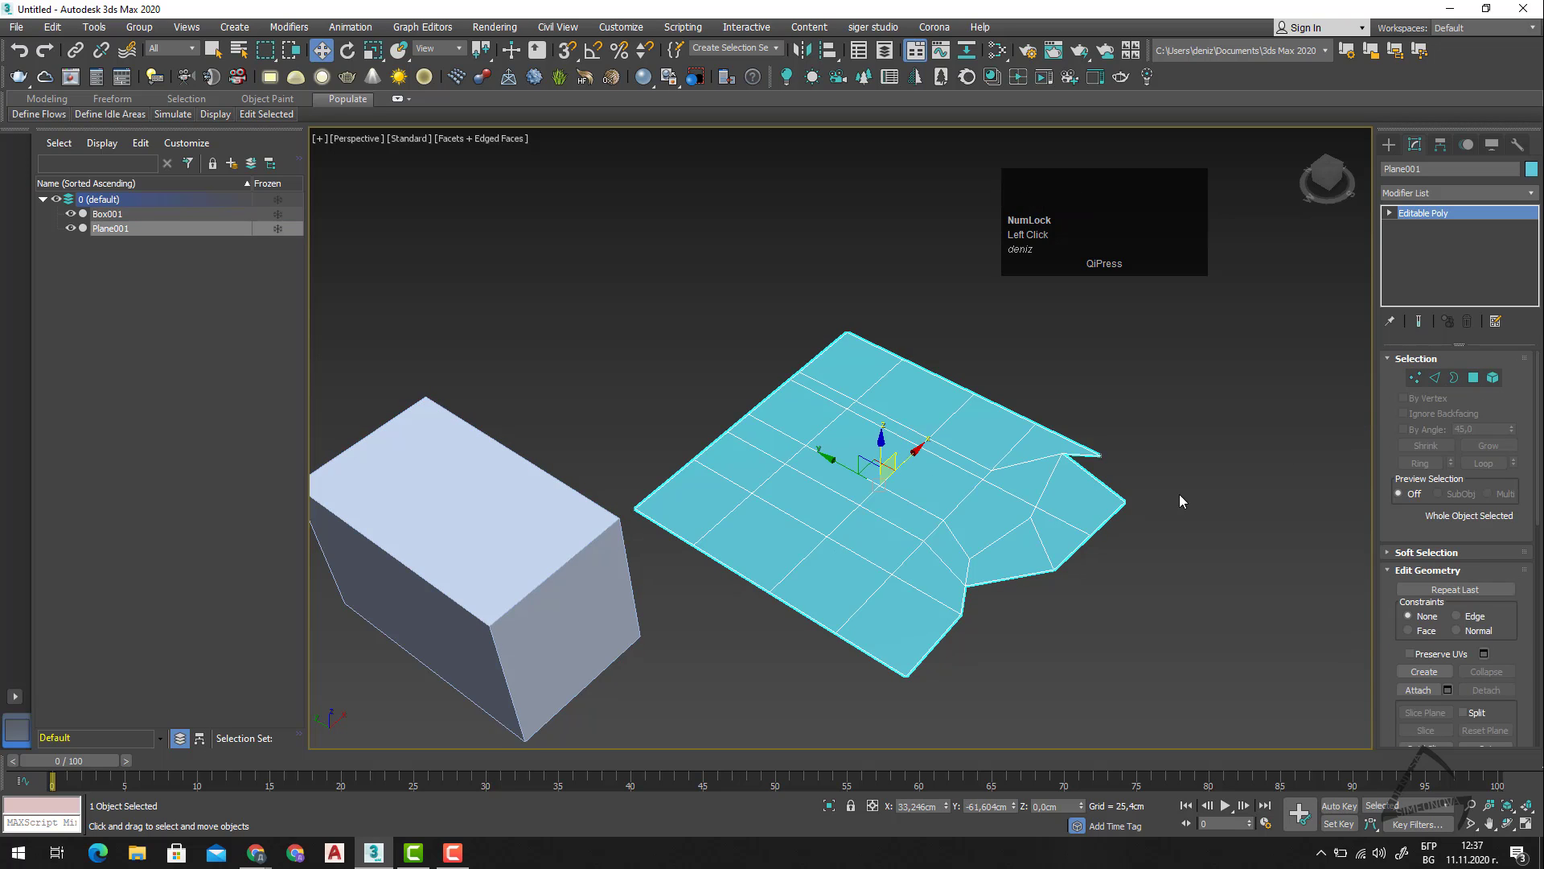
pyautogui.press('4')
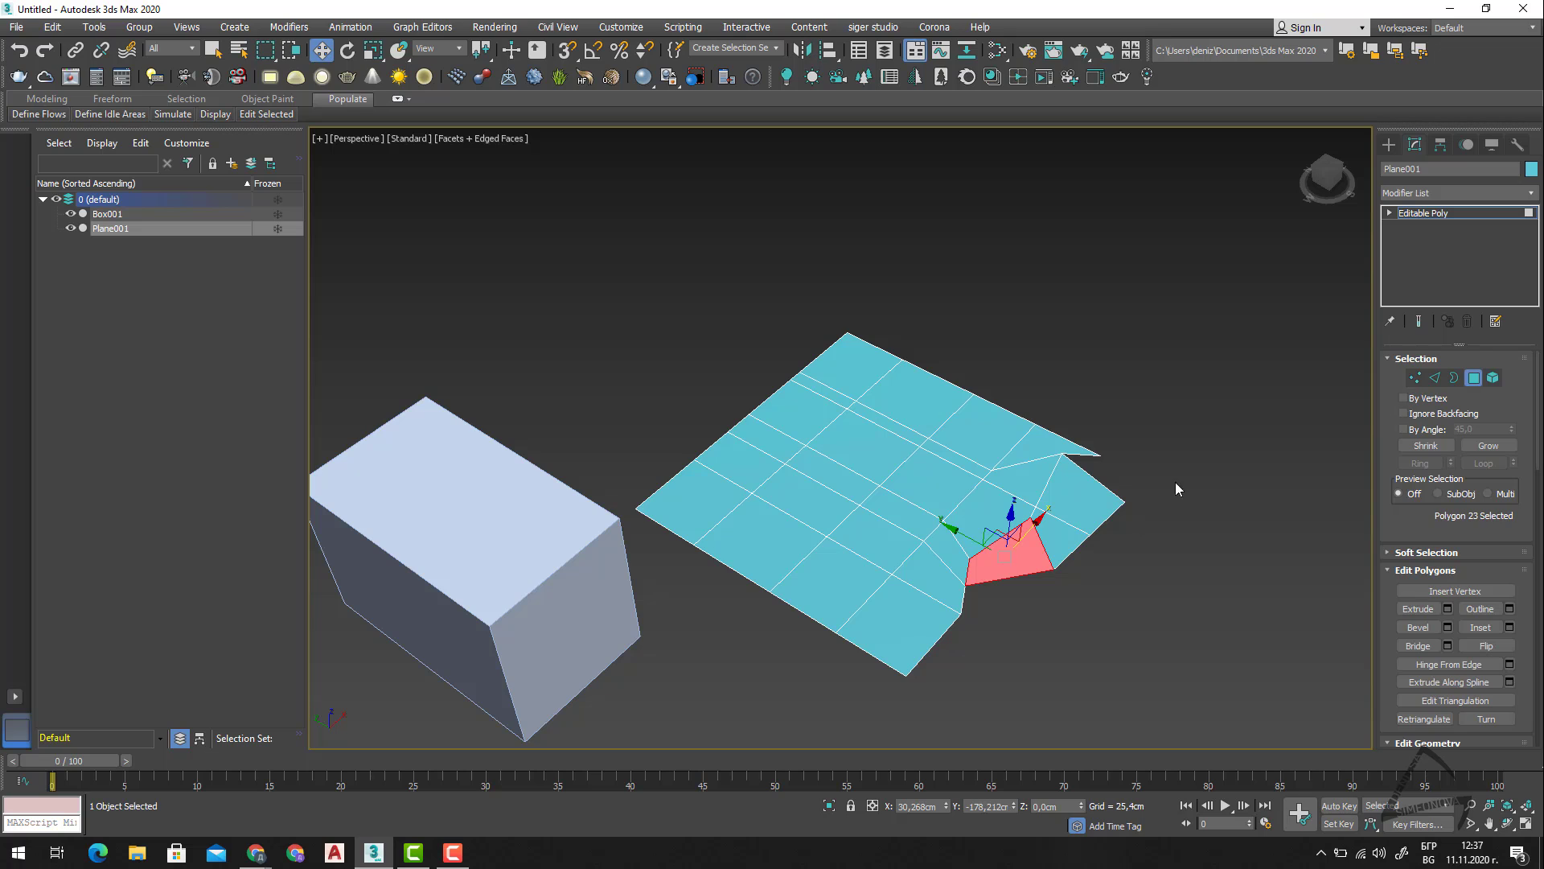
pyautogui.click(824, 635)
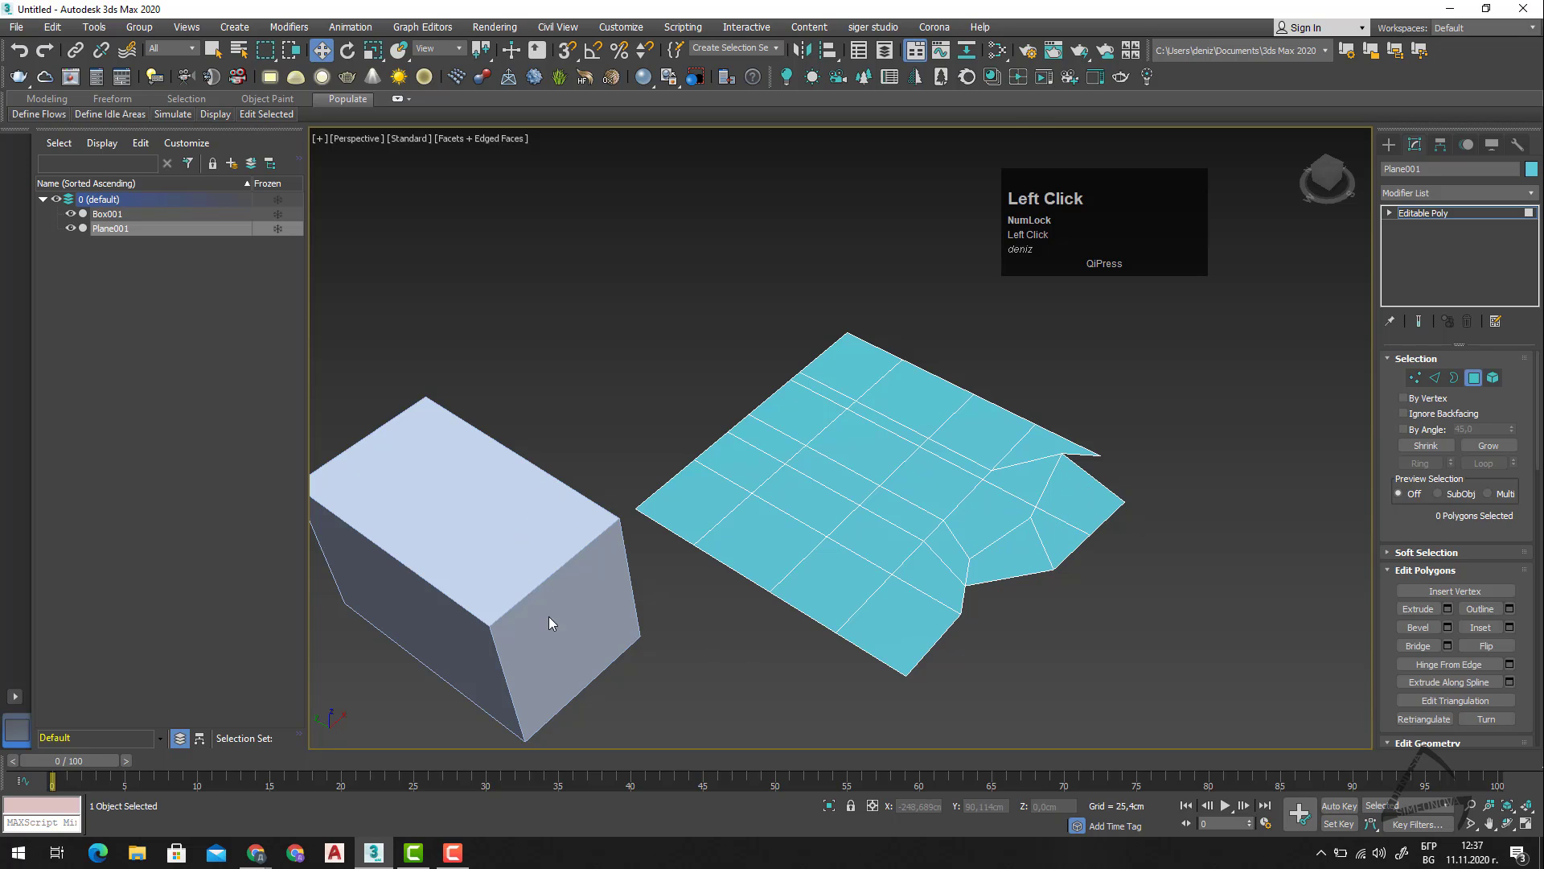
pyautogui.click(1006, 528)
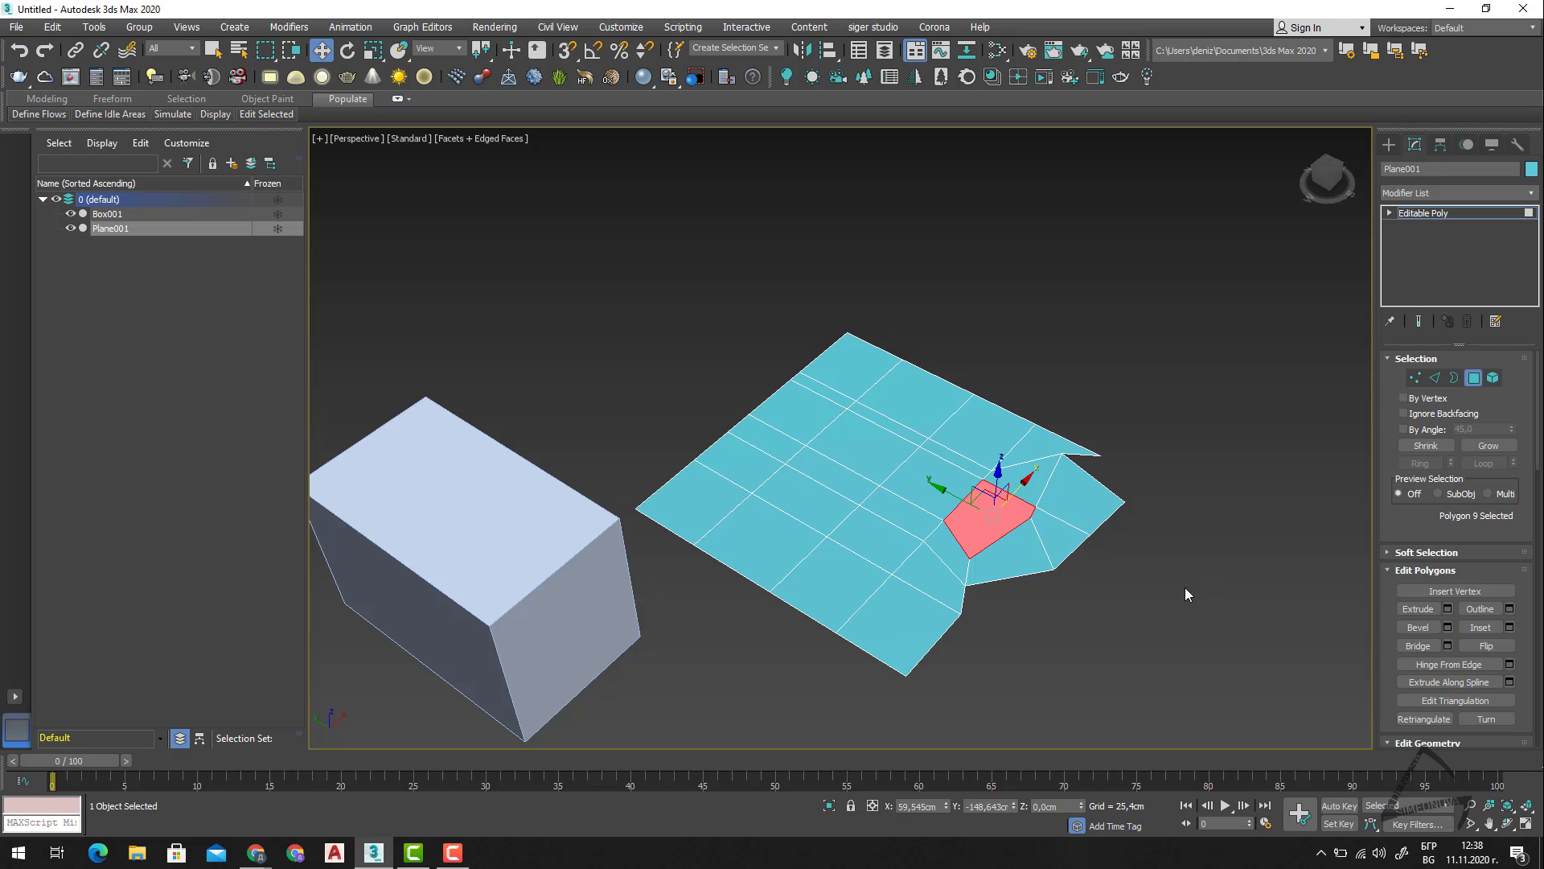
pyautogui.moveTo(1185, 593); pyautogui.dragTo(1123, 507, button='middle')
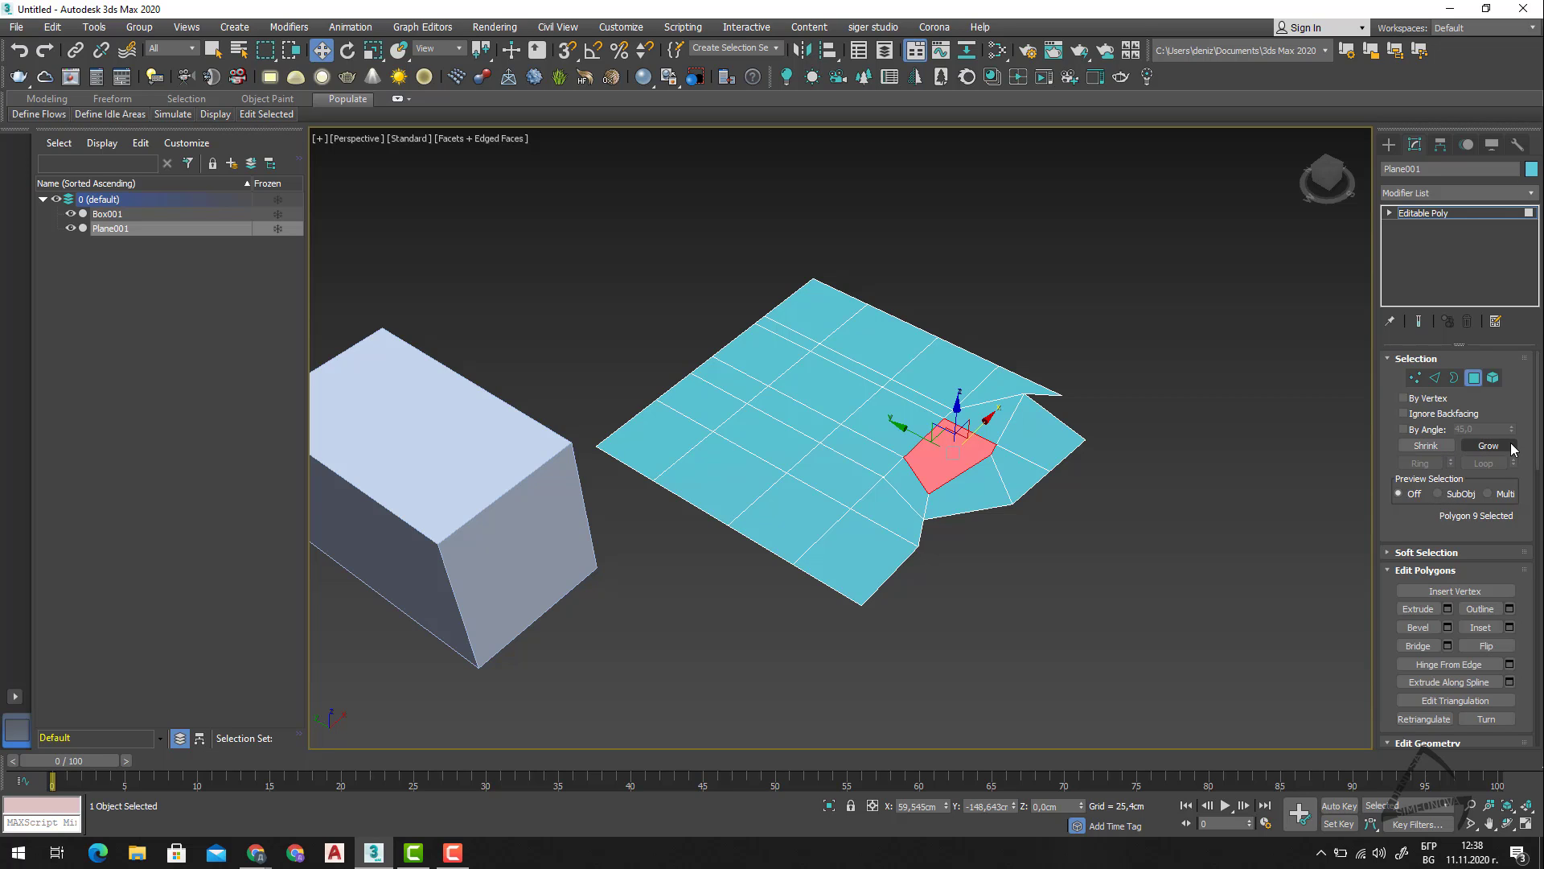
# Shrink the current polygon selection, select a polygon in the middle of the plane, and grow the selection once.
pyautogui.click(1425, 446)
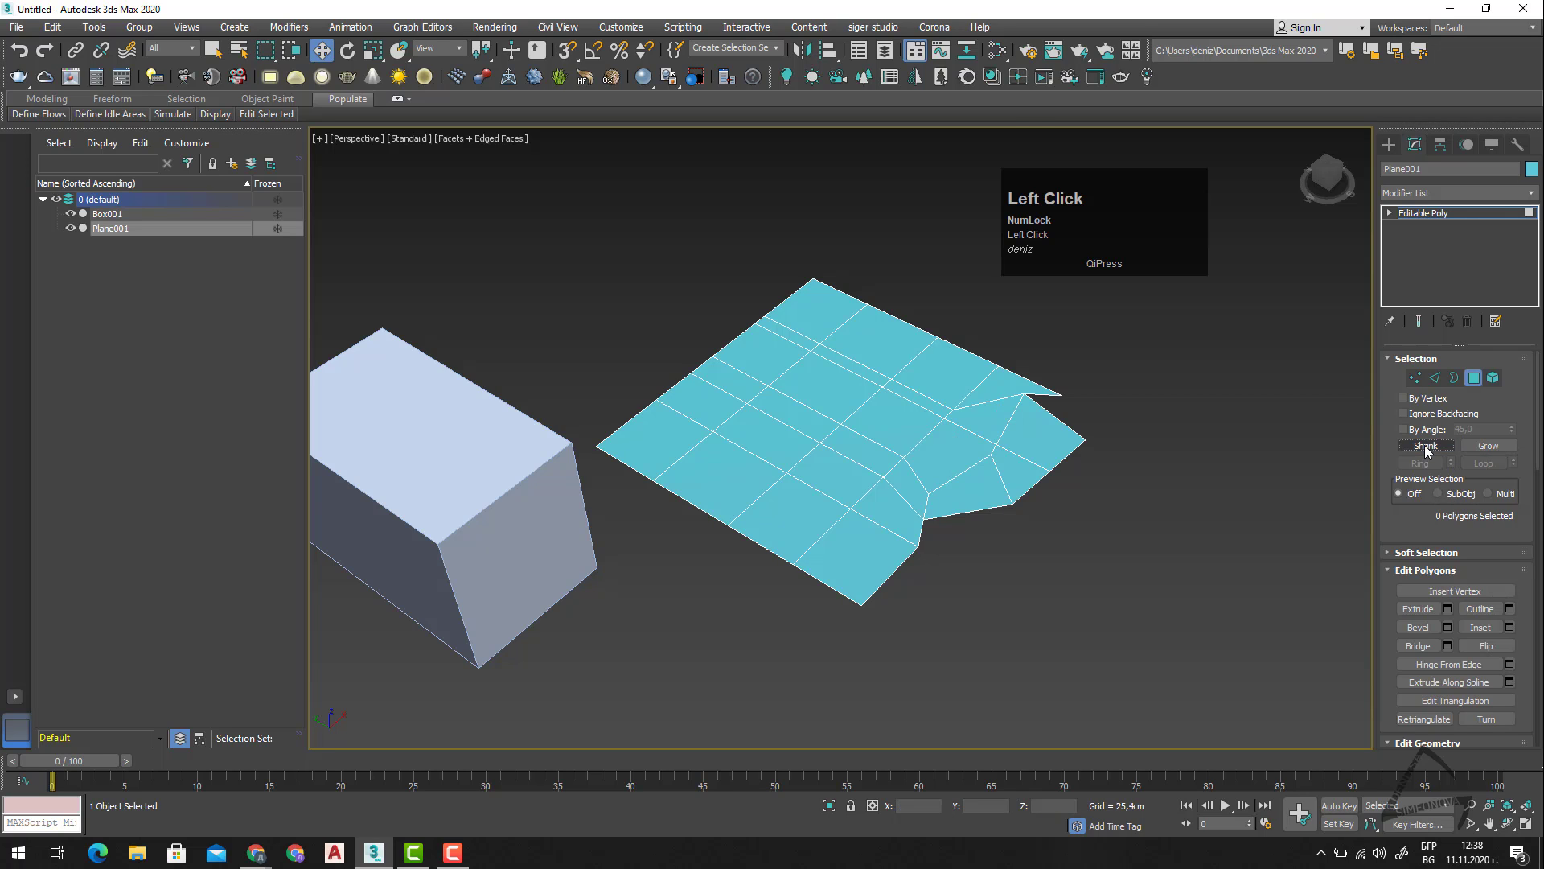
pyautogui.click(873, 415)
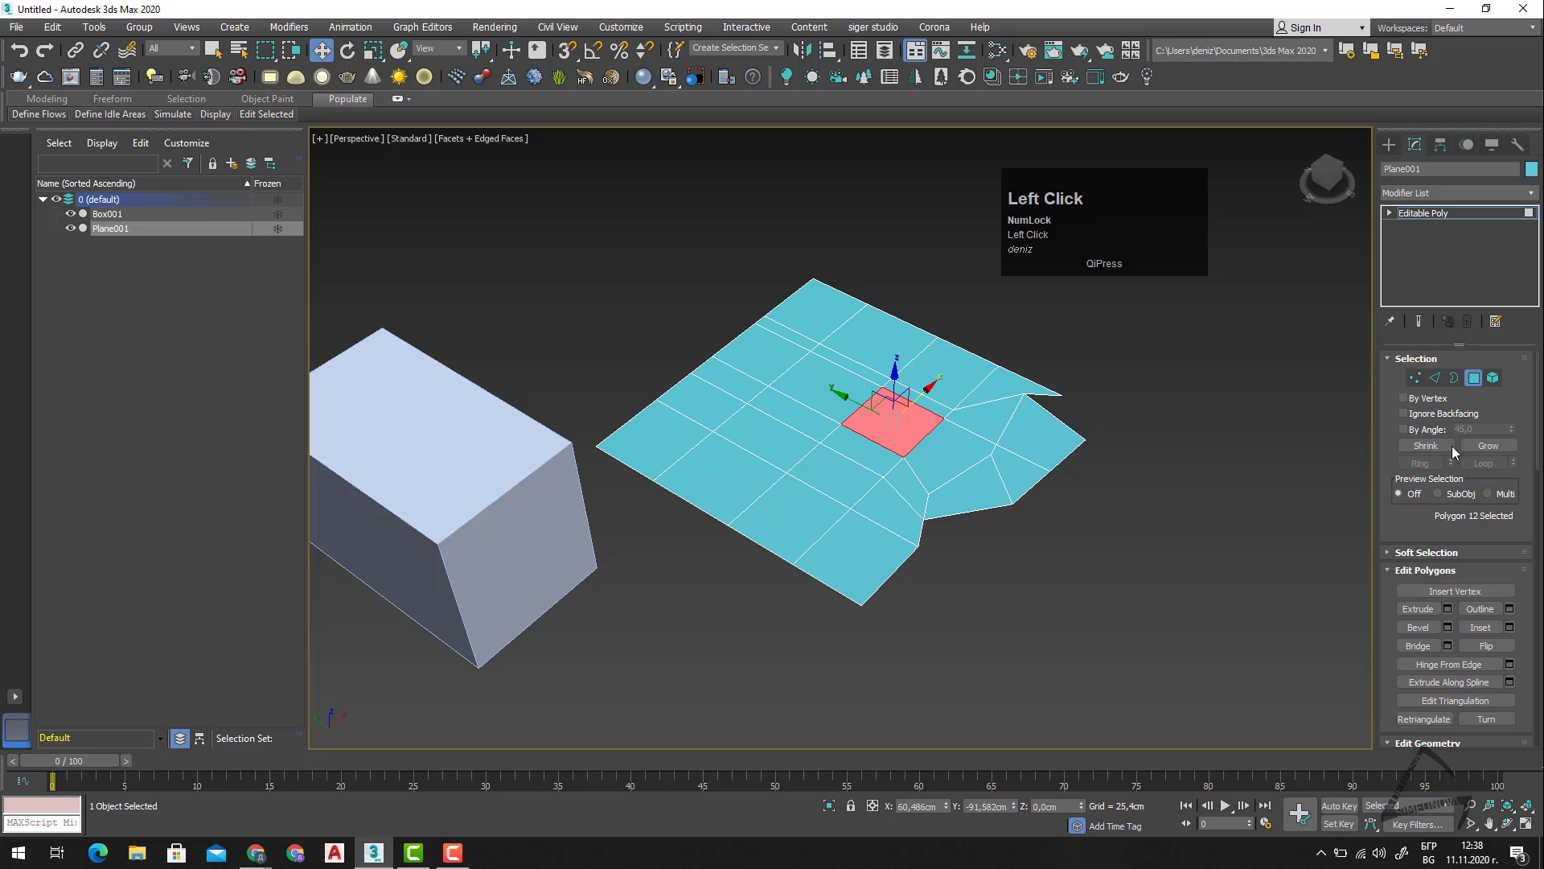
pyautogui.click(1504, 447)
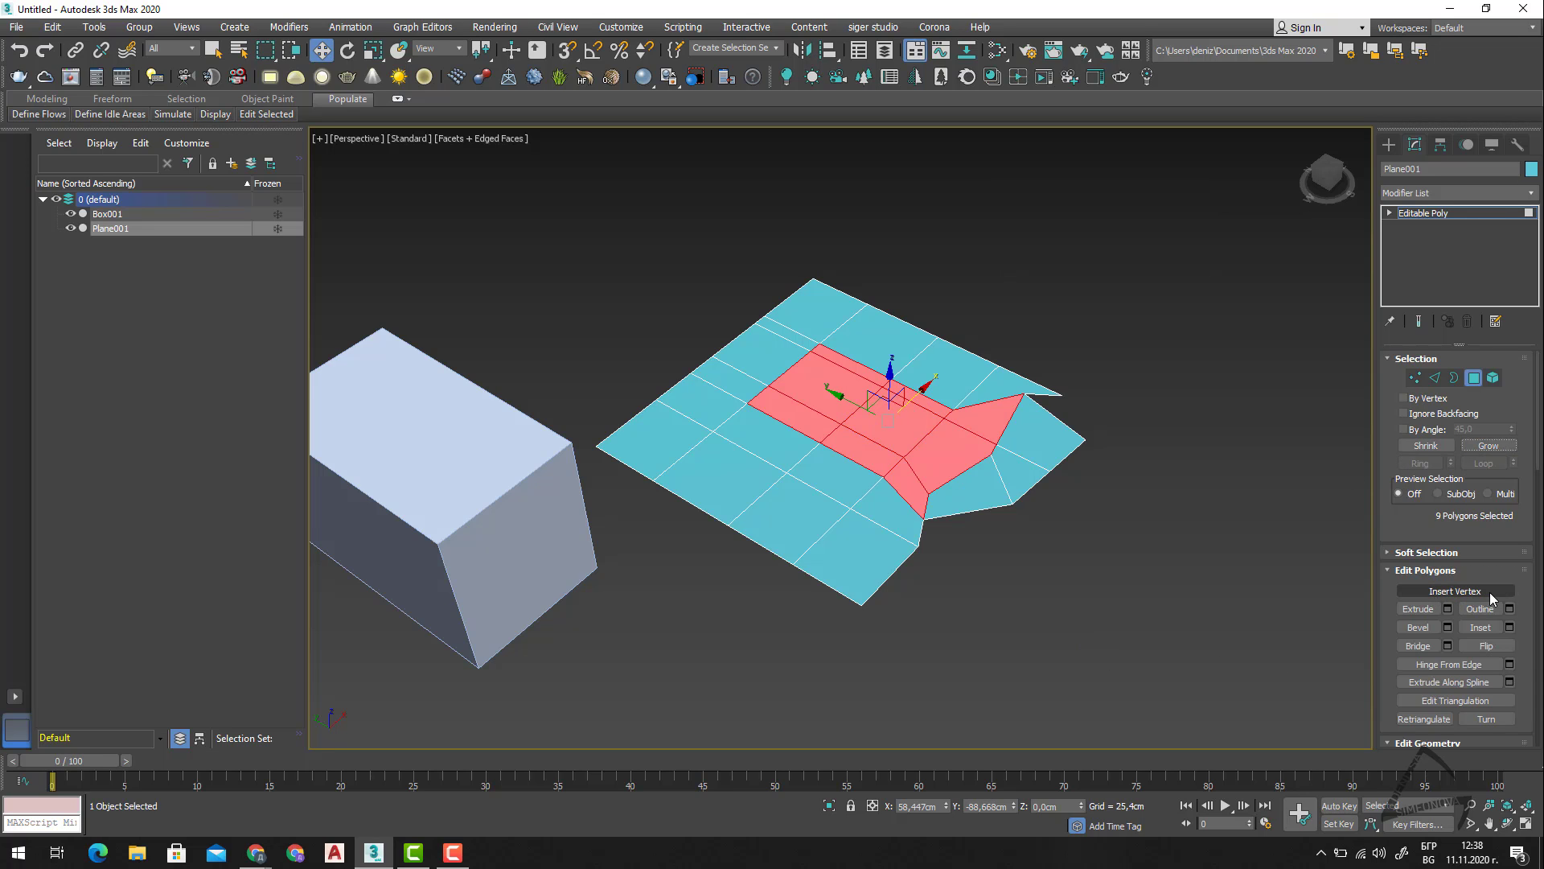
# Extrude the selected polygons upward by 38,79 cm.
pyautogui.click(1448, 609)
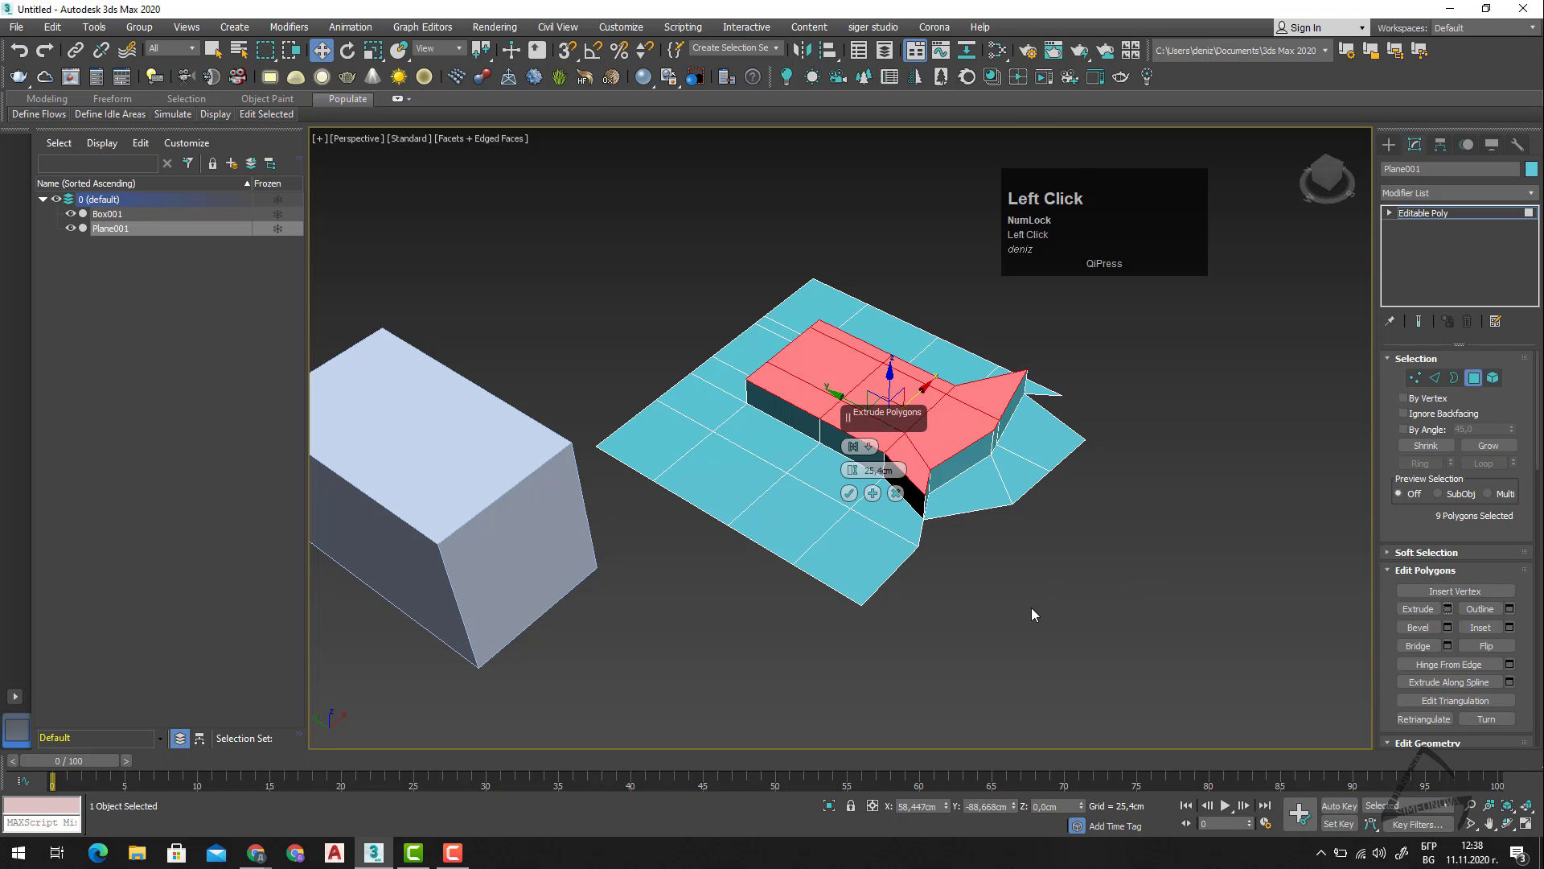
pyautogui.keyDown('alt'); pyautogui.moveTo(1031, 604); pyautogui.dragTo(1047, 543, button='middle'); pyautogui.keyUp('alt')
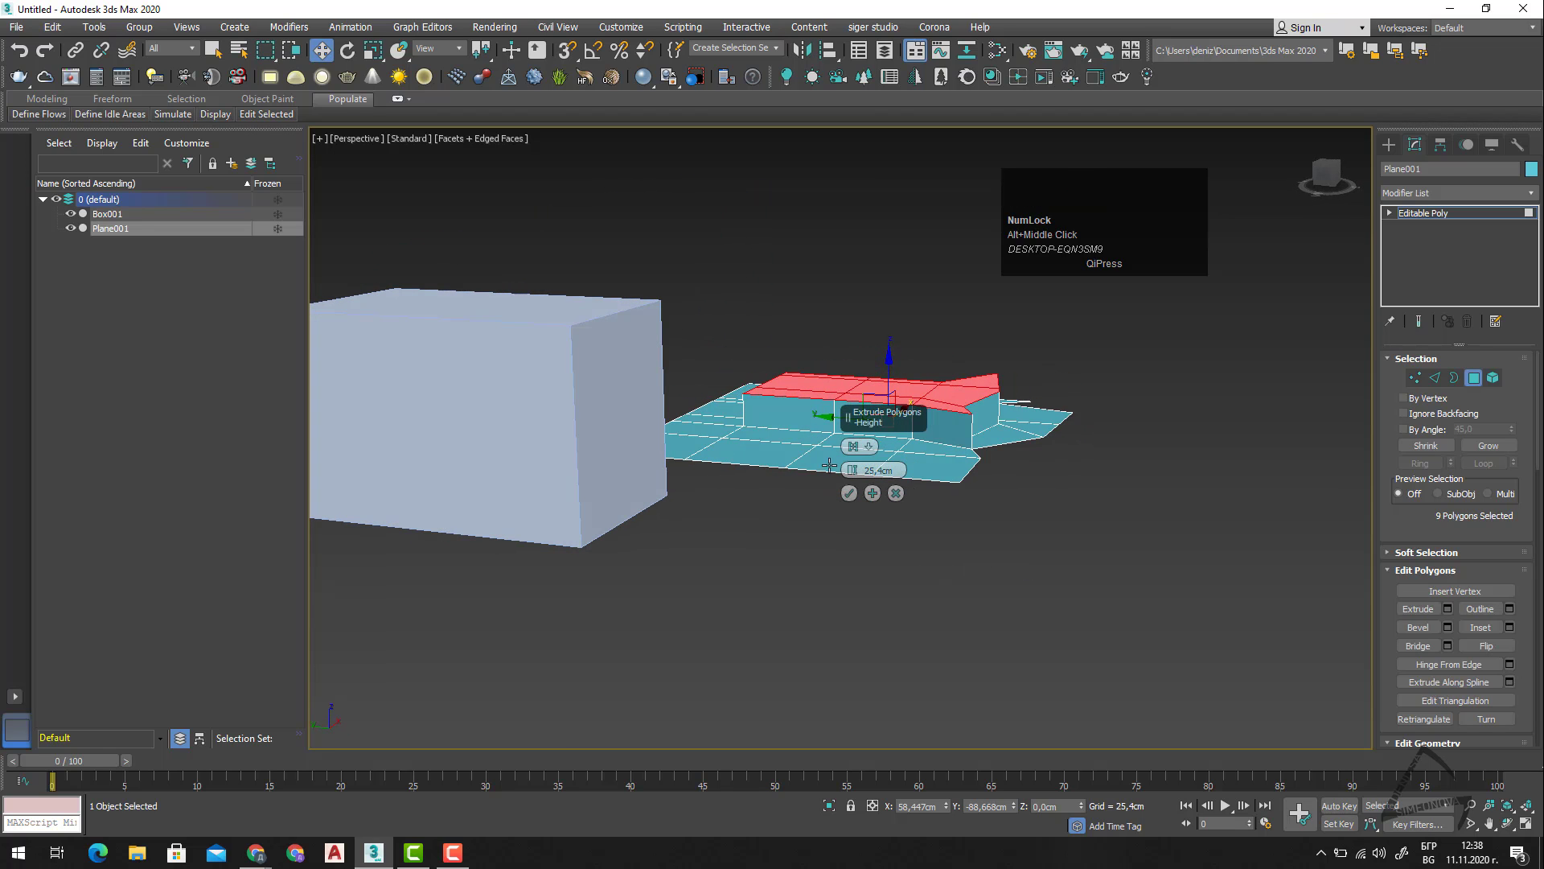
pyautogui.moveTo(852, 470); pyautogui.dragTo(841, 436)
pyautogui.rightClick(842, 435)
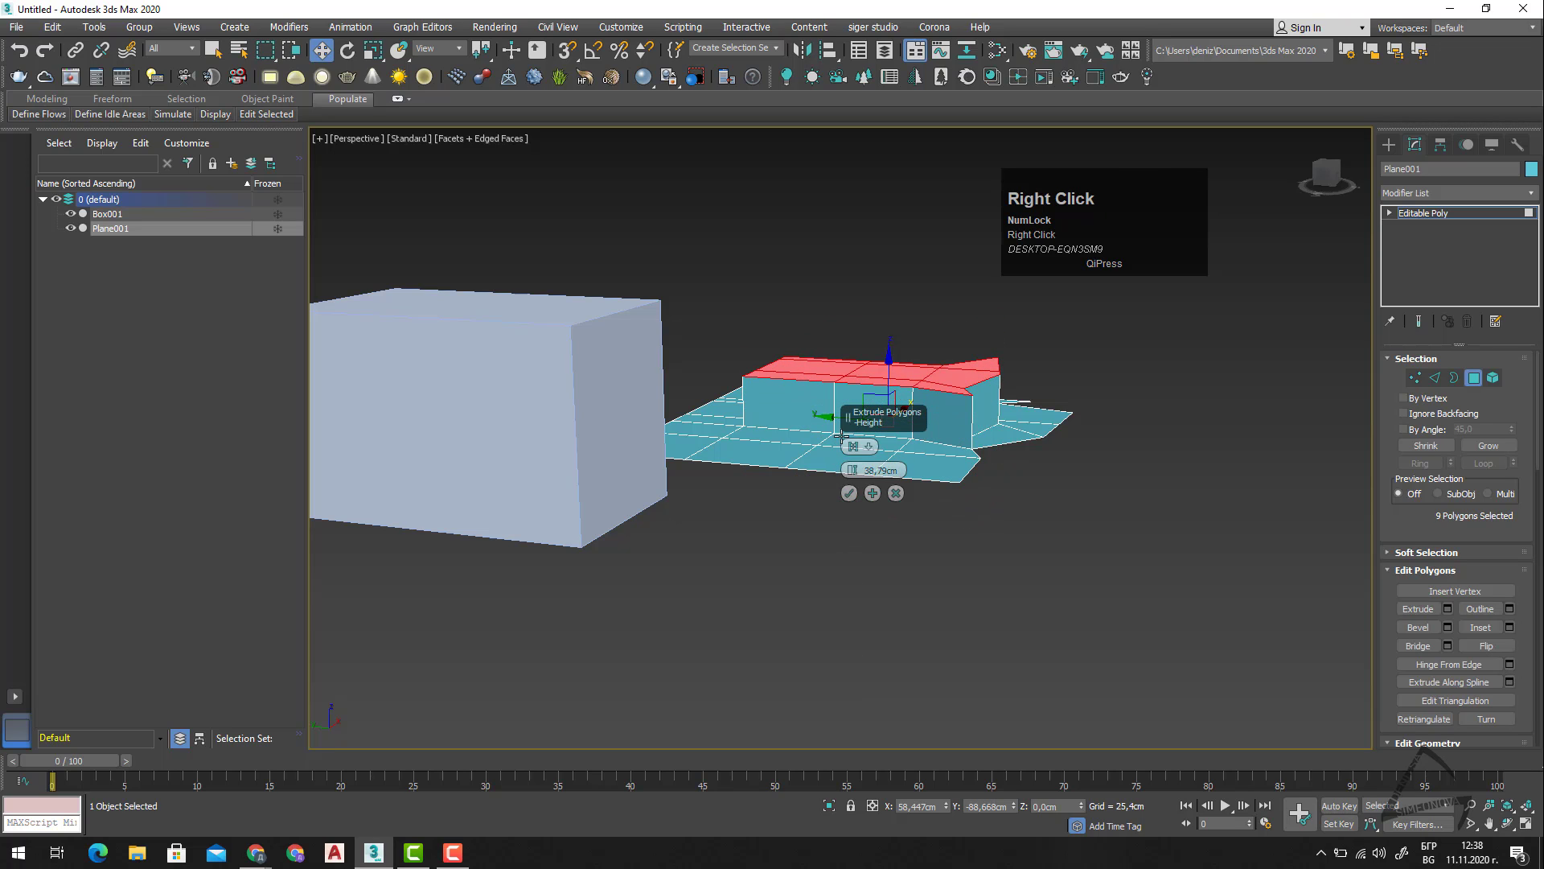
pyautogui.click(850, 493)
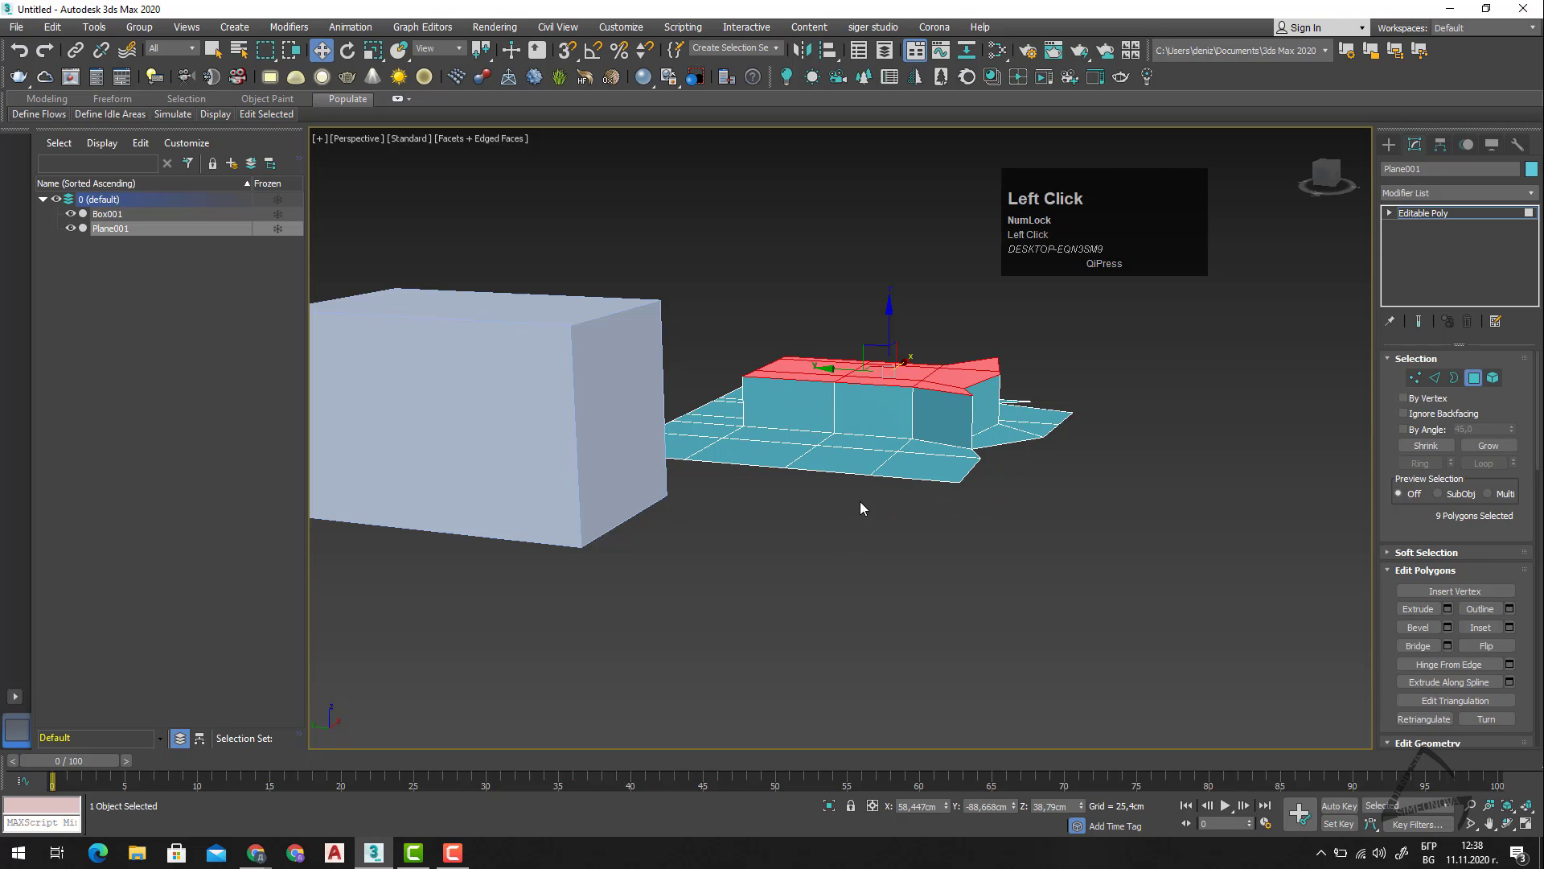
# Select the side polygon at the corner of the extruded block and shrink it with the Outline tool.
pyautogui.click(1487, 610)
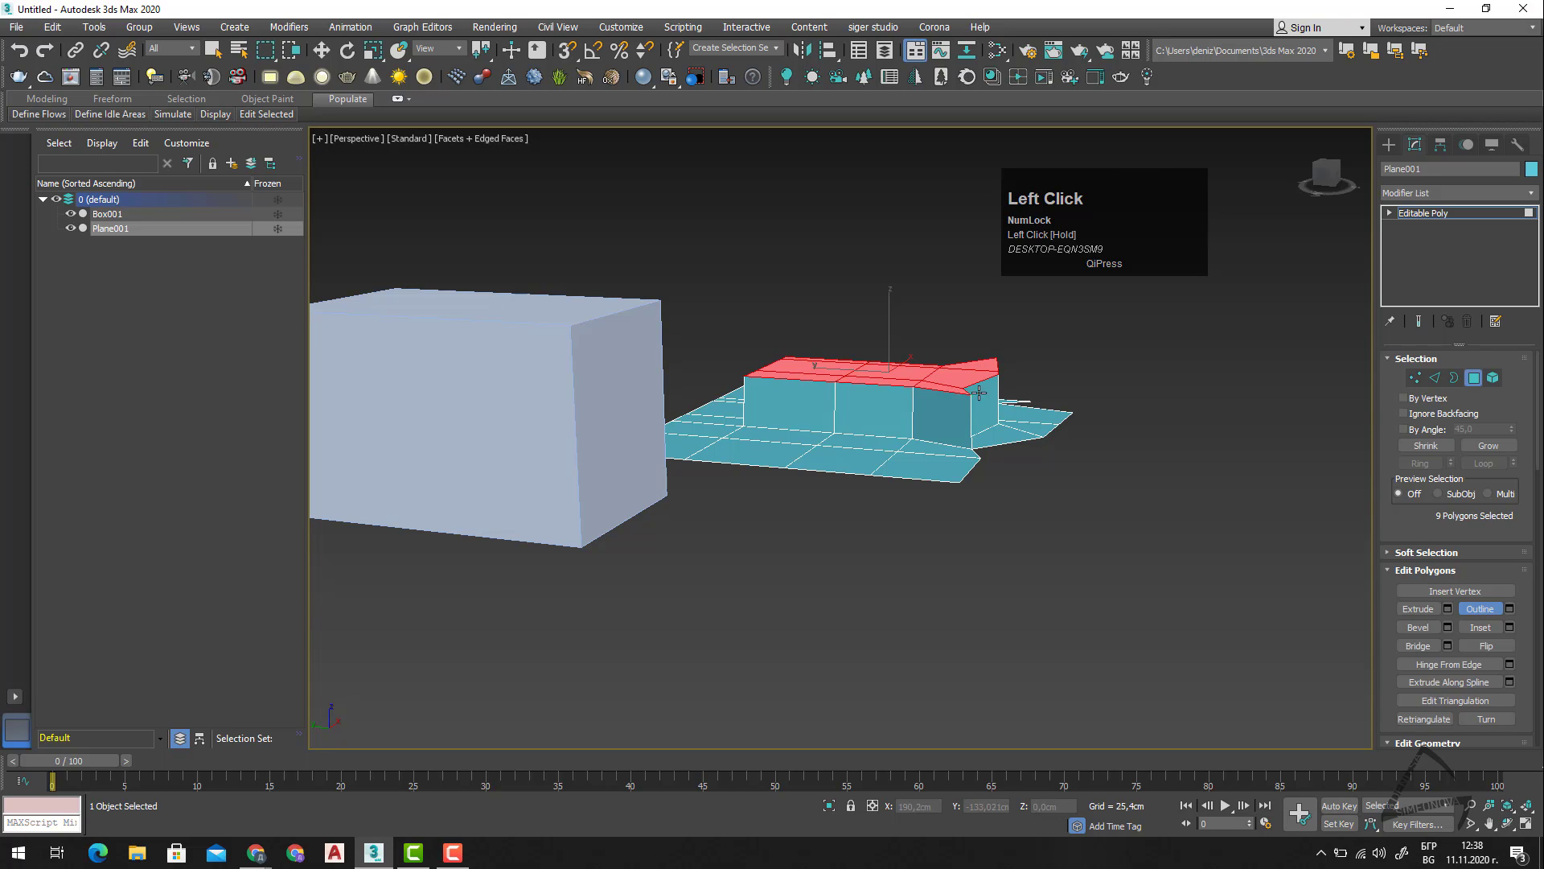
pyautogui.click(939, 392)
pyautogui.moveTo(939, 392); pyautogui.dragTo(952, 405)
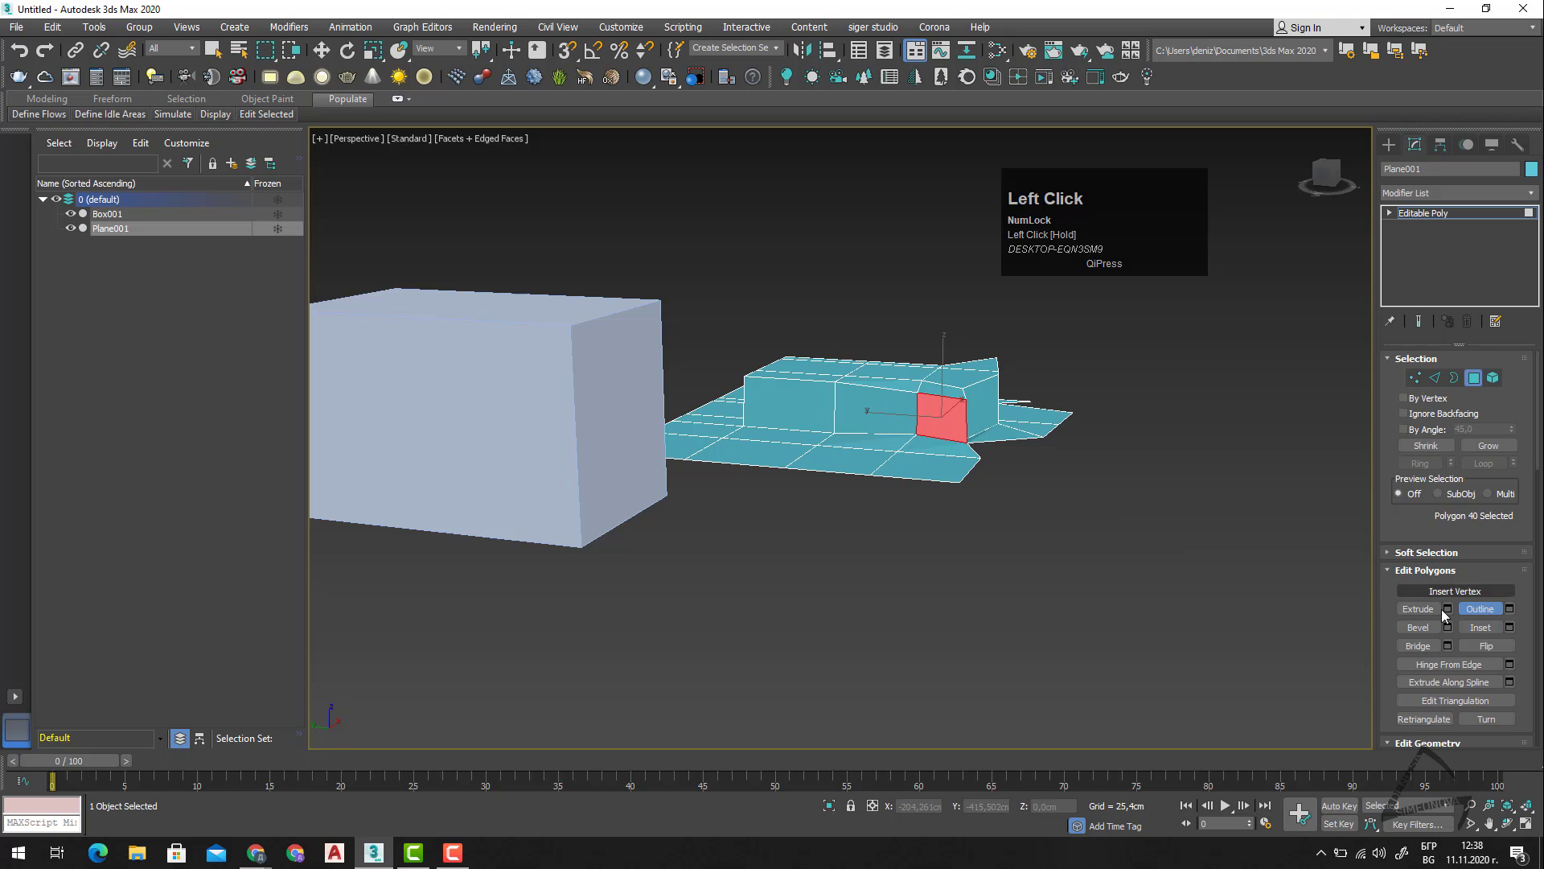
# Bevel the selected side polygon of the extruded block freehand.
pyautogui.click(1418, 627)
pyautogui.scroll(4, 868, 377)
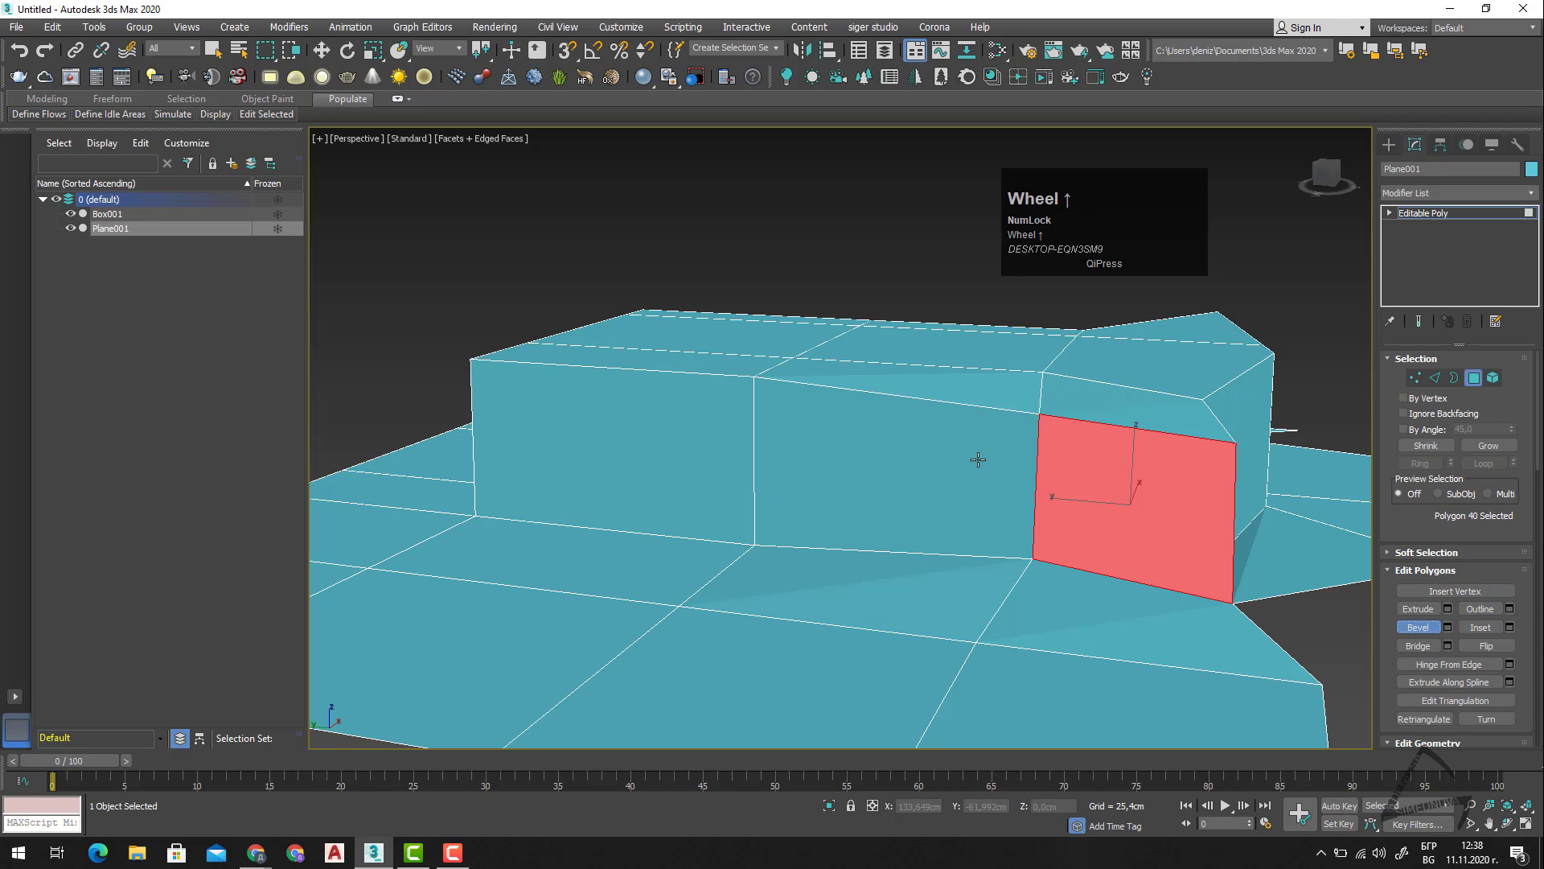
pyautogui.moveTo(1106, 488); pyautogui.dragTo(1080, 458)
pyautogui.scroll(-3, 907, 452)
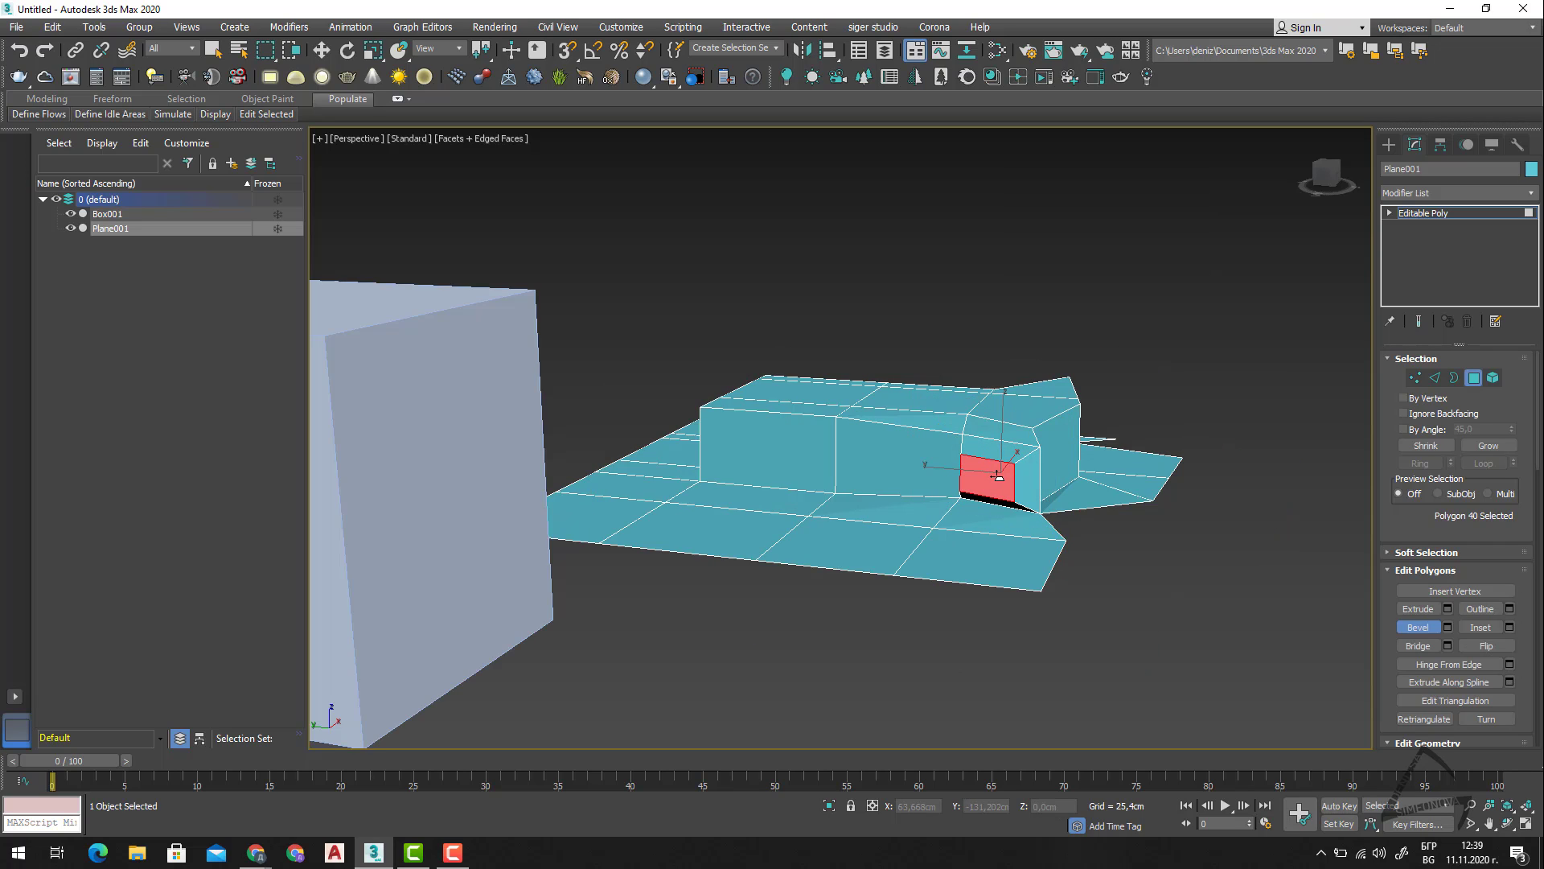
pyautogui.click(998, 476)
pyautogui.keyDown('alt'); pyautogui.moveTo(999, 476); pyautogui.dragTo(1013, 460, button='middle'); pyautogui.keyUp('alt')
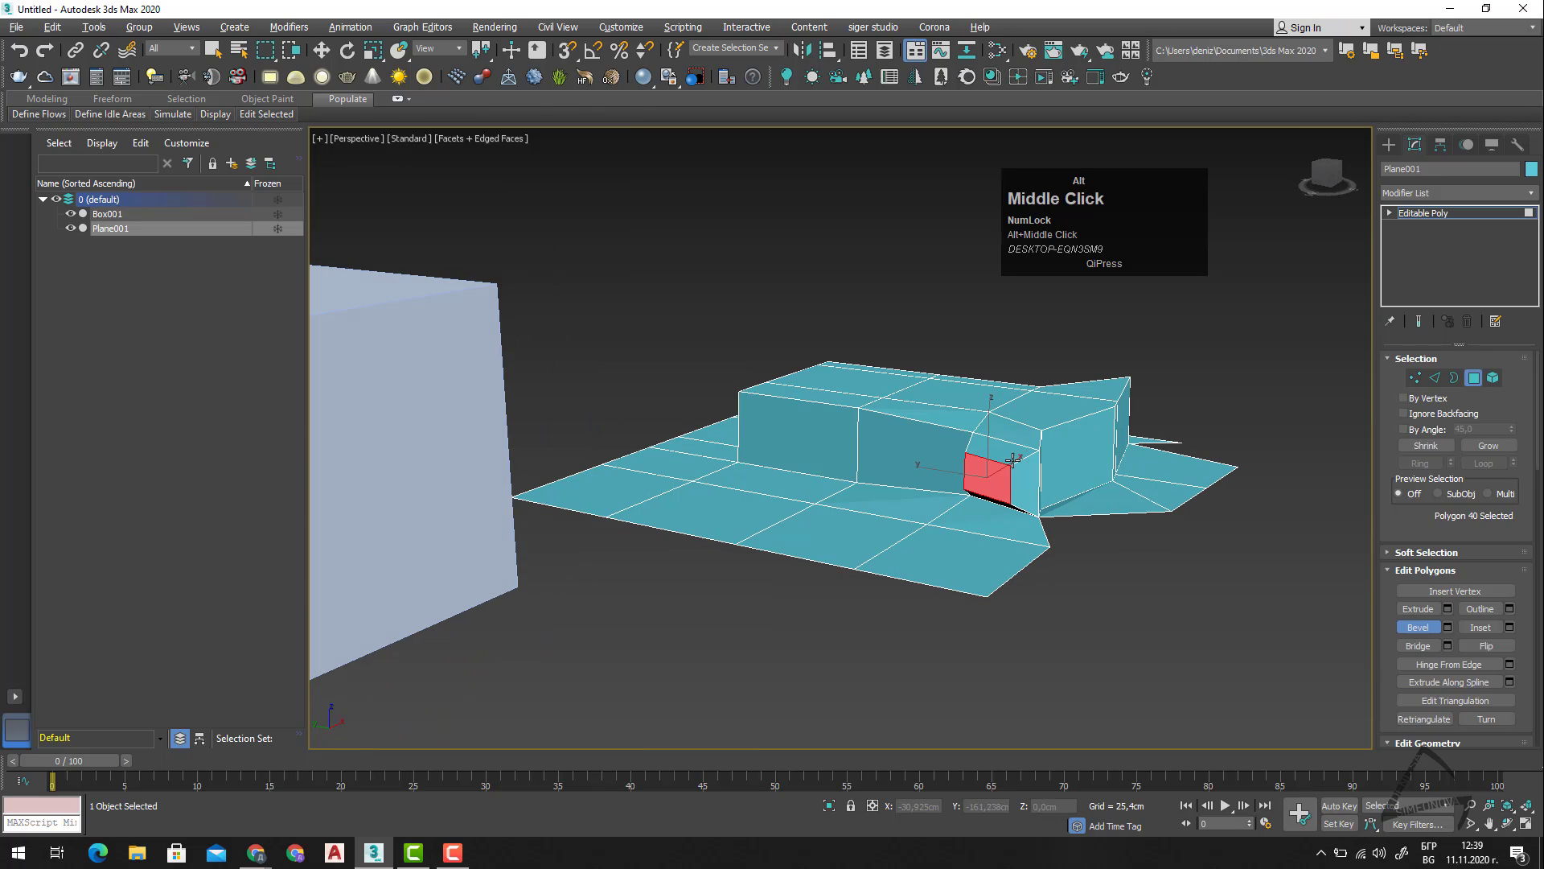
# Inset the near corner polygon of the flat plane, increasing the amount well beyond 2,54 cm.
pyautogui.click(1488, 625)
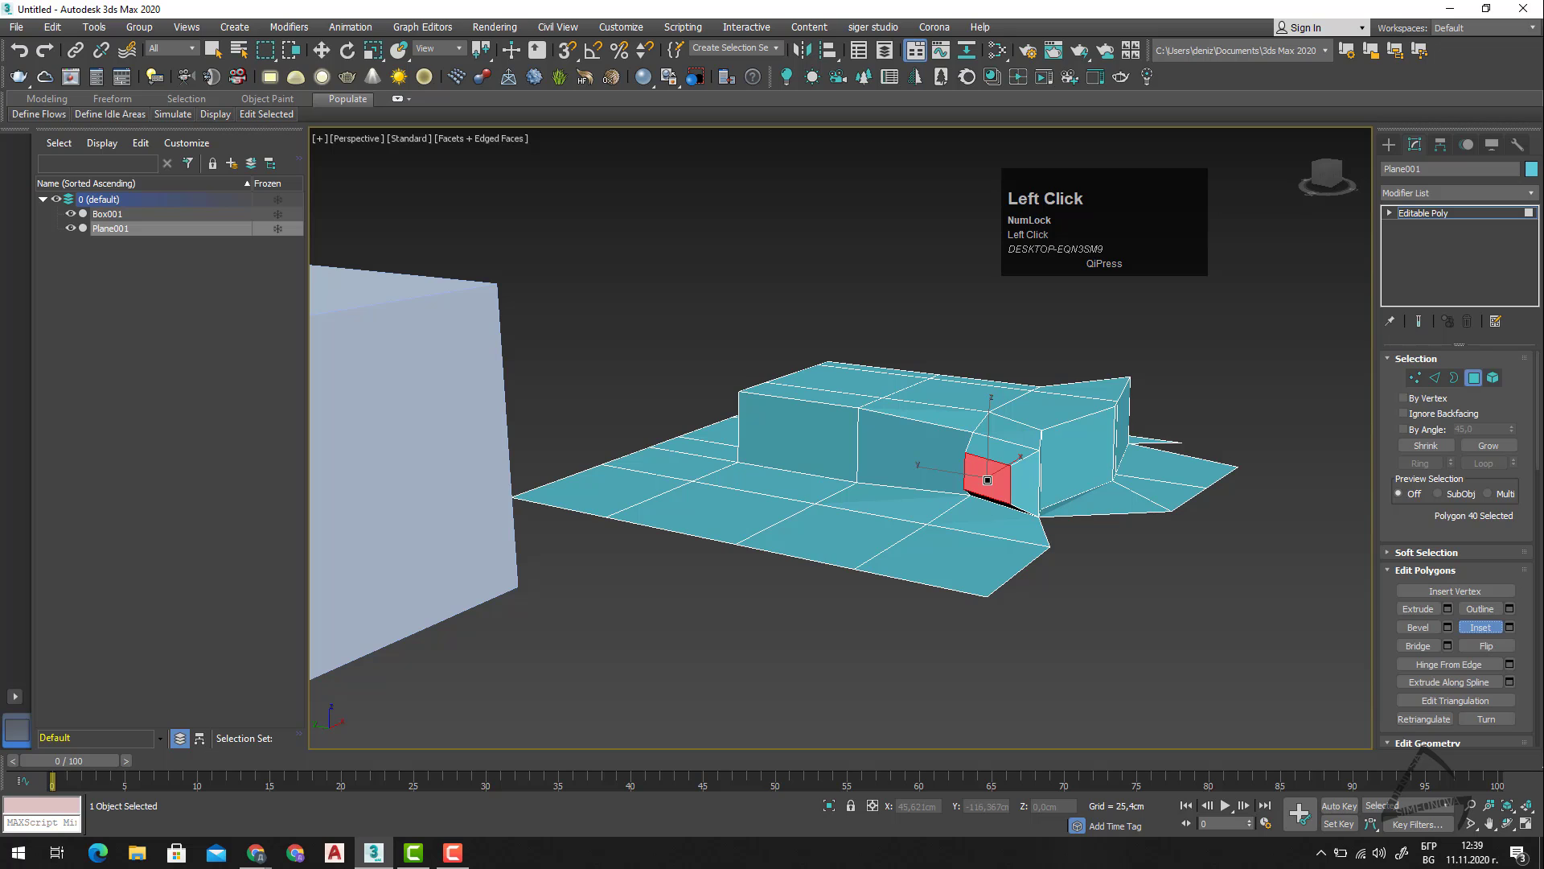
pyautogui.rightClick(1249, 631)
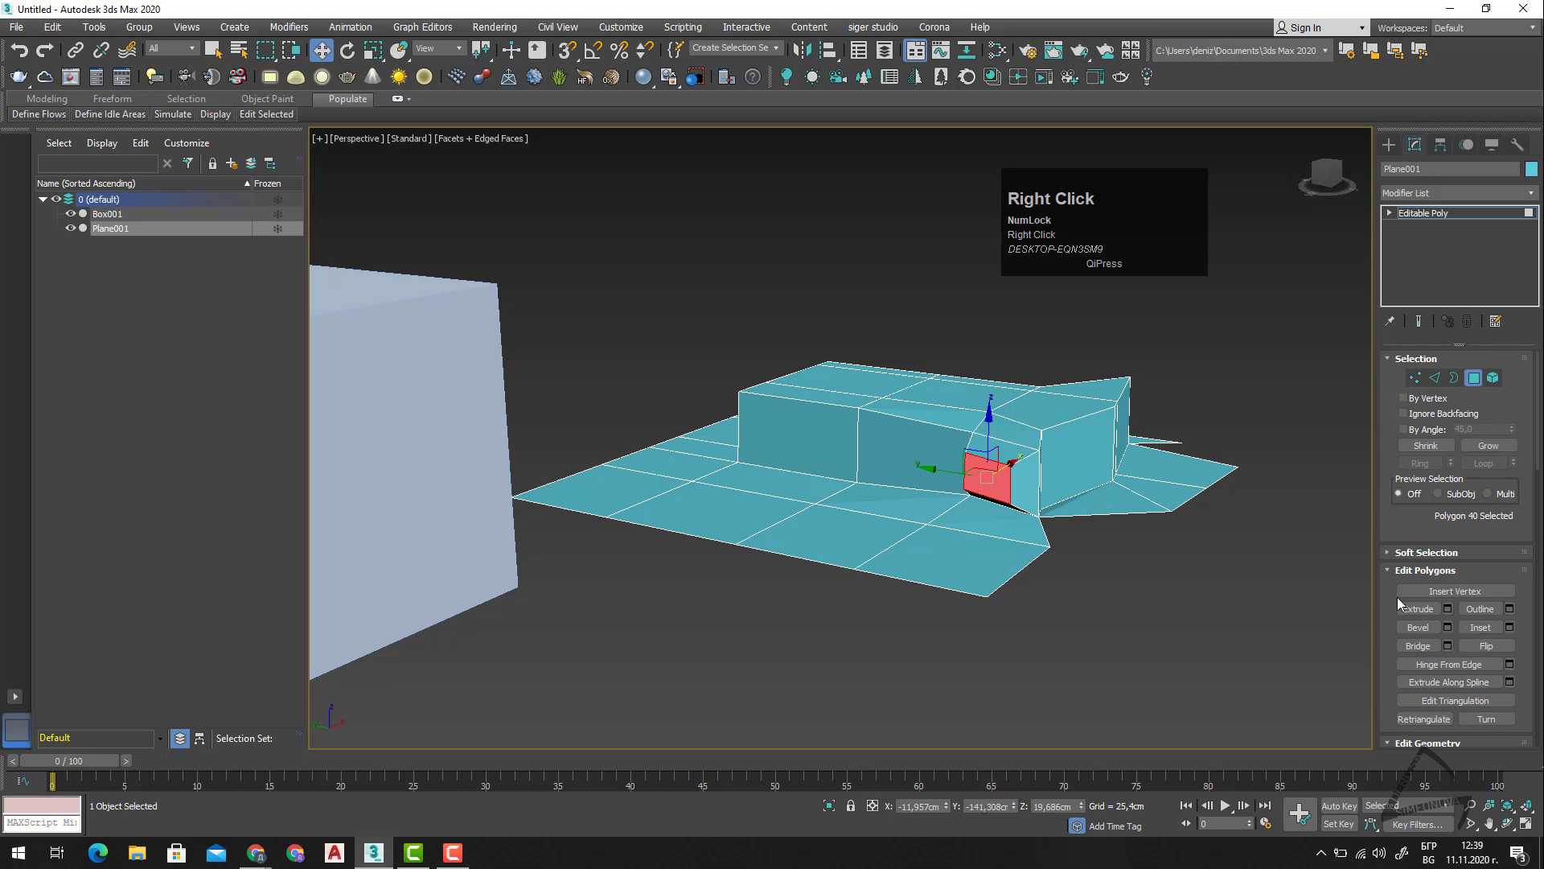
pyautogui.click(937, 547)
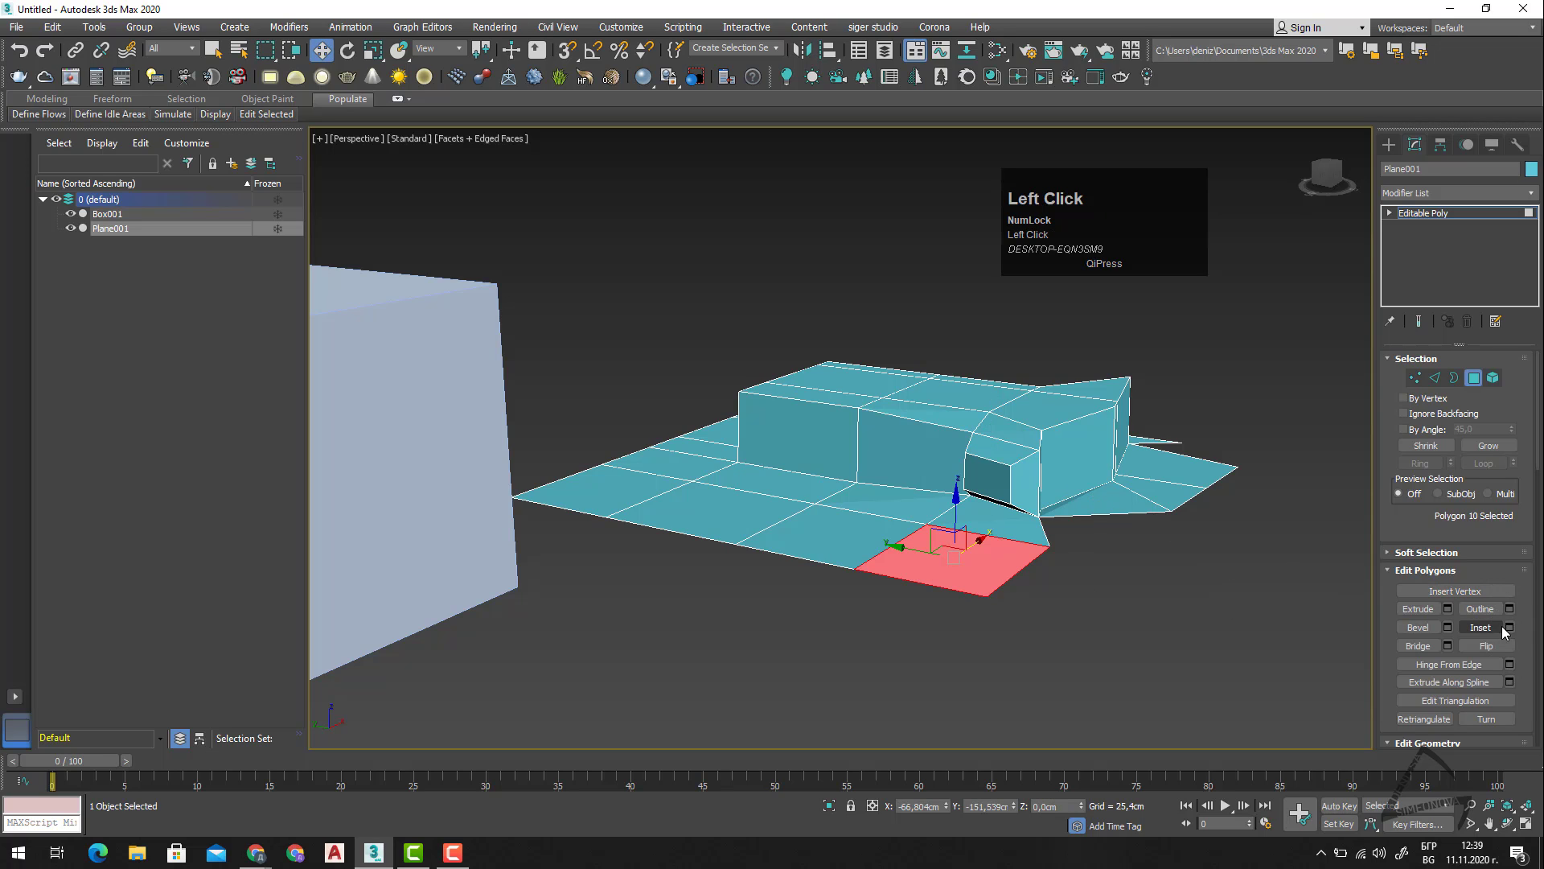
pyautogui.click(1510, 627)
pyautogui.scroll(3, 965, 564)
pyautogui.keyDown('alt'); pyautogui.moveTo(1025, 520); pyautogui.dragTo(1029, 566, button='middle'); pyautogui.keyUp('alt')
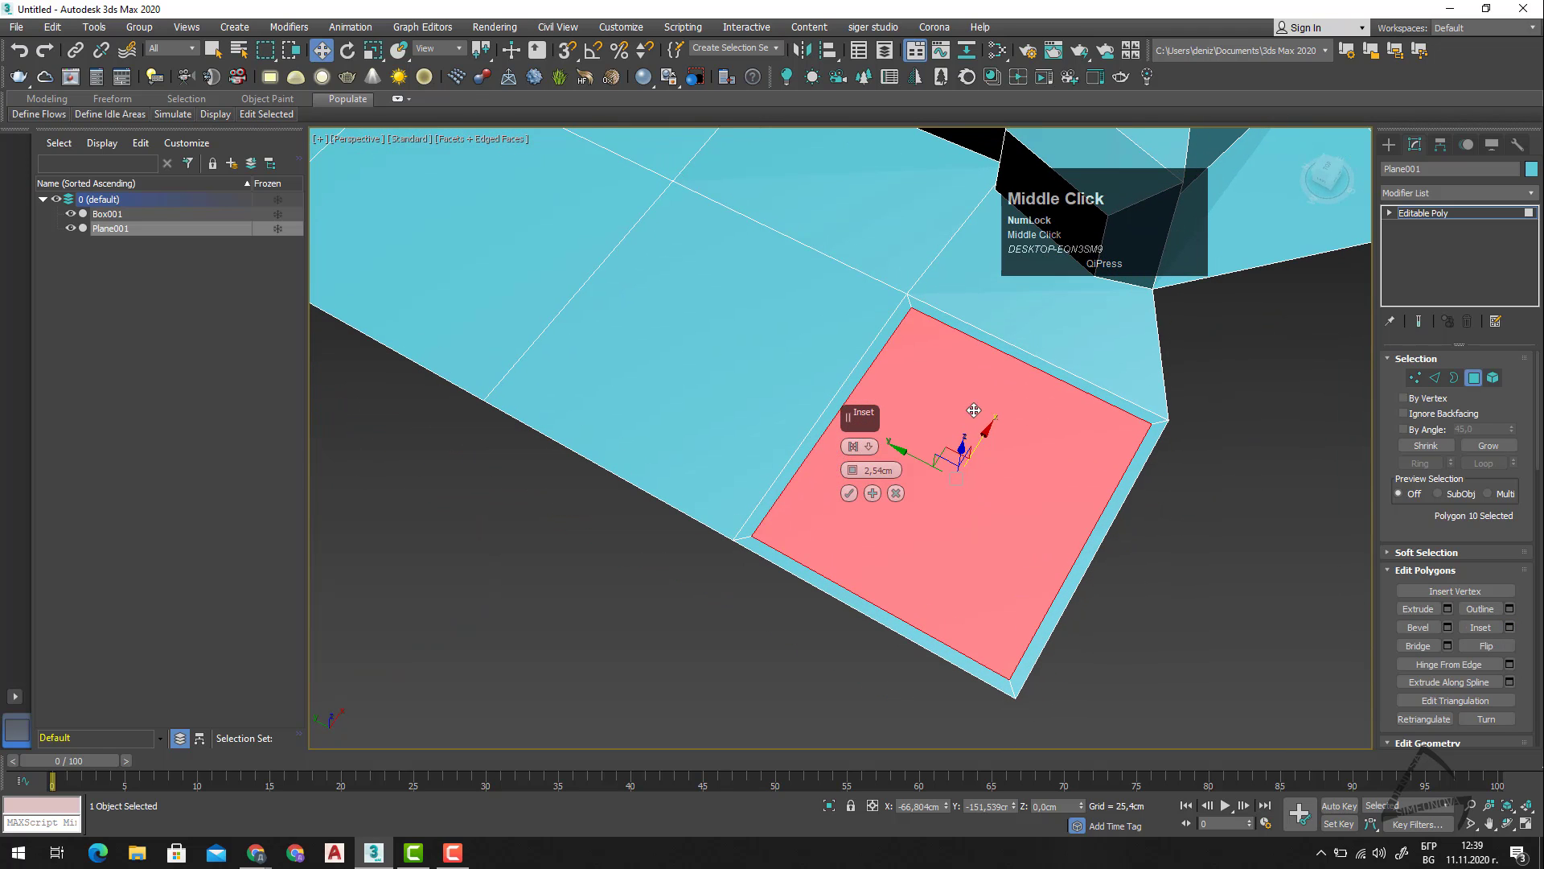
pyautogui.moveTo(855, 470); pyautogui.dragTo(868, 430)
pyautogui.click(849, 492)
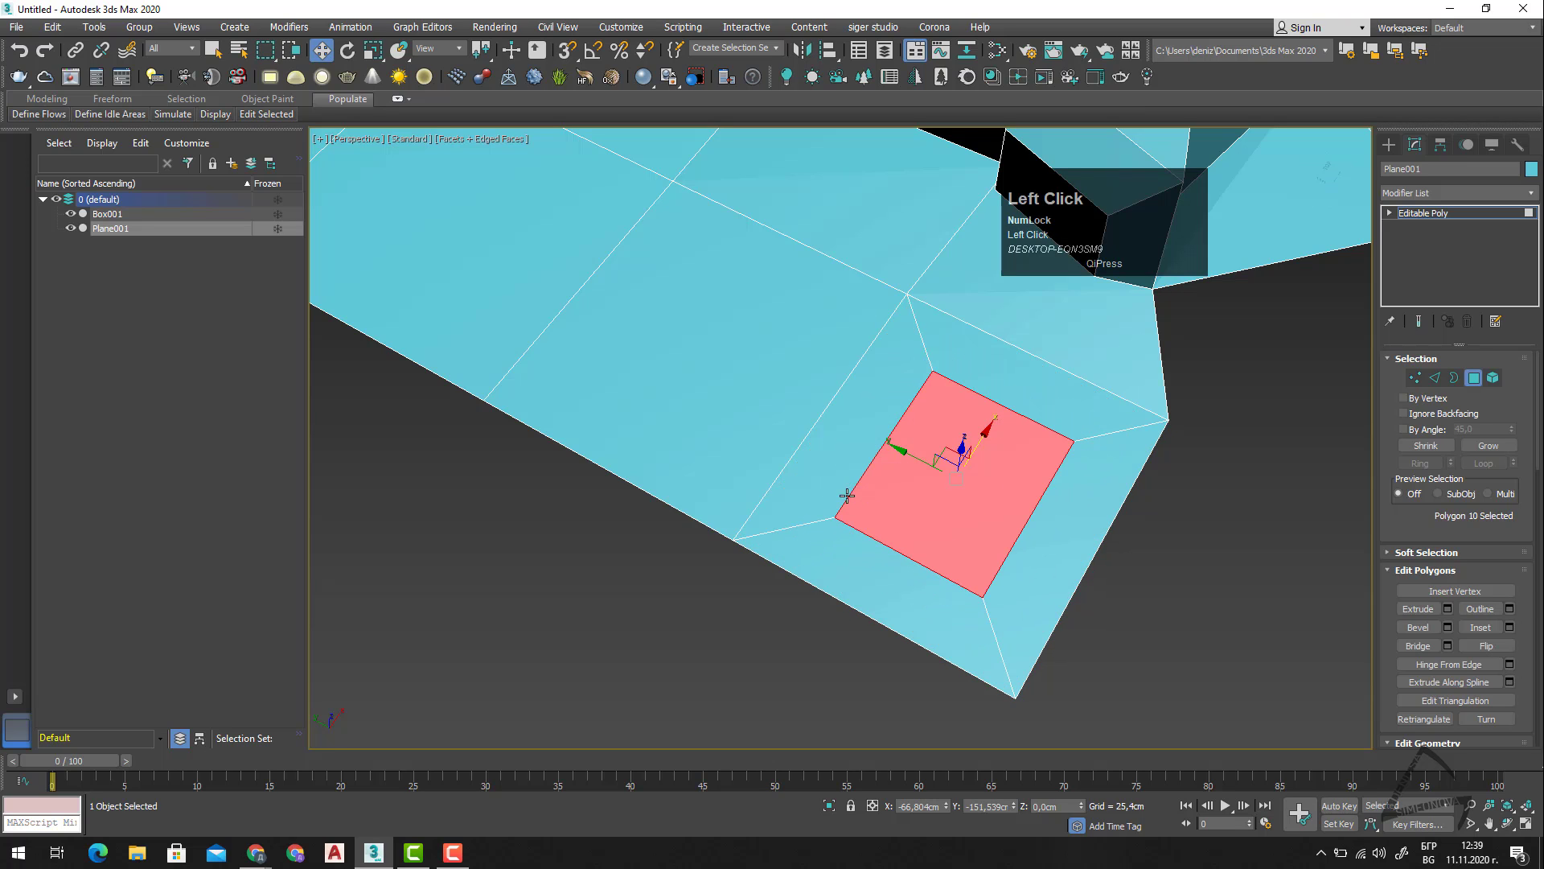
pyautogui.click(844, 641)
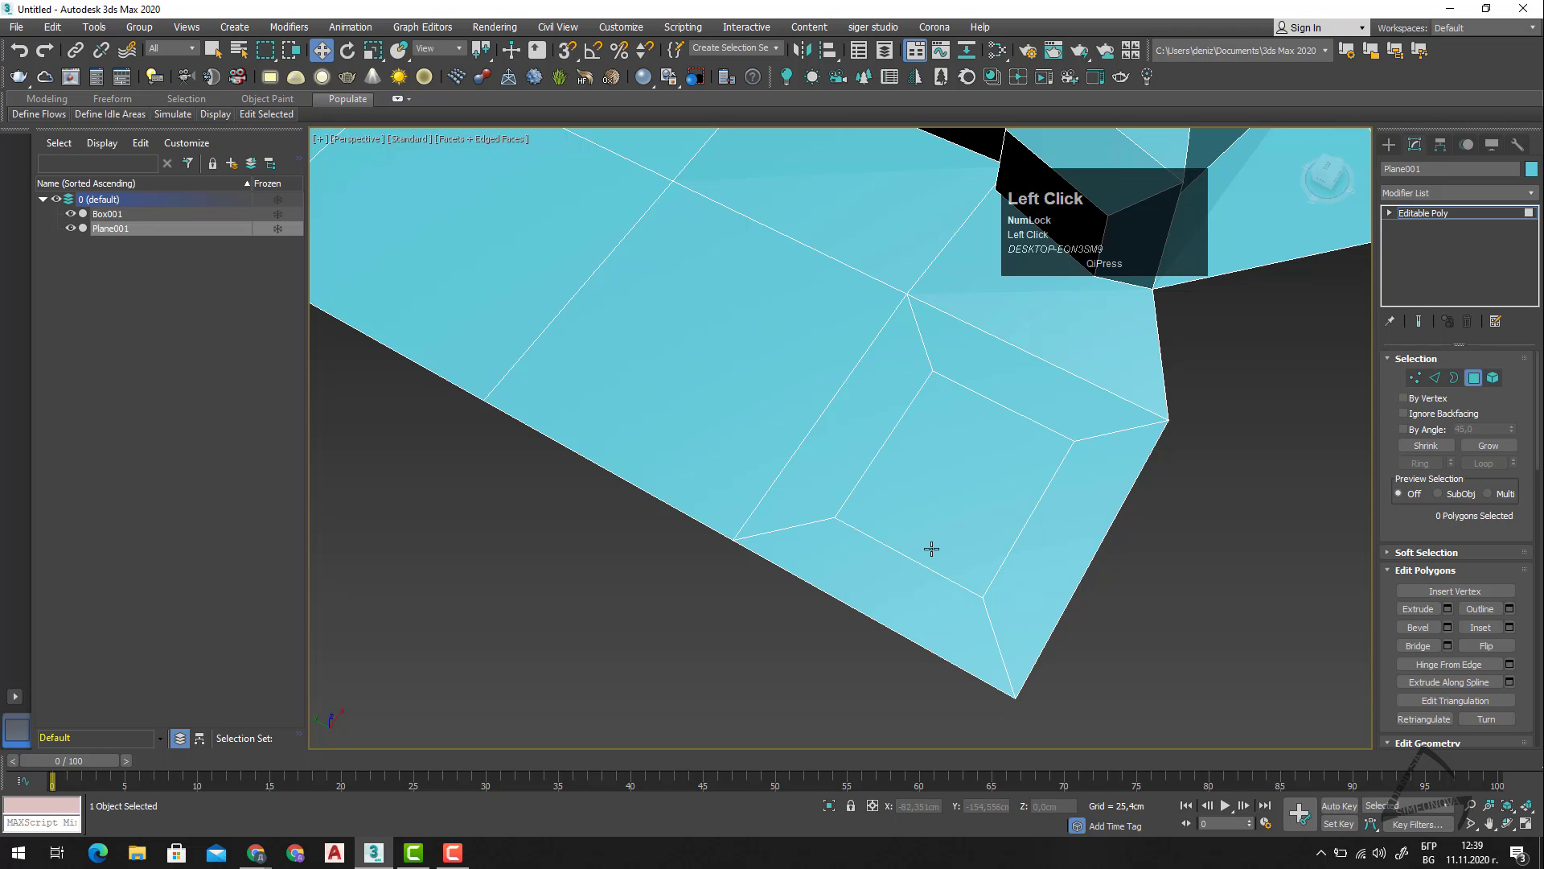
pyautogui.click(933, 547)
pyautogui.keyDown('alt'); pyautogui.moveTo(966, 538); pyautogui.dragTo(1017, 593, button='middle'); pyautogui.keyUp('alt')
pyautogui.click(1033, 627)
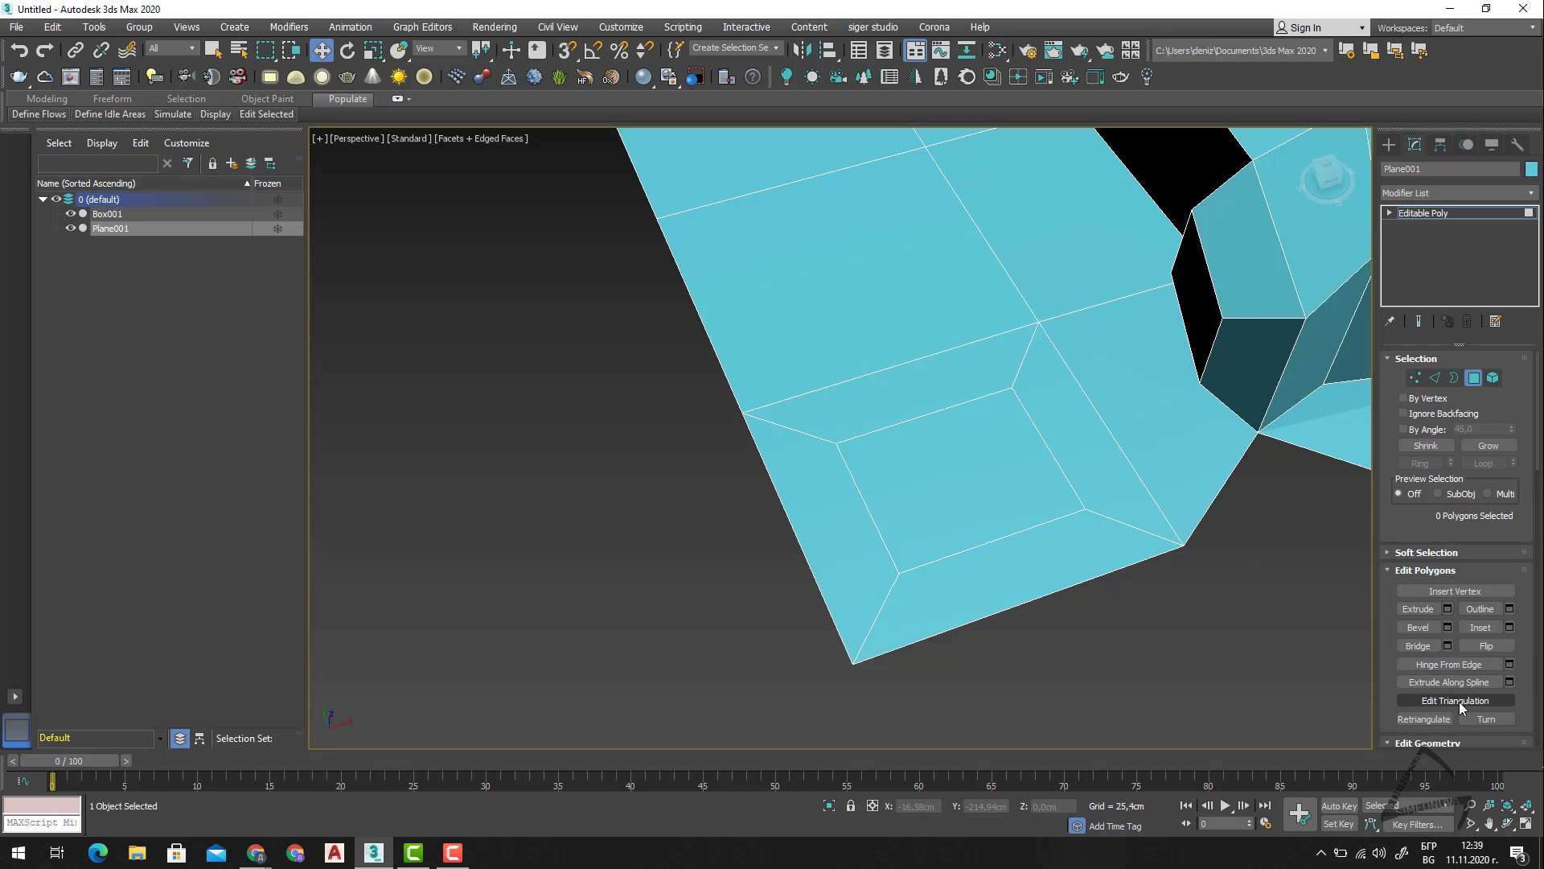
# Detach the plane's front edge polygon beside the inset as an element of the same object.
pyautogui.scroll(-4, 1473, 682)
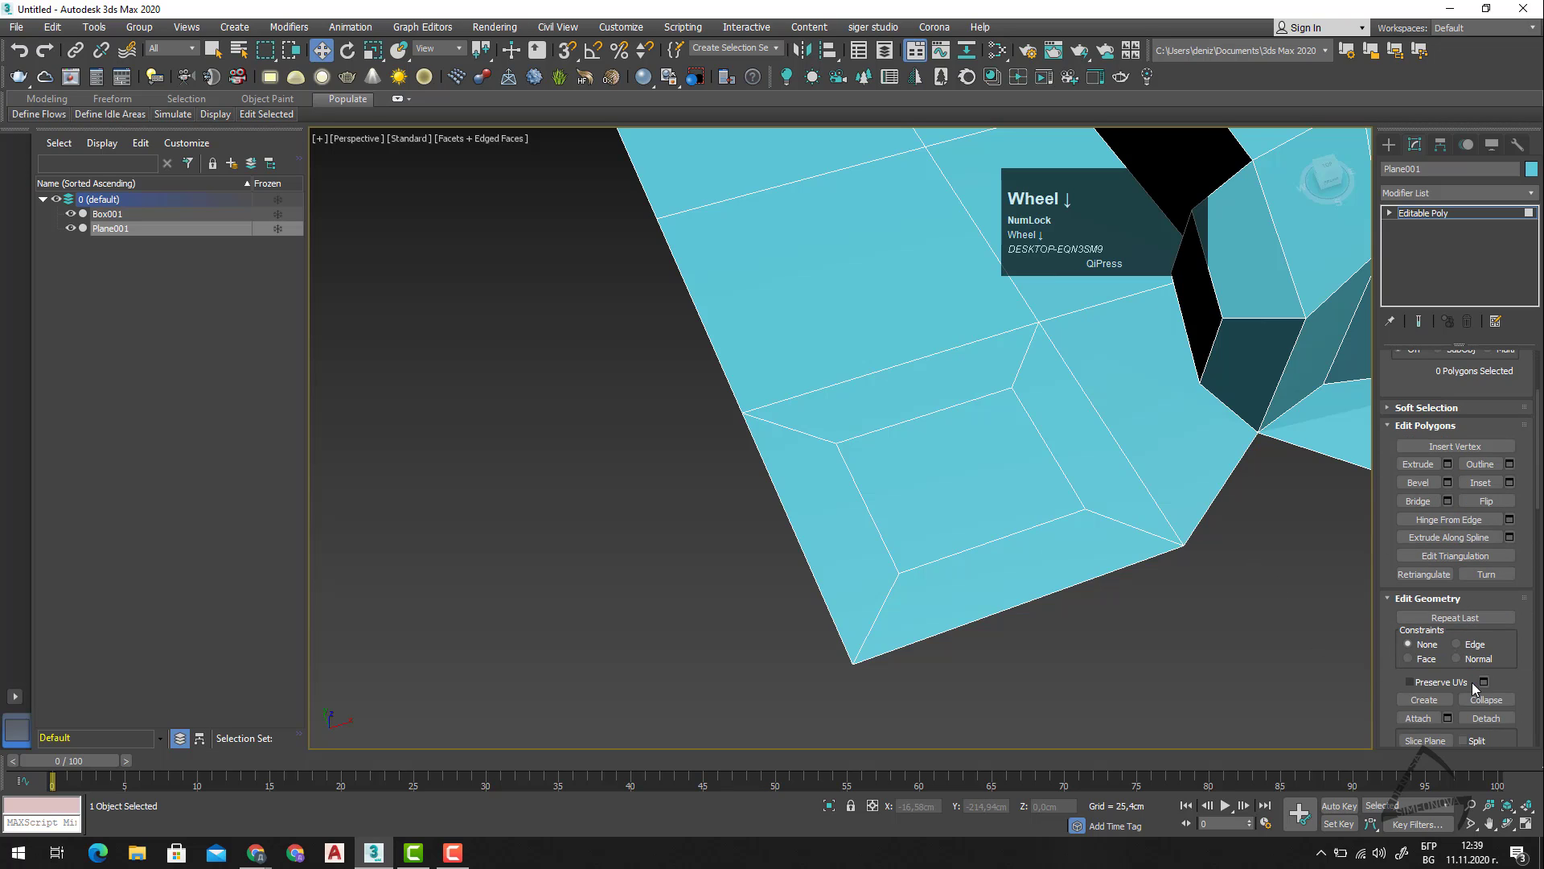
pyautogui.scroll(-2, 1448, 657)
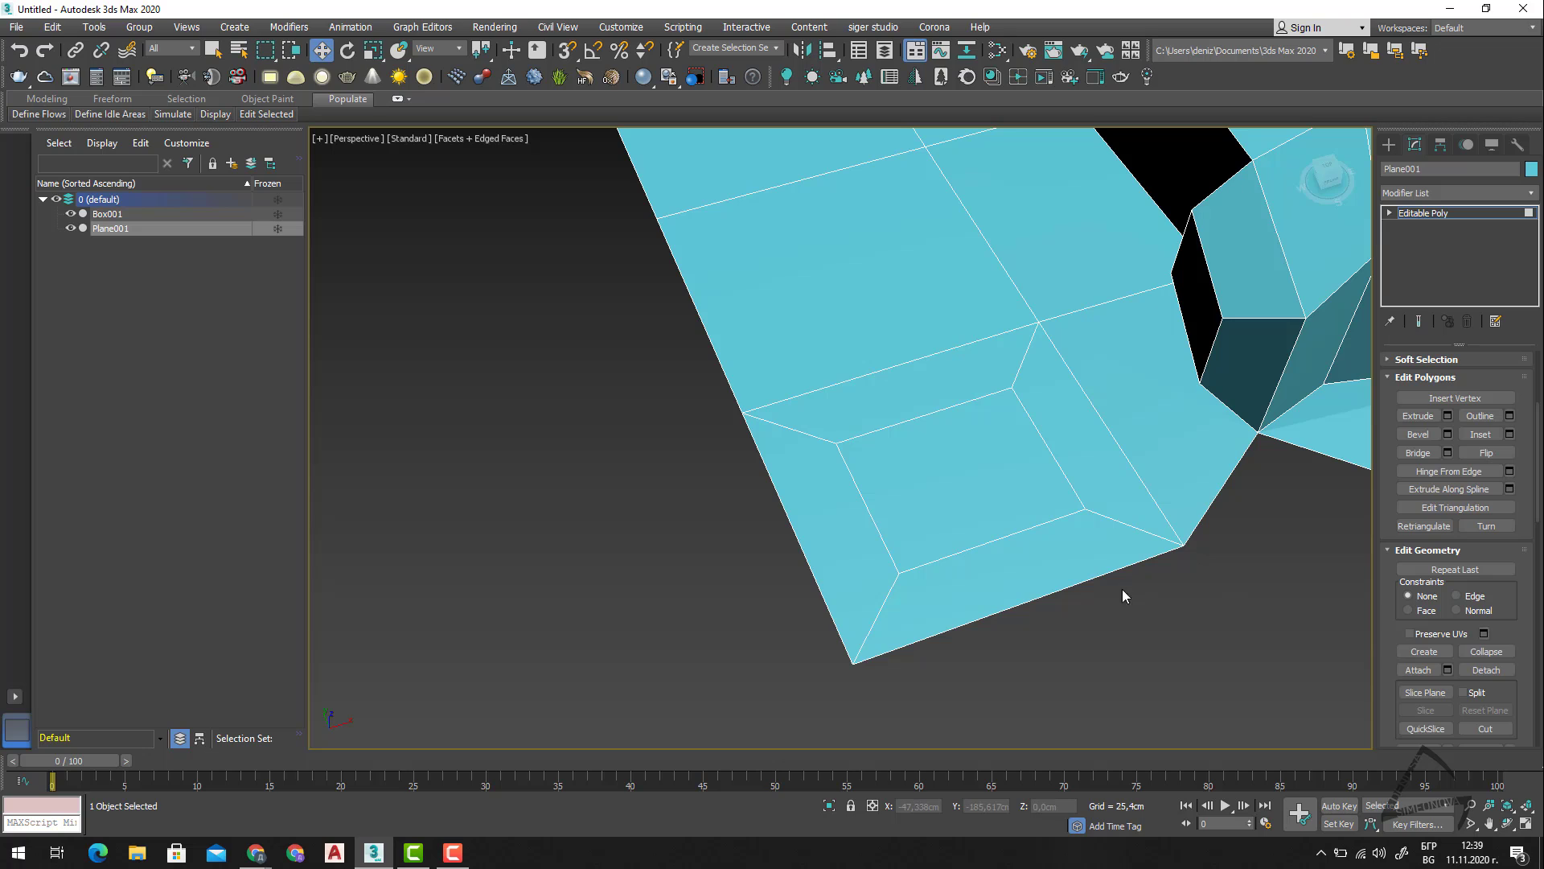
pyautogui.click(1014, 554)
pyautogui.click(1495, 677)
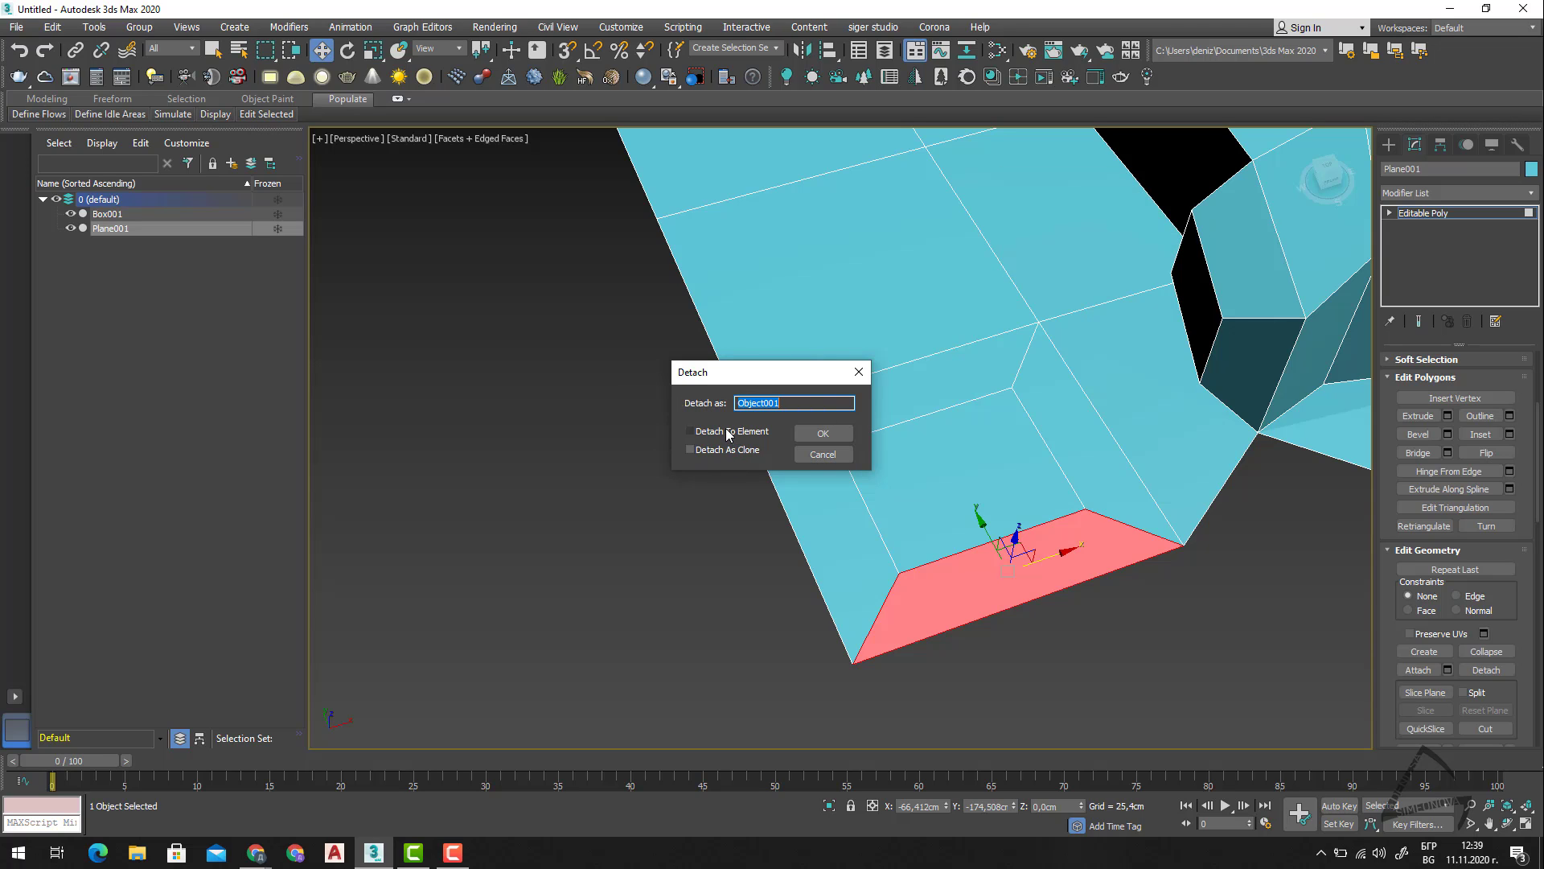
pyautogui.click(690, 431)
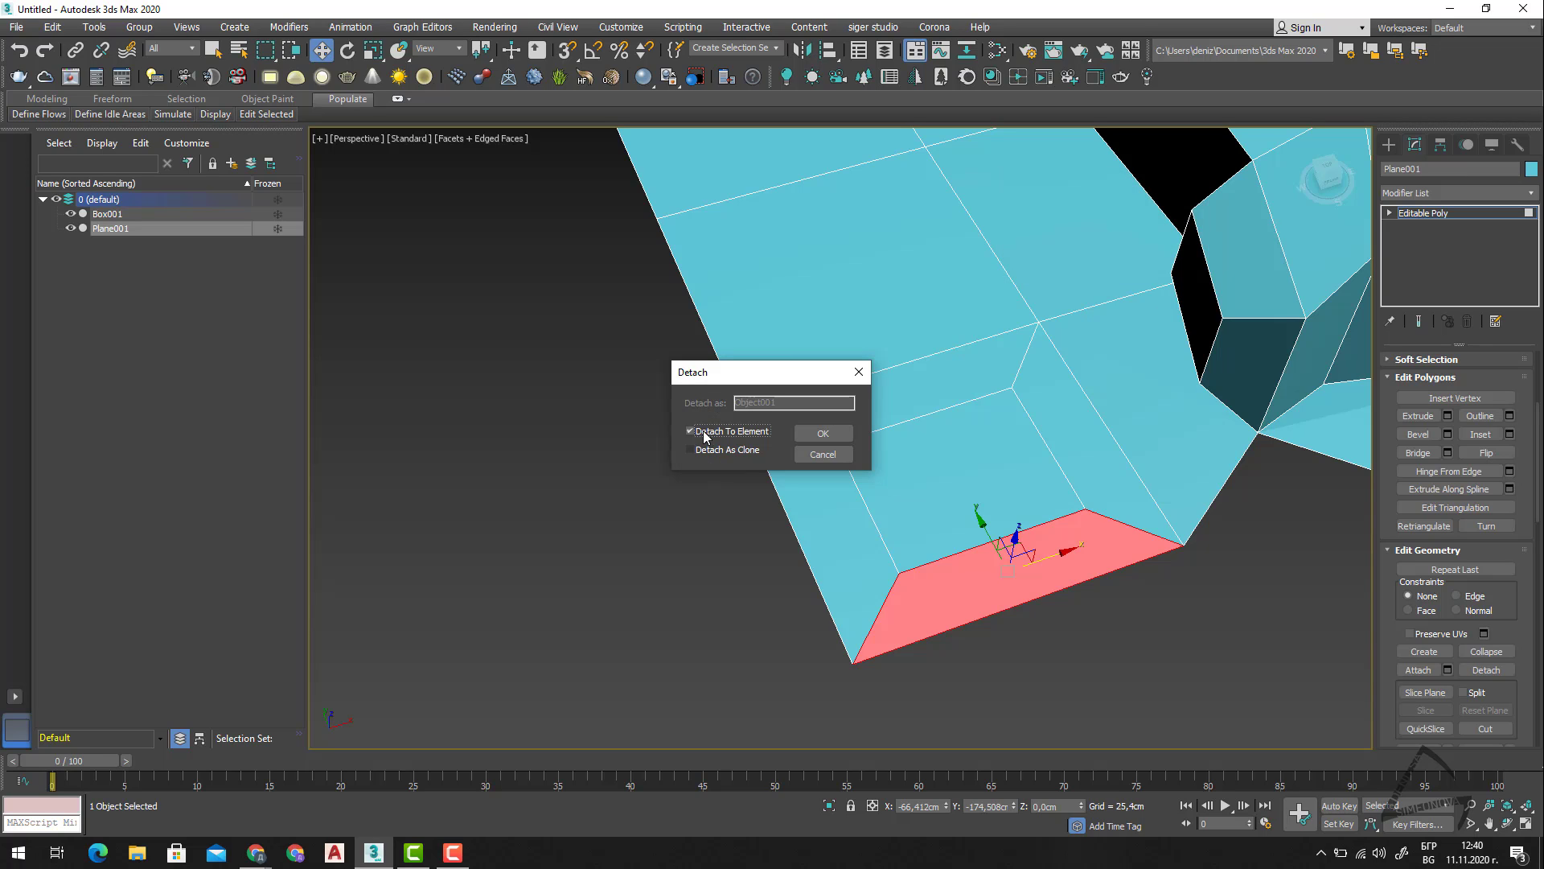
pyautogui.click(703, 431)
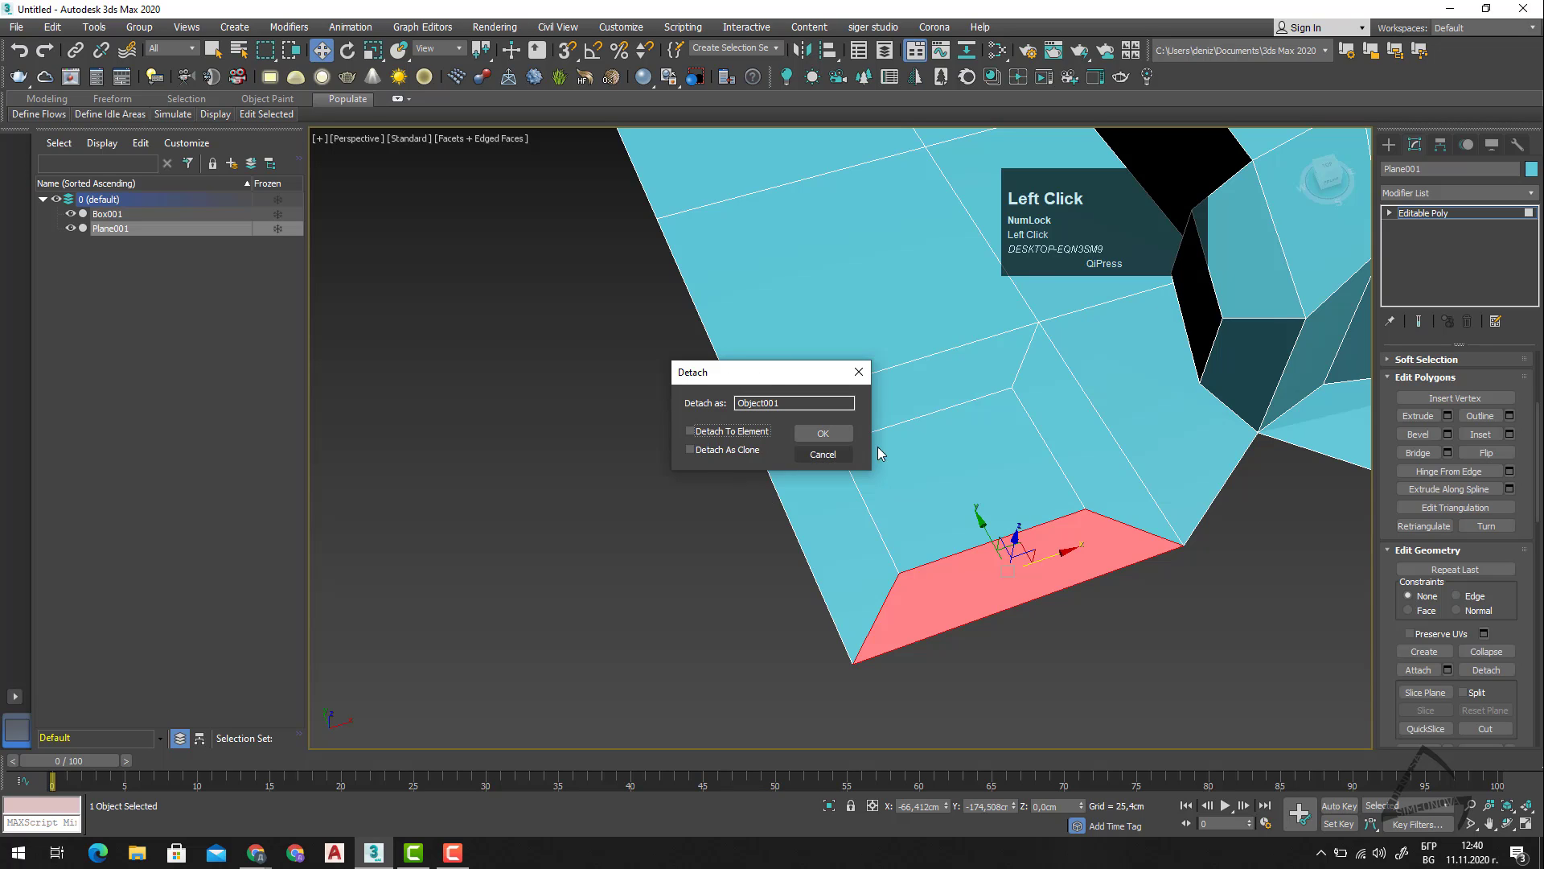
pyautogui.click(735, 431)
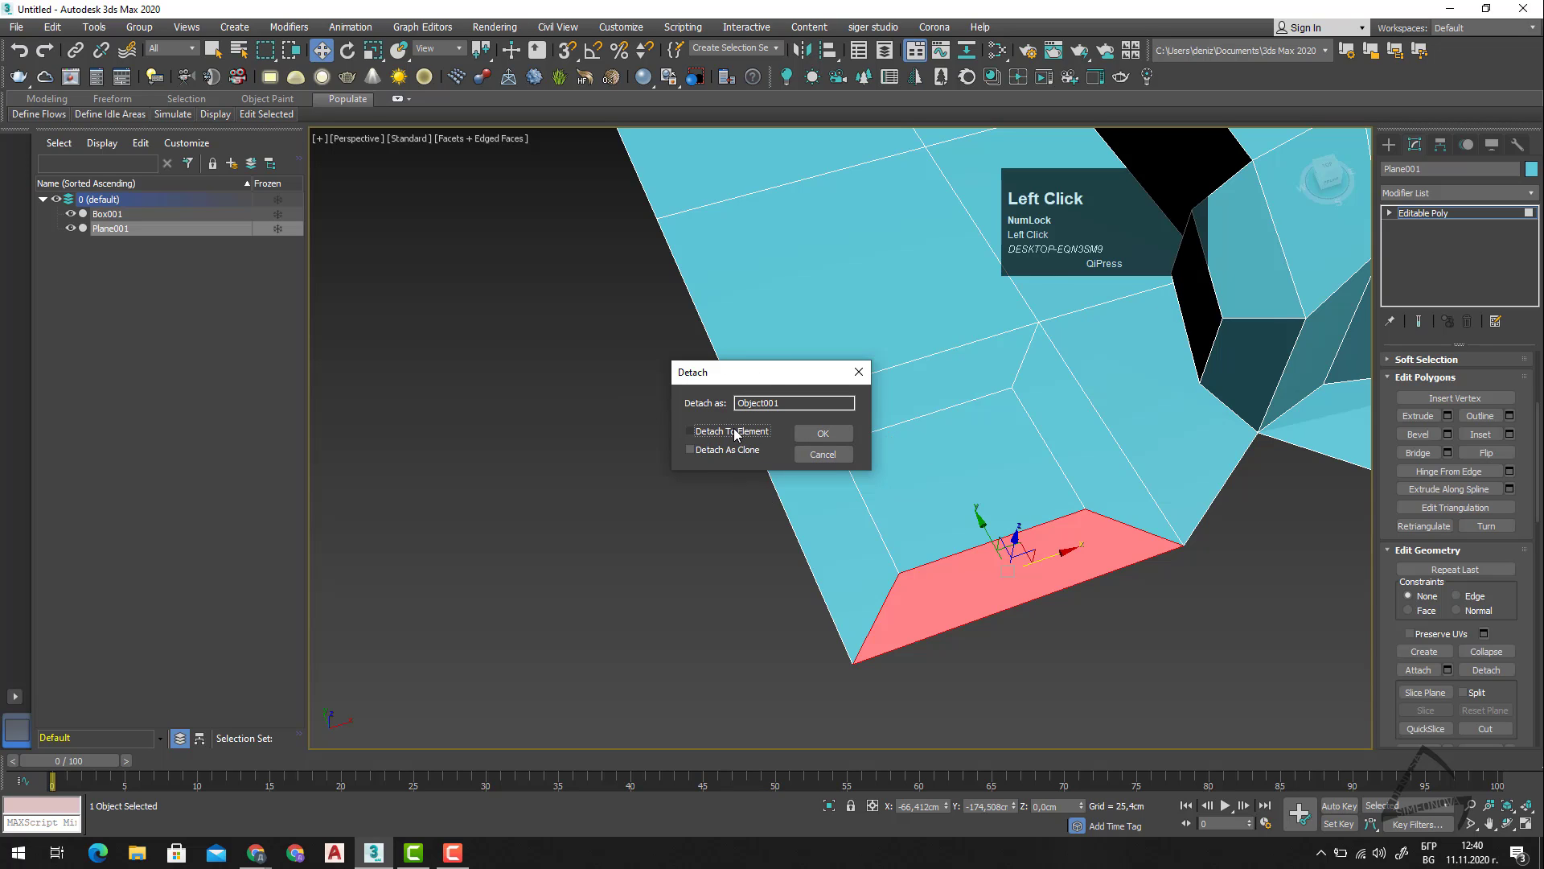
pyautogui.click(840, 440)
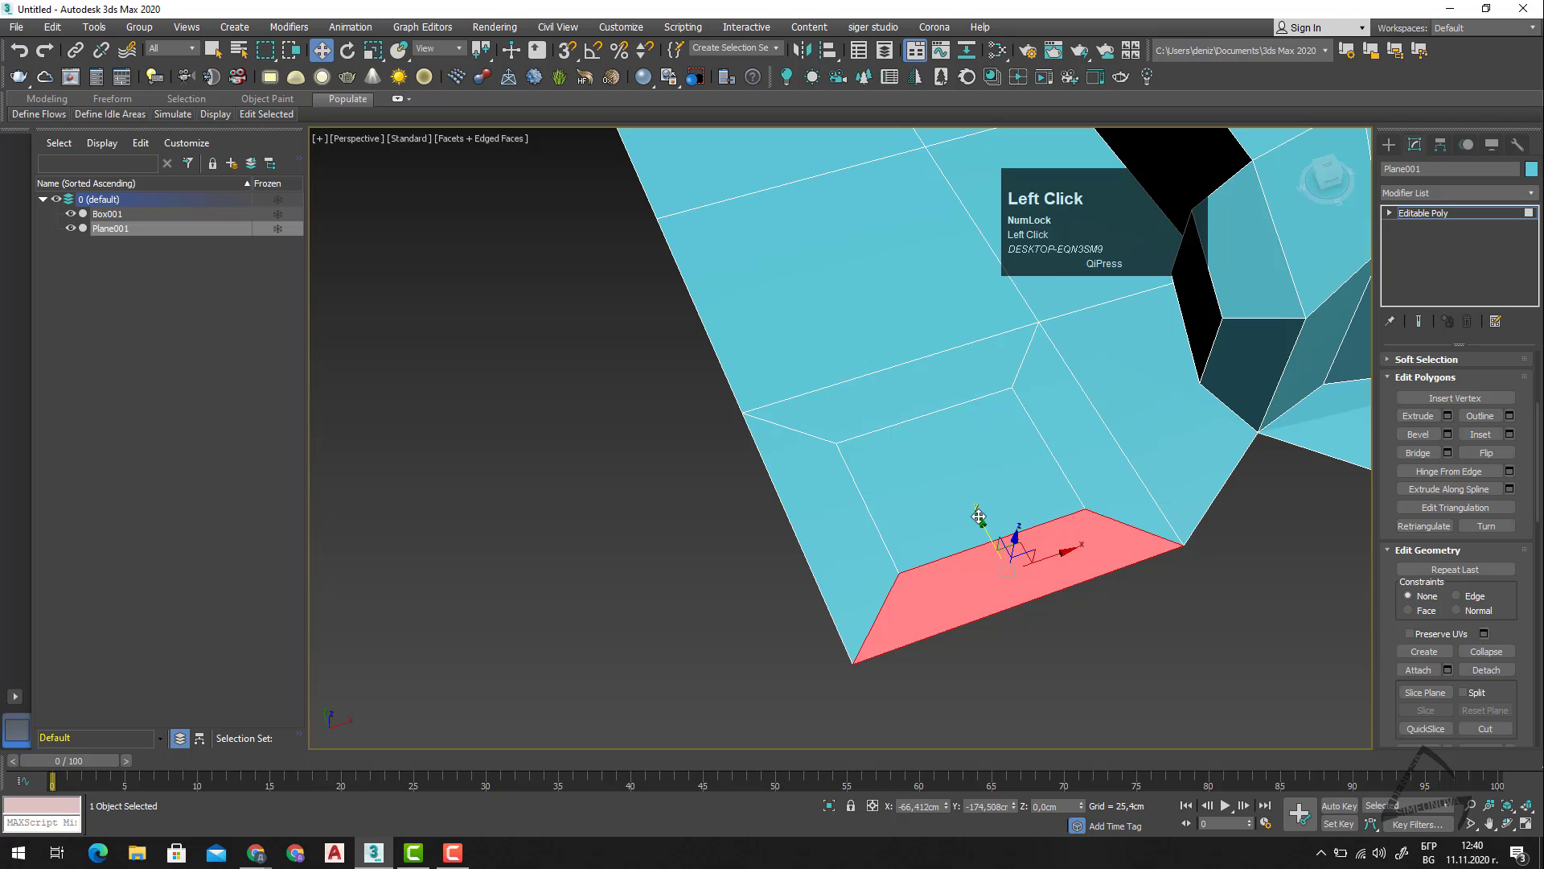
# Move the detached front polygon about 10 cm away from the plane along the Y axis.
pyautogui.moveTo(990, 564); pyautogui.dragTo(1013, 615)
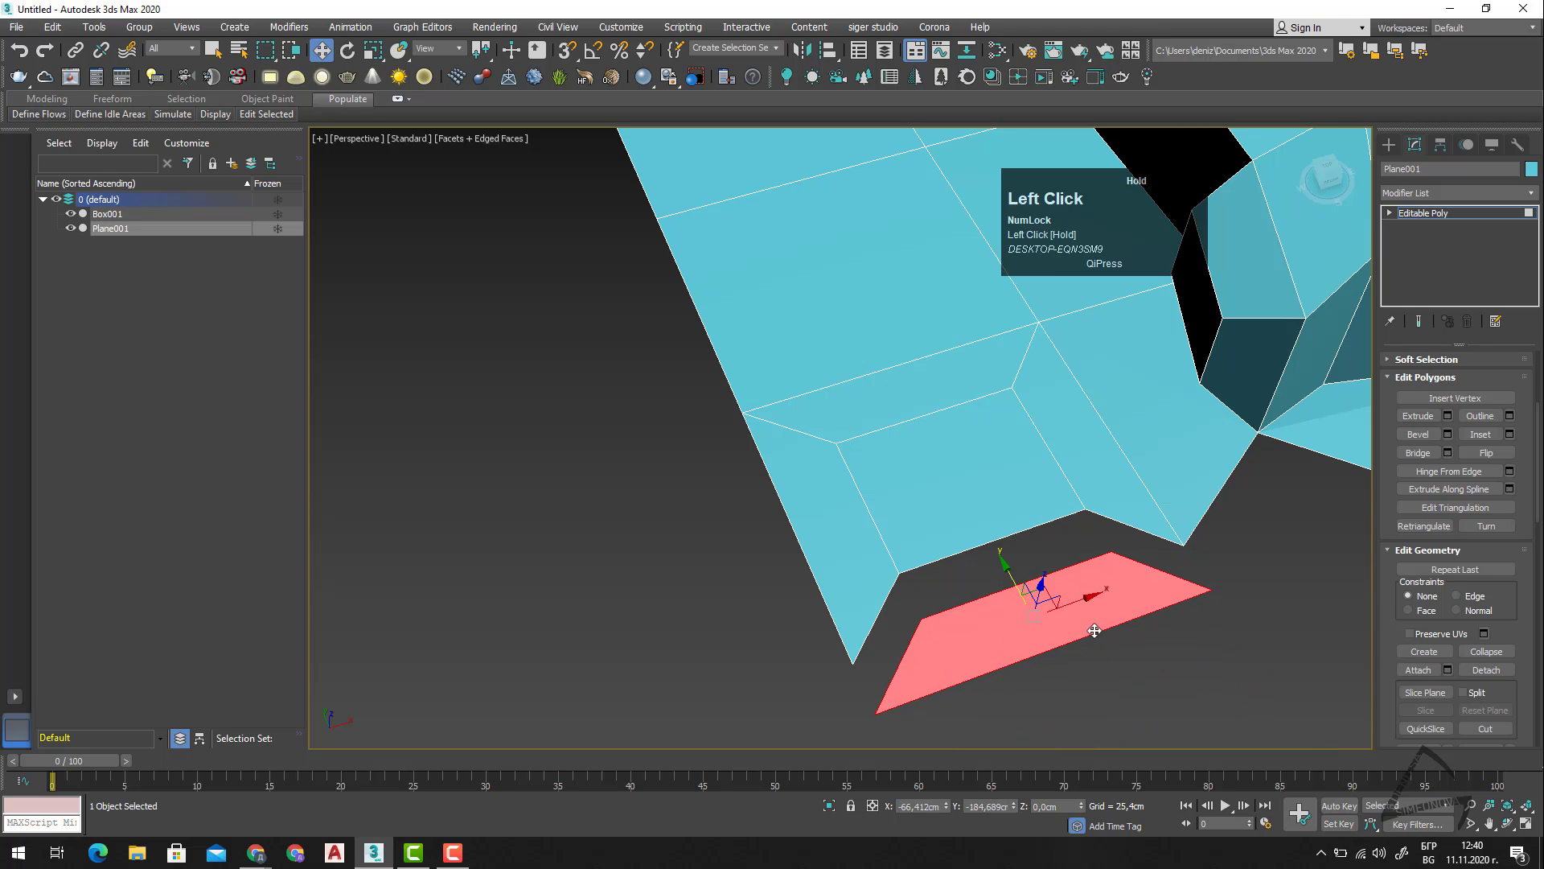
pyautogui.click(1131, 673)
pyautogui.click(1043, 616)
pyautogui.click(1409, 669)
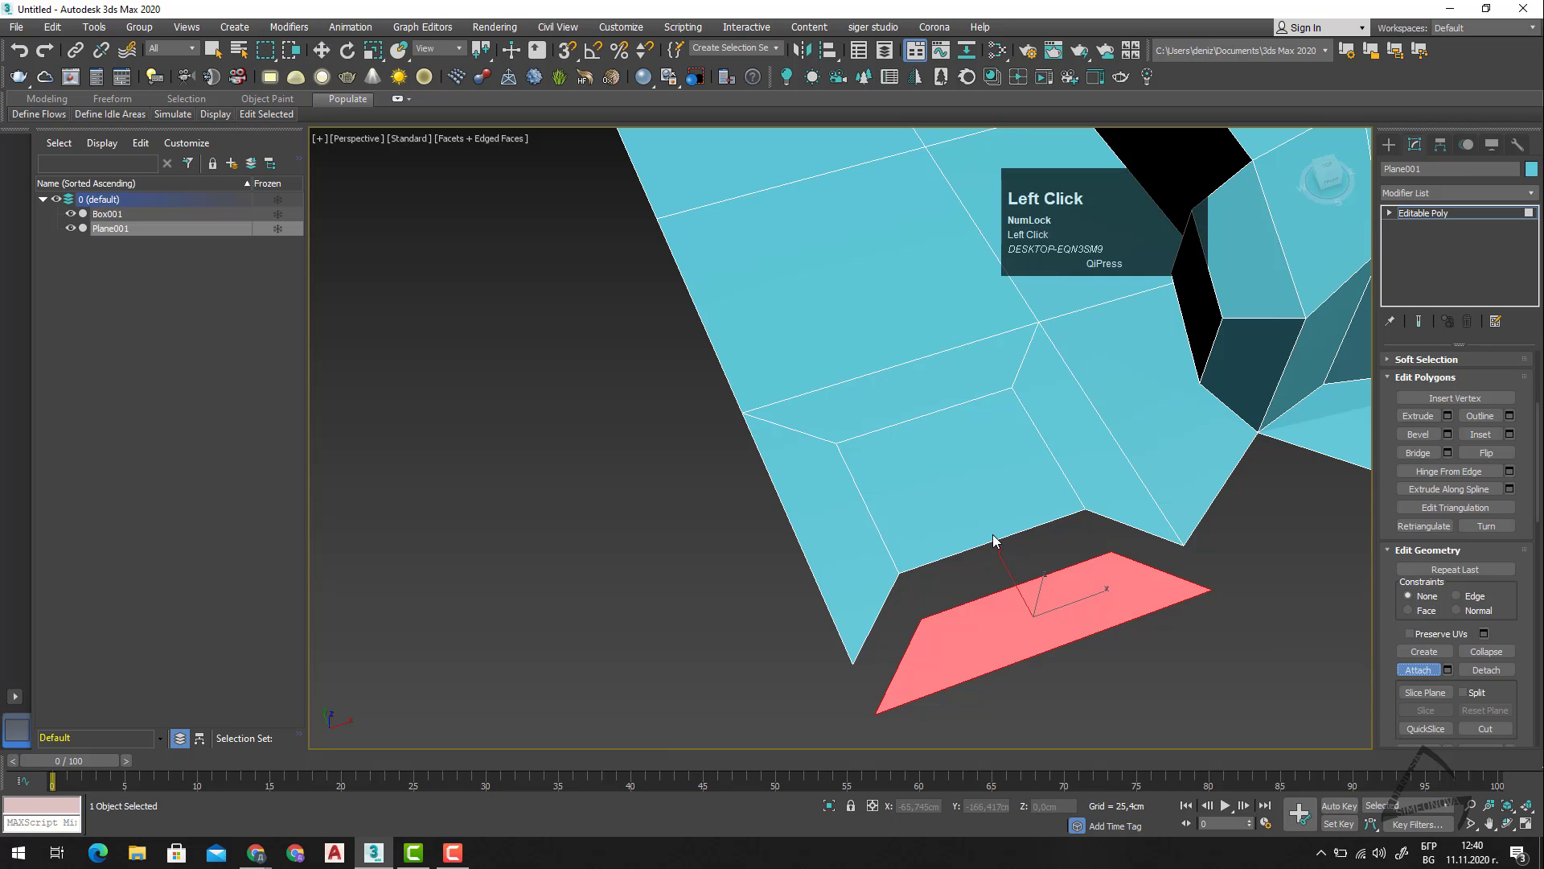
pyautogui.click(1418, 671)
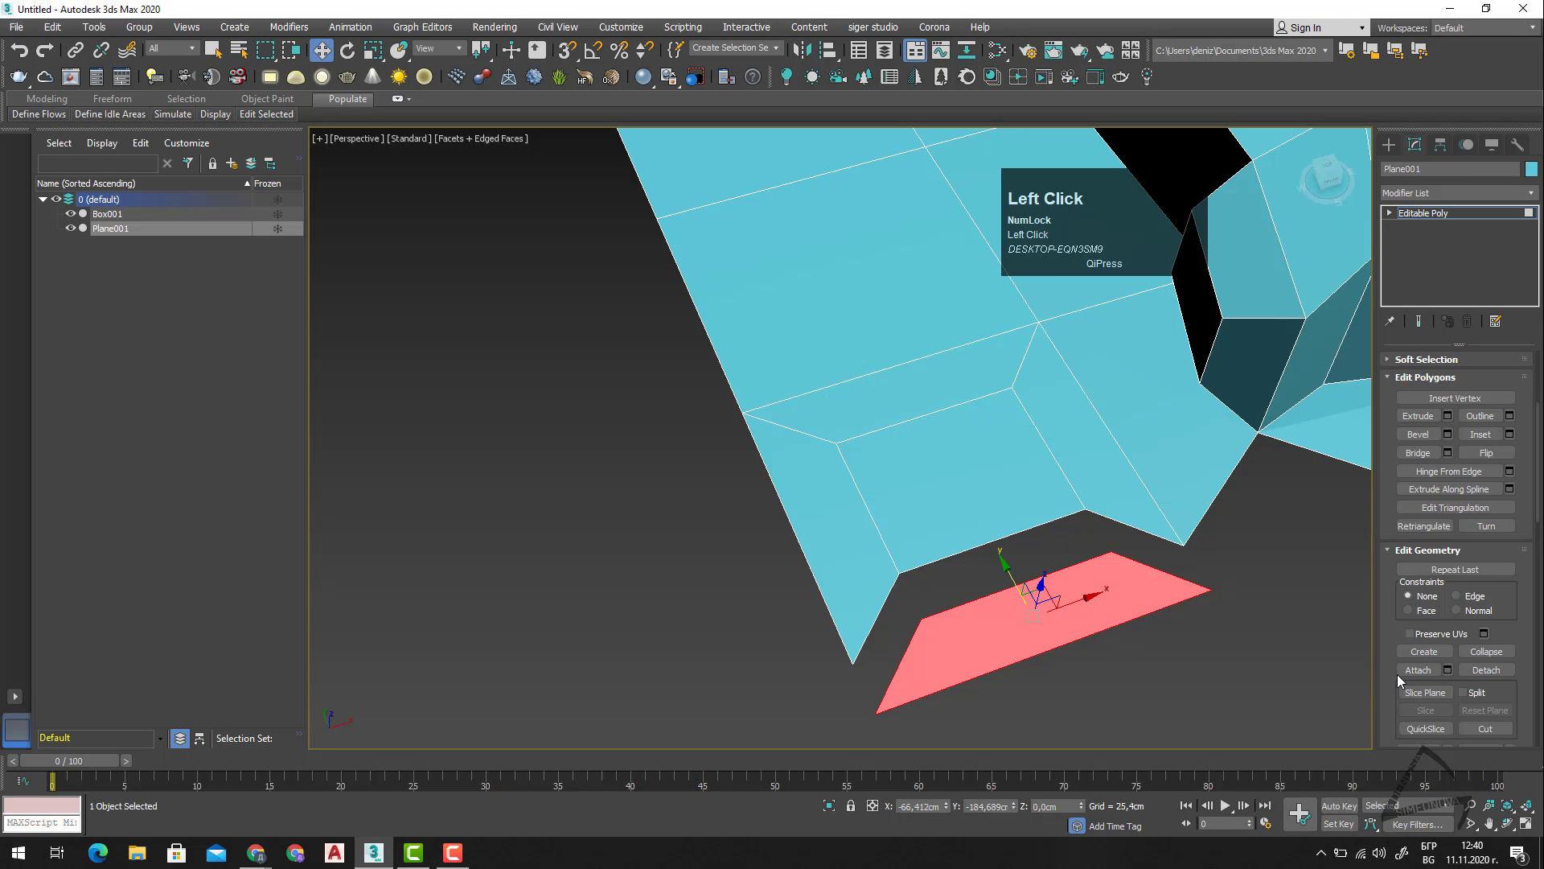
# Detach the polygon on the outer side of the inset as a separate object named Object001, with Detach To Element off.
pyautogui.click(822, 531)
pyautogui.click(1486, 669)
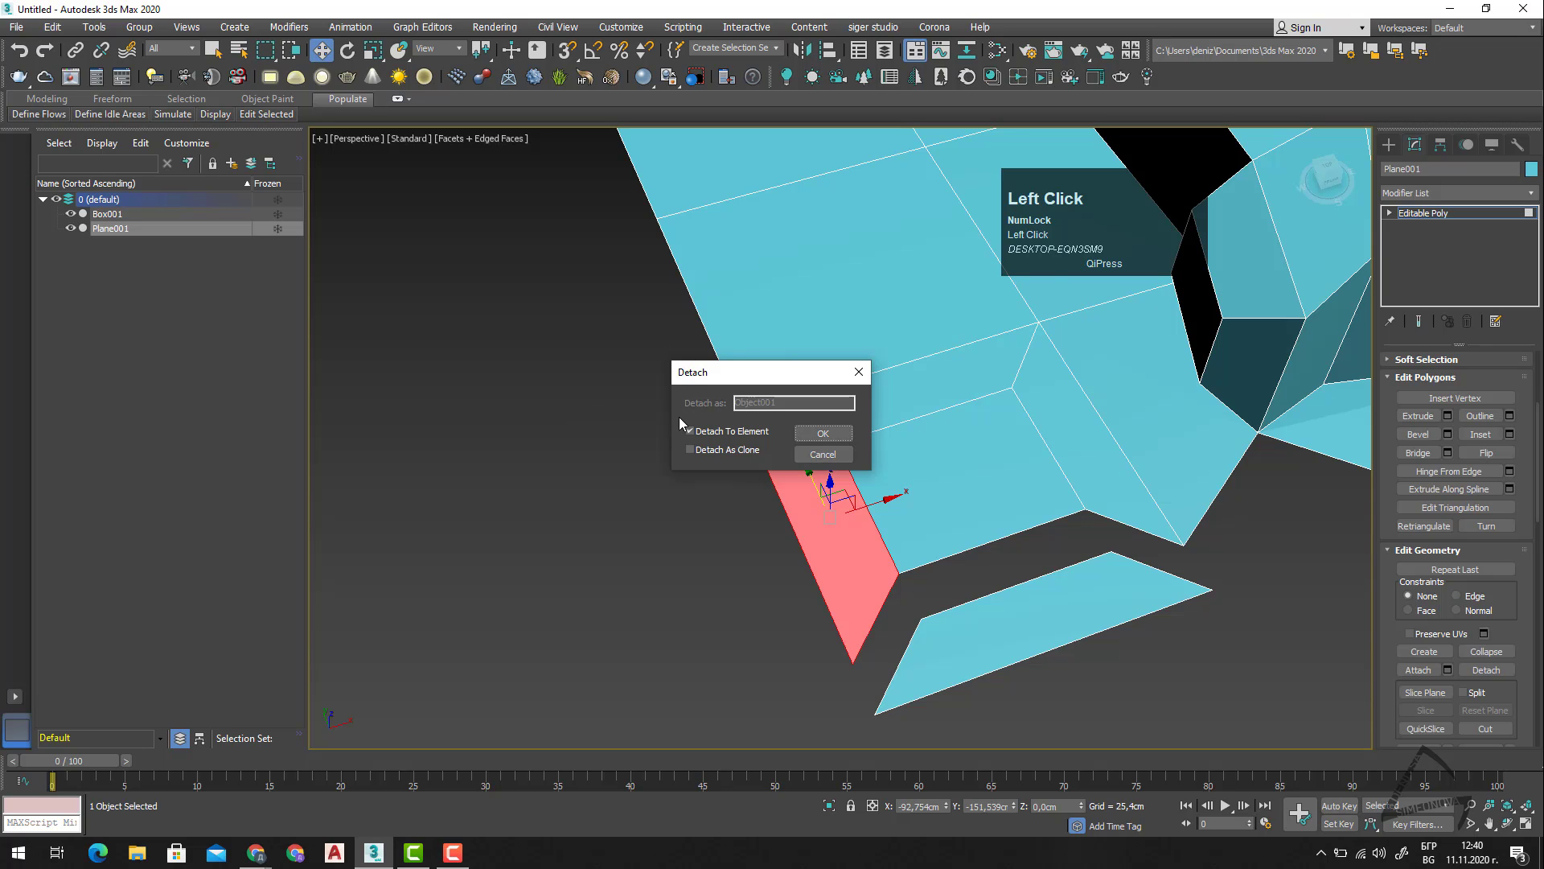
pyautogui.click(690, 431)
pyautogui.click(824, 436)
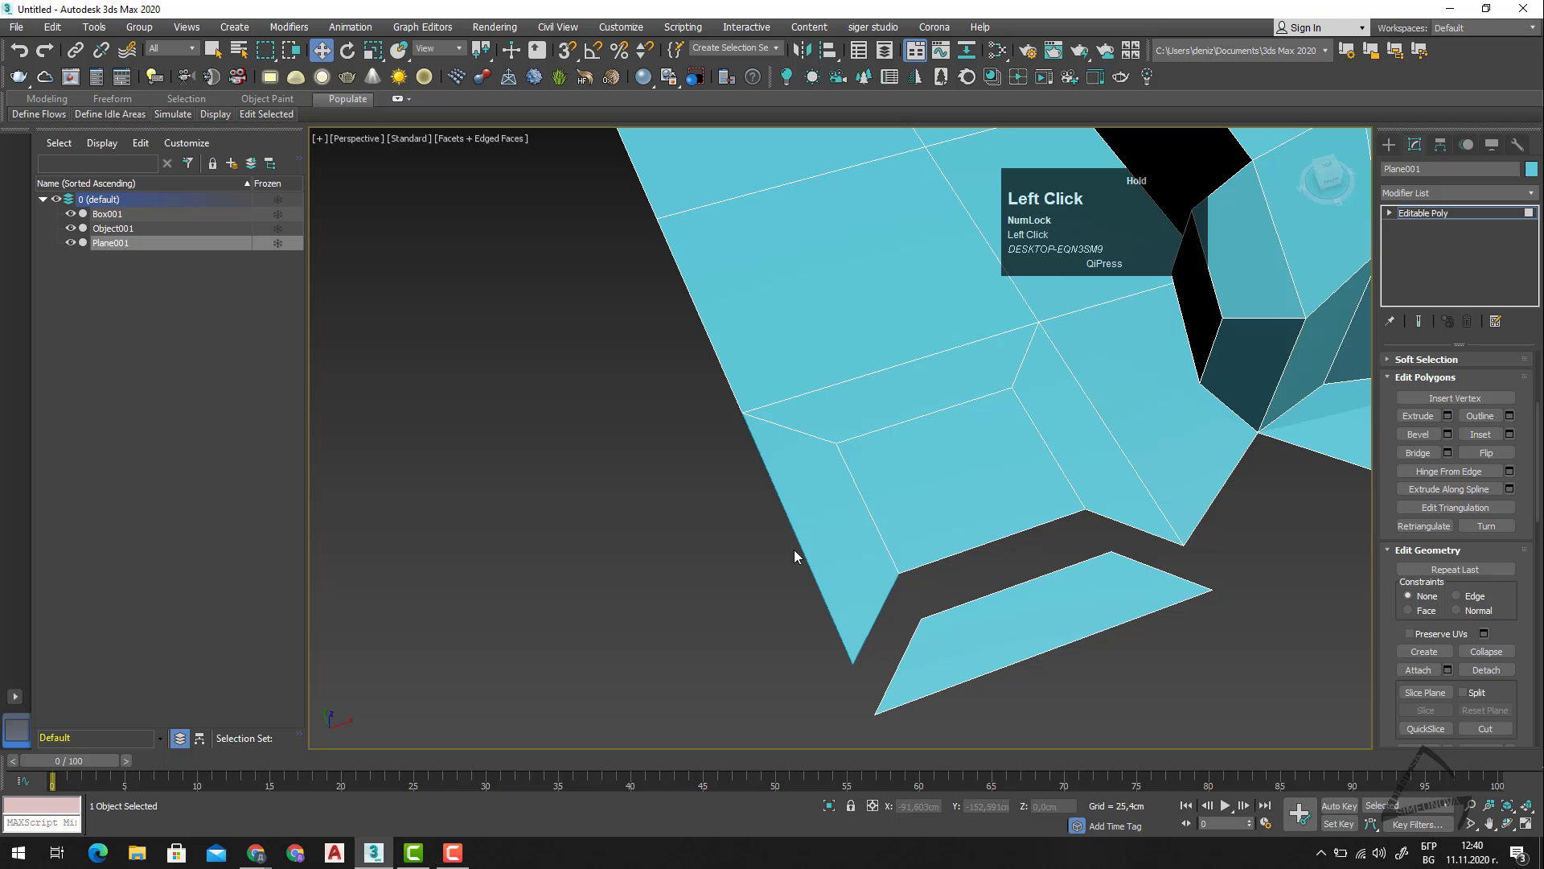
# Leave polygon editing and move Object001 about 30 cm away from the plane along the X axis.
pyautogui.press('4')
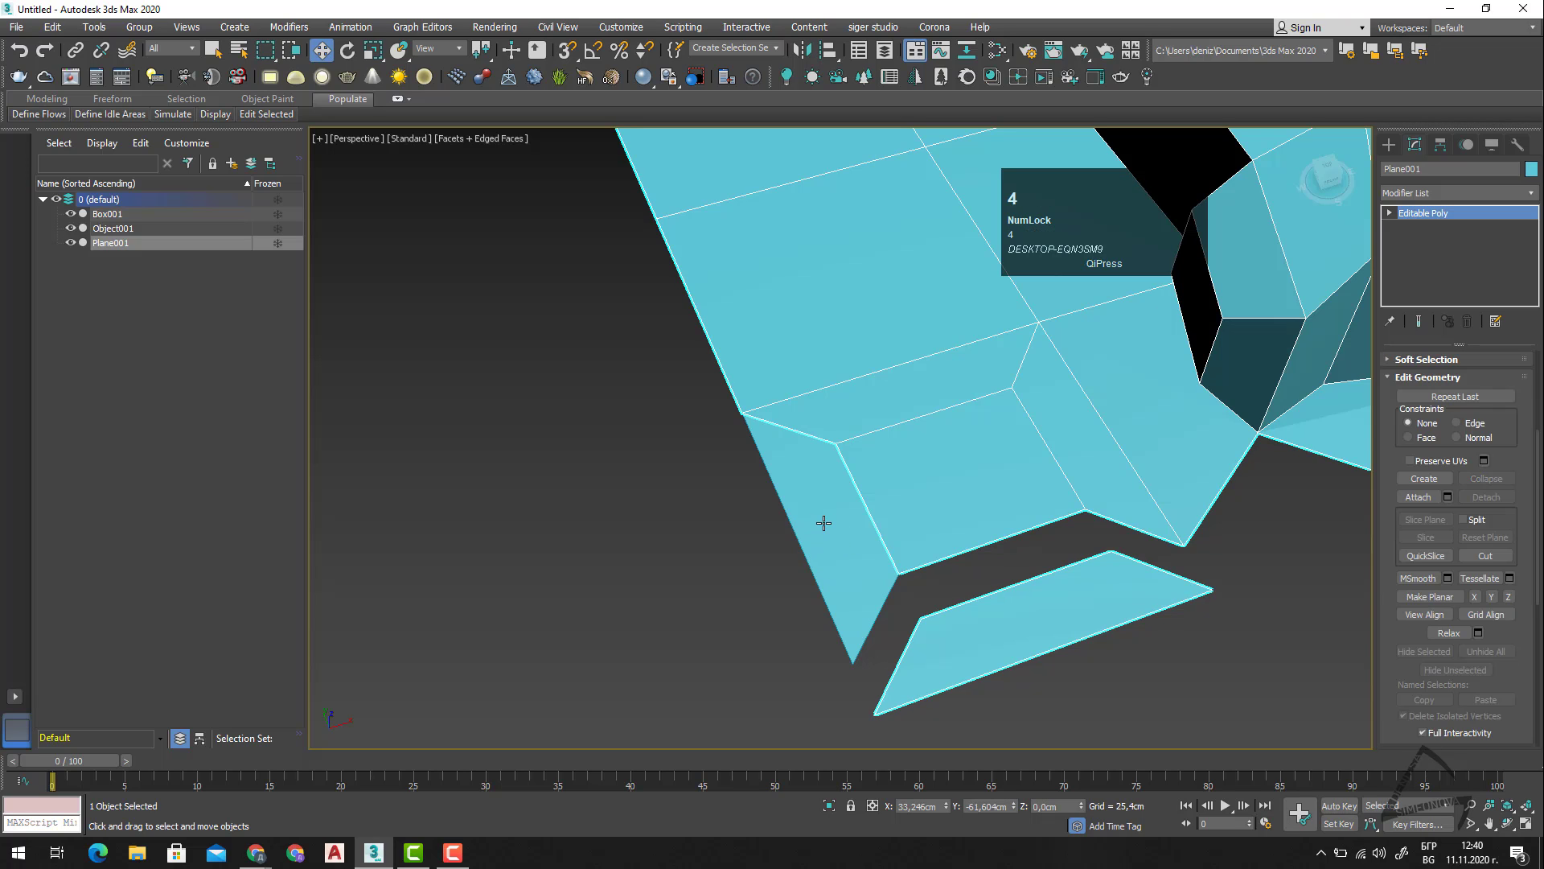
pyautogui.click(824, 520)
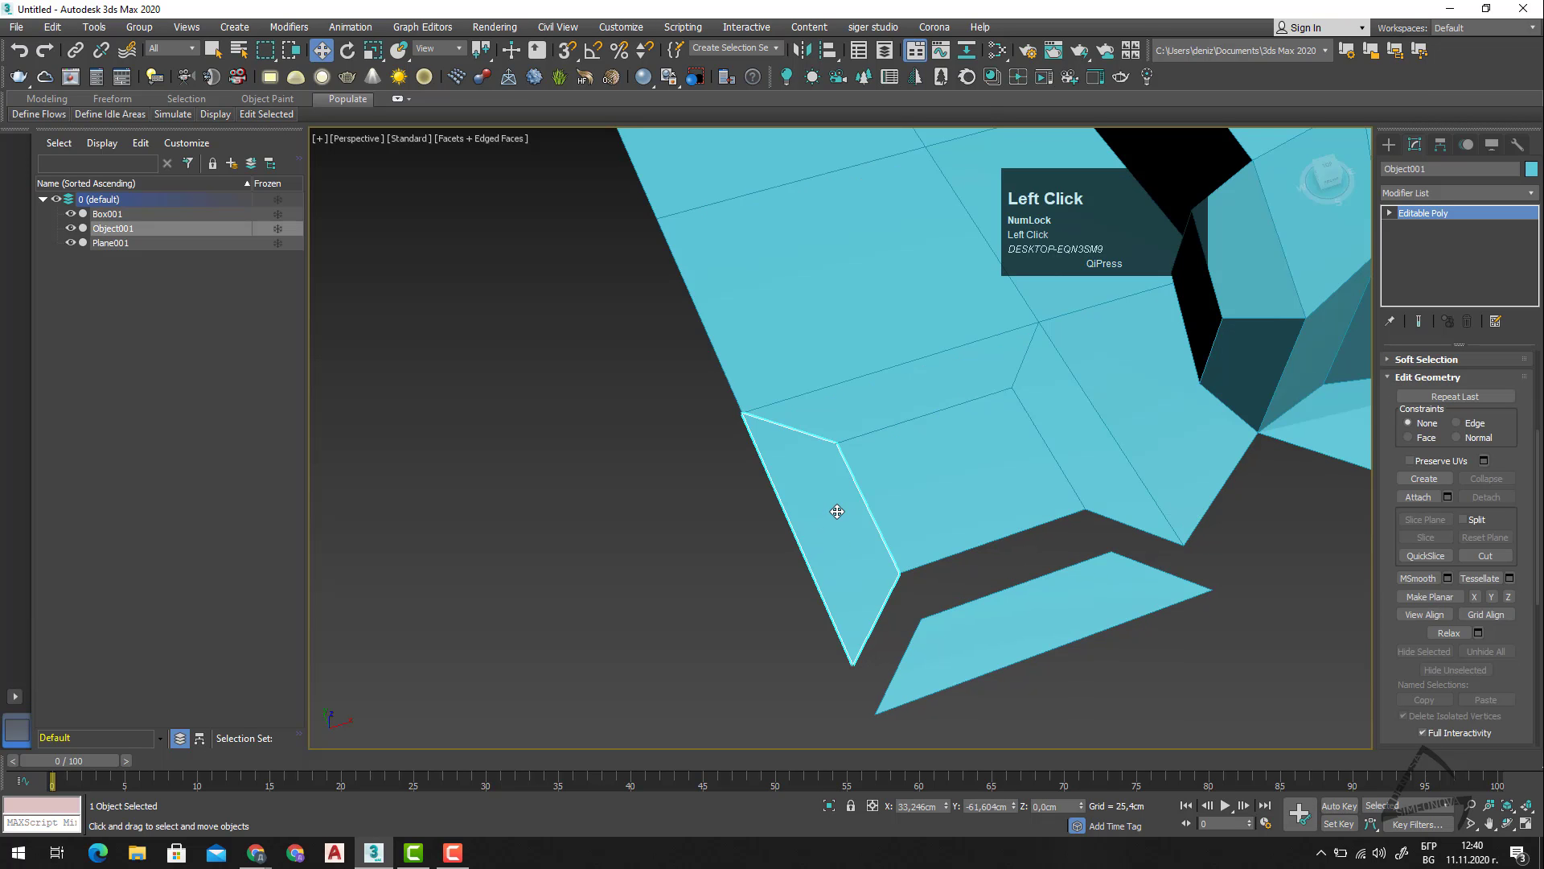
pyautogui.scroll(-4, 843, 525)
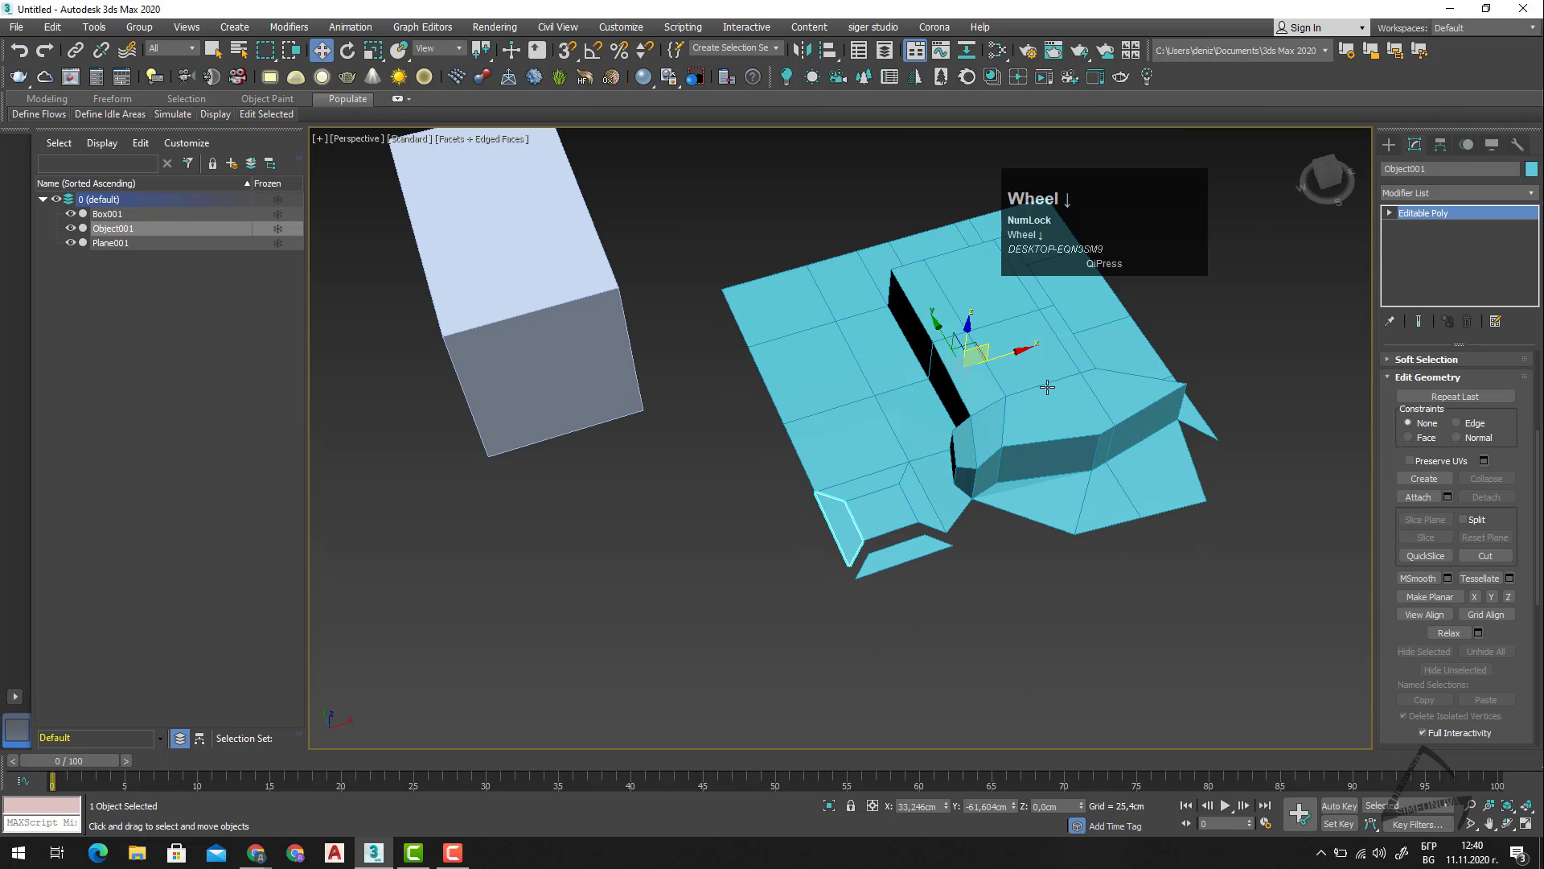
pyautogui.moveTo(997, 354); pyautogui.dragTo(957, 364)
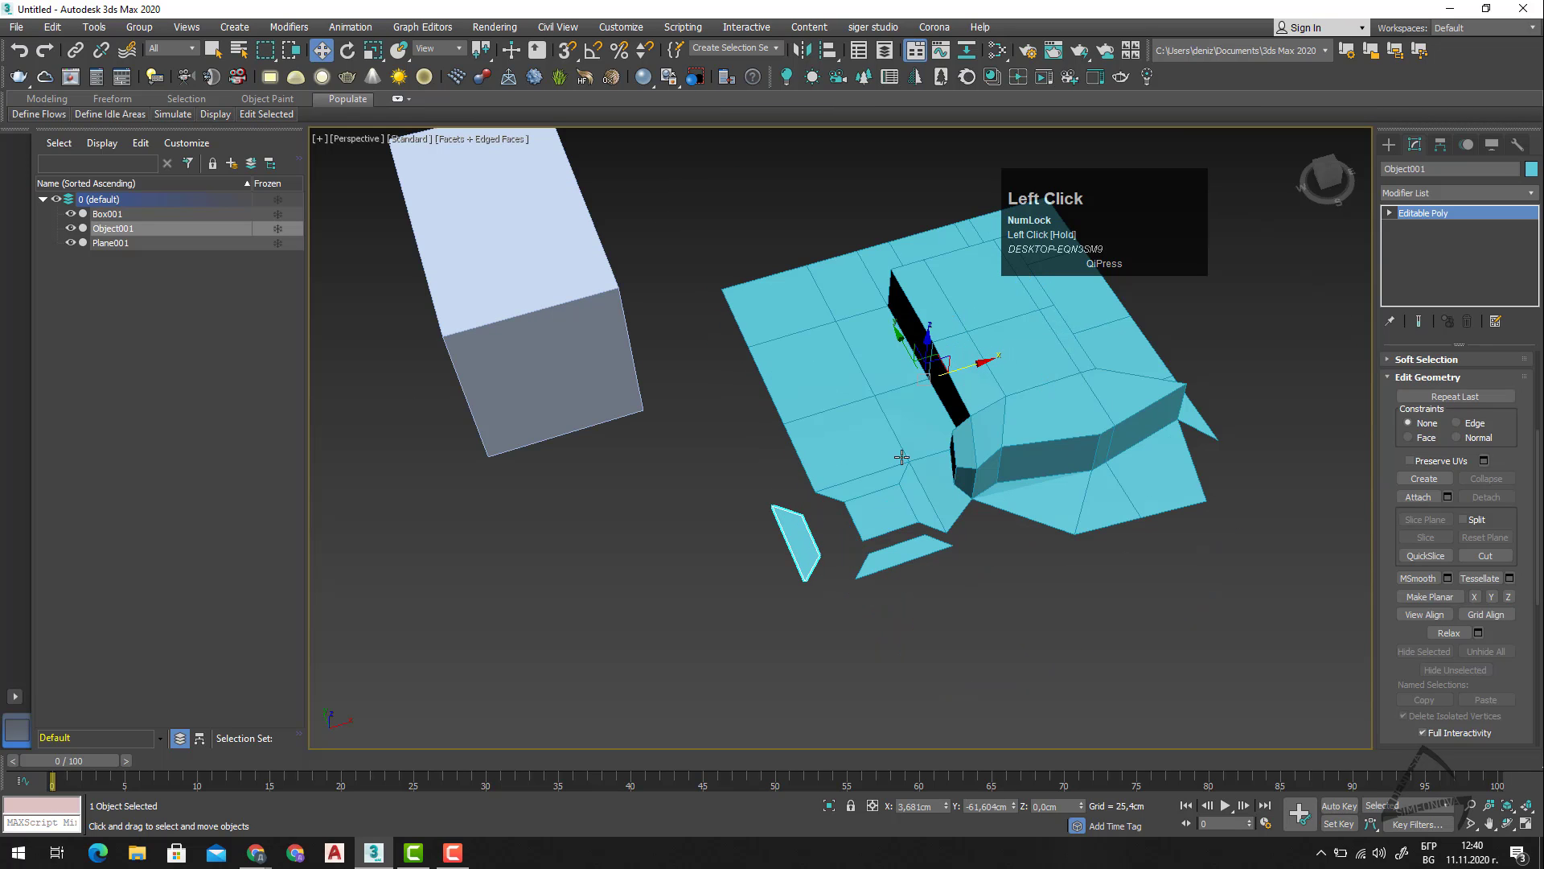
pyautogui.scroll(3, 901, 457)
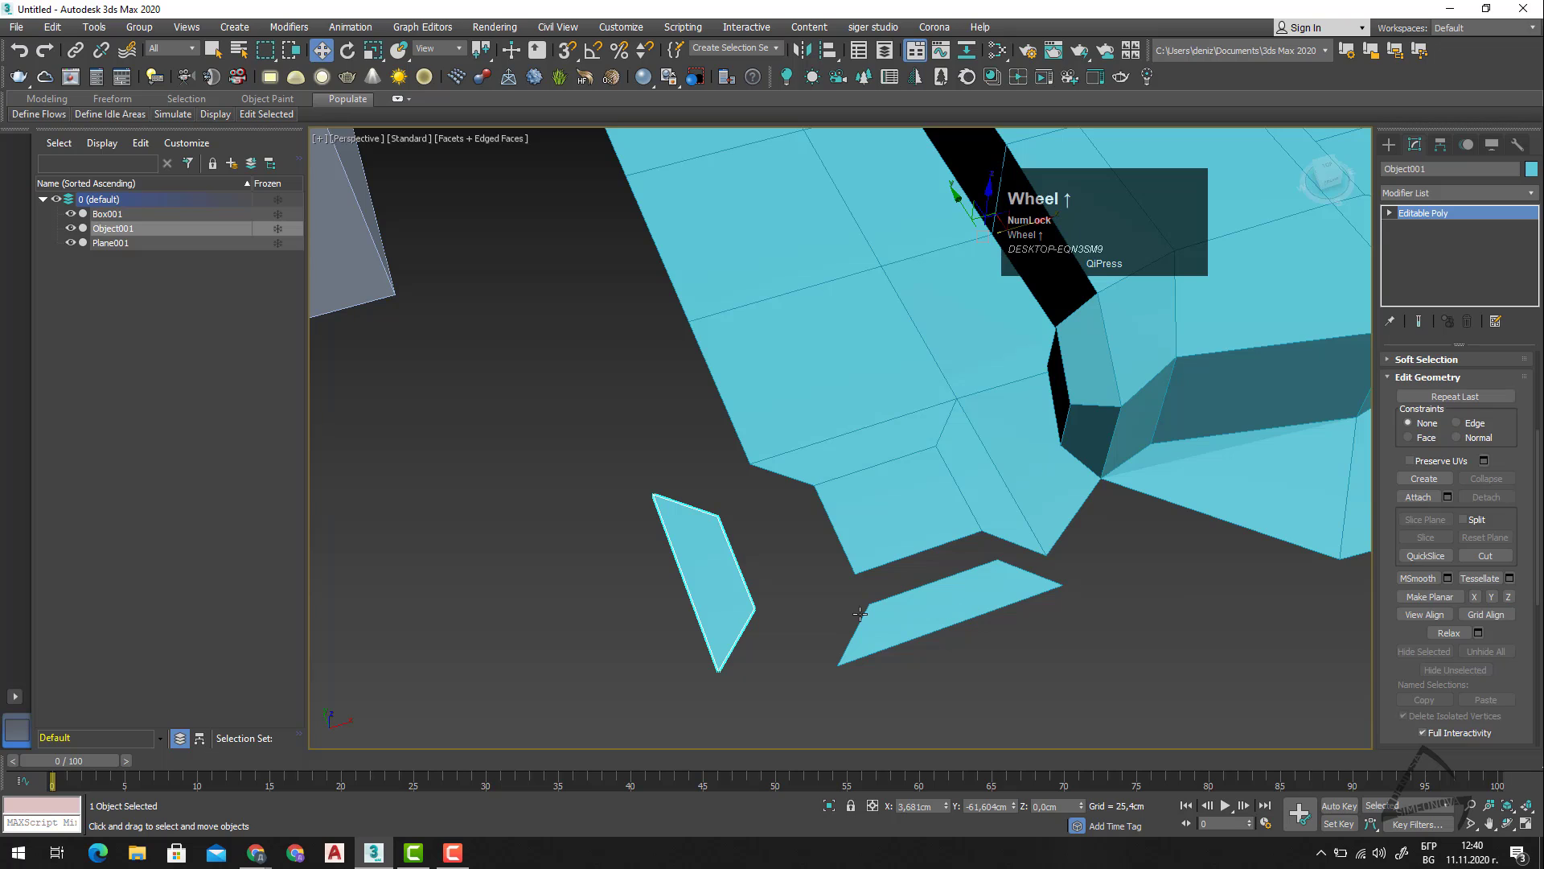
pyautogui.click(775, 596)
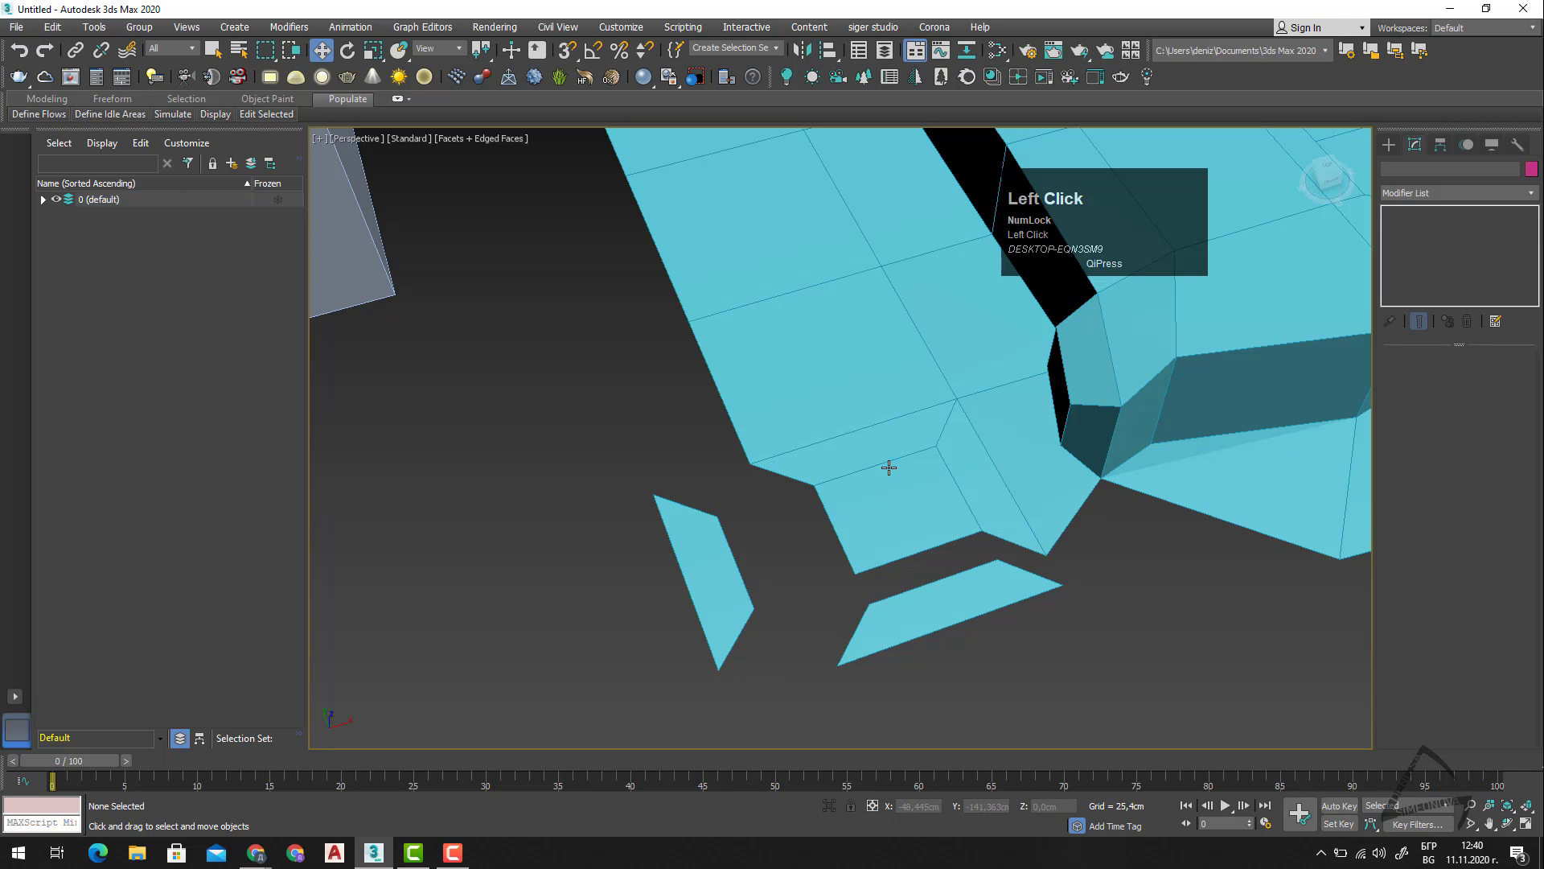
# Attach Plane001 to Object001 so they form one object, and clear the selection.
pyautogui.click(865, 482)
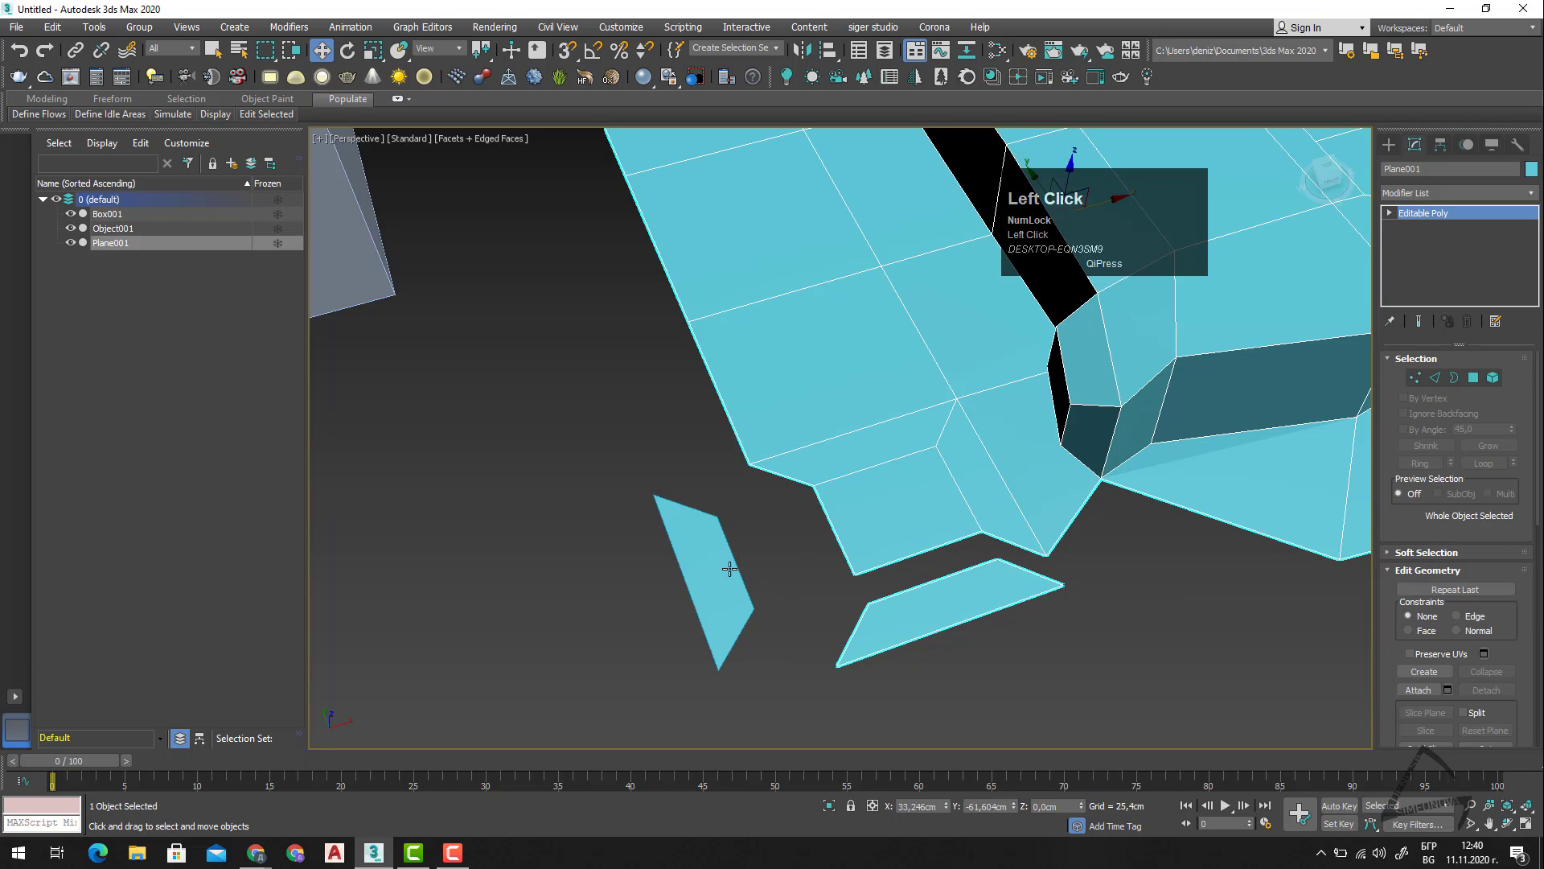
pyautogui.click(702, 580)
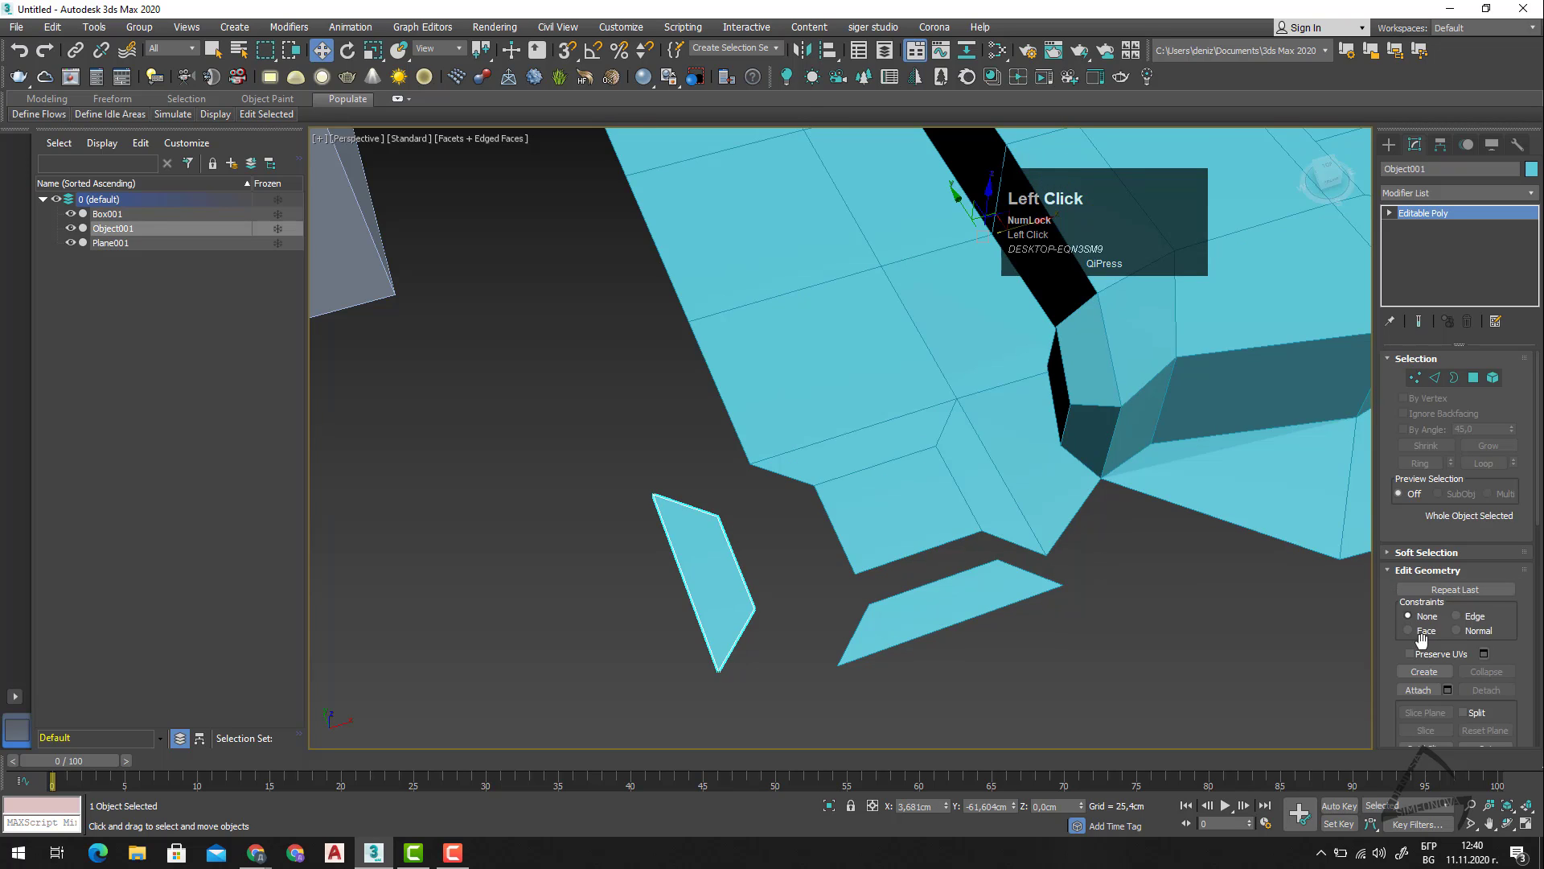
pyautogui.scroll(-1, 1421, 643)
pyautogui.click(1418, 666)
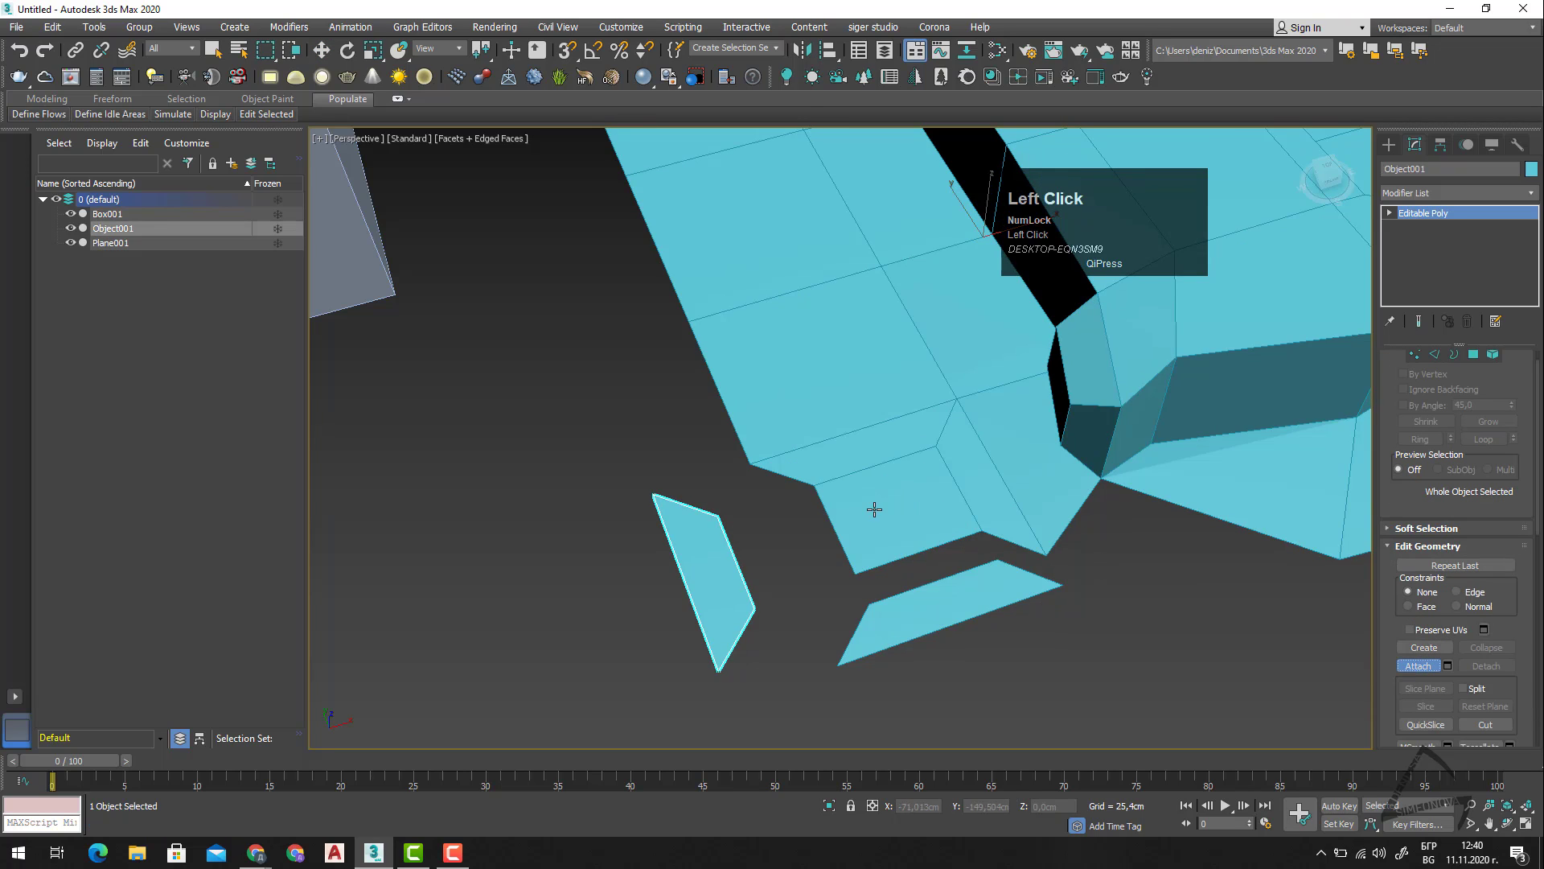
pyautogui.click(874, 509)
pyautogui.rightClick(904, 515)
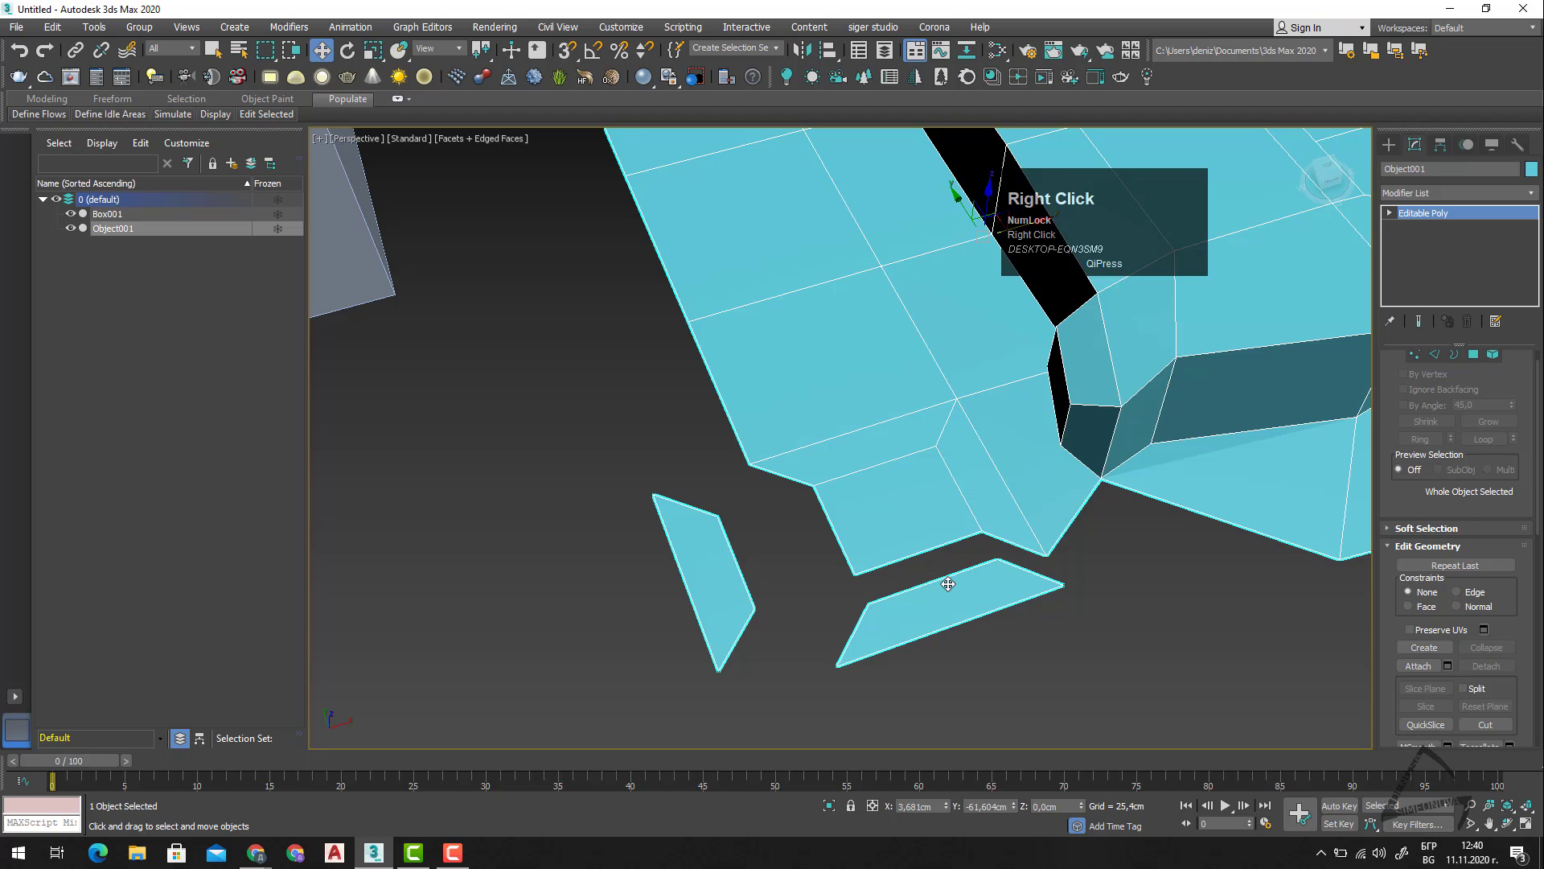
pyautogui.click(1011, 641)
# Select the two detached pieces and the main body of Object001 in turn at Element level.
pyautogui.scroll(-4, 820, 437)
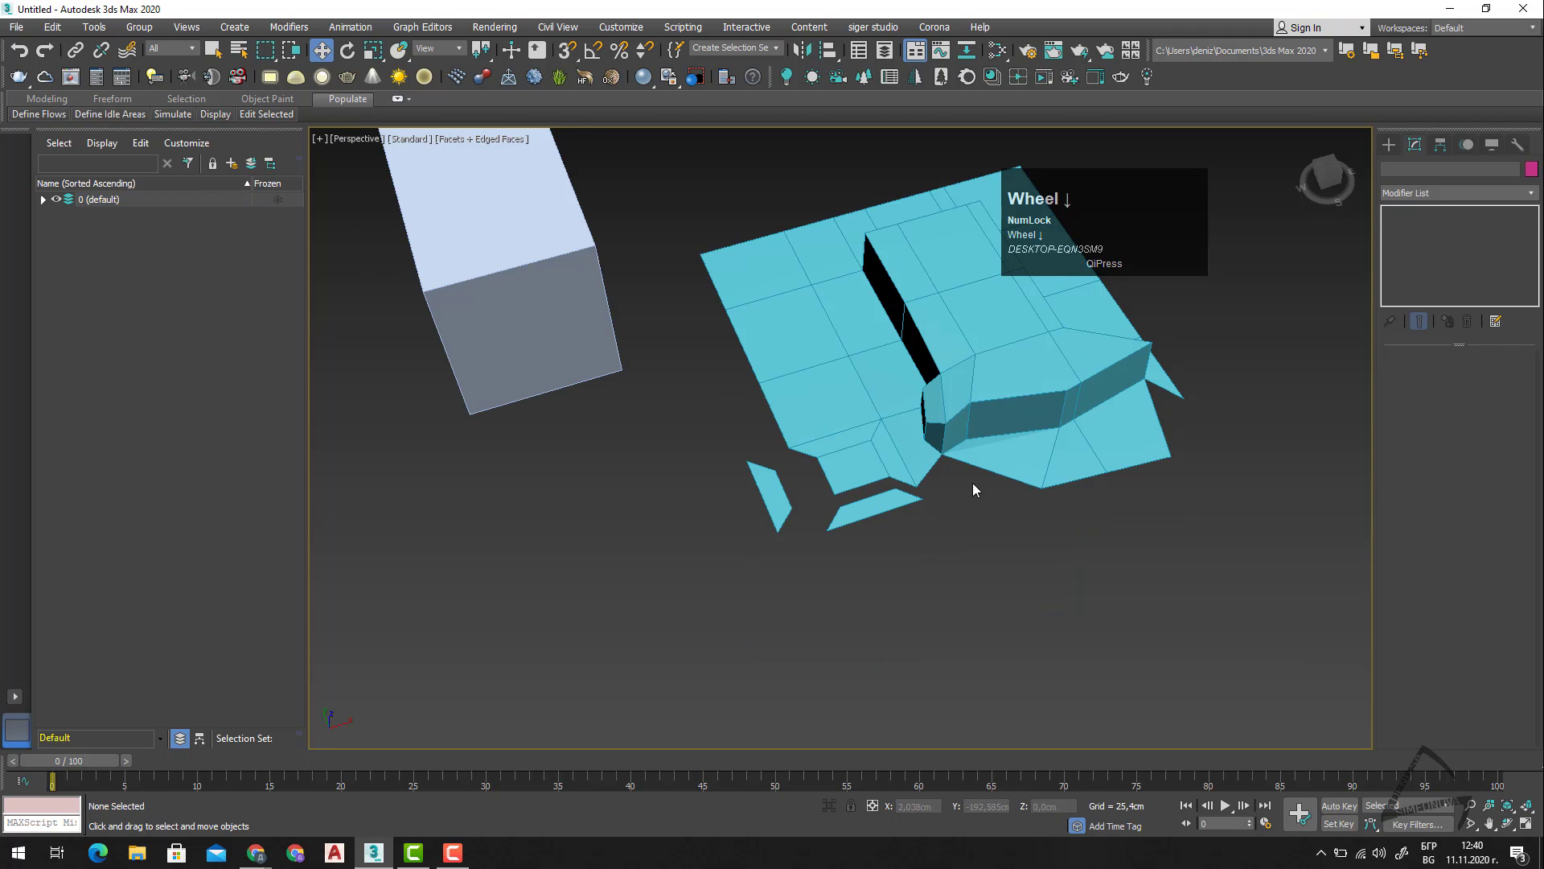
pyautogui.moveTo(972, 482)
pyautogui.mouseDown(button='middle')
pyautogui.moveTo(943, 513)
pyautogui.moveTo(968, 500)
pyautogui.mouseUp(button='middle')
pyautogui.click(919, 375)
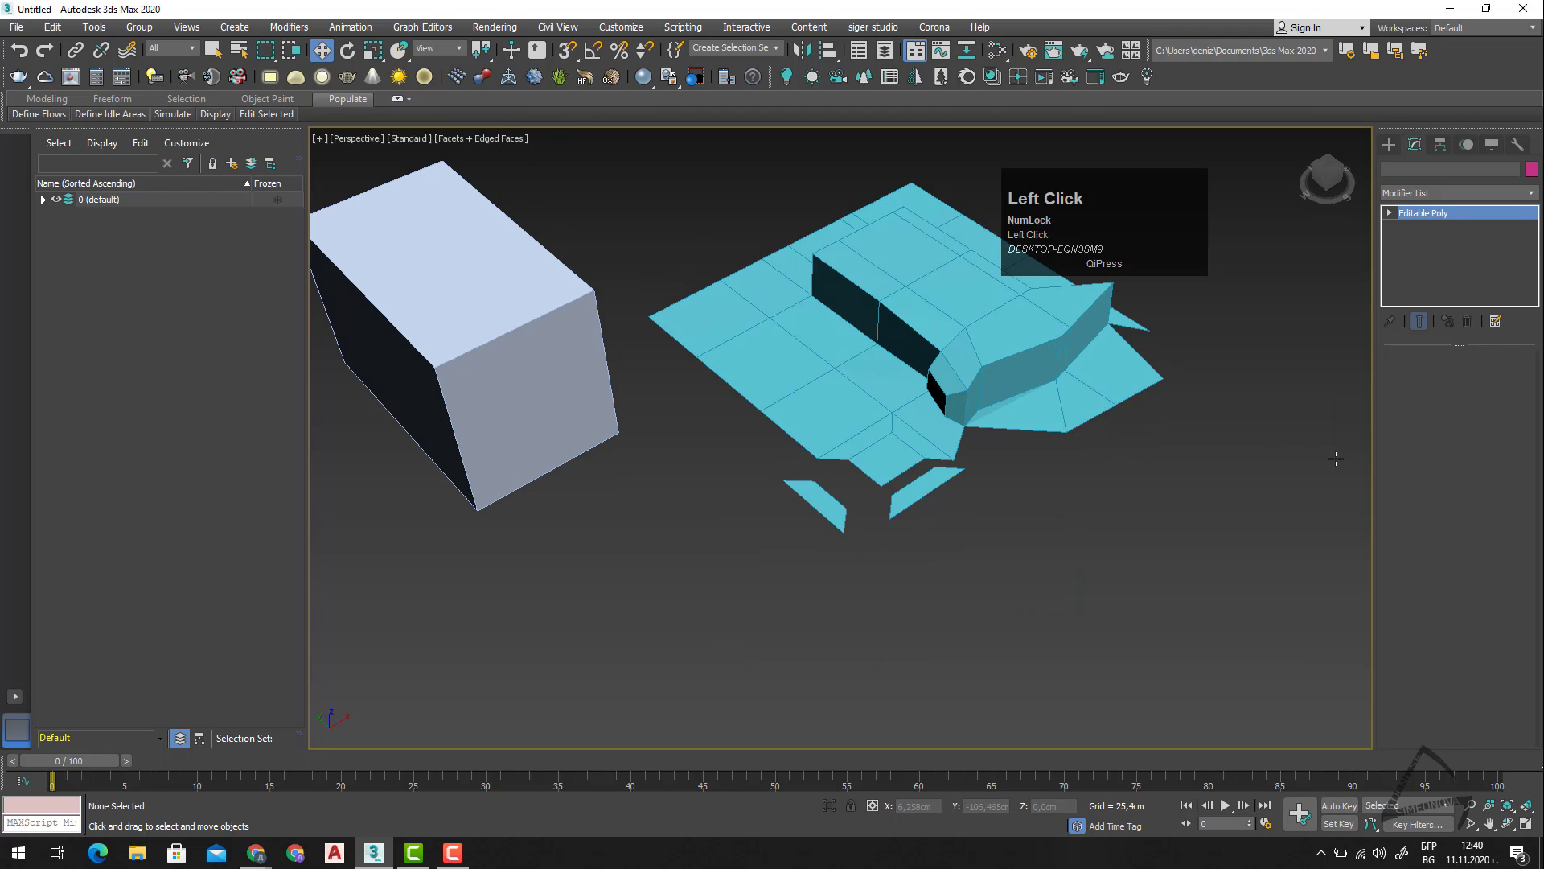
pyautogui.click(1493, 378)
pyautogui.click(814, 503)
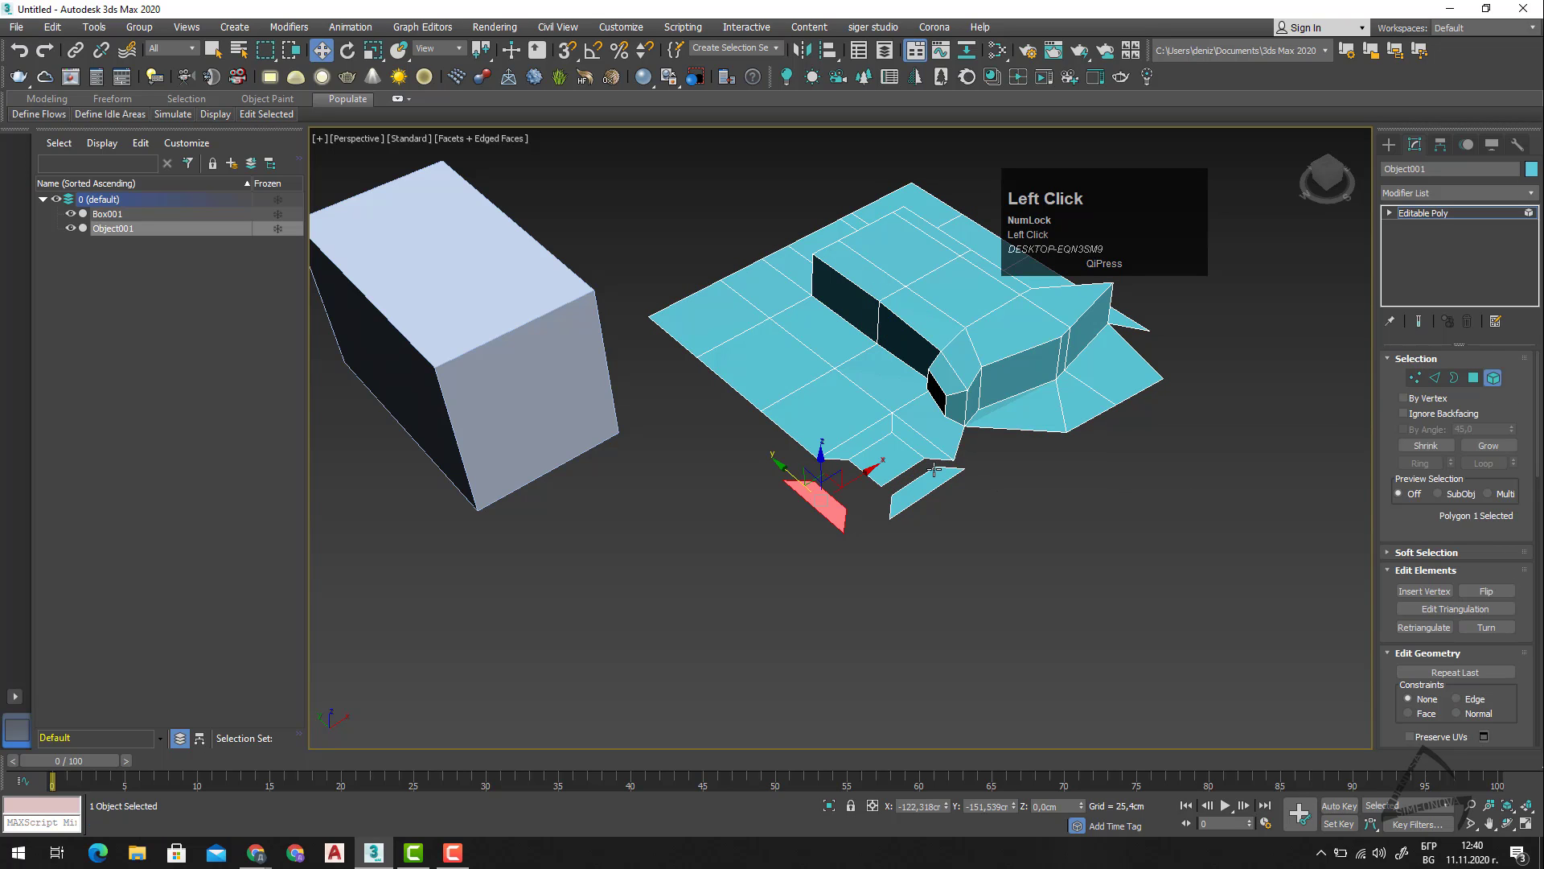
pyautogui.click(926, 481)
pyautogui.click(867, 406)
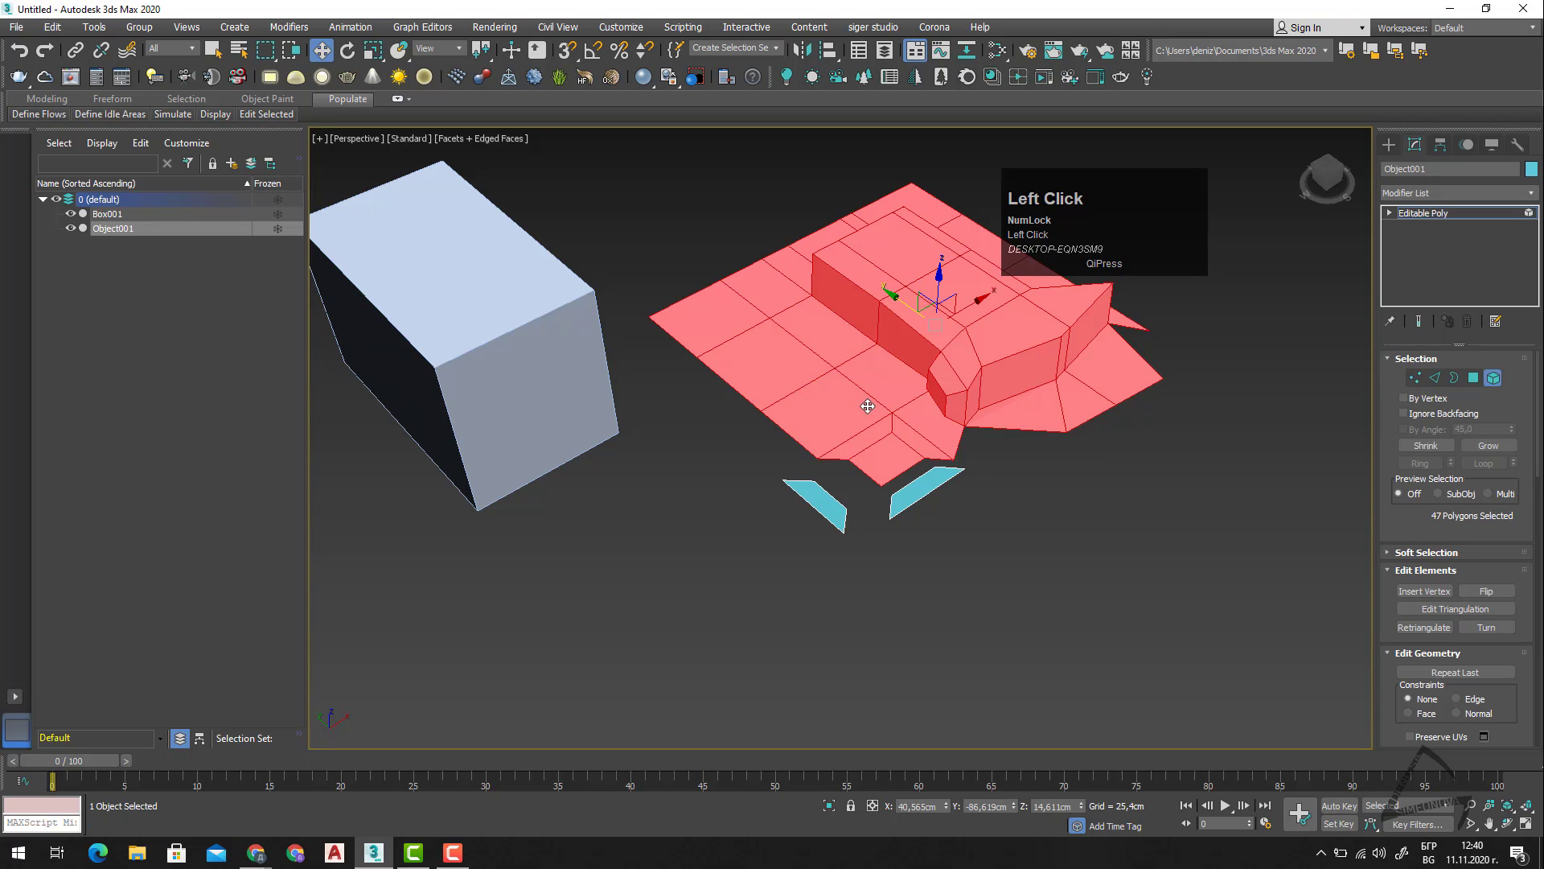
pyautogui.click(1498, 382)
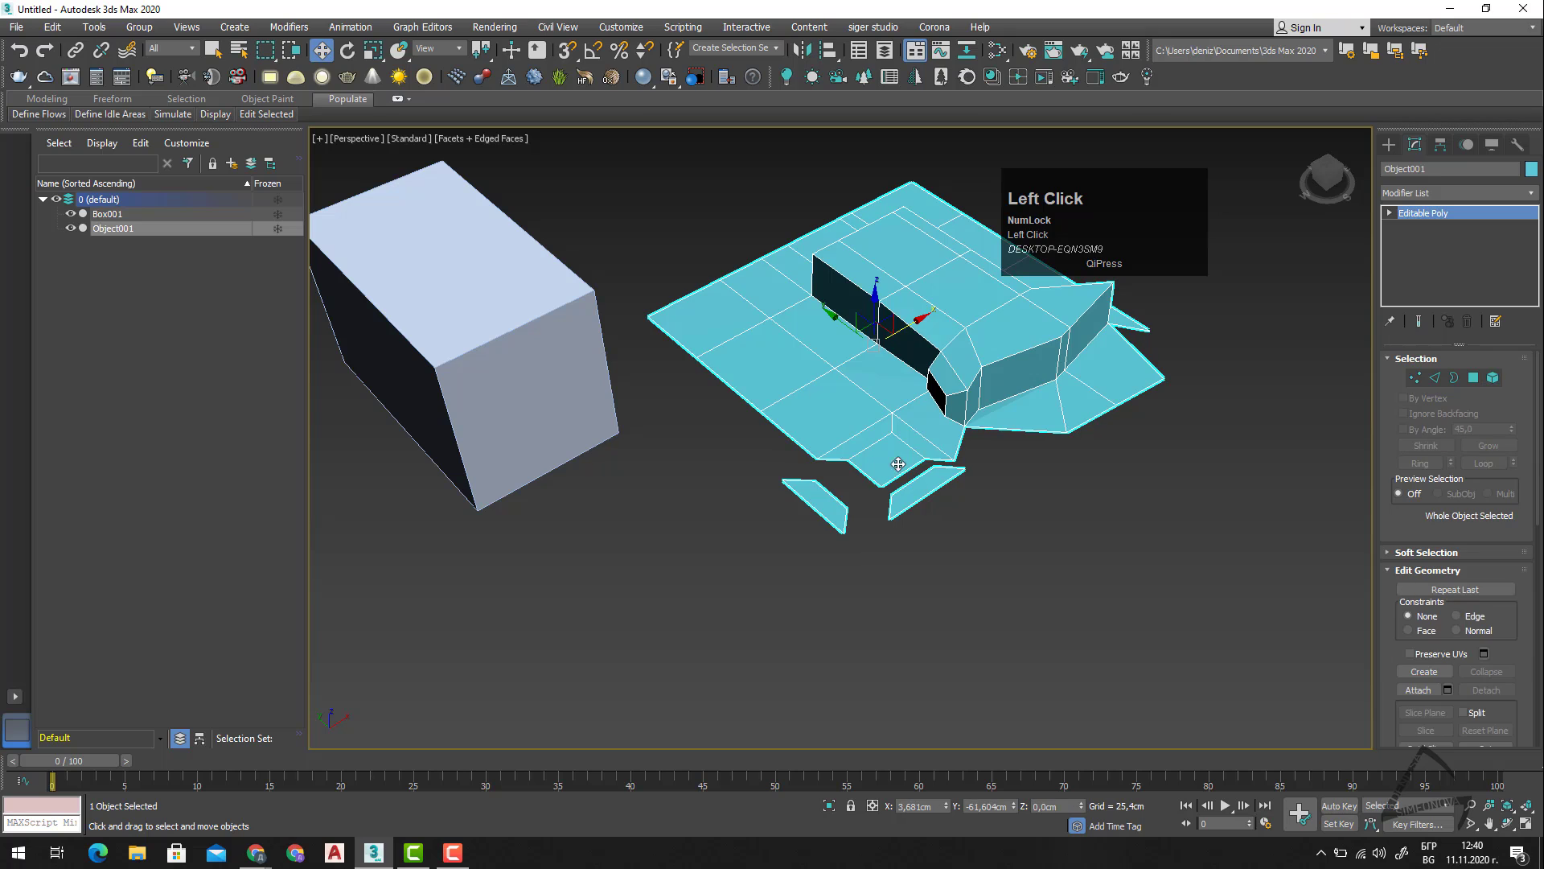
# Switch to Polygon level and turn on the Slice Plane for the main body's selected polygons.
pyautogui.click(1472, 378)
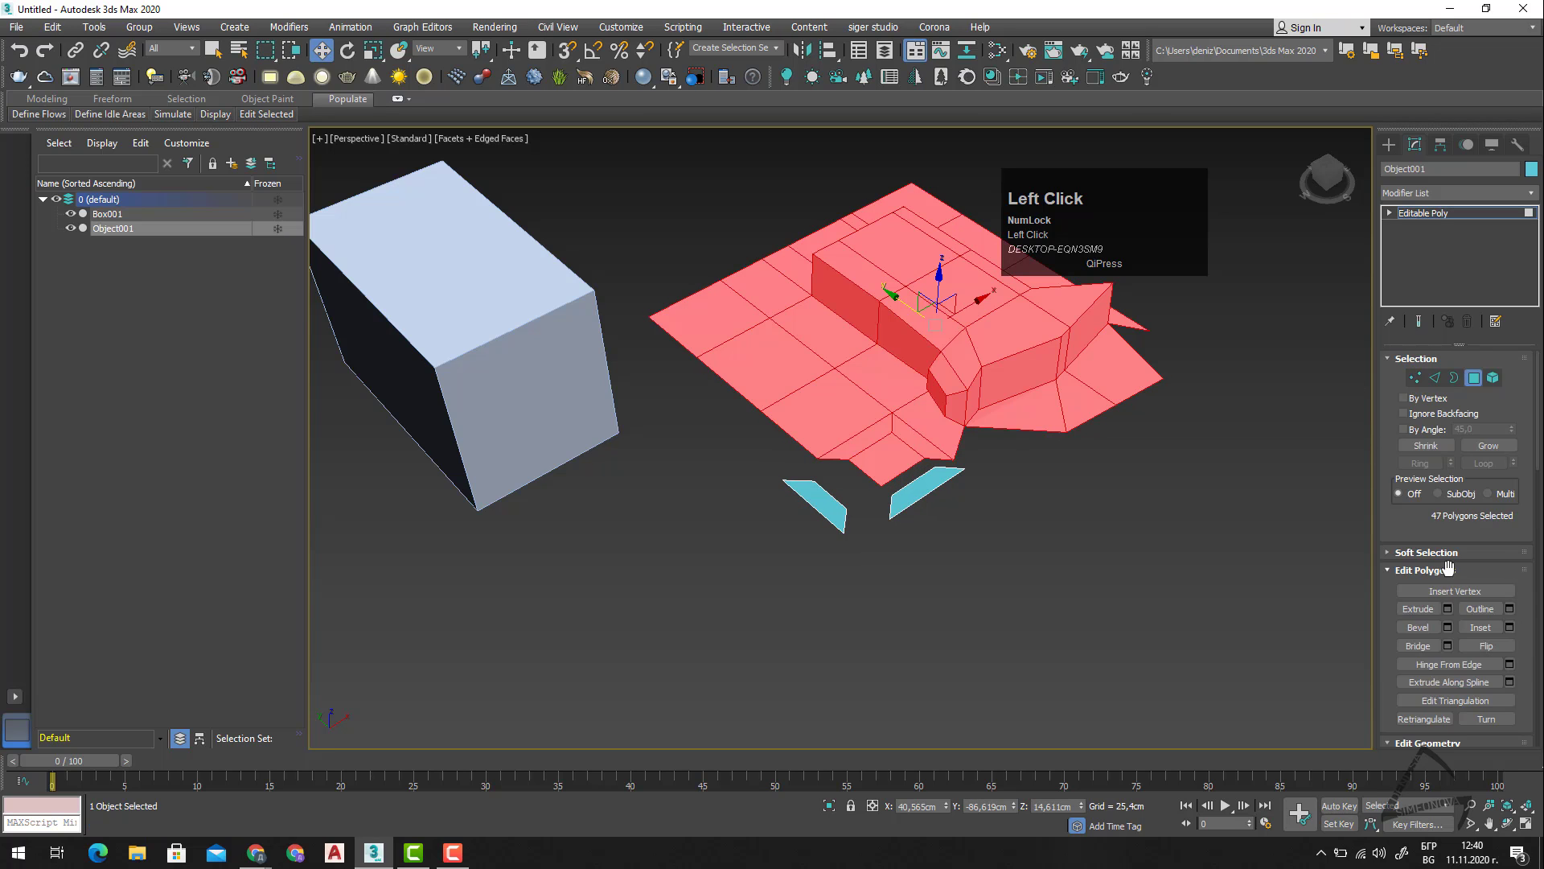
pyautogui.scroll(-4, 1449, 573)
pyautogui.scroll(-2, 1450, 564)
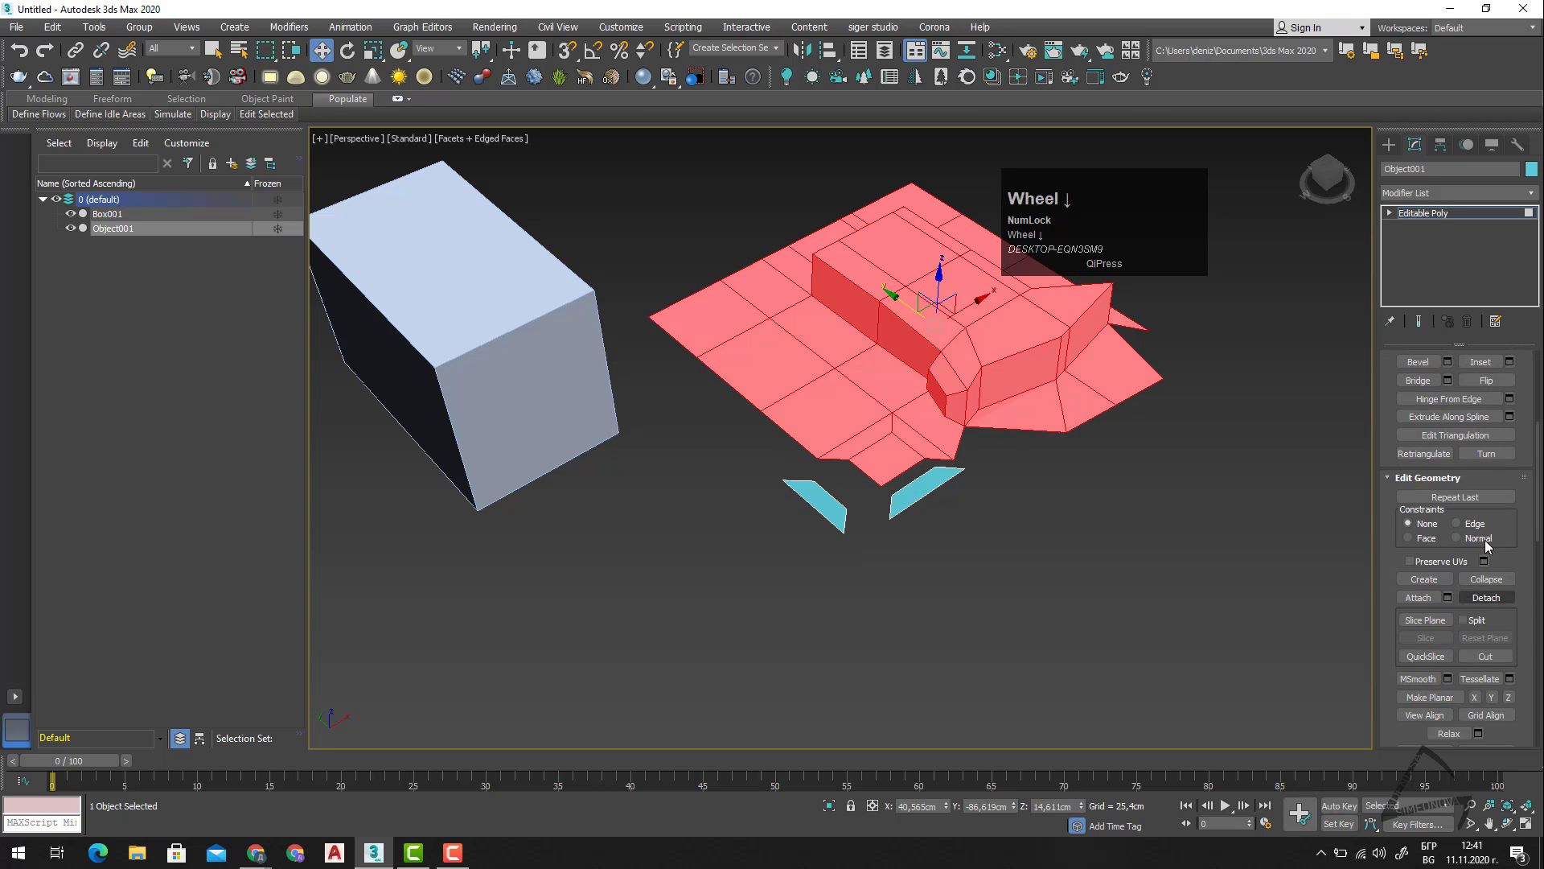
pyautogui.click(1426, 621)
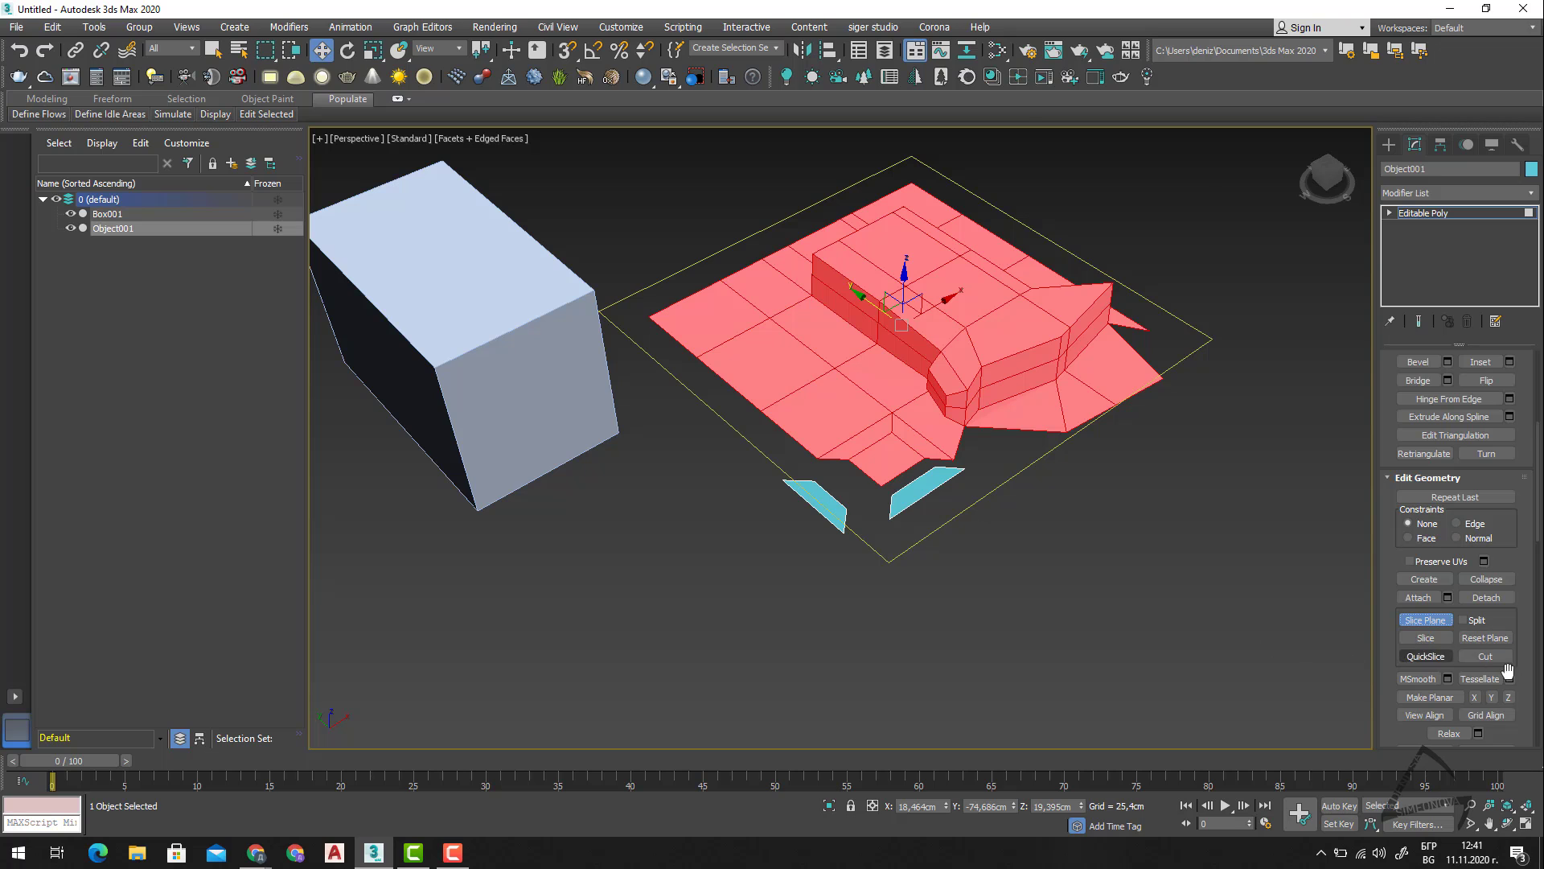
pyautogui.scroll(-2, 1470, 684)
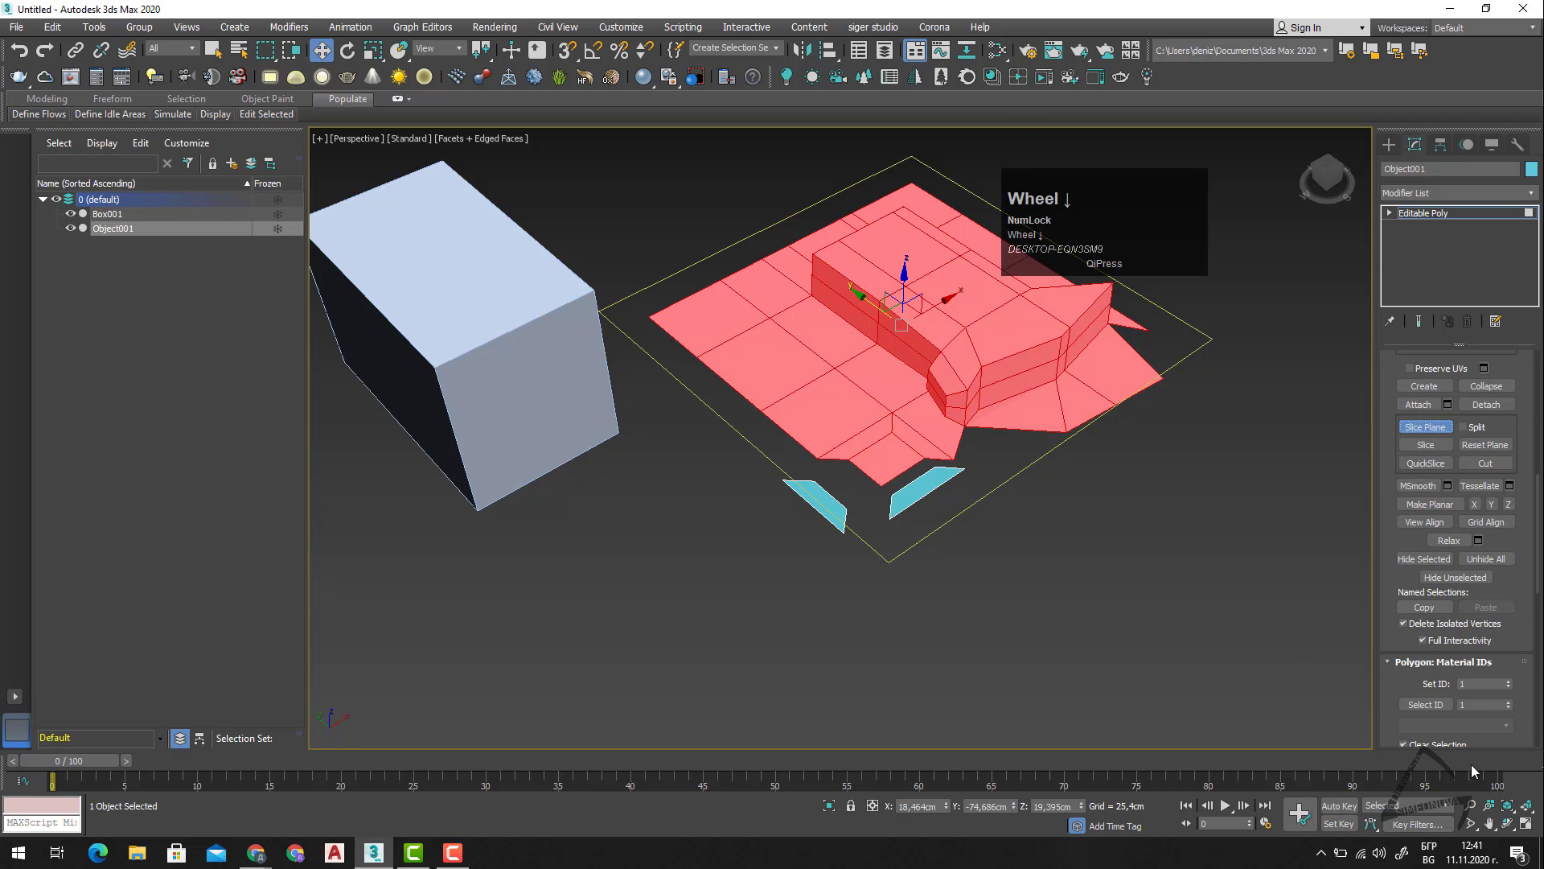
pyautogui.moveTo(1385, 700); pyautogui.dragTo(1408, 289)
pyautogui.moveTo(1397, 592)
pyautogui.mouseDown()
pyautogui.moveTo(1419, 269)
pyautogui.moveTo(1408, 742)
pyautogui.mouseUp()
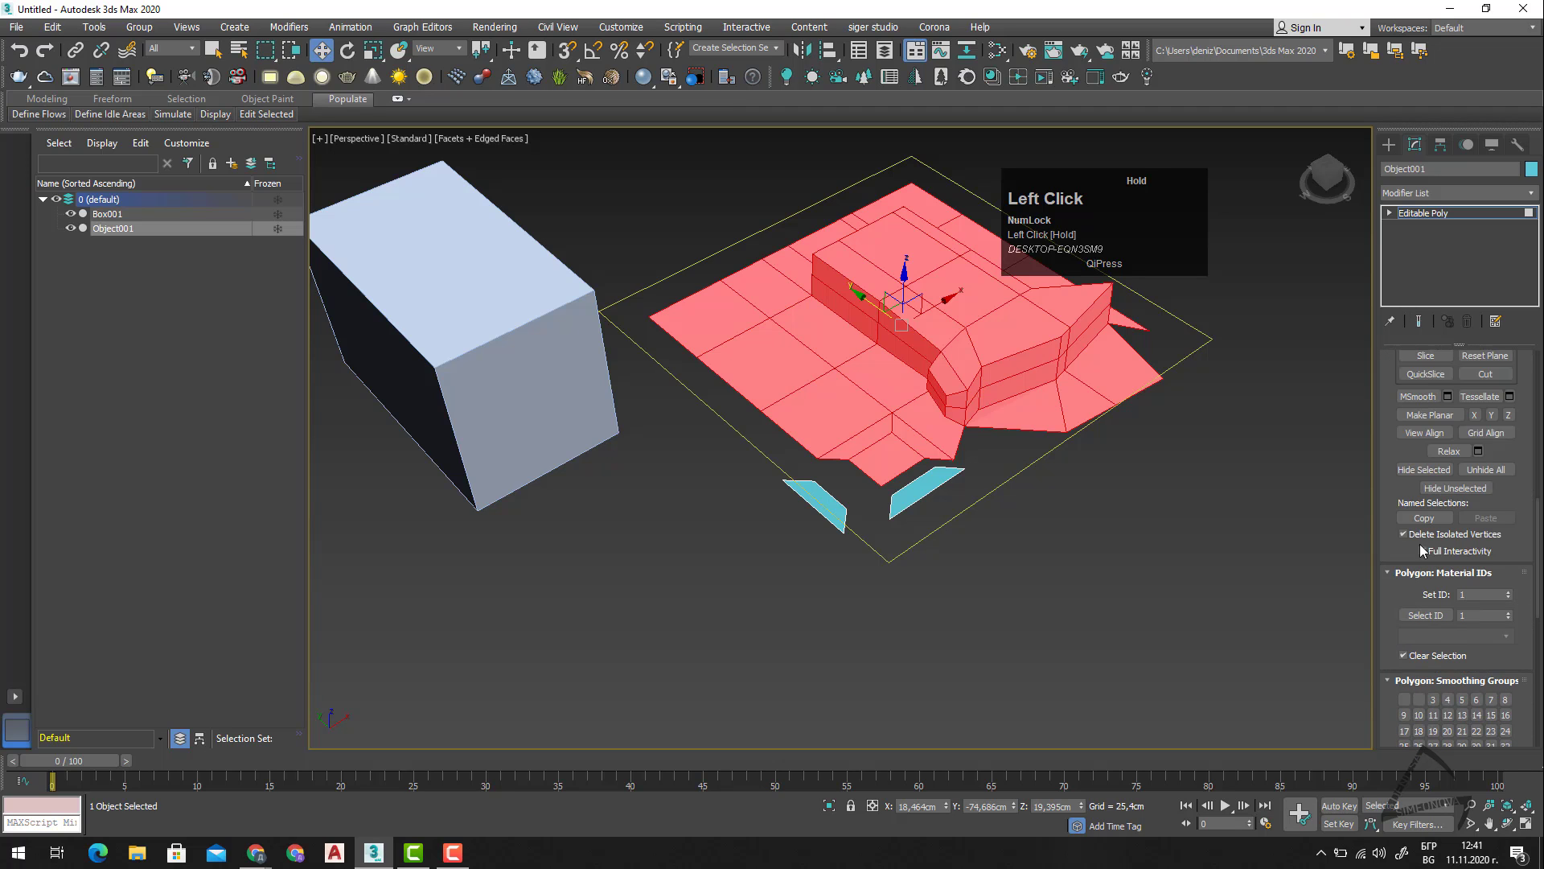
pyautogui.moveTo(1385, 434); pyautogui.dragTo(1391, 740)
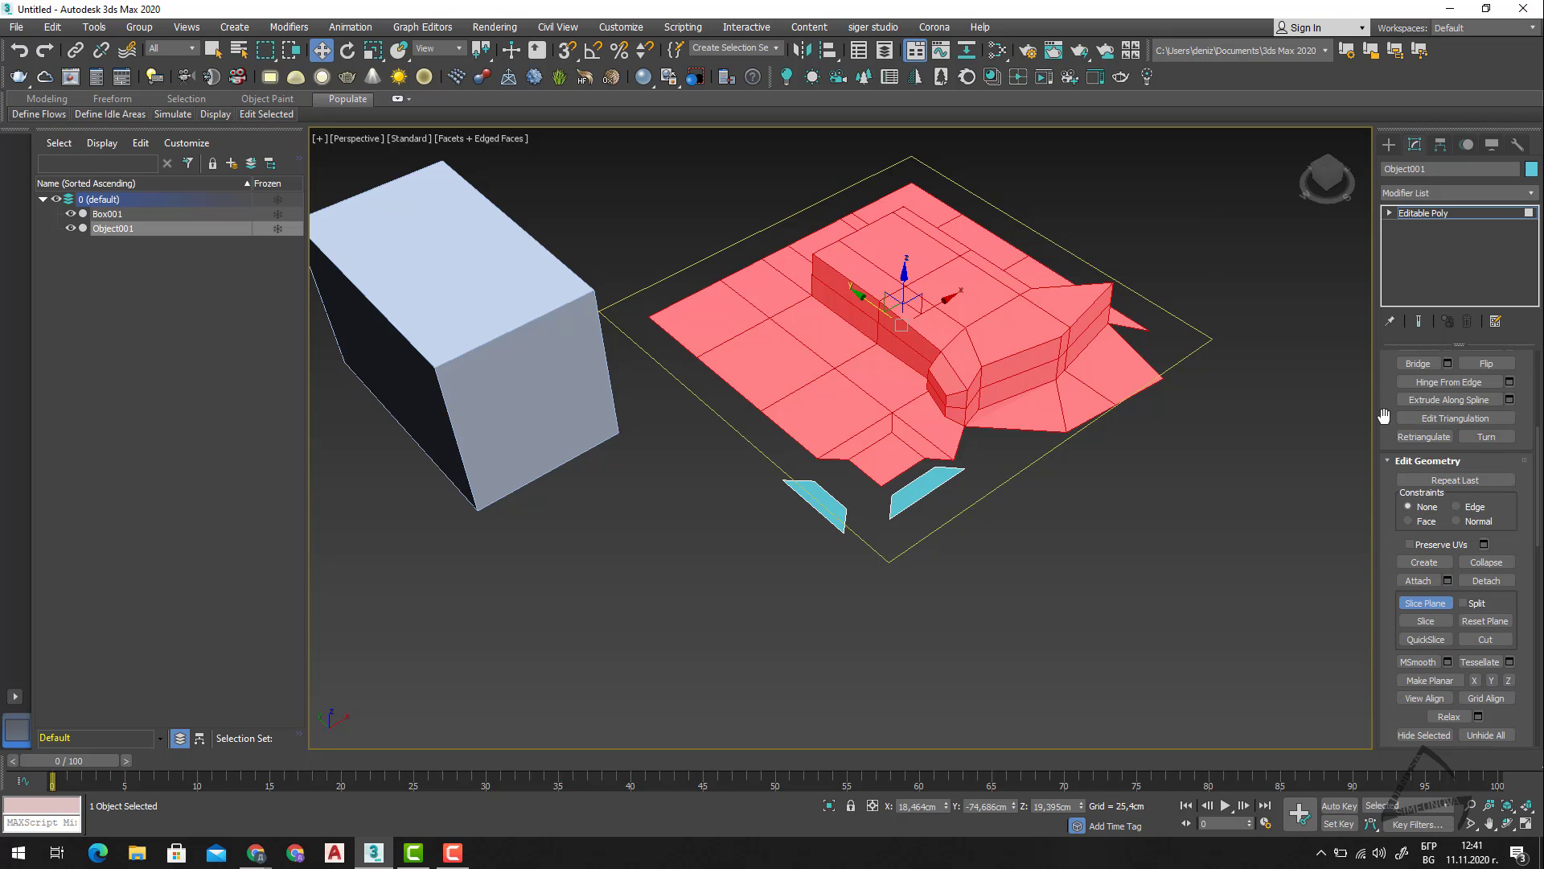
pyautogui.moveTo(1388, 382); pyautogui.dragTo(1417, 619)
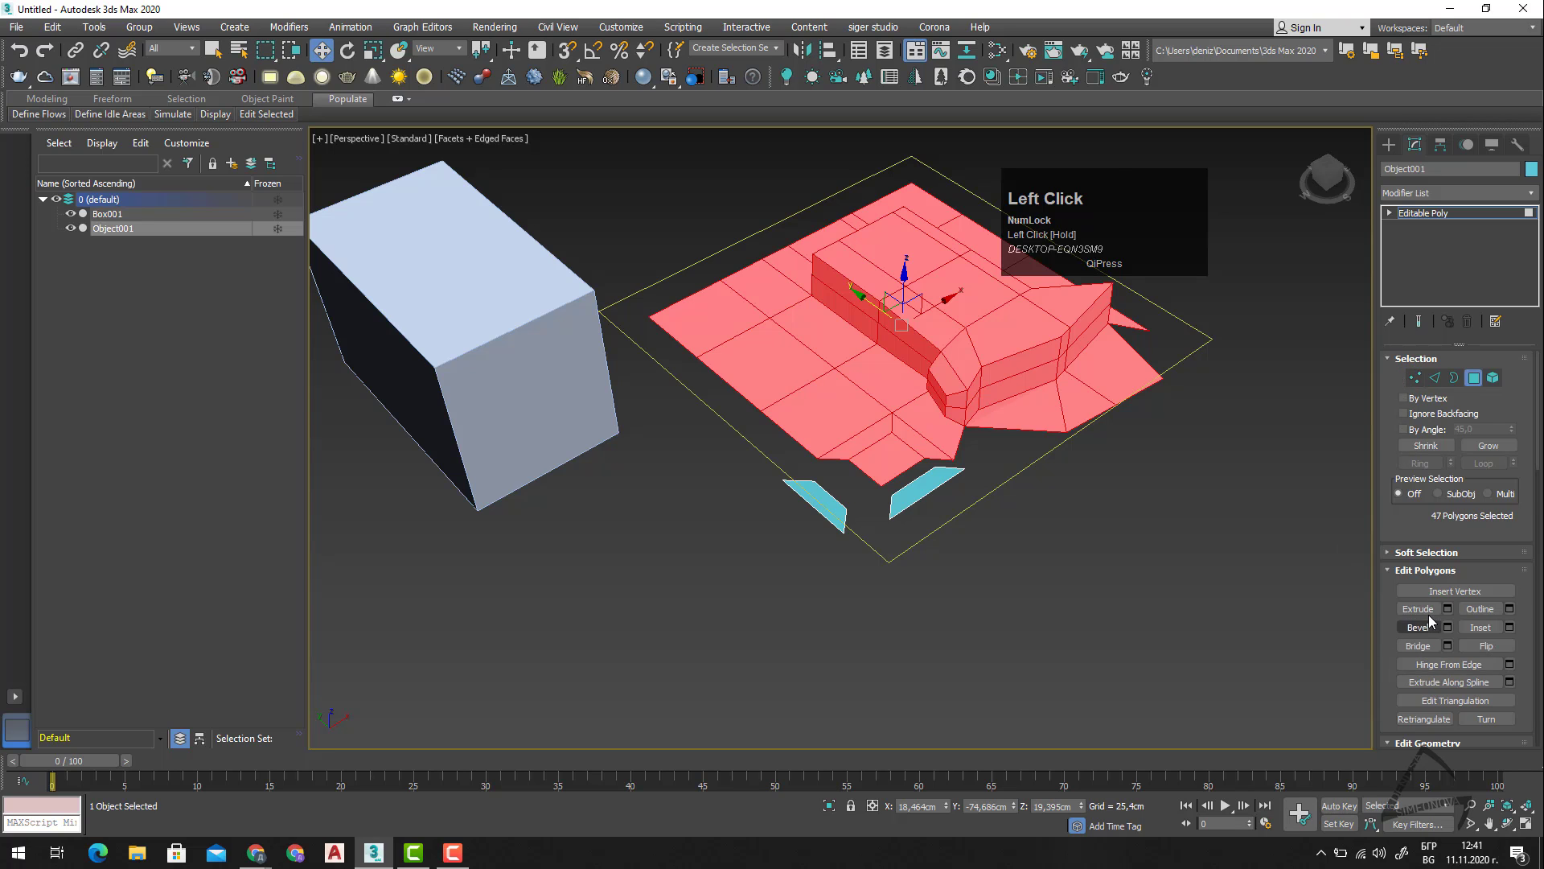
# Turn off the Slice Plane and clear the polygon selection on Object001.
pyautogui.scroll(-3, 1429, 615)
pyautogui.click(1426, 668)
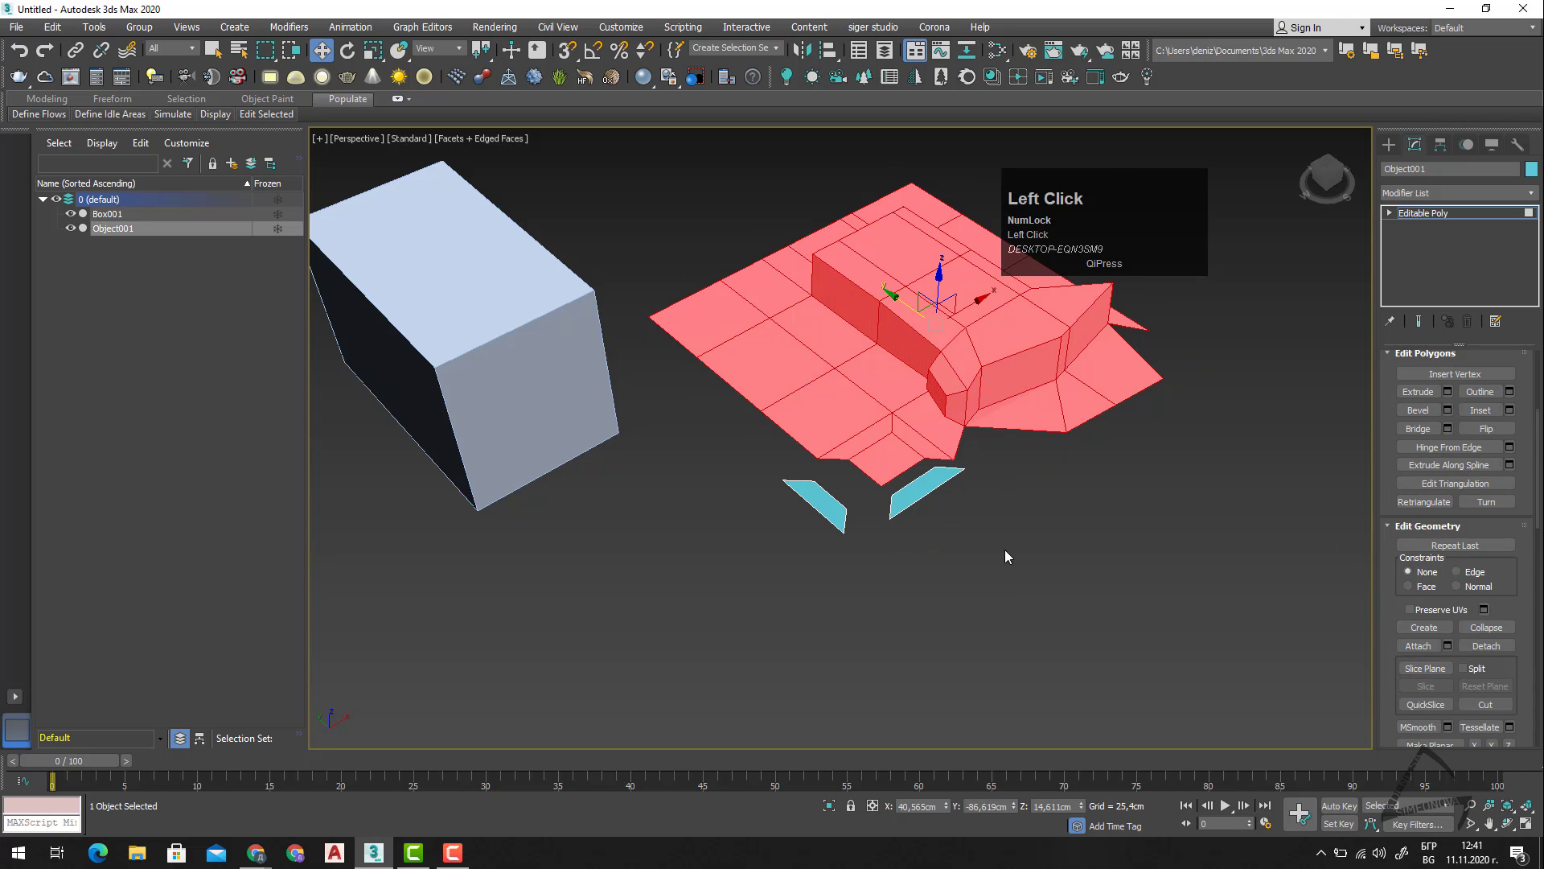
pyautogui.click(975, 534)
pyautogui.scroll(-5, 889, 582)
pyautogui.moveTo(889, 582)
pyautogui.keyDown('alt'); pyautogui.mouseDown(button='middle')
pyautogui.moveTo(946, 566)
pyautogui.moveTo(883, 562)
pyautogui.mouseUp(button='middle'); pyautogui.keyUp('alt')
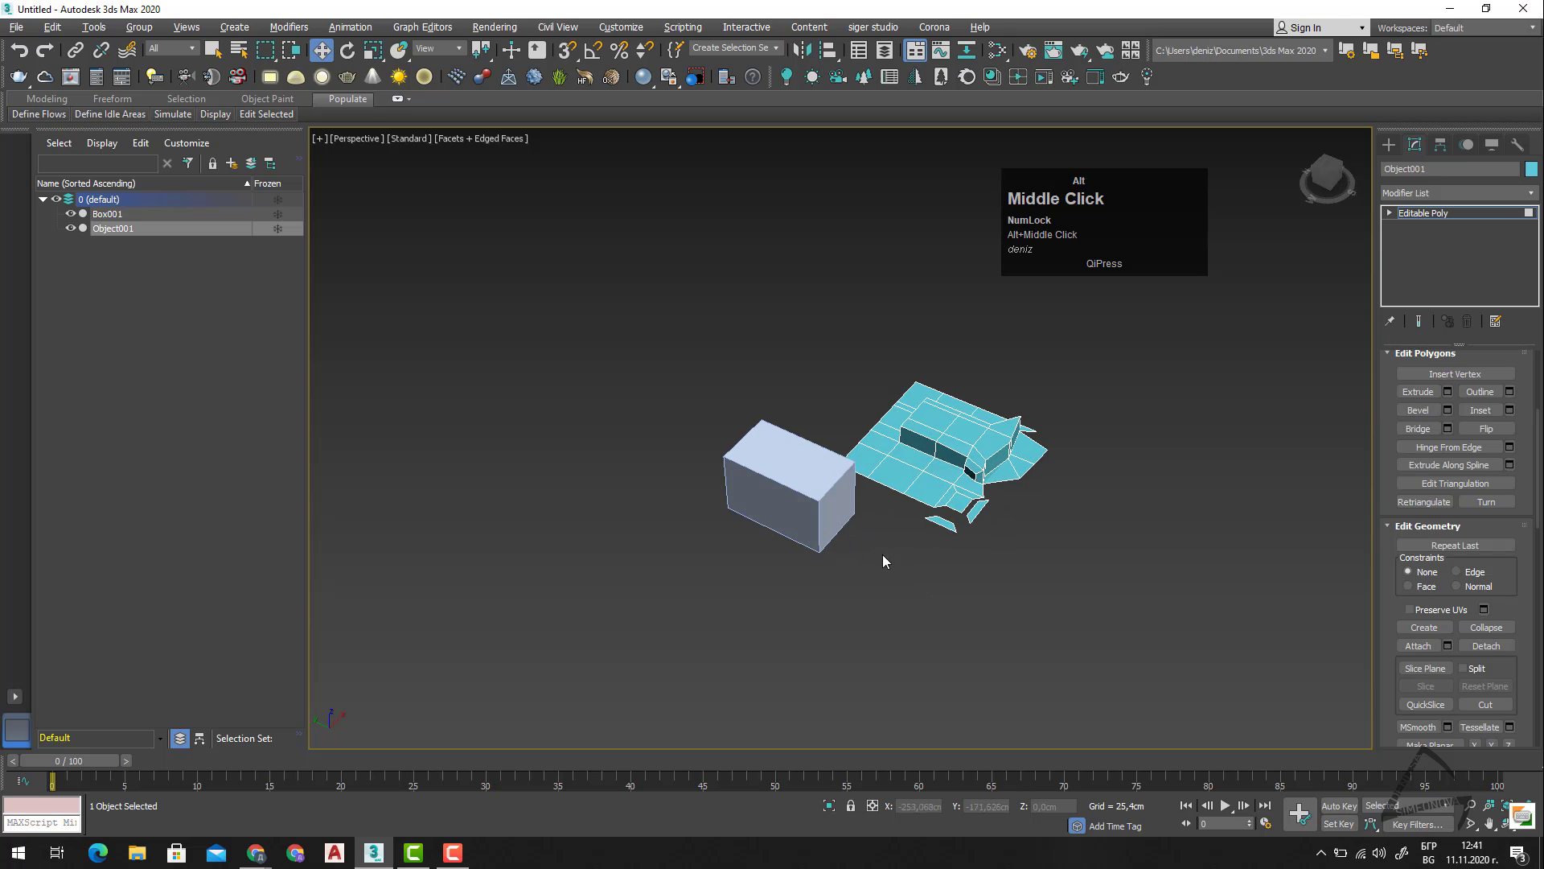
pyautogui.scroll(3, 753, 508)
pyautogui.click(865, 501)
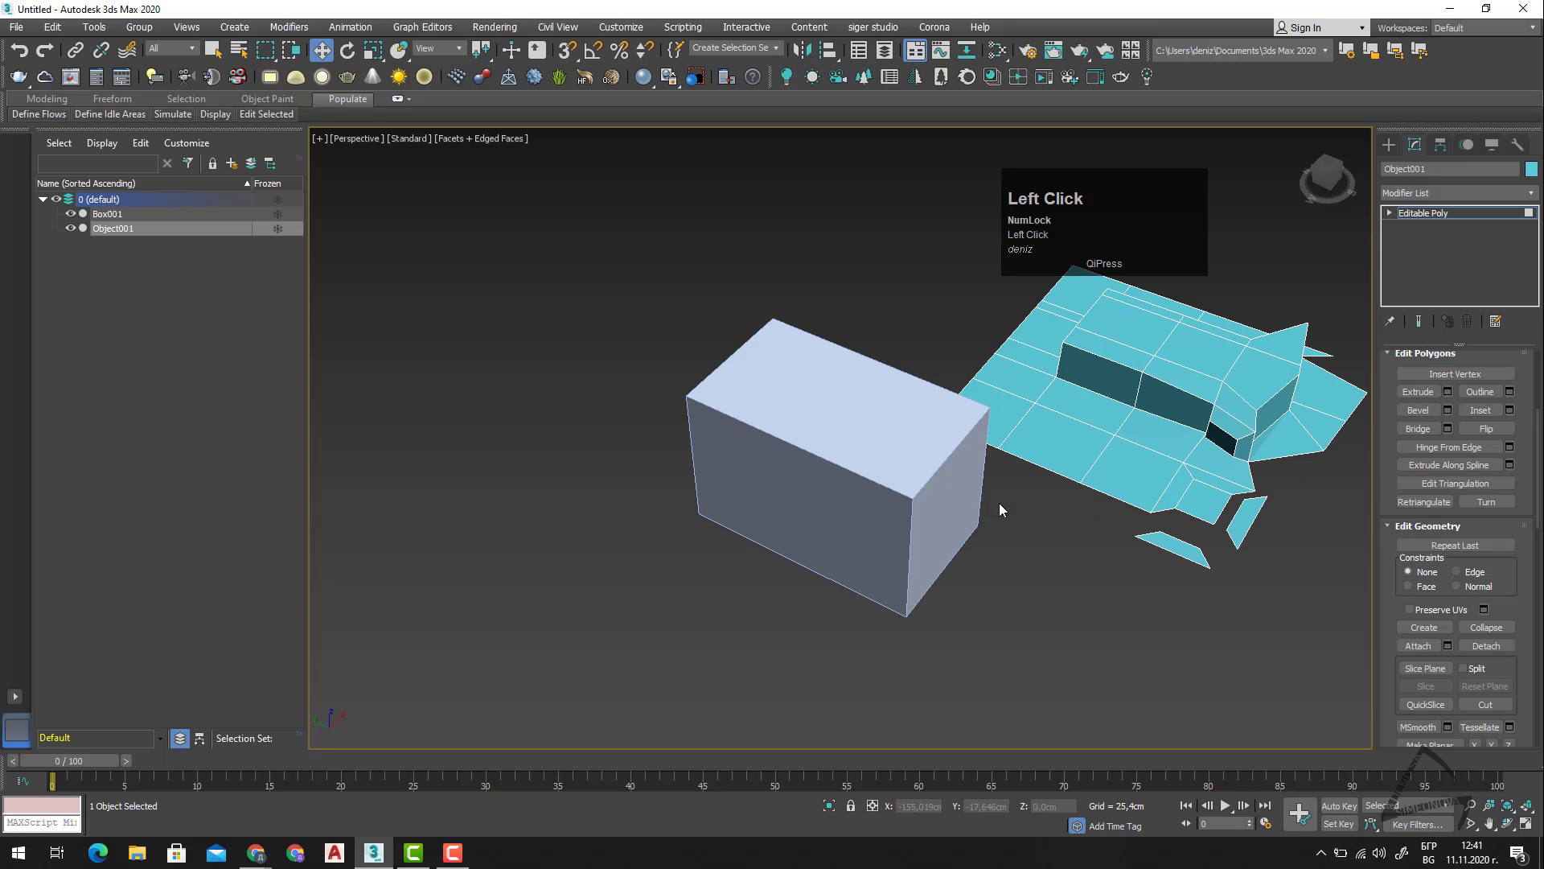
# Leave polygon editing and delete Object001, keeping only the box.
pyautogui.press('4')
pyautogui.click(851, 465)
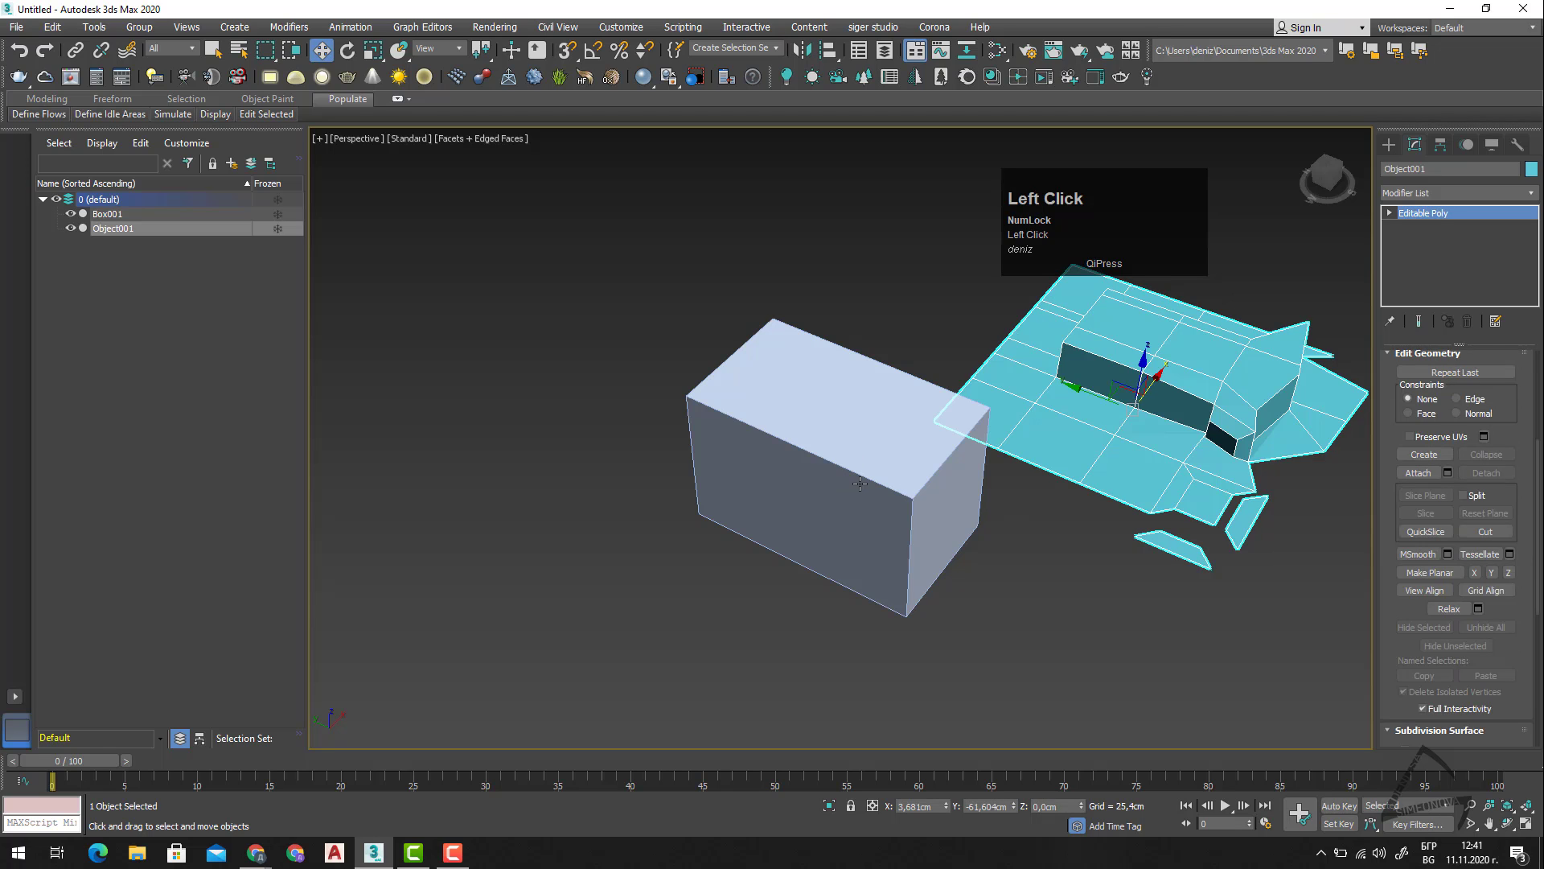
pyautogui.click(860, 484)
pyautogui.keyDown('alt'); pyautogui.moveTo(957, 559); pyautogui.dragTo(1165, 580, button='middle'); pyautogui.keyUp('alt')
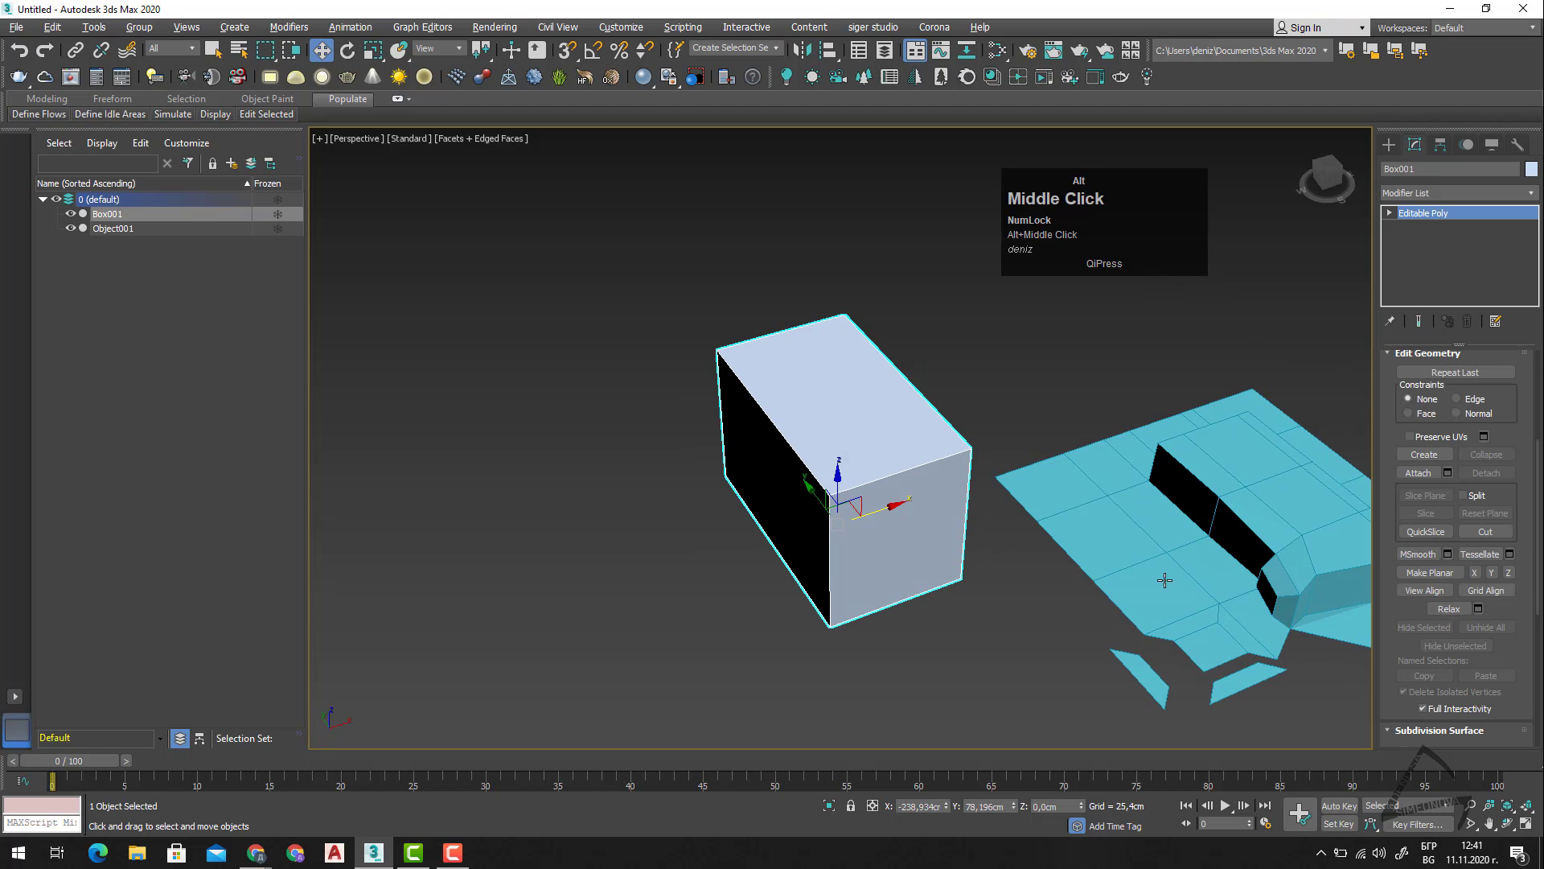
pyautogui.click(1155, 589)
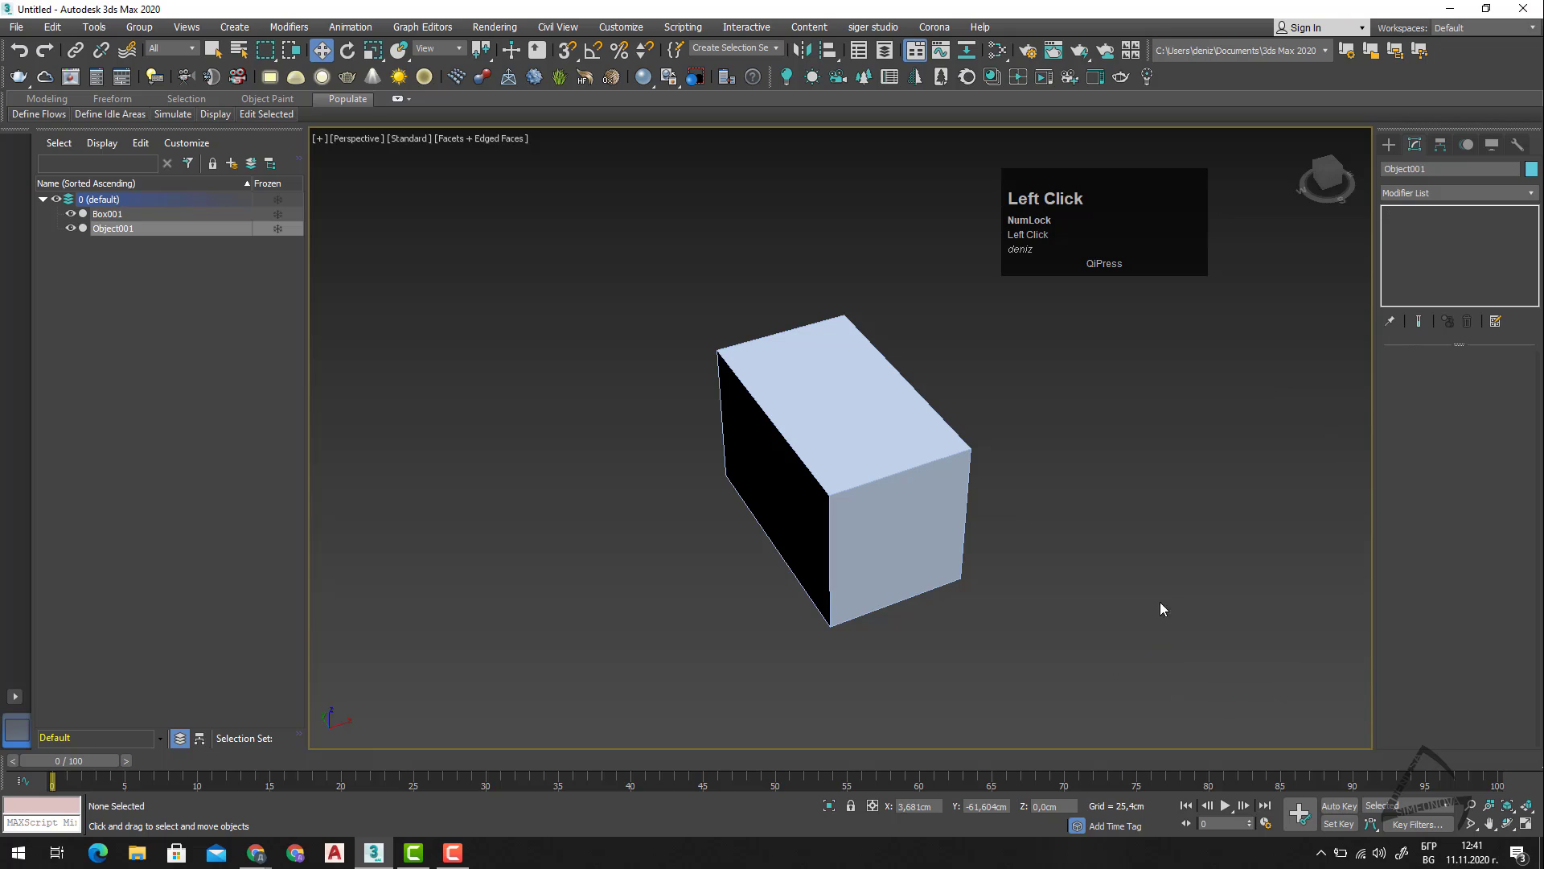
pyautogui.press('Delete')
# Select the ring of Box001's long edges at Edge level and connect them with 5 segments.
pyautogui.click(914, 599)
pyautogui.keyDown('alt'); pyautogui.moveTo(916, 608); pyautogui.dragTo(973, 587, button='middle'); pyautogui.keyUp('alt')
pyautogui.click(1436, 378)
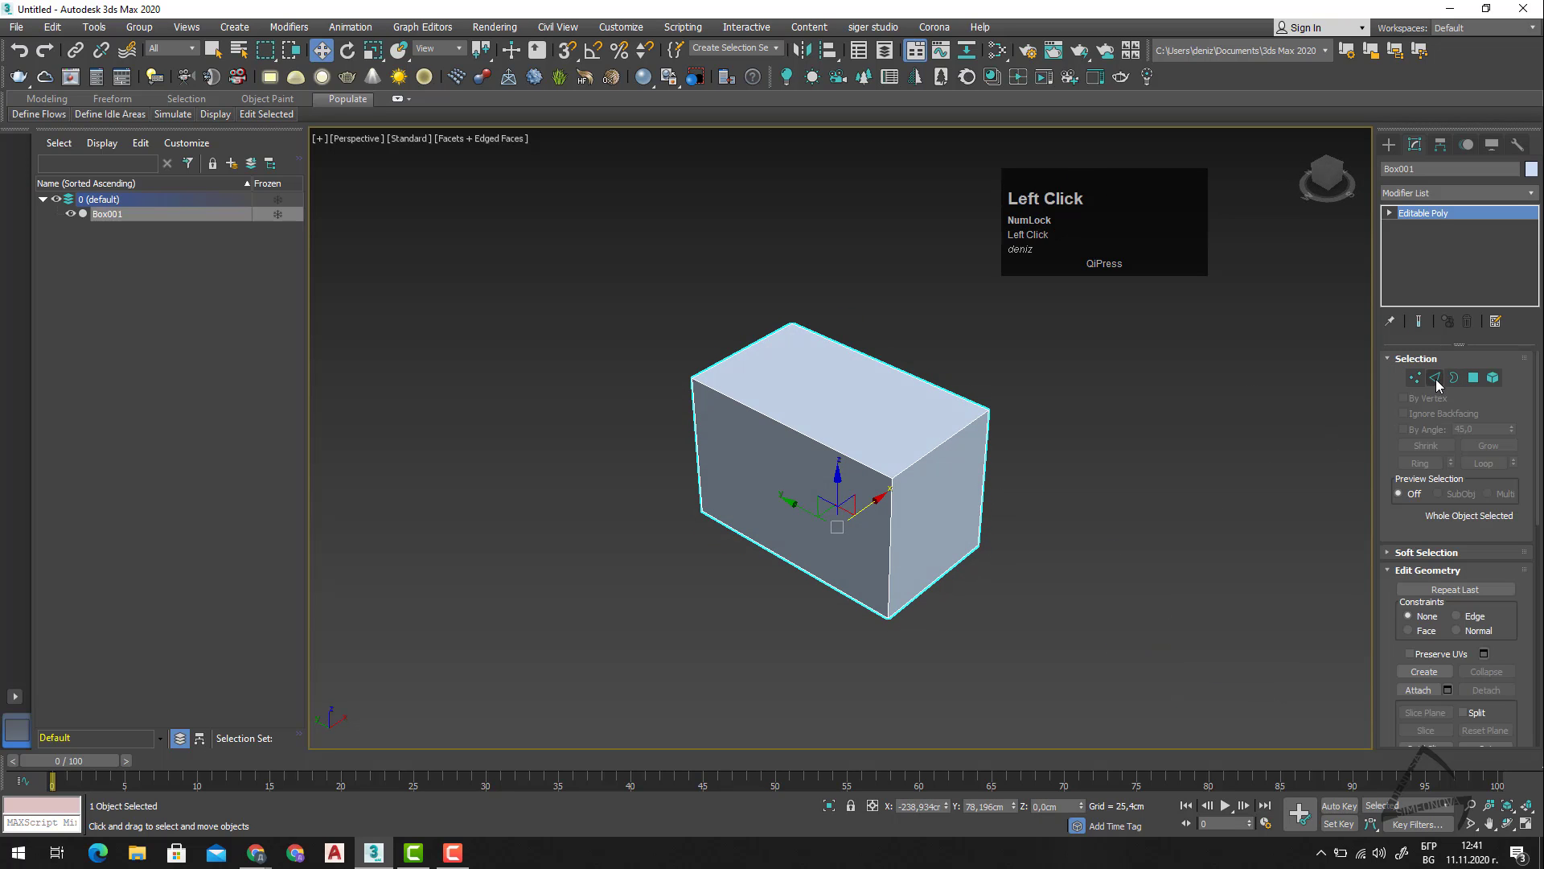
pyautogui.click(820, 440)
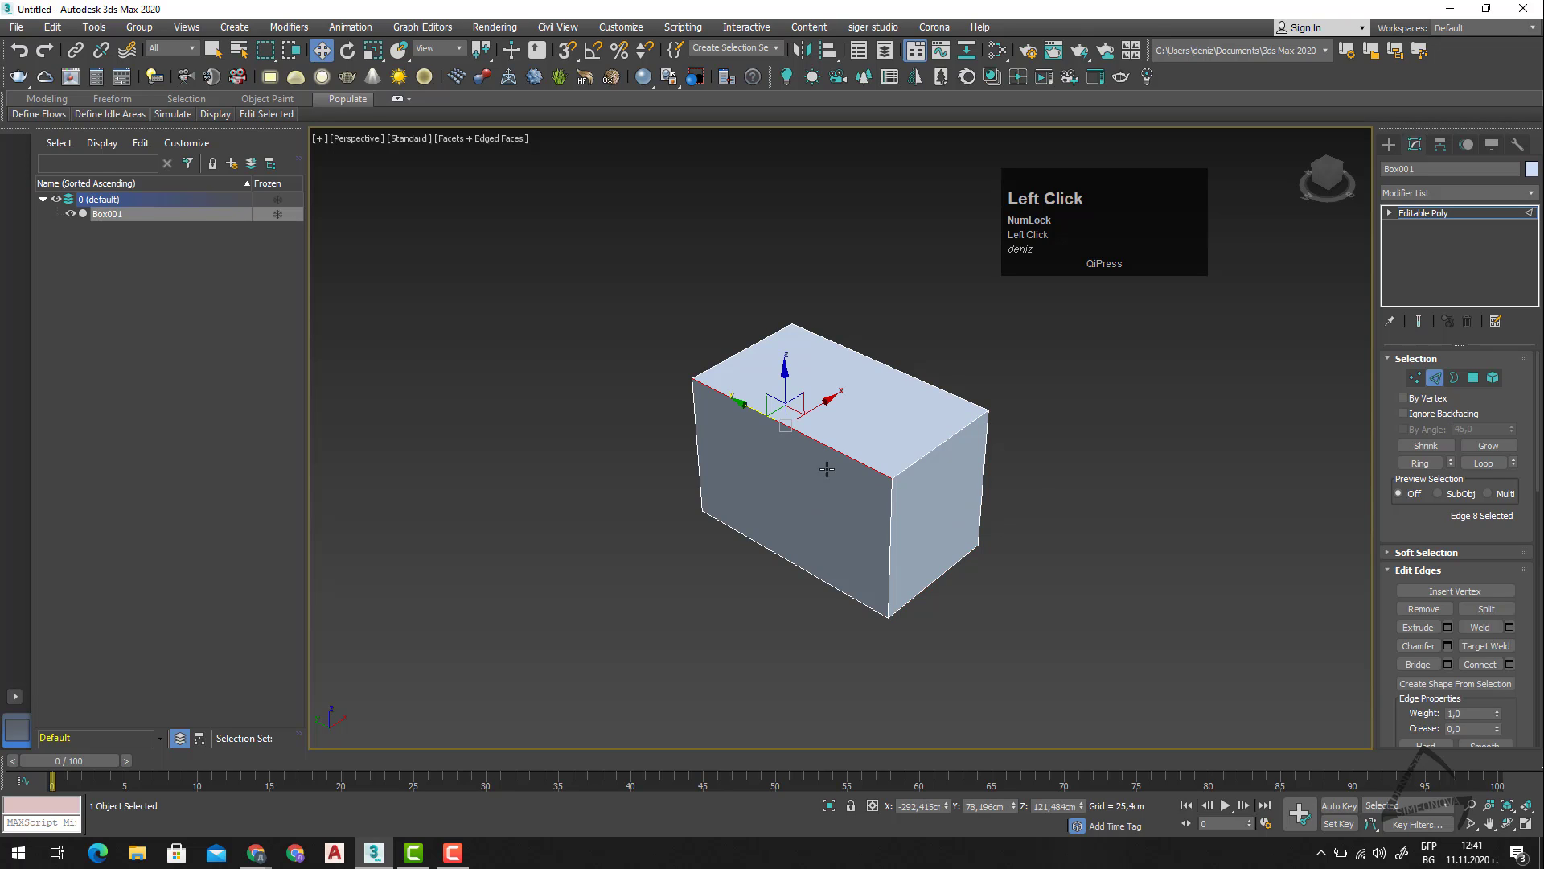
pyautogui.click(1420, 463)
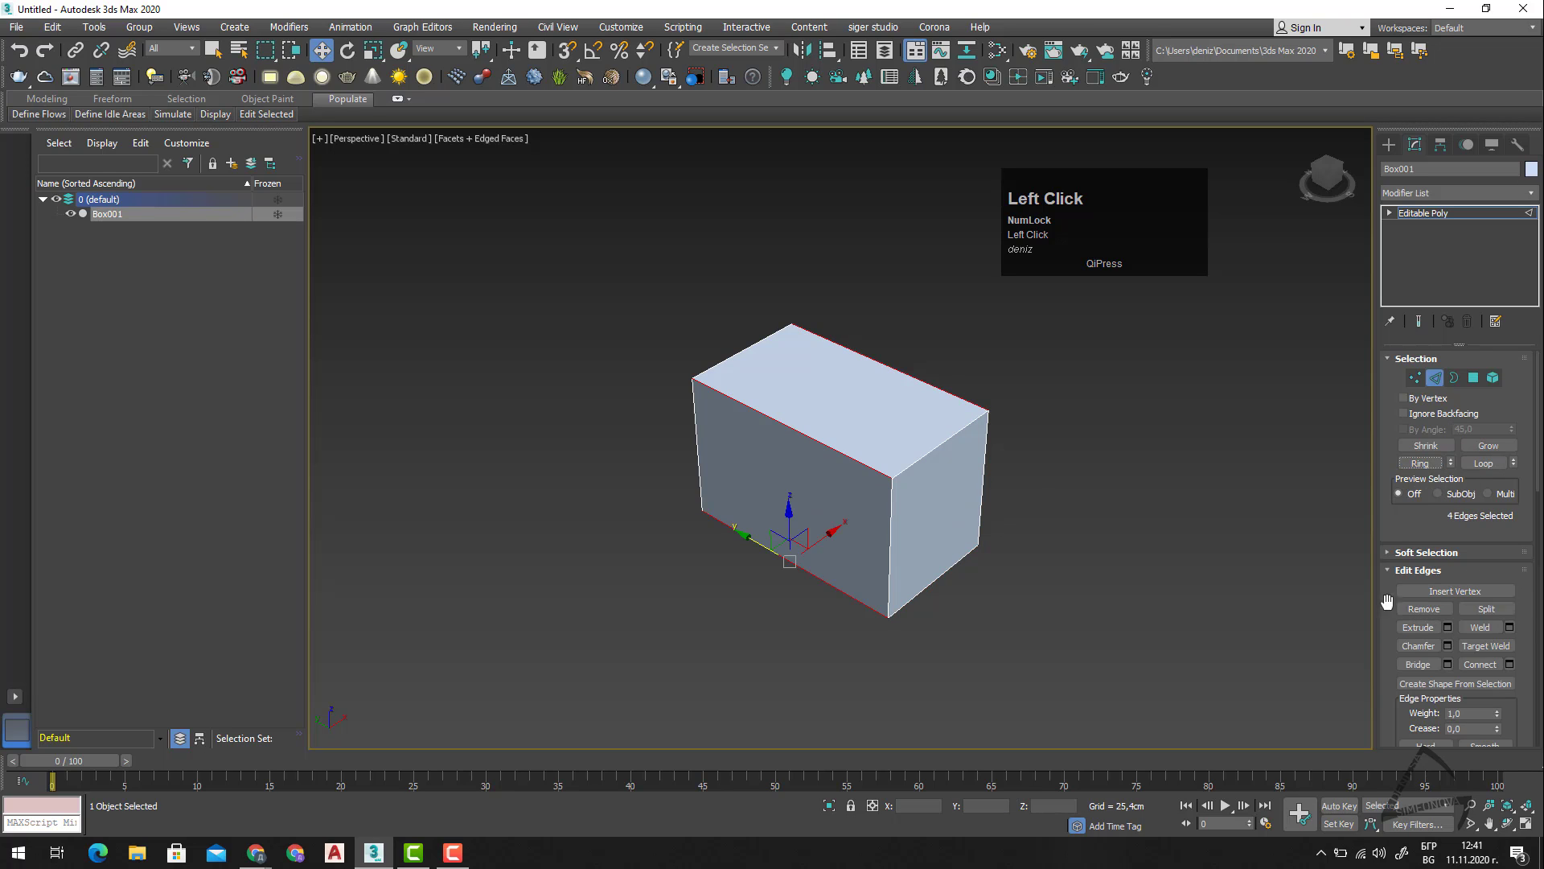
pyautogui.click(1512, 664)
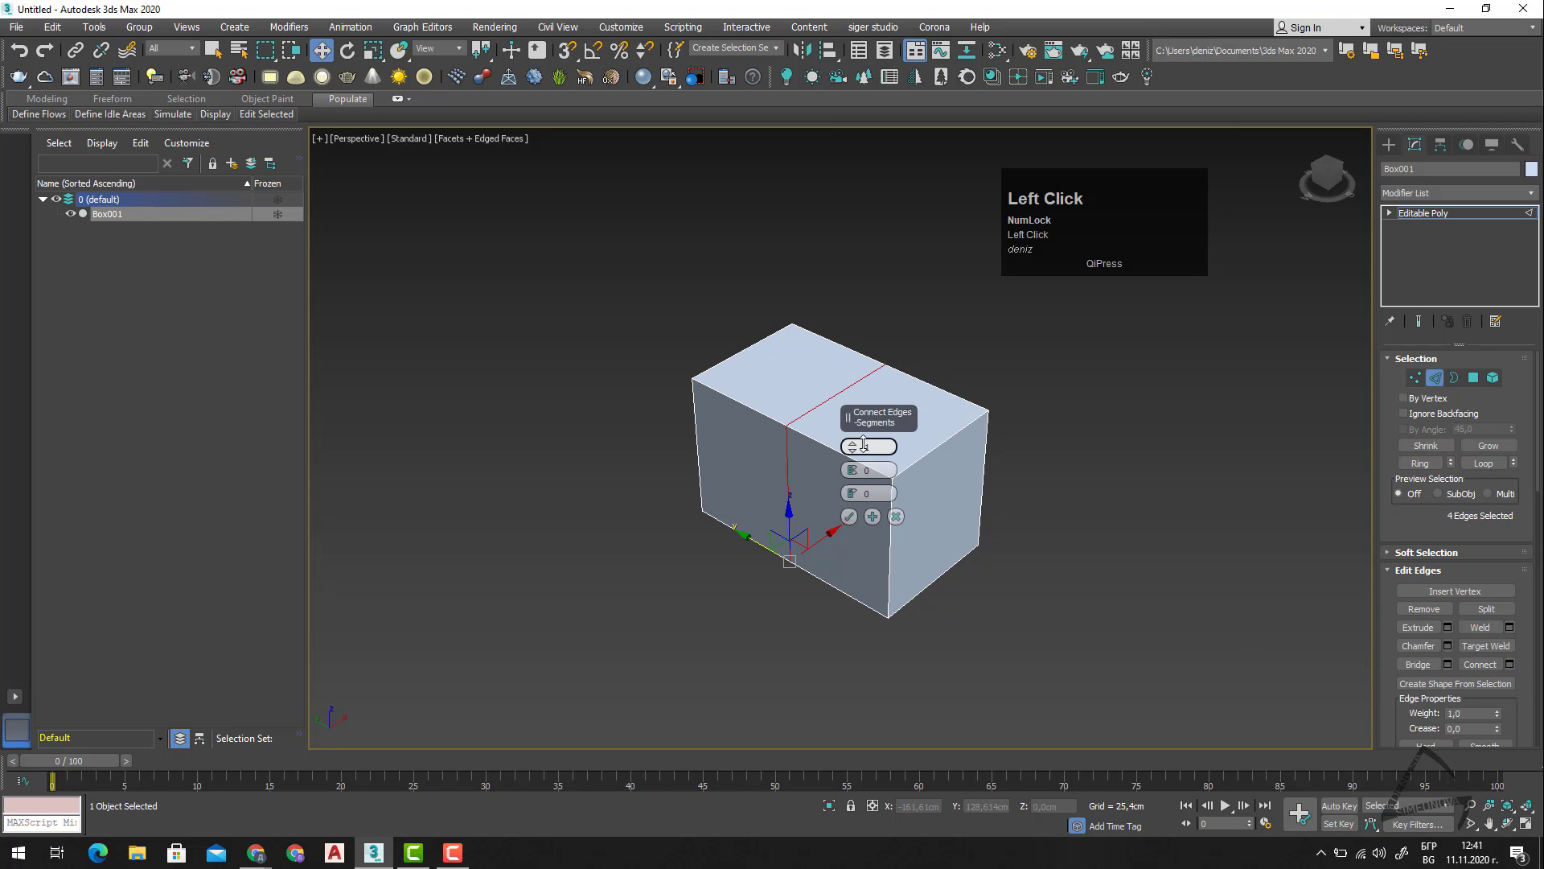
pyautogui.moveTo(856, 443); pyautogui.dragTo(862, 426)
pyautogui.click(849, 515)
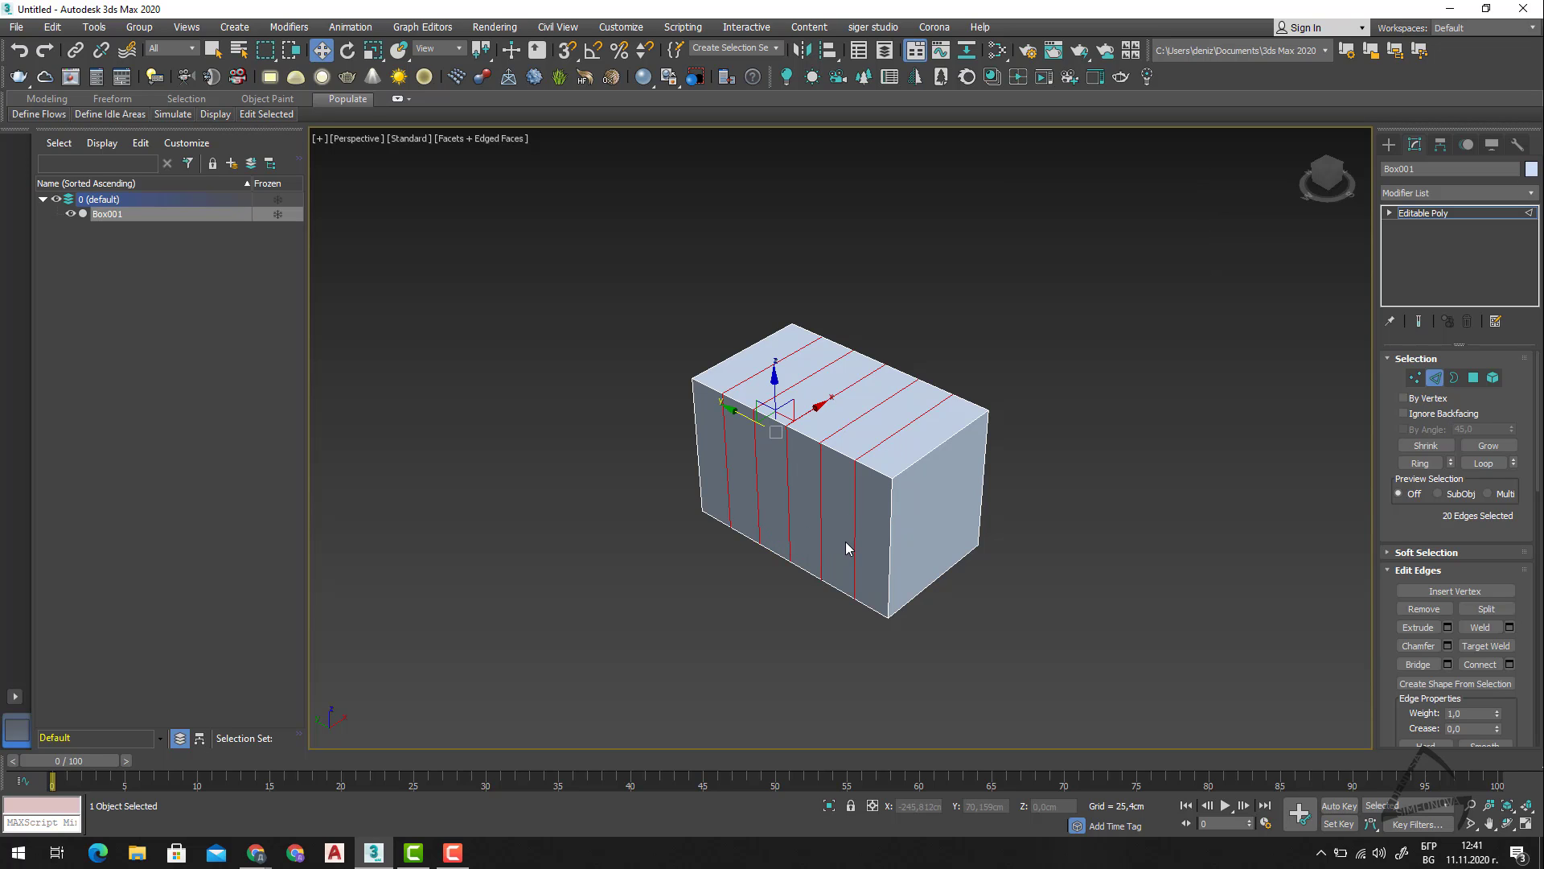
# Select the ring of vertical edges around the box and connect them with 2 segments.
pyautogui.click(887, 532)
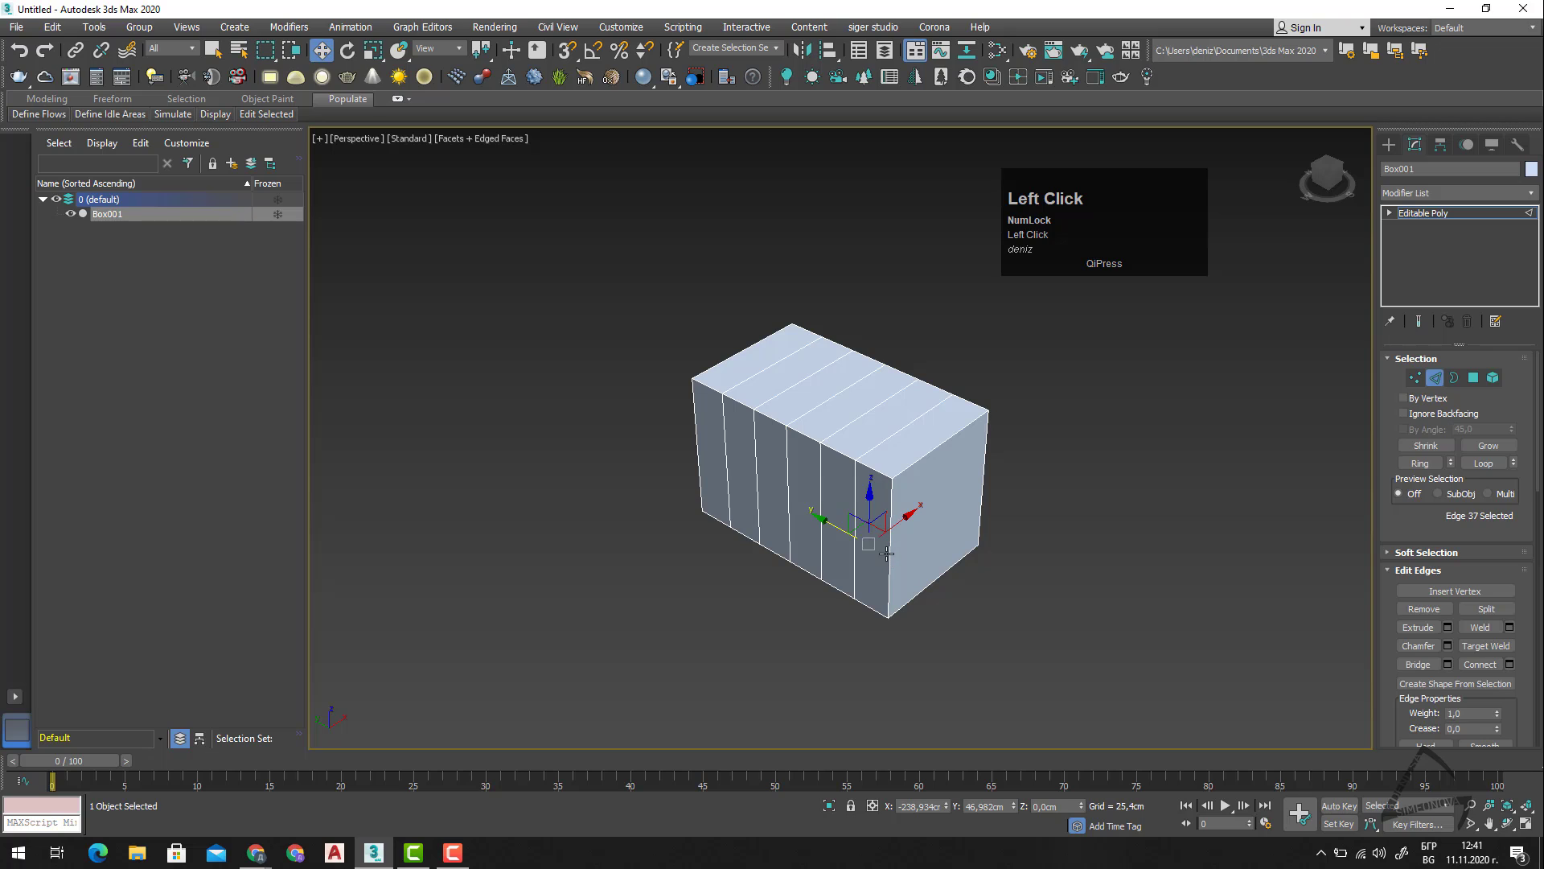
pyautogui.click(1421, 464)
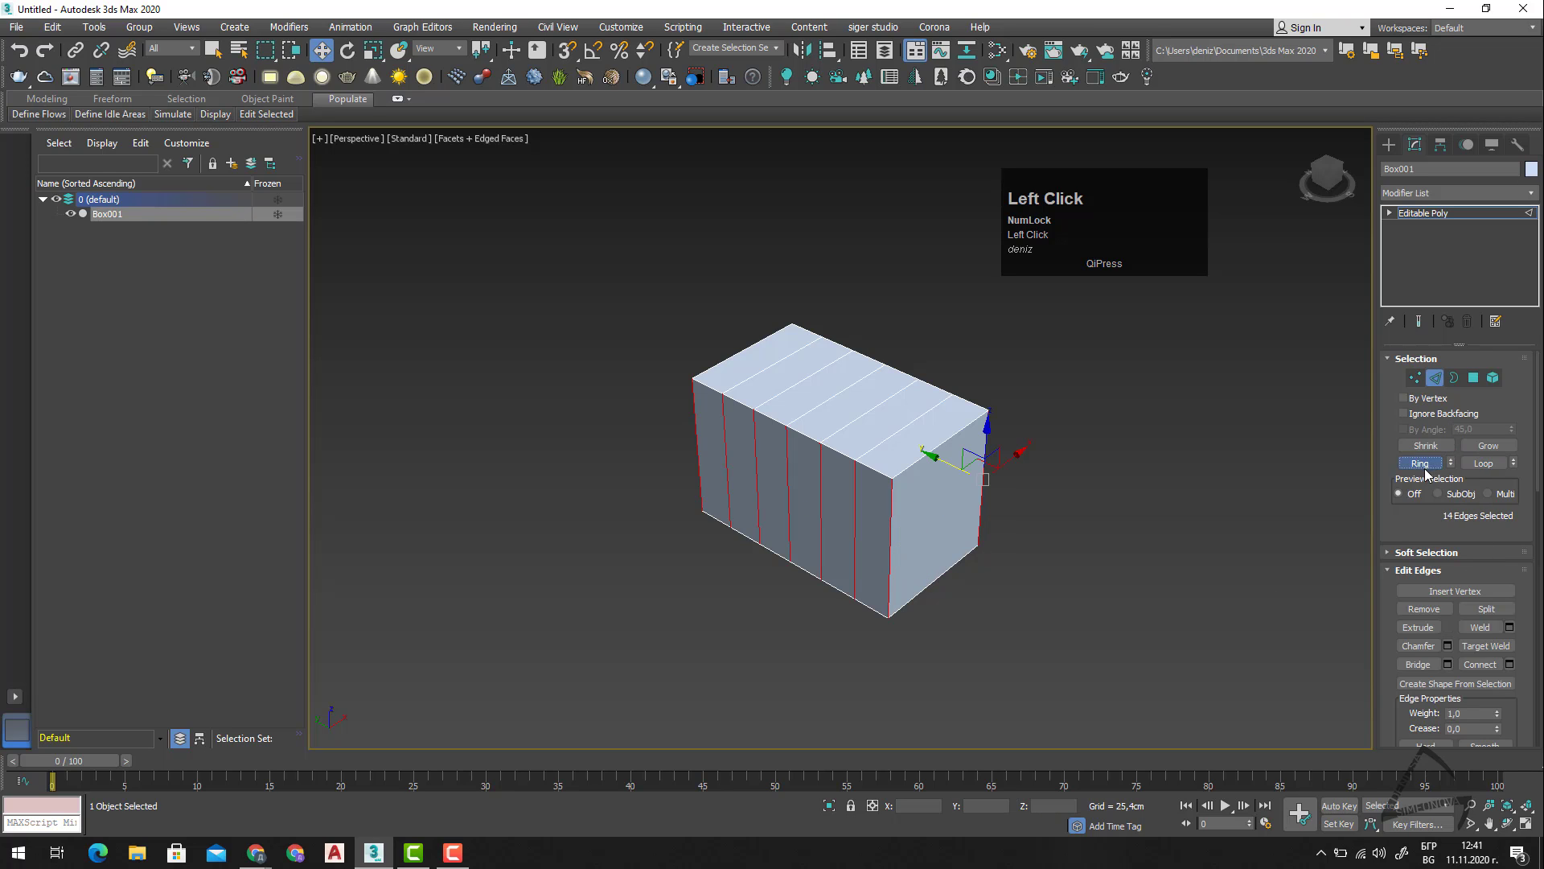
pyautogui.click(1510, 664)
pyautogui.rightClick(854, 447)
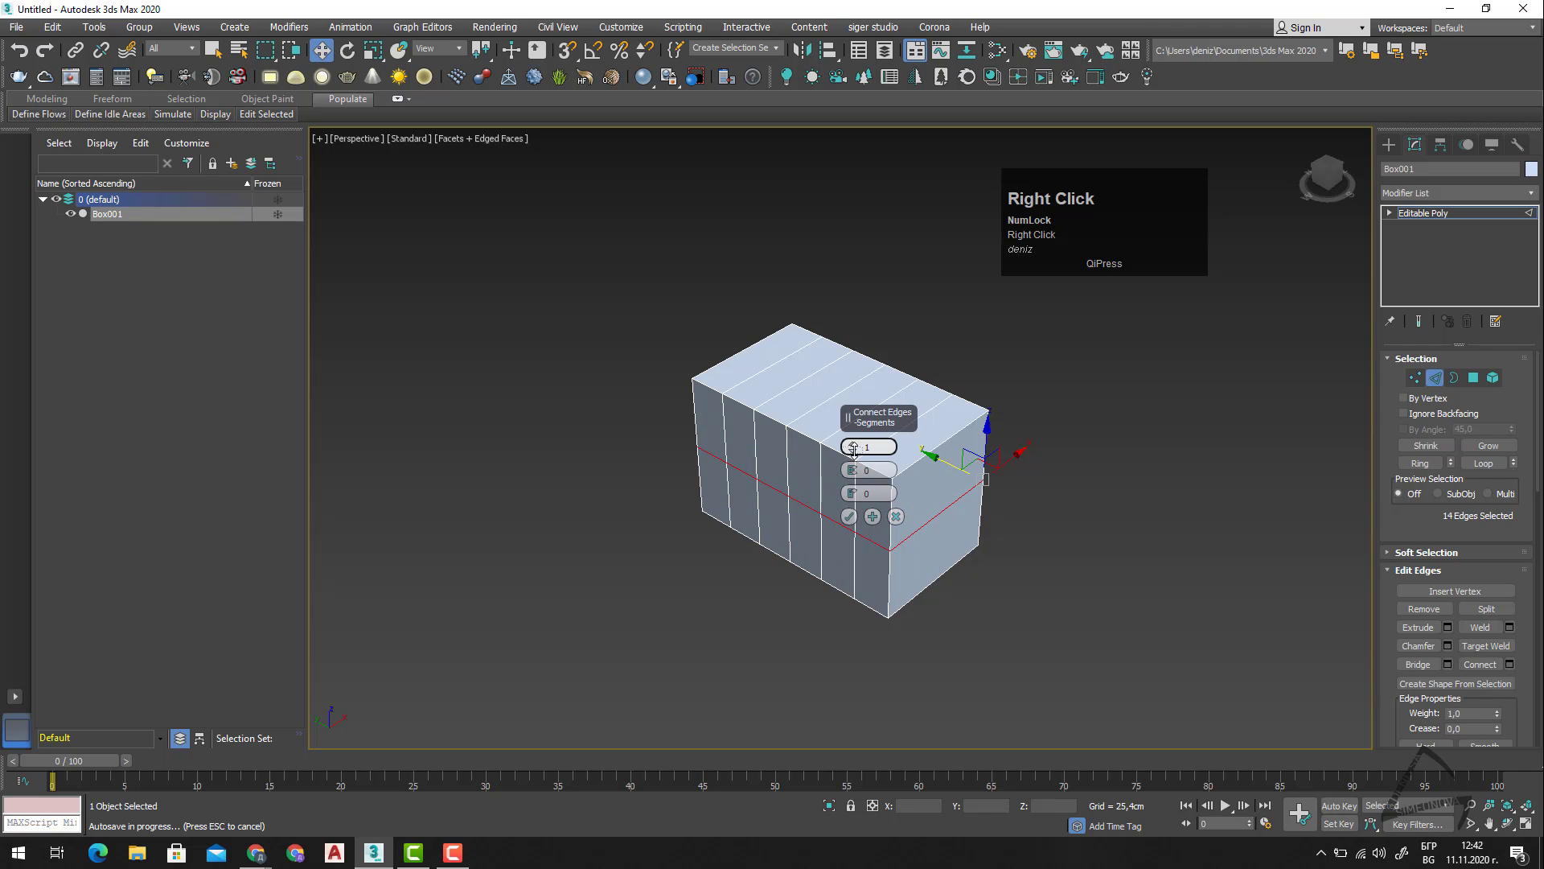
pyautogui.click(855, 445)
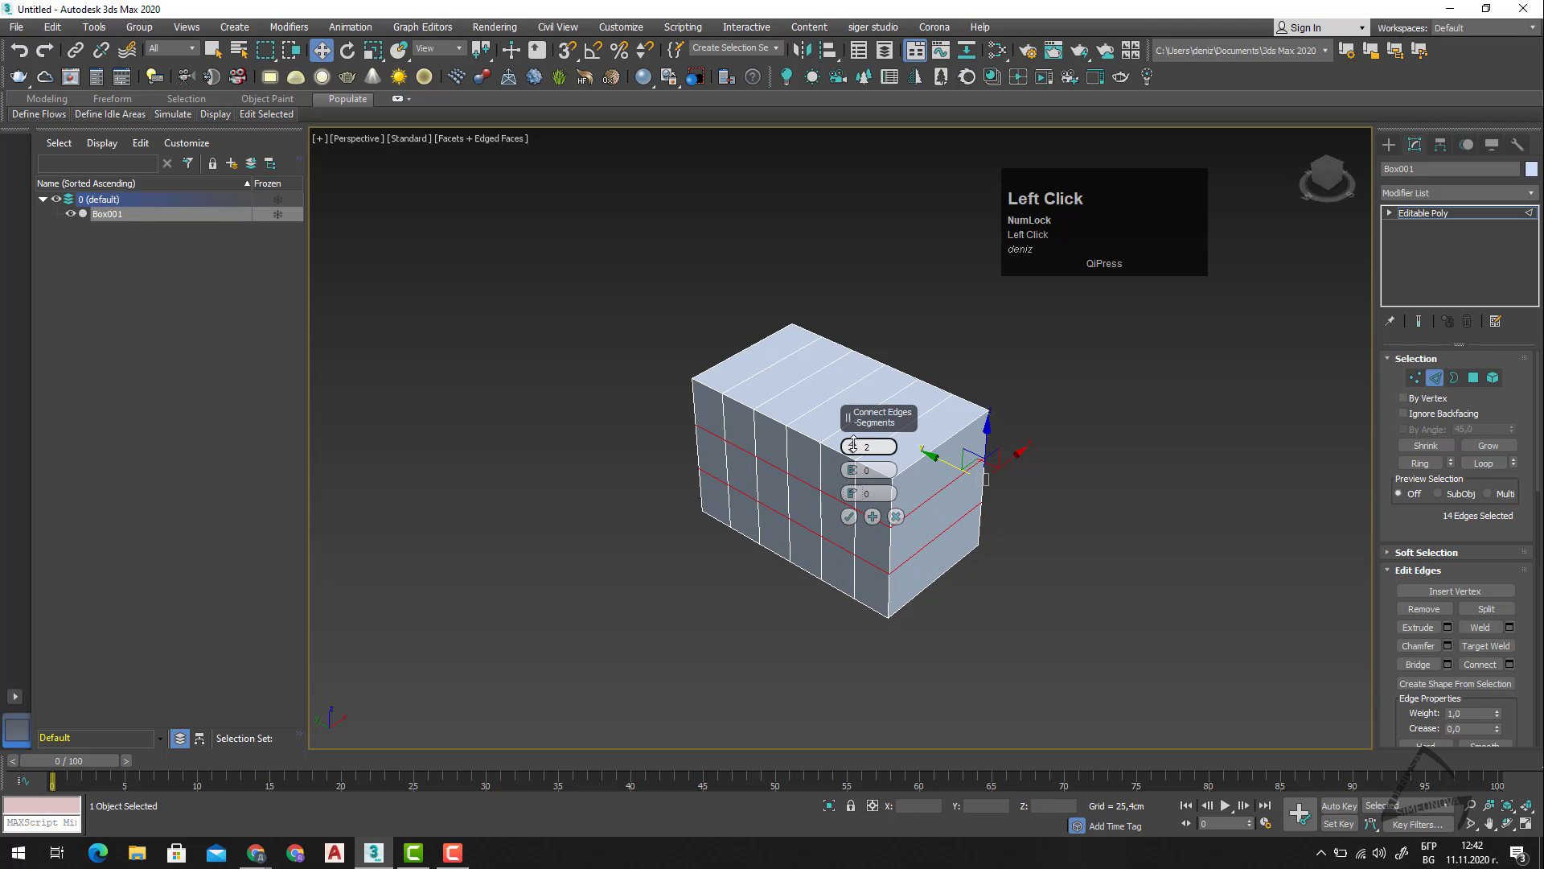
pyautogui.click(850, 519)
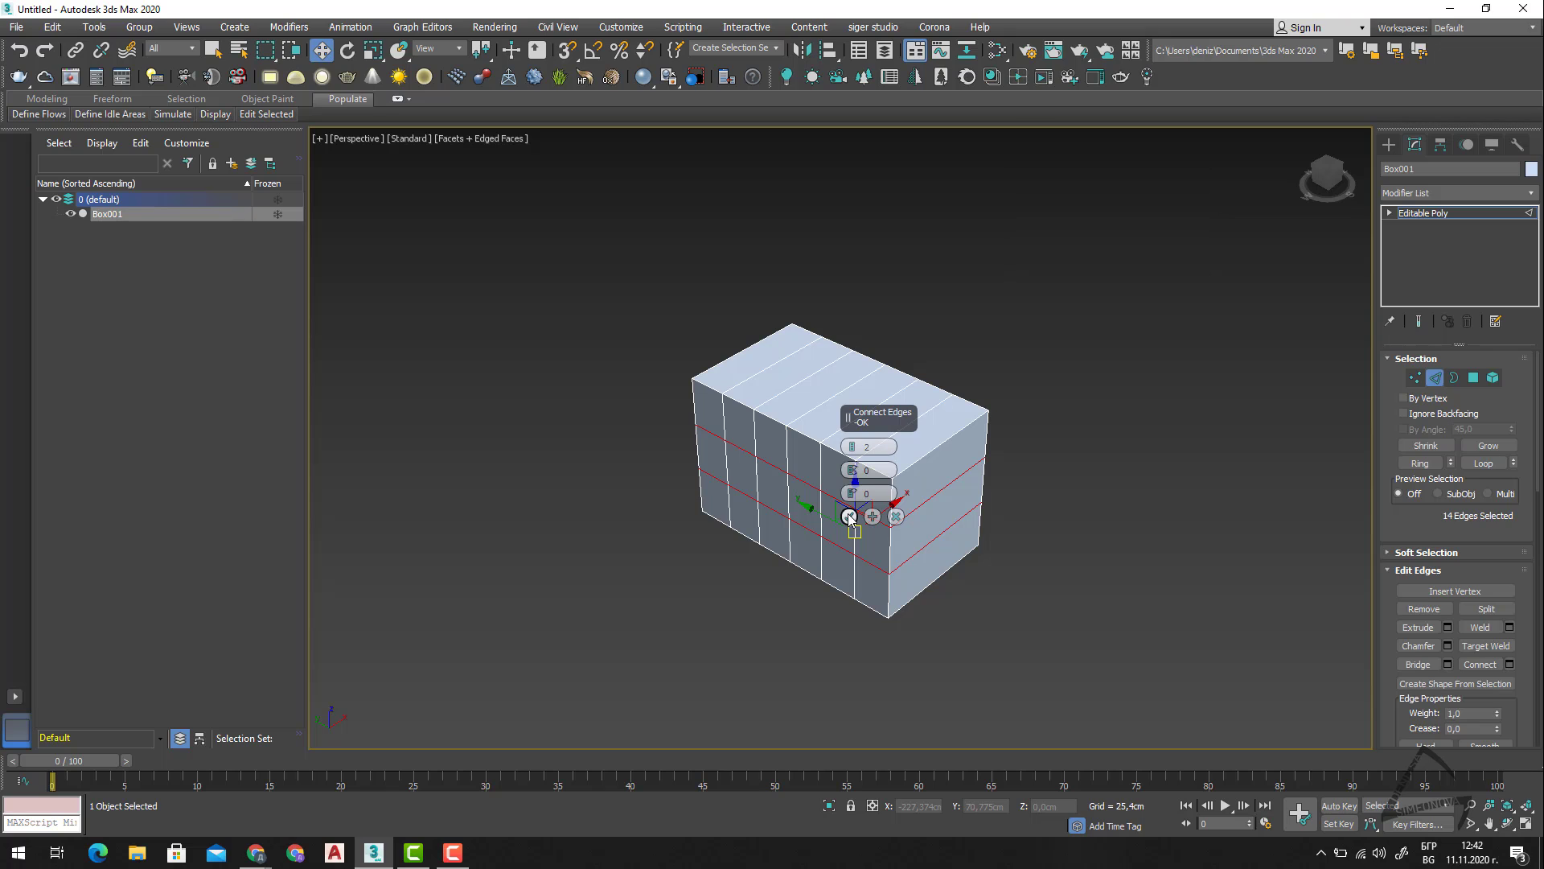
# Select all vertices on one long side of the box and move them along X to make a thin wall.
pyautogui.keyDown('alt'); pyautogui.moveTo(991, 624); pyautogui.dragTo(909, 608, button='middle'); pyautogui.keyUp('alt')
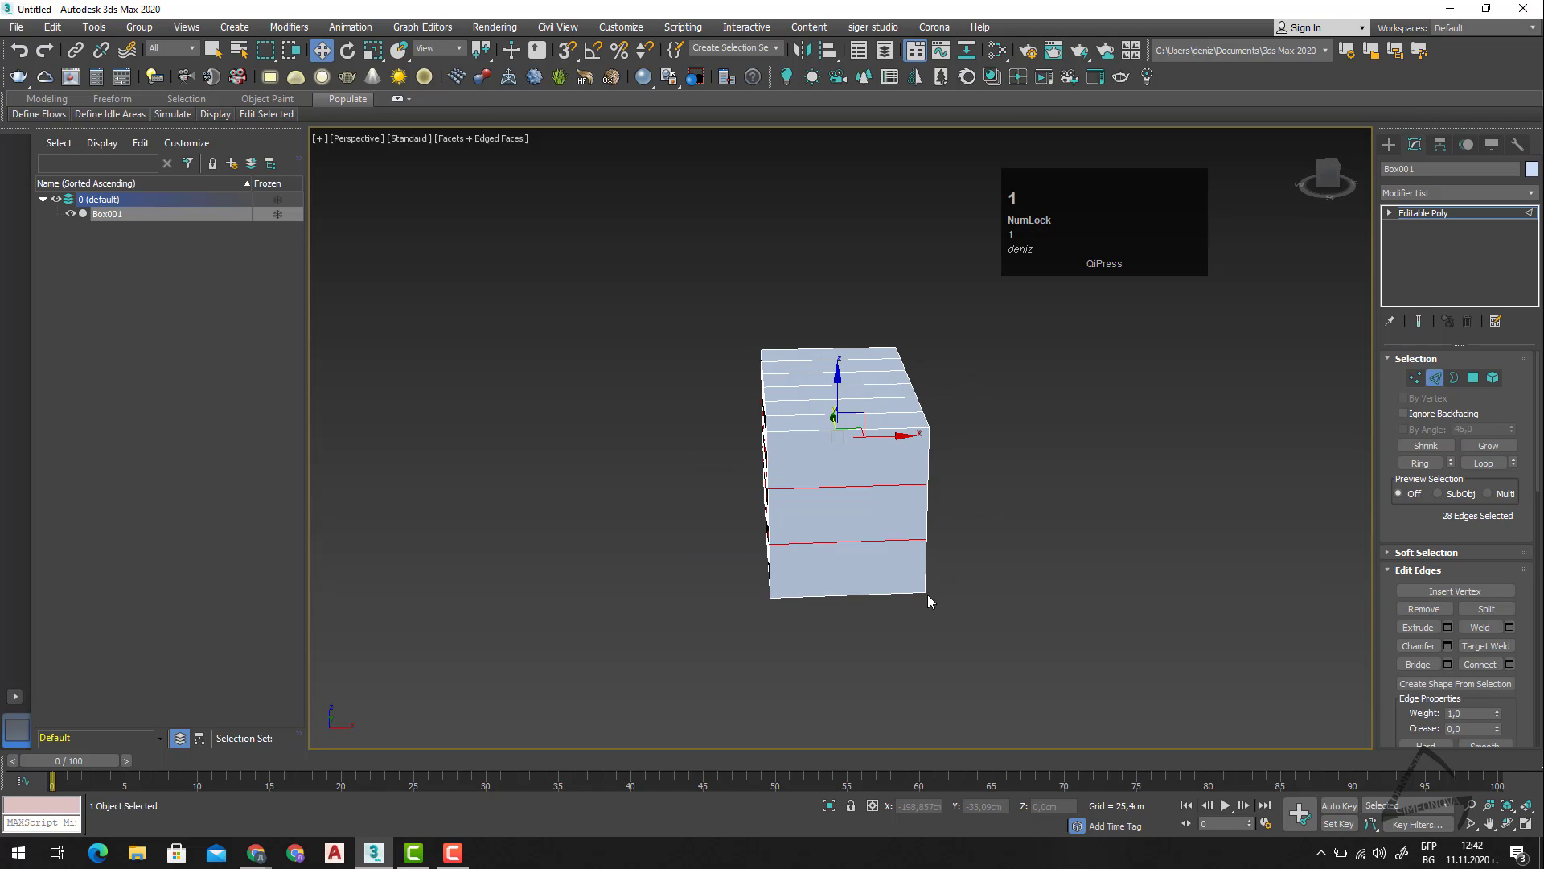
pyautogui.press('1')
pyautogui.moveTo(968, 289); pyautogui.dragTo(876, 697)
pyautogui.moveTo(1037, 597)
pyautogui.keyDown('alt'); pyautogui.mouseDown(button='middle')
pyautogui.moveTo(988, 602)
pyautogui.moveTo(1035, 605)
pyautogui.mouseUp(button='middle'); pyautogui.keyUp('alt')
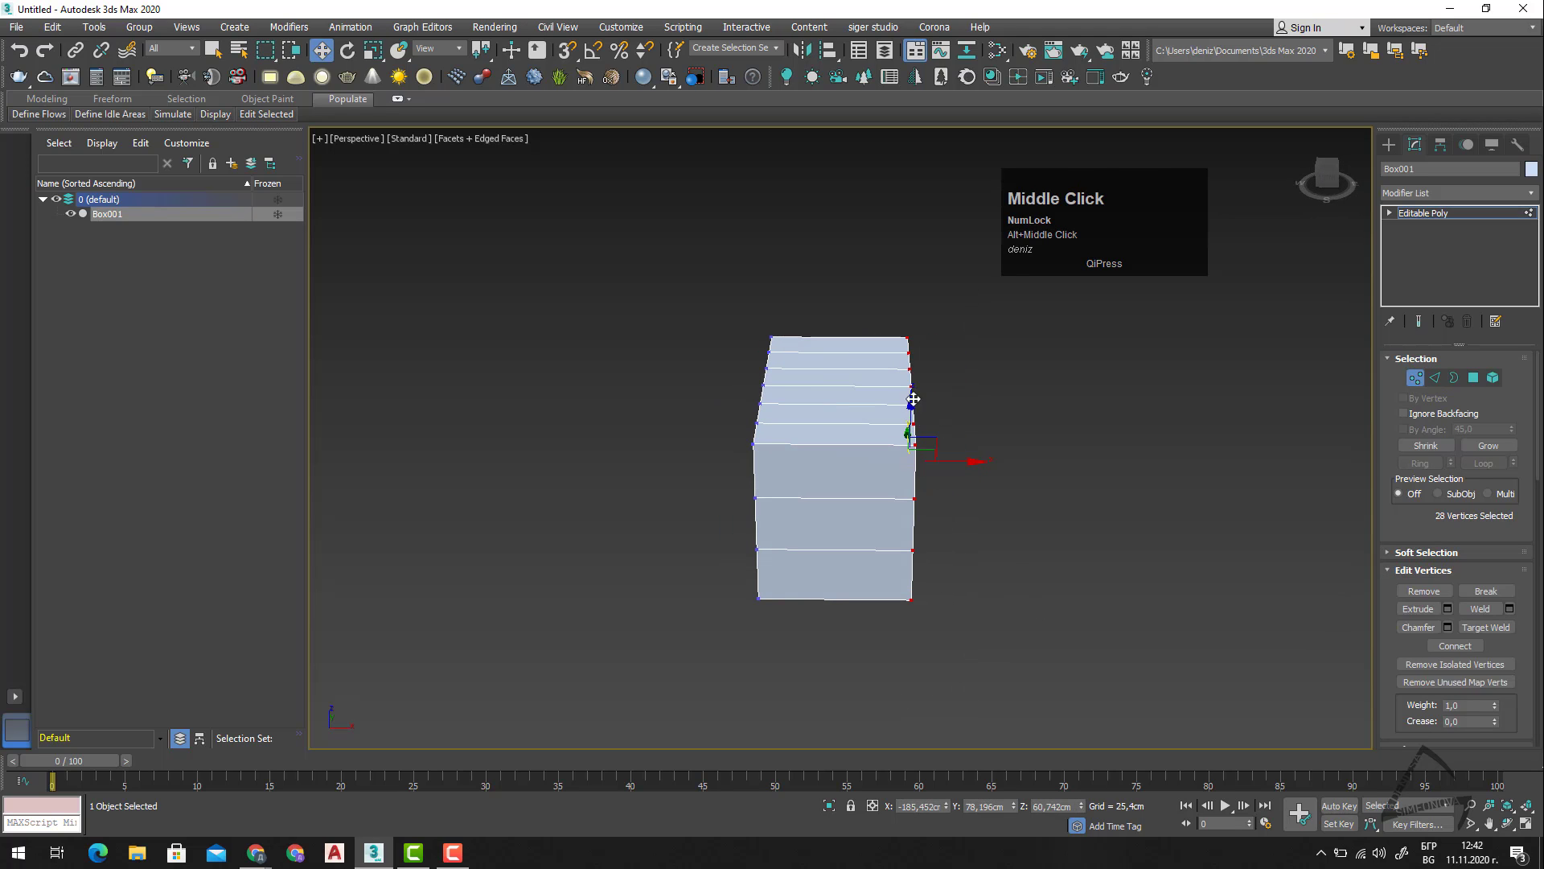
pyautogui.moveTo(974, 460); pyautogui.dragTo(864, 489)
# Select only the vertical edge loop nearest the wall's end and move it about 8 cm along Y toward that end.
pyautogui.keyDown('alt'); pyautogui.moveTo(882, 568); pyautogui.dragTo(917, 422, button='middle'); pyautogui.keyUp('alt')
pyautogui.moveTo(900, 323); pyautogui.dragTo(862, 596)
pyautogui.press('2')
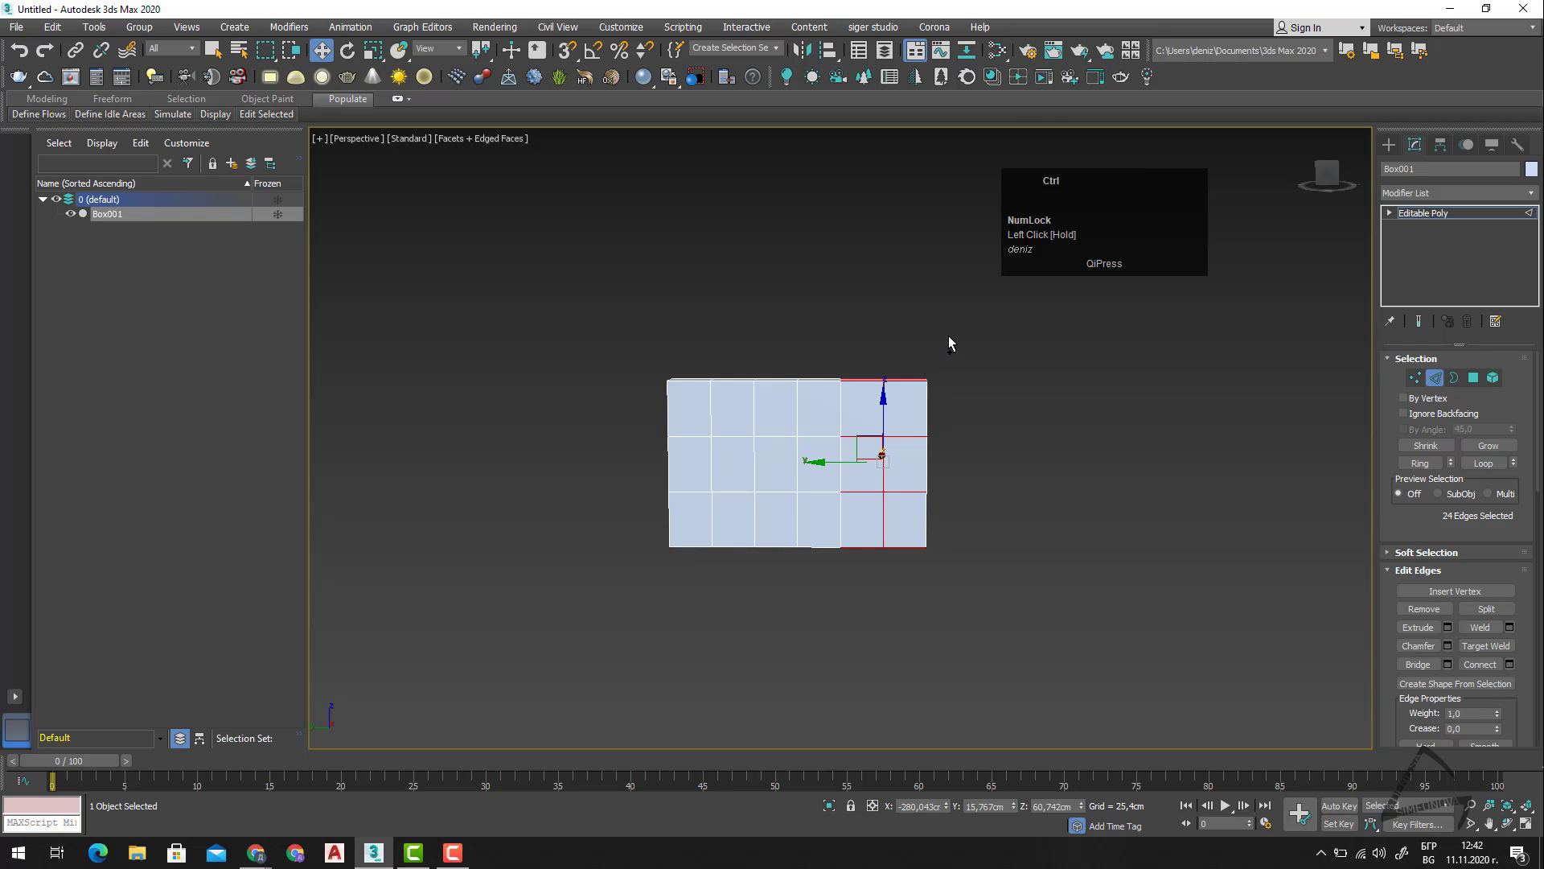
pyautogui.keyDown('ctrl'); pyautogui.moveTo(948, 336); pyautogui.dragTo(909, 573); pyautogui.keyUp('ctrl')
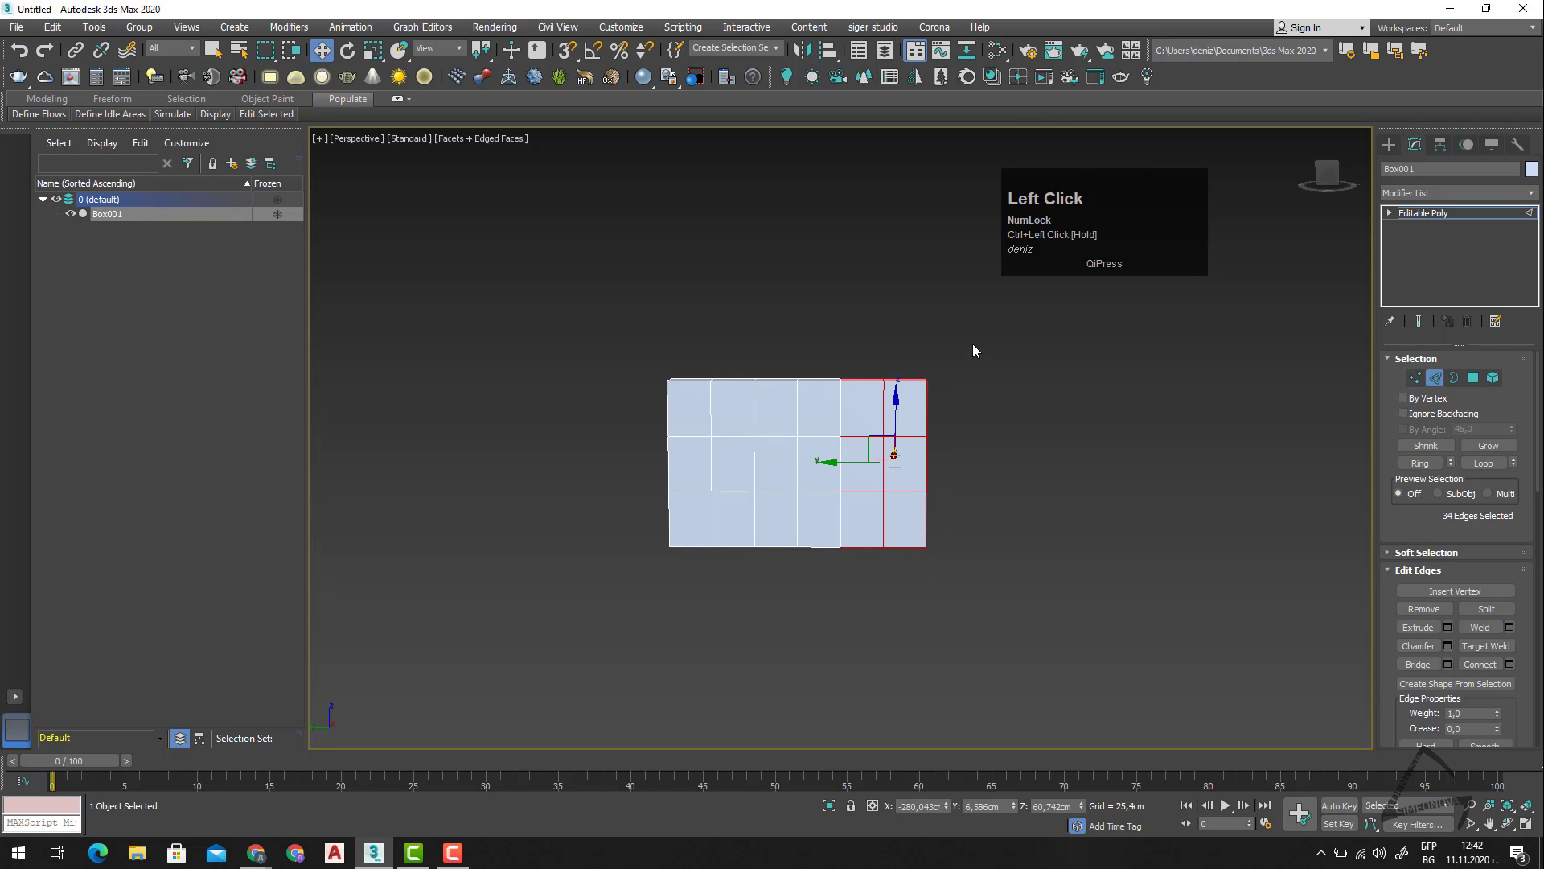
pyautogui.keyDown('alt'); pyautogui.moveTo(974, 316); pyautogui.dragTo(904, 619); pyautogui.keyUp('alt')
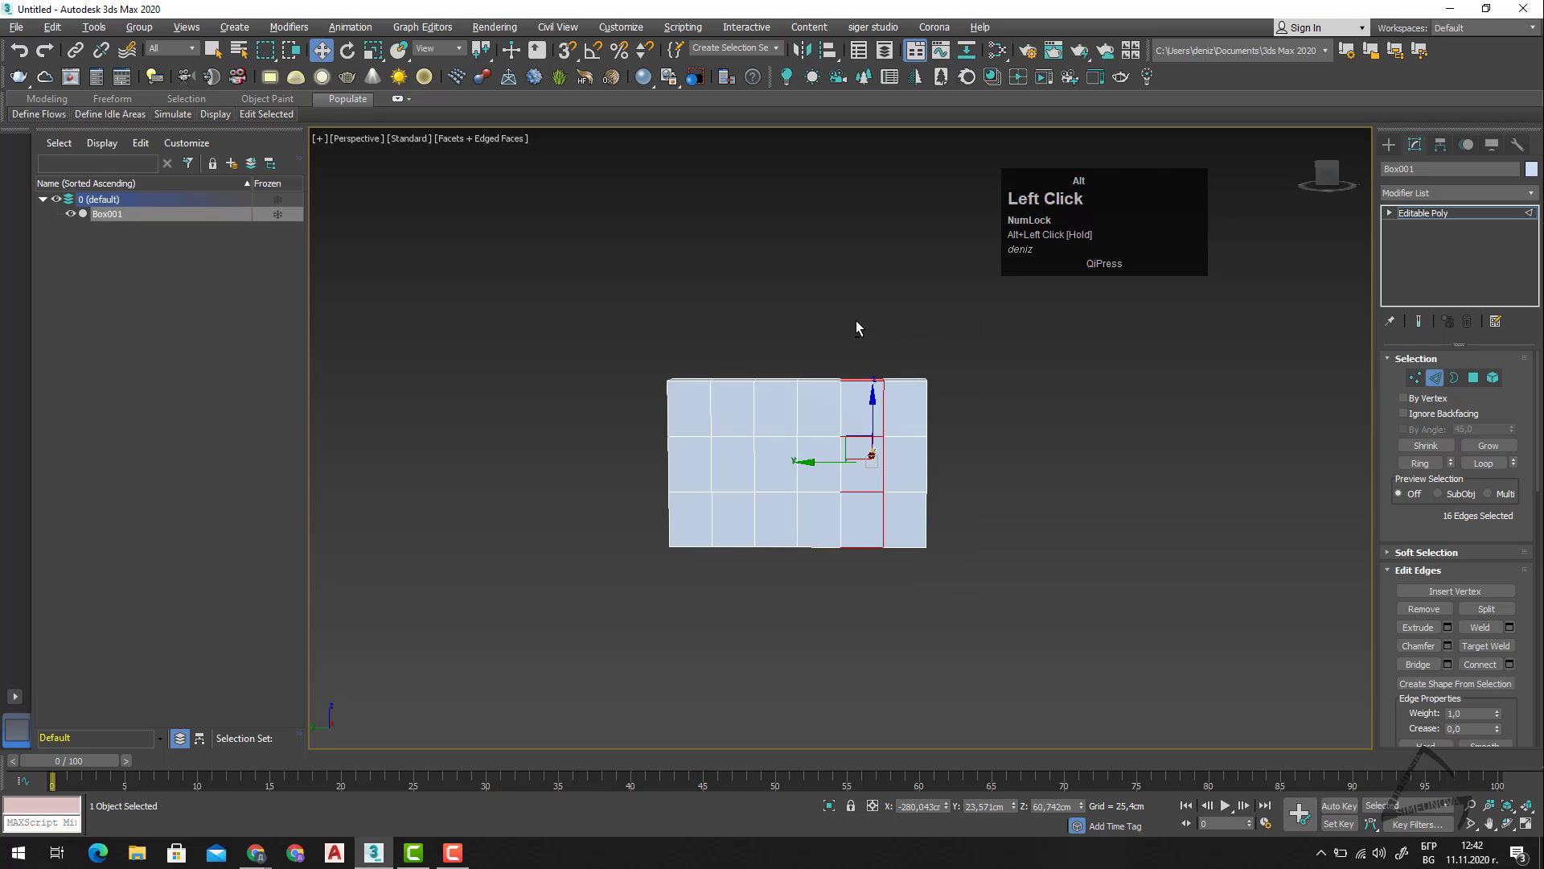
pyautogui.keyDown('alt'); pyautogui.moveTo(856, 317); pyautogui.dragTo(799, 632); pyautogui.keyUp('alt')
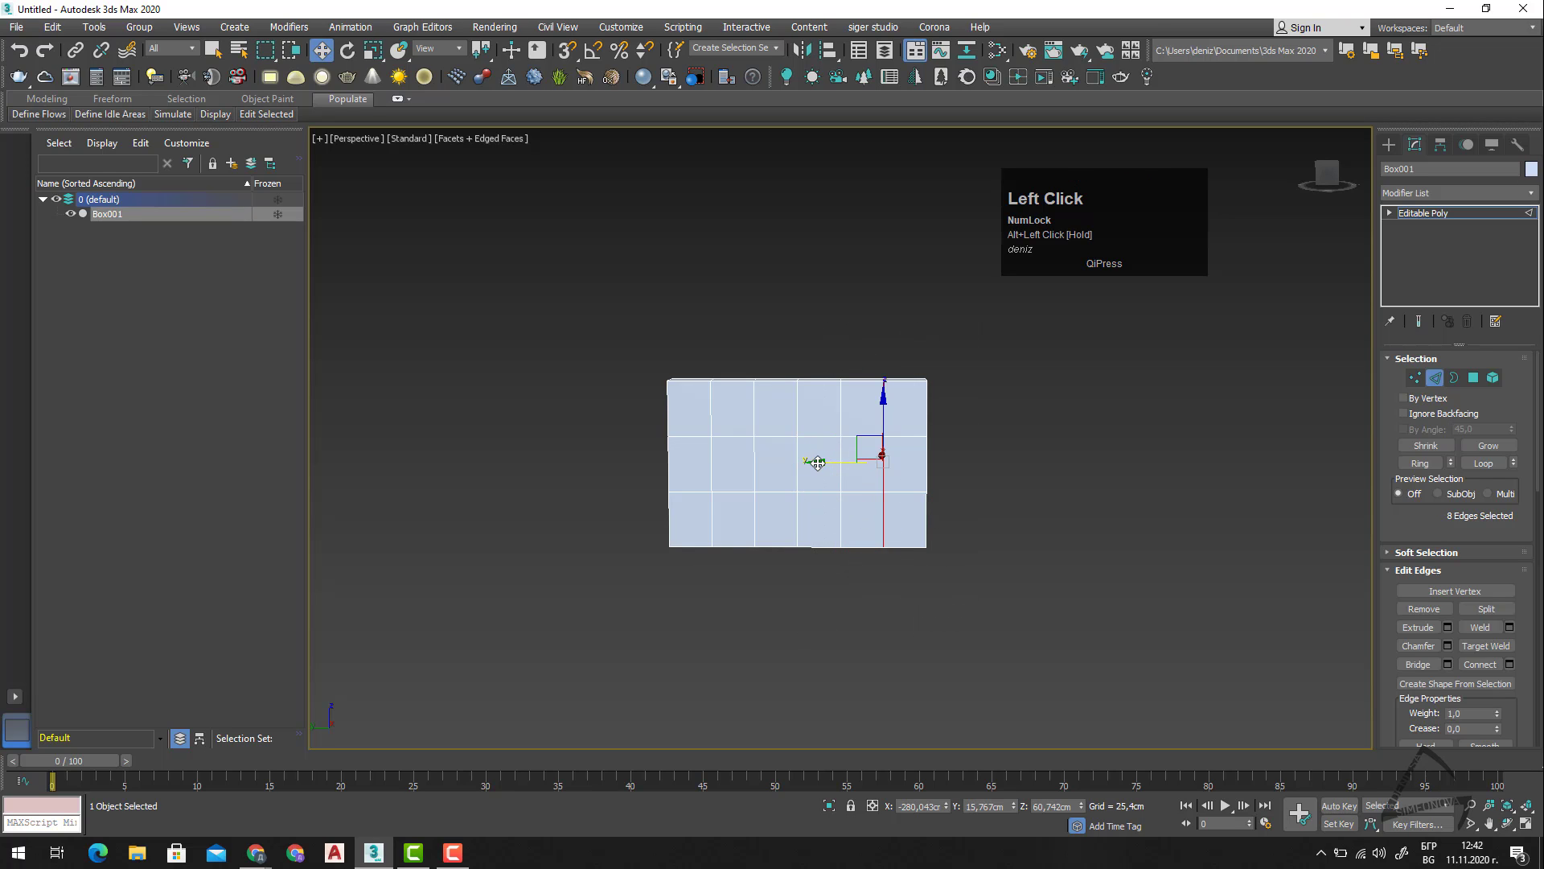
pyautogui.moveTo(814, 461); pyautogui.dragTo(832, 461)
pyautogui.moveTo(823, 461); pyautogui.dragTo(833, 460)
# Select the two opposite middle-row polygons second from the wall's end and bridge them into a window opening.
pyautogui.keyDown('alt'); pyautogui.moveTo(983, 549); pyautogui.dragTo(955, 573, button='middle'); pyautogui.keyUp('alt')
pyautogui.press('3')
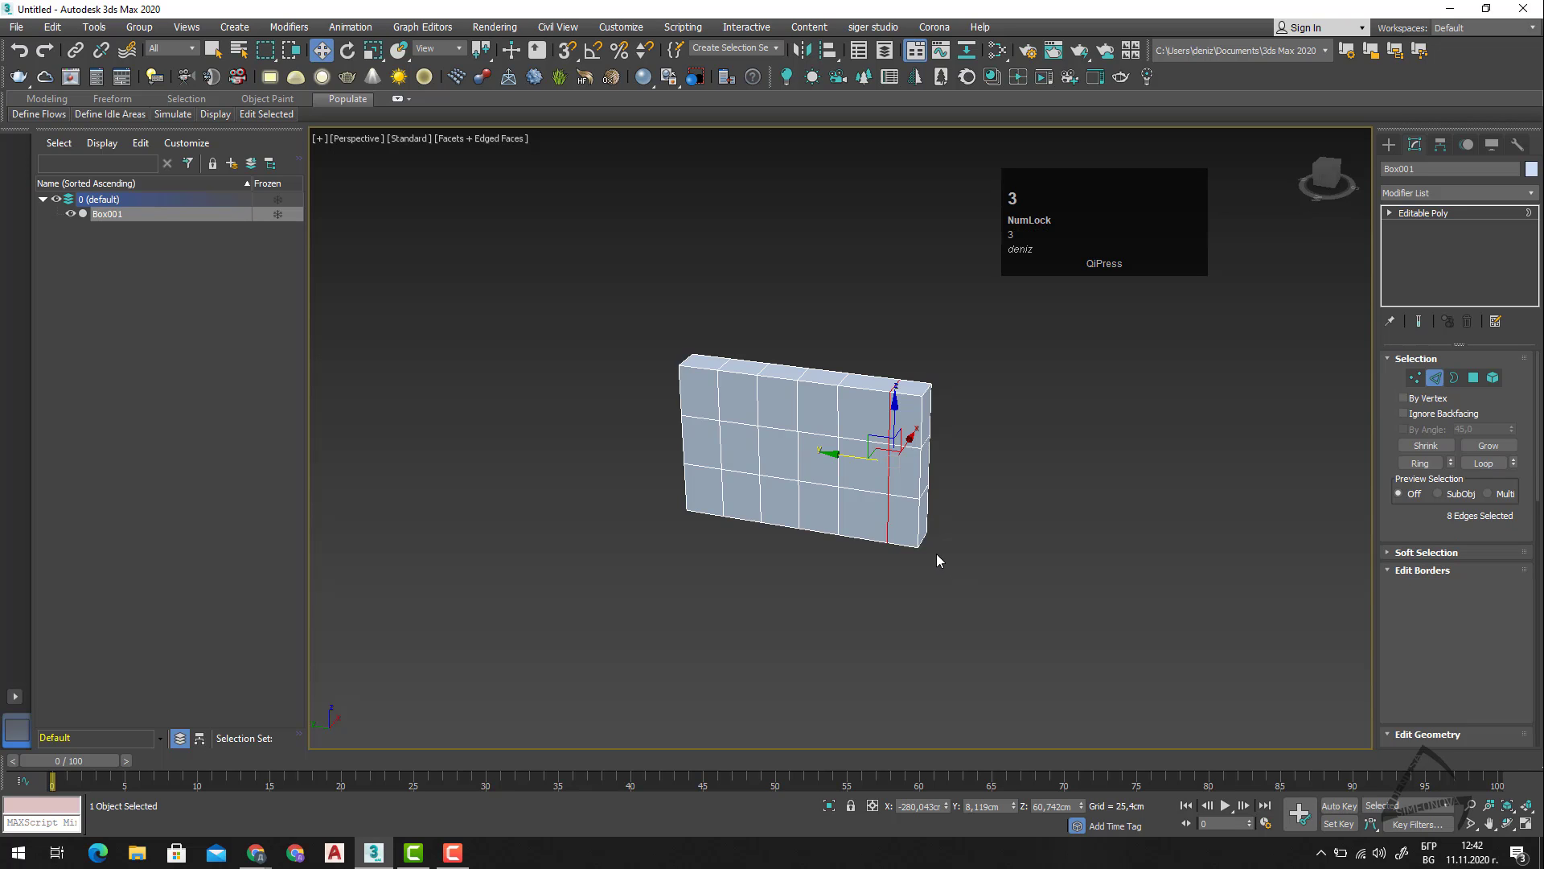
pyautogui.press('2')
pyautogui.press('4')
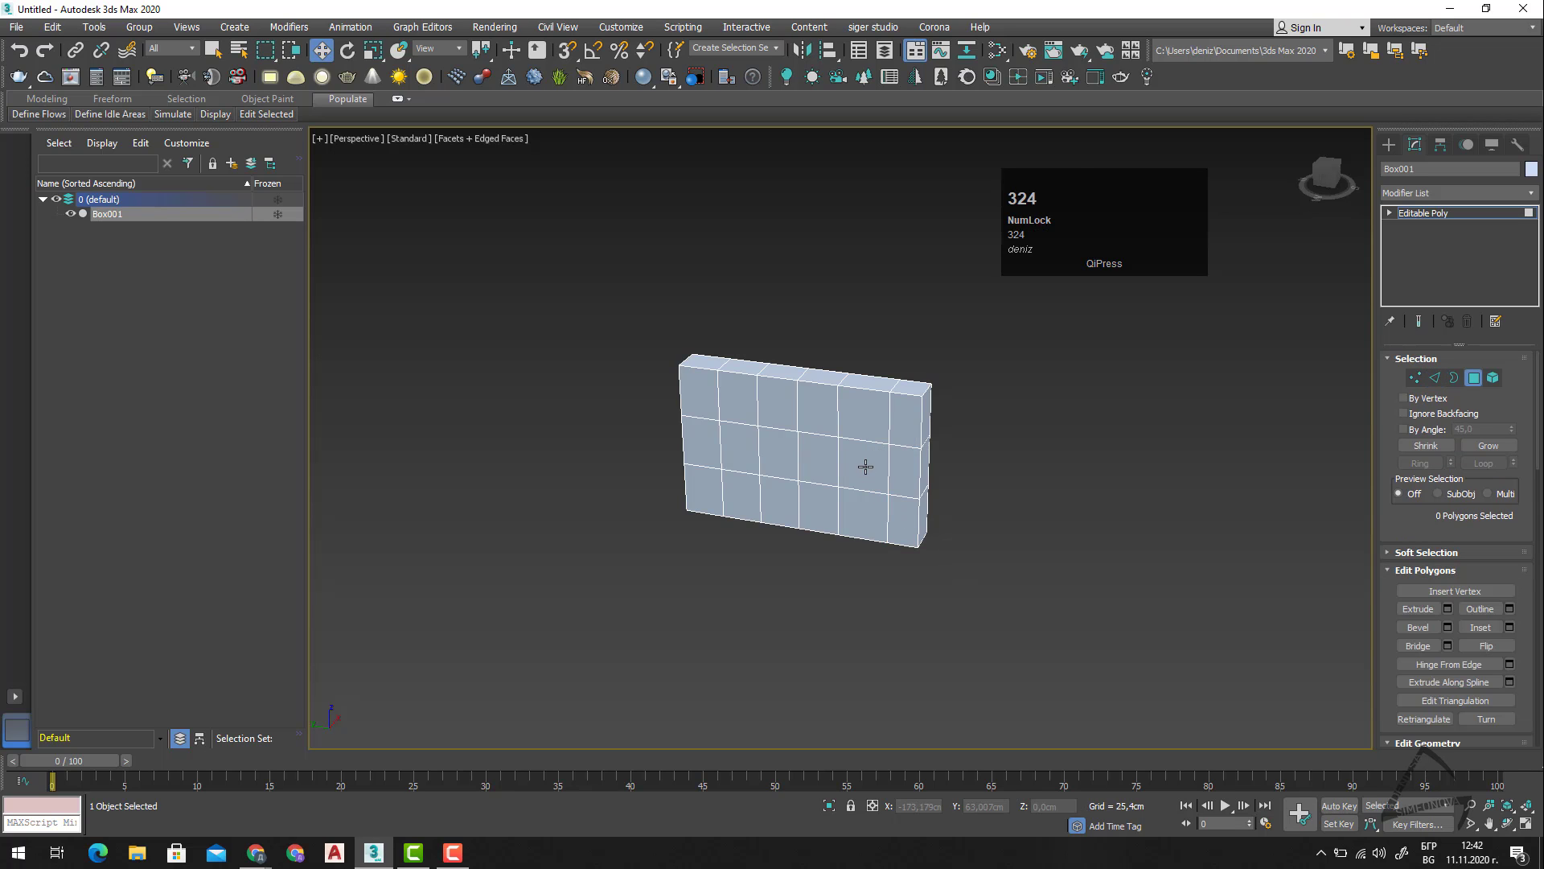
pyautogui.click(864, 470)
pyautogui.keyDown('alt'); pyautogui.moveTo(863, 470); pyautogui.dragTo(875, 493, button='middle'); pyautogui.keyUp('alt')
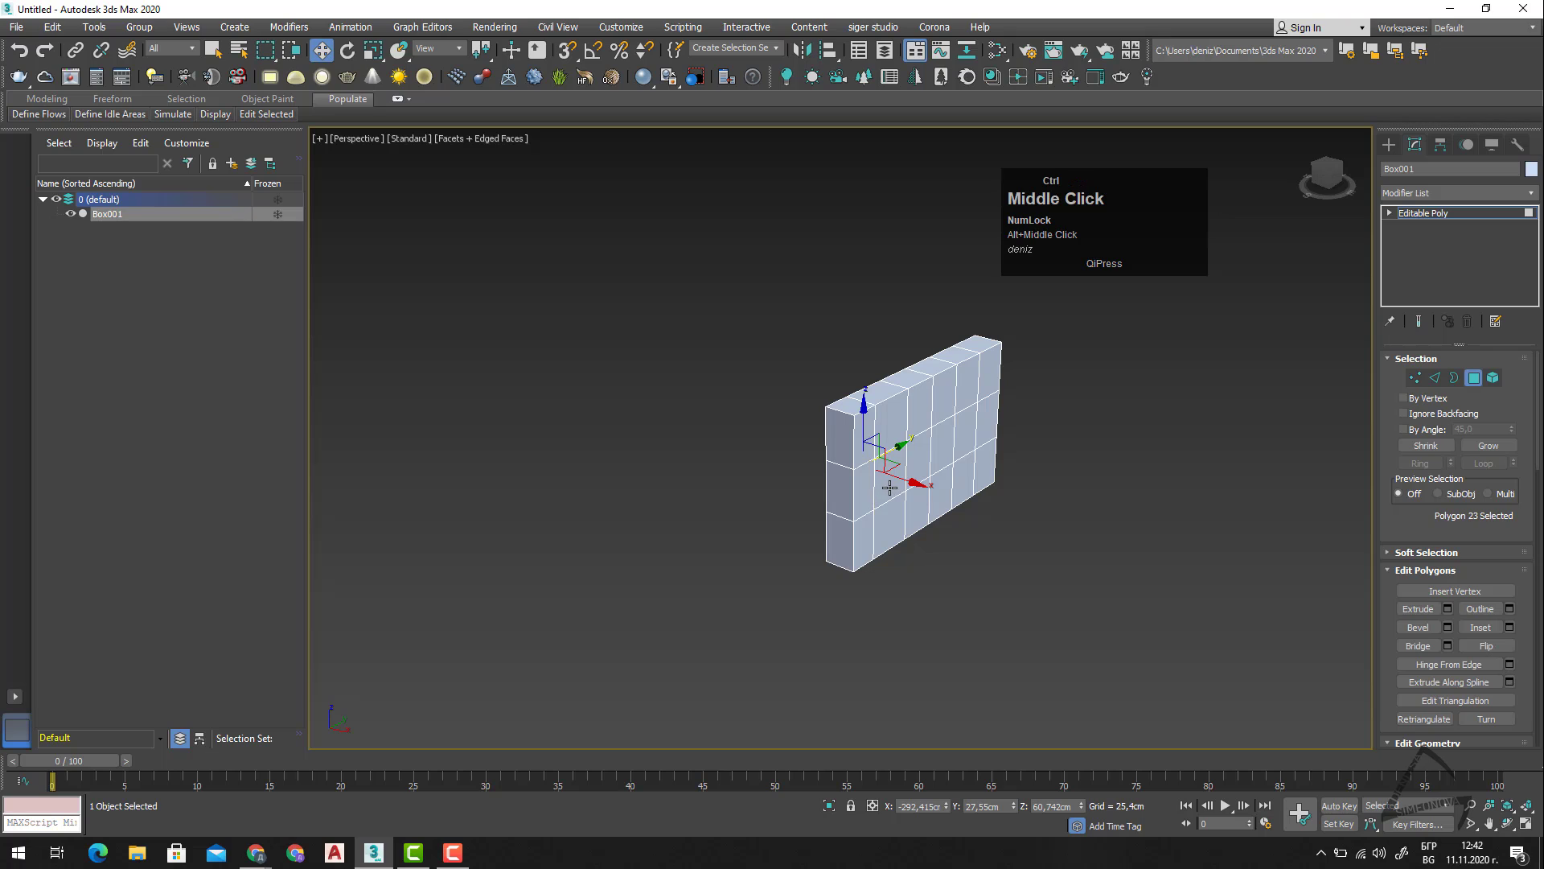
pyautogui.keyDown('ctrl'); pyautogui.click(890, 487); pyautogui.keyUp('ctrl')
pyautogui.keyDown('alt'); pyautogui.moveTo(908, 582); pyautogui.dragTo(1264, 606, button='middle'); pyautogui.keyUp('alt')
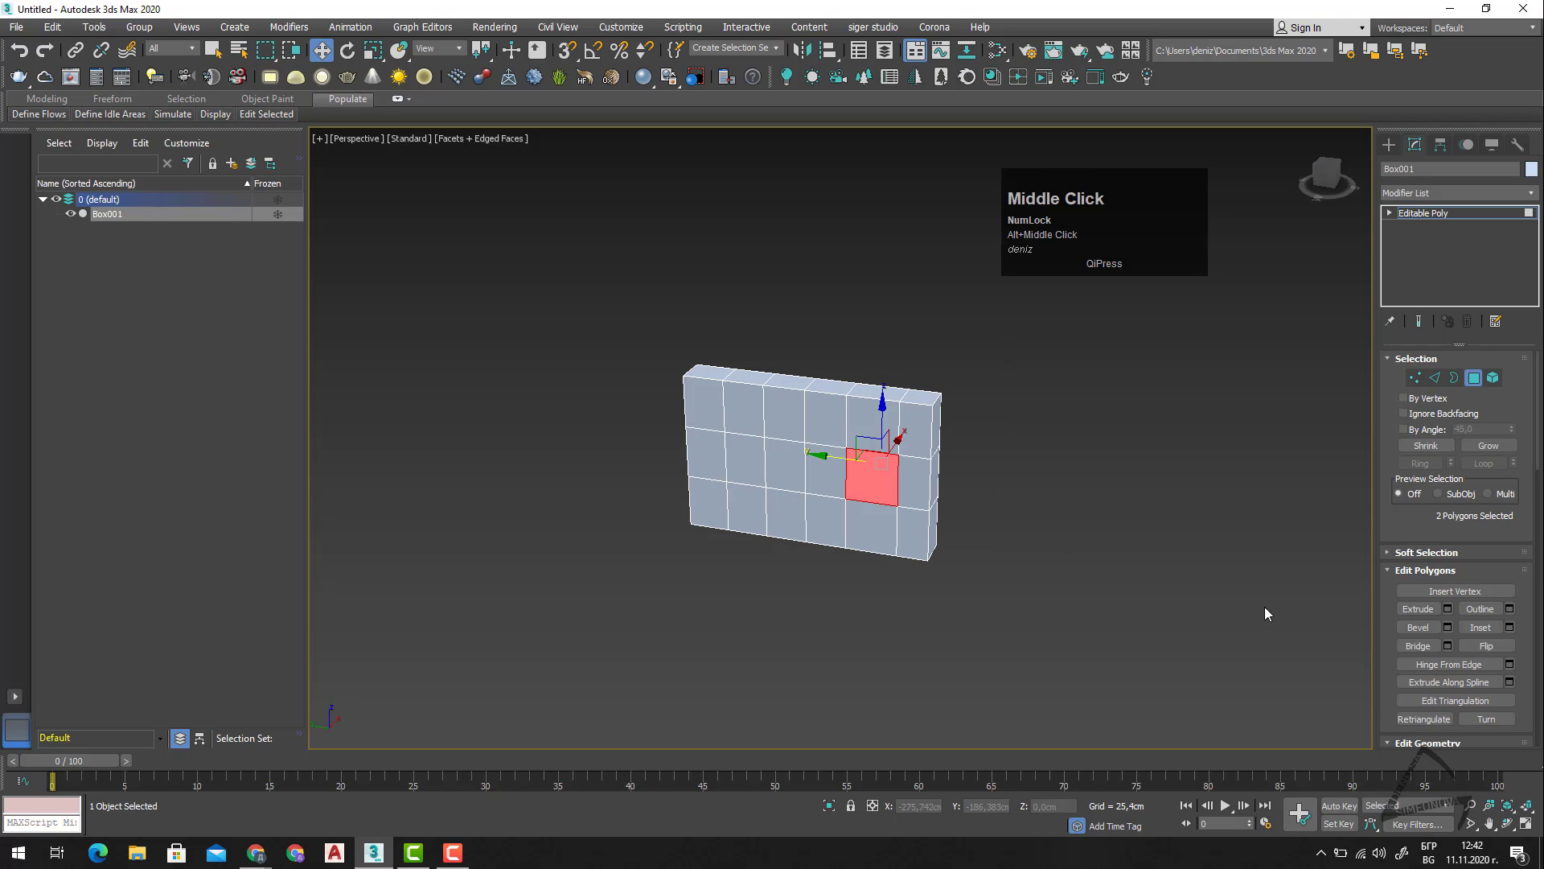
pyautogui.click(1424, 648)
pyautogui.moveTo(965, 567)
pyautogui.keyDown('alt'); pyautogui.mouseDown(button='middle')
pyautogui.moveTo(1011, 529)
pyautogui.moveTo(973, 588)
pyautogui.mouseUp(button='middle'); pyautogui.keyUp('alt')
pyautogui.click(884, 495)
# Select only the wall's lower horizontal edge loop and move it down to about Z 21.7 cm to heighten the opening.
pyautogui.keyDown('alt'); pyautogui.scroll(1, 878, 517); pyautogui.keyUp('alt')
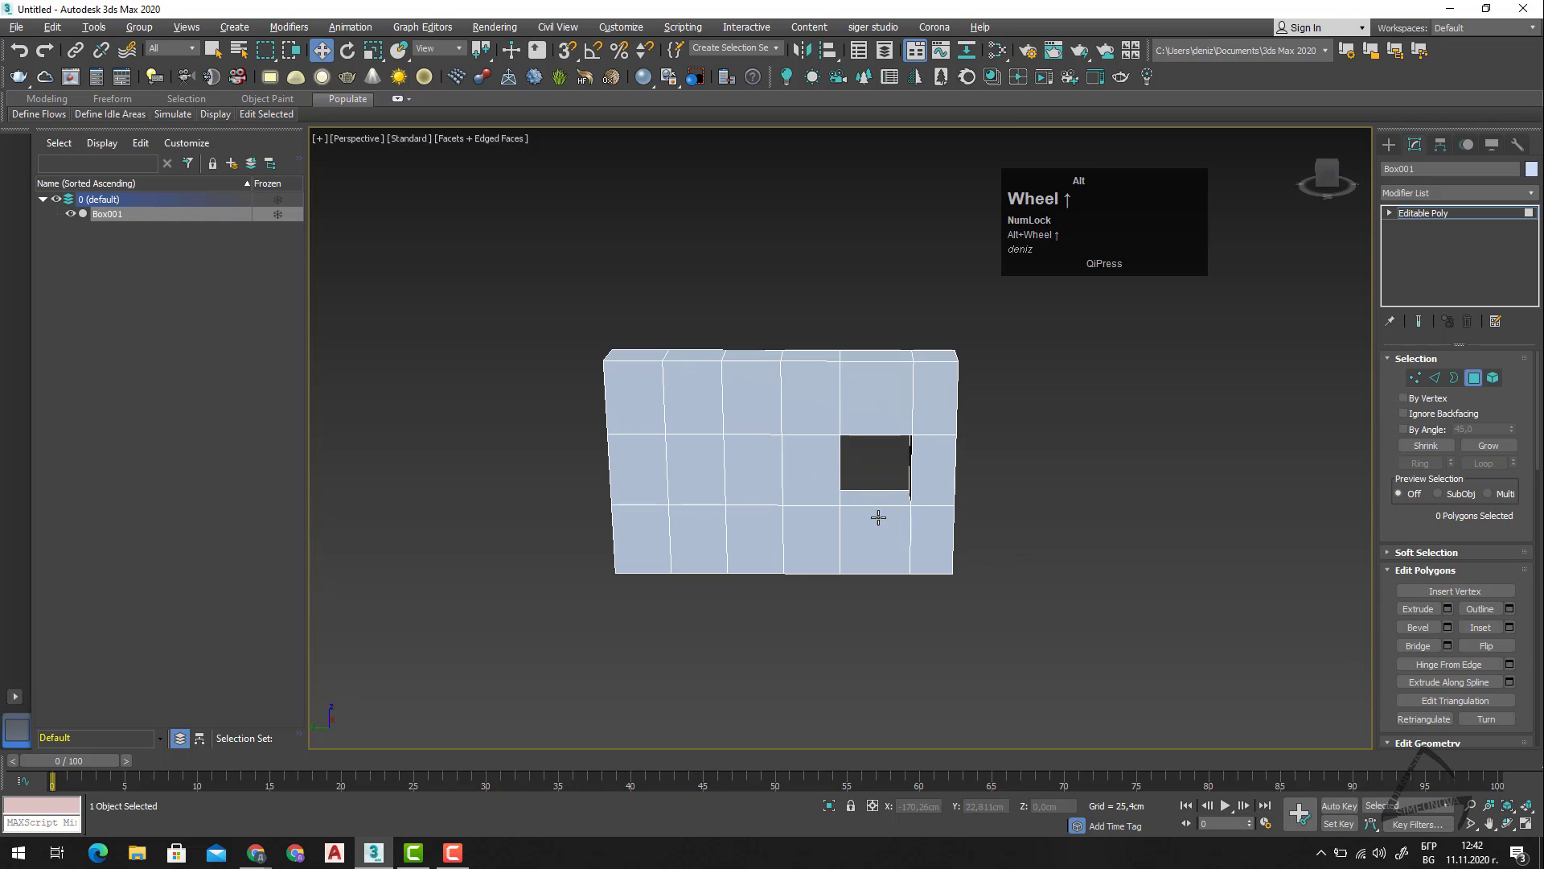
pyautogui.press('2')
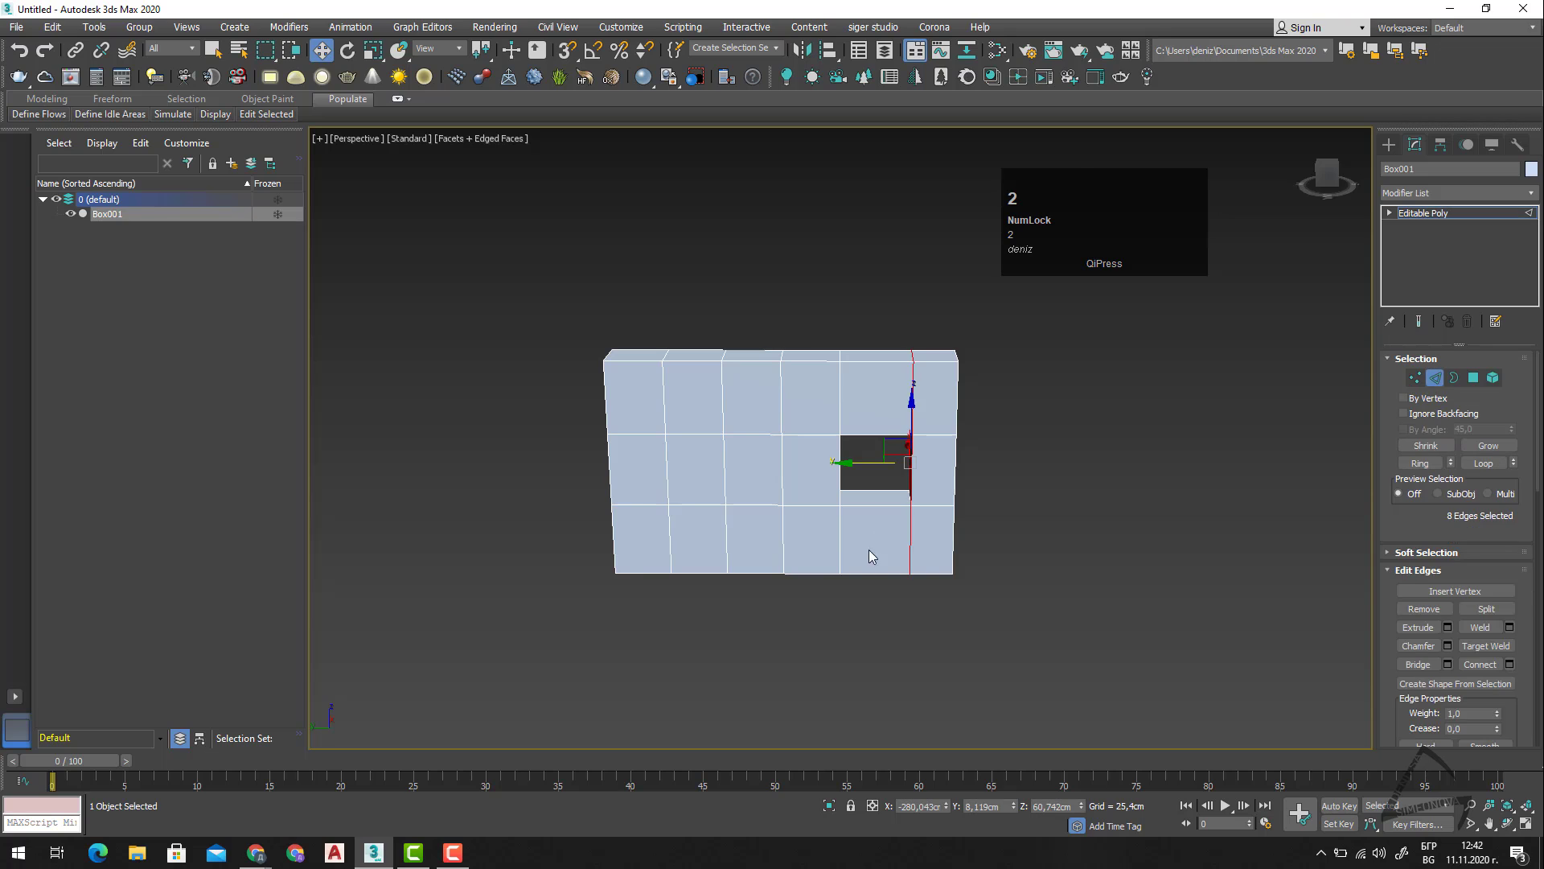
pyautogui.keyDown('alt'); pyautogui.moveTo(925, 602); pyautogui.dragTo(929, 566, button='middle'); pyautogui.keyUp('alt')
pyautogui.moveTo(1015, 499); pyautogui.dragTo(524, 516)
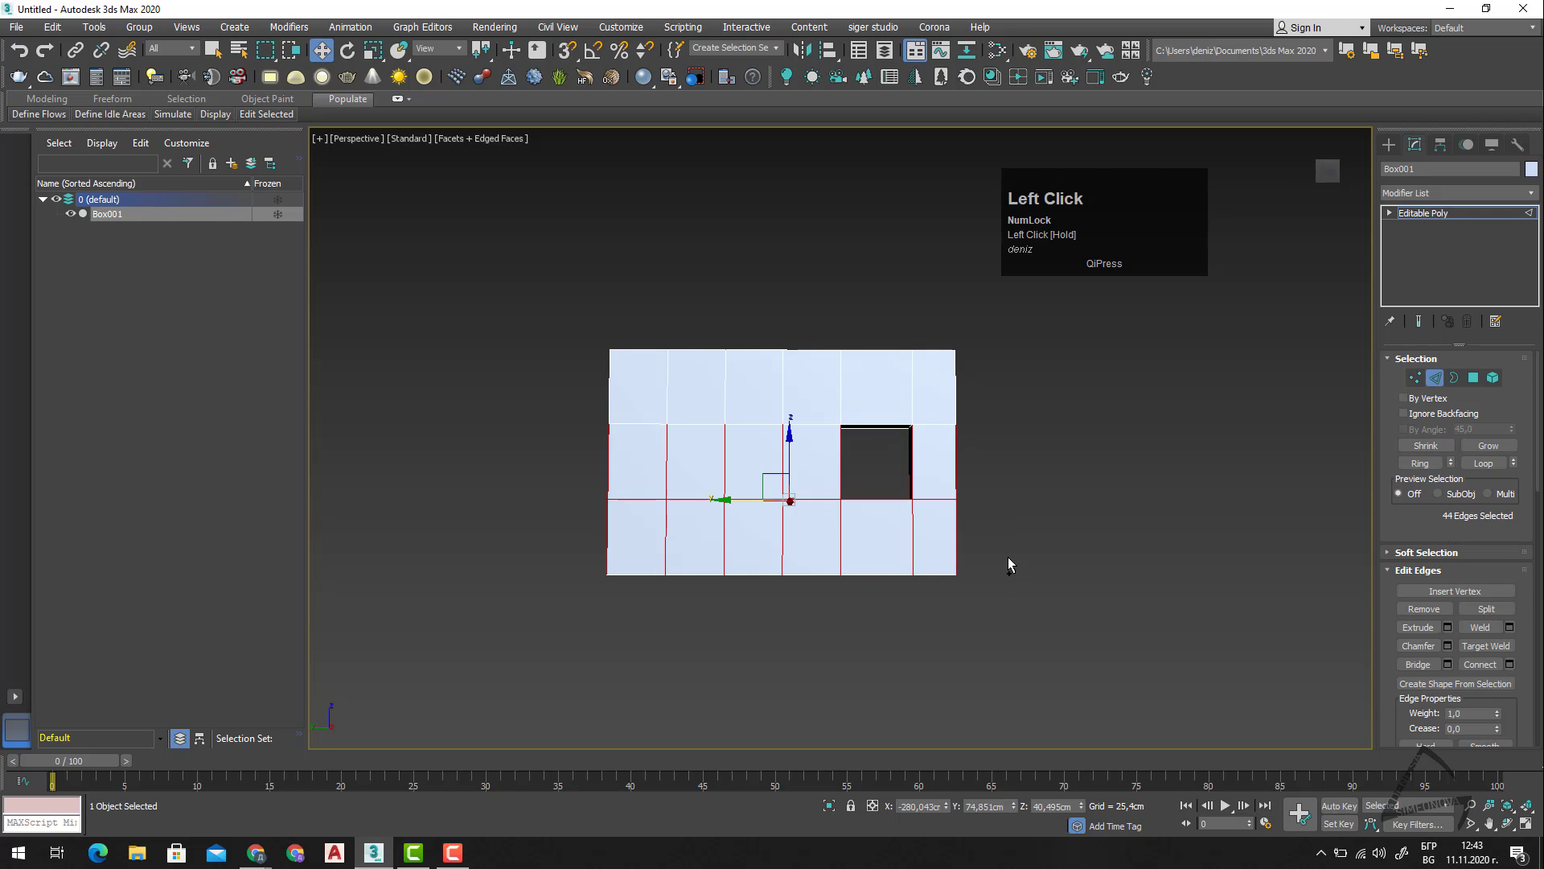
pyautogui.keyDown('alt'); pyautogui.moveTo(1010, 563); pyautogui.dragTo(986, 593); pyautogui.keyUp('alt')
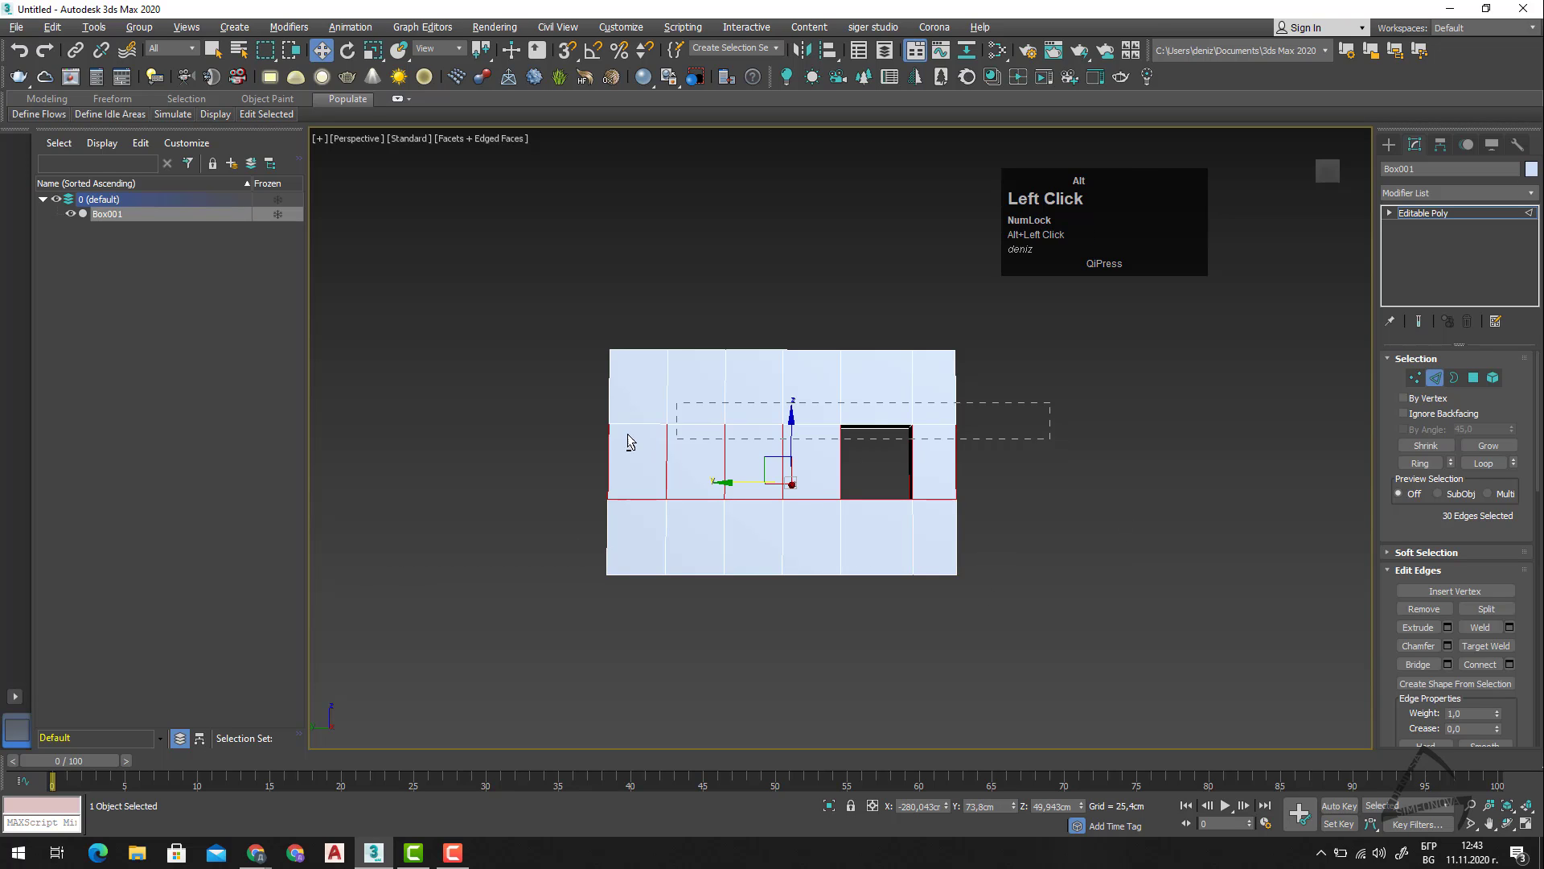
pyautogui.keyDown('alt'); pyautogui.moveTo(507, 457); pyautogui.dragTo(511, 452); pyautogui.keyUp('alt')
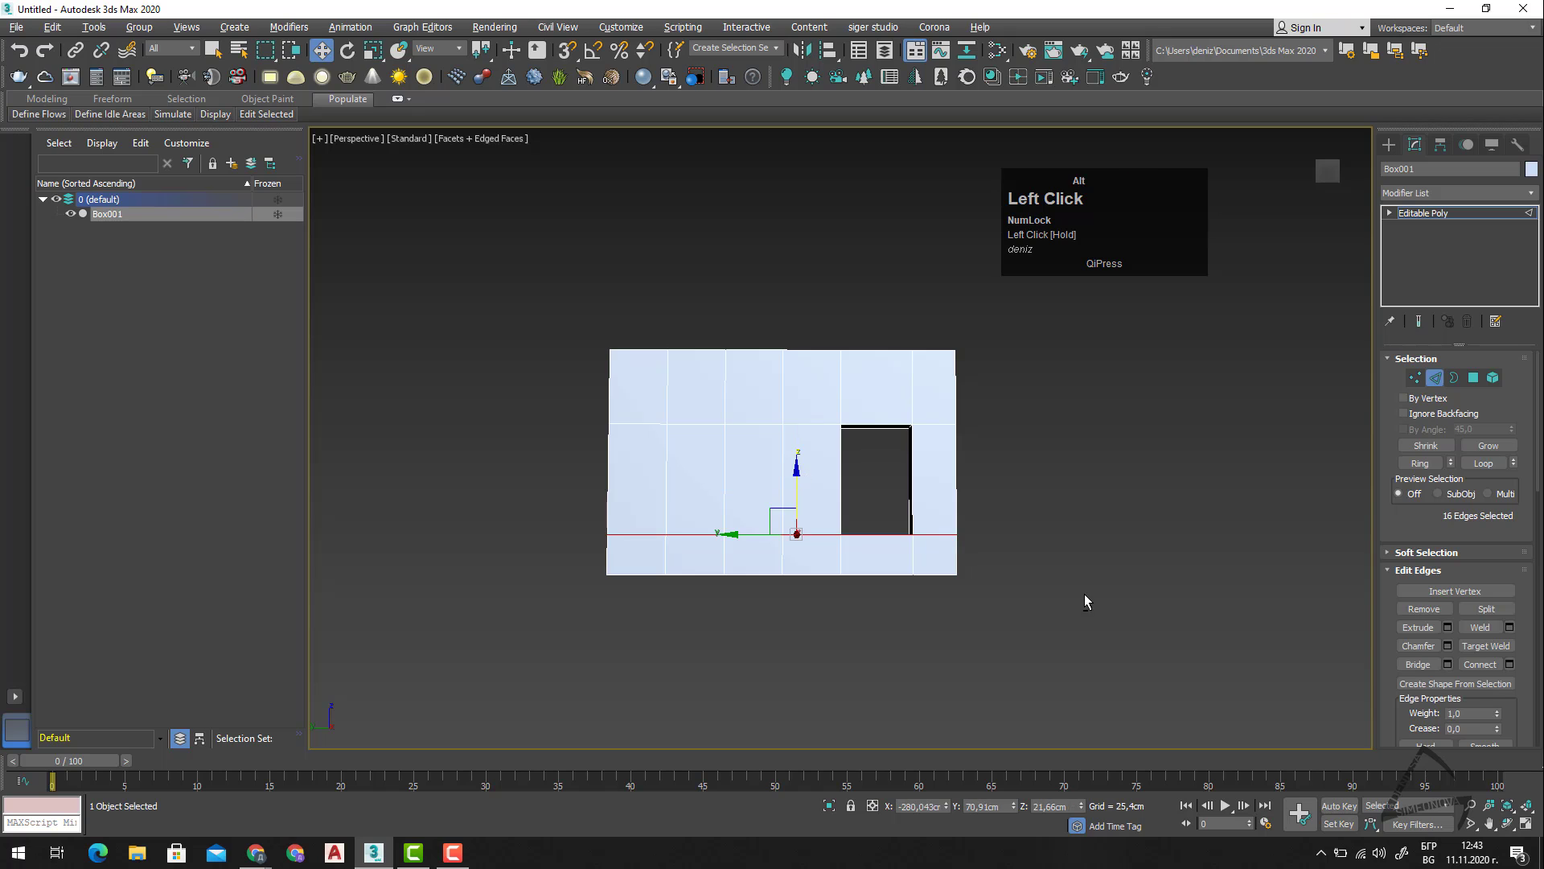
pyautogui.moveTo(1084, 593)
pyautogui.keyDown('alt'); pyautogui.mouseDown(button='middle')
pyautogui.moveTo(1114, 670)
pyautogui.moveTo(1006, 641)
pyautogui.moveTo(1075, 620)
pyautogui.mouseUp(button='middle'); pyautogui.keyUp('alt')
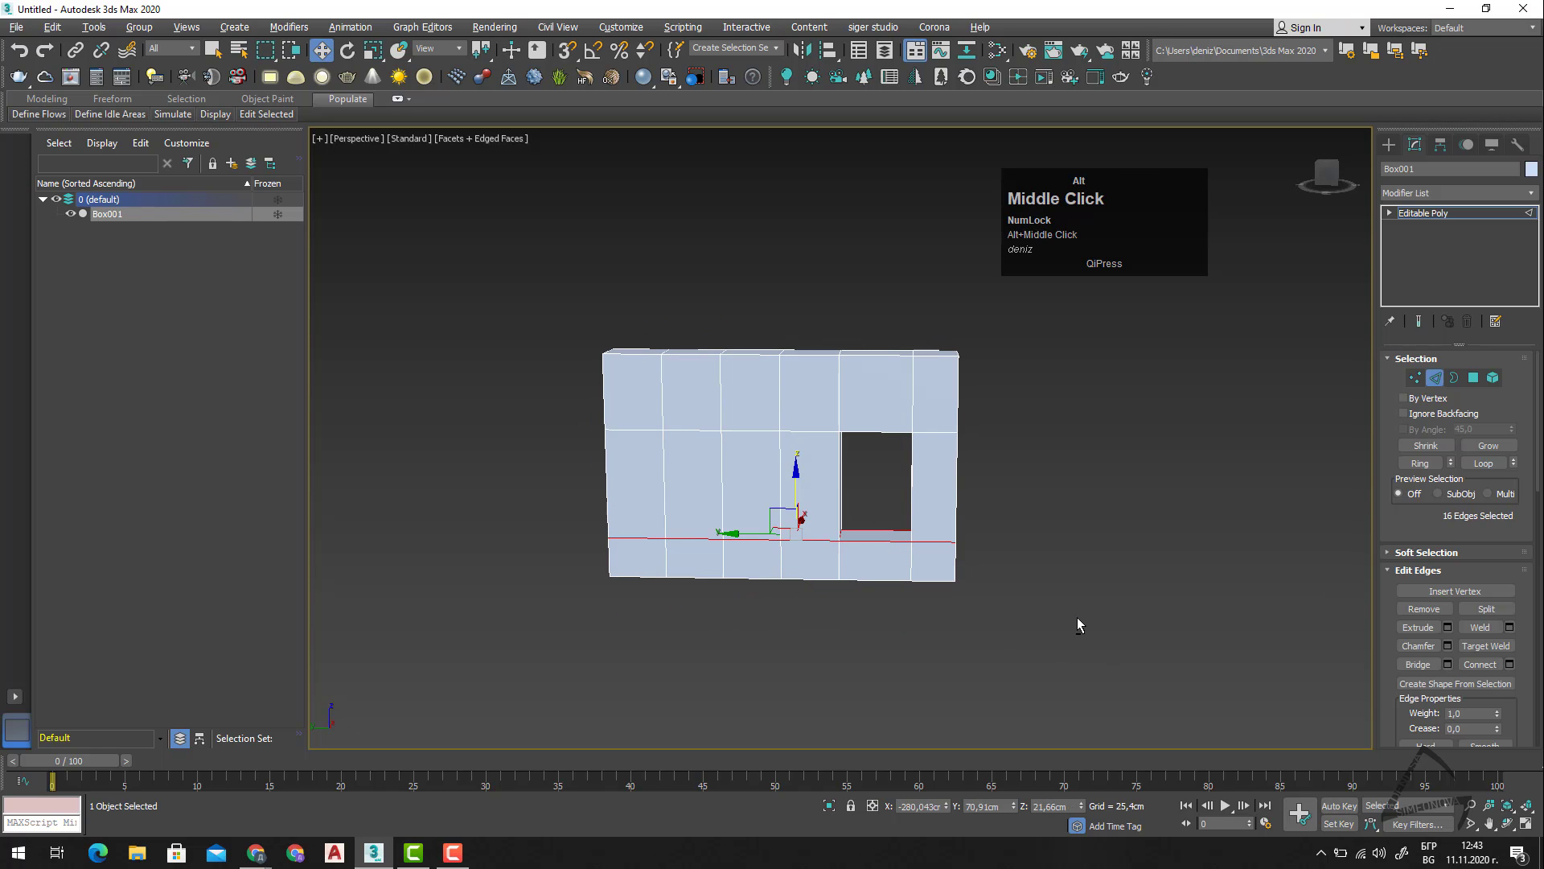
pyautogui.moveTo(963, 622)
pyautogui.keyDown('alt'); pyautogui.mouseDown(button='middle')
pyautogui.moveTo(1006, 614)
pyautogui.moveTo(936, 629)
pyautogui.mouseUp(button='middle'); pyautogui.keyUp('alt')
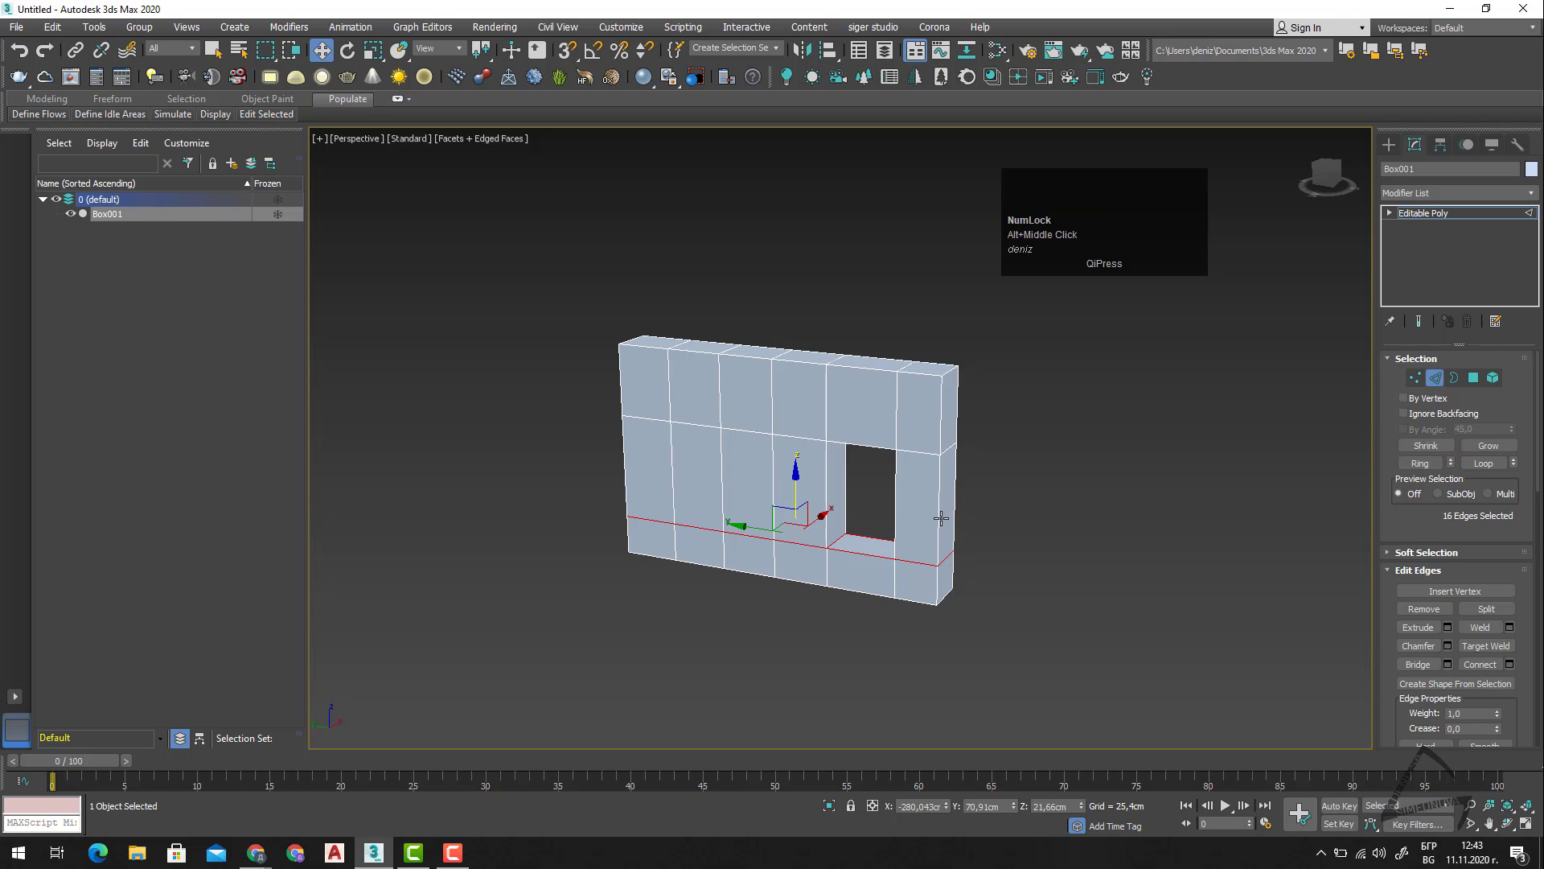
# Select the three polygons on the wall's end face nearest the window and extrude them 25.4 cm.
pyautogui.press('4')
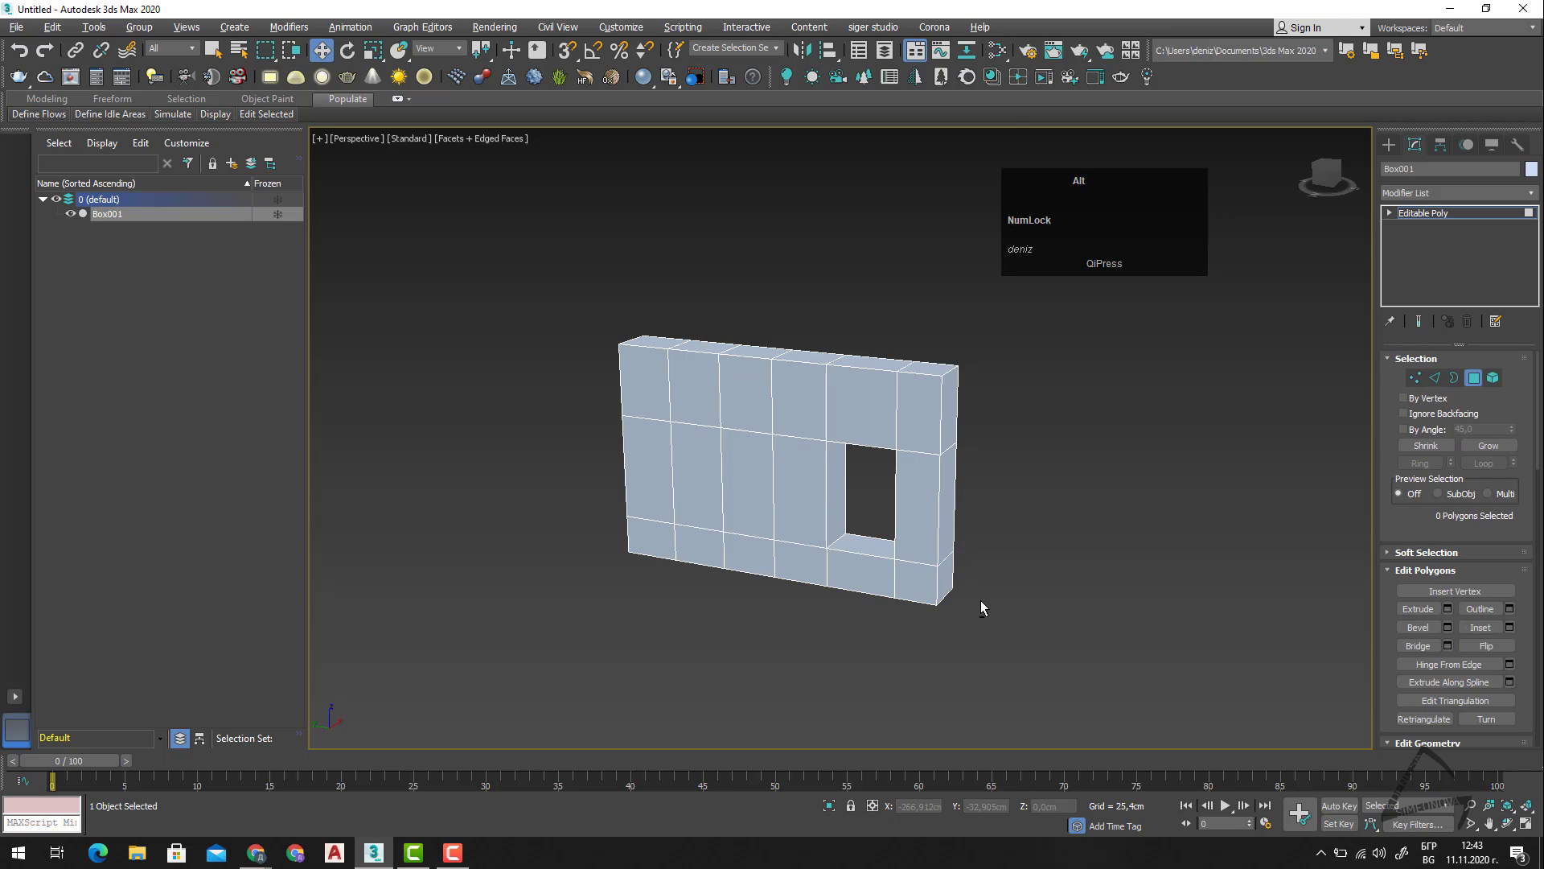
pyautogui.keyDown('alt'); pyautogui.moveTo(982, 600); pyautogui.dragTo(961, 610, button='middle'); pyautogui.keyUp('alt')
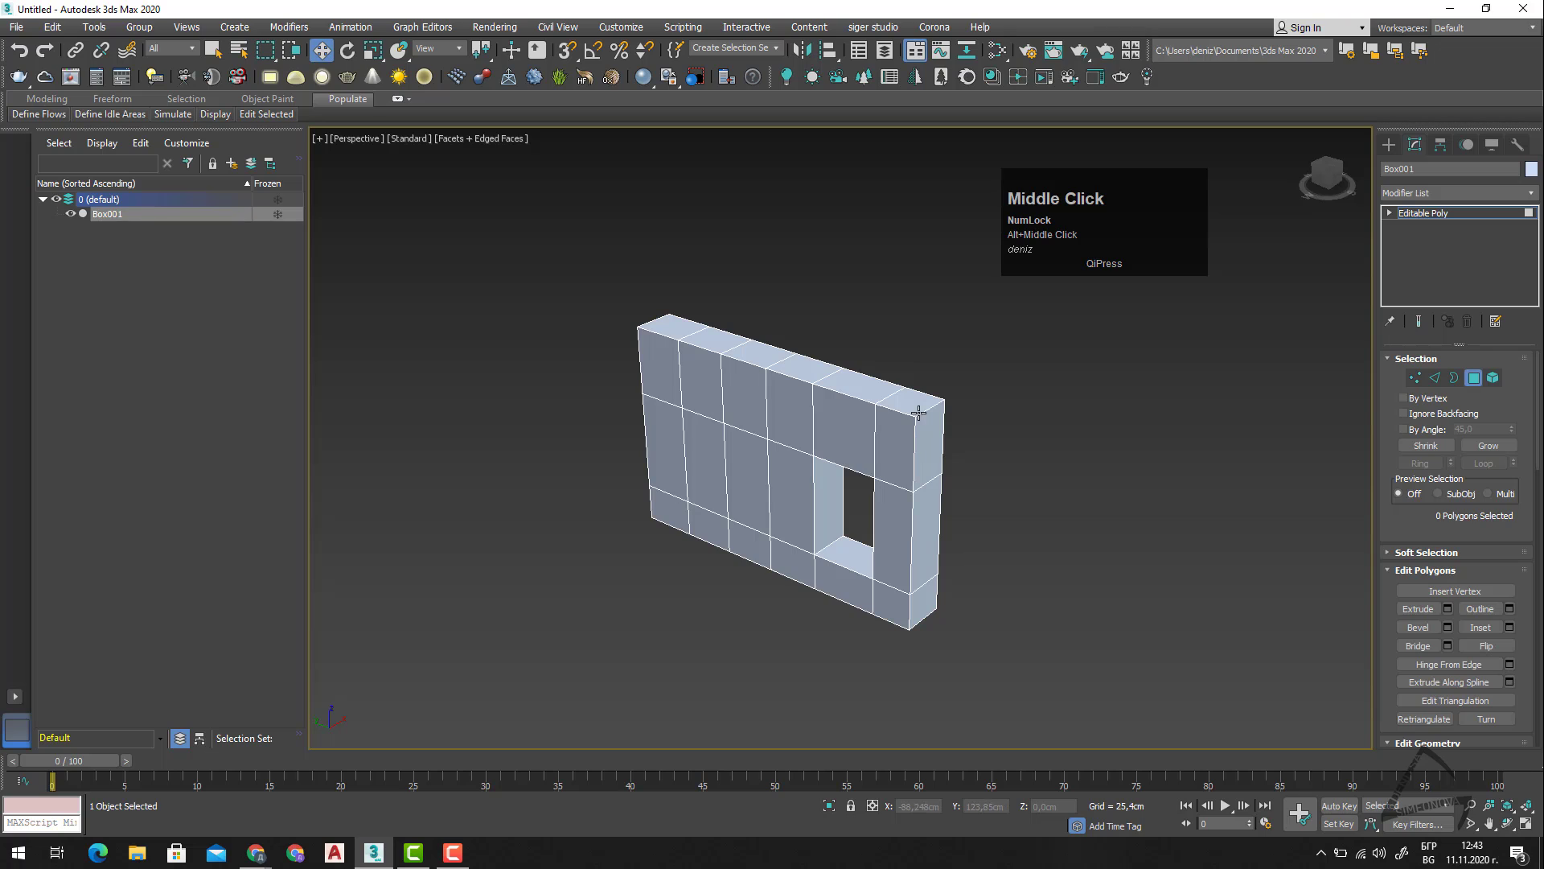
pyautogui.click(929, 447)
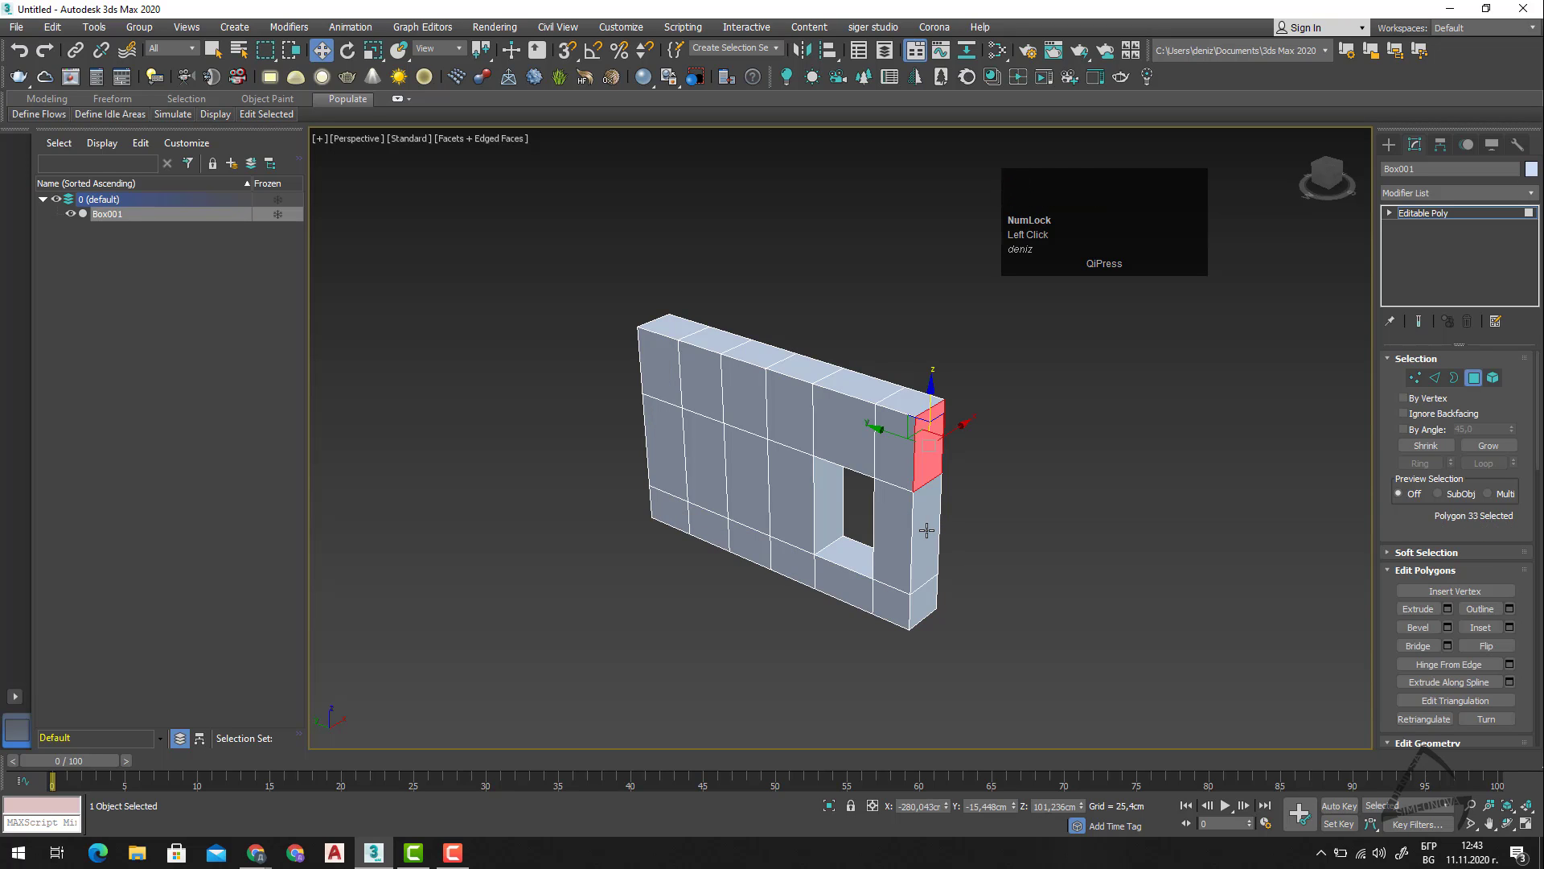
pyautogui.keyDown('ctrl'); pyautogui.click(926, 530); pyautogui.keyUp('ctrl')
pyautogui.keyDown('ctrl'); pyautogui.click(933, 593); pyautogui.keyUp('ctrl')
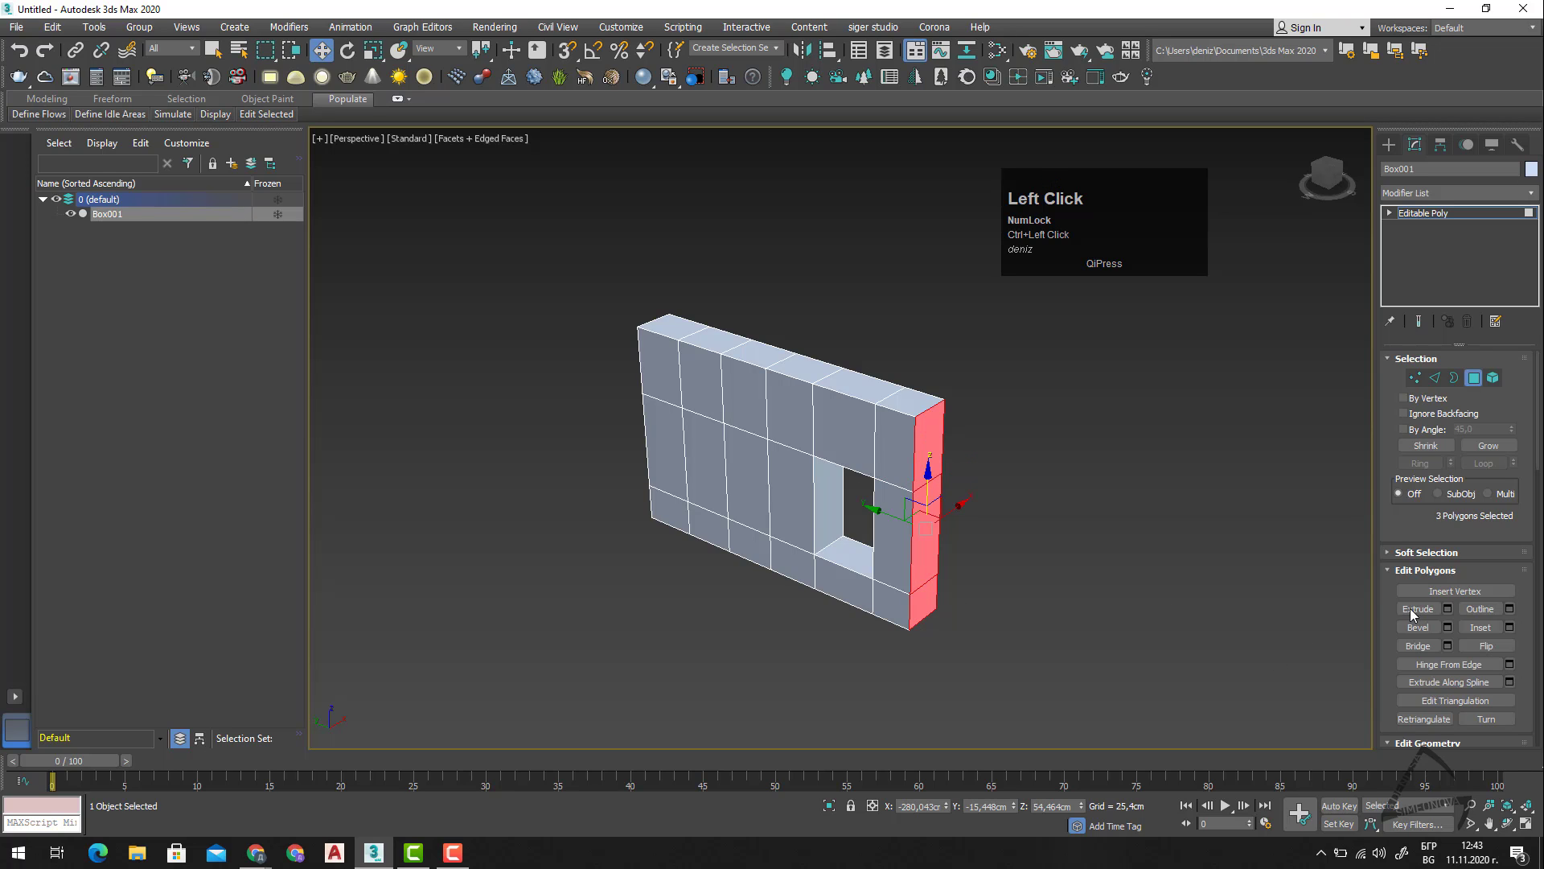
pyautogui.click(1448, 609)
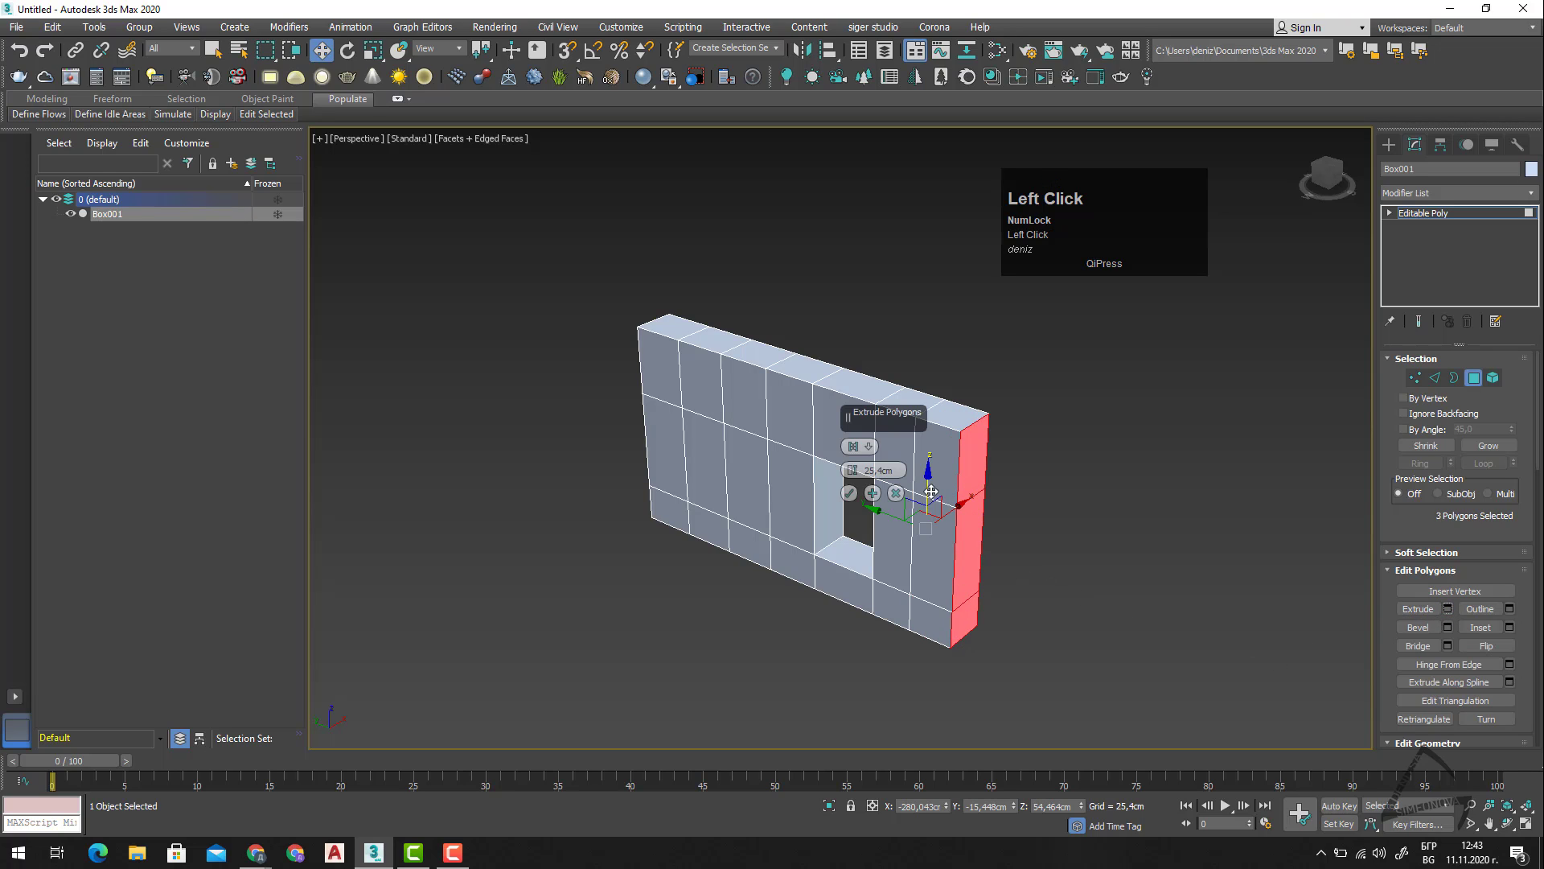
pyautogui.click(850, 493)
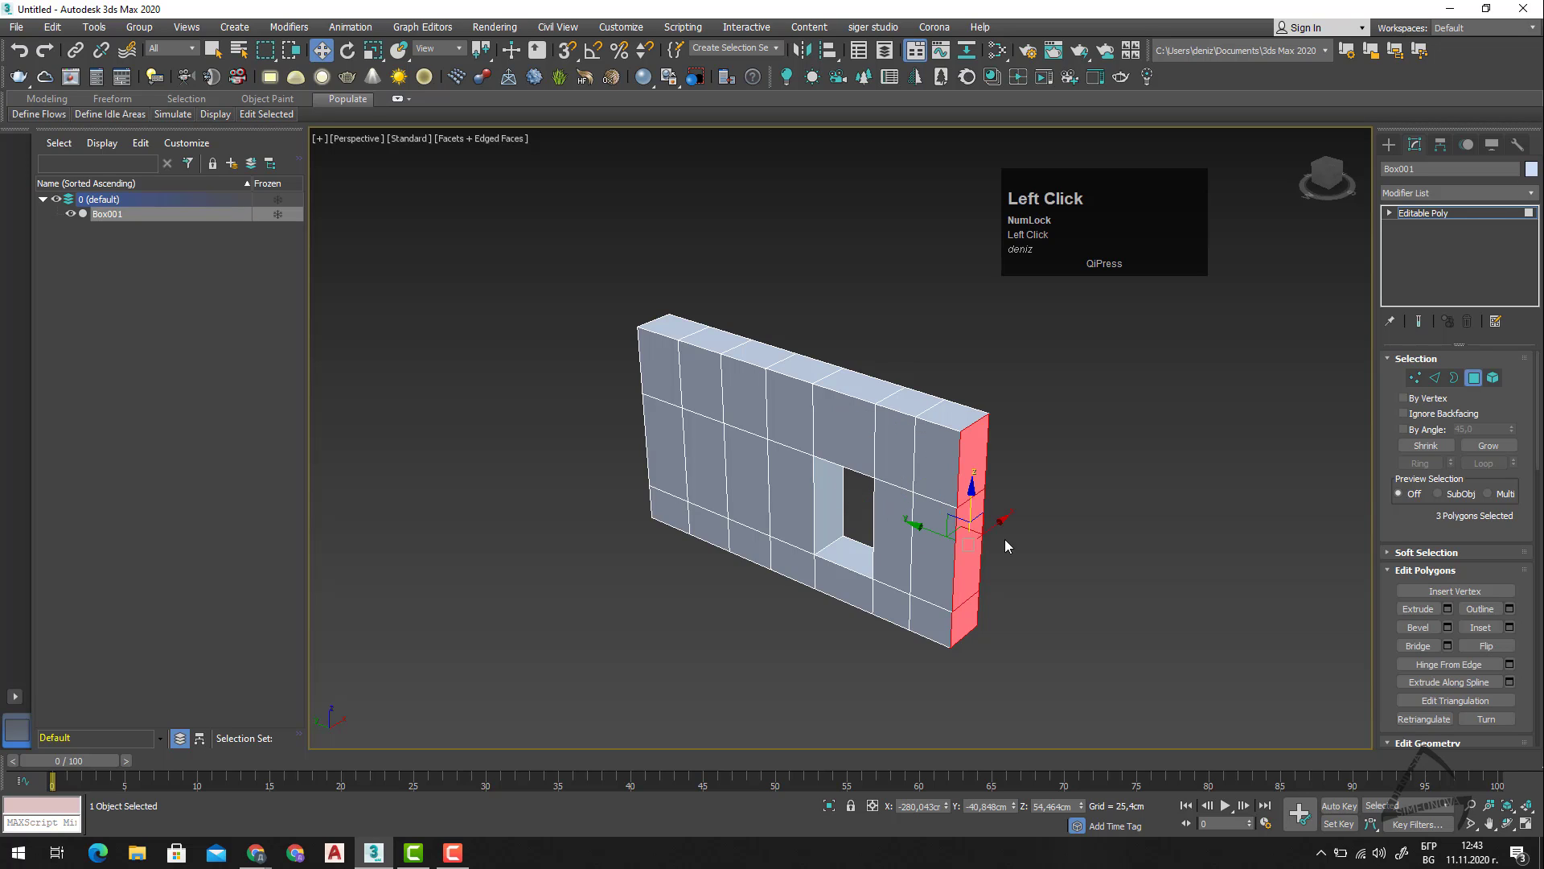
# Rotate the extruded end face about the Z axis to start a bend in the wall.
pyautogui.press('e')
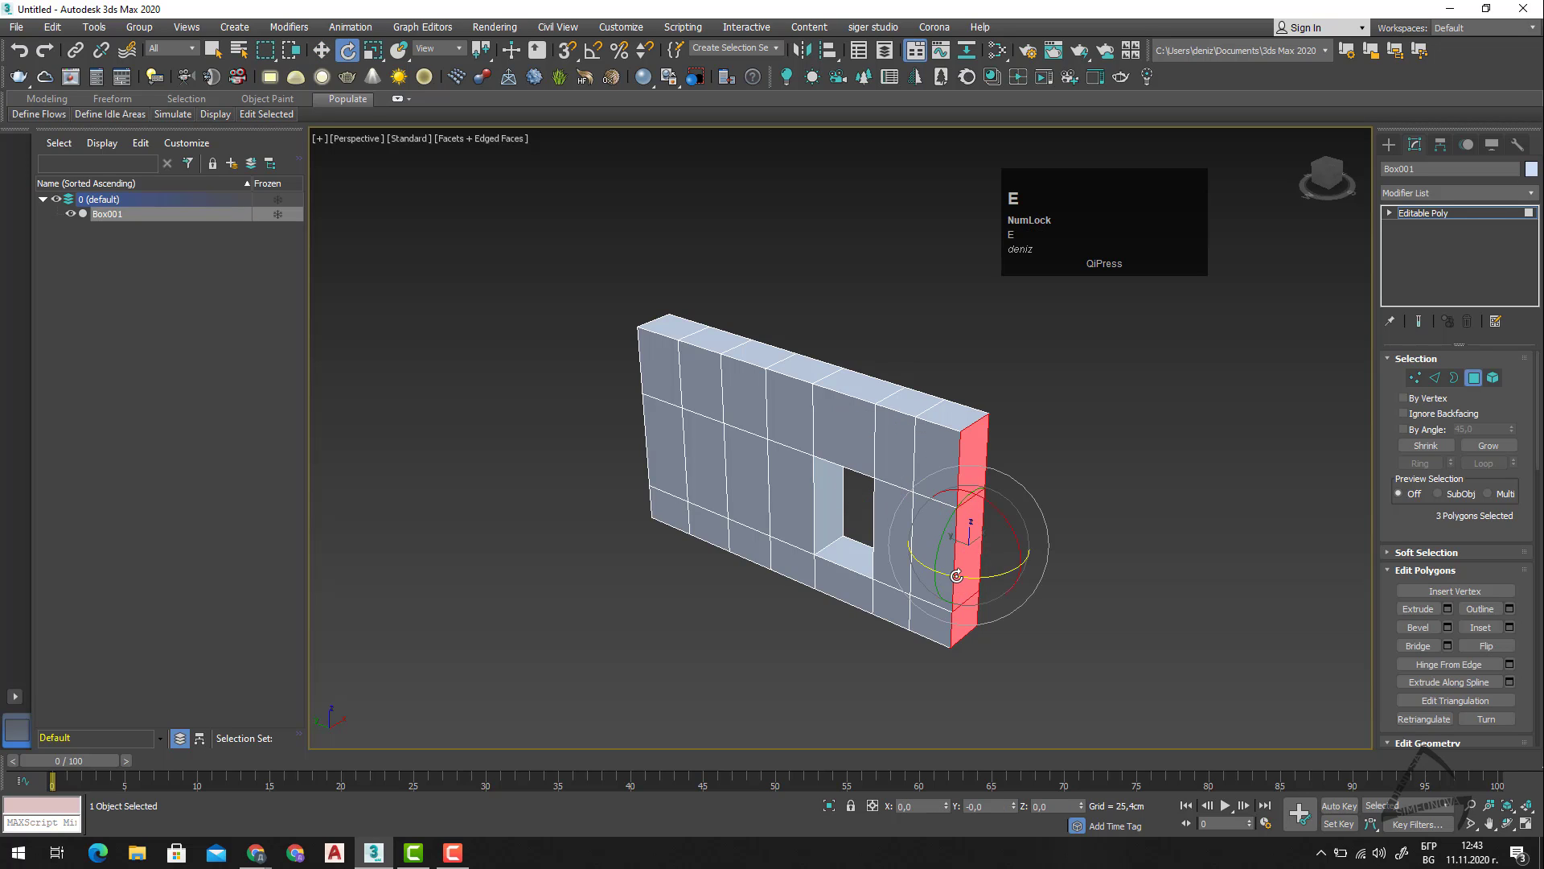
pyautogui.moveTo(958, 576); pyautogui.dragTo(1038, 567)
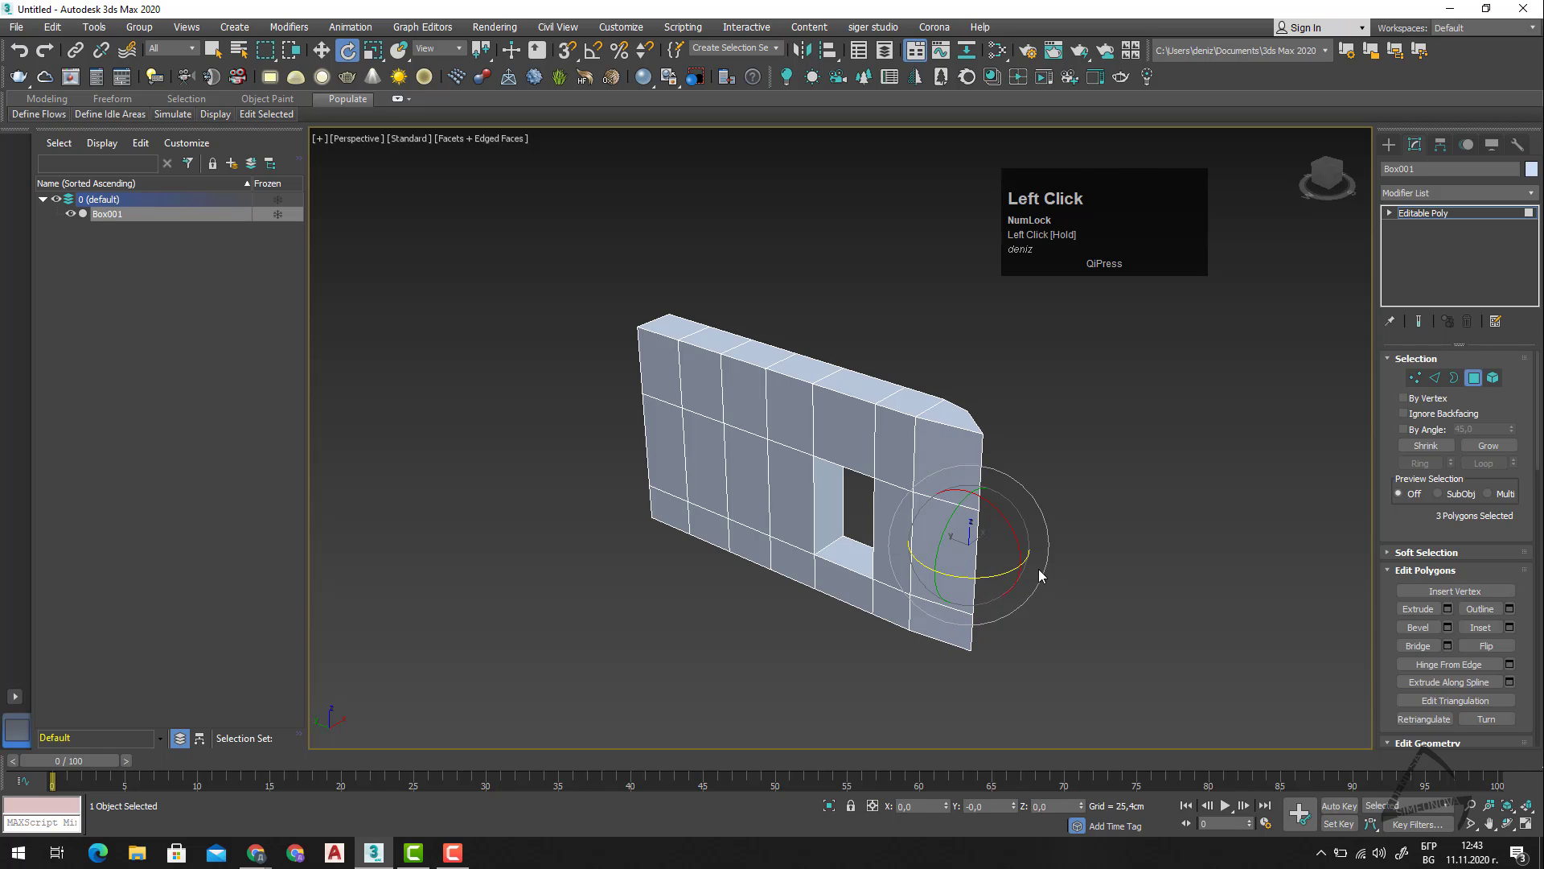
pyautogui.keyDown('alt'); pyautogui.moveTo(1145, 611); pyautogui.dragTo(1006, 614, button='middle'); pyautogui.keyUp('alt')
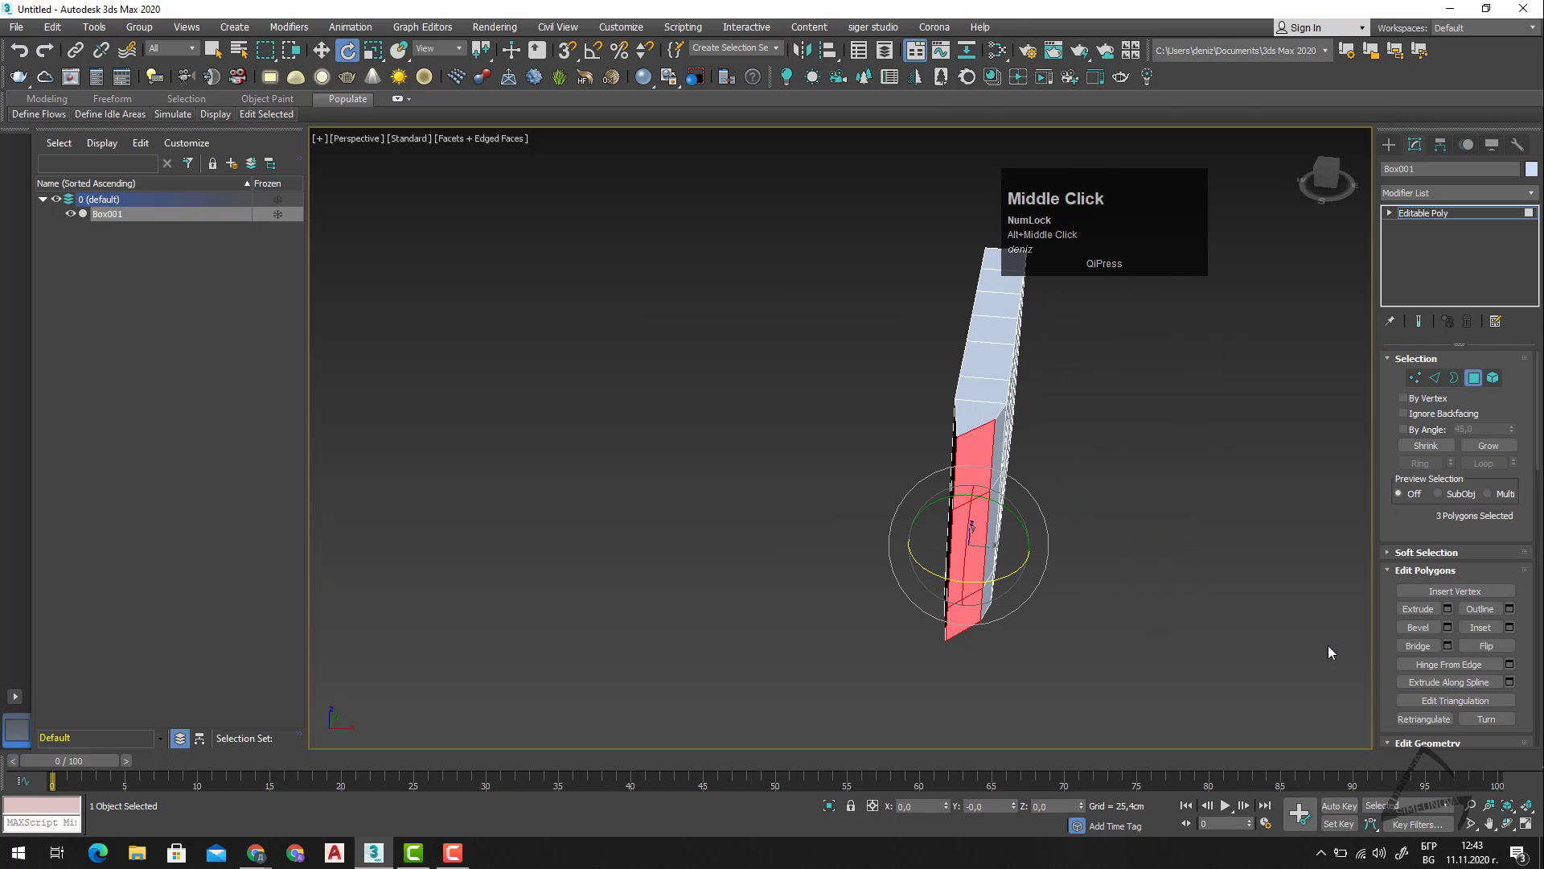
# Extrude the rotated end face twice by 25.4 cm, rotating the outermost face further about Z to continue the bend.
pyautogui.click(1447, 609)
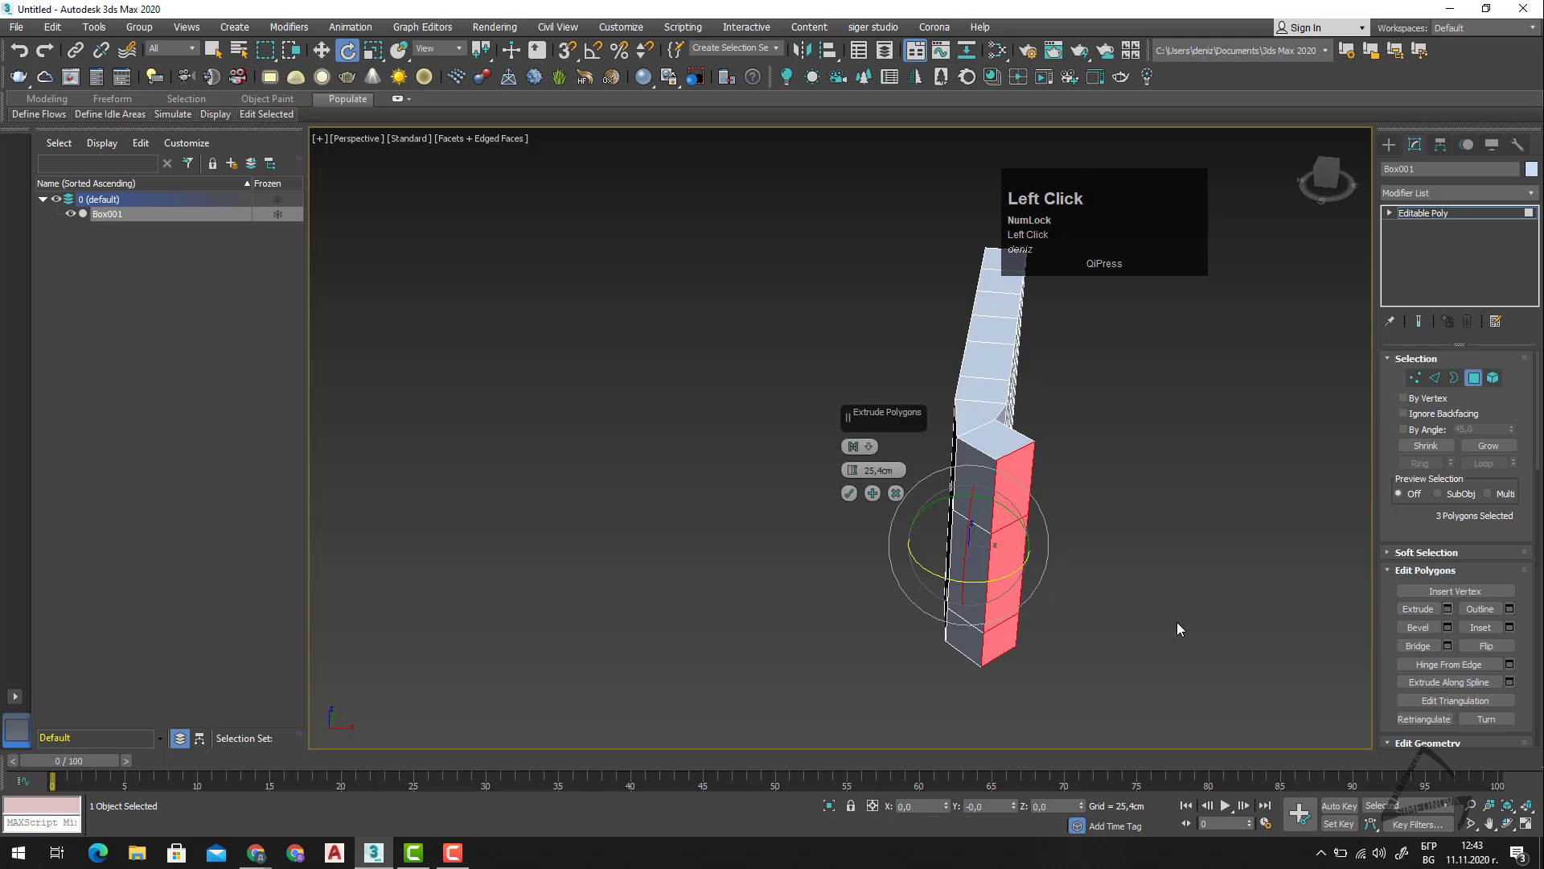
pyautogui.keyDown('alt'); pyautogui.moveTo(991, 672); pyautogui.dragTo(1068, 687, button='middle'); pyautogui.keyUp('alt')
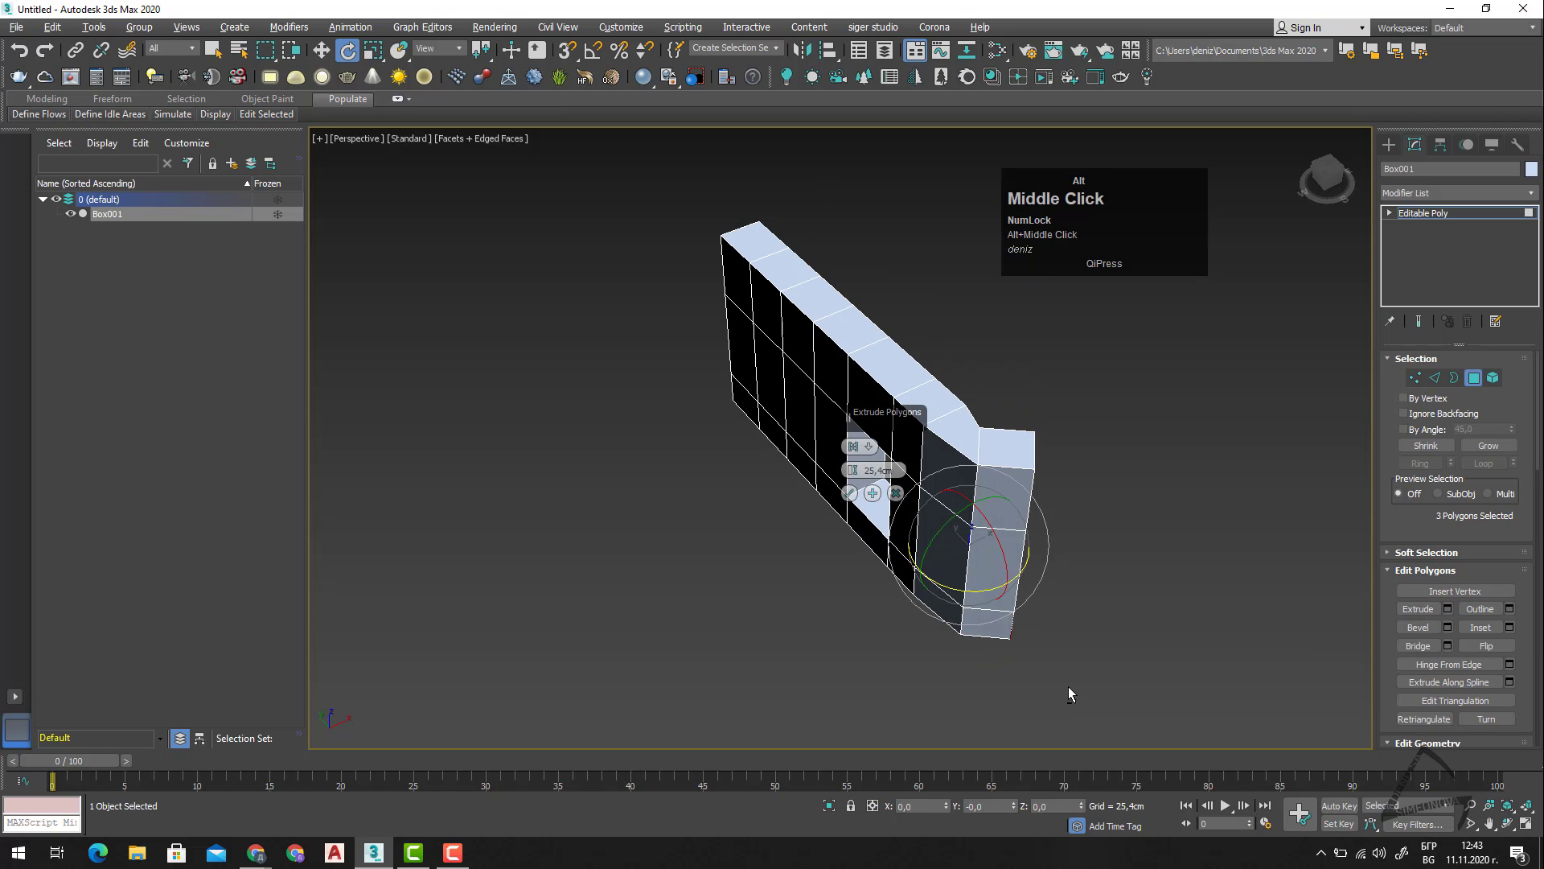
pyautogui.click(872, 493)
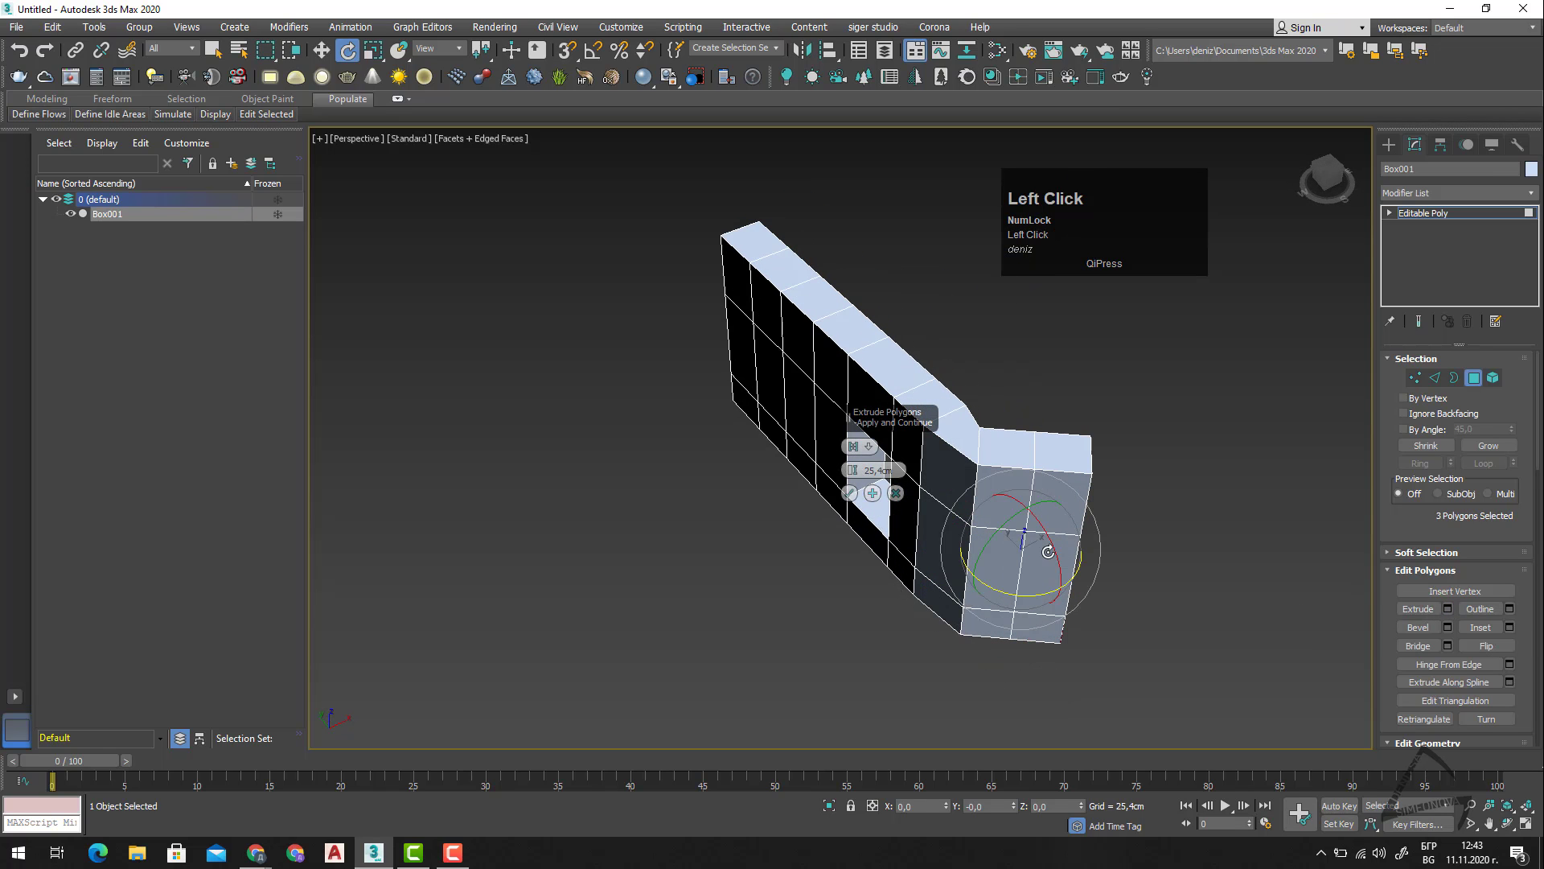
pyautogui.moveTo(1054, 599); pyautogui.dragTo(1104, 520)
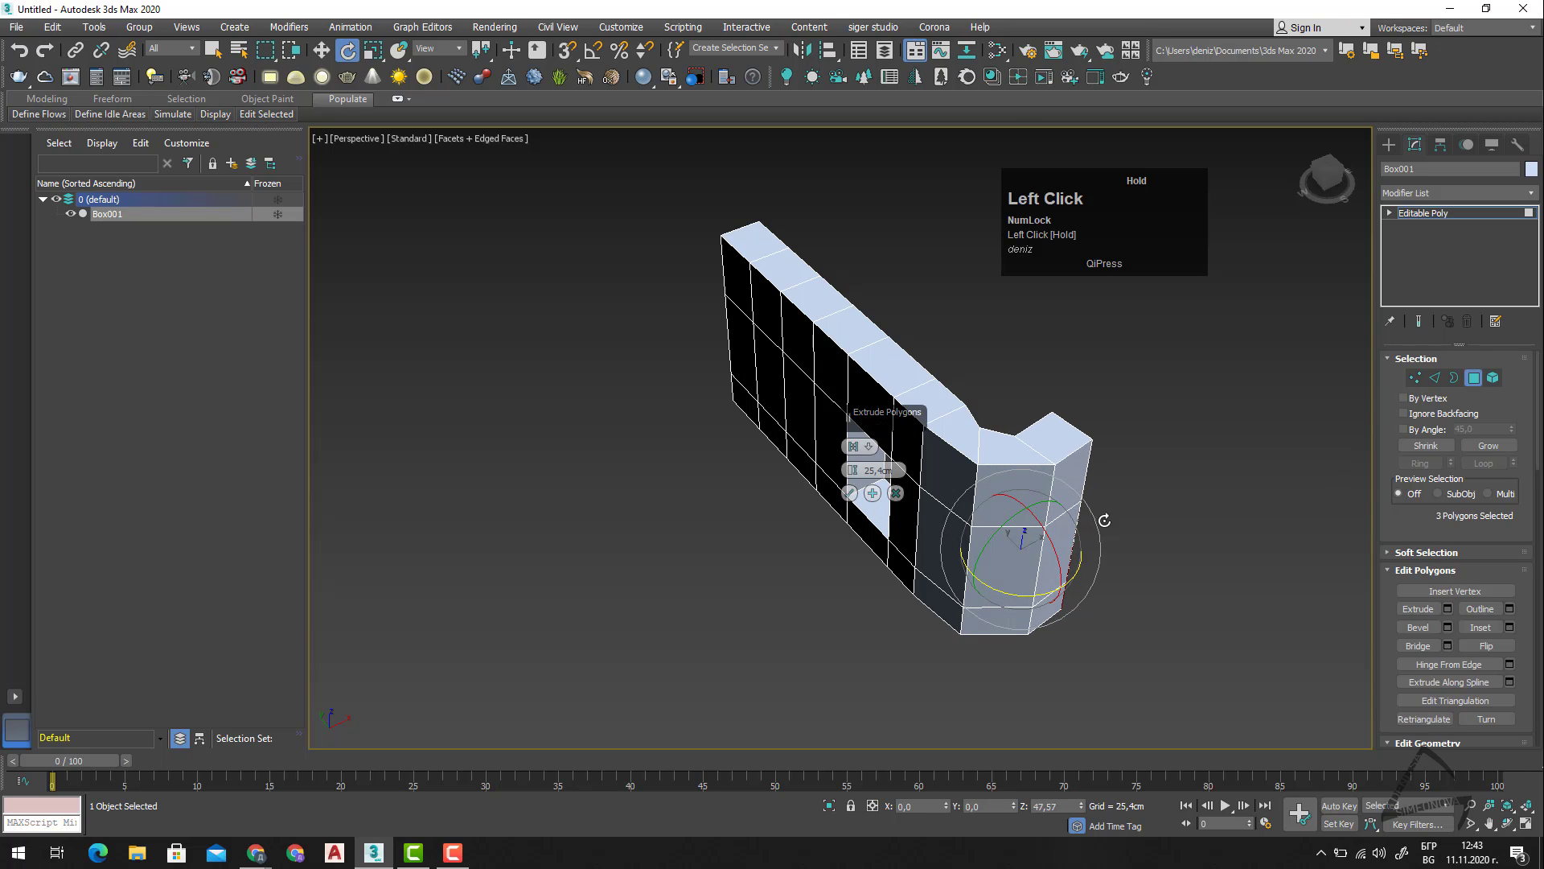
pyautogui.click(851, 495)
# Select the two vertical edge loops inside the bend one after the other and rotate each about Z to smooth the corner.
pyautogui.keyDown('alt'); pyautogui.moveTo(1187, 566); pyautogui.dragTo(1175, 529, button='middle'); pyautogui.keyUp('alt')
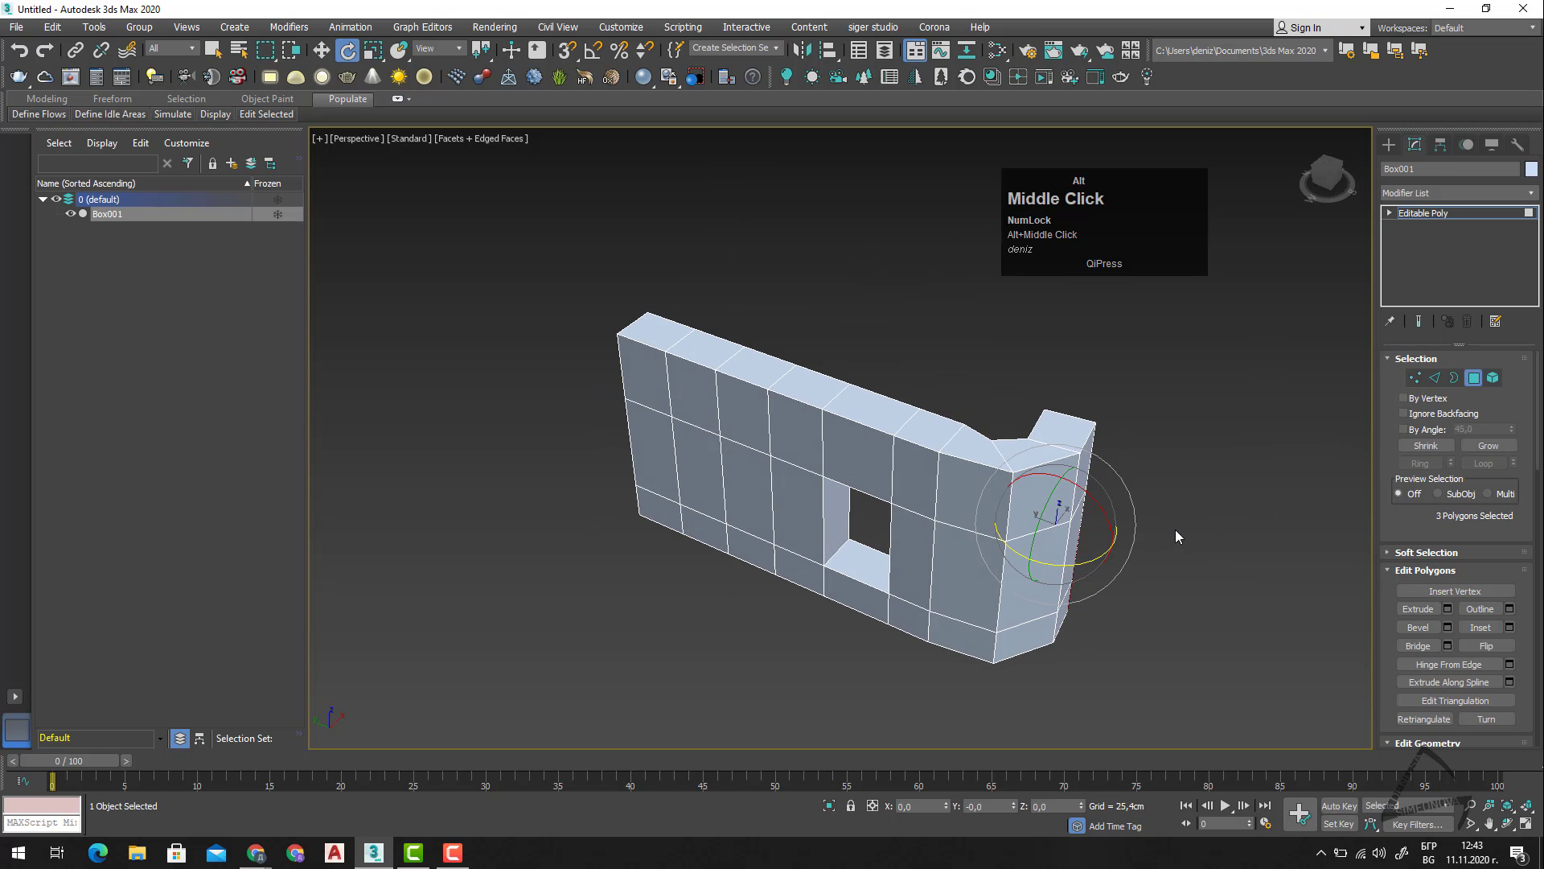
pyautogui.click(997, 451)
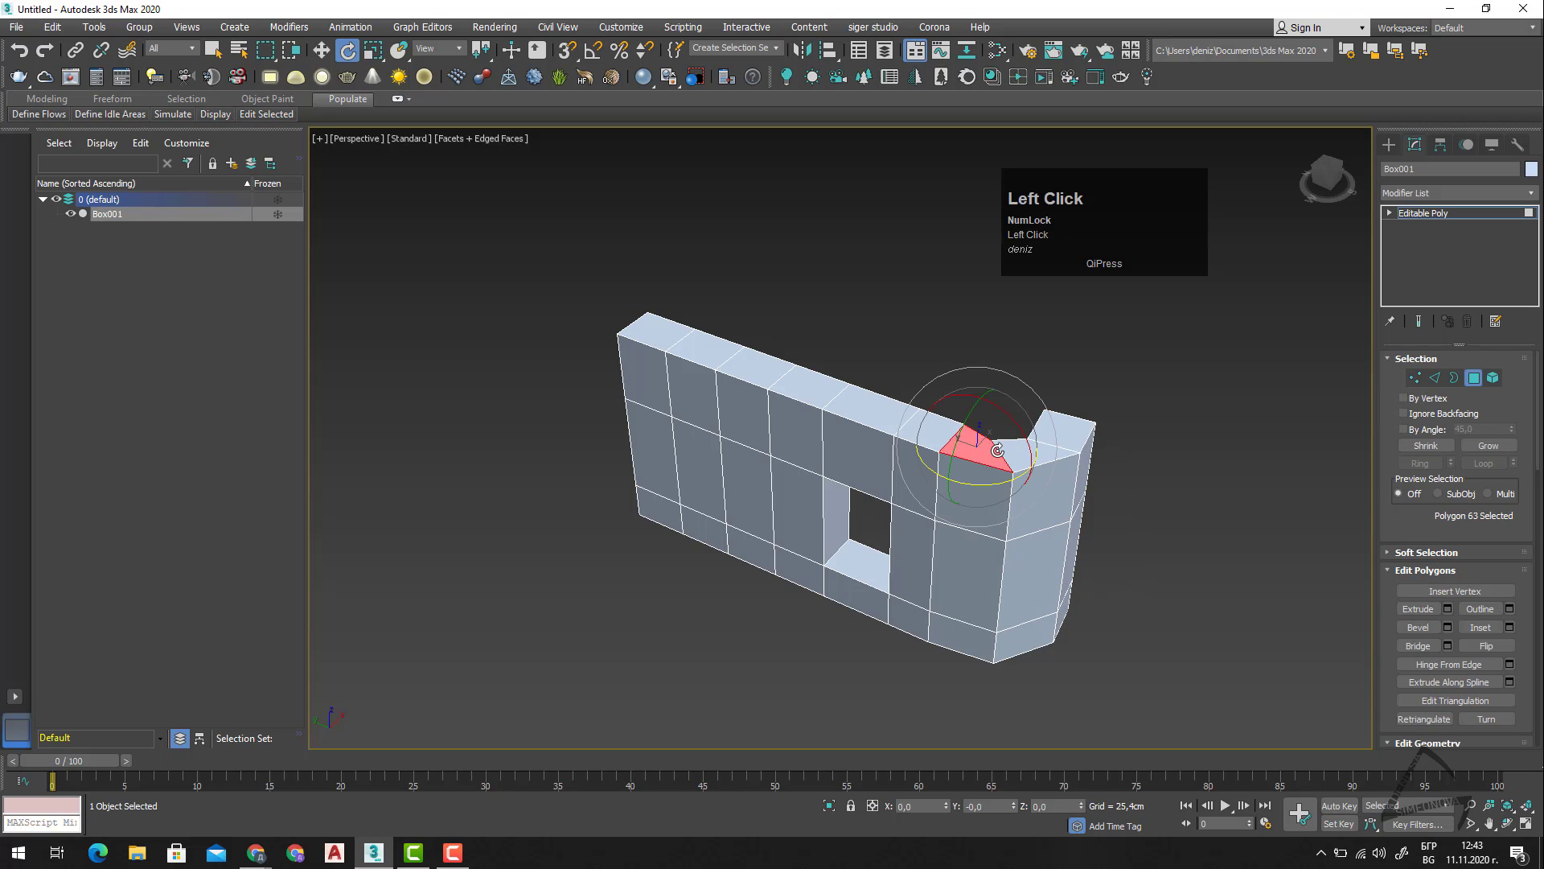
pyautogui.press('2')
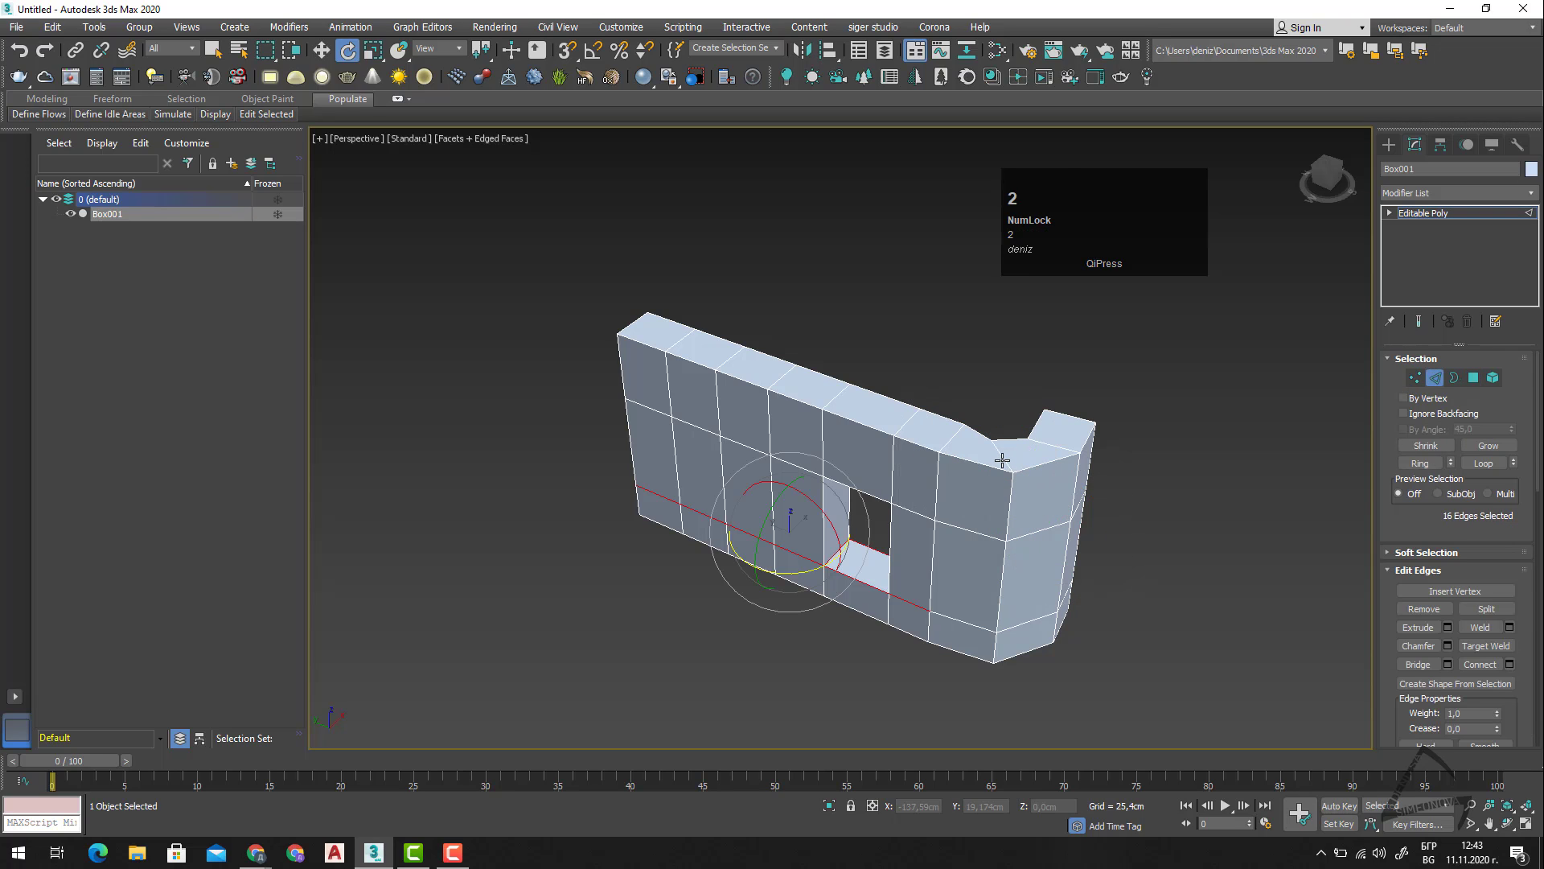
pyautogui.doubleClick(1002, 460)
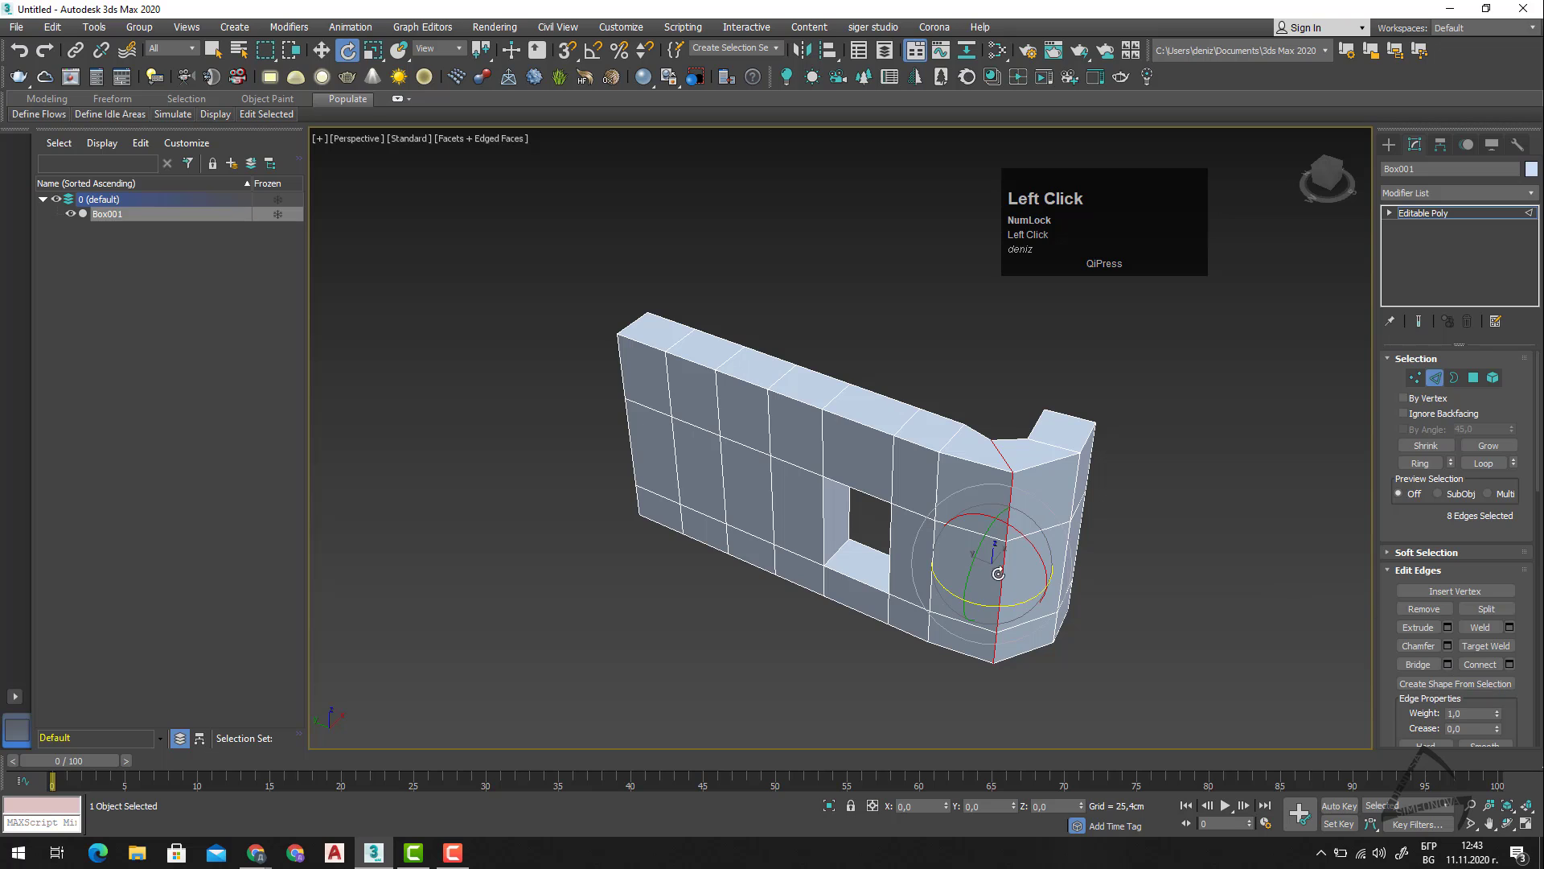
pyautogui.moveTo(1017, 604)
pyautogui.mouseDown()
pyautogui.moveTo(959, 592)
pyautogui.moveTo(991, 597)
pyautogui.mouseUp()
pyautogui.doubleClick(1068, 446)
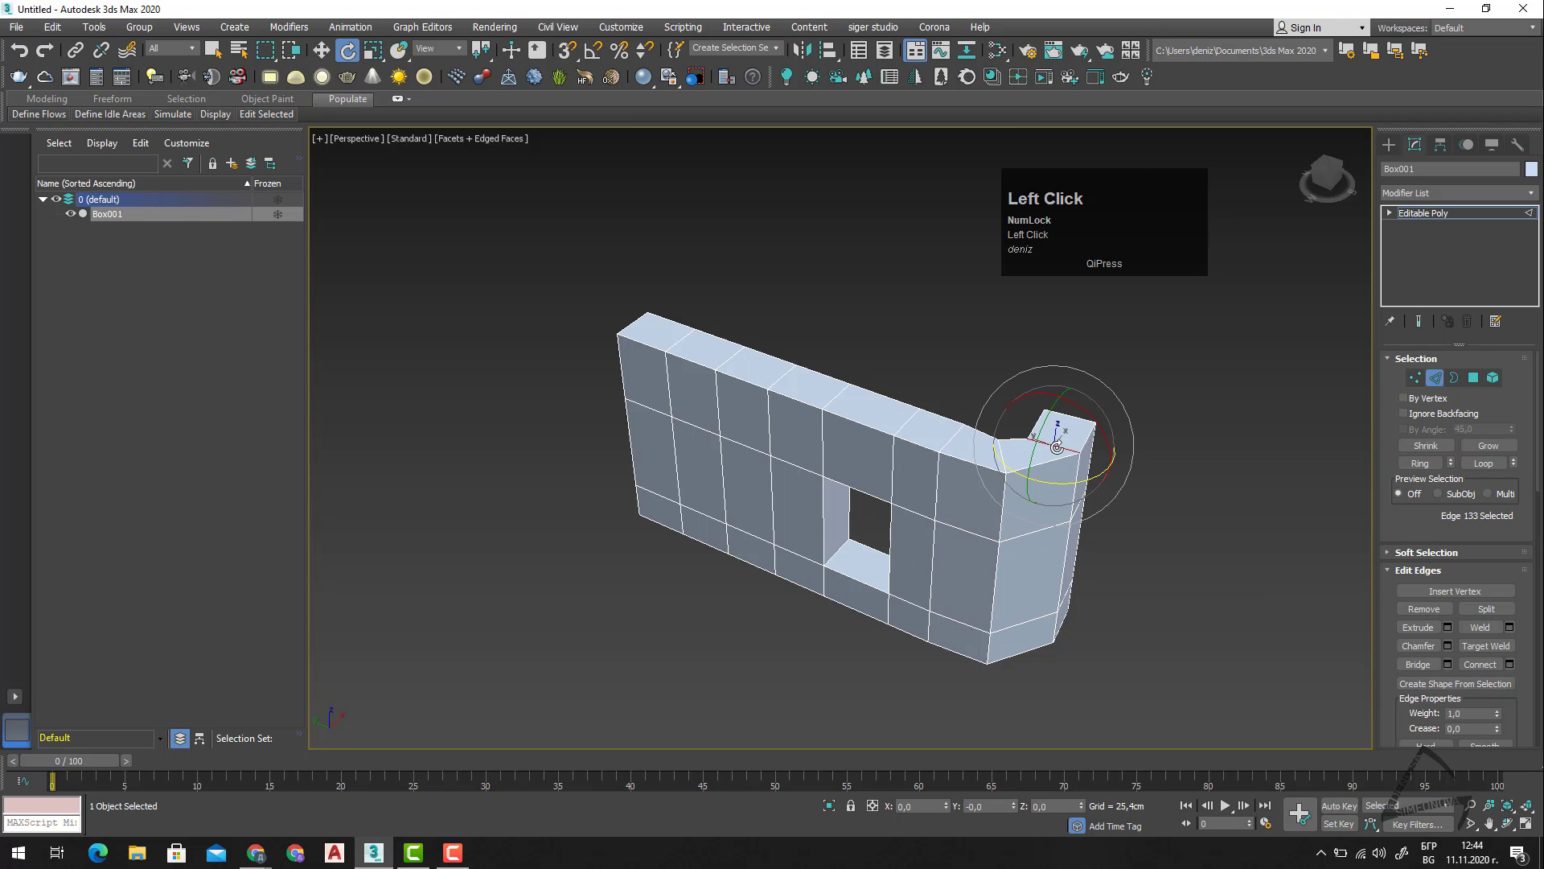
pyautogui.moveTo(1048, 593); pyautogui.dragTo(1029, 594)
# In the Top view, move the bend's two inner-corner vertex groups toward the upper right, the second to about X -258 cm, Y -40.6 cm.
pyautogui.keyDown('alt'); pyautogui.moveTo(1197, 554); pyautogui.dragTo(1200, 606, button='middle'); pyautogui.keyUp('alt')
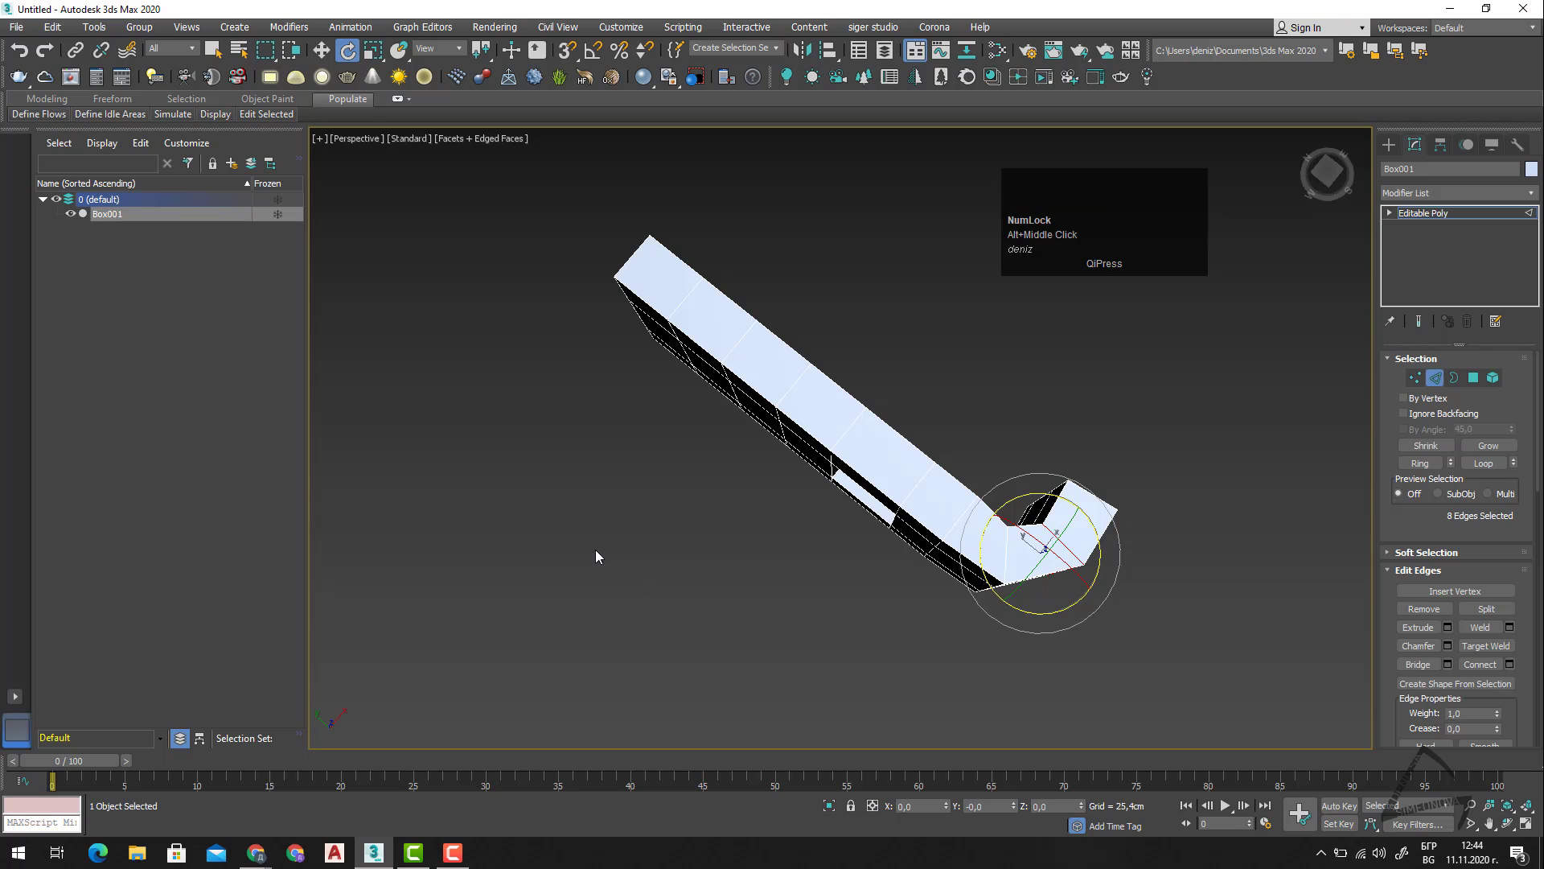
pyautogui.press('t')
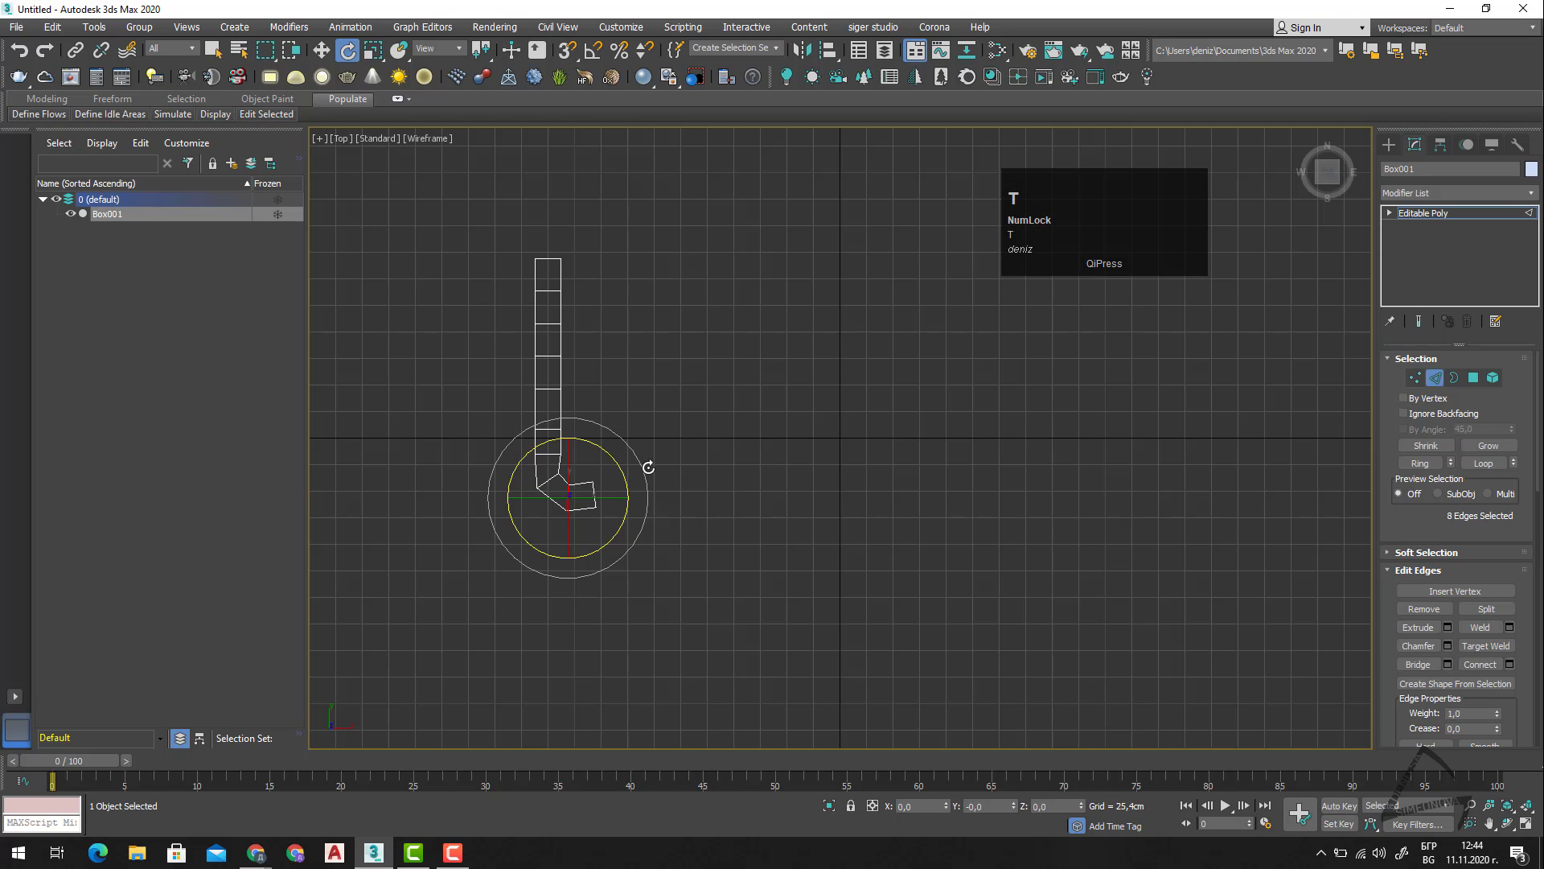
pyautogui.moveTo(651, 479); pyautogui.dragTo(829, 535, button='middle')
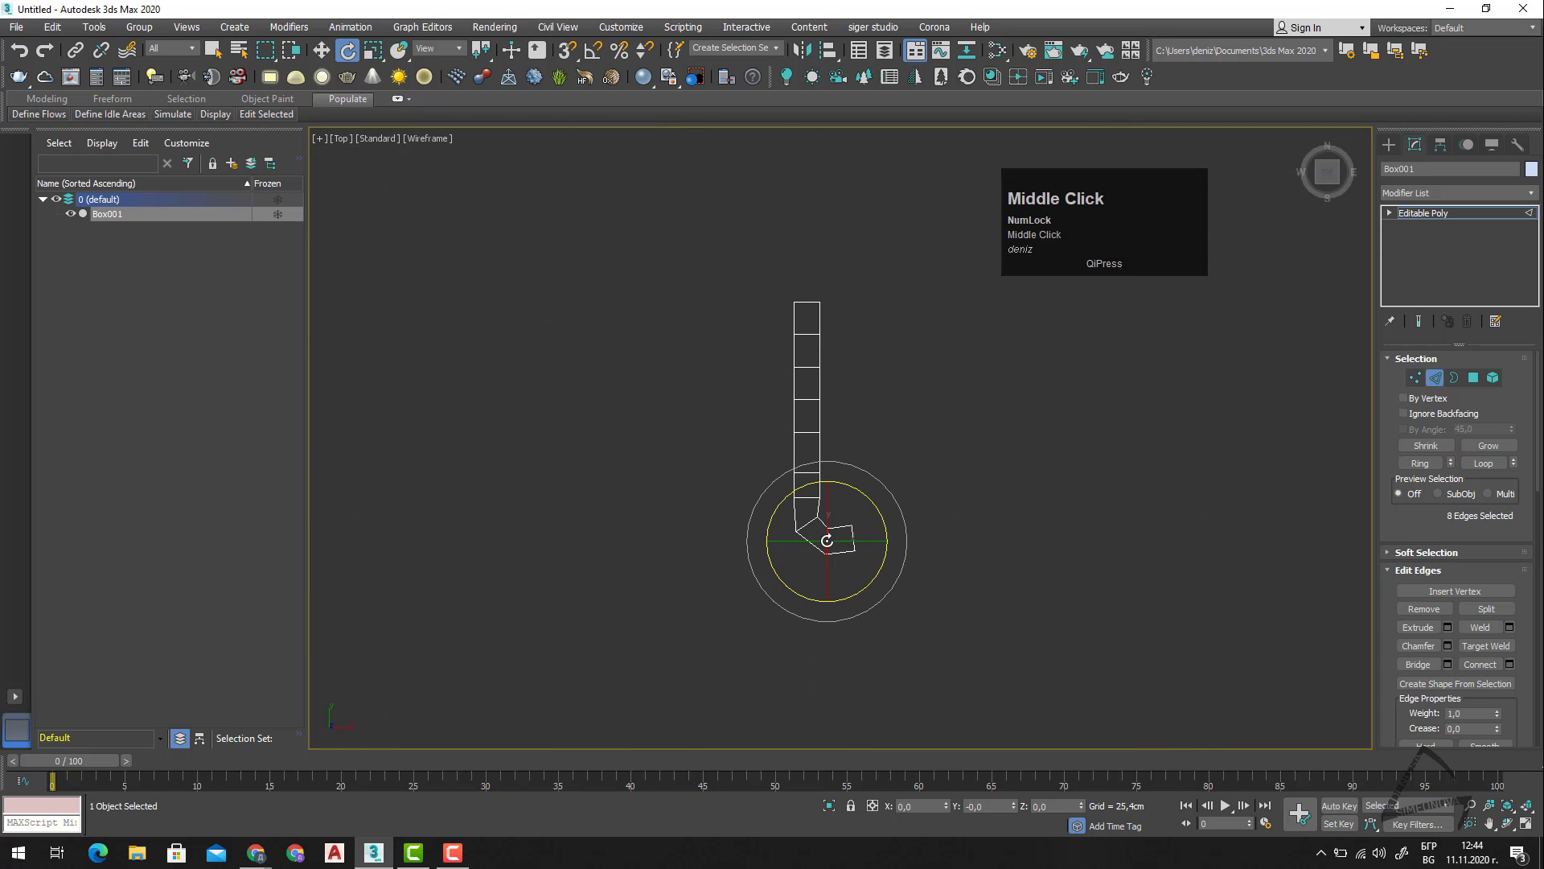
pyautogui.scroll(5, 819, 529)
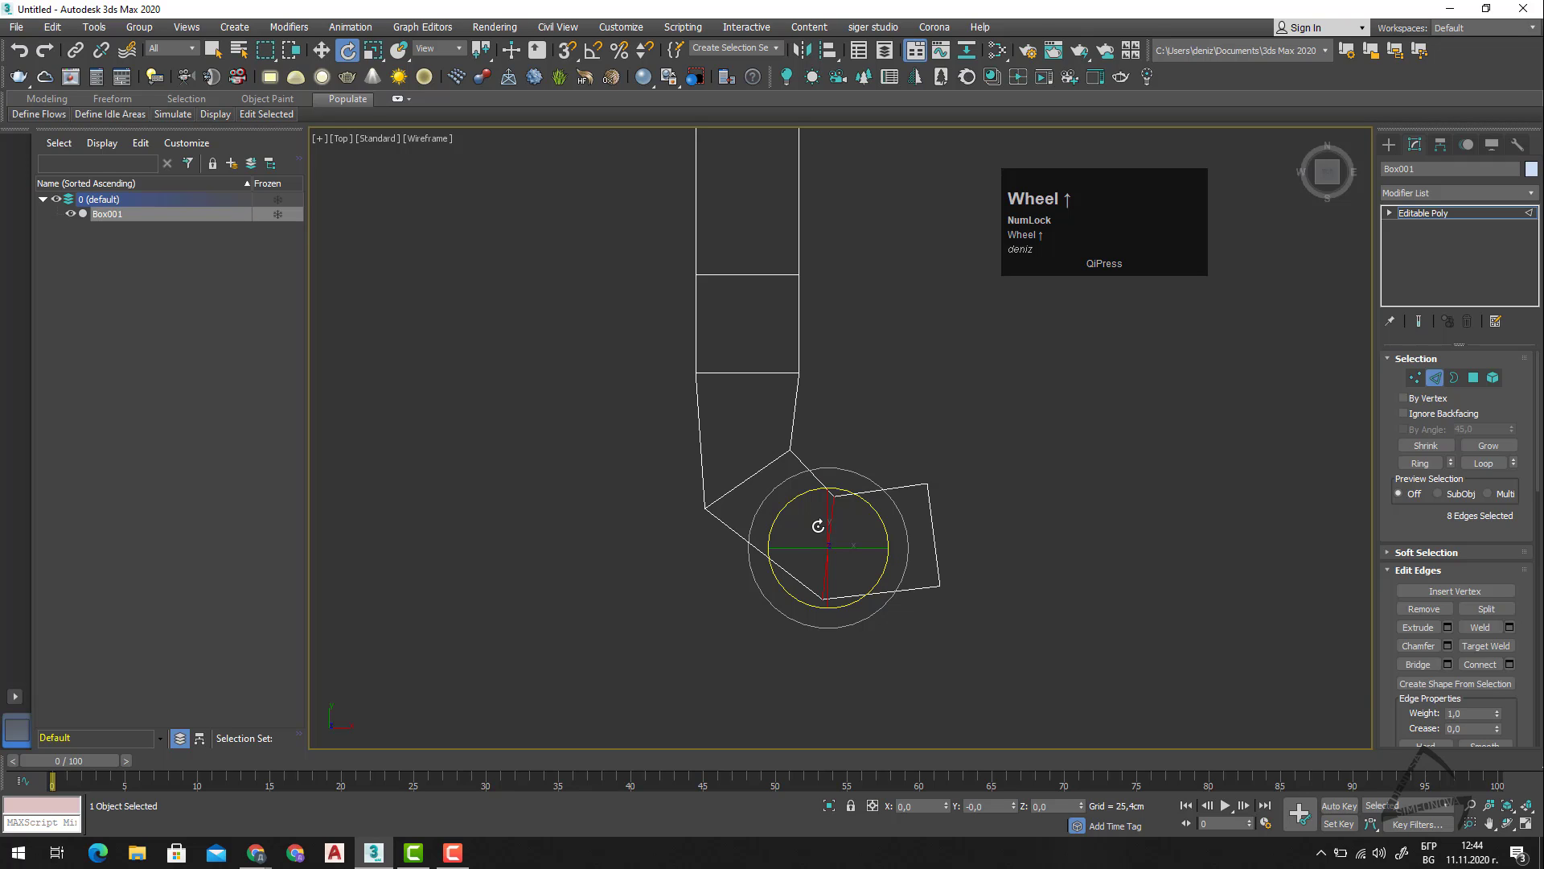
pyautogui.press('1')
pyautogui.moveTo(813, 431); pyautogui.dragTo(774, 466)
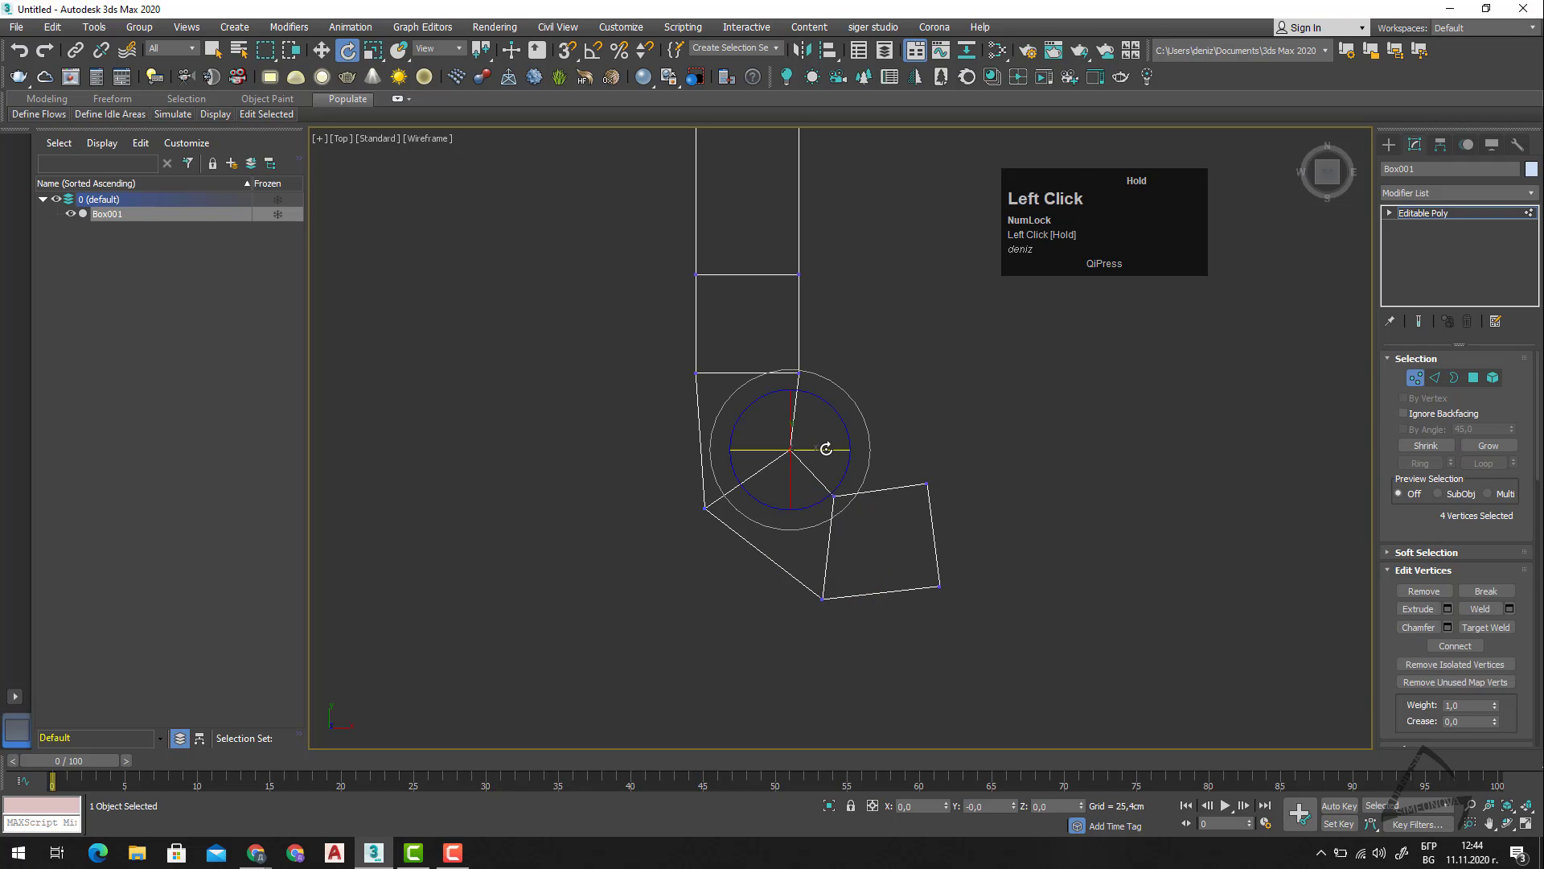
pyautogui.press('w')
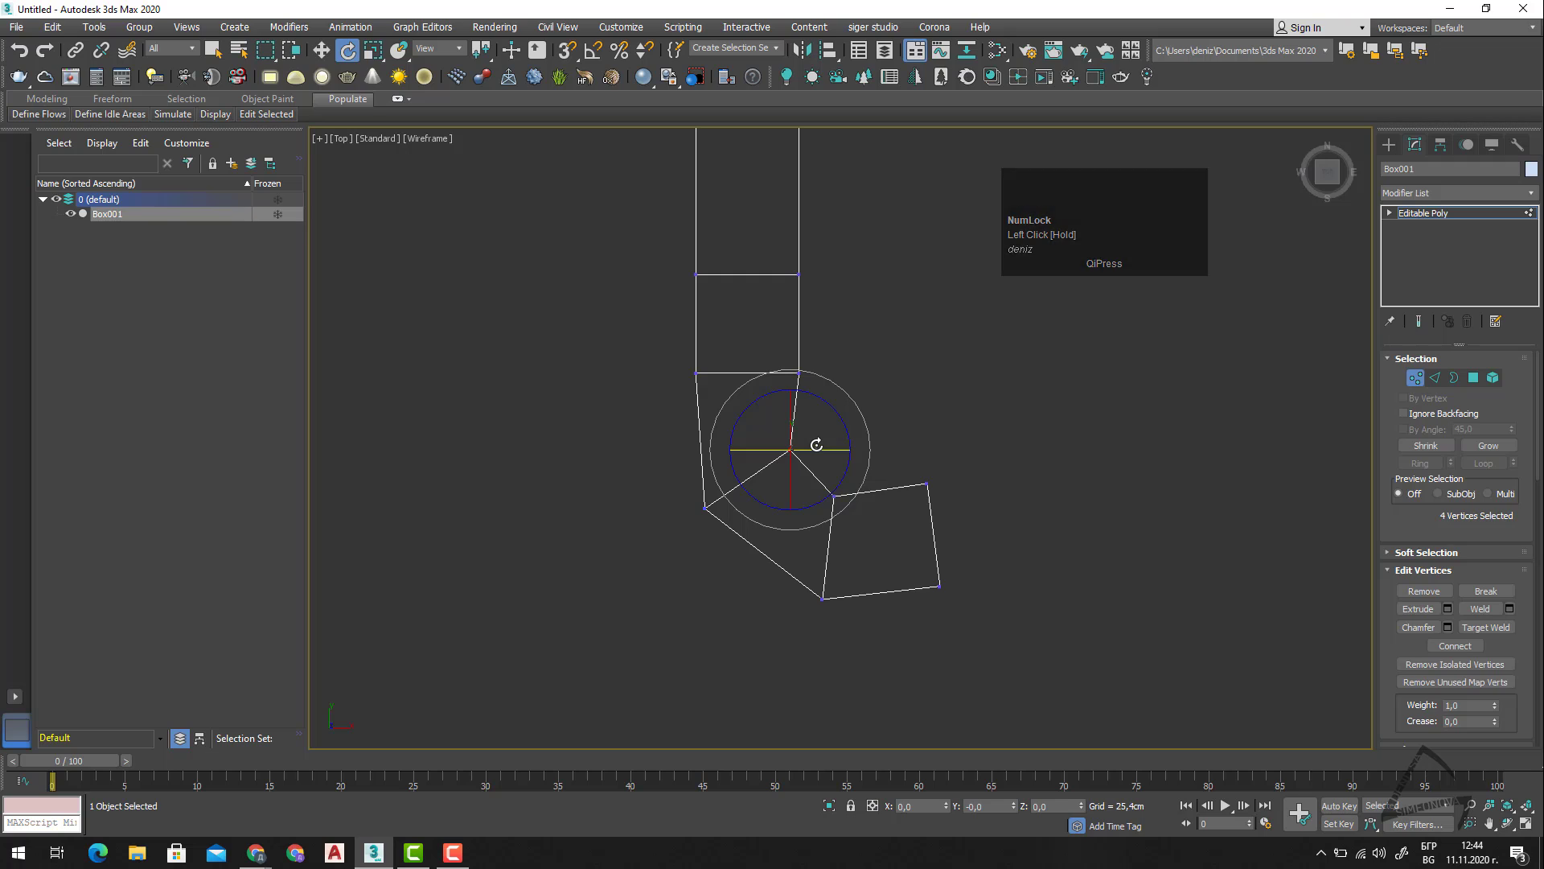
pyautogui.click(813, 431)
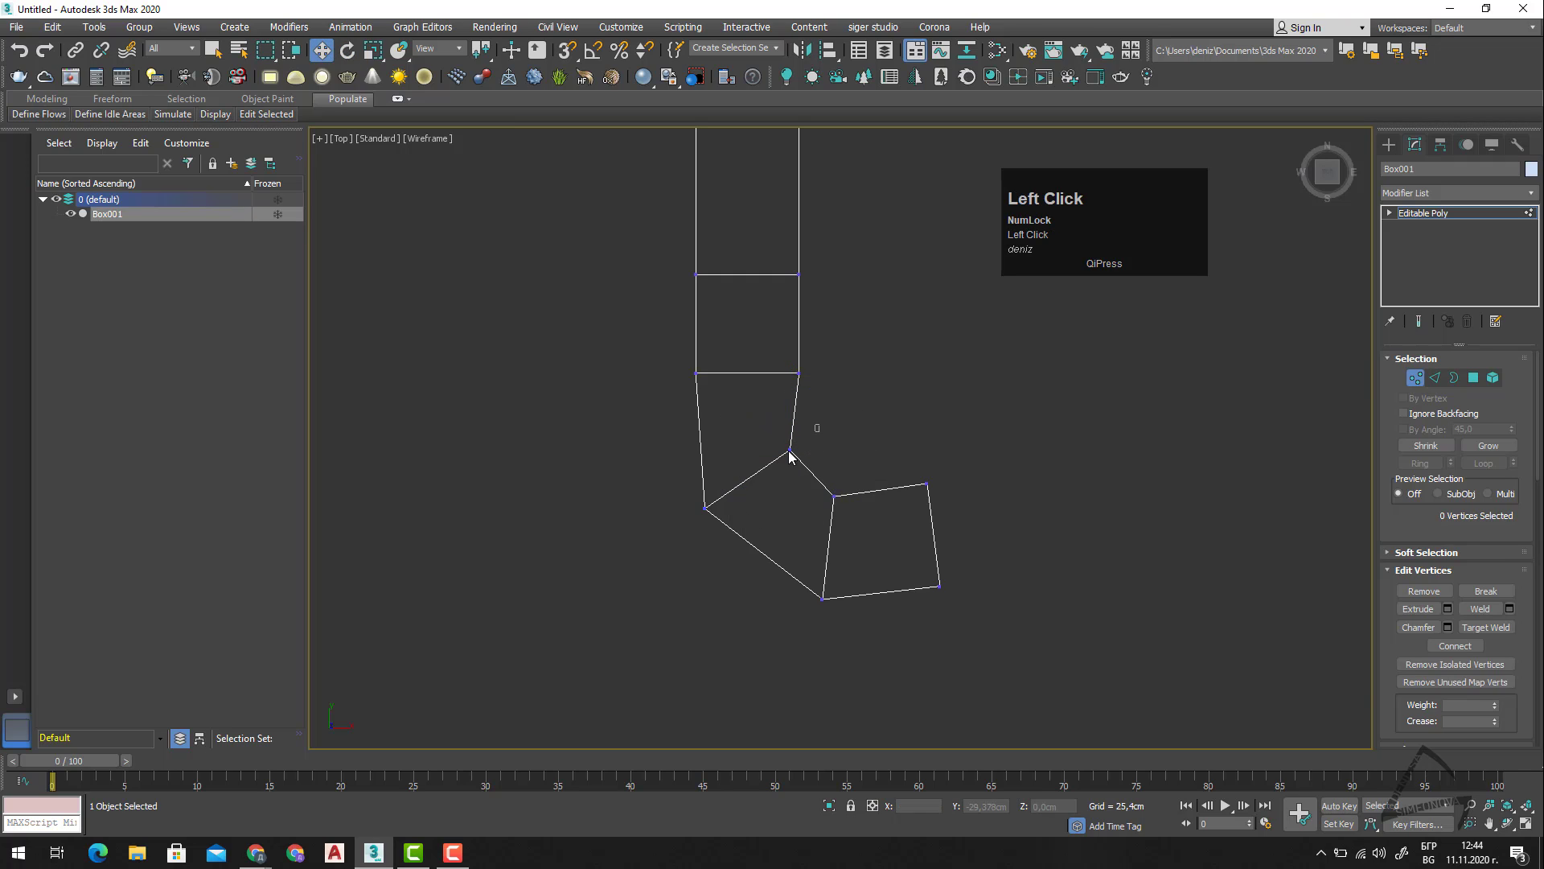
pyautogui.moveTo(816, 423); pyautogui.dragTo(827, 417)
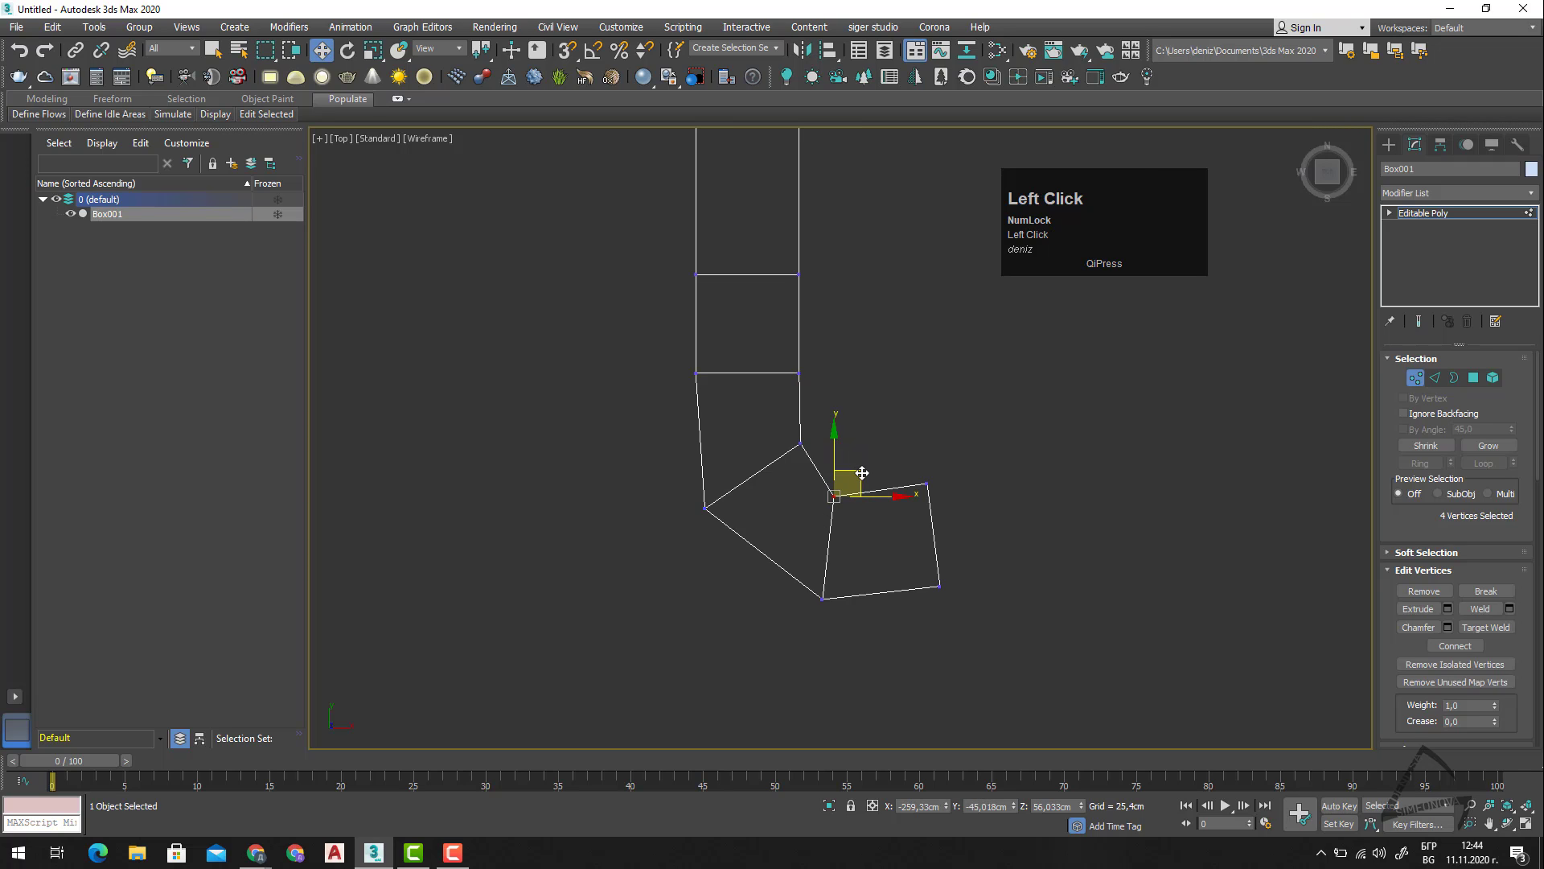
pyautogui.moveTo(862, 473); pyautogui.dragTo(878, 438)
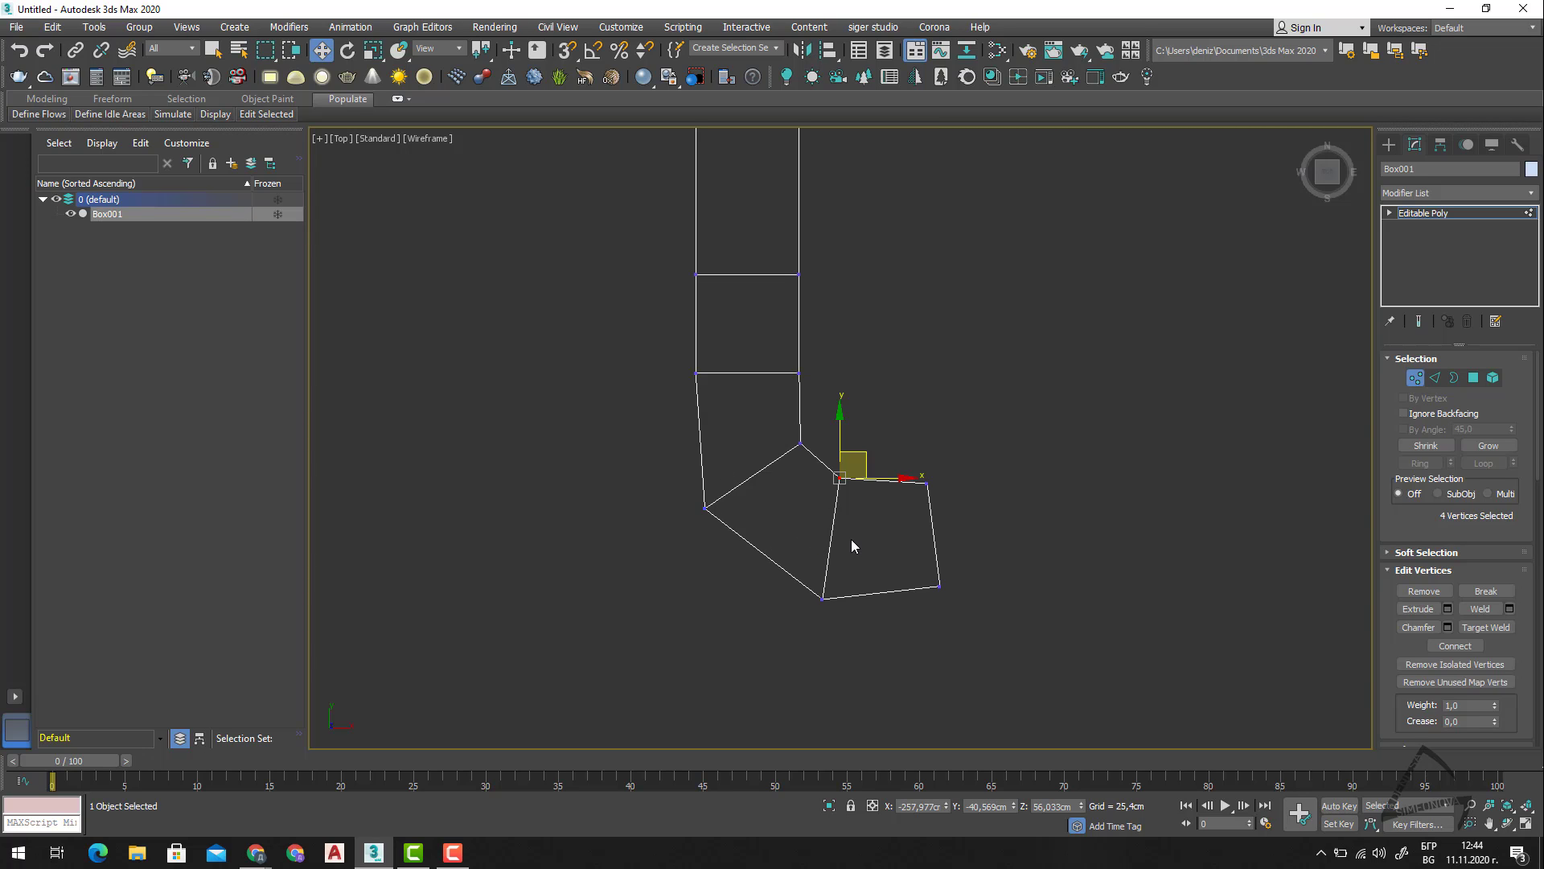
# Return to the shaded Perspective view and leave vertex sub-object mode.
pyautogui.scroll(-2, 851, 544)
pyautogui.keyDown('alt'); pyautogui.moveTo(860, 593); pyautogui.dragTo(925, 487, button='middle'); pyautogui.keyUp('alt')
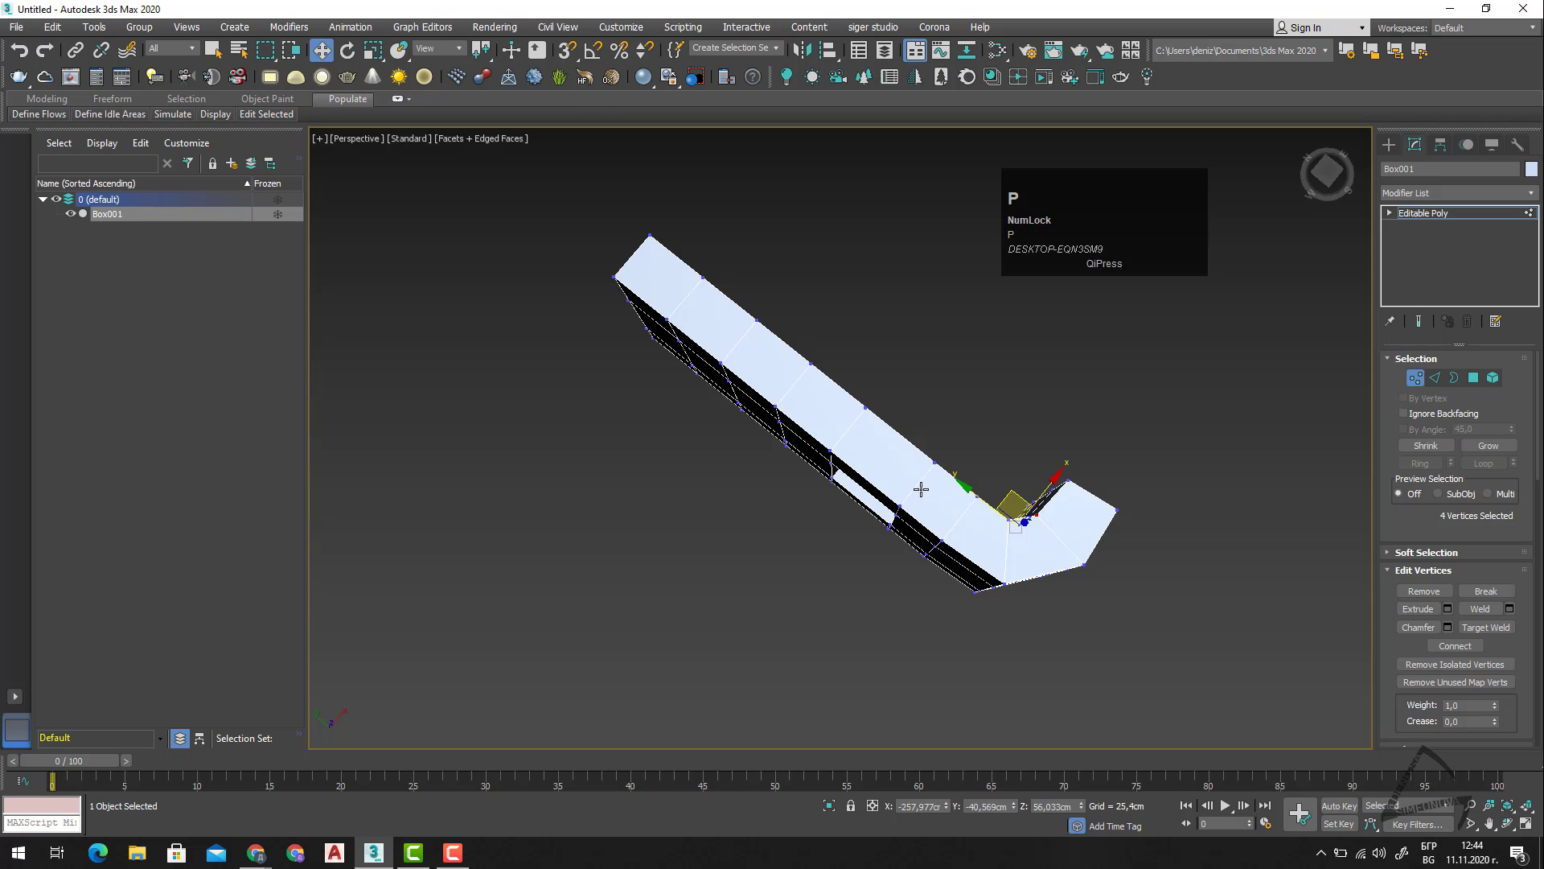
pyautogui.moveTo(920, 489)
pyautogui.keyDown('alt'); pyautogui.mouseDown(button='middle')
pyautogui.moveTo(924, 562)
pyautogui.moveTo(896, 448)
pyautogui.moveTo(919, 481)
pyautogui.moveTo(956, 489)
pyautogui.mouseUp(button='middle'); pyautogui.keyUp('alt')
pyautogui.scroll(-2, 933, 522)
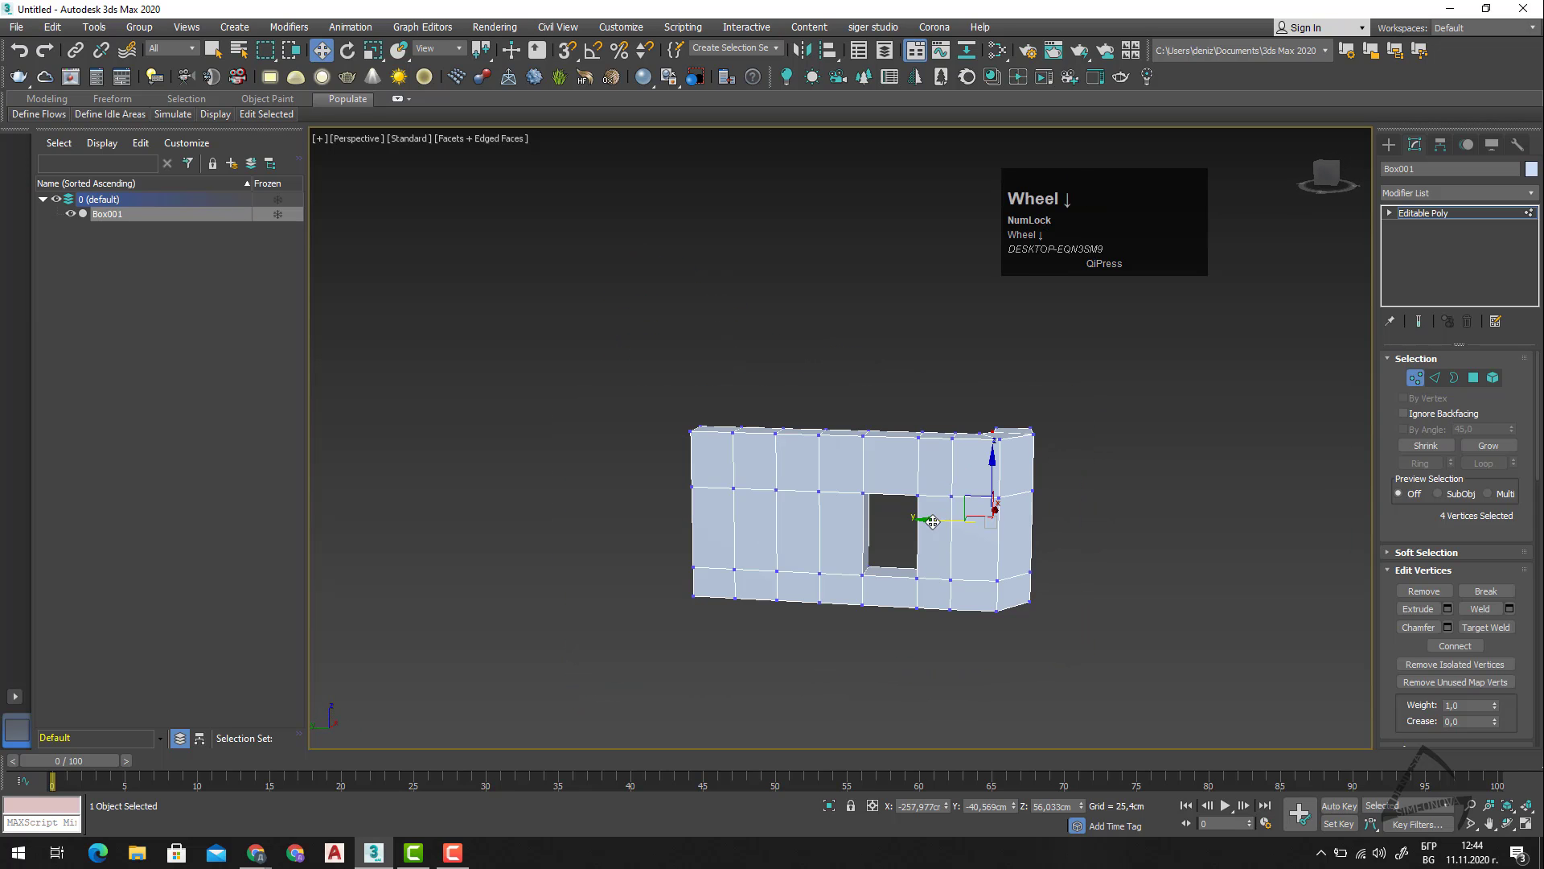
pyautogui.click(1414, 377)
pyautogui.keyDown('alt'); pyautogui.moveTo(1075, 518); pyautogui.dragTo(1038, 541, button='middle'); pyautogui.keyUp('alt')
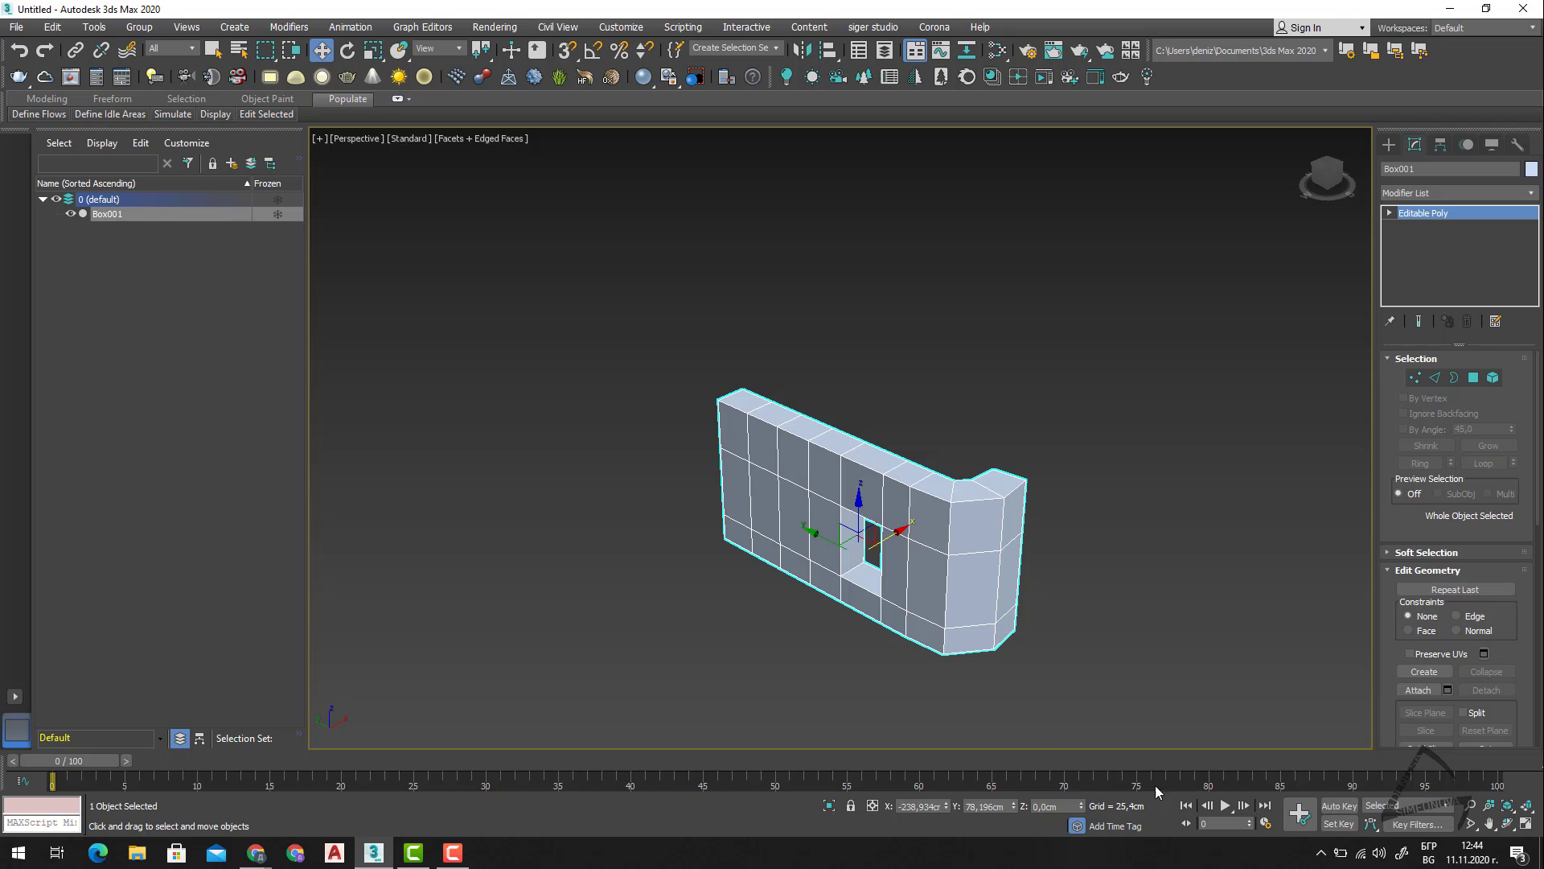
pyautogui.click(414, 851)
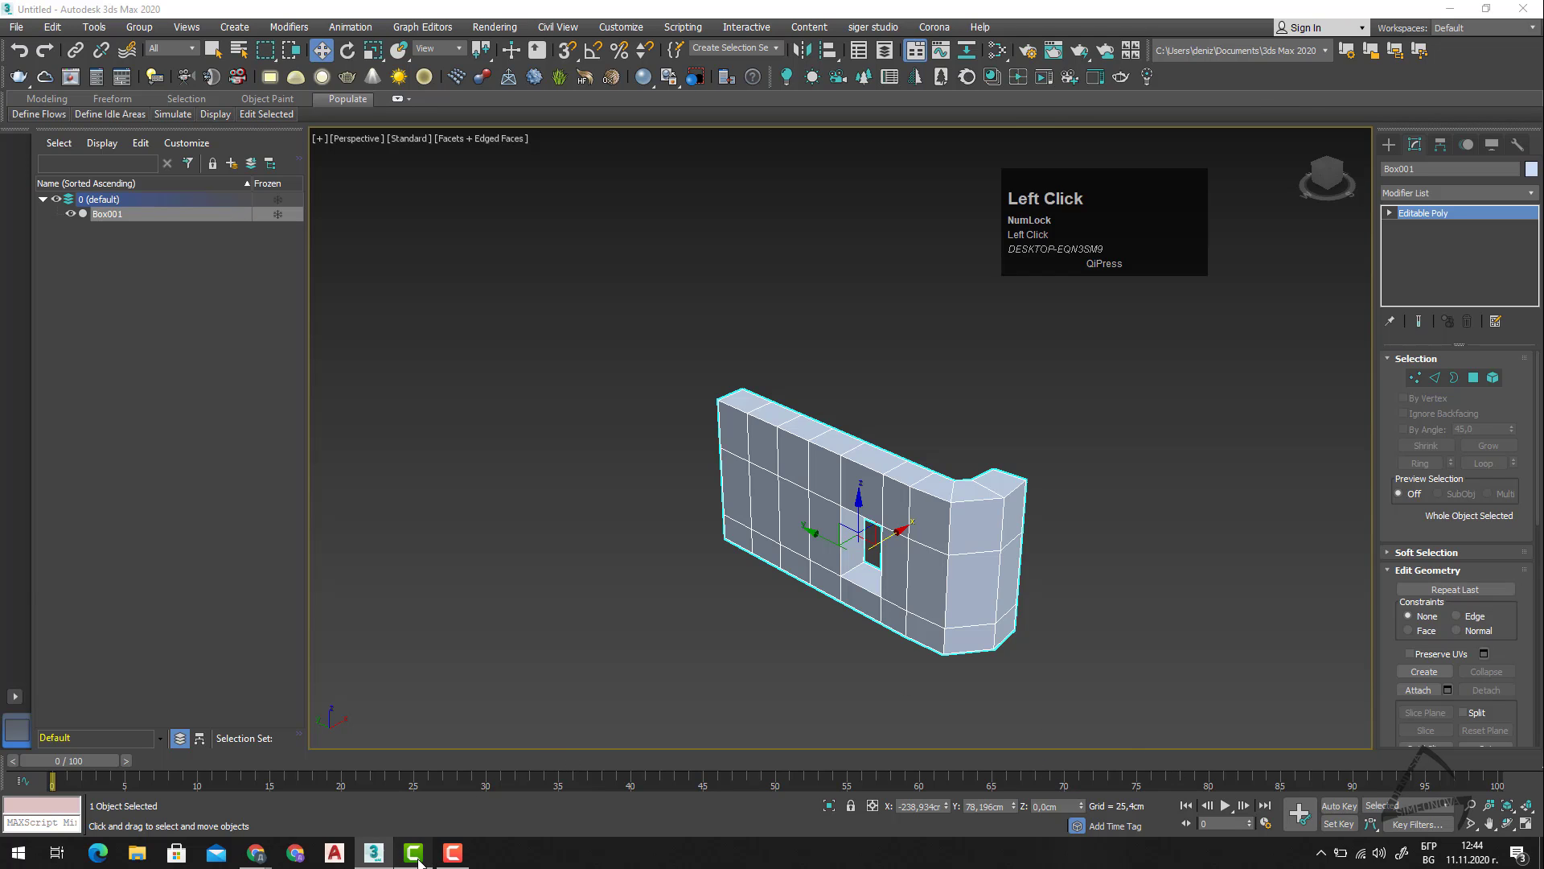